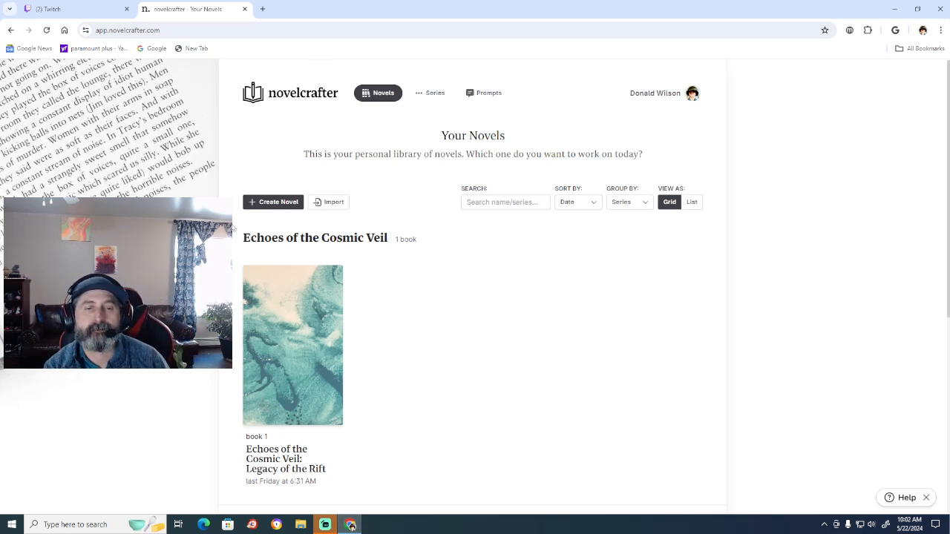
Open the novel "Echoes of the Cosmic Veil: Legacy of the Rift" and look over its chapter grid and character entries.
{"action": "left_click", "coordinate": [299, 463]}
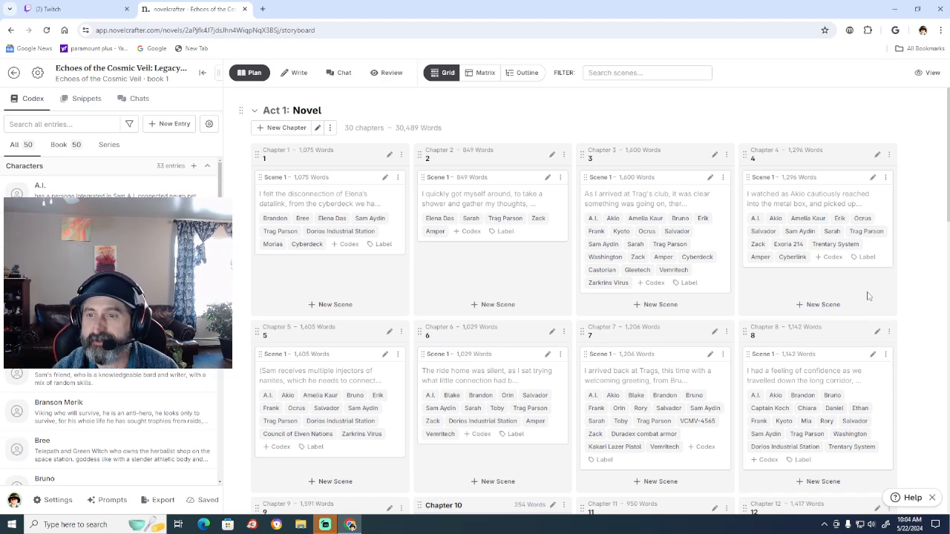
{"action": "scroll", "coordinate": [904, 290], "scroll_direction": "down", "scroll_amount": 4}
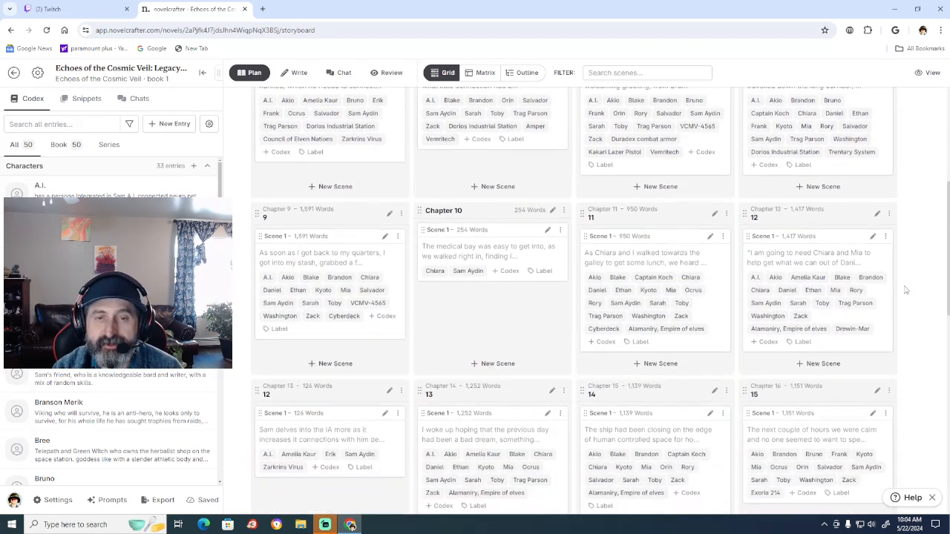
{"action": "scroll", "coordinate": [904, 290], "scroll_direction": "up", "scroll_amount": 2}
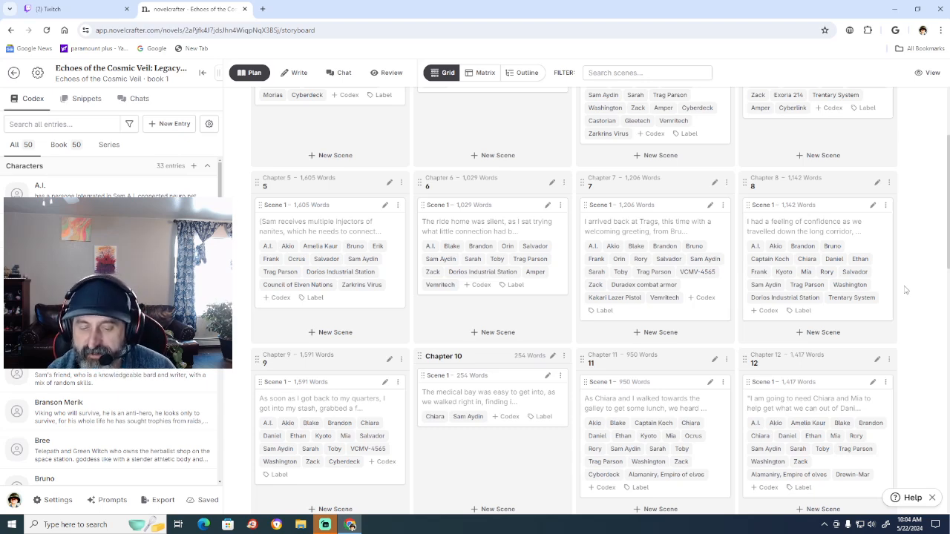
{"action": "scroll", "coordinate": [905, 286], "scroll_direction": "up", "scroll_amount": 1}
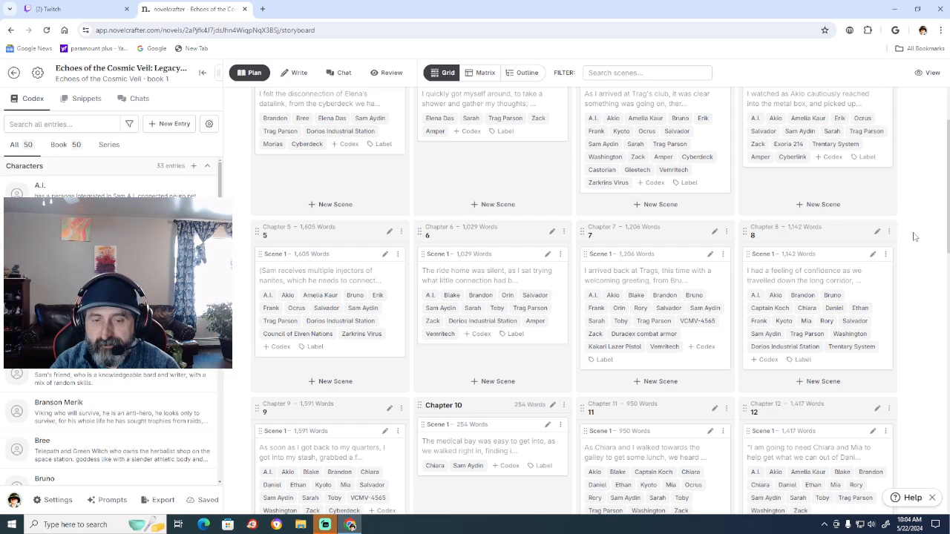
{"action": "scroll", "coordinate": [915, 236], "scroll_direction": "down", "scroll_amount": 3}
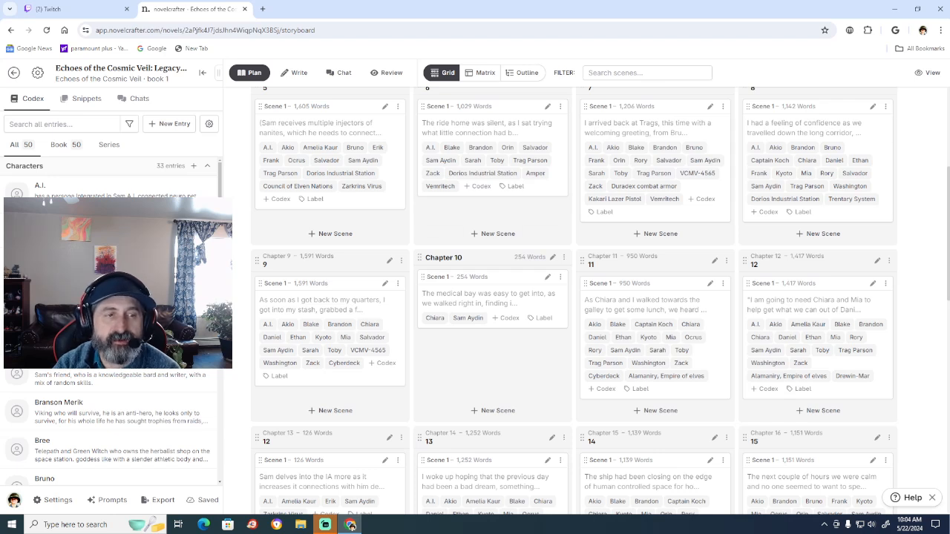
{"action": "scroll", "coordinate": [111, 334], "scroll_direction": "down", "scroll_amount": 3}
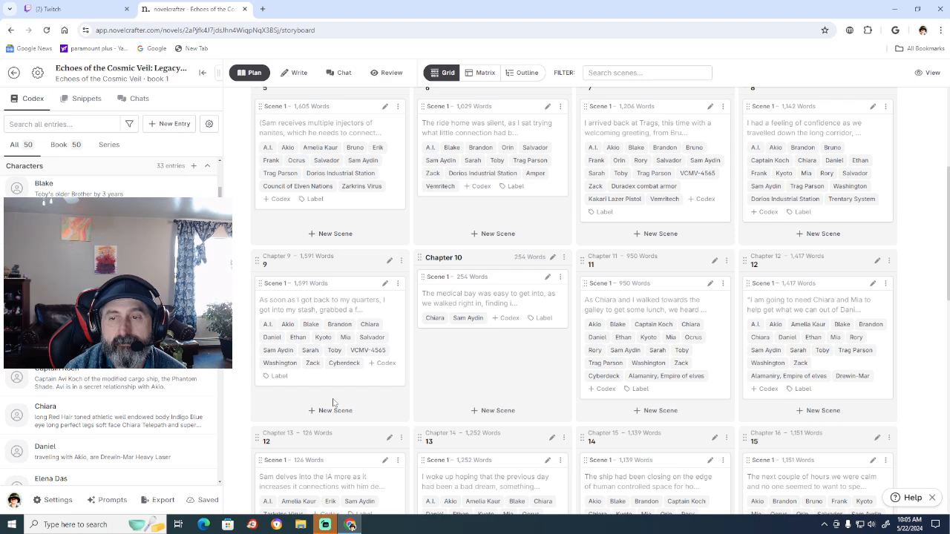
Correct the titles of Chapter 13 and Chapter 14 in the planning grid to 13 and 14.
{"action": "scroll", "coordinate": [333, 403], "scroll_direction": "down", "scroll_amount": 1}
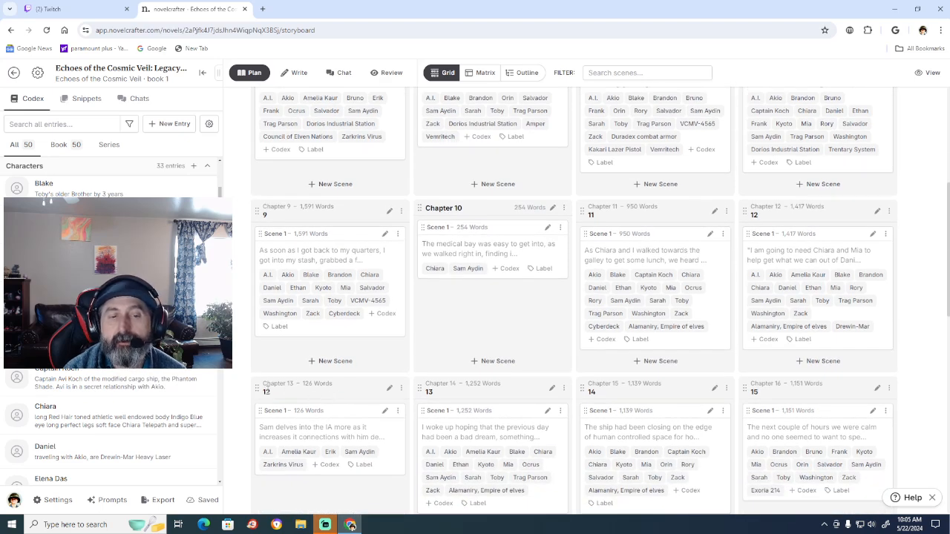
{"action": "left_click", "coordinate": [268, 392]}
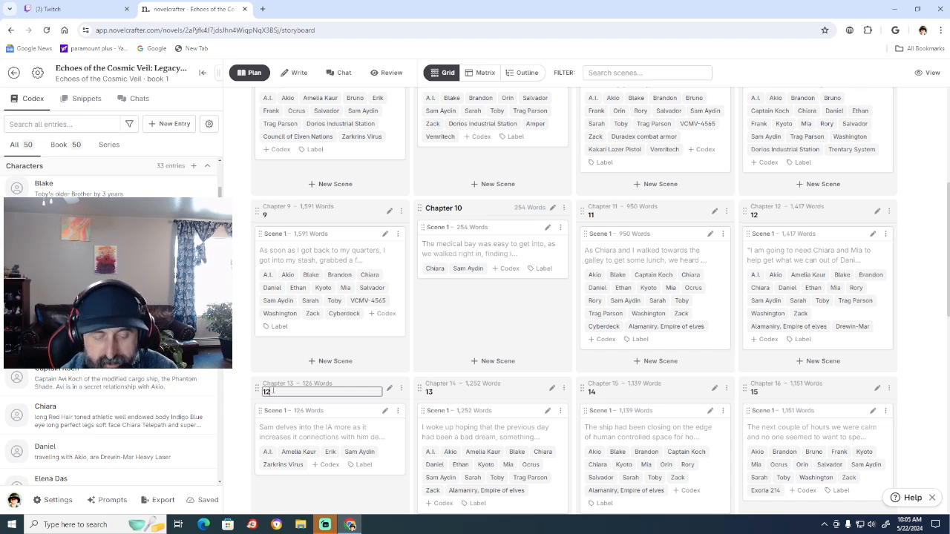
{"action": "key", "text": "BackSpace"}
{"action": "type", "text": "3"}
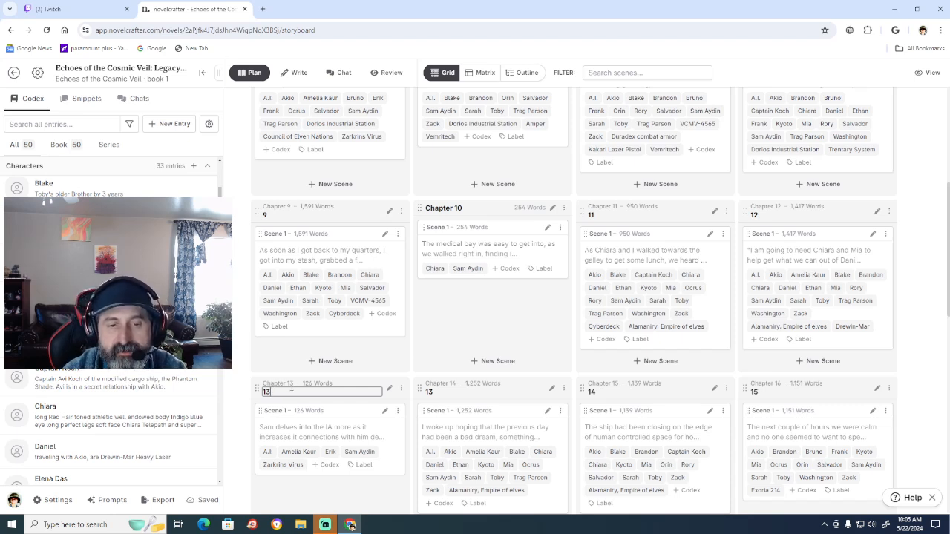
{"action": "left_click", "coordinate": [436, 391]}
{"action": "key", "text": "BackSpace"}
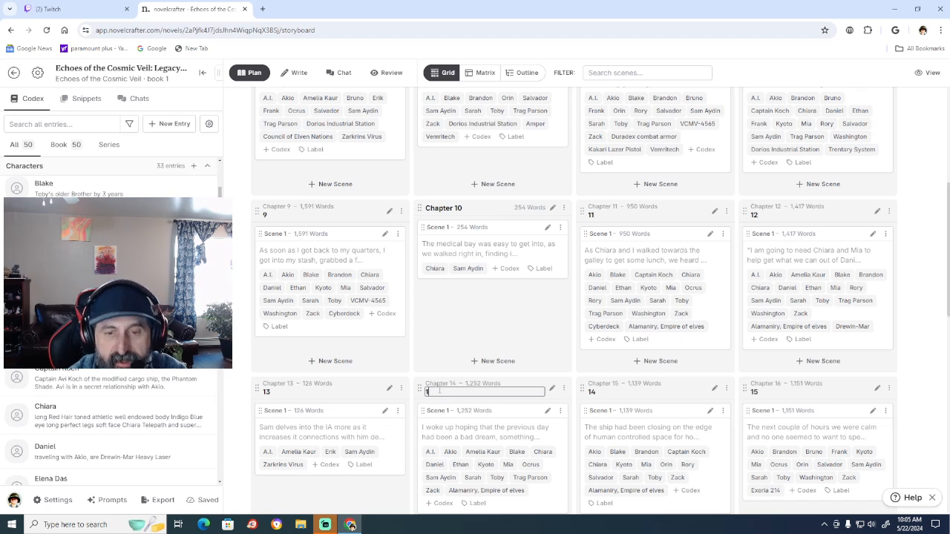
{"action": "type", "text": "4"}
Correct the titles of Chapter 15 and Chapter 16 in the planning grid to 15 and 16.
{"action": "left_click", "coordinate": [599, 392]}
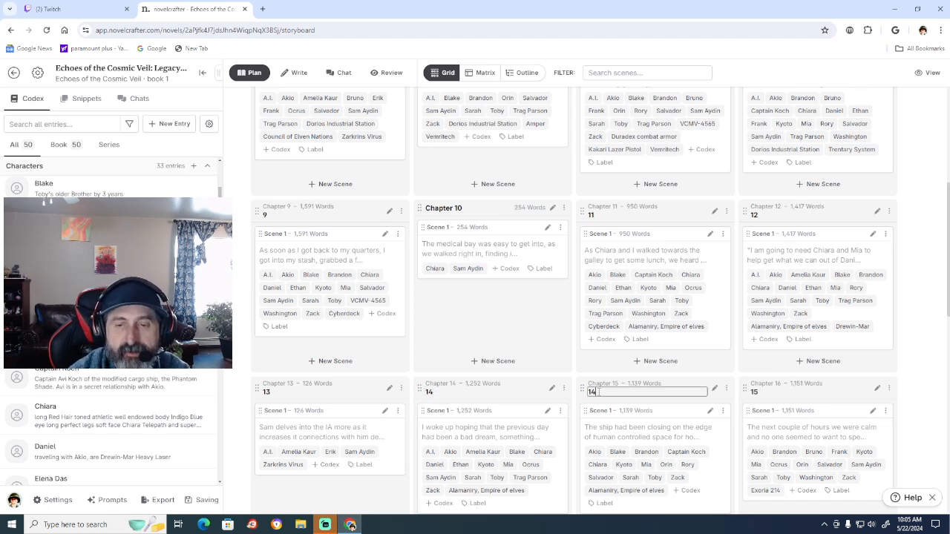
{"action": "key", "text": "BackSpace"}
{"action": "type", "text": "5"}
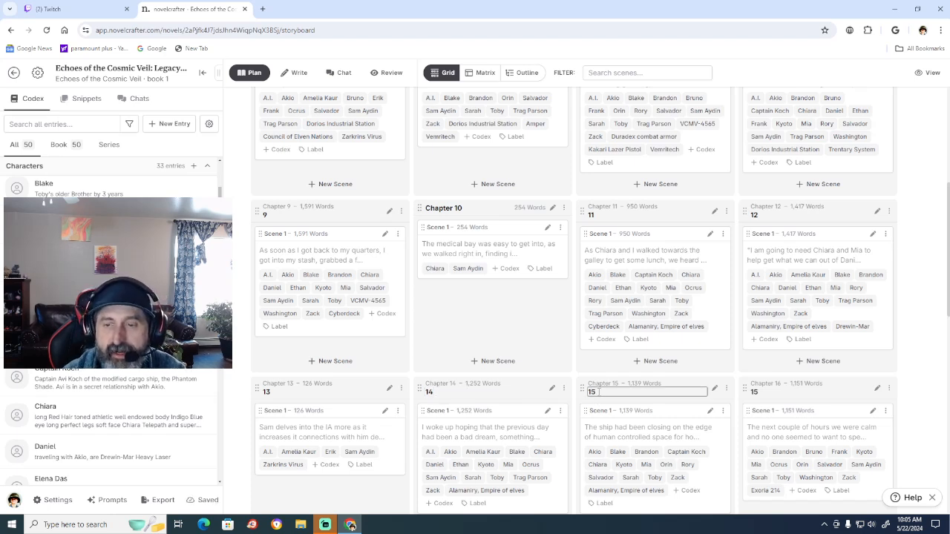
{"action": "left_click", "coordinate": [767, 392]}
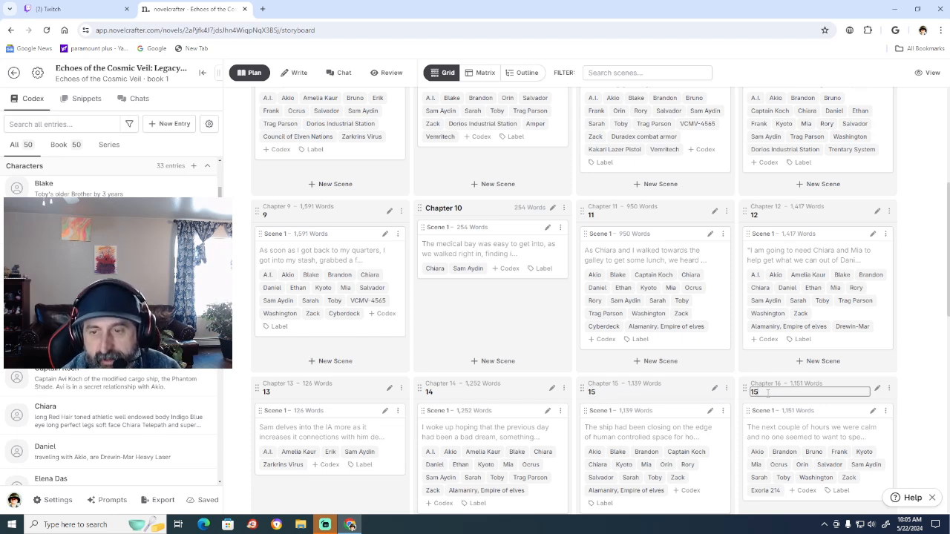
{"action": "key", "text": "BackSpace"}
{"action": "type", "text": "6"}
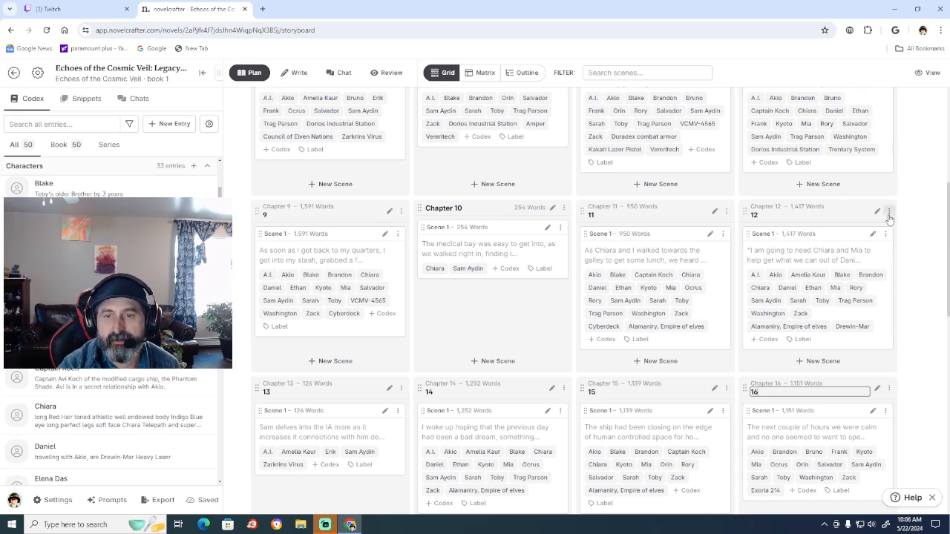
Switch to the writing view of the manuscript and examine the Chapter 9 paragraphs about the cyberdeck link and the ship's systems.
{"action": "scroll", "coordinate": [854, 216], "scroll_direction": "up", "scroll_amount": 2}
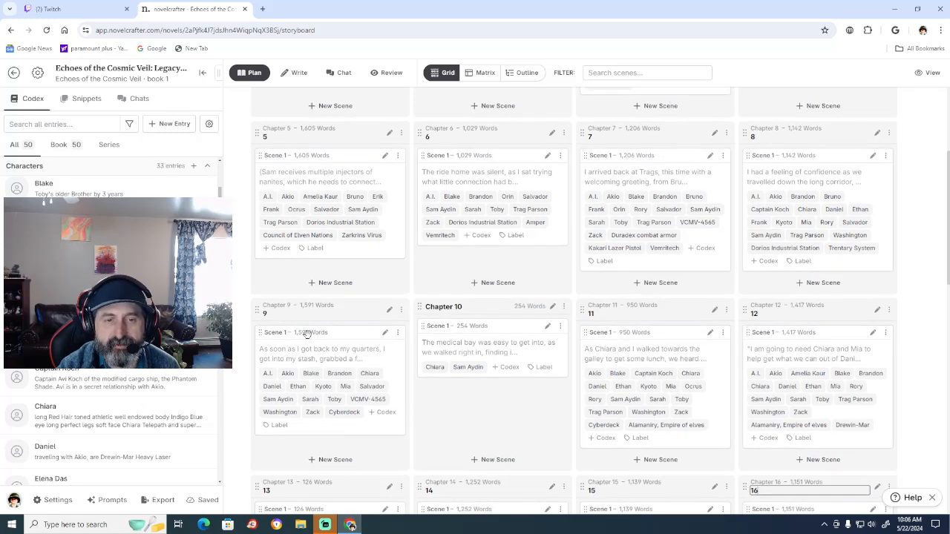
{"action": "left_click", "coordinate": [291, 72]}
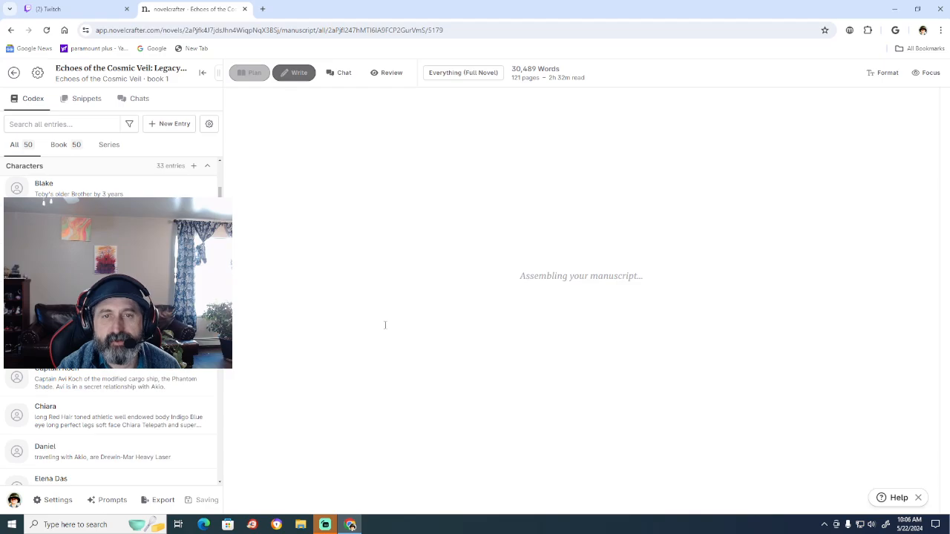
{"action": "scroll", "coordinate": [385, 334], "scroll_direction": "up", "scroll_amount": 20}
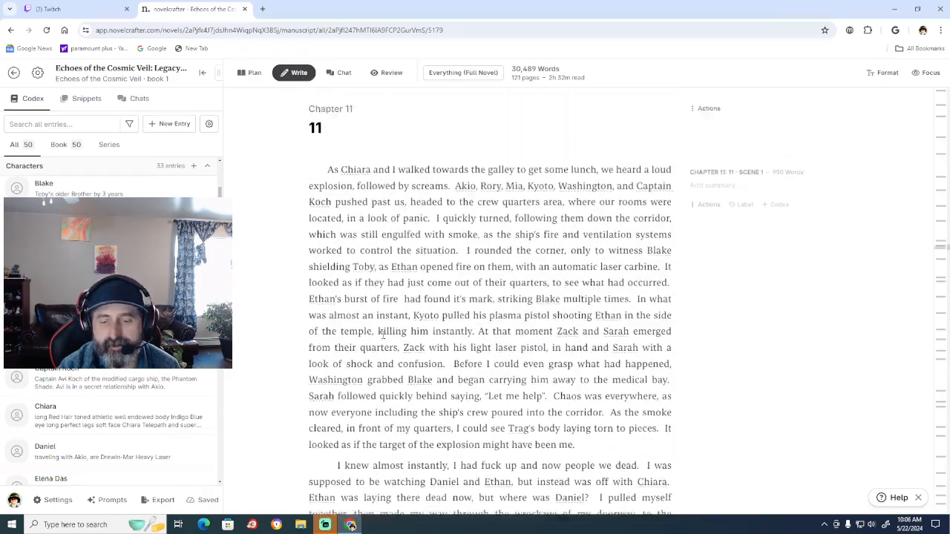
{"action": "scroll", "coordinate": [383, 335], "scroll_direction": "up", "scroll_amount": 20}
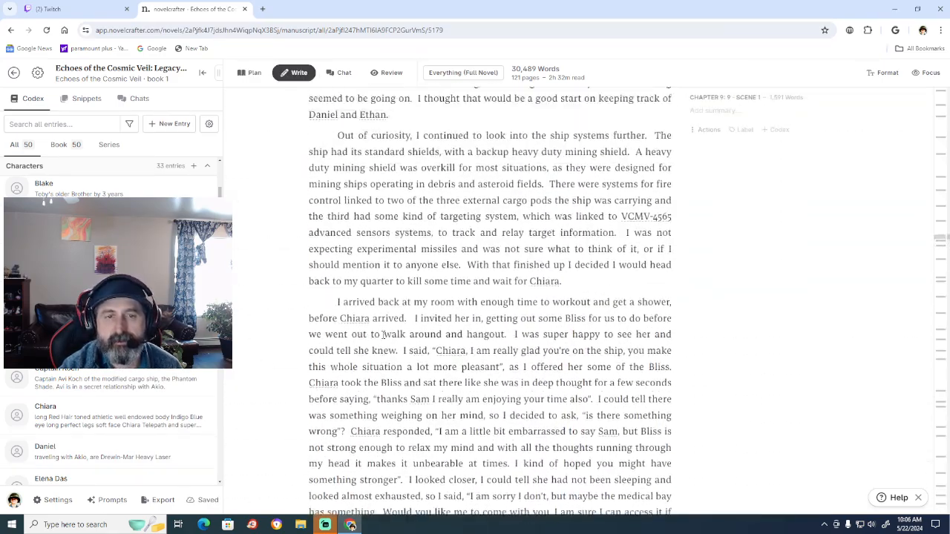
{"action": "scroll", "coordinate": [383, 336], "scroll_direction": "up", "scroll_amount": 3}
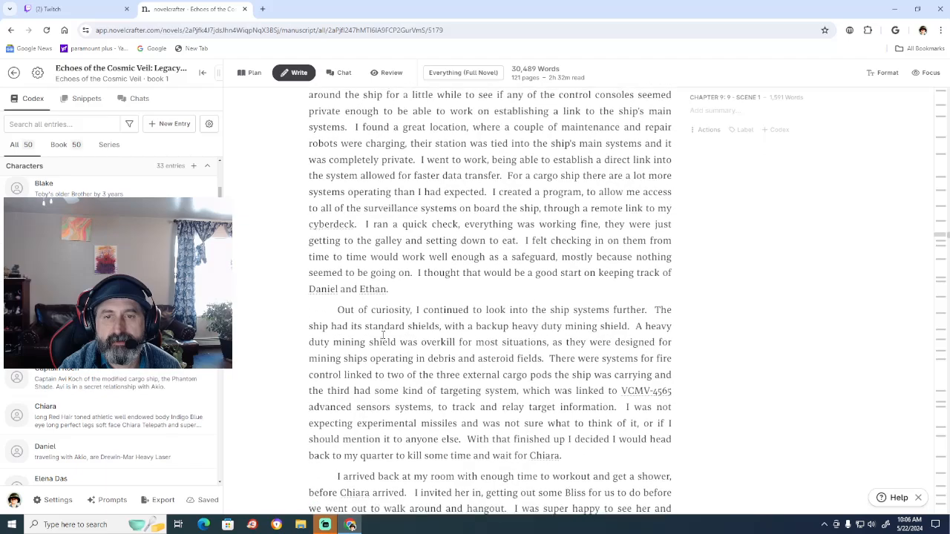
{"action": "scroll", "coordinate": [383, 335], "scroll_direction": "up", "scroll_amount": 2}
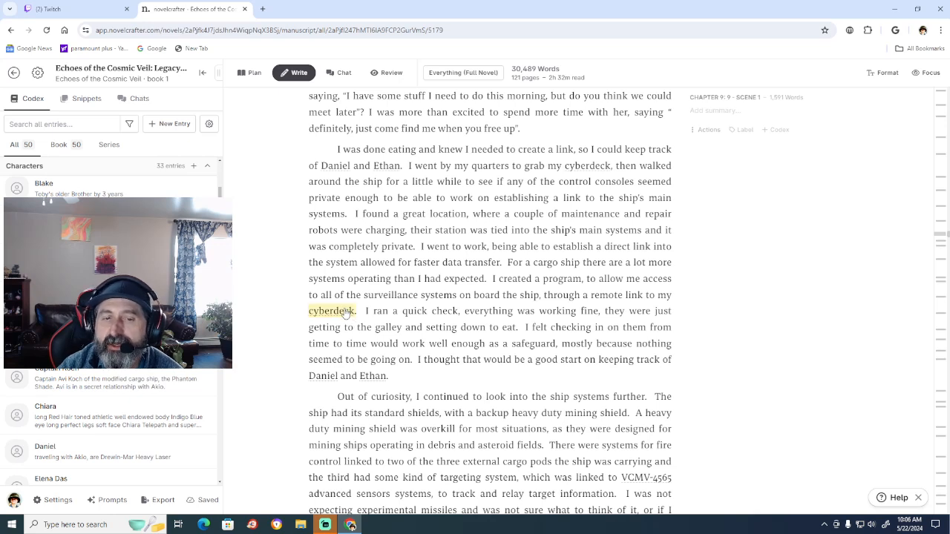
{"action": "scroll", "coordinate": [463, 342], "scroll_direction": "down", "scroll_amount": 1}
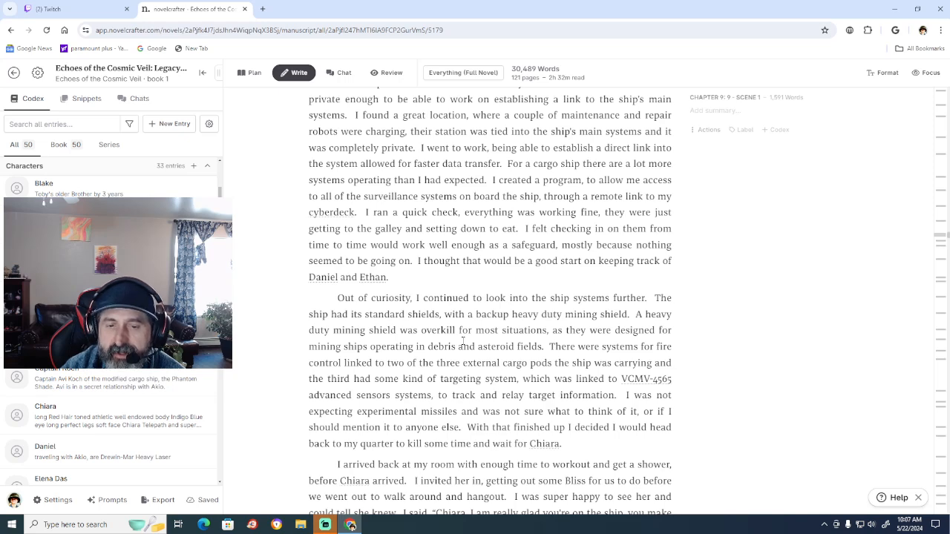
{"action": "scroll", "coordinate": [463, 342], "scroll_direction": "down", "scroll_amount": 1}
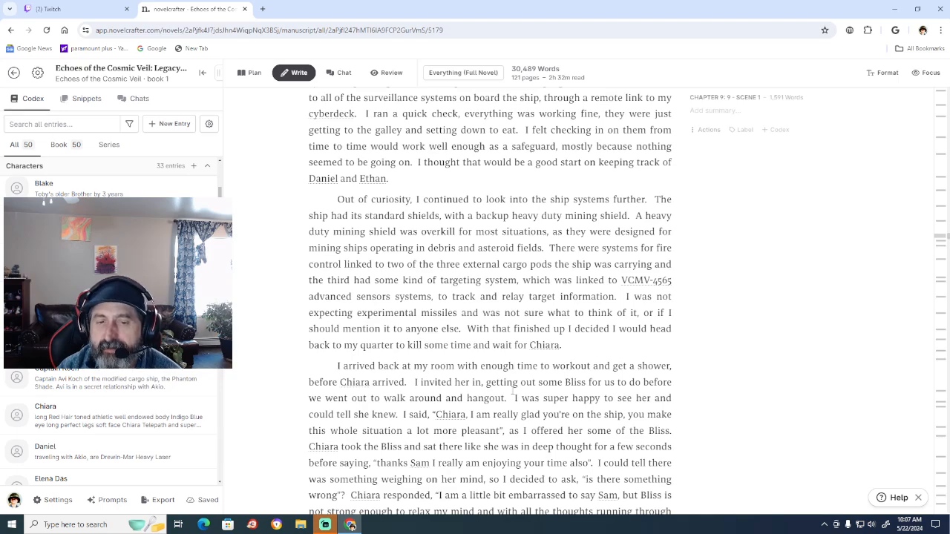
{"action": "scroll", "coordinate": [512, 391], "scroll_direction": "down", "scroll_amount": 1}
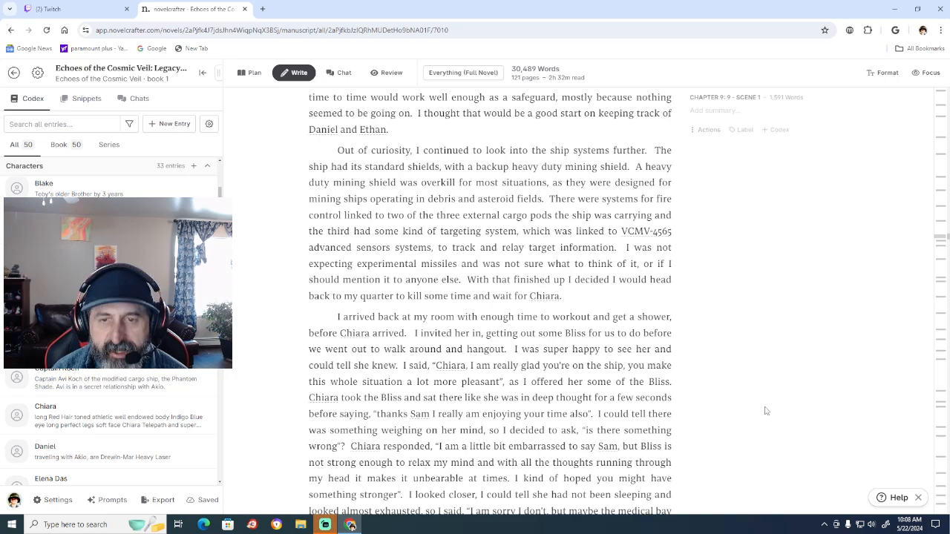
Go back through the Chapter 9 text to its opening paragraph, examining the prose and the linked codex names.
{"action": "scroll", "coordinate": [766, 412], "scroll_direction": "up", "scroll_amount": 5}
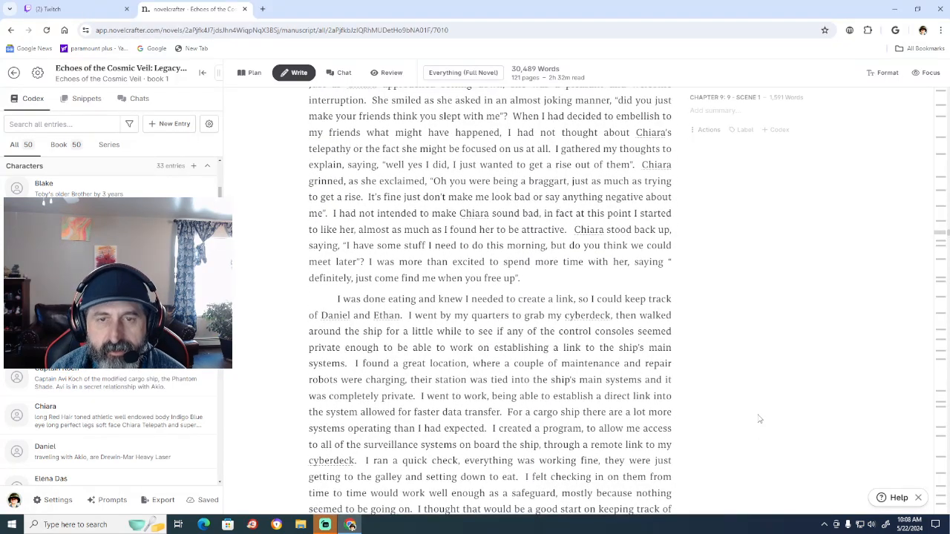
{"action": "scroll", "coordinate": [759, 420], "scroll_direction": "up", "scroll_amount": 3}
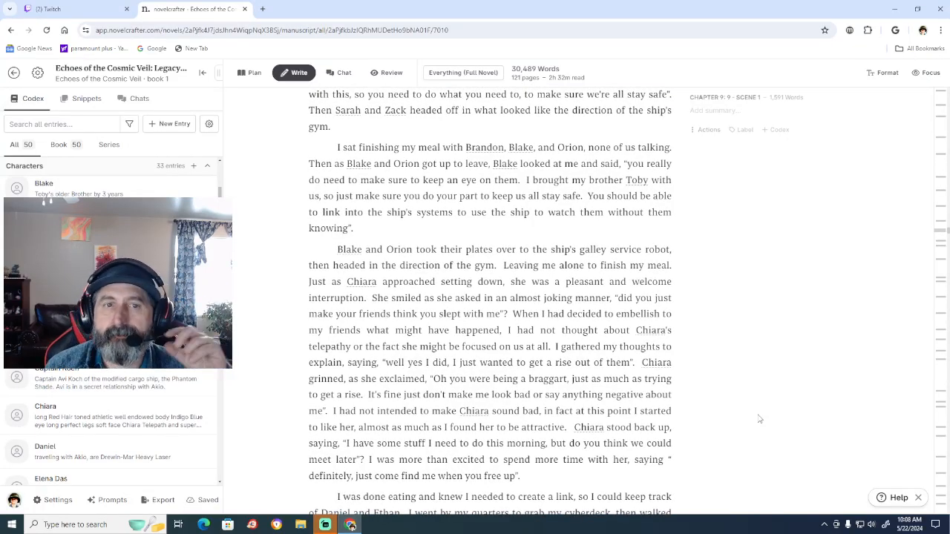
{"action": "scroll", "coordinate": [759, 420], "scroll_direction": "up", "scroll_amount": 5}
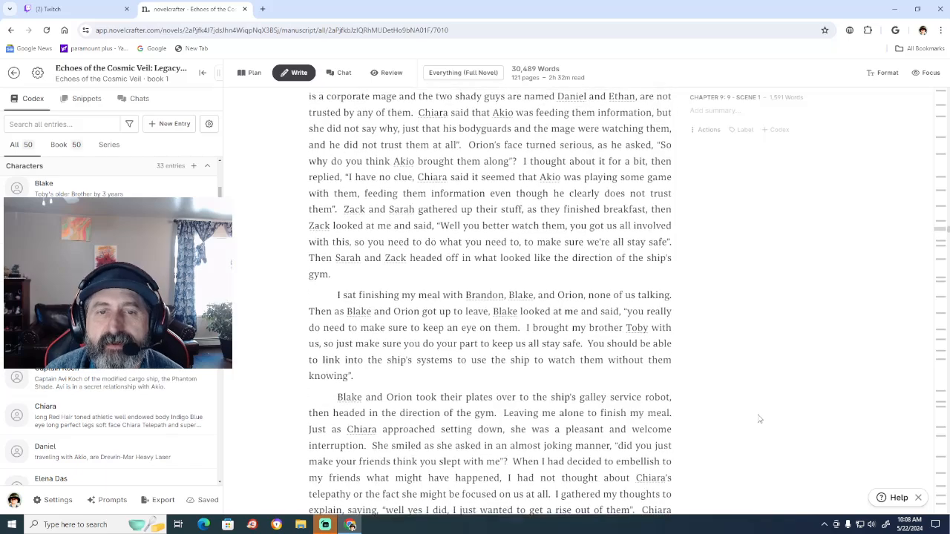
{"action": "scroll", "coordinate": [759, 419], "scroll_direction": "up", "scroll_amount": 4}
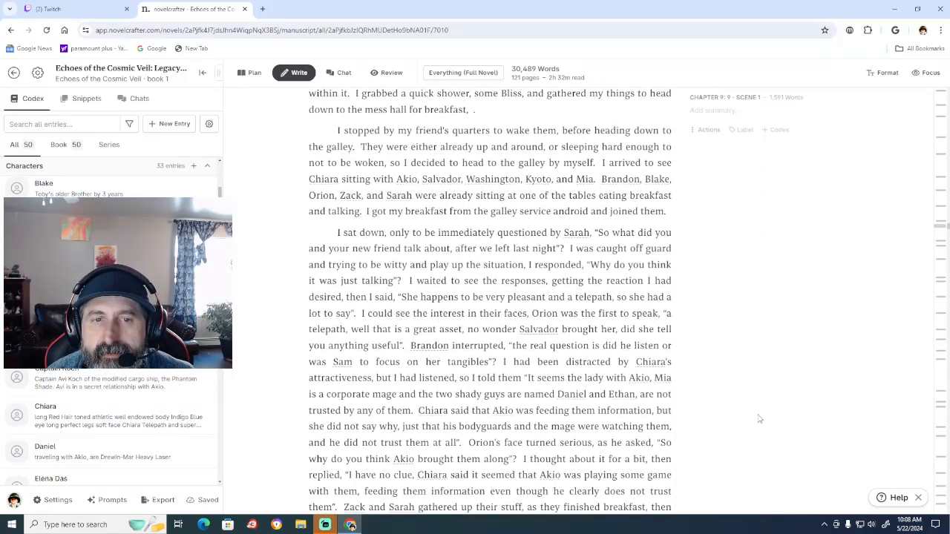
{"action": "scroll", "coordinate": [759, 420], "scroll_direction": "up", "scroll_amount": 1}
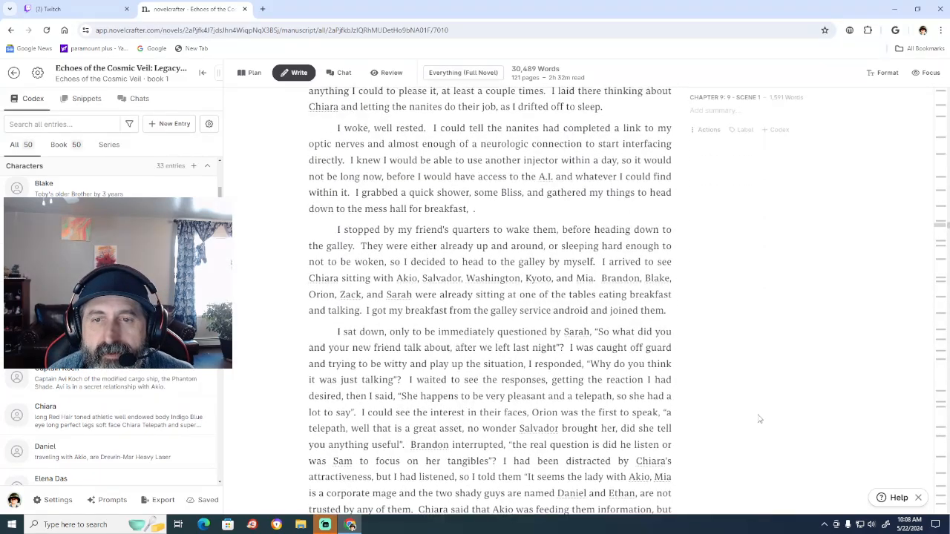
{"action": "scroll", "coordinate": [759, 419], "scroll_direction": "up", "scroll_amount": 1}
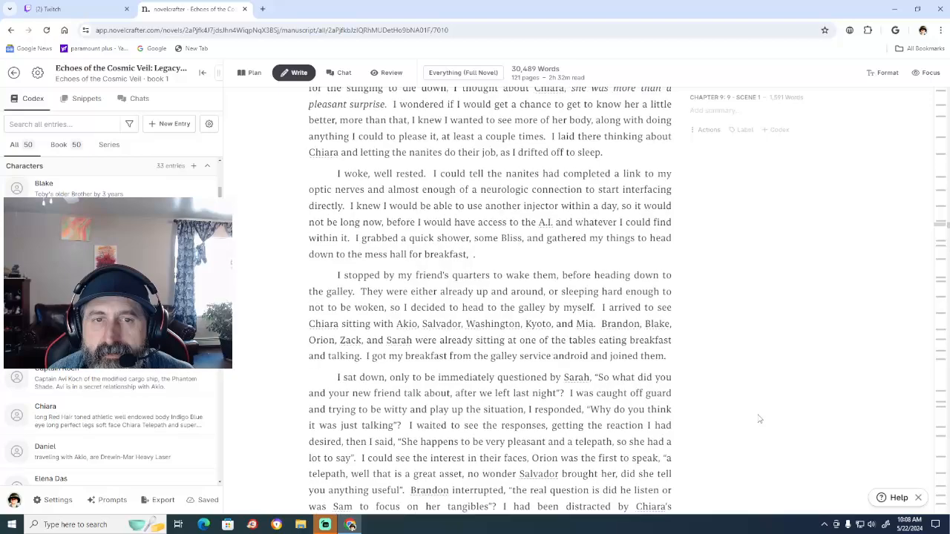
{"action": "scroll", "coordinate": [760, 419], "scroll_direction": "up", "scroll_amount": 4}
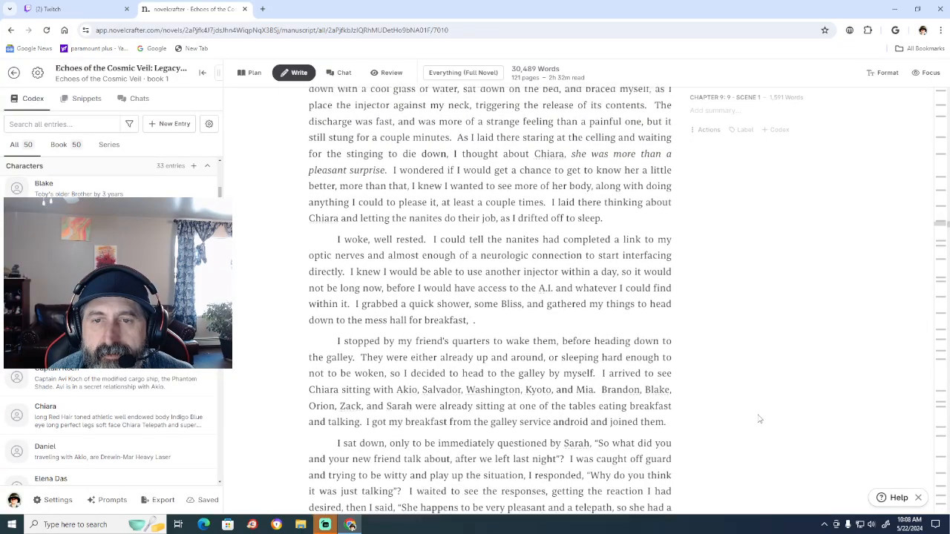
{"action": "scroll", "coordinate": [759, 419], "scroll_direction": "up", "scroll_amount": 1}
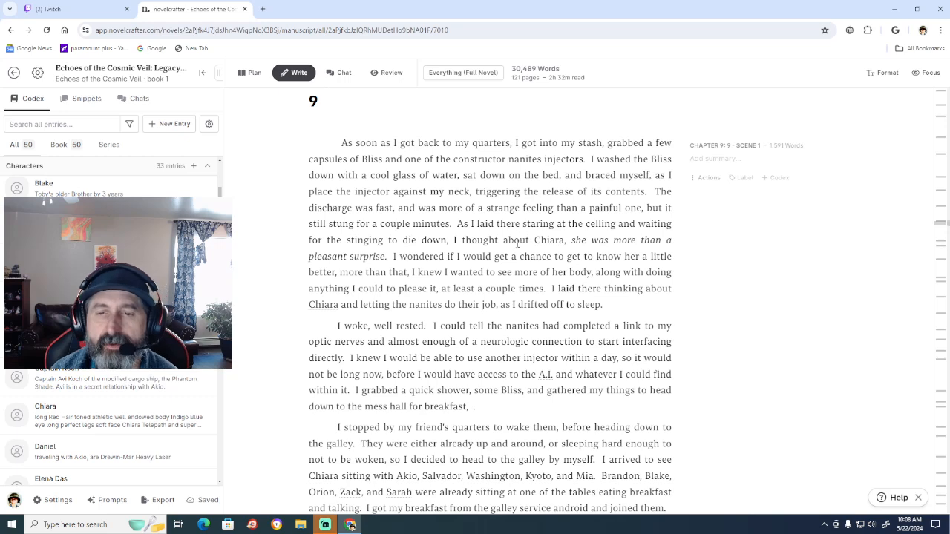
Read Chapter 9 forward from its opening through the breakfast scene to the conversation with Chiara.
{"action": "scroll", "coordinate": [447, 199], "scroll_direction": "down", "scroll_amount": 1}
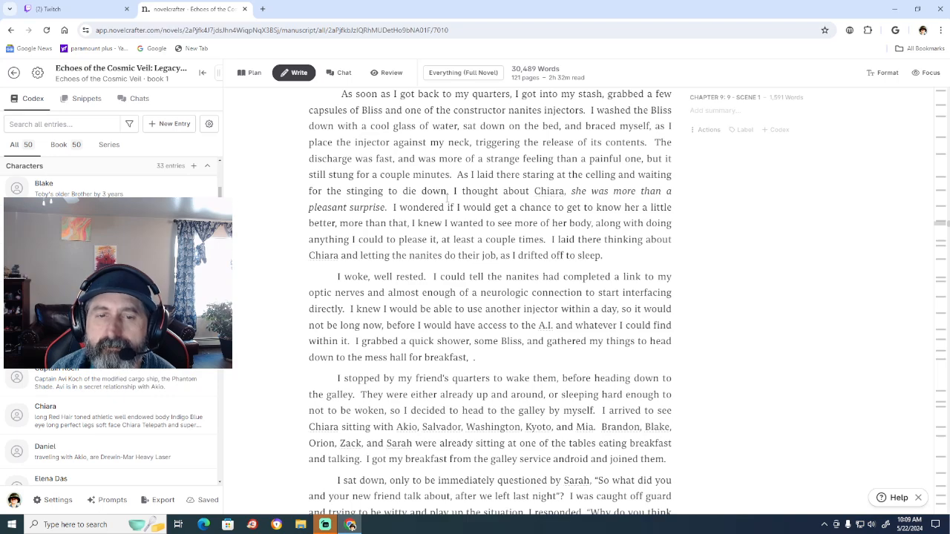
{"action": "scroll", "coordinate": [447, 199], "scroll_direction": "down", "scroll_amount": 7}
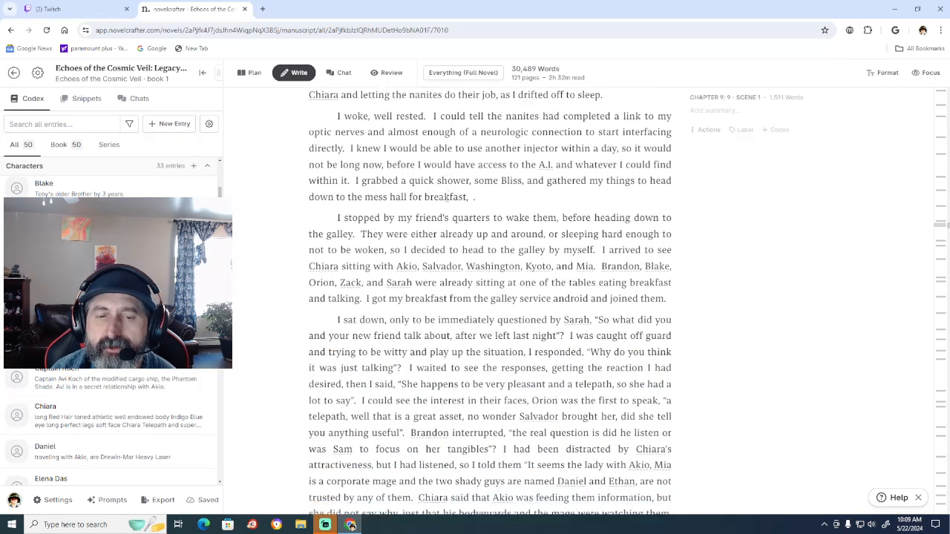
{"action": "scroll", "coordinate": [447, 199], "scroll_direction": "down", "scroll_amount": 5}
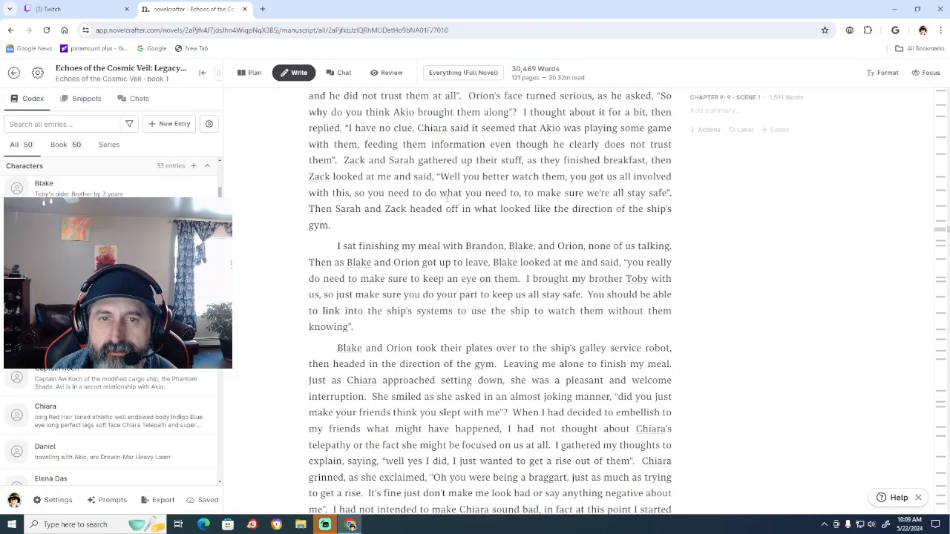
{"action": "scroll", "coordinate": [446, 199], "scroll_direction": "down", "scroll_amount": 5}
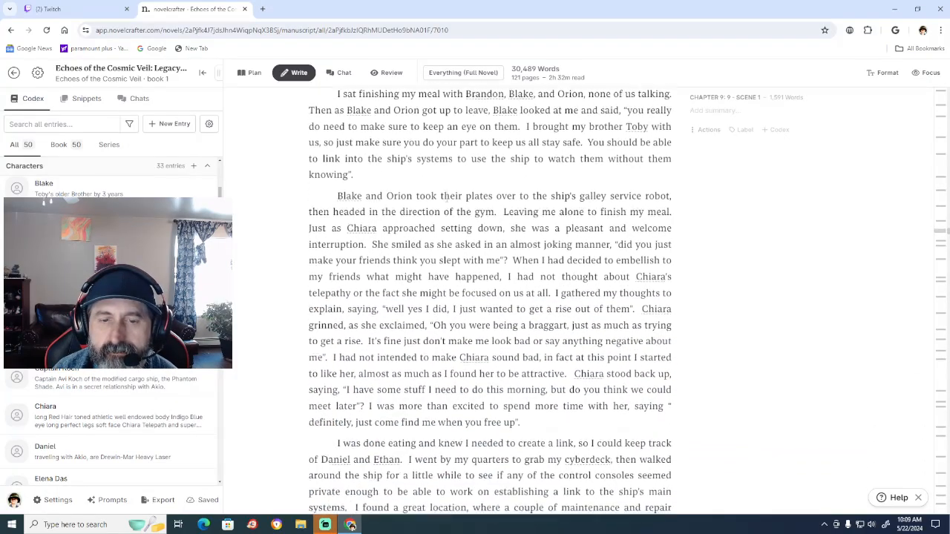
Insert a comma after "thanks Sam" in Chiara's reply in the last paragraph of Chapter 9.
{"action": "scroll", "coordinate": [446, 197], "scroll_direction": "down", "scroll_amount": 7}
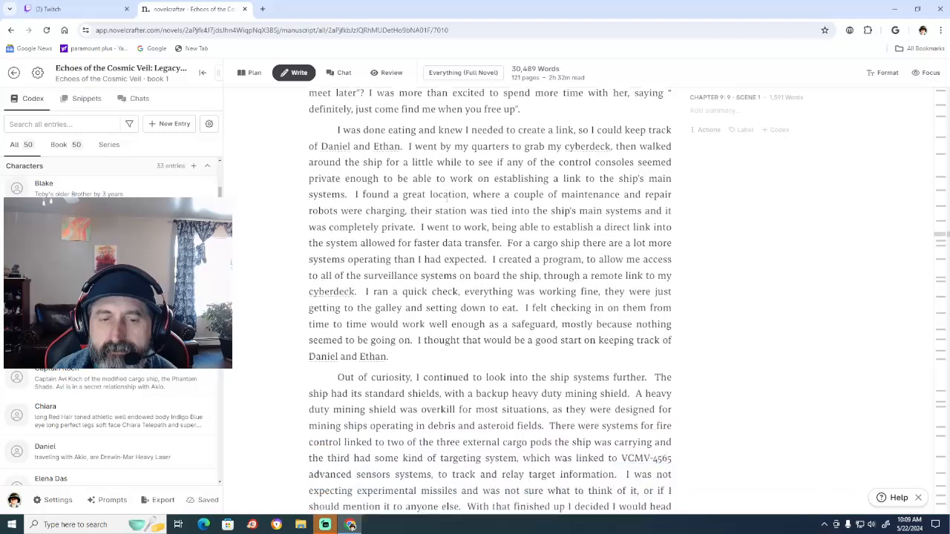
{"action": "scroll", "coordinate": [447, 197], "scroll_direction": "down", "scroll_amount": 3}
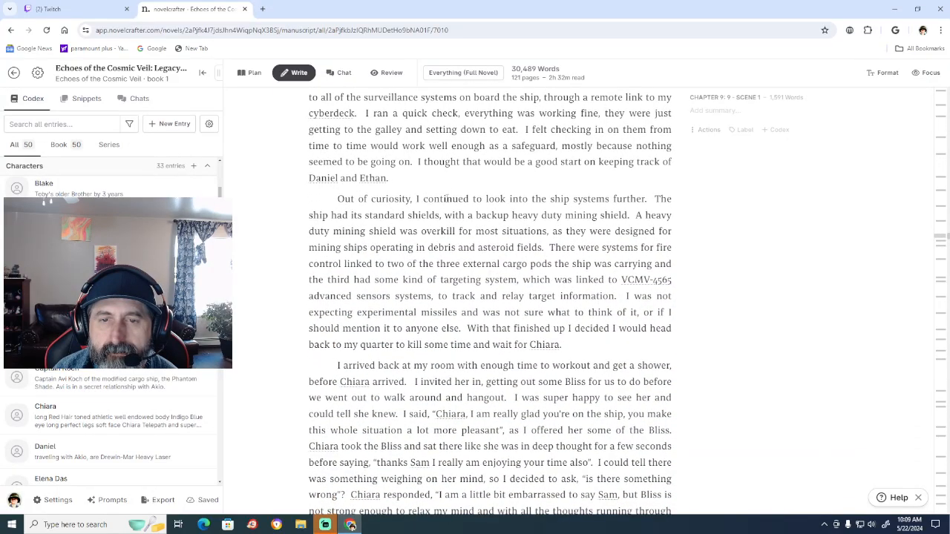
{"action": "scroll", "coordinate": [446, 199], "scroll_direction": "down", "scroll_amount": 6}
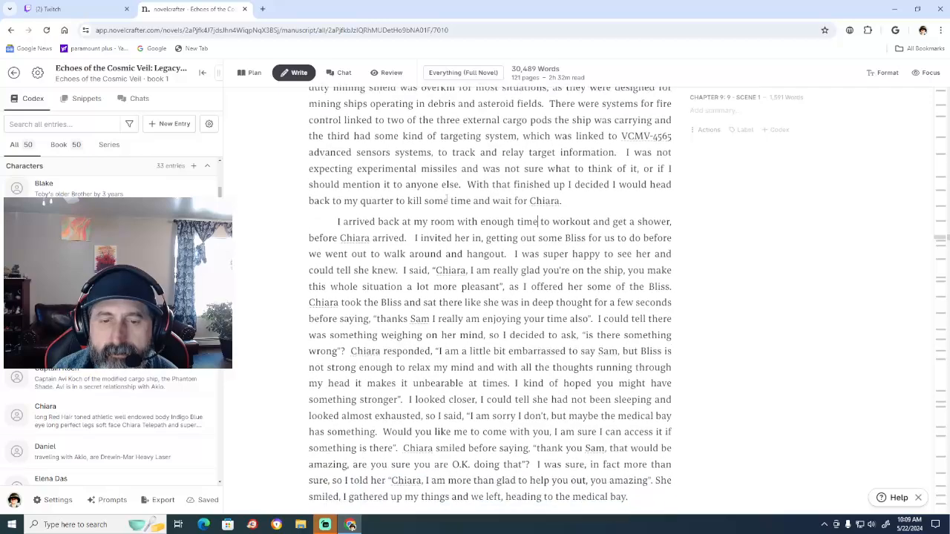
{"action": "scroll", "coordinate": [447, 198], "scroll_direction": "down", "scroll_amount": 1}
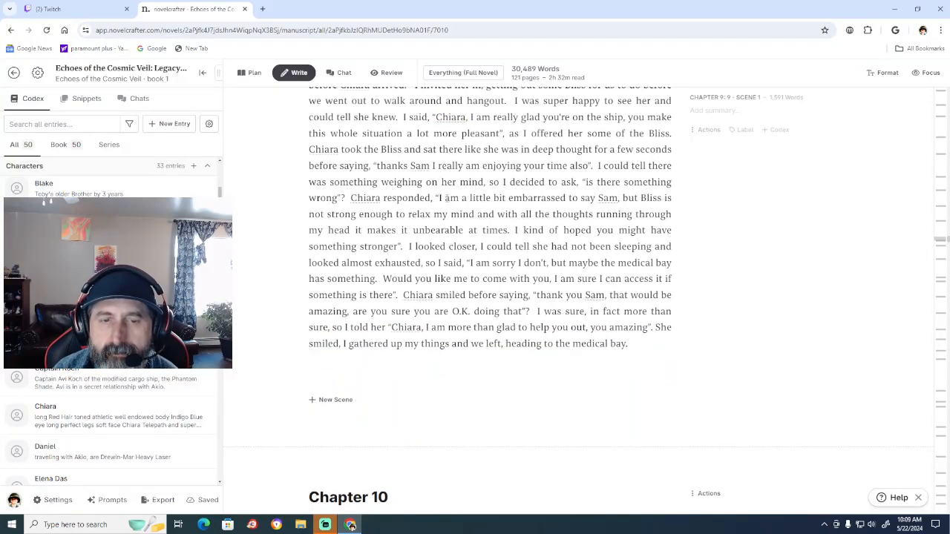
{"action": "scroll", "coordinate": [446, 198], "scroll_direction": "up", "scroll_amount": 5}
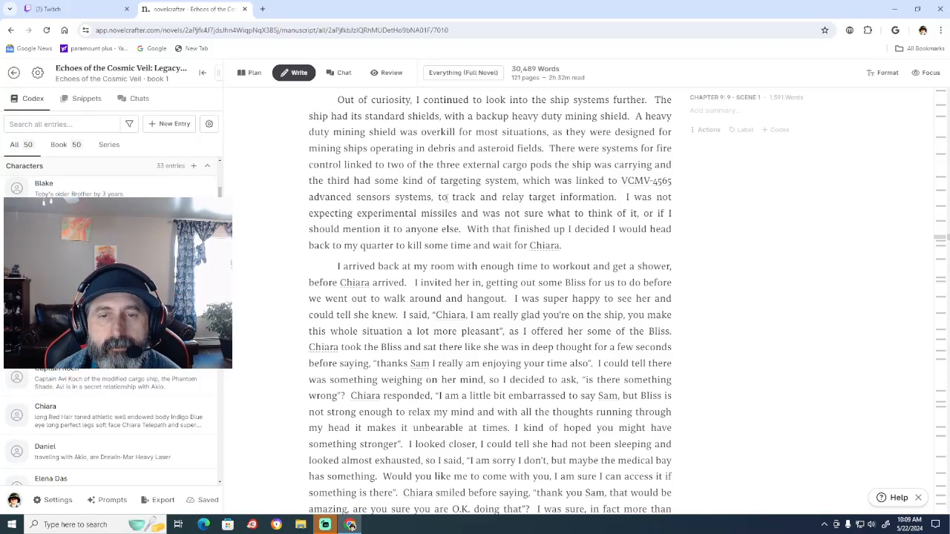
{"action": "scroll", "coordinate": [447, 197], "scroll_direction": "up", "scroll_amount": 1}
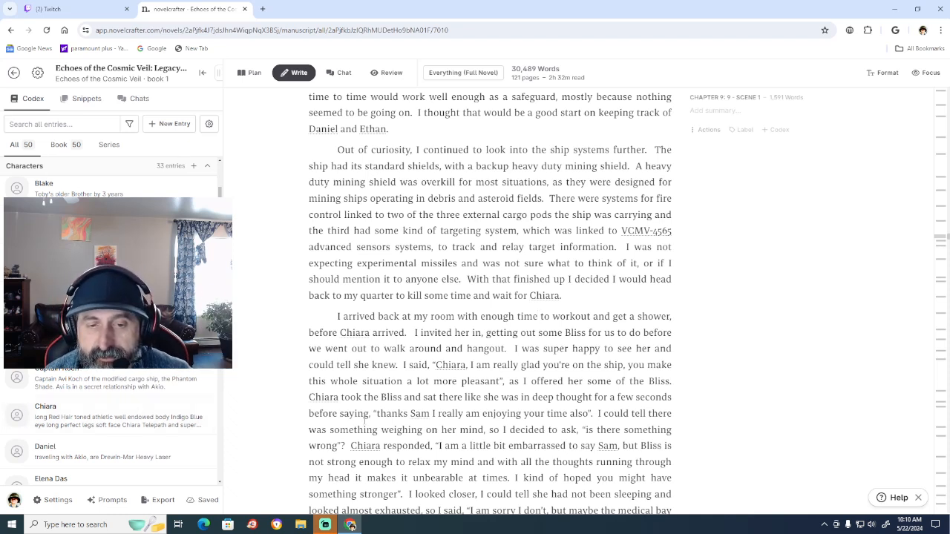
{"action": "left_click", "coordinate": [430, 412]}
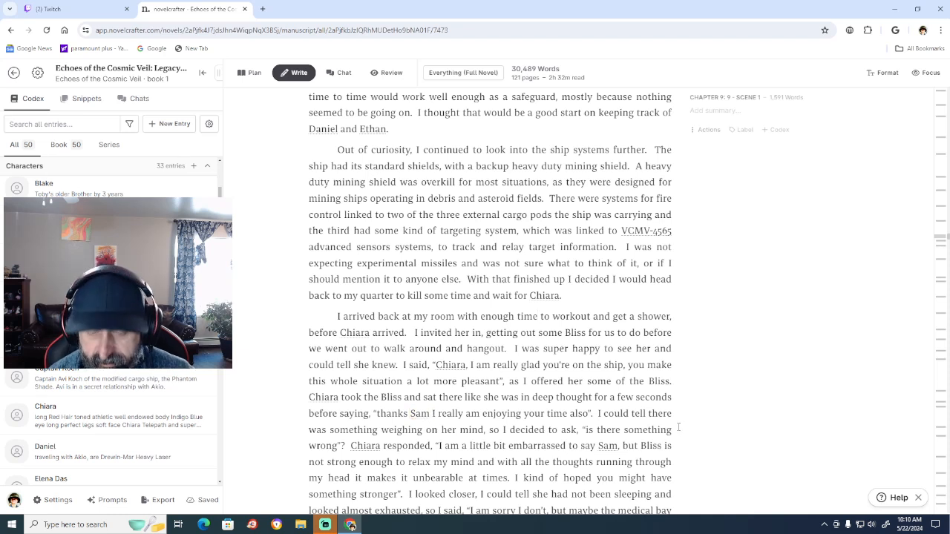
{"action": "type", "text": ","}
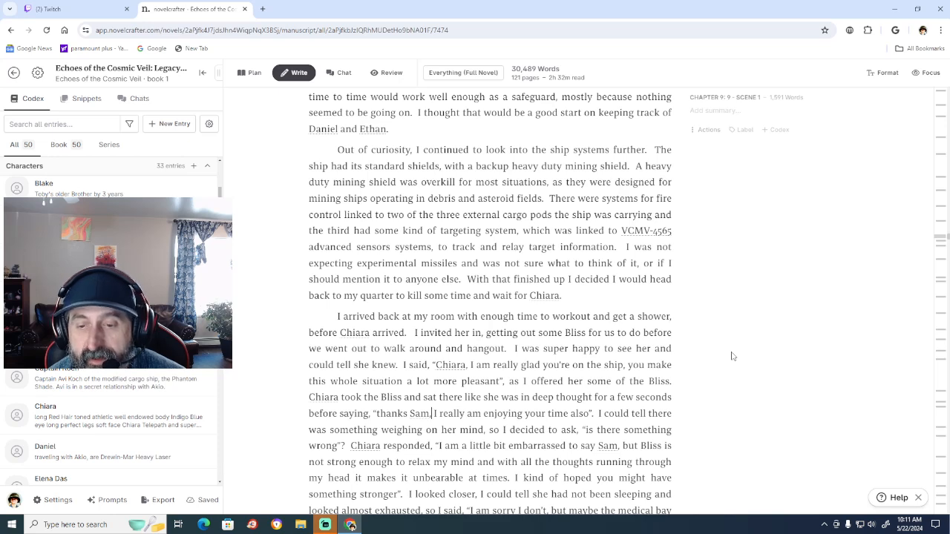
{"action": "type", "text": ","}
Remove the word "almost" before "exhausted" in the last paragraph of Chapter 9.
{"action": "scroll", "coordinate": [520, 489], "scroll_direction": "down", "scroll_amount": 3}
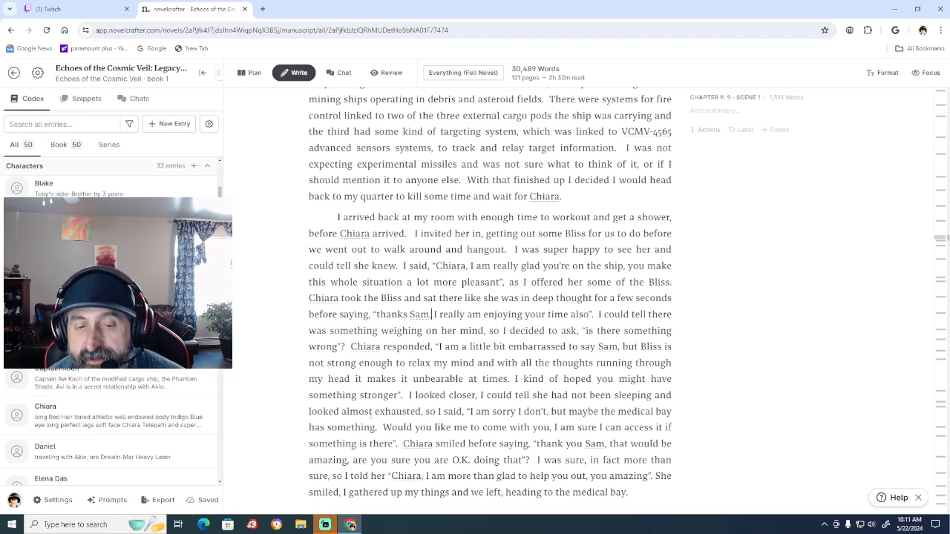
{"action": "left_click", "coordinate": [371, 411]}
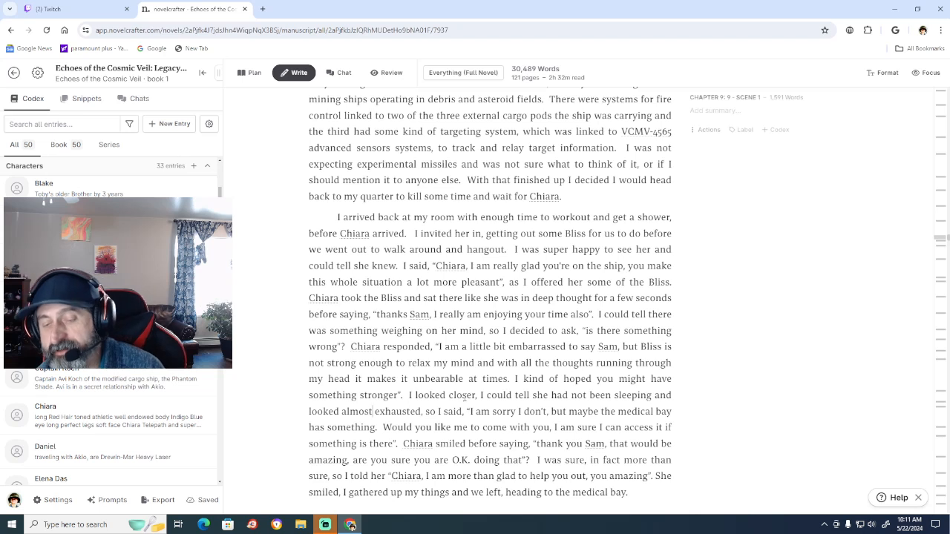
{"action": "key", "text": "BackSpace"}
{"action": "key", "text": "BackSpace"}
{"action": "key", "text": "BackSpace"}
{"action": "key", "text": "BackSpace"}
{"action": "key", "text": "BackSpace"}
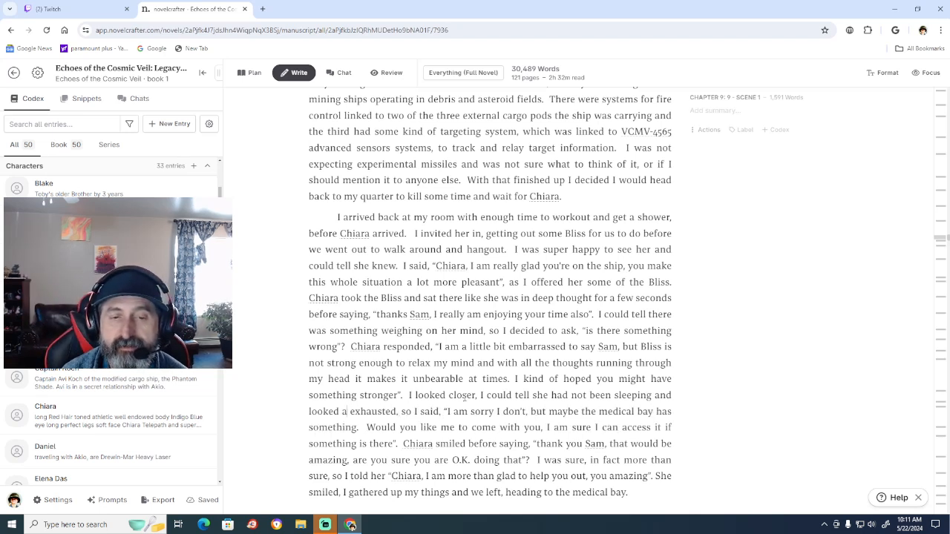
{"action": "key", "text": "BackSpace"}
{"action": "key", "text": "BackSpace"}
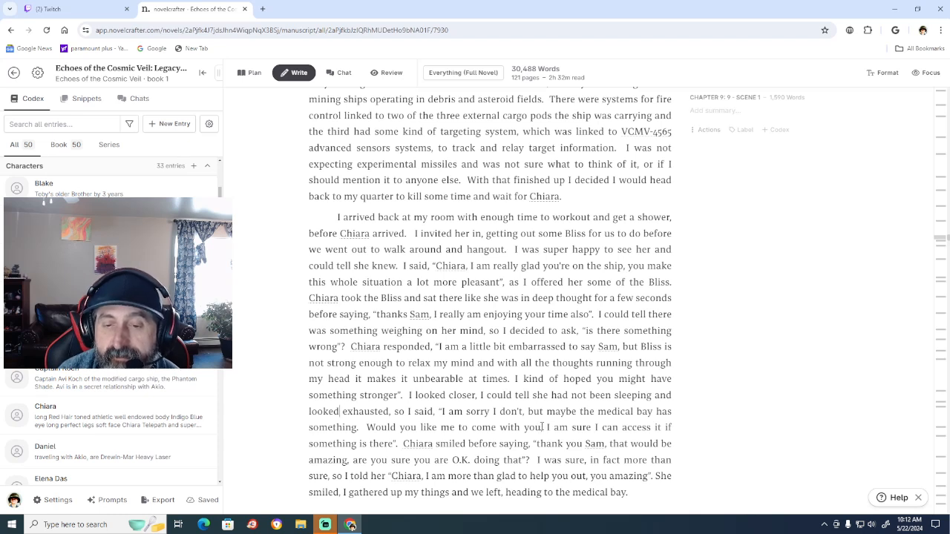
Delete the phrase "Would you like me to come with you," before "I am sure I can access it".
{"action": "left_click", "coordinate": [544, 427]}
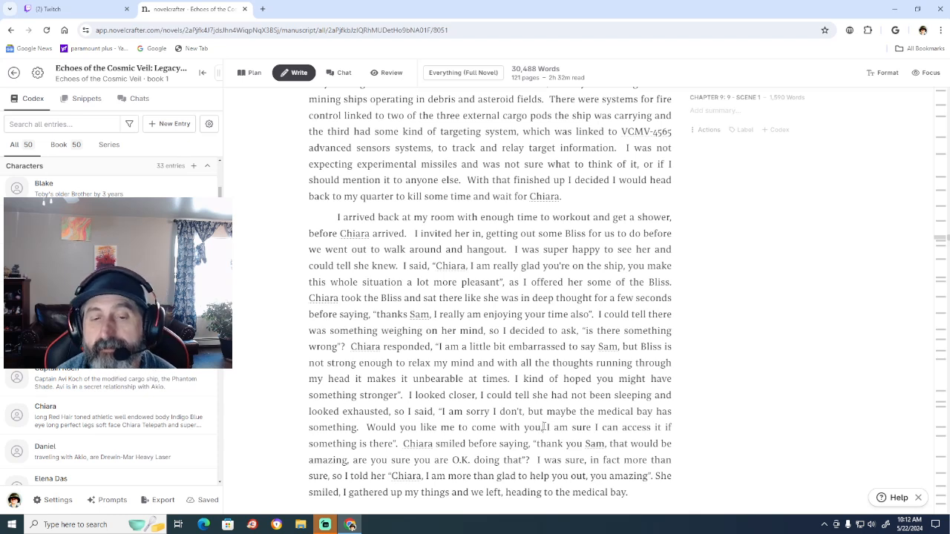
{"action": "key", "text": "BackSpace"}
{"action": "key", "text": "BackSpace"}
{"action": "key", "text": "BackSpace"}
{"action": "key", "text": "BackSpace"}
{"action": "key", "text": "BackSpace"}
{"action": "key", "text": "BackSpace"}
{"action": "key", "text": "BackSpace"}
{"action": "key", "text": "BackSpace"}
{"action": "key", "text": "BackSpace"}
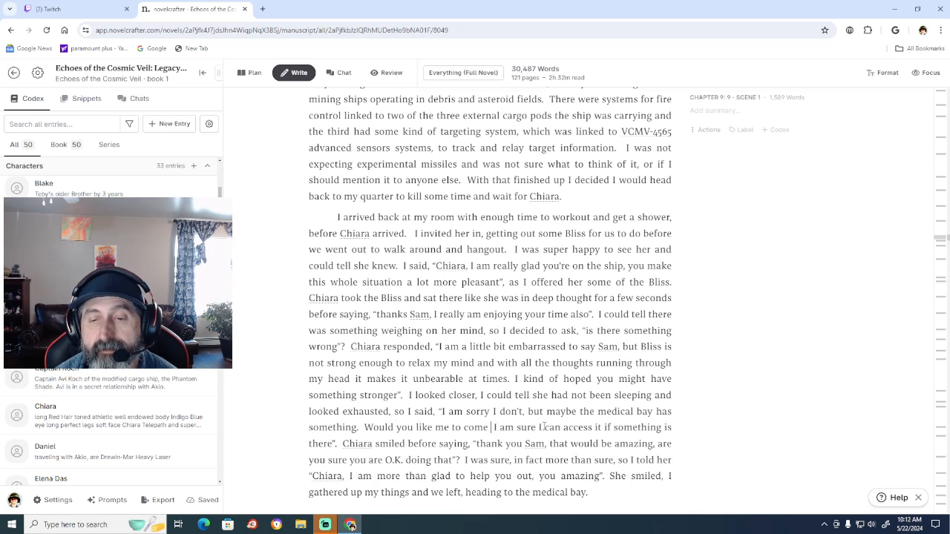
{"action": "key", "text": "BackSpace"}
{"action": "key", "text": "BackSpace"}
{"action": "key", "text": "BackSpace"}
{"action": "key", "text": "BackSpace"}
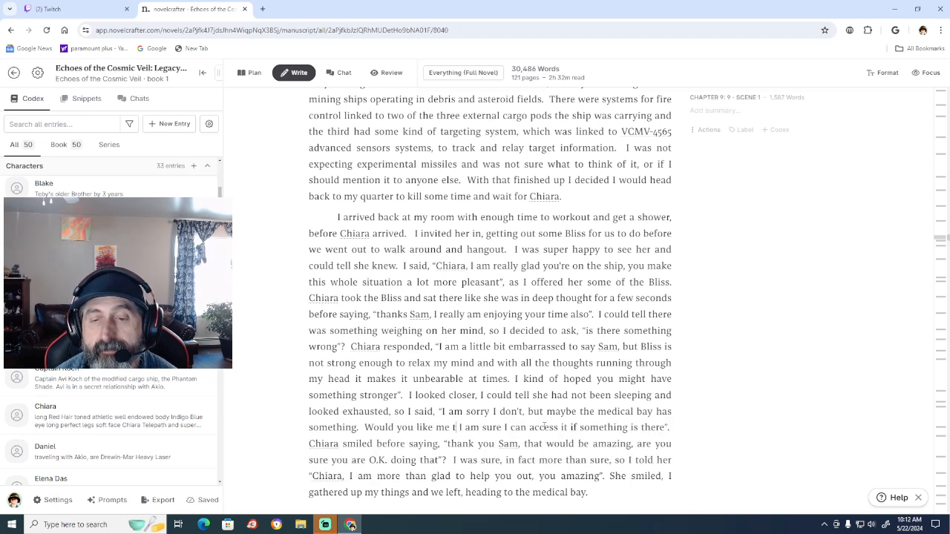
{"action": "key", "text": "BackSpace"}
{"action": "key", "text": "BackSpace"}
{"action": "key", "text": "BackSpace"}
{"action": "key", "text": "BackSpace"}
{"action": "key", "text": "BackSpace"}
{"action": "key", "text": "BackSpace"}
{"action": "key", "text": "BackSpace"}
{"action": "key", "text": "BackSpace"}
{"action": "key", "text": "BackSpace"}
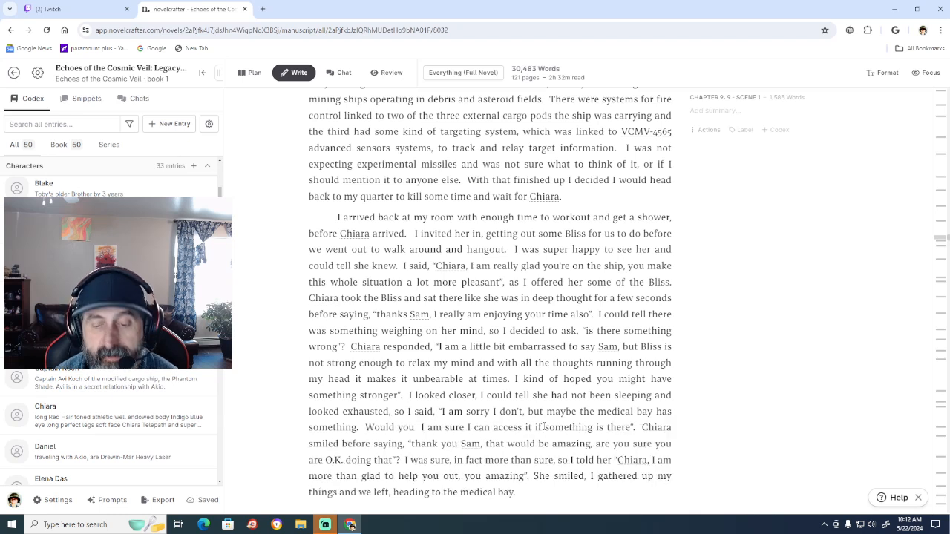
{"action": "key", "text": "BackSpace"}
{"action": "key", "text": "BackSpace"}
{"action": "key", "text": "BackSpace"}
{"action": "key", "text": "BackSpace"}
{"action": "key", "text": "BackSpace"}
{"action": "key", "text": "BackSpace"}
{"action": "key", "text": "BackSpace"}
{"action": "key", "text": "BackSpace"}
{"action": "key", "text": "BackSpace"}
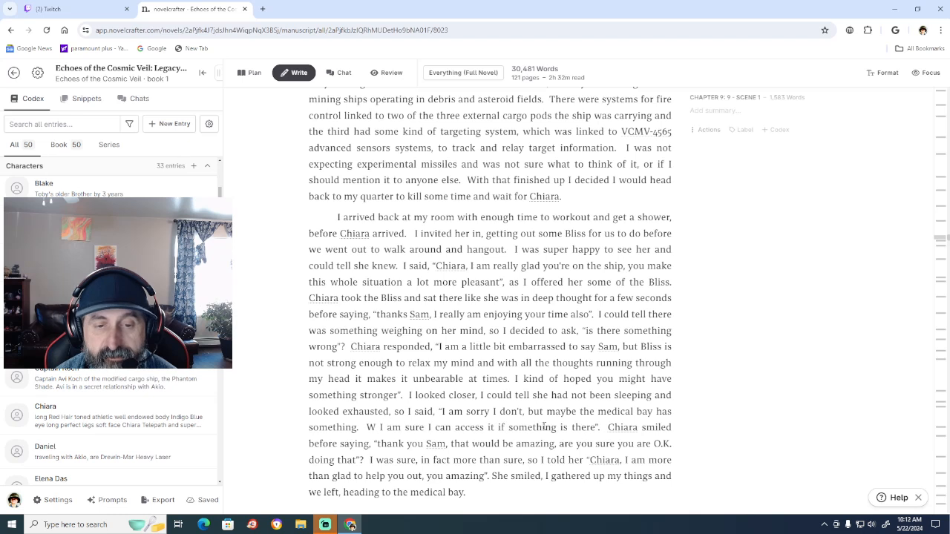
{"action": "key", "text": "BackSpace"}
{"action": "key", "text": "BackSpace"}
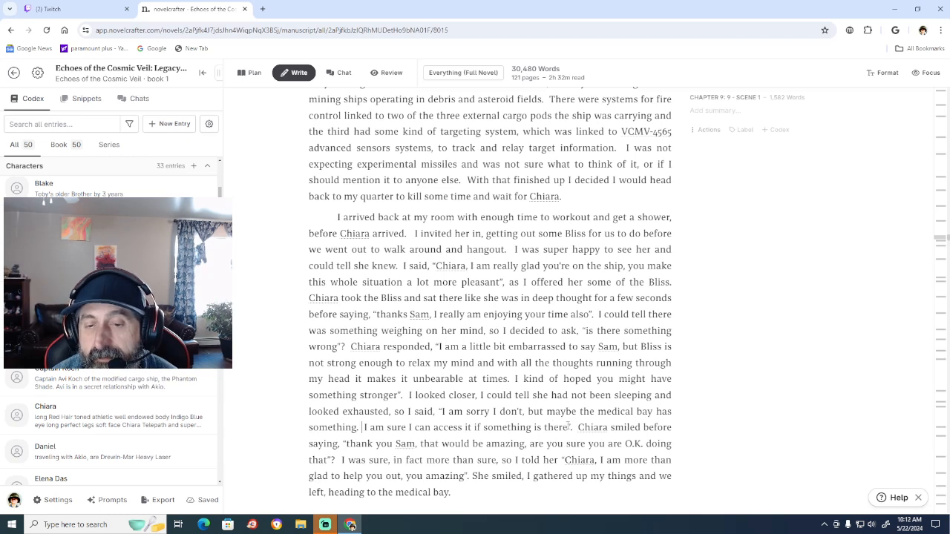
Extend the dialogue after "if something is there" with ", so if you want to come with me, we could see what they might have".
{"action": "type", "text": ", so if "}
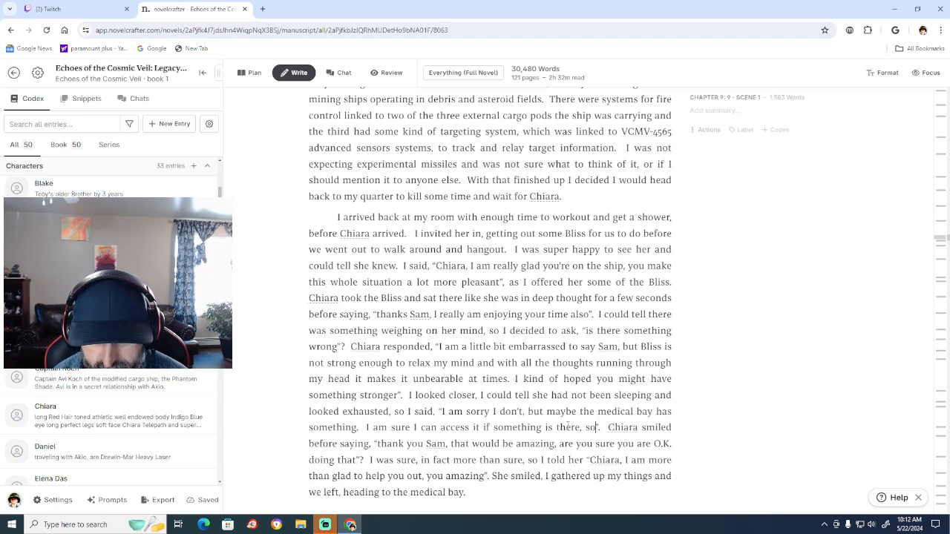
{"action": "type", "text": "you want"}
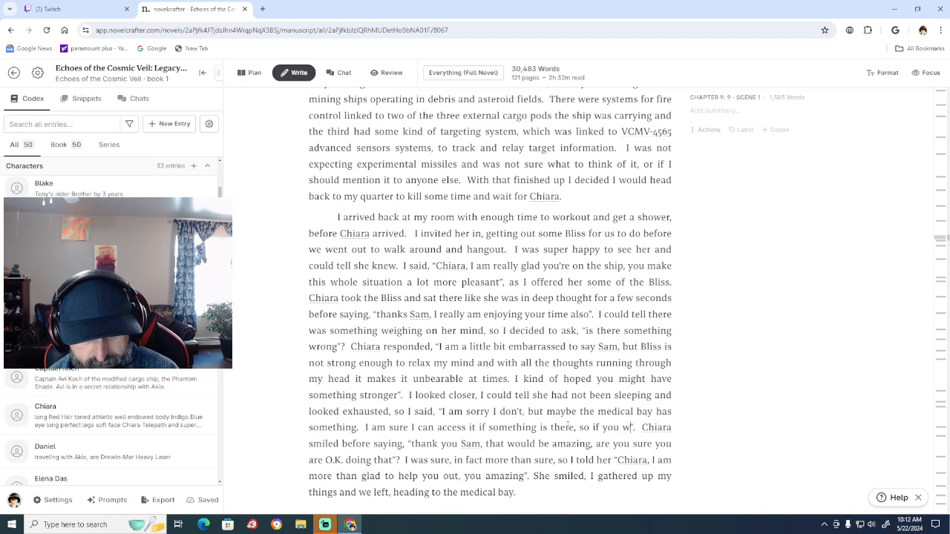
{"action": "type", "text": " to come"}
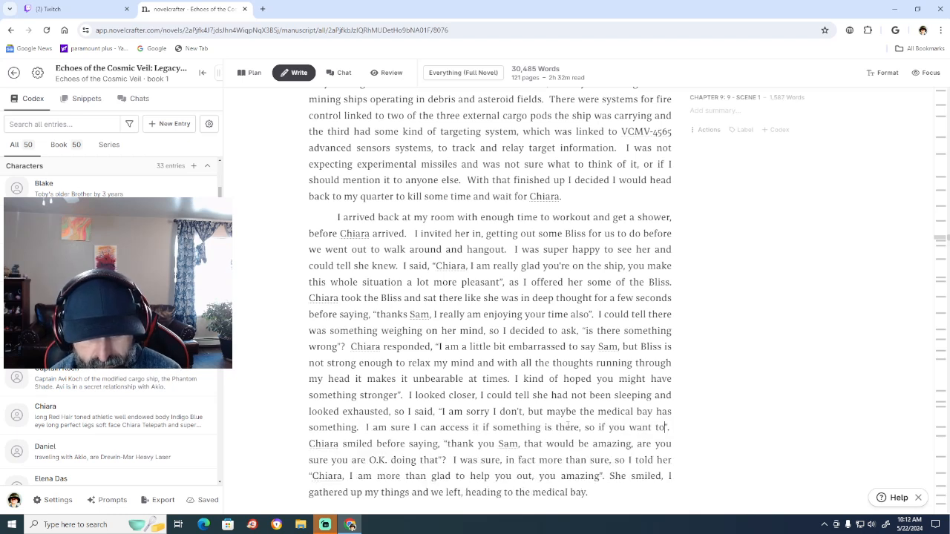
{"action": "type", "text": " wit"}
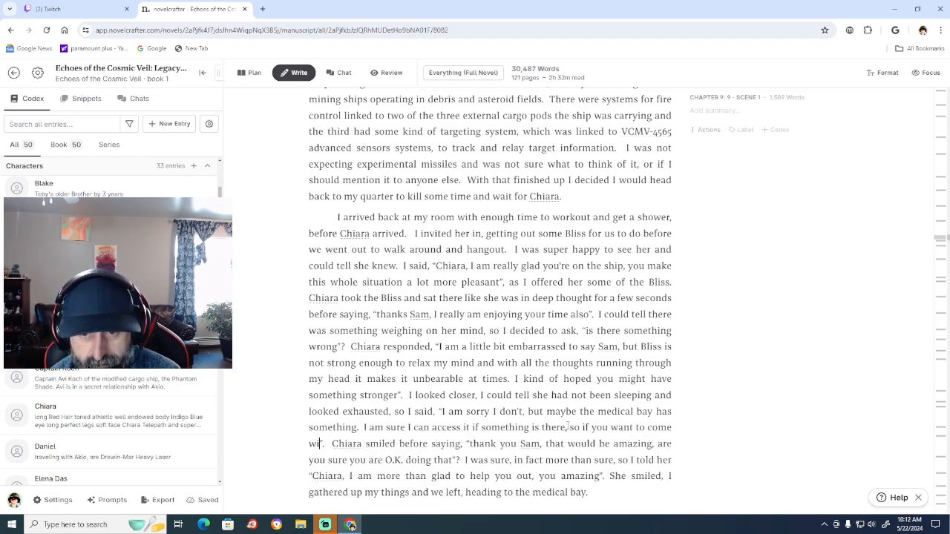
{"action": "type", "text": "h me "}
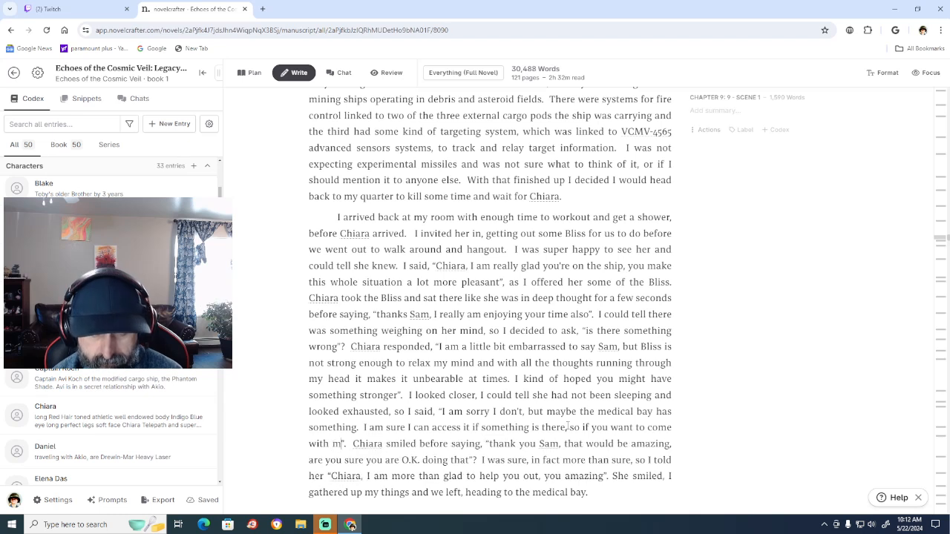
{"action": "type", "text": "we cou"}
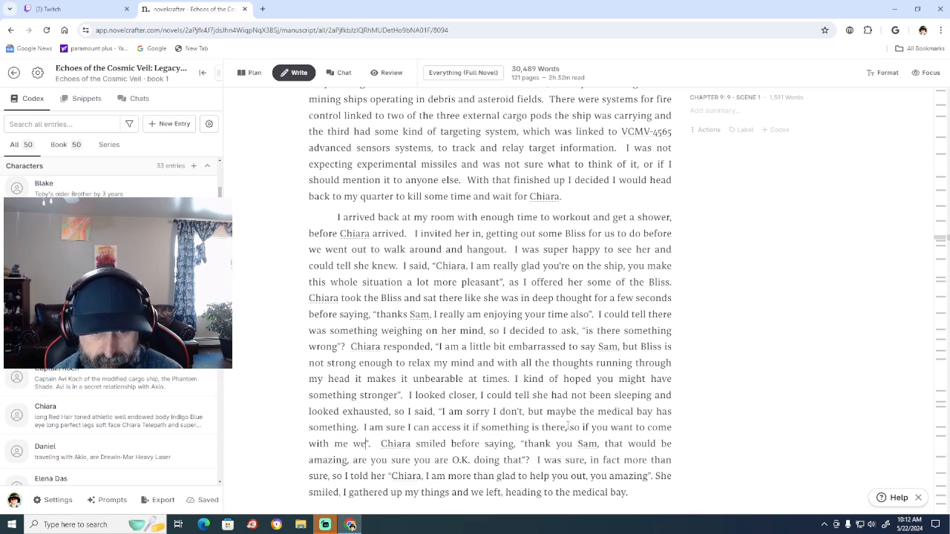
{"action": "type", "text": "ld"}
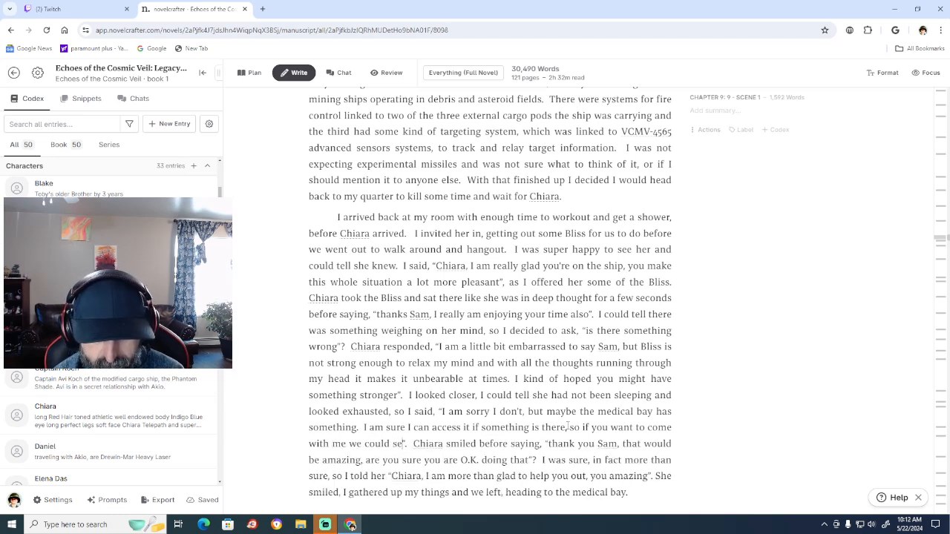
{"action": "type", "text": " see what they migh"}
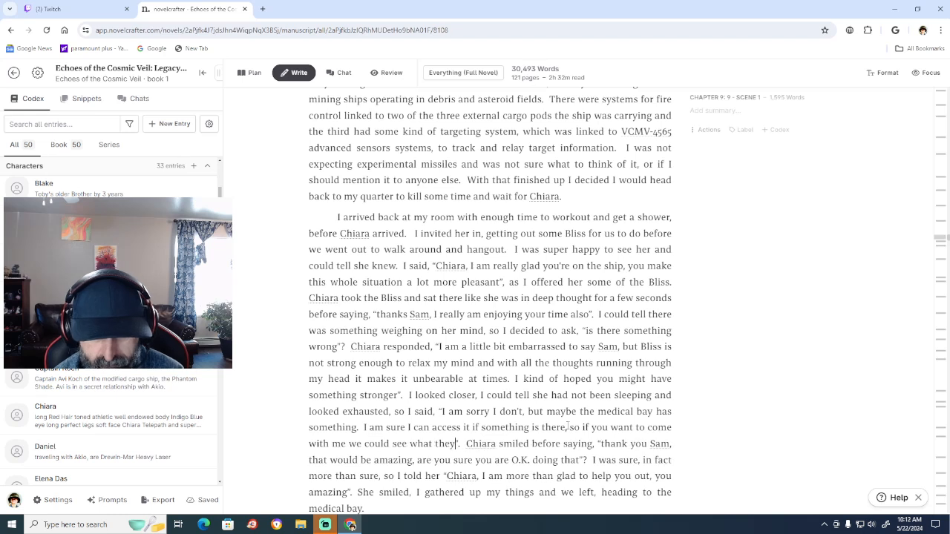
{"action": "type", "text": "t have"}
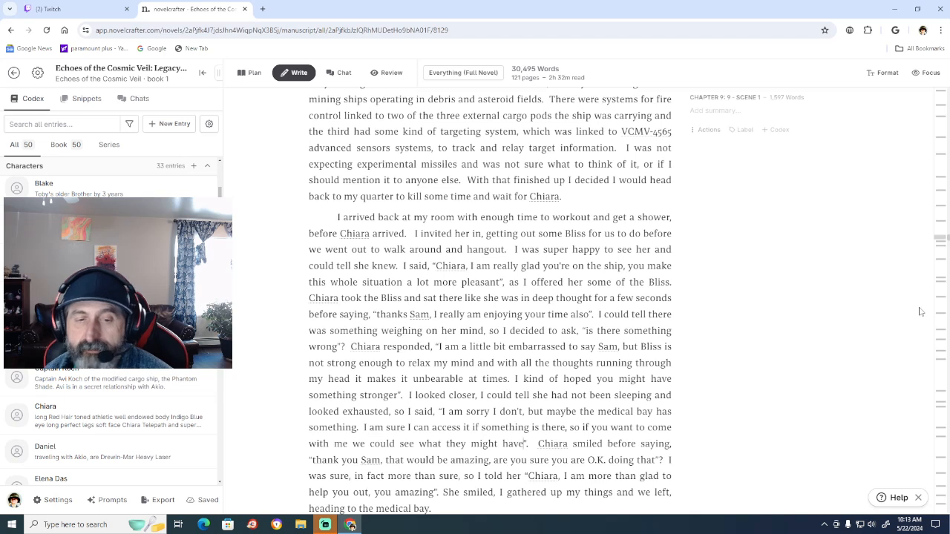
{"action": "left_click", "coordinate": [346, 441]}
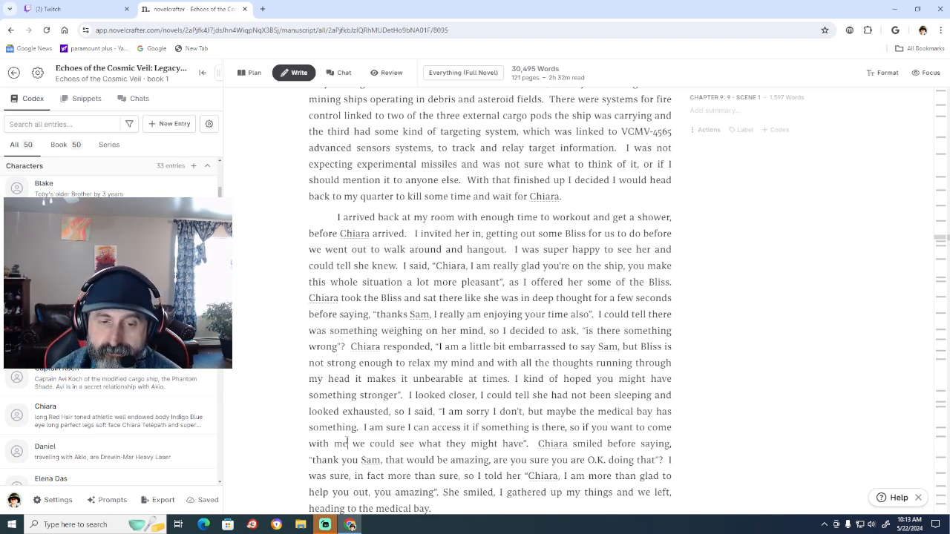
{"action": "type", "text": ","}
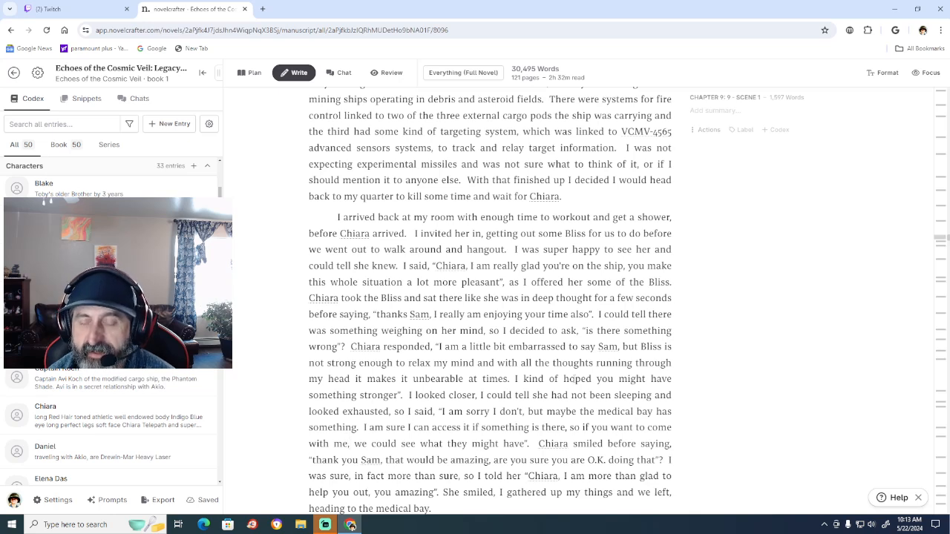
Replace "told her" with "replied" before the quote "Chiara, I am more than glad to help you out".
{"action": "scroll", "coordinate": [732, 322], "scroll_direction": "down", "scroll_amount": 3}
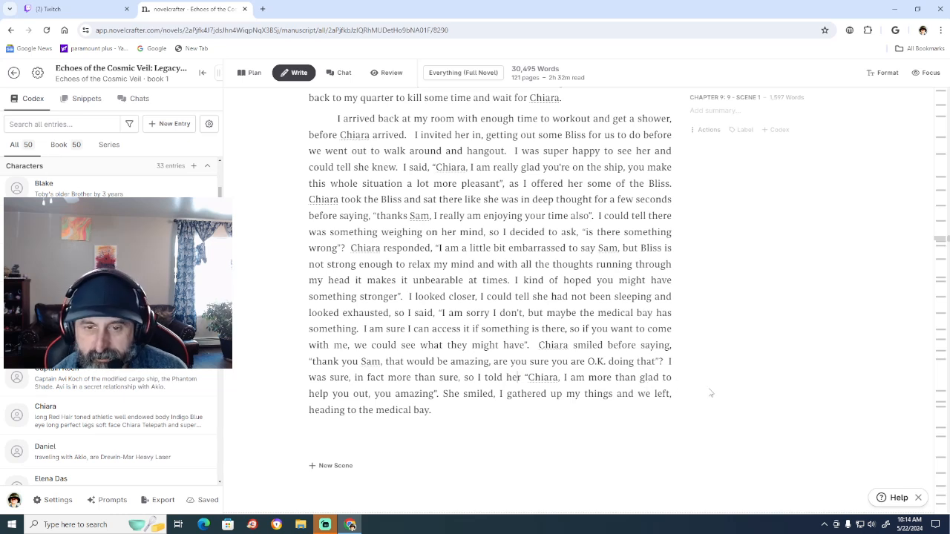
{"action": "key", "text": "BackSpace"}
{"action": "key", "text": "BackSpace"}
{"action": "key", "text": "BackSpace"}
{"action": "key", "text": "BackSpace"}
{"action": "key", "text": "BackSpace"}
{"action": "key", "text": "BackSpace"}
{"action": "key", "text": "BackSpace"}
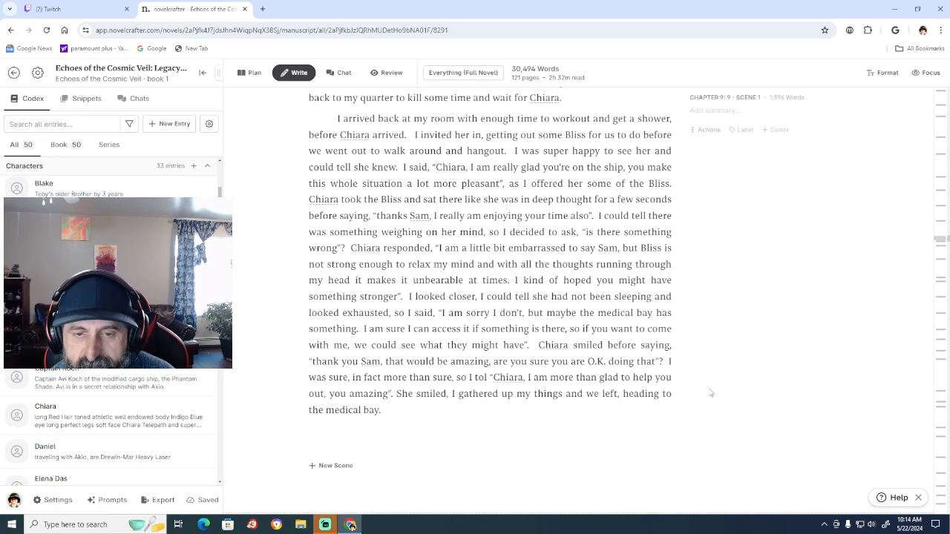
{"action": "key", "text": "BackSpace"}
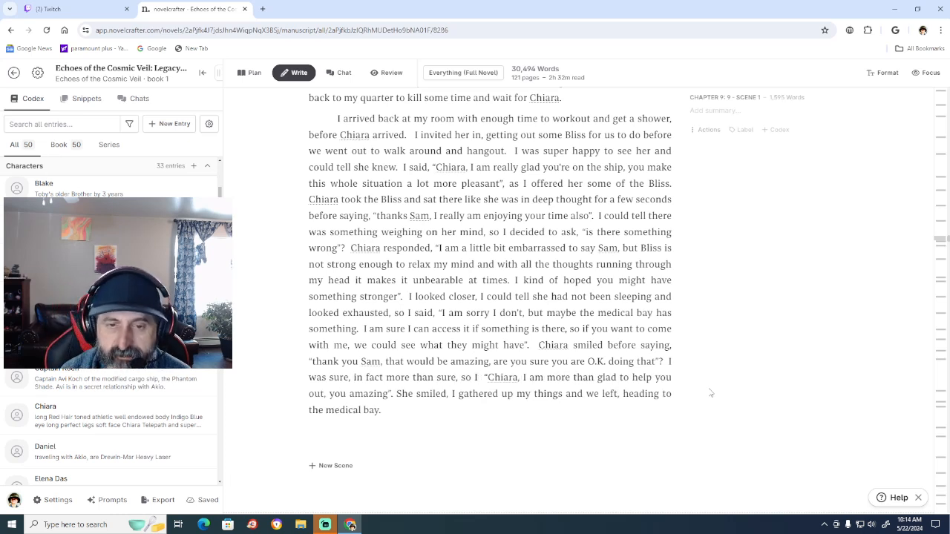
{"action": "type", "text": "replyed"}
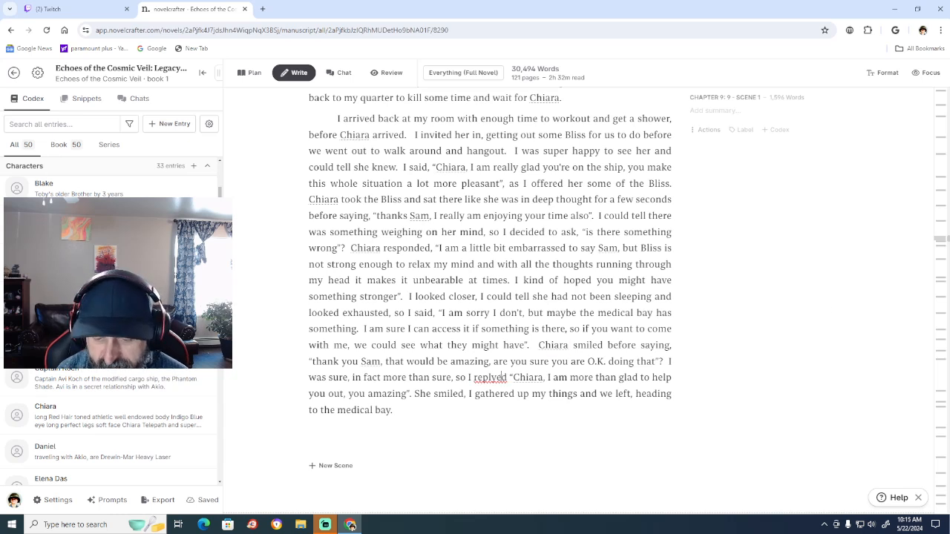
{"action": "right_click", "coordinate": [501, 377]}
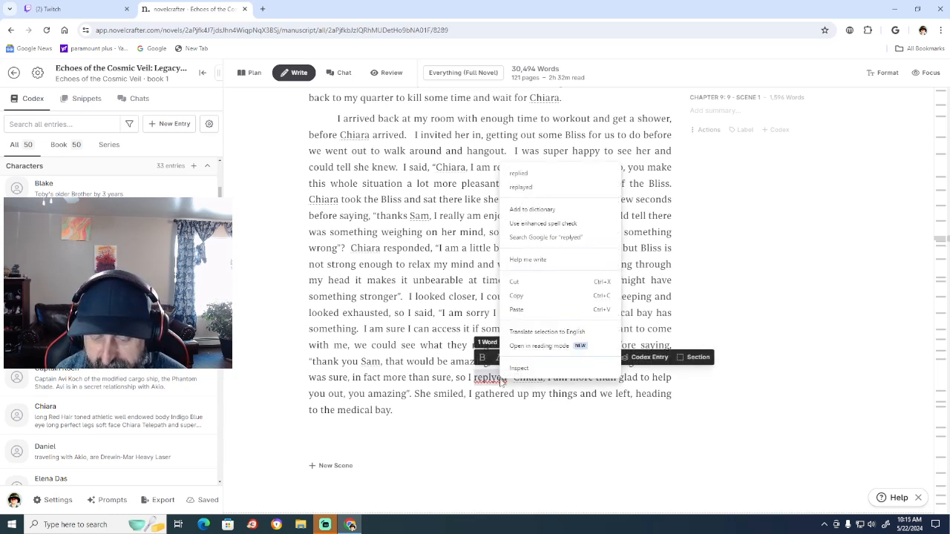
{"action": "left_click", "coordinate": [571, 174]}
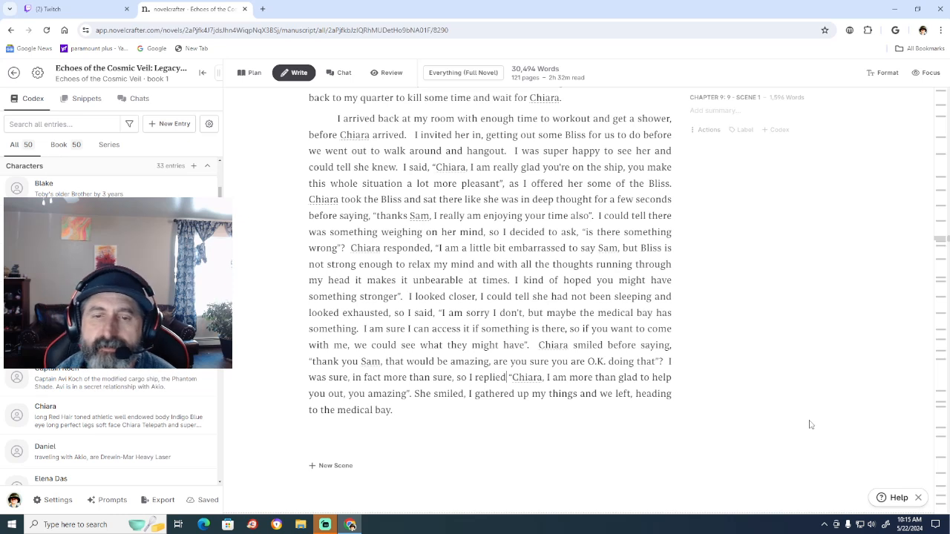
Replace the period after "maybe the medical bay has something" with a closing quotation mark and a question mark.
{"action": "left_click", "coordinate": [569, 328]}
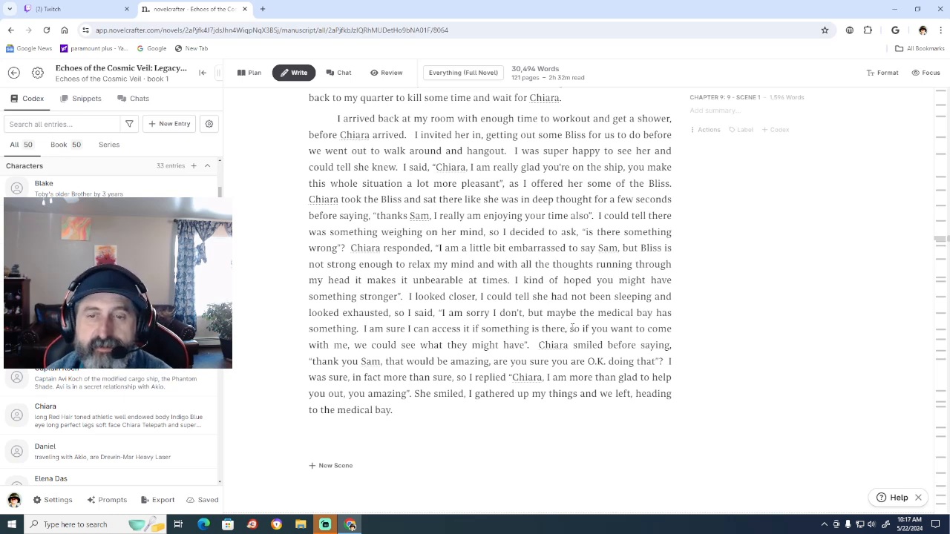
{"action": "left_click", "coordinate": [572, 327]}
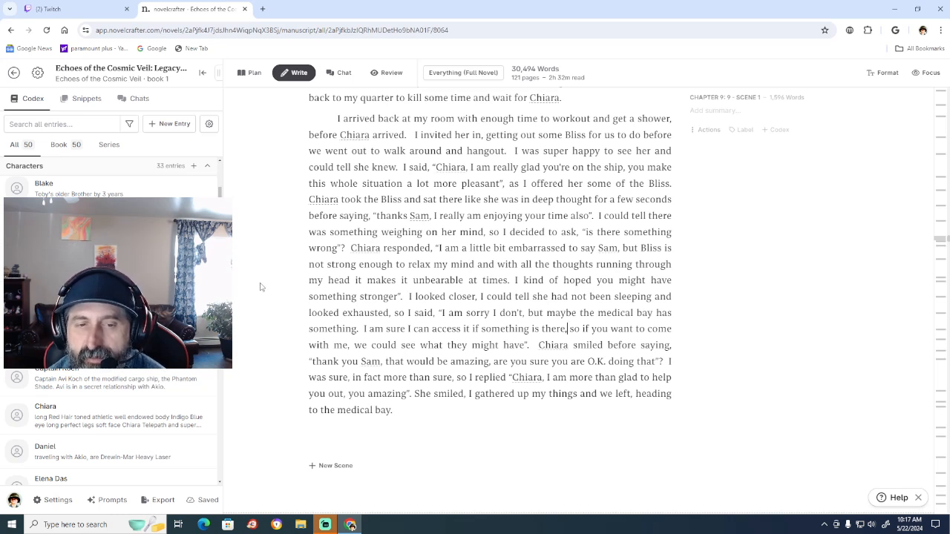
{"action": "left_click", "coordinate": [361, 328]}
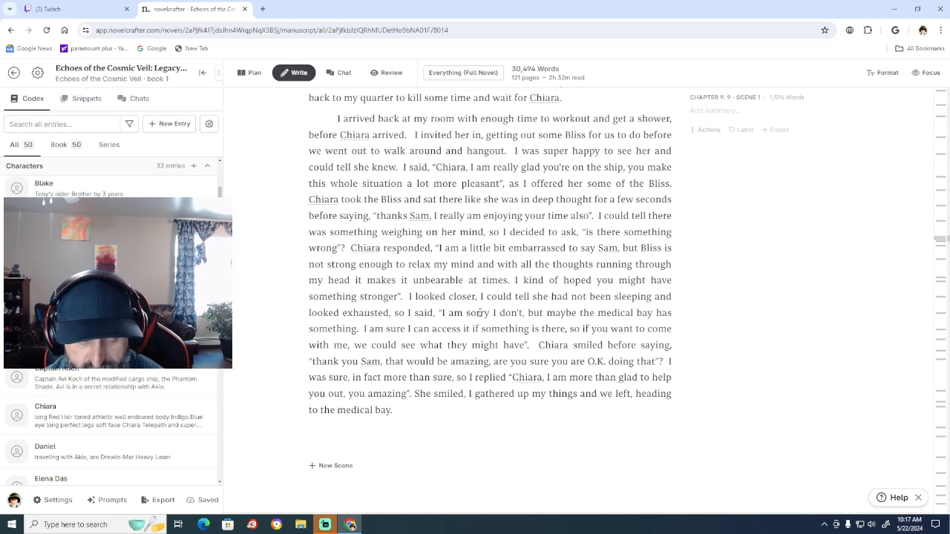
{"action": "key", "text": "BackSpace"}
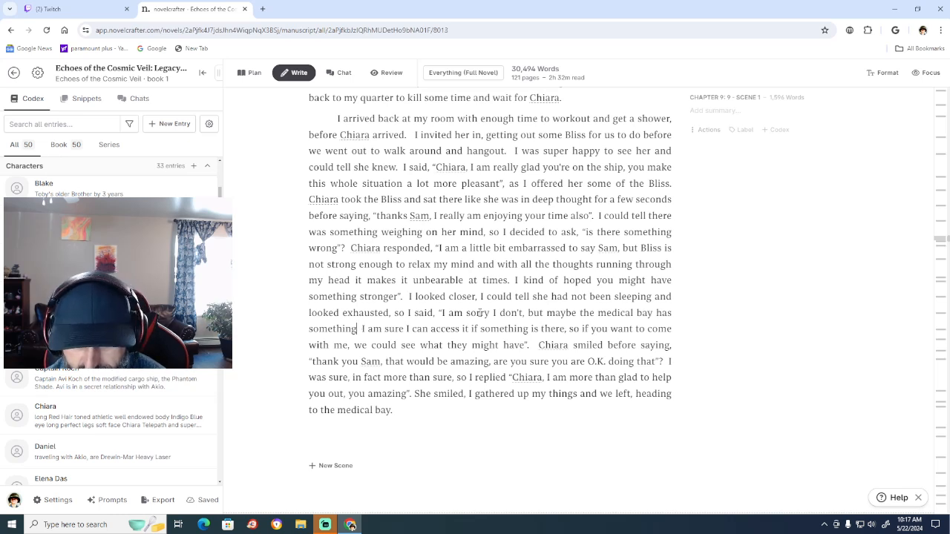
{"action": "type", "text": "?"}
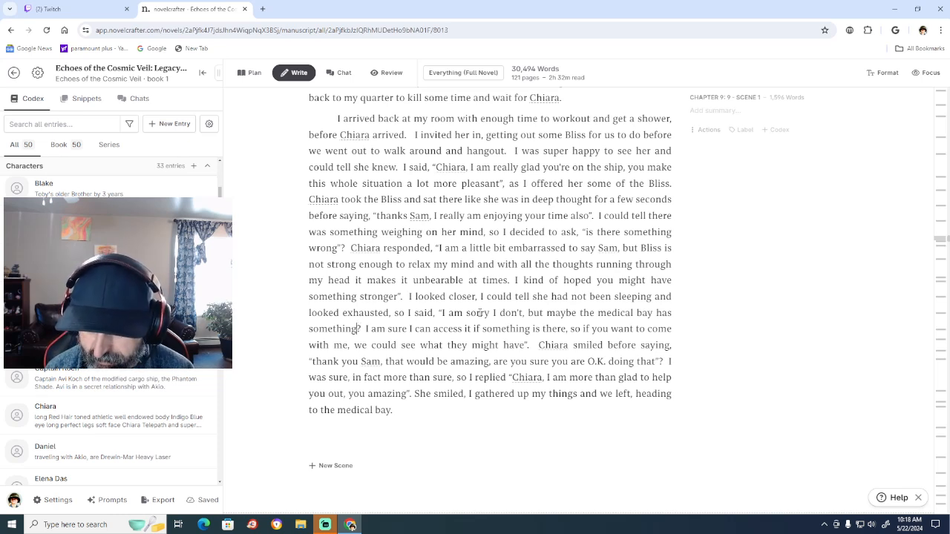
{"action": "type", "text": "\""}
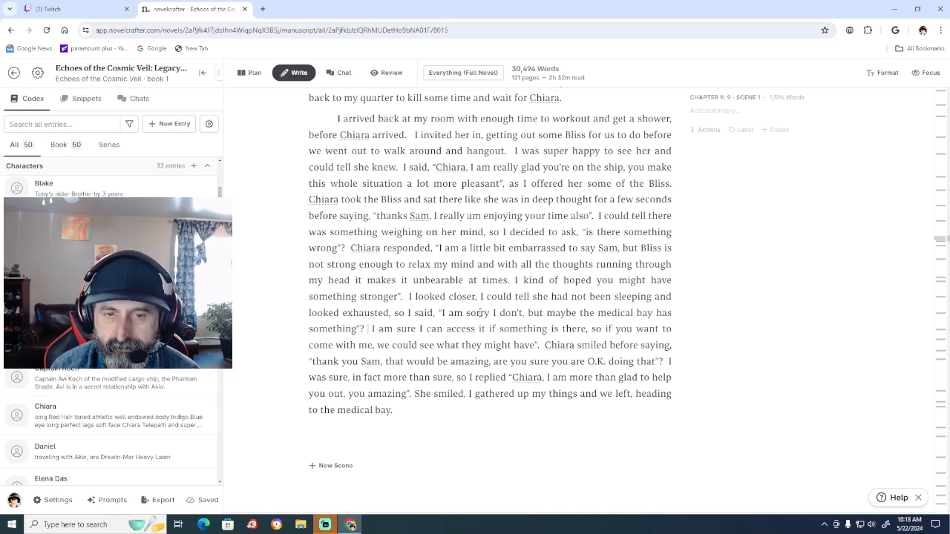
Replace "said" with "asked" before the quote "I am sorry I don't".
{"action": "key", "text": "Right"}
{"action": "key", "text": "Right"}
{"action": "key", "text": "Right"}
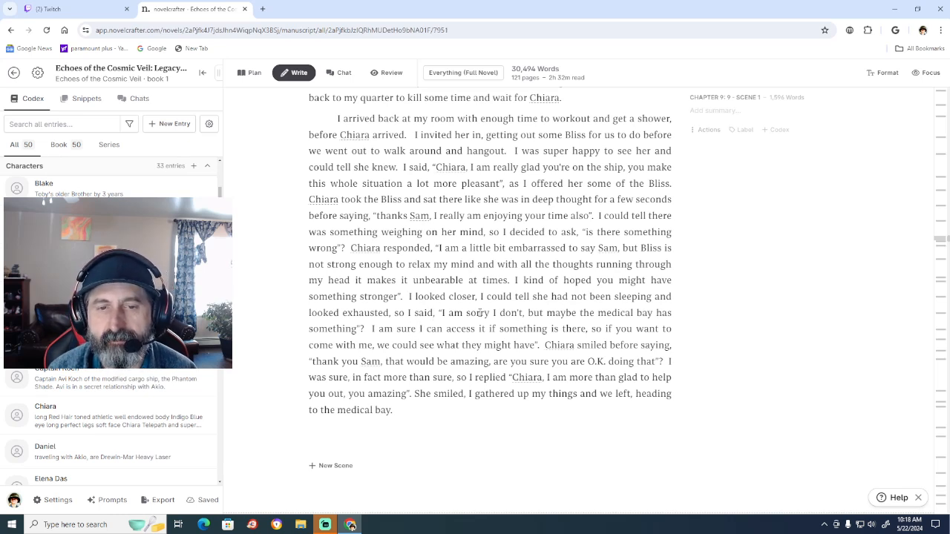
{"action": "key", "text": "BackSpace"}
{"action": "key", "text": "BackSpace"}
{"action": "key", "text": "BackSpace"}
{"action": "key", "text": "BackSpace"}
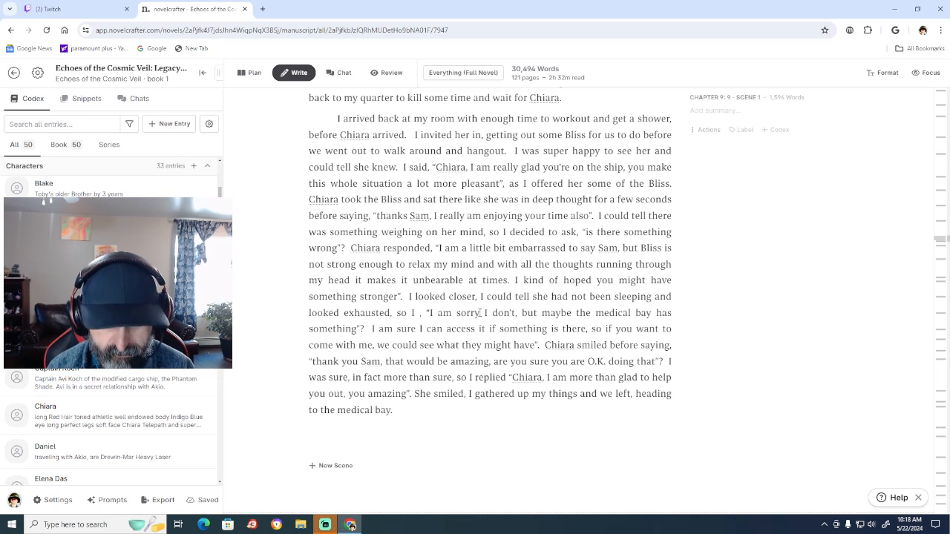
{"action": "type", "text": "asked"}
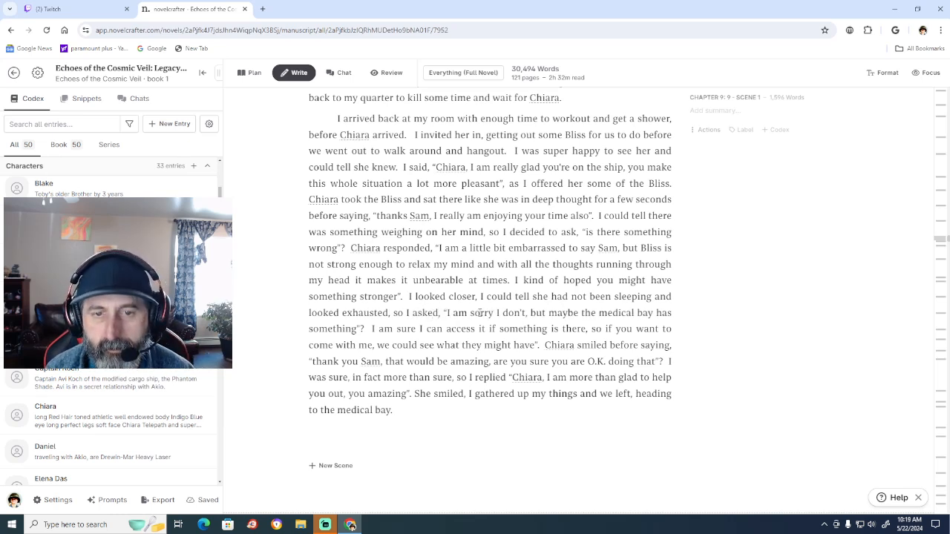
Start a new paragraph at "I am sure I can access it if something is there".
{"action": "key", "text": "Down"}
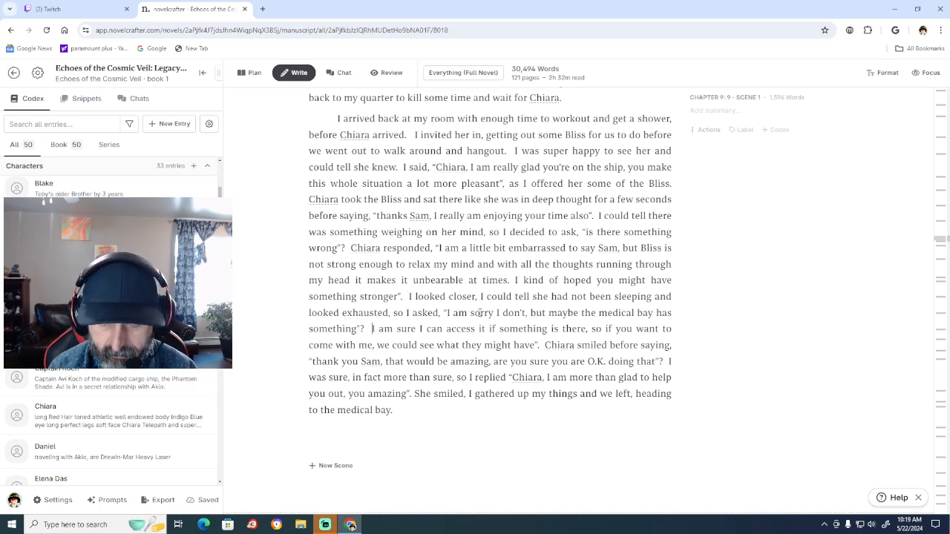
{"action": "key", "text": "Return"}
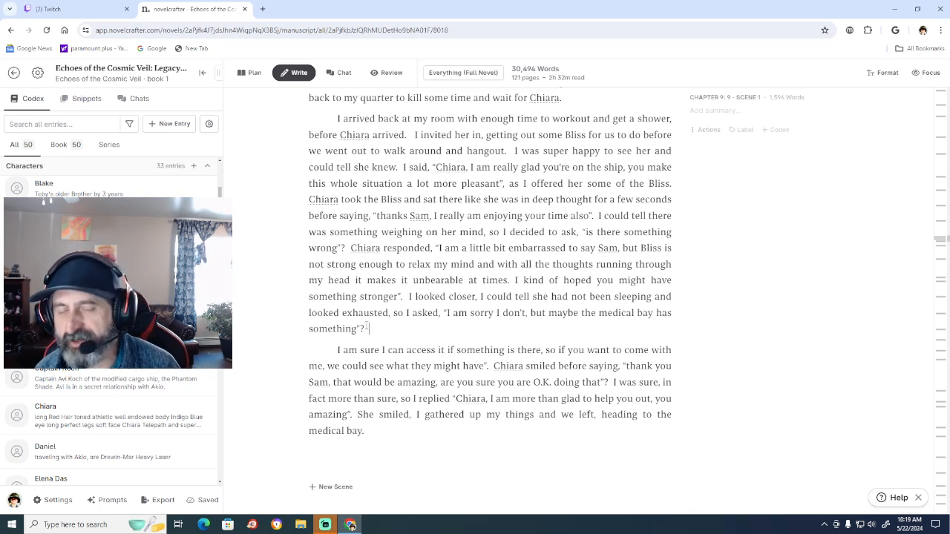
Add "I was confident she would take me up on my offer" after the question ending in "the medical bay has something".
{"action": "left_click", "coordinate": [366, 326]}
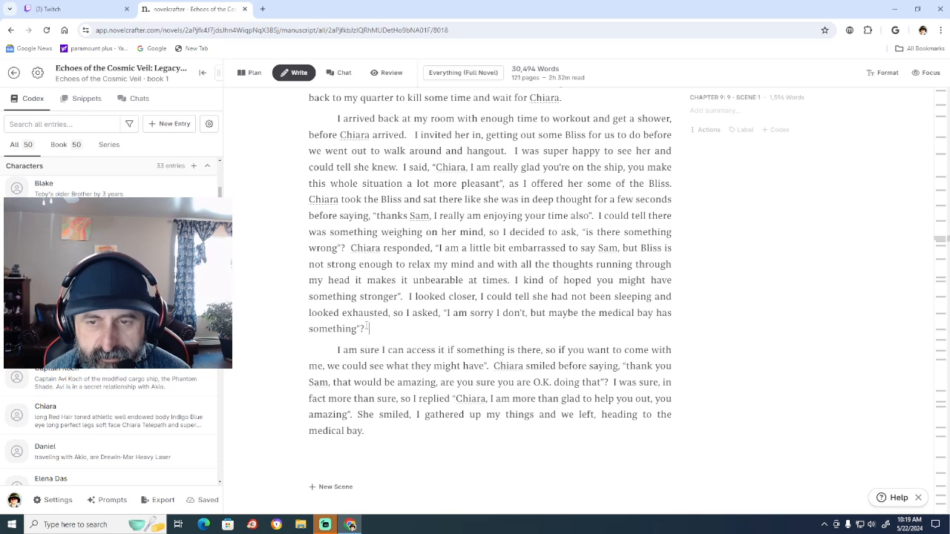
{"action": "type", "text": "I w"}
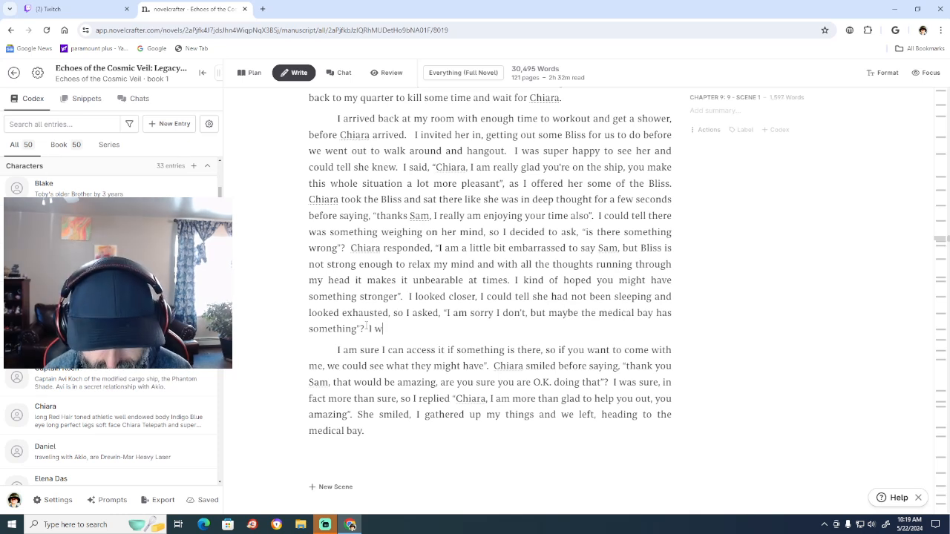
{"action": "type", "text": "as confident"}
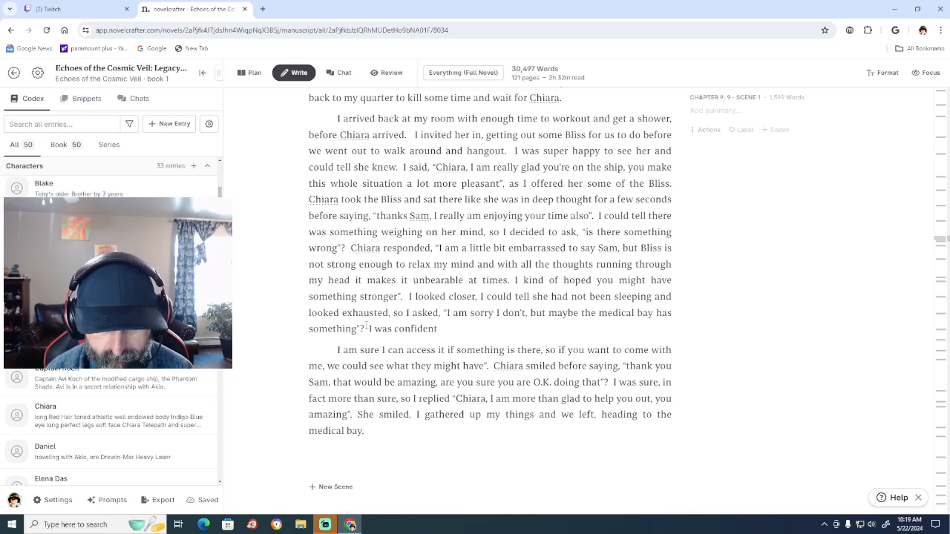
{"action": "type", "text": " sh"}
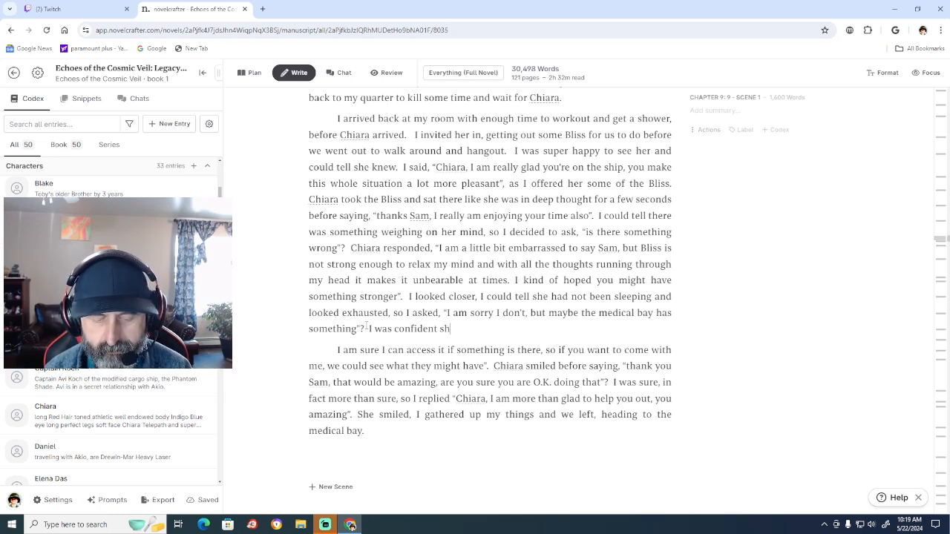
{"action": "type", "text": "e would t"}
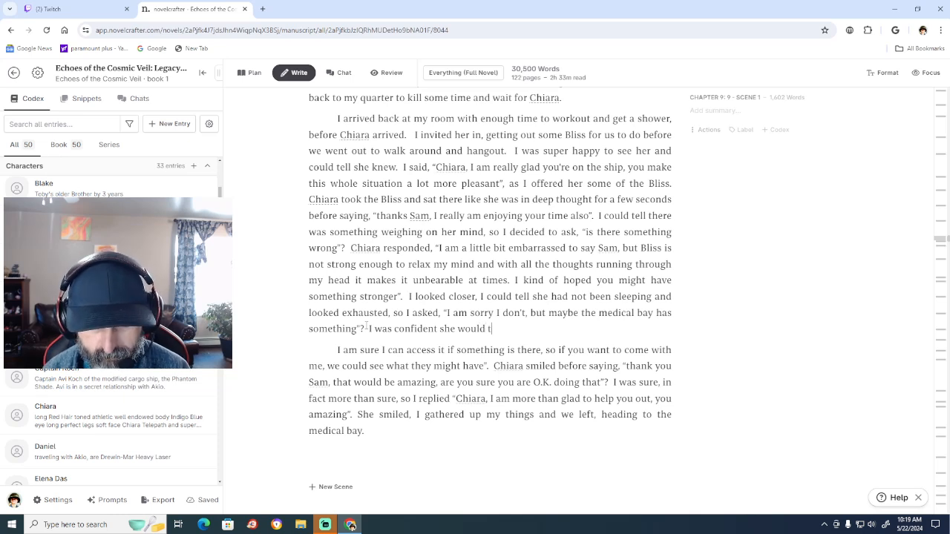
{"action": "type", "text": "ake me up "}
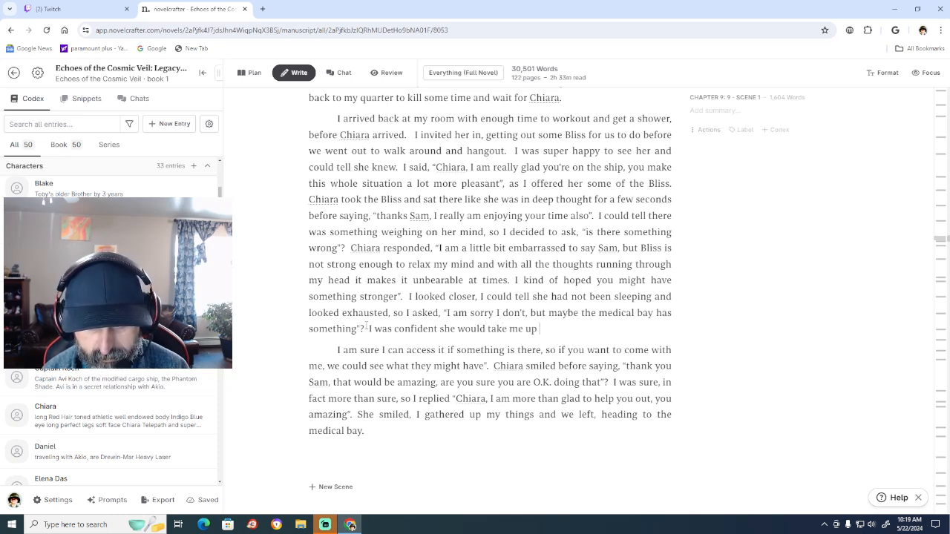
{"action": "type", "text": "on m"}
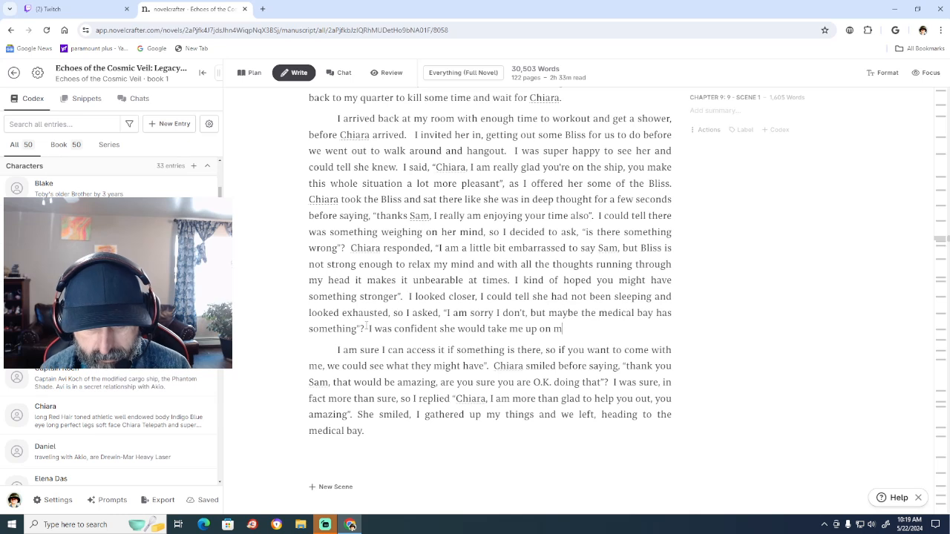
{"action": "type", "text": "y offer s"}
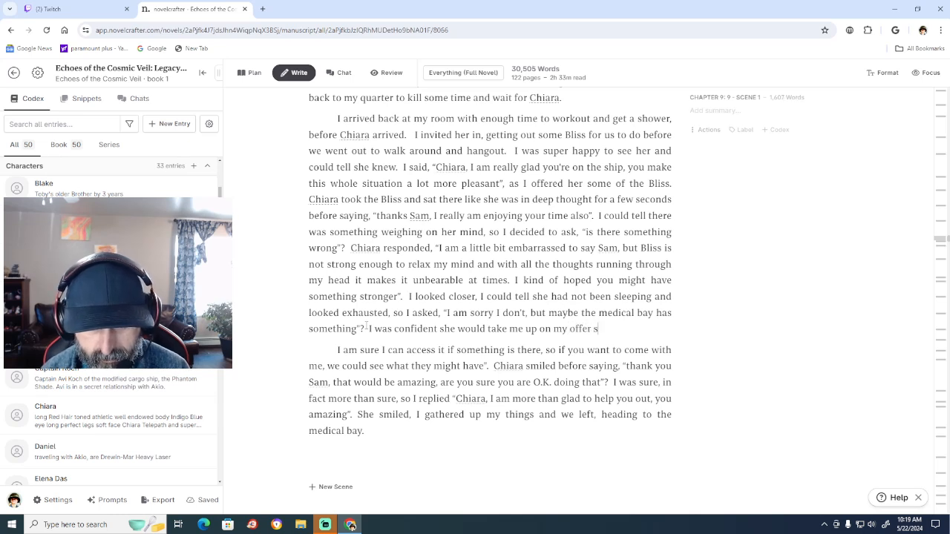
{"action": "type", "text": "o"}
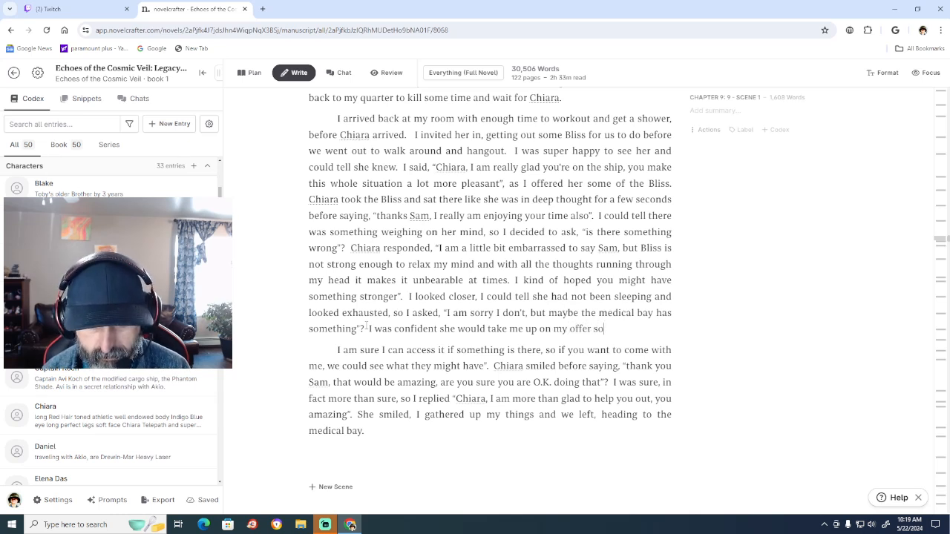
{"action": "key", "text": "BackSpace"}
{"action": "key", "text": "BackSpace"}
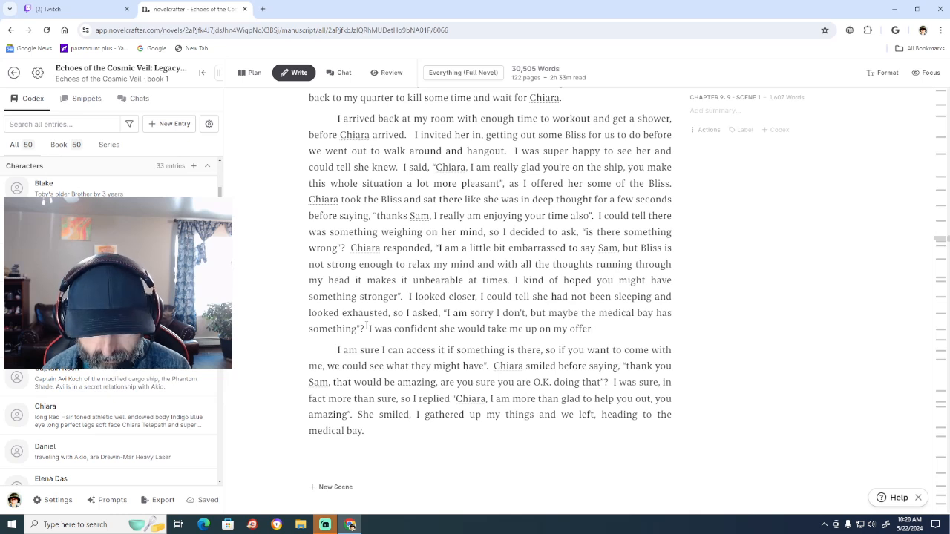
Continue the sentence after "my offer" with ", so", trying and then removing the wording "I reached down checking to".
{"action": "type", "text": "so I r"}
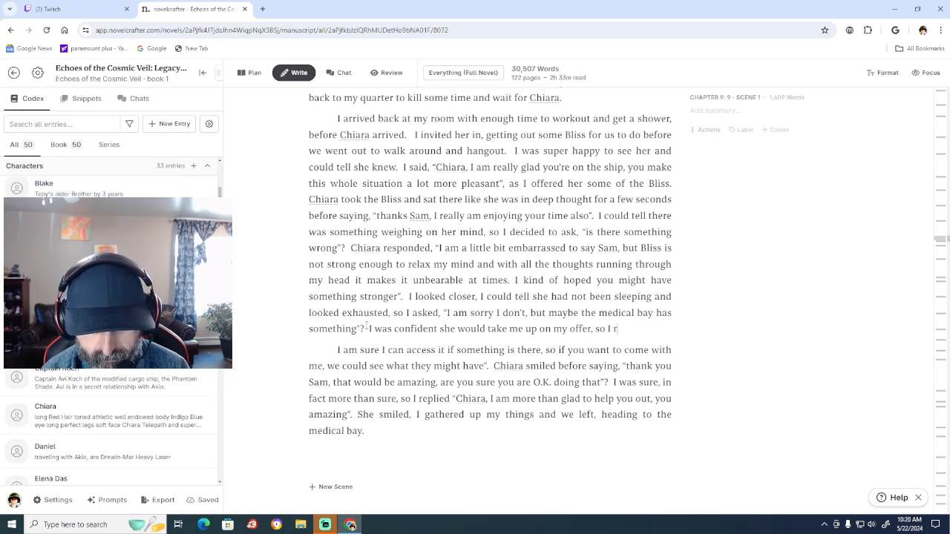
{"action": "type", "text": "eached d"}
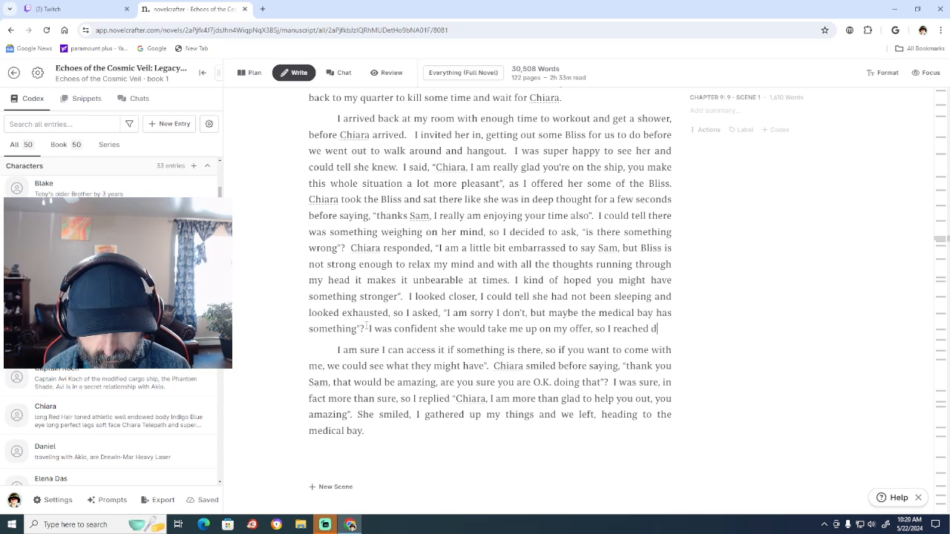
{"action": "type", "text": "own checki"}
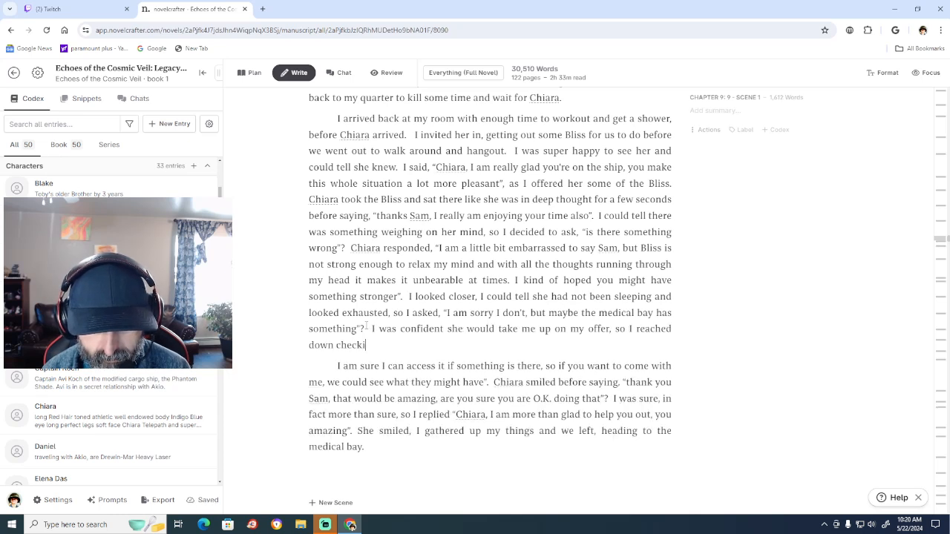
{"action": "type", "text": "ng to"}
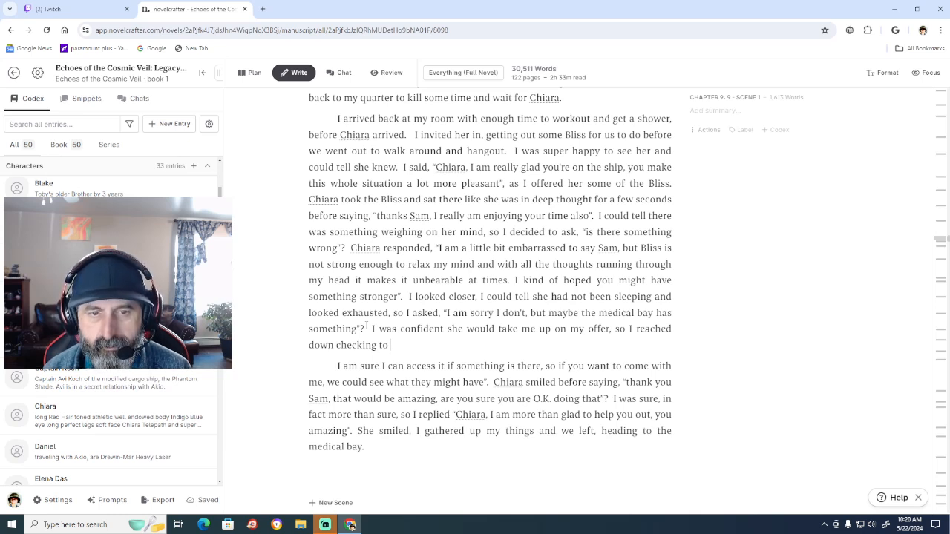
{"action": "key", "text": "BackSpace"}
{"action": "key", "text": "BackSpace"}
{"action": "key", "text": "BackSpace"}
{"action": "key", "text": "BackSpace"}
{"action": "key", "text": "BackSpace"}
{"action": "key", "text": "BackSpace"}
{"action": "key", "text": "BackSpace"}
{"action": "key", "text": "BackSpace"}
{"action": "key", "text": "BackSpace"}
{"action": "key", "text": "BackSpace"}
{"action": "key", "text": "BackSpace"}
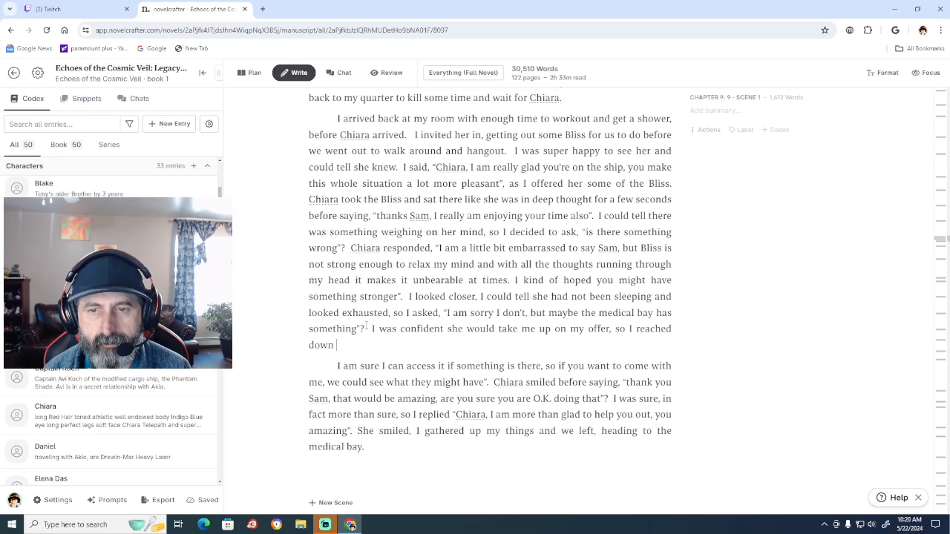
{"action": "key", "text": "BackSpace"}
{"action": "key", "text": "BackSpace"}
{"action": "key", "text": "BackSpace"}
{"action": "key", "text": "BackSpace"}
{"action": "key", "text": "BackSpace"}
{"action": "key", "text": "BackSpace"}
{"action": "key", "text": "BackSpace"}
{"action": "key", "text": "BackSpace"}
{"action": "key", "text": "BackSpace"}
{"action": "key", "text": "BackSpace"}
{"action": "key", "text": "BackSpace"}
{"action": "key", "text": "BackSpace"}
{"action": "key", "text": "BackSpace"}
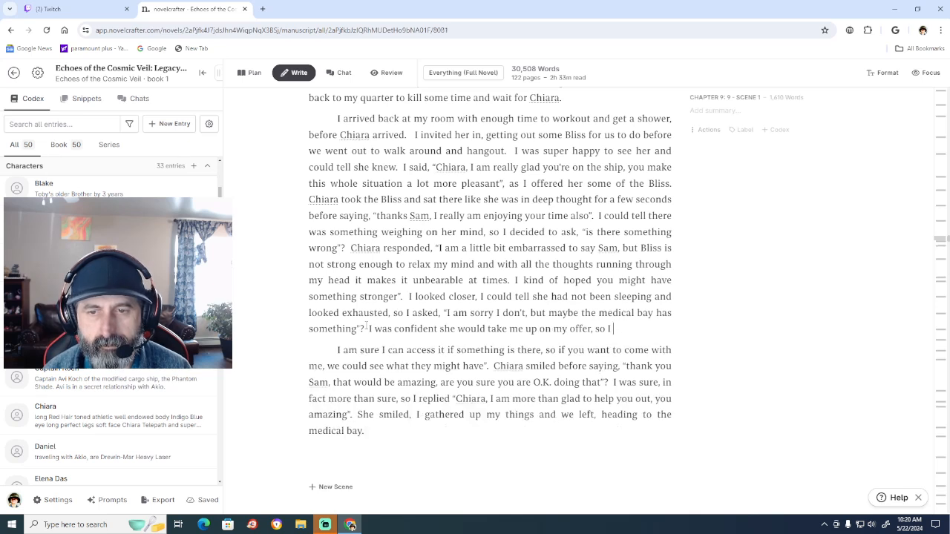
{"action": "key", "text": "BackSpace"}
{"action": "key", "text": "BackSpace"}
{"action": "type", "text": "I p"}
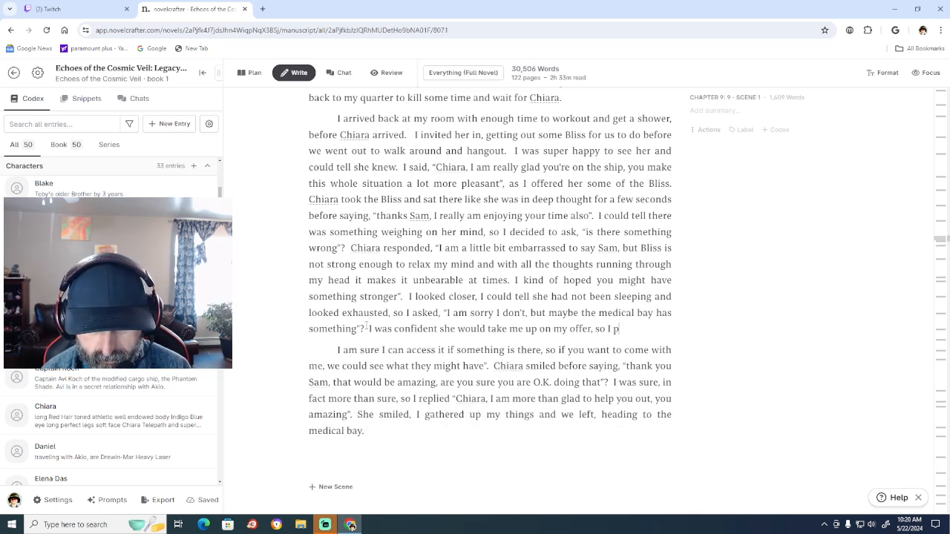
{"action": "type", "text": "ulled"}
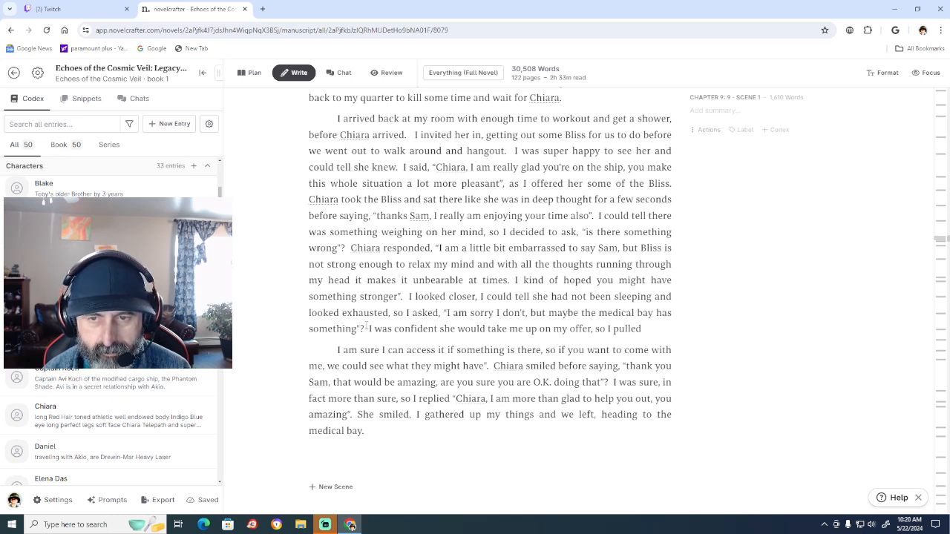
{"action": "type", "text": " my "}
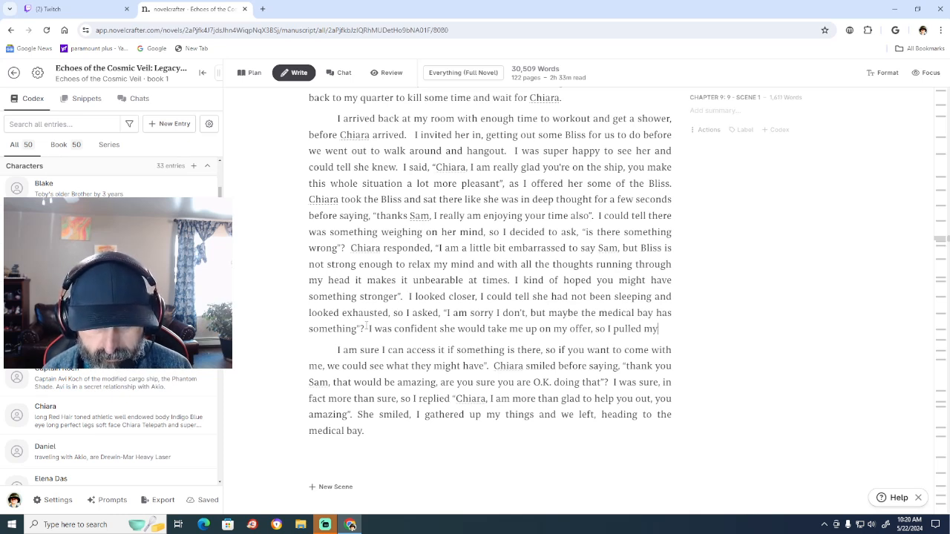
{"action": "type", "text": "ctberd"}
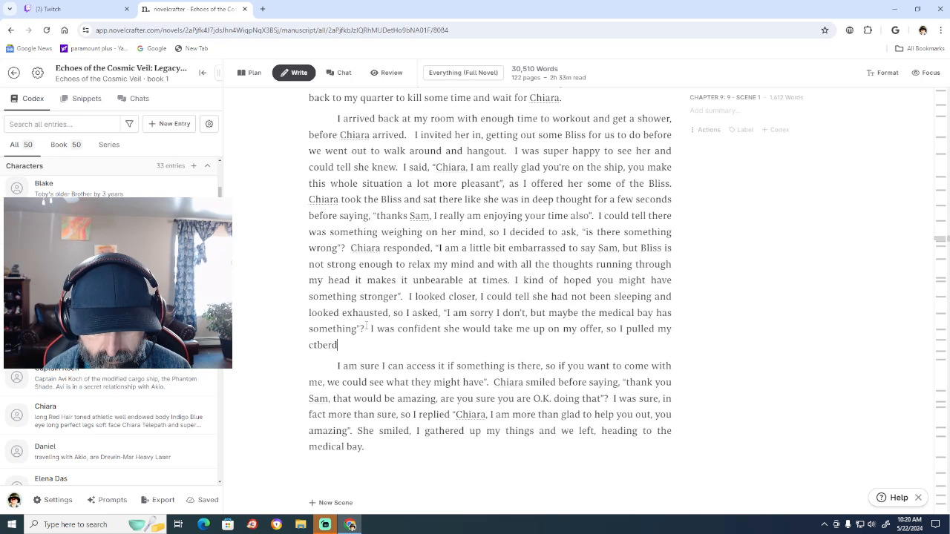
{"action": "type", "text": "eck"}
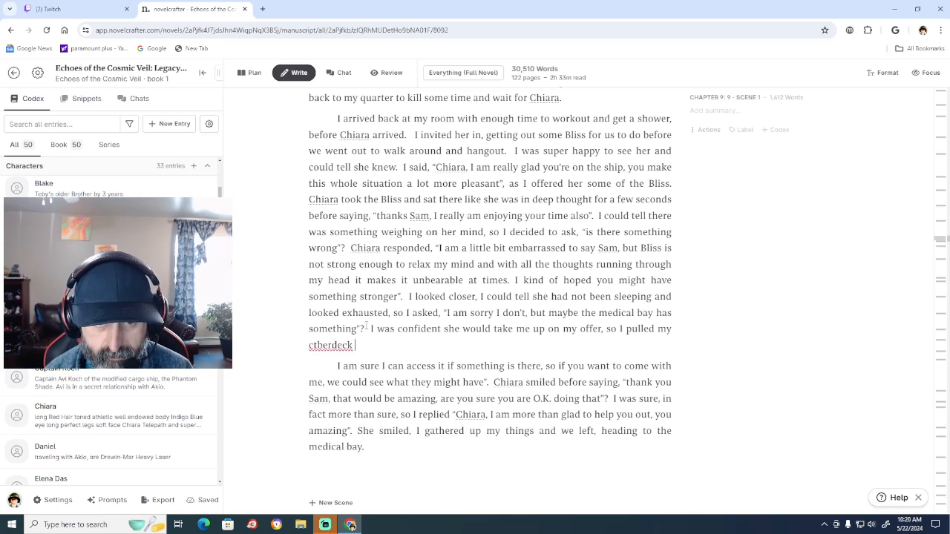
{"action": "key", "text": "BackSpace"}
{"action": "key", "text": "BackSpace"}
{"action": "key", "text": "BackSpace"}
{"action": "key", "text": "BackSpace"}
{"action": "key", "text": "BackSpace"}
{"action": "key", "text": "BackSpace"}
{"action": "key", "text": "BackSpace"}
{"action": "key", "text": "BackSpace"}
{"action": "key", "text": "BackSpace"}
{"action": "key", "text": "BackSpace"}
{"action": "key", "text": "BackSpace"}
{"action": "key", "text": "BackSpace"}
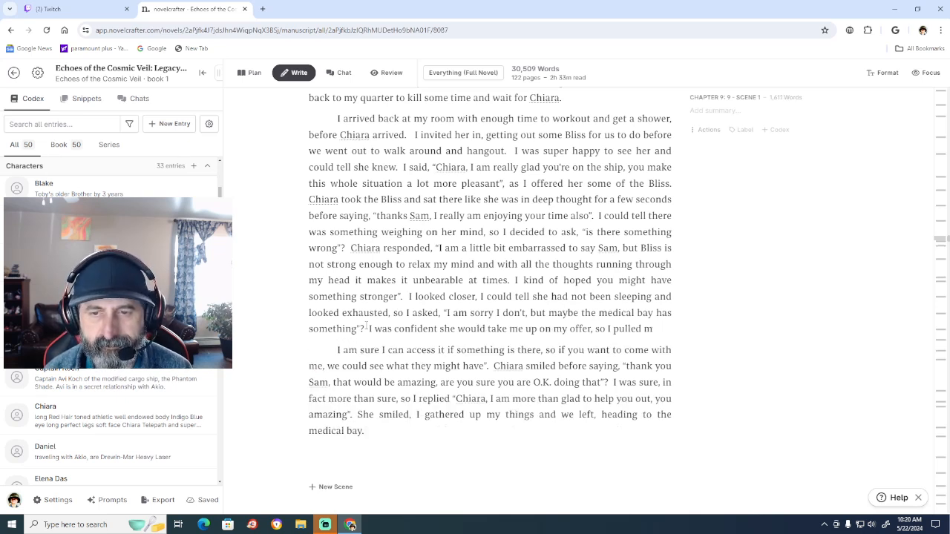
{"action": "key", "text": "BackSpace"}
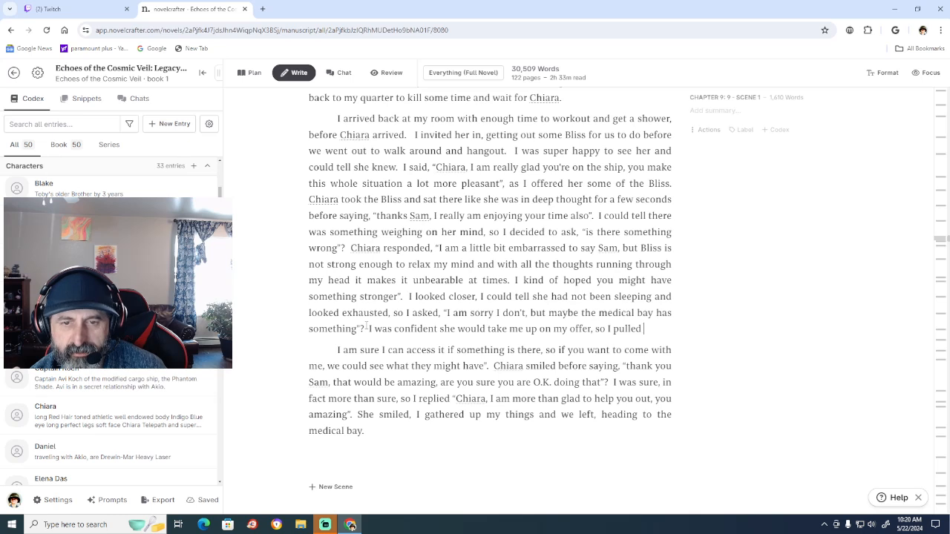
{"action": "key", "text": "ctrl+BackSpace"}
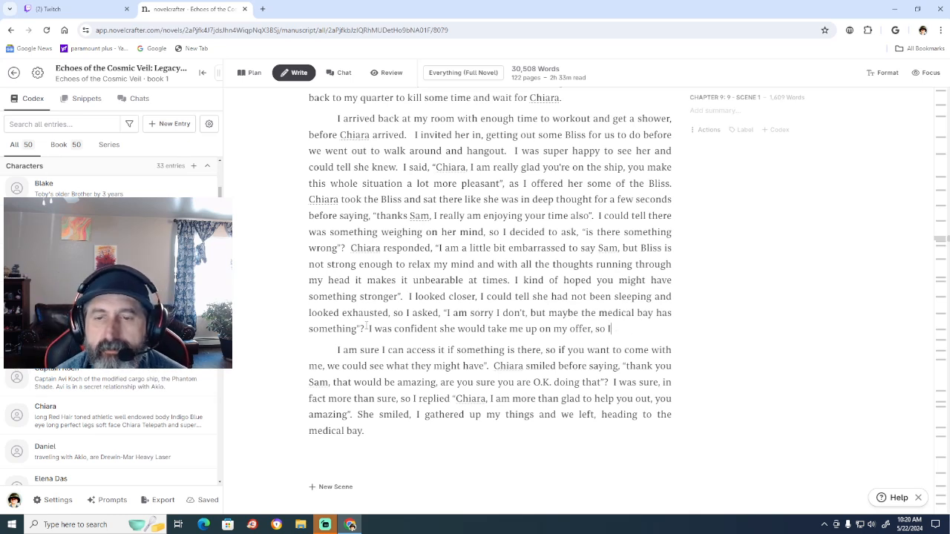
{"action": "key", "text": "ctrl+BackSpace"}
Continue the sentence after "my offer, so" with "I nonchalantly", correcting the spelling of "nonchalantly".
{"action": "type", "text": "I non"}
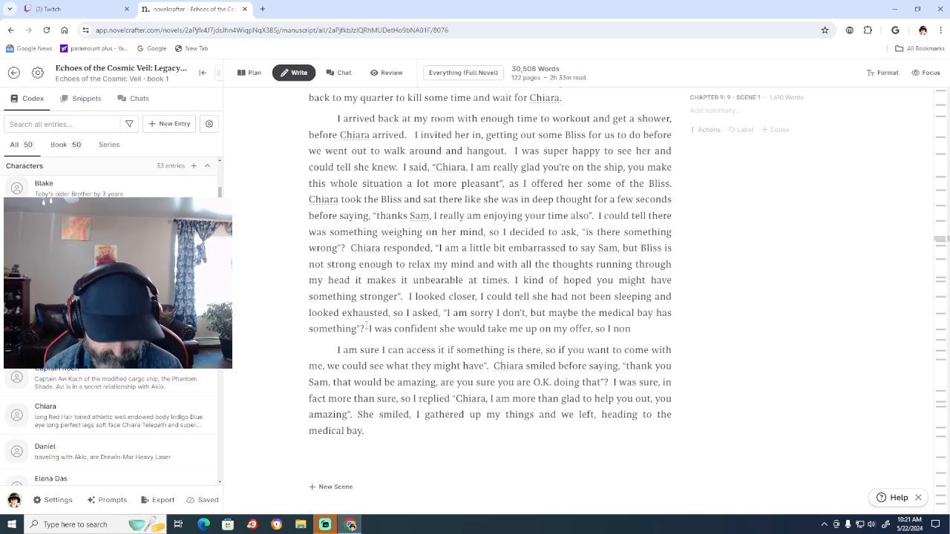
{"action": "type", "text": "v"}
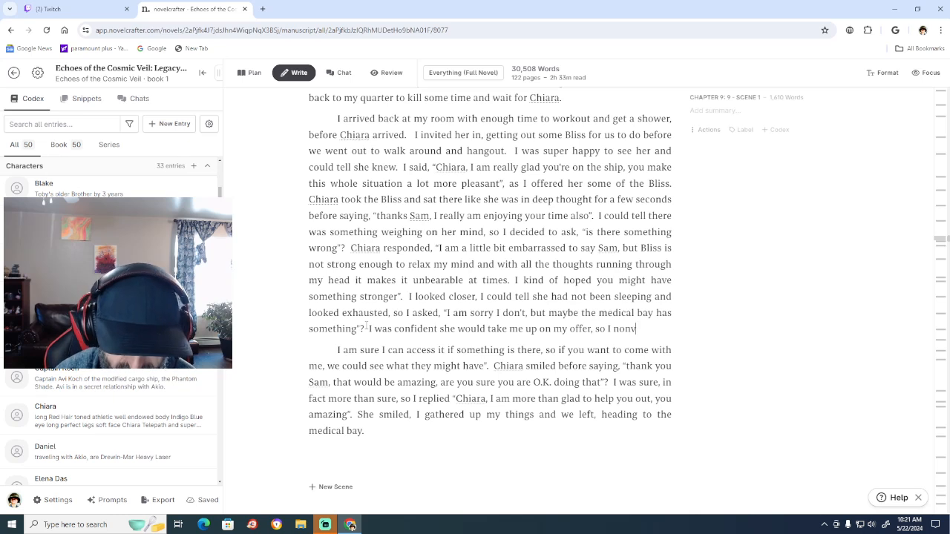
{"action": "type", "text": "halan"}
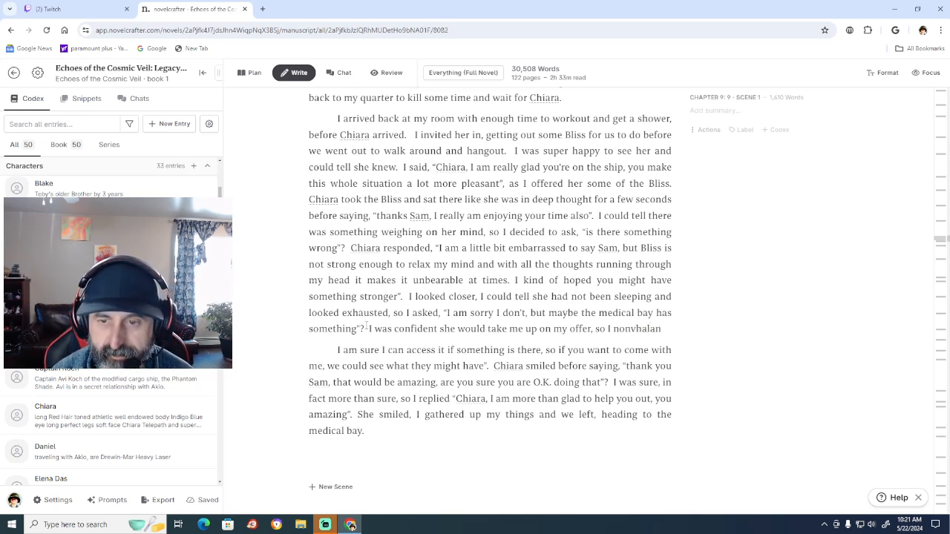
{"action": "key", "text": "BackSpace"}
{"action": "key", "text": "BackSpace"}
{"action": "key", "text": "BackSpace"}
{"action": "key", "text": "BackSpace"}
{"action": "key", "text": "BackSpace"}
{"action": "key", "text": "BackSpace"}
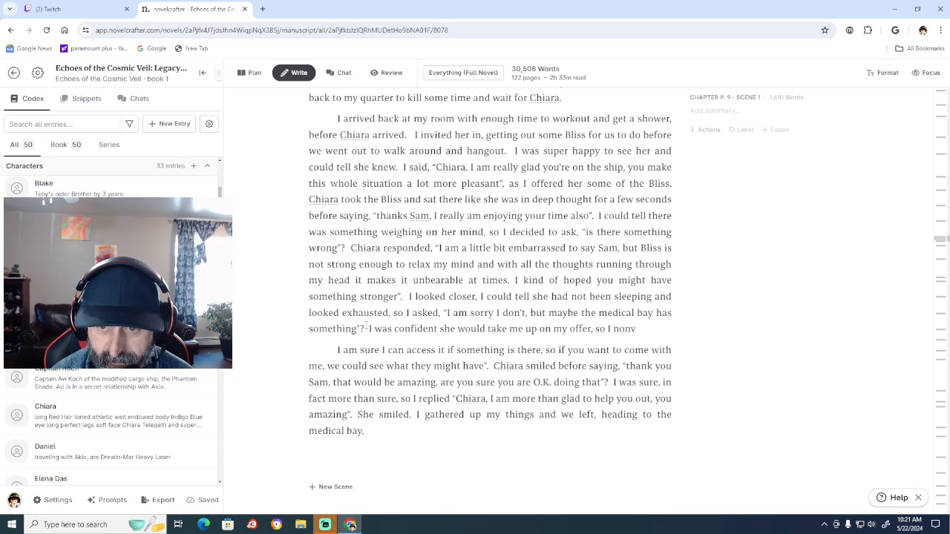
{"action": "type", "text": "c"}
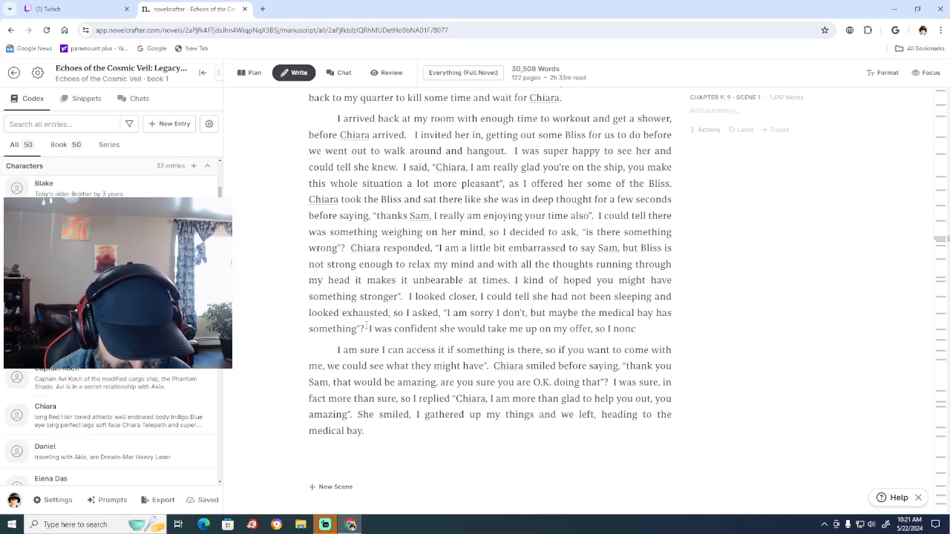
{"action": "type", "text": "hala"}
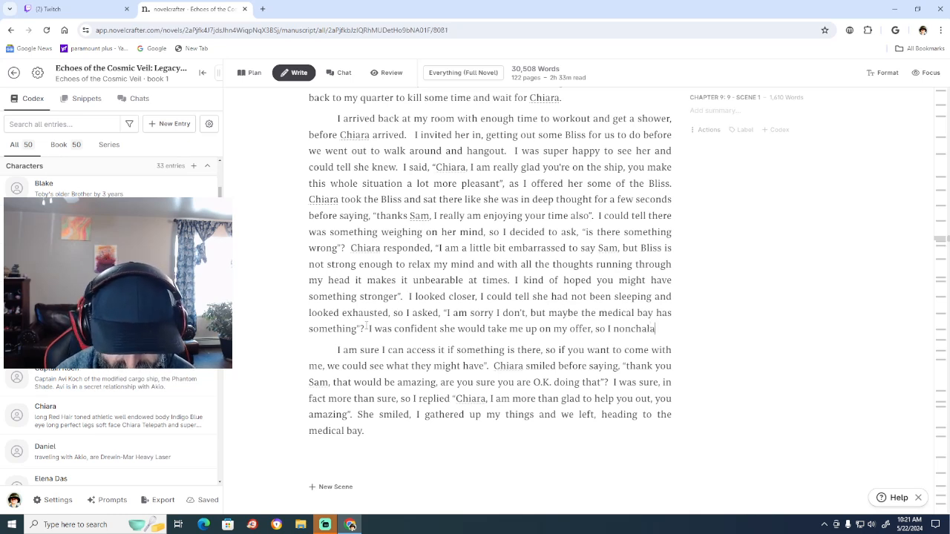
{"action": "type", "text": "tly"}
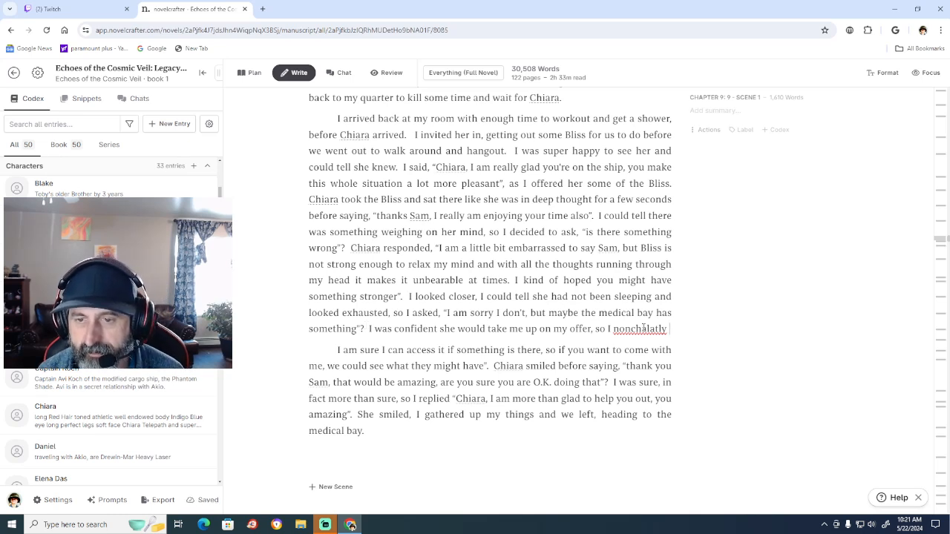
{"action": "right_click", "coordinate": [643, 329]}
{"action": "left_click", "coordinate": [674, 136]}
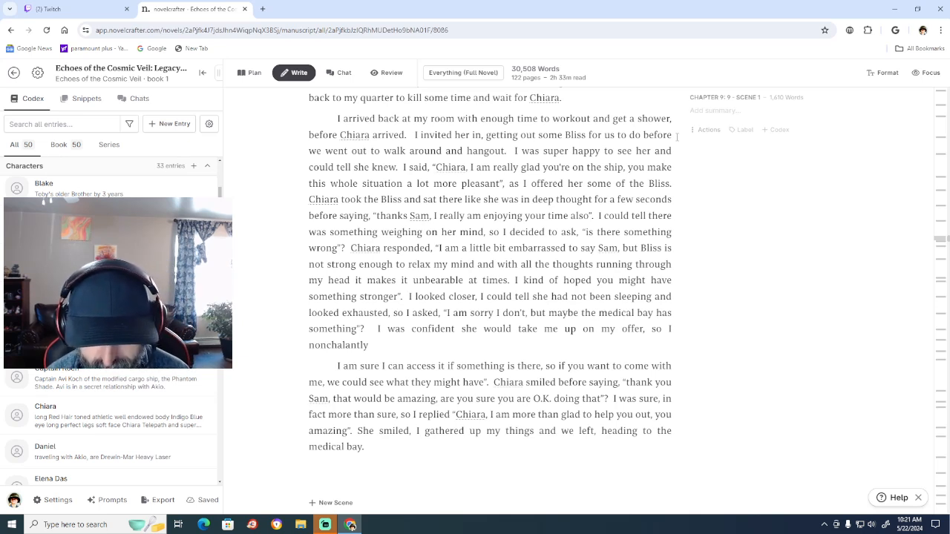
Add "patted my cargo pocket" after "nonchalantly".
{"action": "type", "text": "p"}
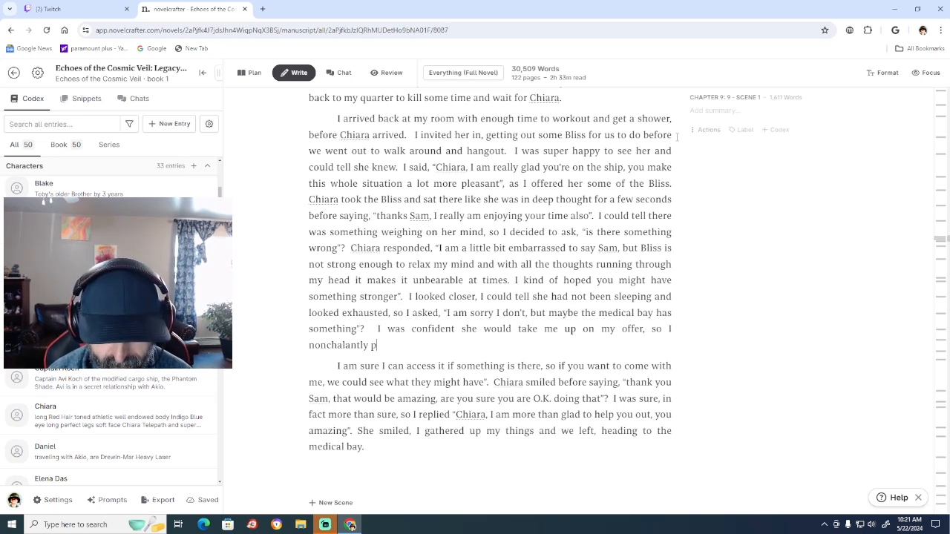
{"action": "type", "text": "adde"}
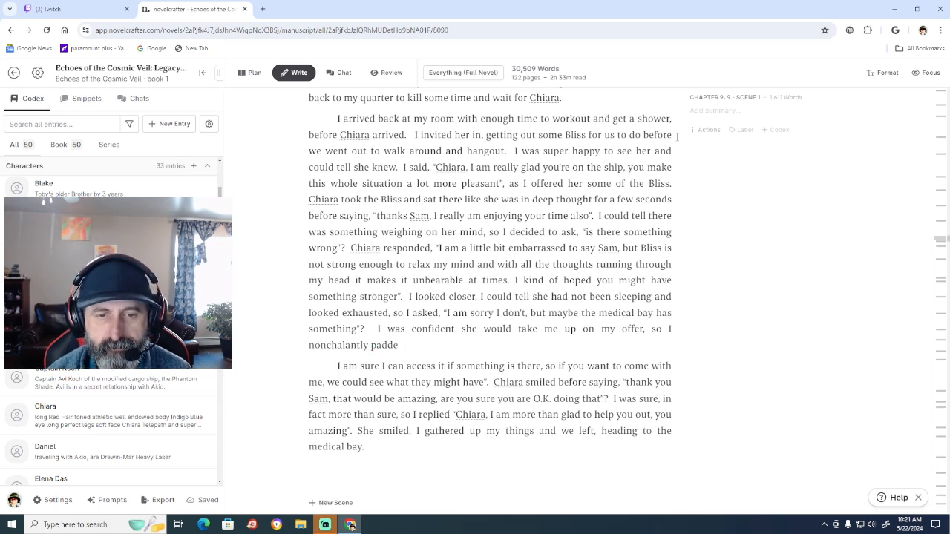
{"action": "key", "text": "BackSpace"}
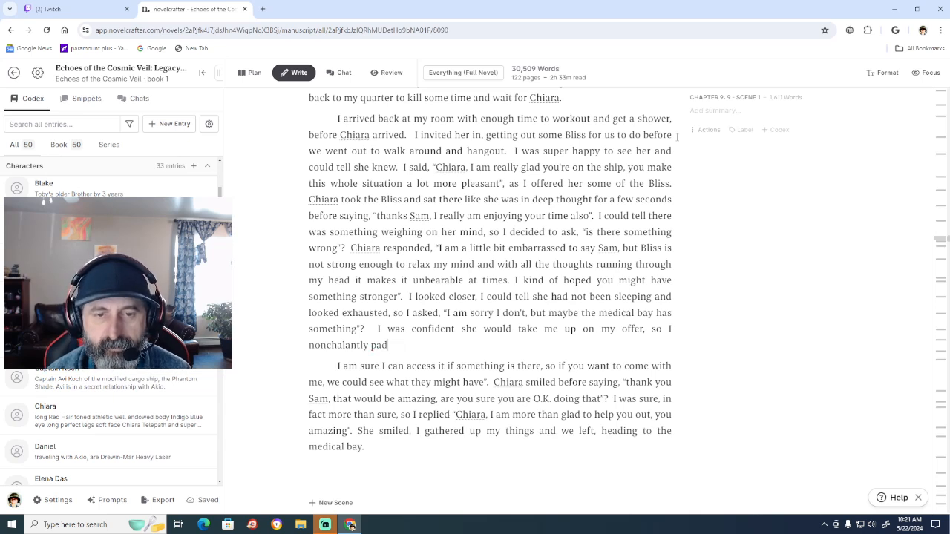
{"action": "key", "text": "BackSpace"}
{"action": "type", "text": "tted "}
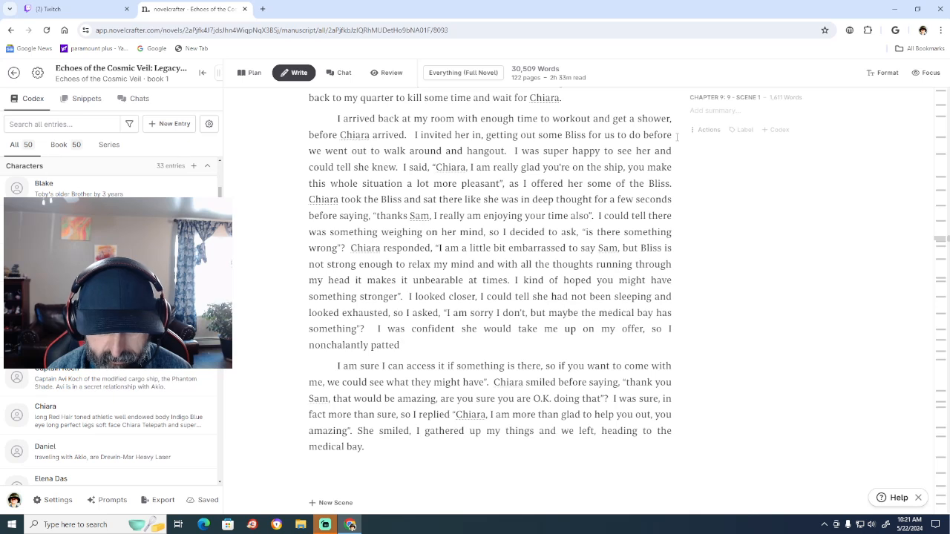
{"action": "type", "text": "my ca"}
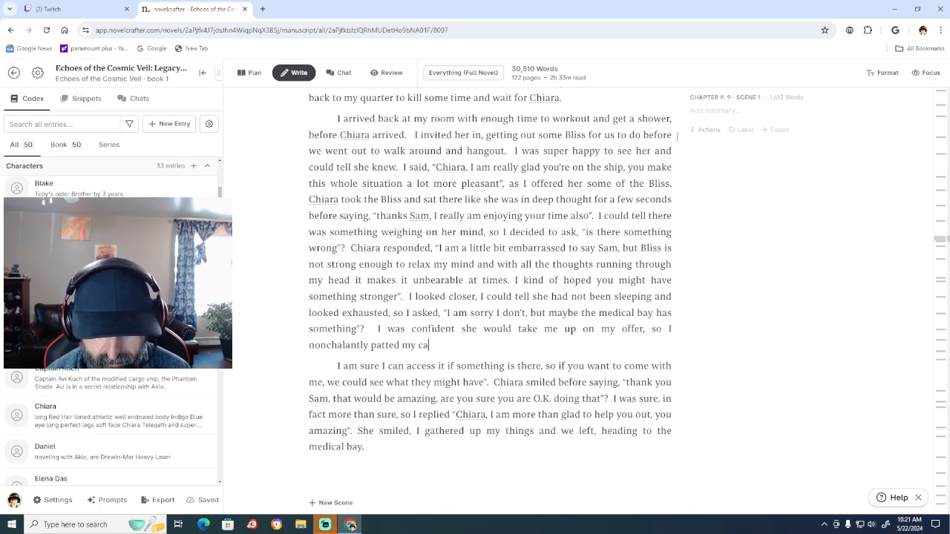
{"action": "type", "text": "rgo pocket"}
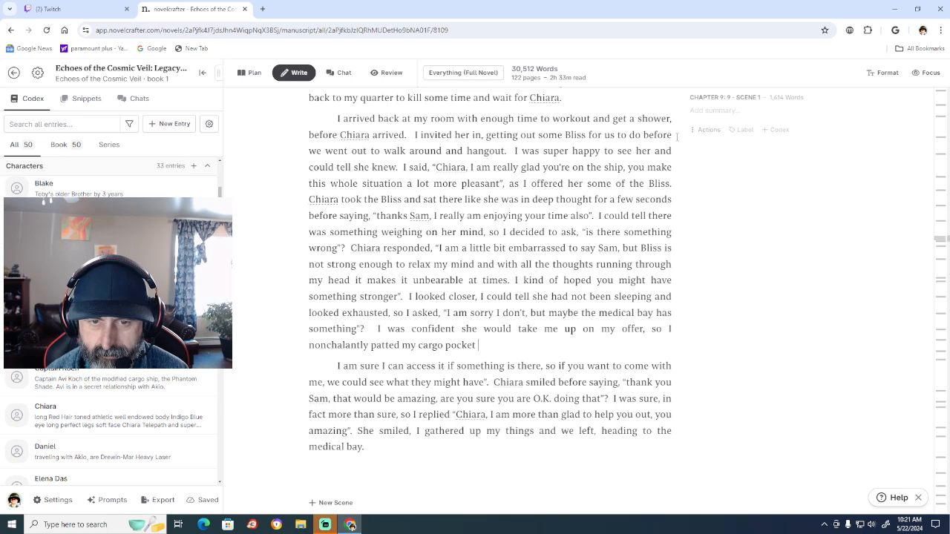
Finish the sentence with "makin sure I still had my cyberdeck on my from earlier." and correct the spelling of "cyberdeck".
{"action": "type", "text": "m"}
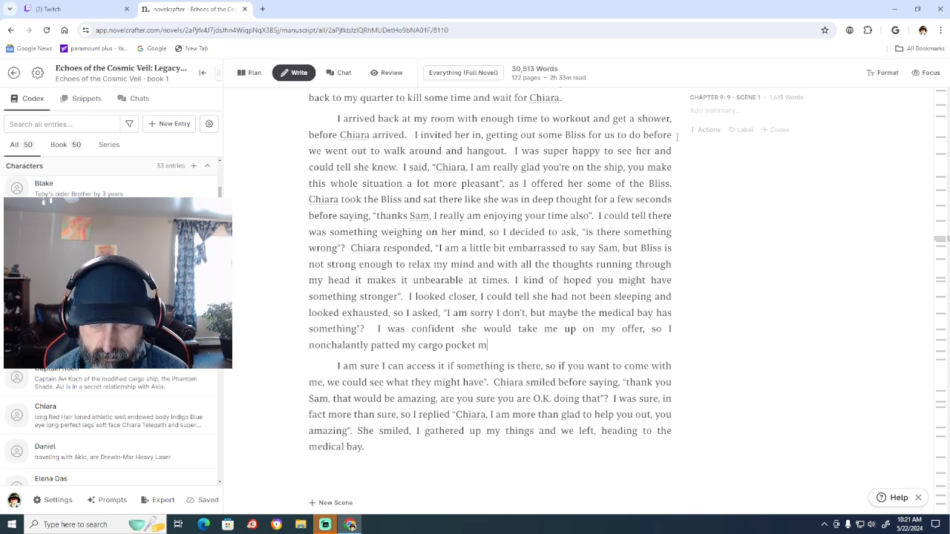
{"action": "type", "text": "akin sure I s"}
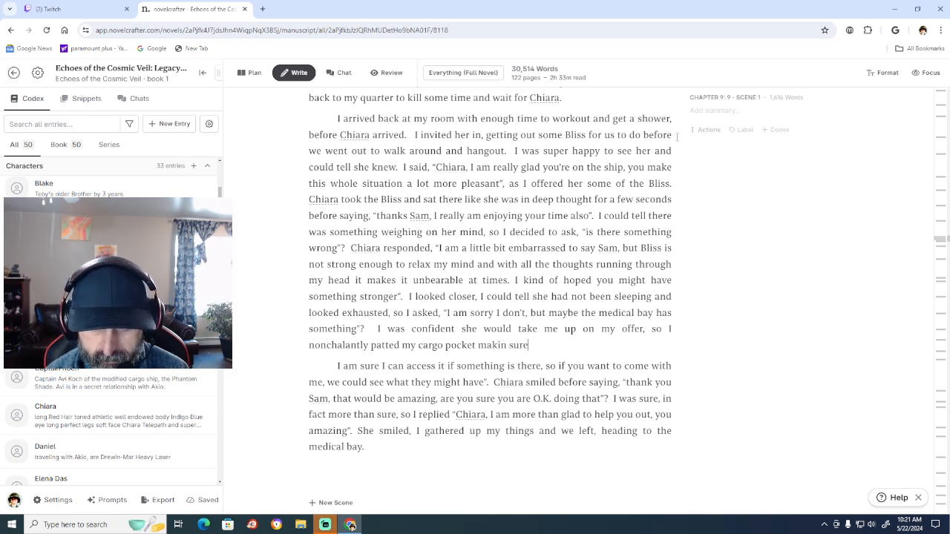
{"action": "type", "text": "ll had my"}
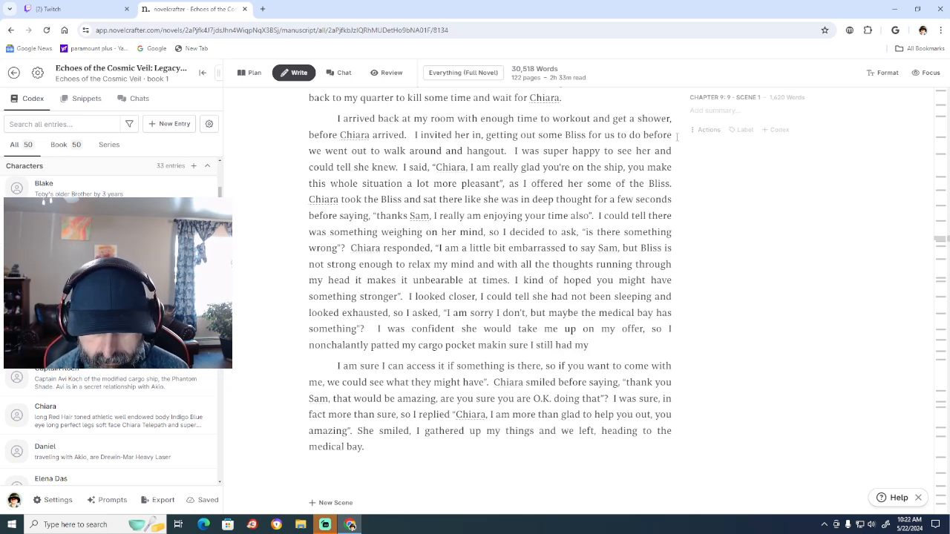
{"action": "type", "text": " cyebr"}
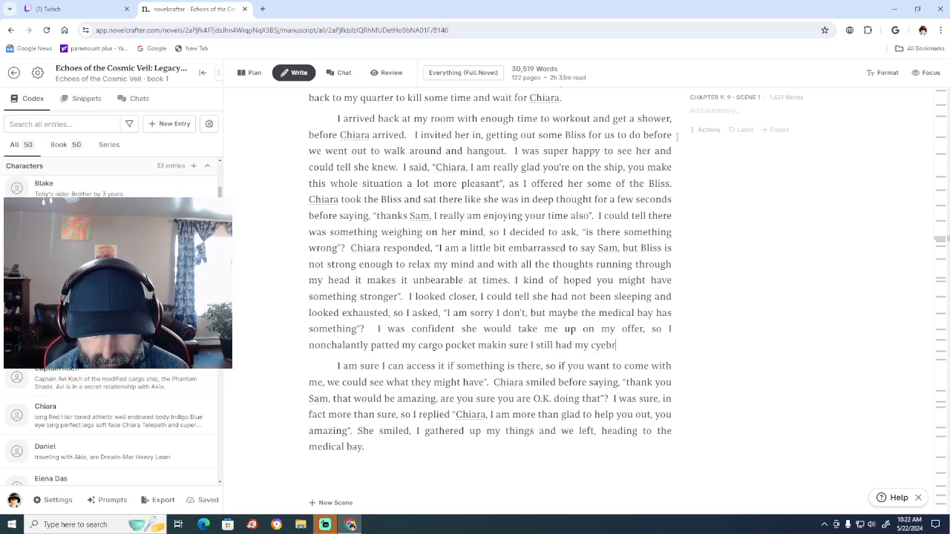
{"action": "type", "text": "deck on "}
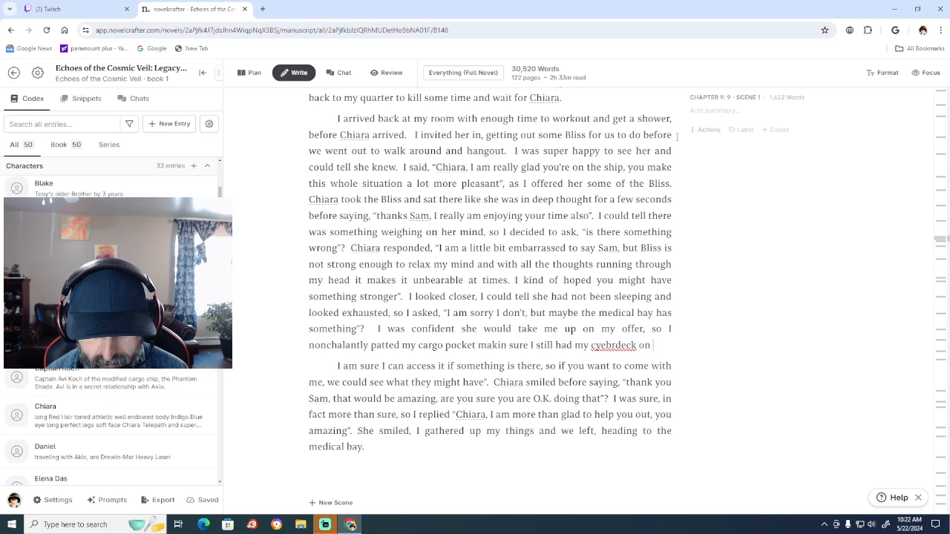
{"action": "type", "text": "my from "}
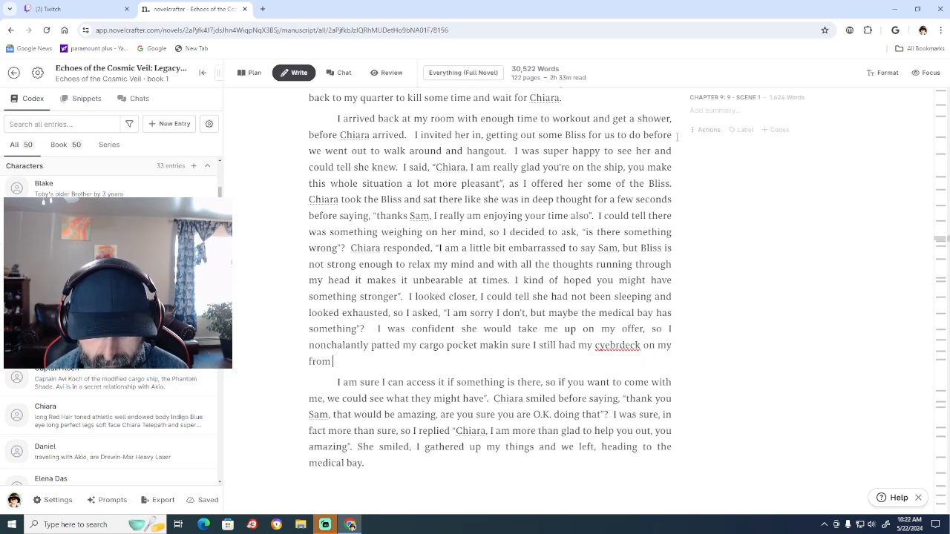
{"action": "type", "text": "earlier"}
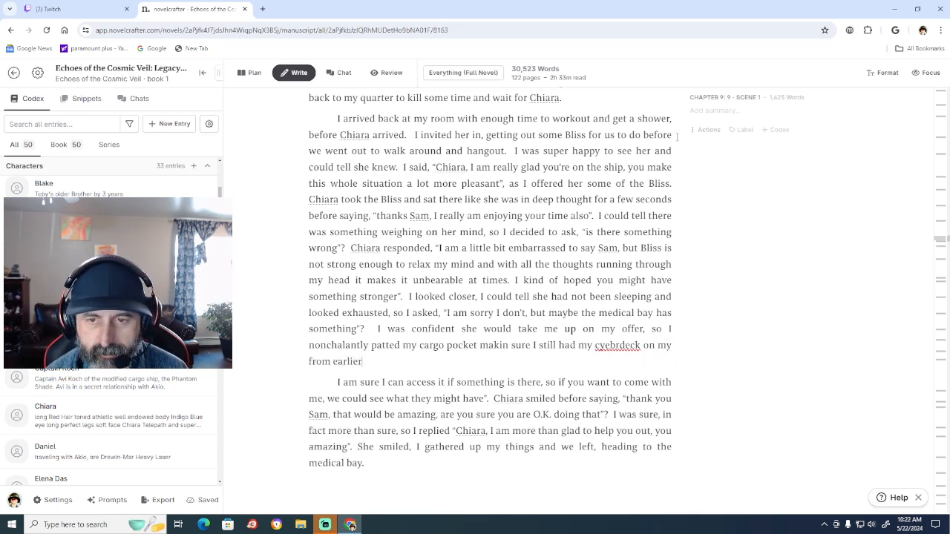
{"action": "type", "text": "."}
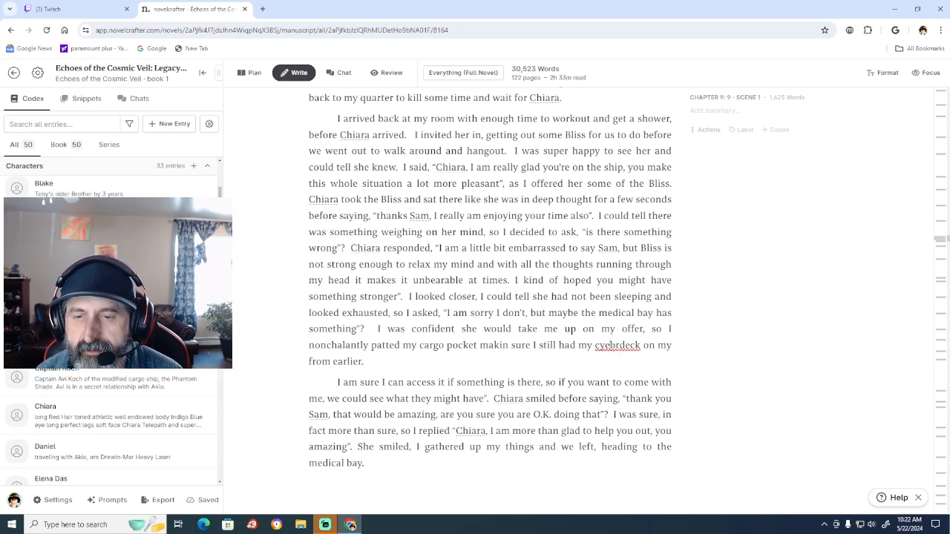
{"action": "right_click", "coordinate": [611, 346]}
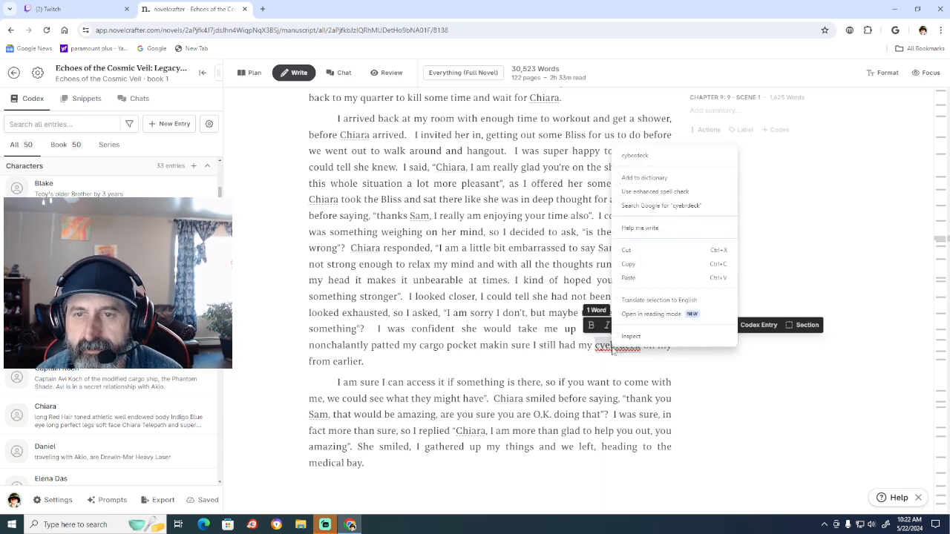
{"action": "left_click", "coordinate": [636, 156]}
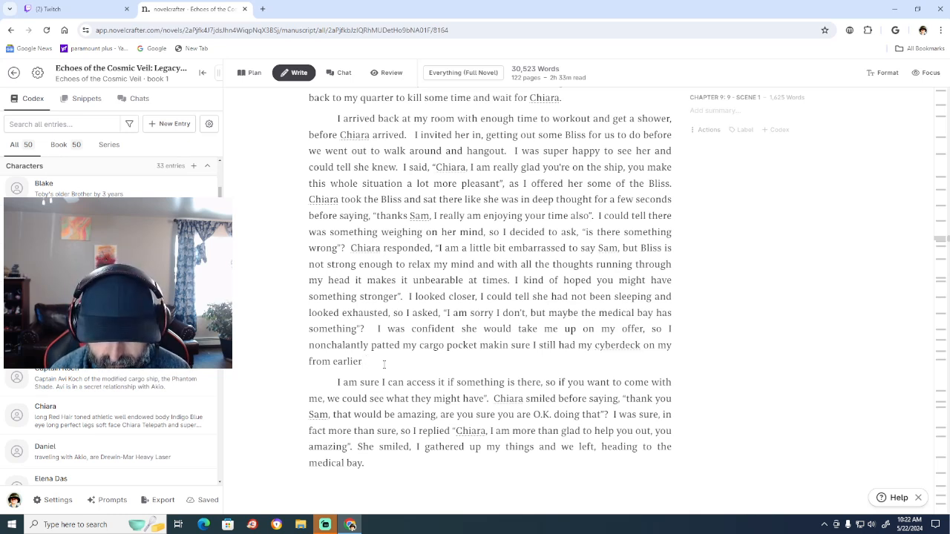
Continue the sentence after "from earlier" with ", before saying".
{"action": "type", "text": ", b"}
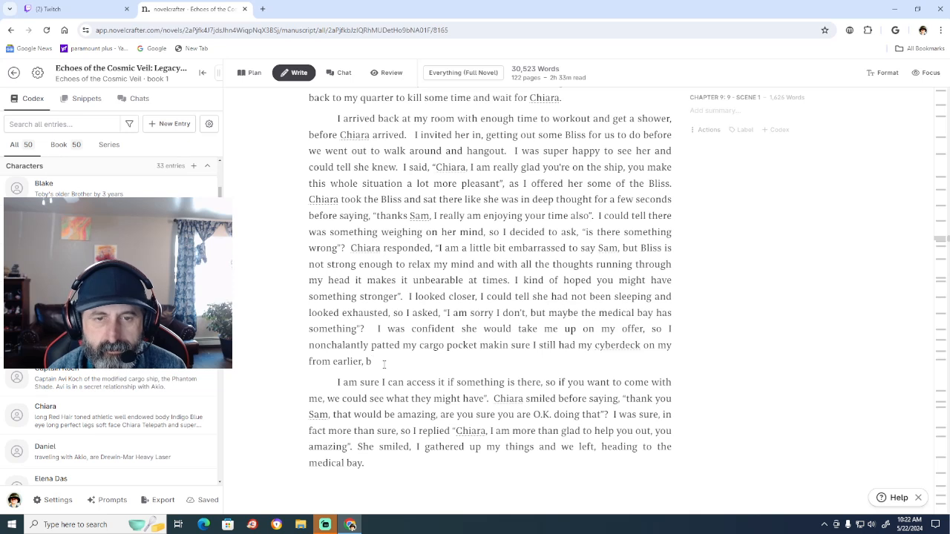
{"action": "type", "text": "efore"}
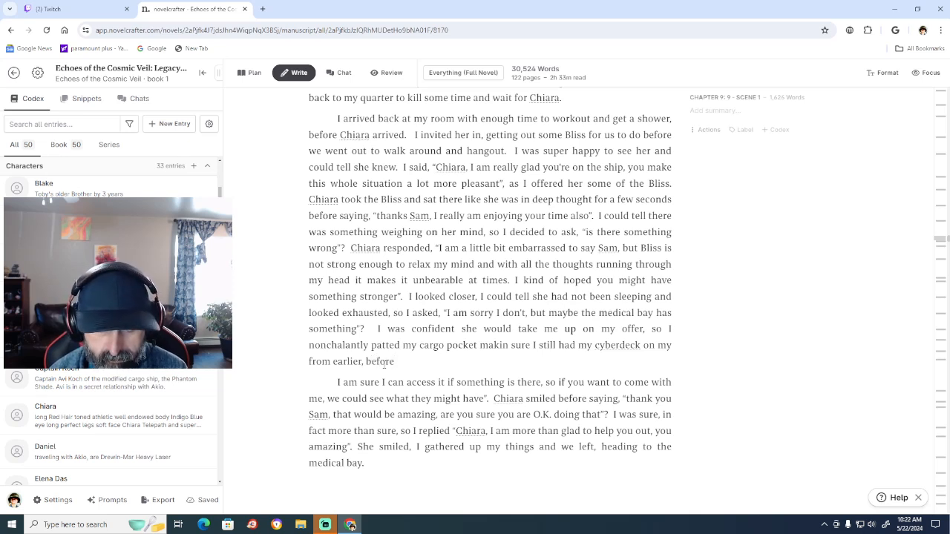
{"action": "type", "text": " sayi"}
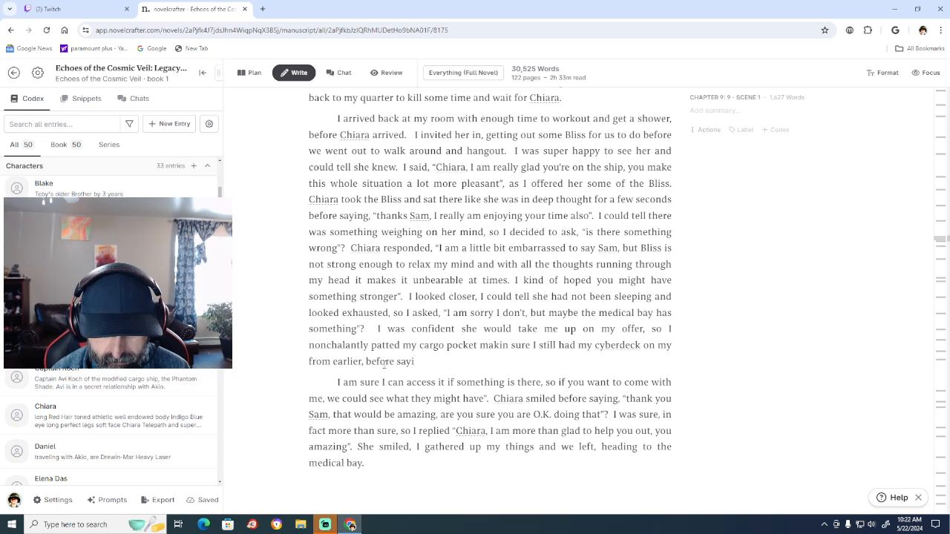
{"action": "type", "text": "ng"}
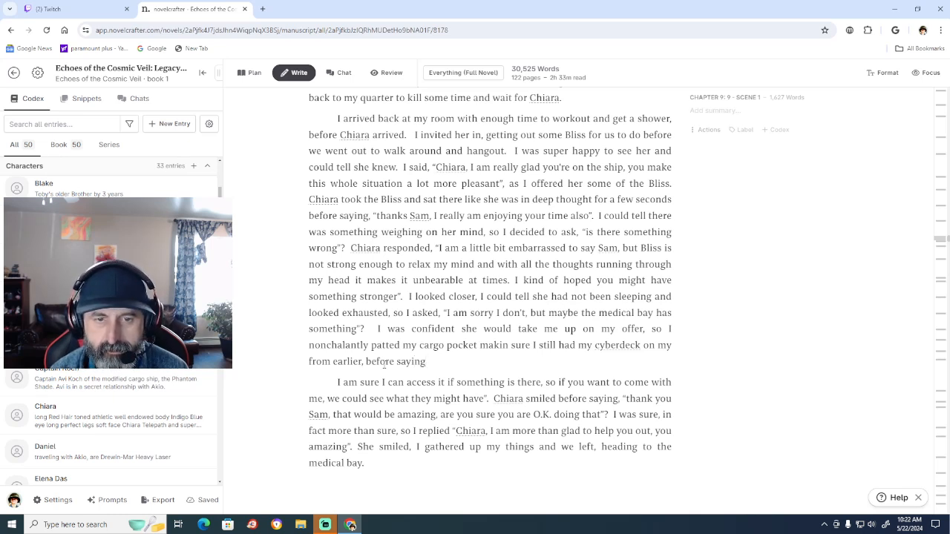
Join the paragraph starting "I am sure I can access it" onto "before saying" and add an opening quotation mark before it.
{"action": "key", "text": "Down"}
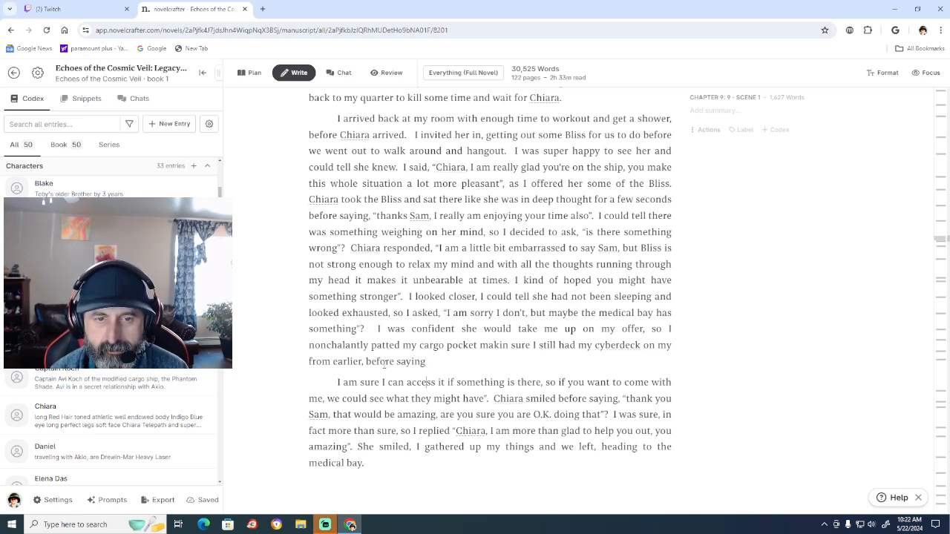
{"action": "key", "text": "Left"}
{"action": "key", "text": "Left"}
{"action": "key", "text": "Left"}
{"action": "key", "text": "Left"}
{"action": "key", "text": "Left"}
{"action": "key", "text": "Left"}
{"action": "key", "text": "Left"}
{"action": "key", "text": "Left"}
{"action": "key", "text": "Left"}
{"action": "key", "text": "Left"}
{"action": "key", "text": "Left"}
{"action": "key", "text": "Left"}
{"action": "key", "text": "Left"}
{"action": "key", "text": "Left"}
{"action": "key", "text": "Left"}
{"action": "key", "text": "Left"}
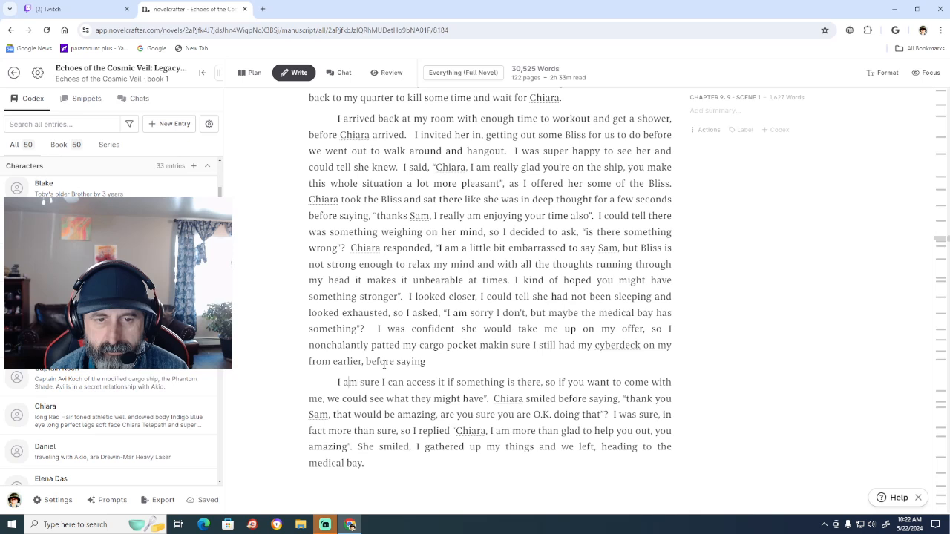
{"action": "key", "text": "BackSpace"}
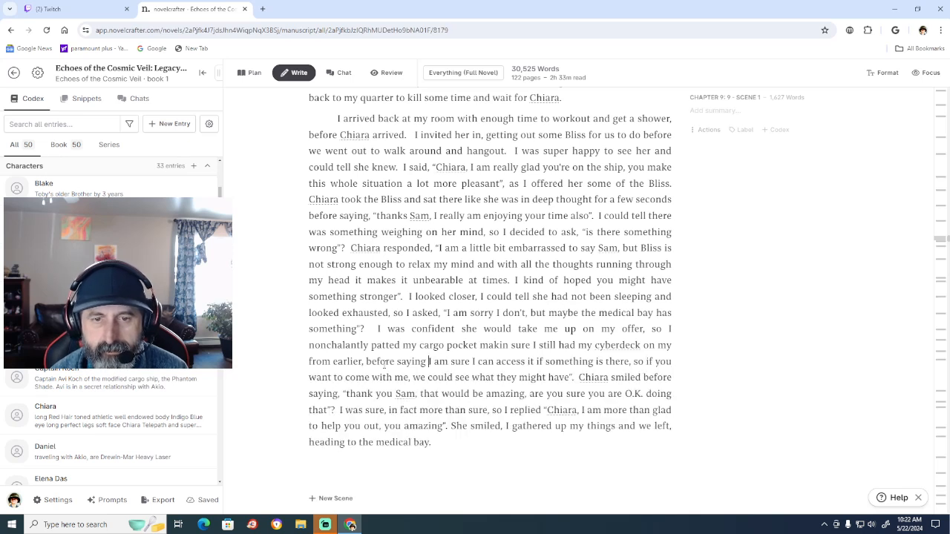
{"action": "type", "text": "\""}
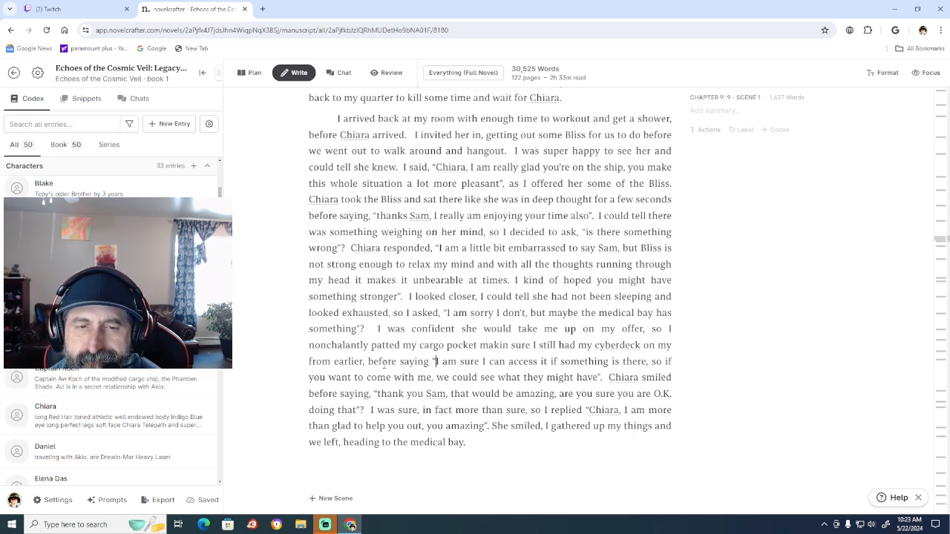
{"action": "left_click", "coordinate": [436, 361]}
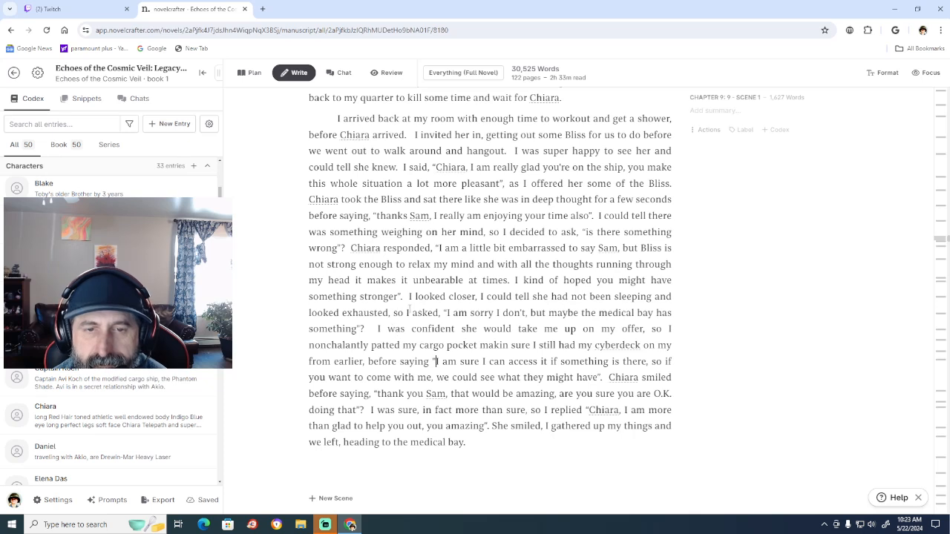
Replace "asked" with "replied" before the line "I am sorry I don't, but maybe the medical bay has something".
{"action": "left_click", "coordinate": [438, 309]}
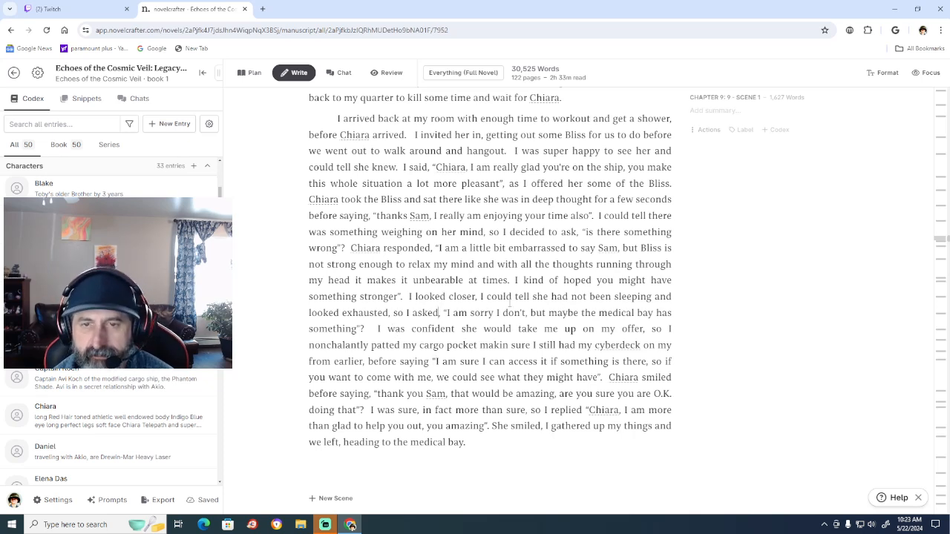
{"action": "key", "text": "BackSpace"}
{"action": "key", "text": "BackSpace"}
{"action": "key", "text": "BackSpace"}
{"action": "key", "text": "BackSpace"}
{"action": "key", "text": "BackSpace"}
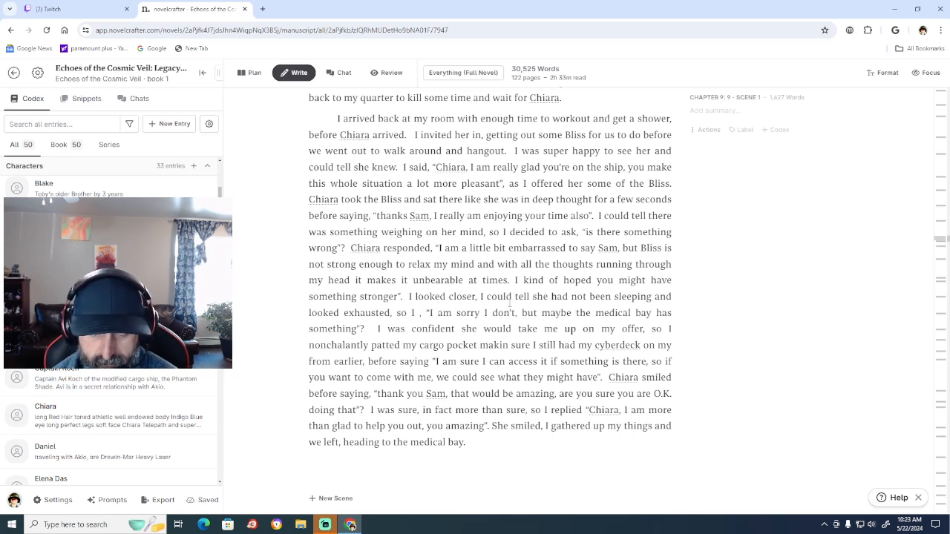
{"action": "type", "text": "perply"}
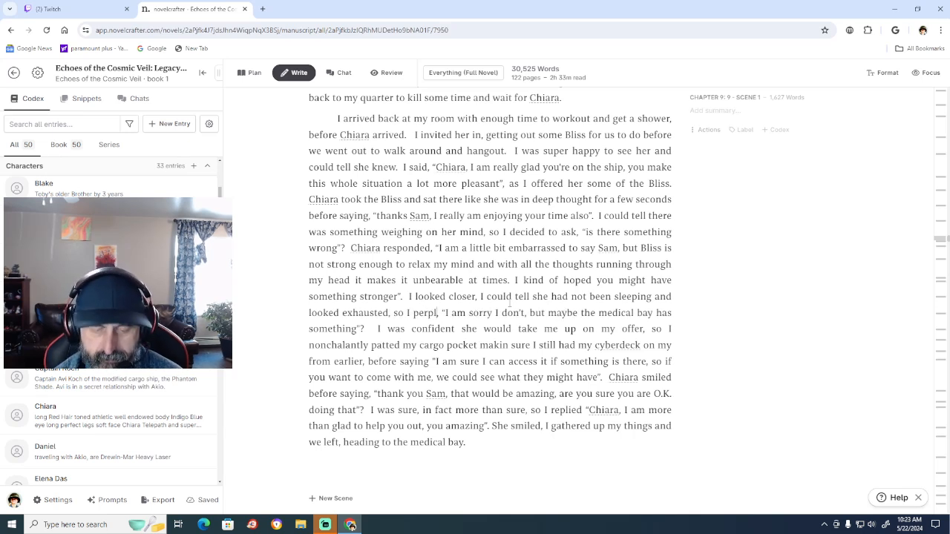
{"action": "key", "text": "BackSpace"}
{"action": "key", "text": "BackSpace"}
{"action": "key", "text": "BackSpace"}
{"action": "key", "text": "BackSpace"}
{"action": "key", "text": "BackSpace"}
{"action": "key", "text": "BackSpace"}
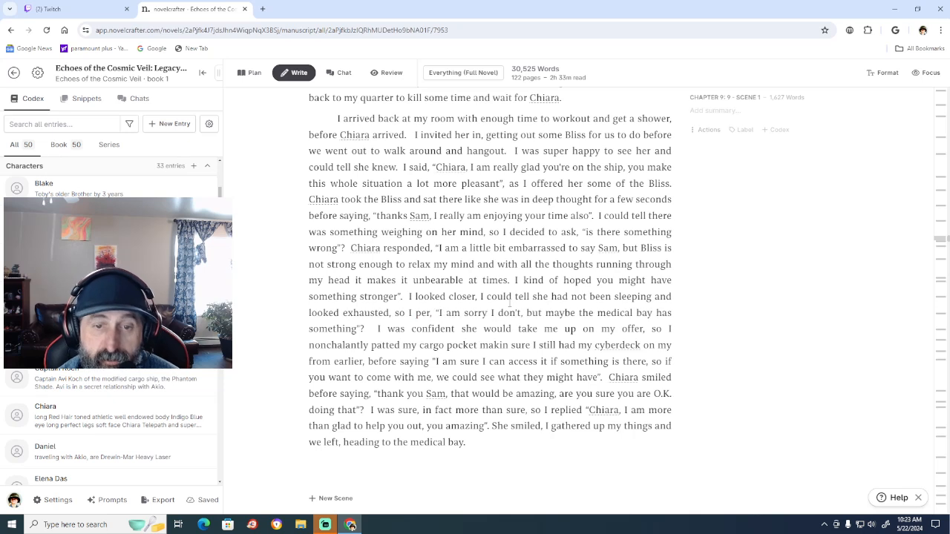
{"action": "type", "text": "reply"}
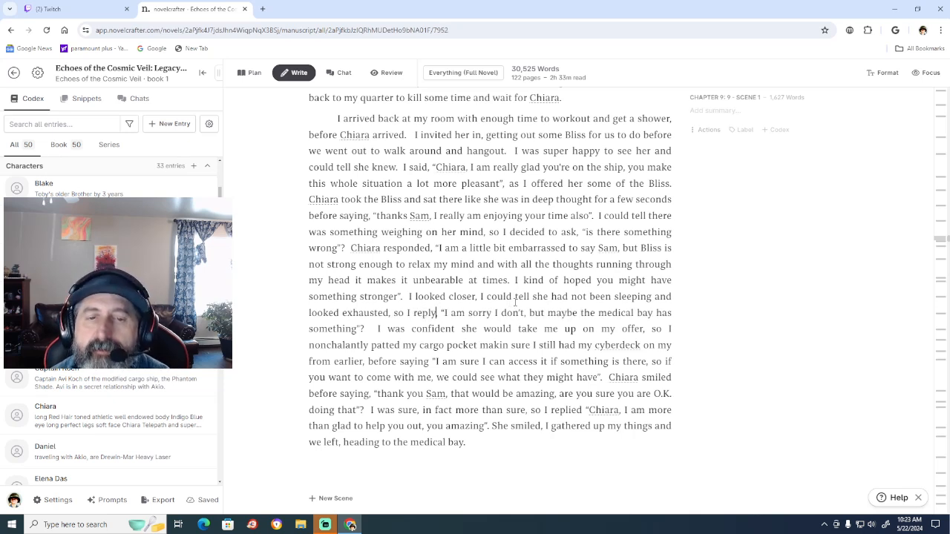
{"action": "key", "text": "BackSpace"}
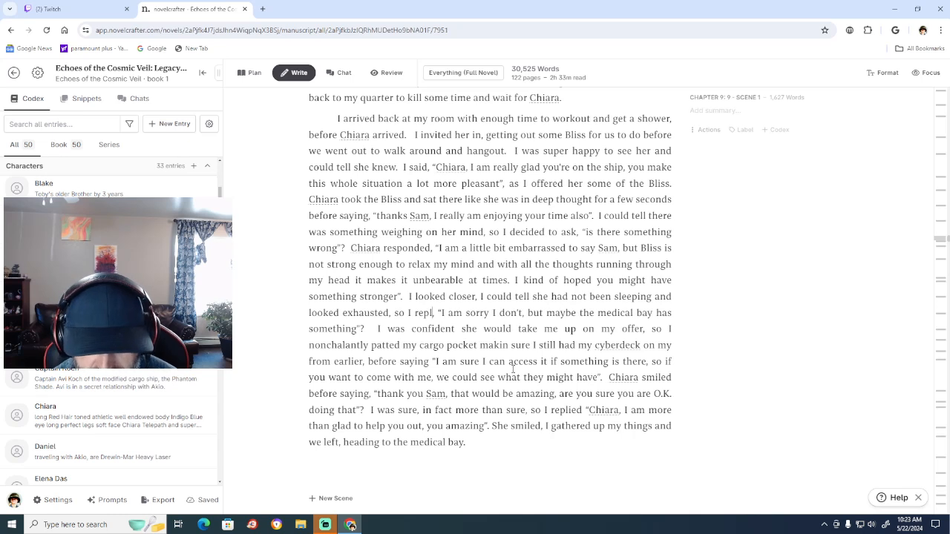
{"action": "type", "text": "ied"}
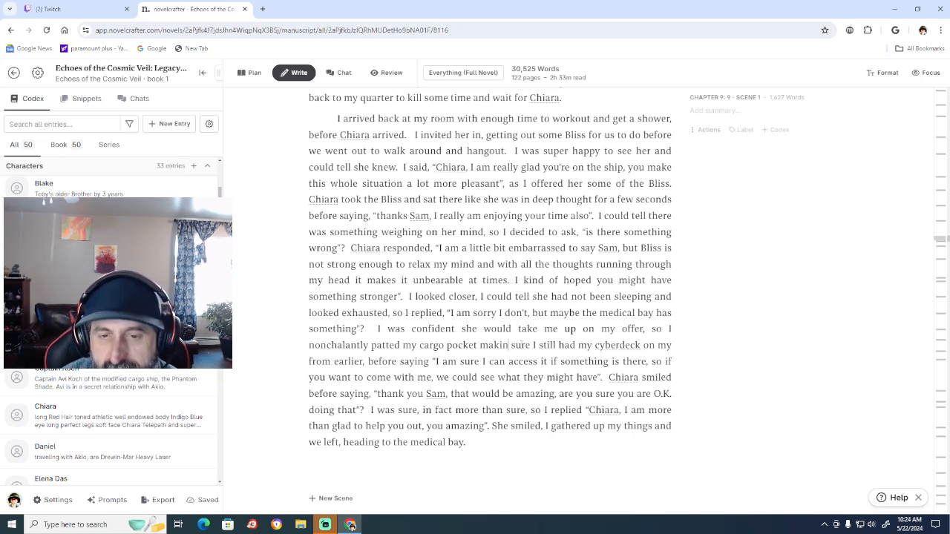
Correct "makin" to "making" and add a comma after "cargo pocket".
{"action": "type", "text": "g"}
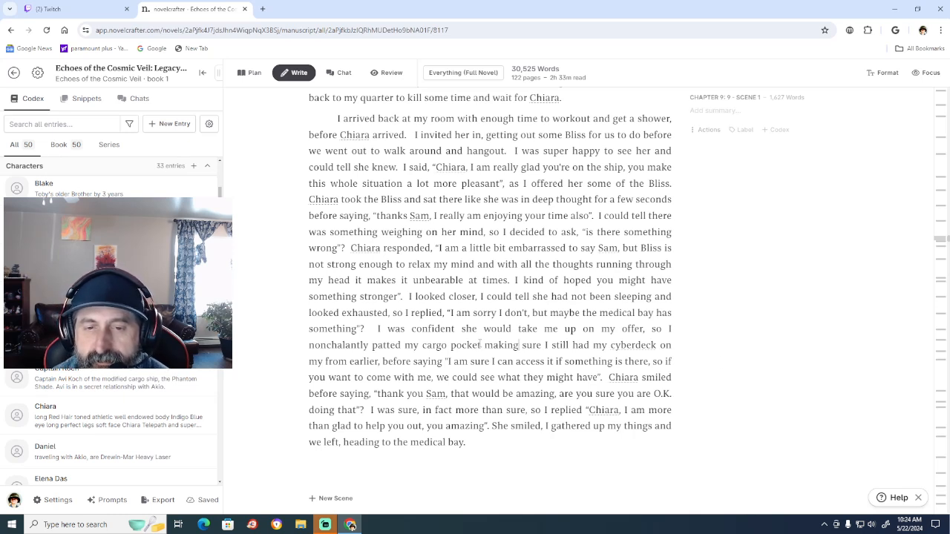
{"action": "left_click", "coordinate": [482, 345]}
{"action": "type", "text": ","}
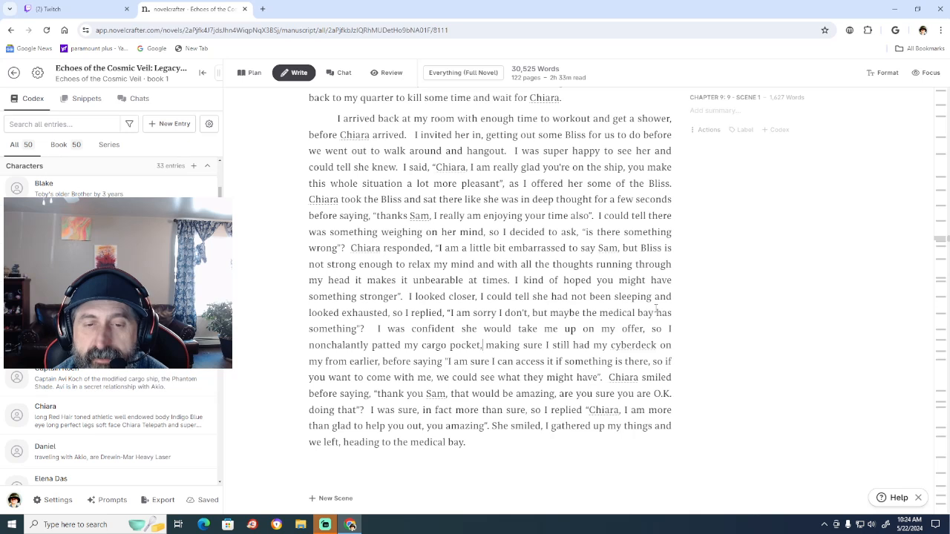
Insert "jacket's" between "patted my" and "cargo pocket".
{"action": "left_click", "coordinate": [420, 342]}
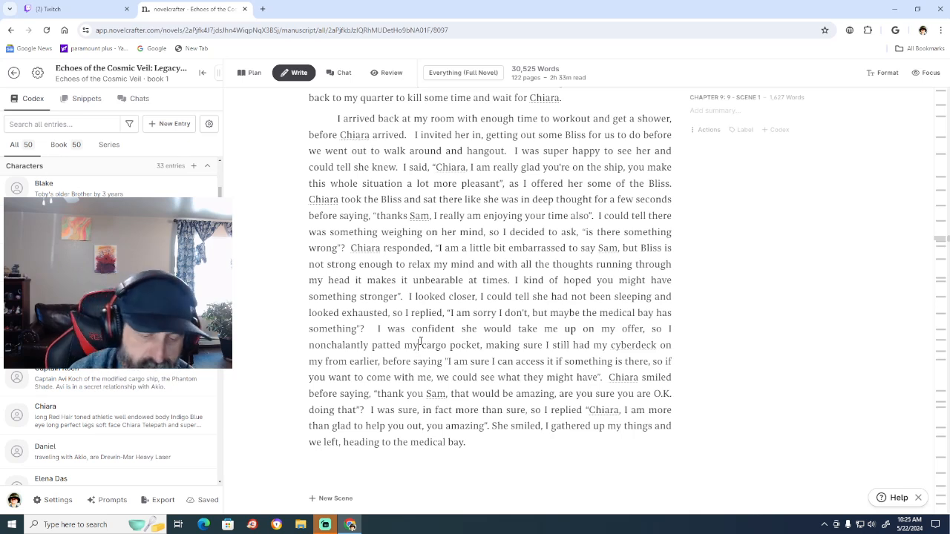
{"action": "type", "text": "jacket"}
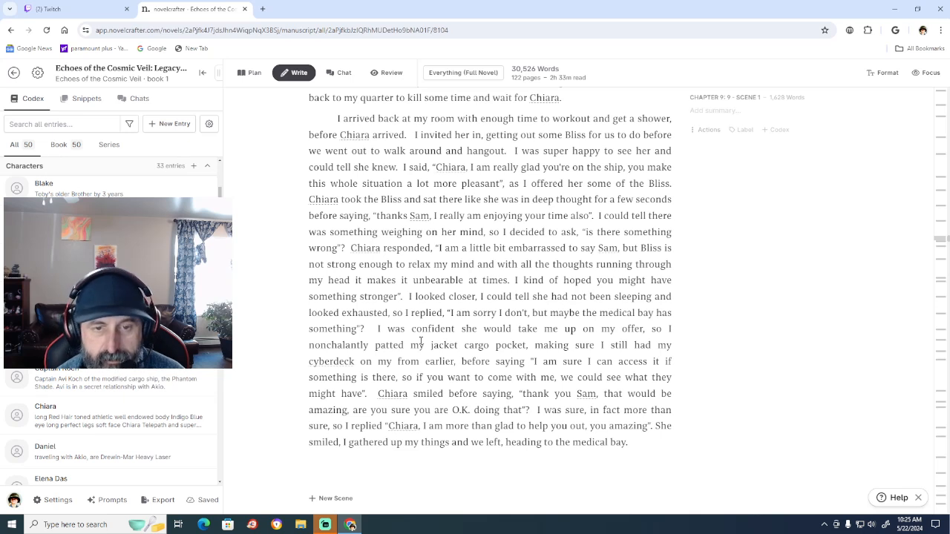
{"action": "type", "text": "'s"}
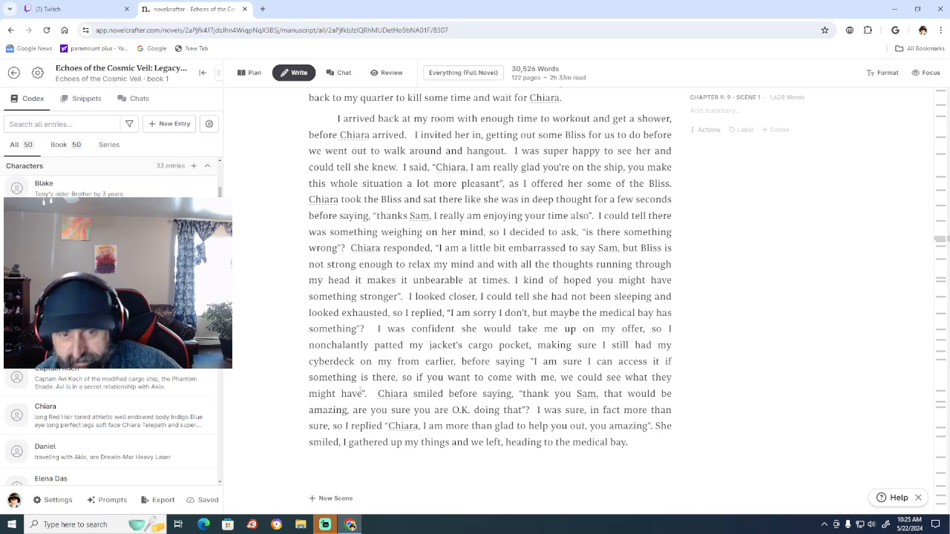
Capitalize "Is" at the start of the quoted question "is there something wrong".
{"action": "left_click", "coordinate": [362, 393]}
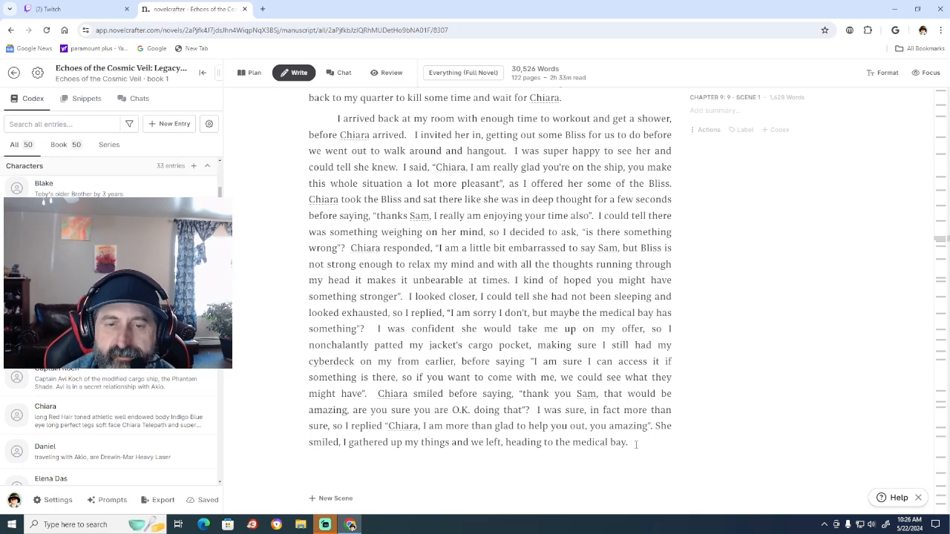
{"action": "scroll", "coordinate": [653, 271], "scroll_direction": "down", "scroll_amount": 3}
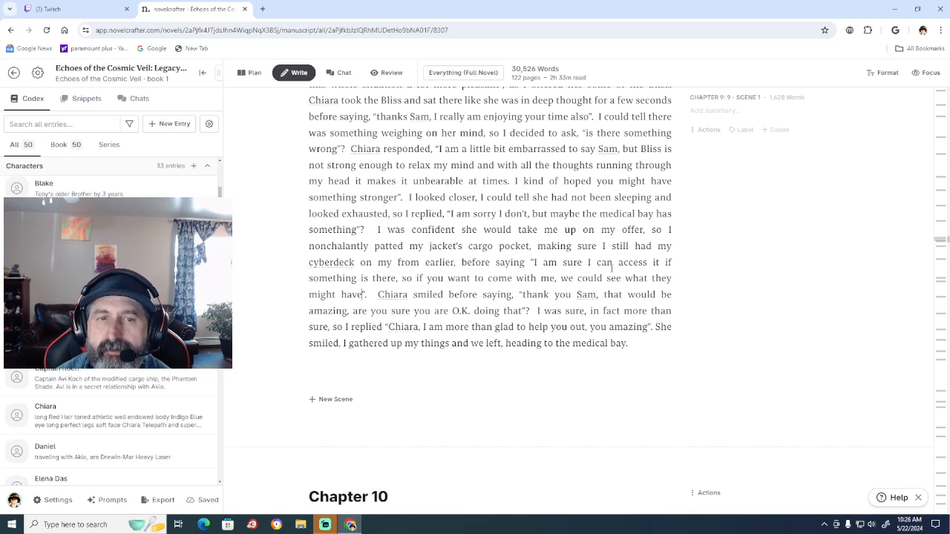
{"action": "left_click", "coordinate": [590, 132]}
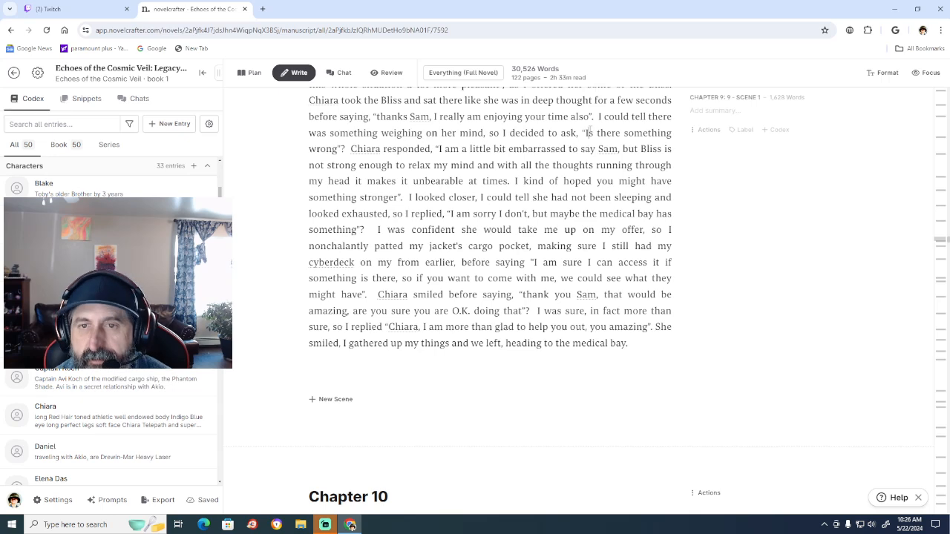
{"action": "key", "text": "BackSpace"}
{"action": "type", "text": "I"}
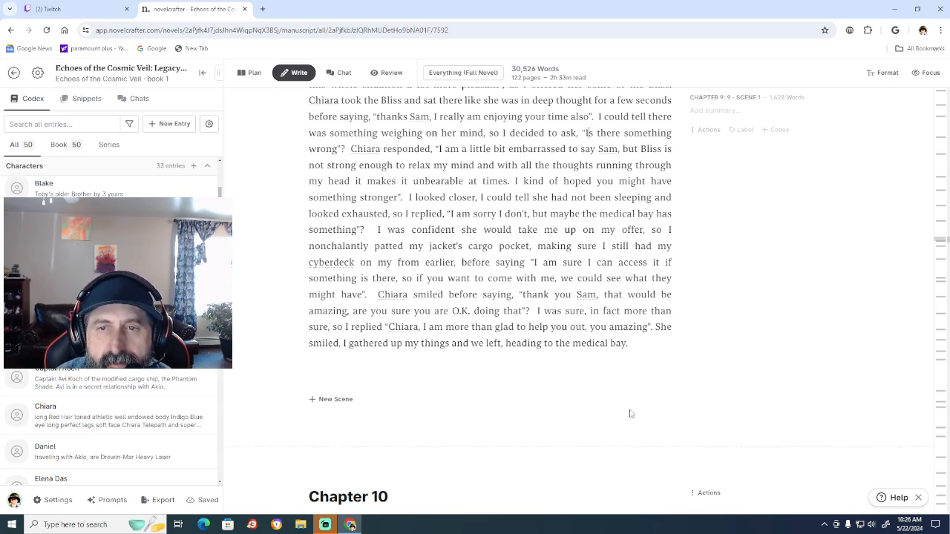
Reread the closing dialogue of Chapter 9 and the existing medical bay text of Chapter 10.
{"action": "scroll", "coordinate": [630, 413], "scroll_direction": "down", "scroll_amount": 2}
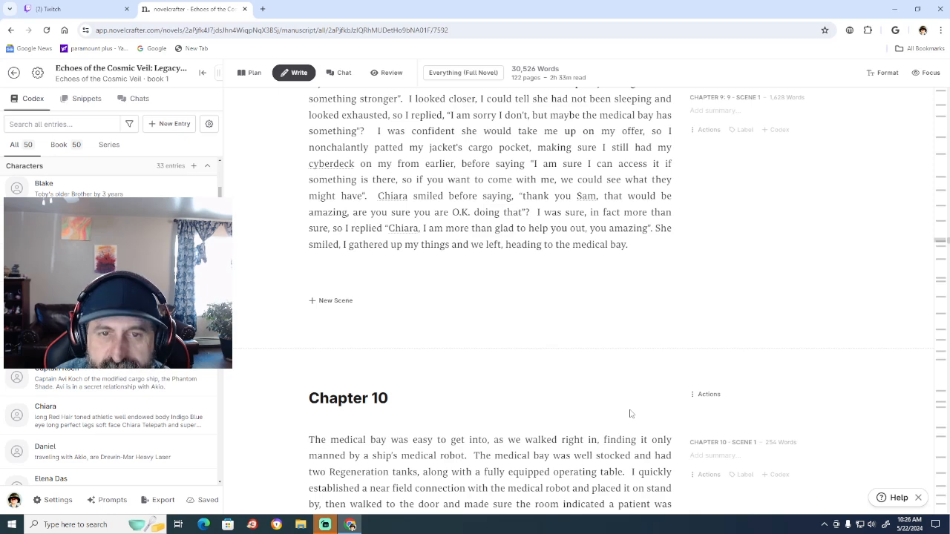
{"action": "scroll", "coordinate": [630, 414], "scroll_direction": "up", "scroll_amount": 2}
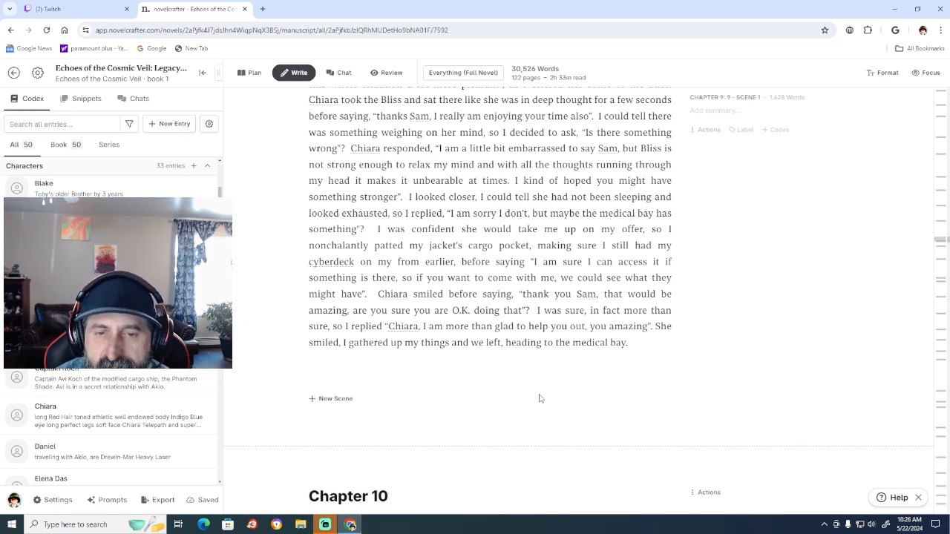
{"action": "scroll", "coordinate": [539, 398], "scroll_direction": "down", "scroll_amount": 3}
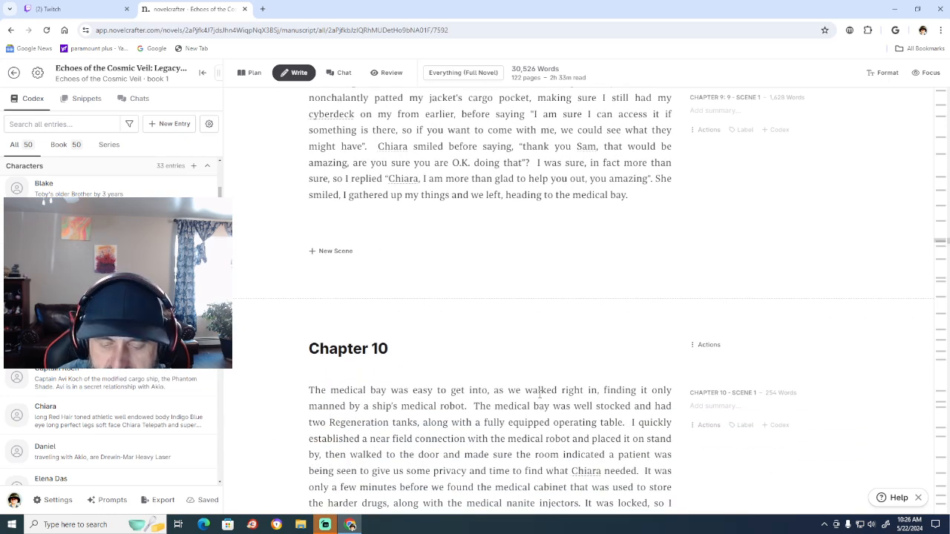
{"action": "scroll", "coordinate": [539, 393], "scroll_direction": "down", "scroll_amount": 4}
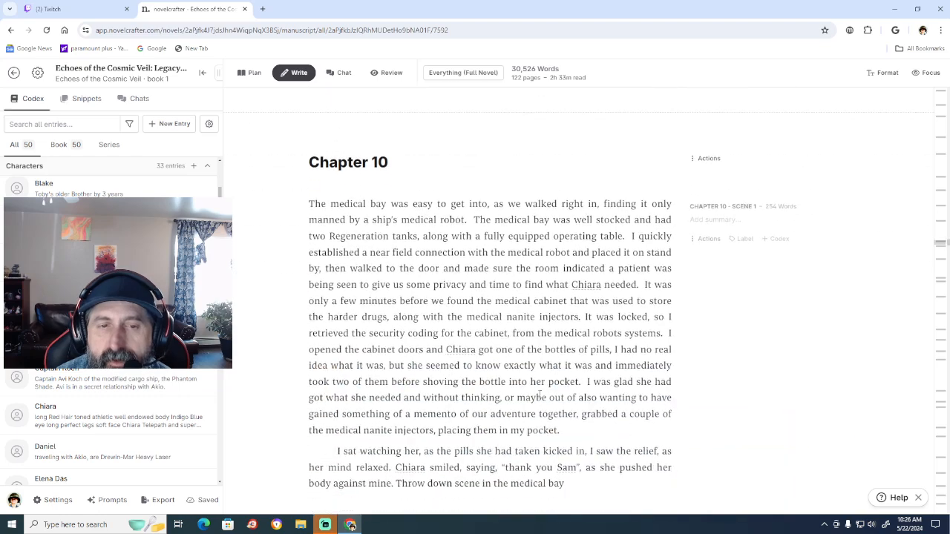
{"action": "scroll", "coordinate": [540, 394], "scroll_direction": "down", "scroll_amount": 4}
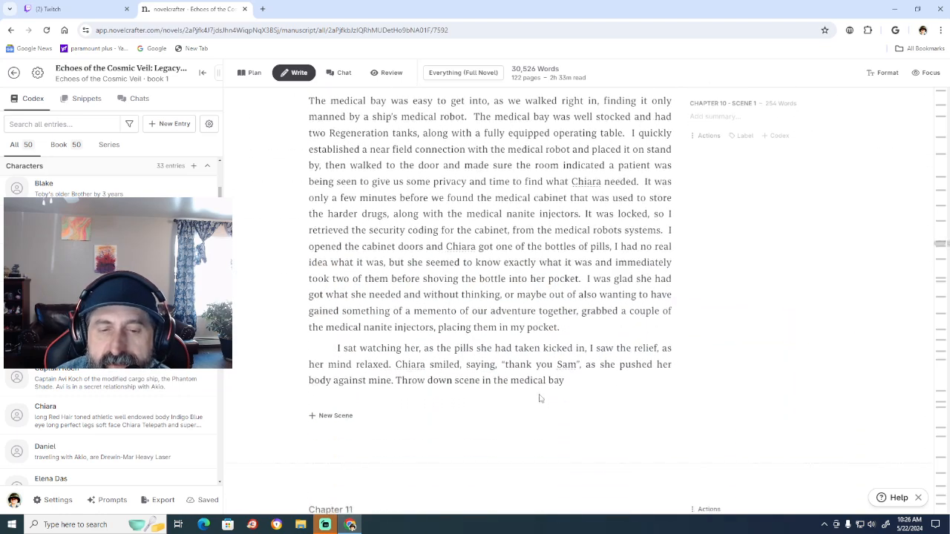
{"action": "scroll", "coordinate": [584, 292], "scroll_direction": "up", "scroll_amount": 7}
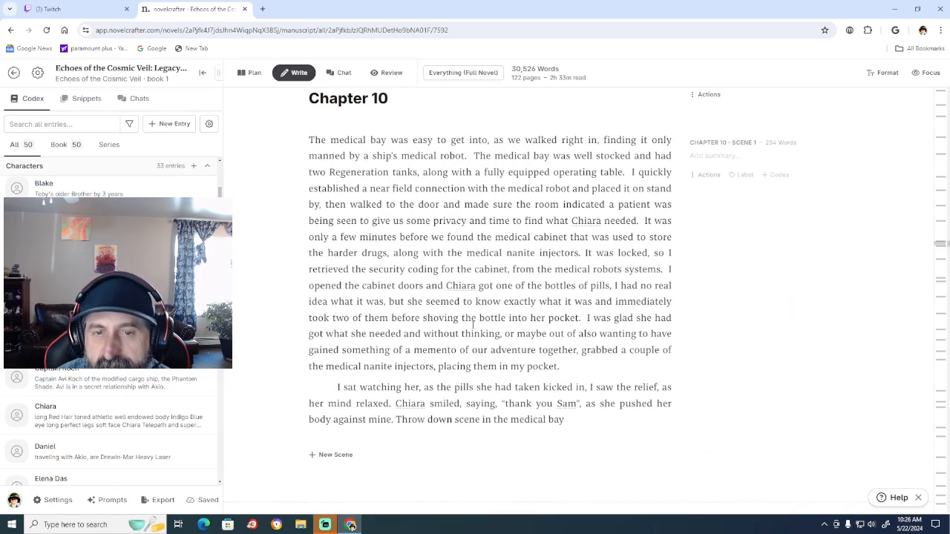
{"action": "scroll", "coordinate": [473, 326], "scroll_direction": "down", "scroll_amount": 4}
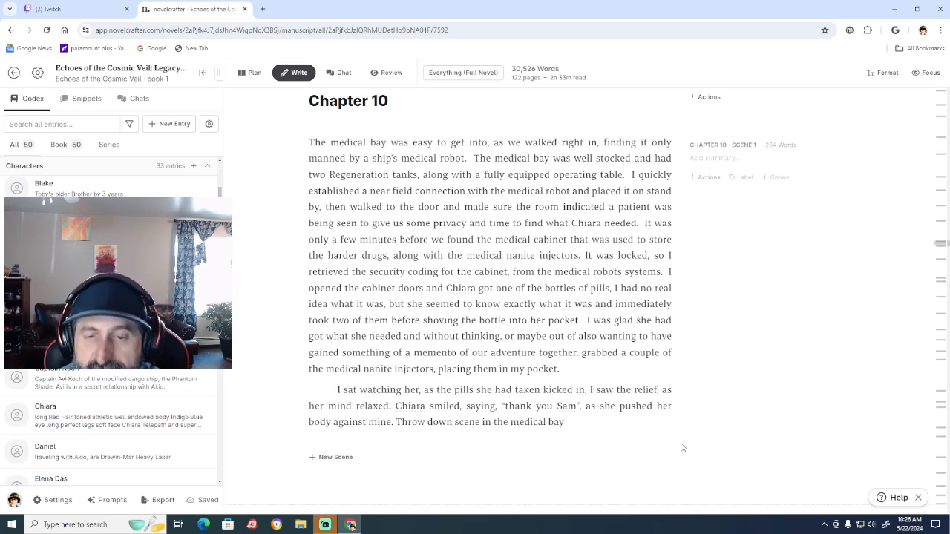
Start a separate paragraph after "Throw down scene in the medical bay" and write the placeholder "mid sized mutually grattifing".
{"action": "left_click", "coordinate": [590, 425]}
{"action": "key", "text": "Return"}
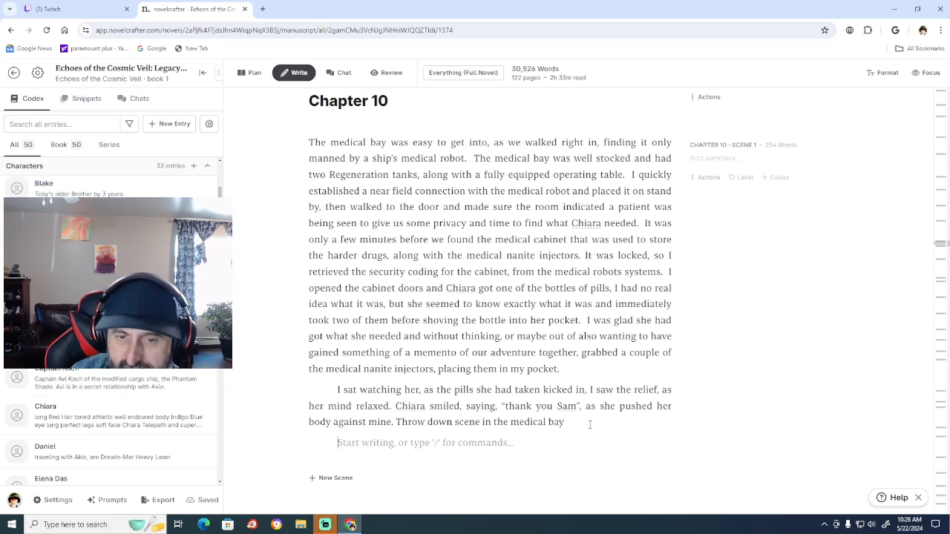
{"action": "key", "text": "Return"}
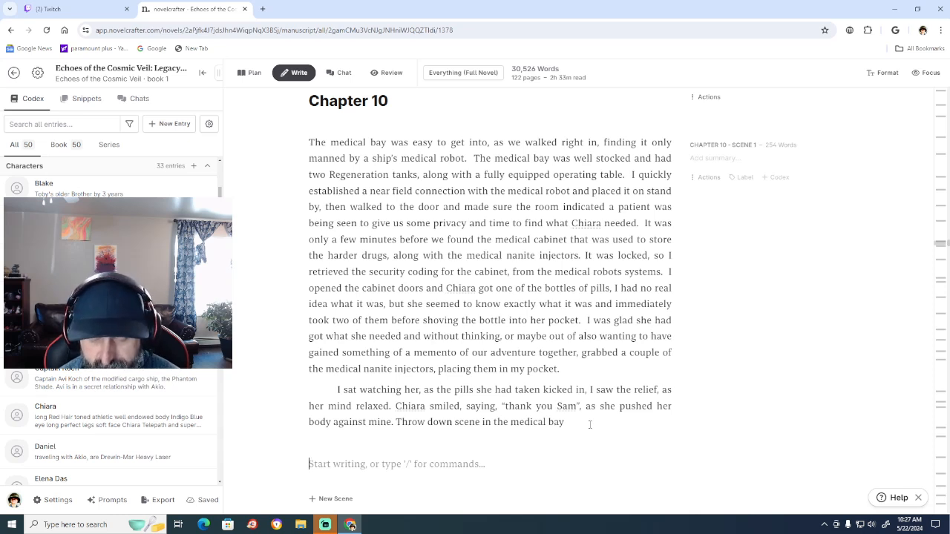
{"action": "type", "text": "mid si"}
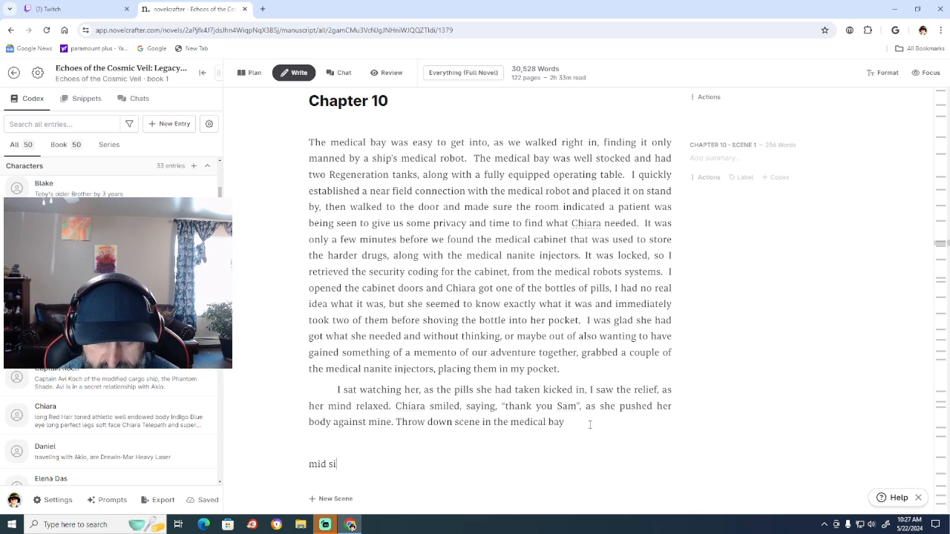
{"action": "type", "text": "zed mutua"}
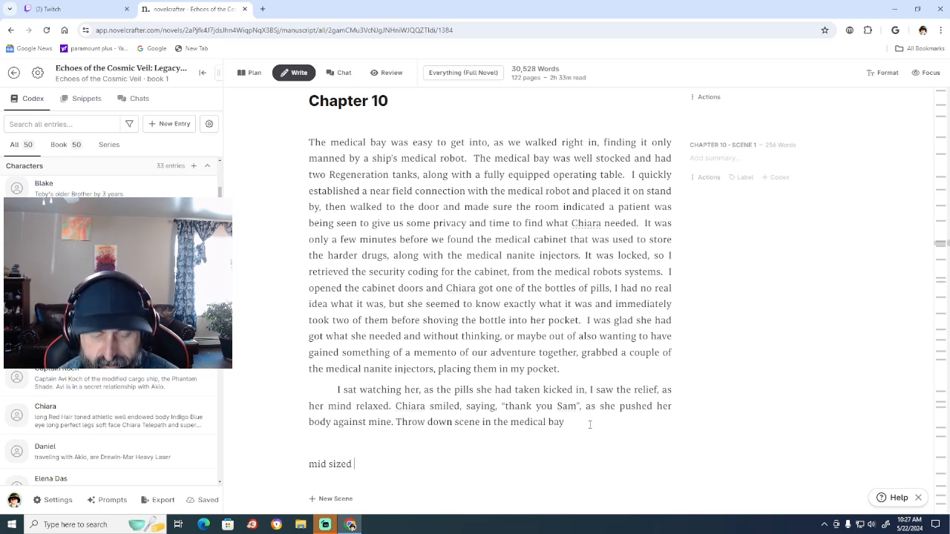
{"action": "type", "text": "ll"}
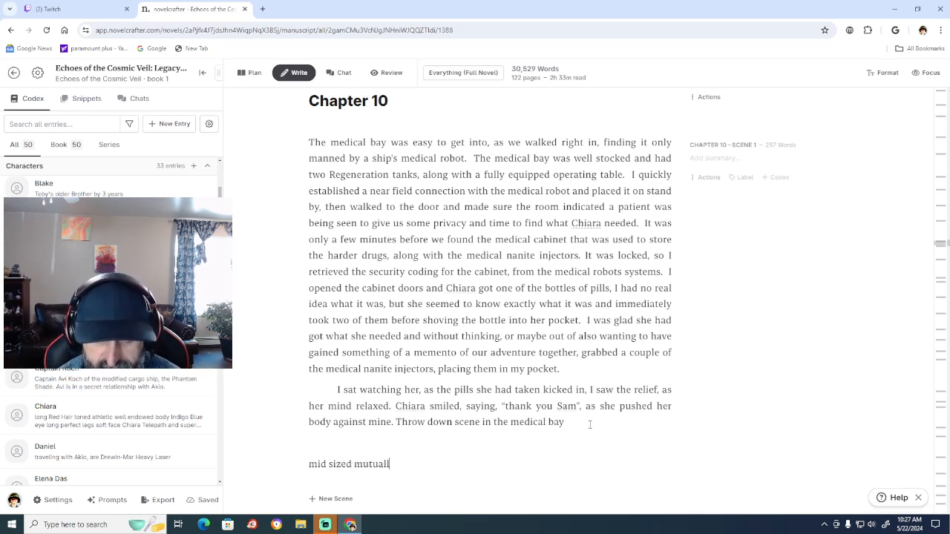
{"action": "type", "text": "y gratti"}
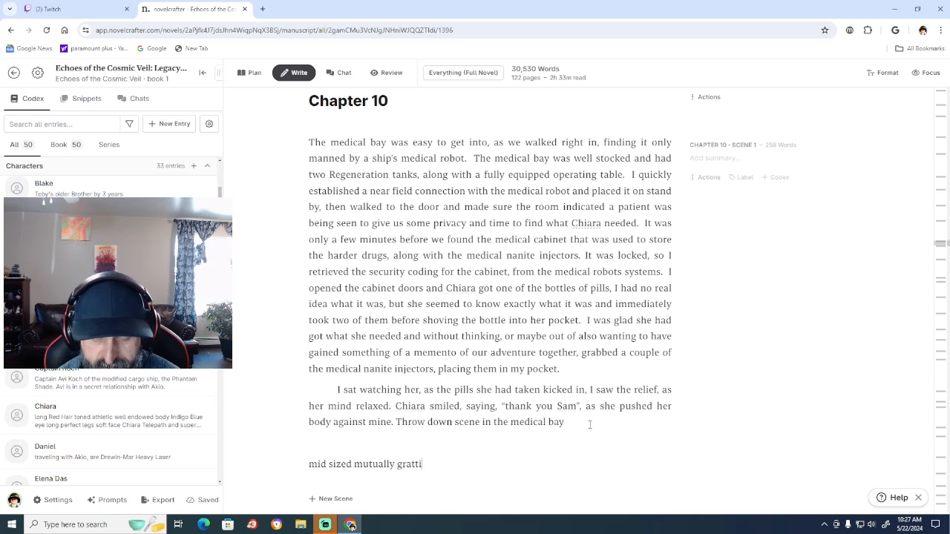
{"action": "type", "text": "fi"}
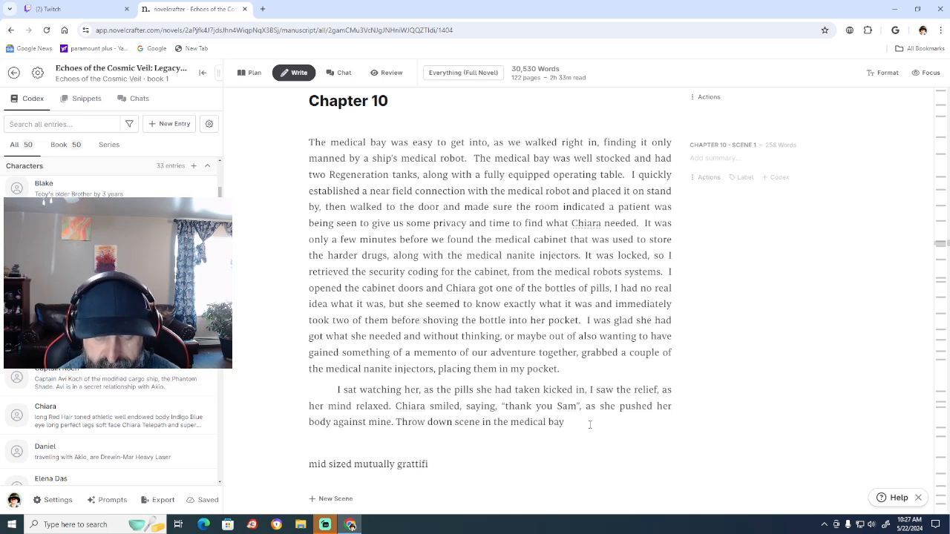
{"action": "type", "text": "ng"}
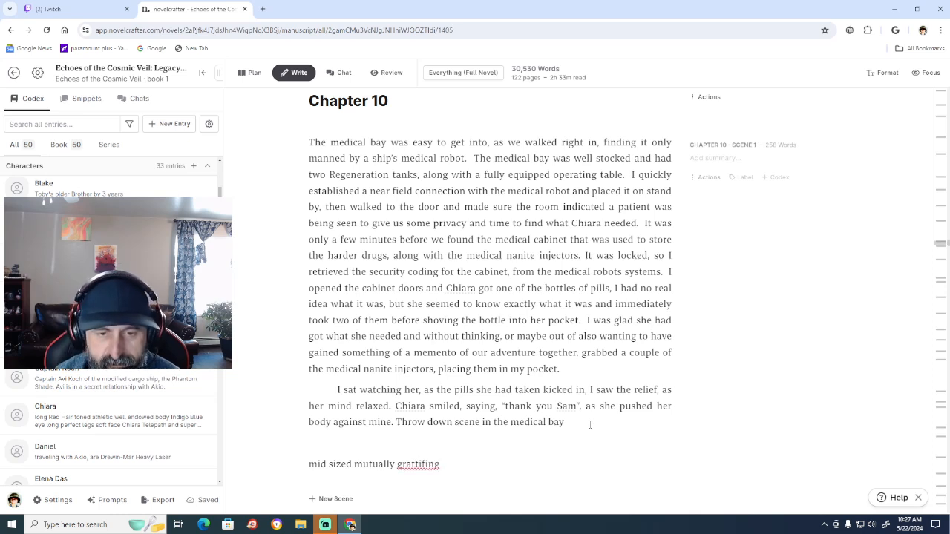
Try to correct the misspelled "grattifing" by checking spelling suggestions and respelling it as "grattafing".
{"action": "right_click", "coordinate": [426, 466]}
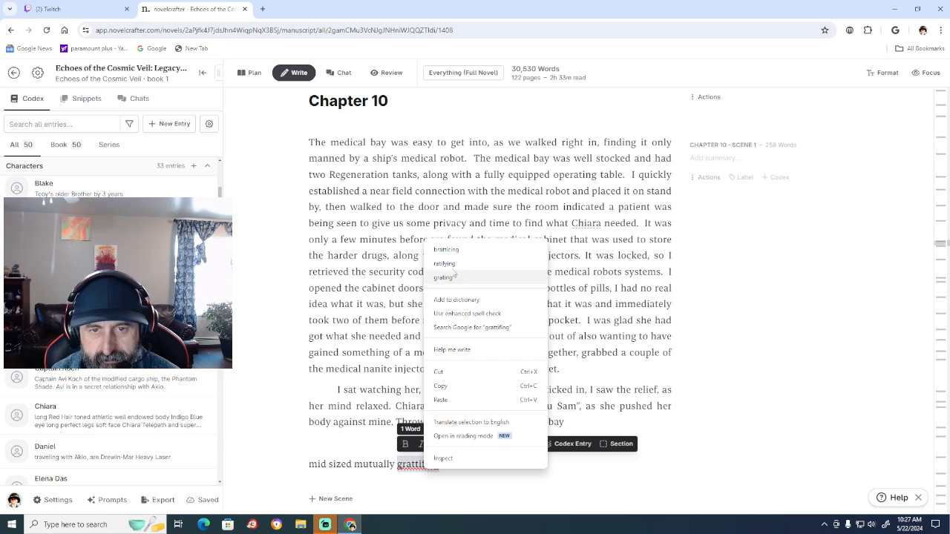
{"action": "left_click", "coordinate": [414, 466]}
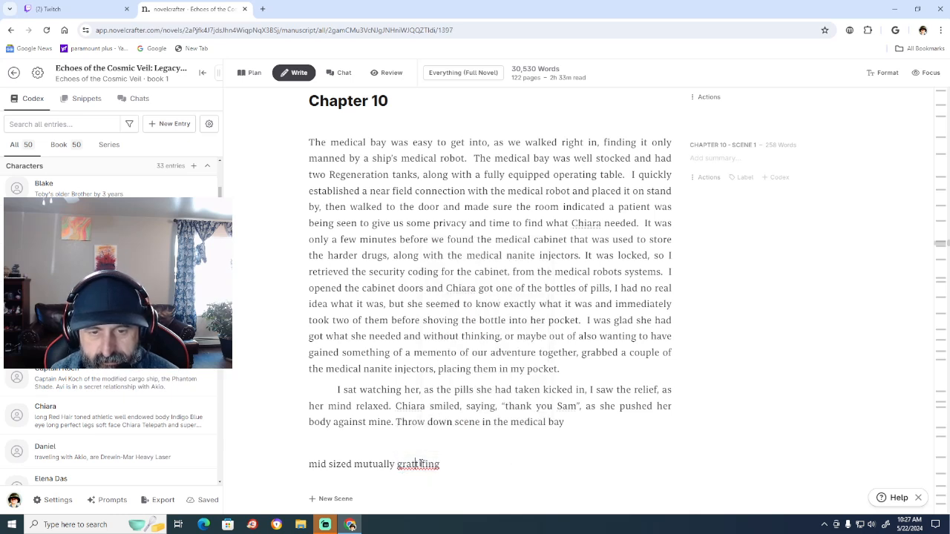
{"action": "key", "text": "BackSpace"}
{"action": "type", "text": "as"}
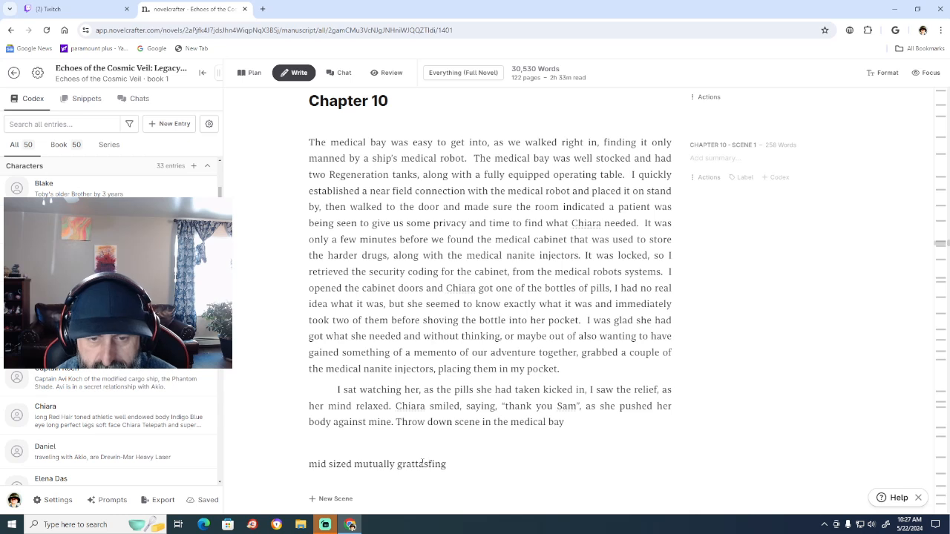
{"action": "key", "text": "BackSpace"}
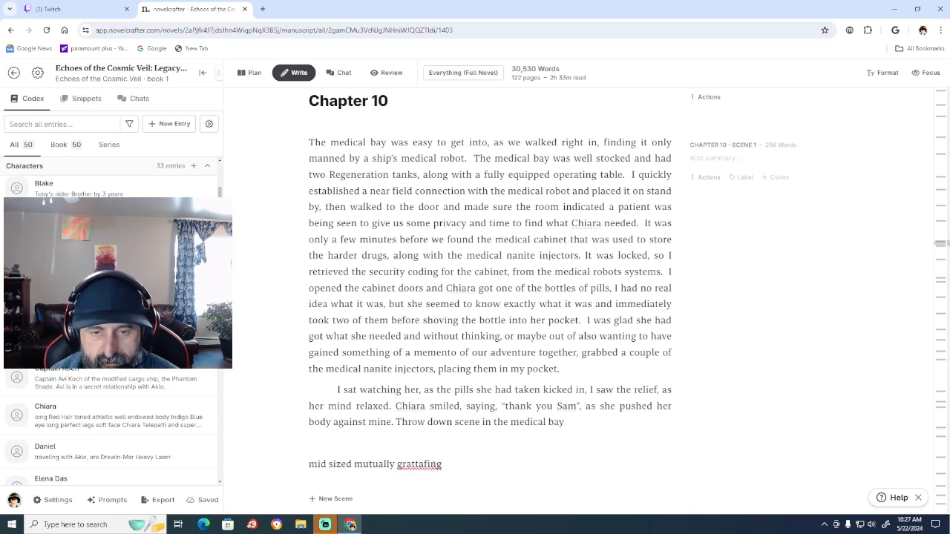
{"action": "right_click", "coordinate": [432, 464]}
{"action": "left_click", "coordinate": [407, 448]}
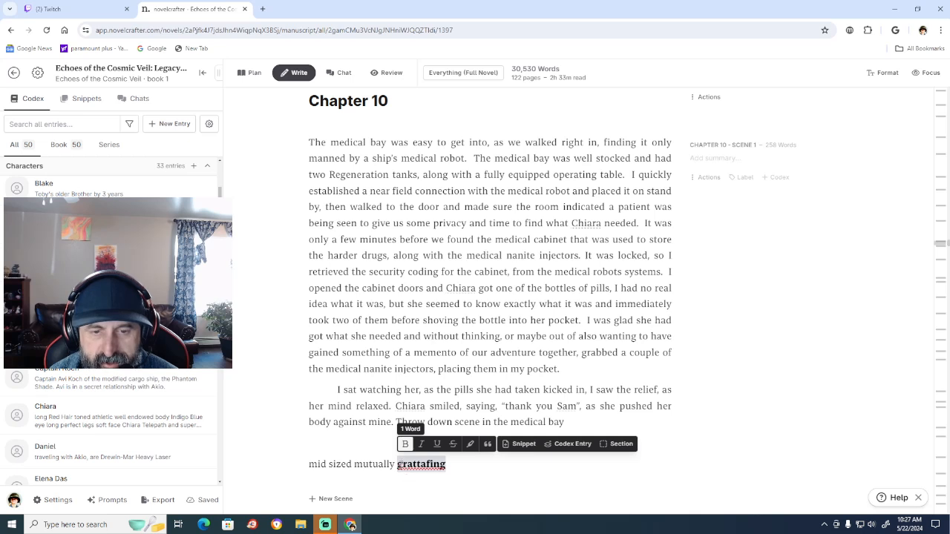
{"action": "left_click", "coordinate": [405, 443]}
{"action": "left_click", "coordinate": [427, 472]}
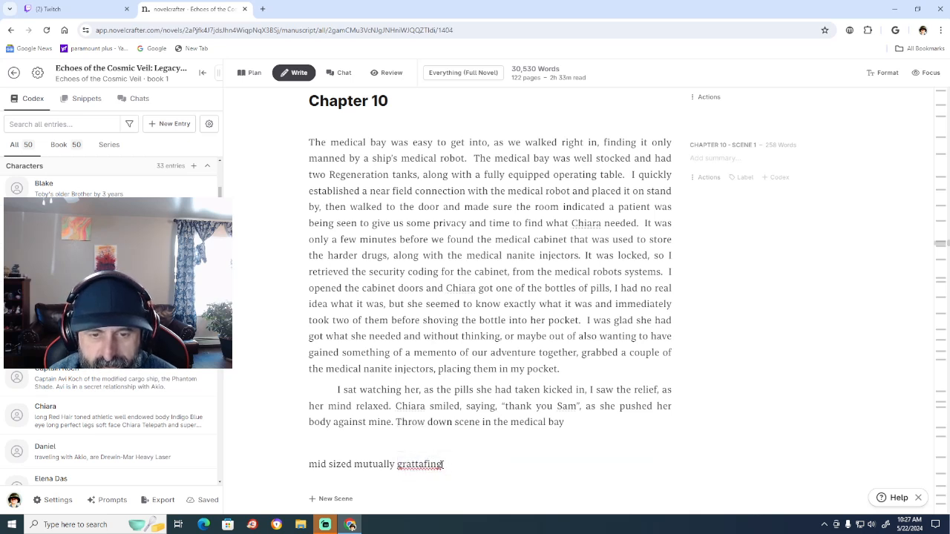
Replace the misspelled last word with "pleasing scene" to finish the placeholder line, and start a new paragraph below it.
{"action": "key", "text": "BackSpace"}
{"action": "key", "text": "BackSpace"}
{"action": "key", "text": "BackSpace"}
{"action": "key", "text": "BackSpace"}
{"action": "key", "text": "BackSpace"}
{"action": "key", "text": "BackSpace"}
{"action": "key", "text": "BackSpace"}
{"action": "key", "text": "BackSpace"}
{"action": "key", "text": "BackSpace"}
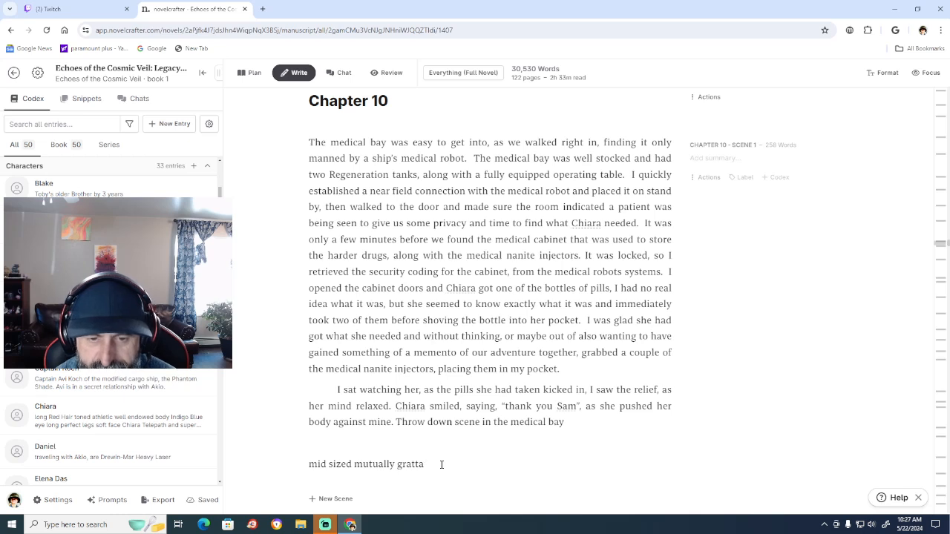
{"action": "key", "text": "BackSpace"}
{"action": "type", "text": "pl"}
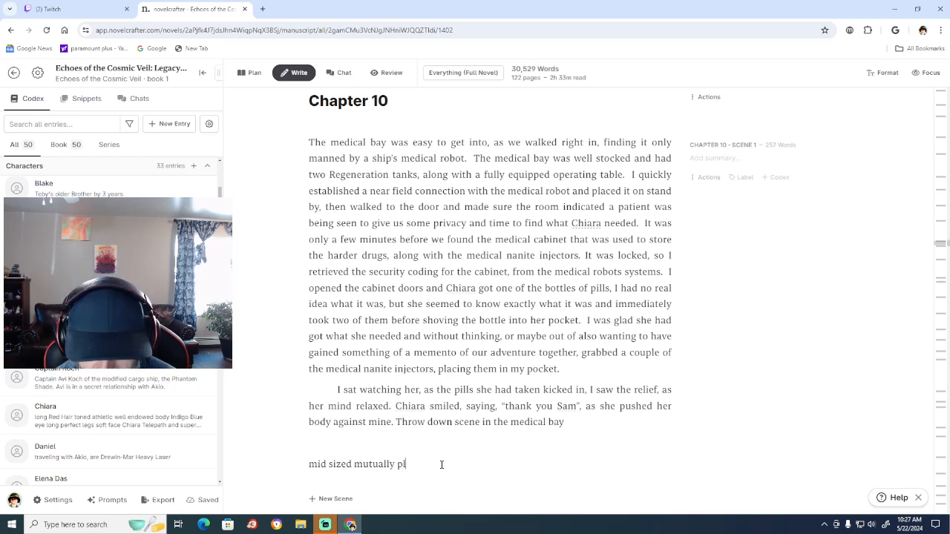
{"action": "type", "text": "easing scene"}
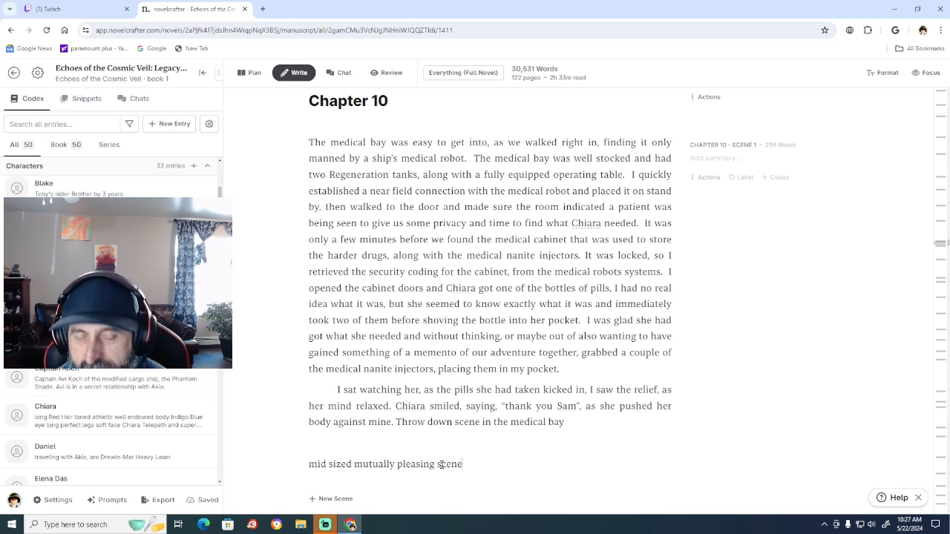
{"action": "key", "text": "Return"}
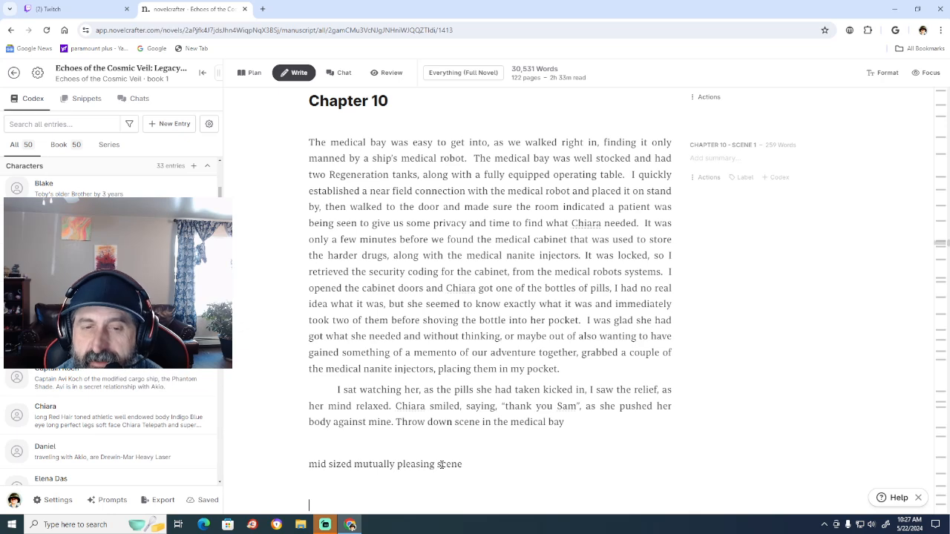
Review Chapter 9 from its opening through the end of Chapter 10 before continuing the draft.
{"action": "scroll", "coordinate": [605, 334], "scroll_direction": "down", "scroll_amount": 3}
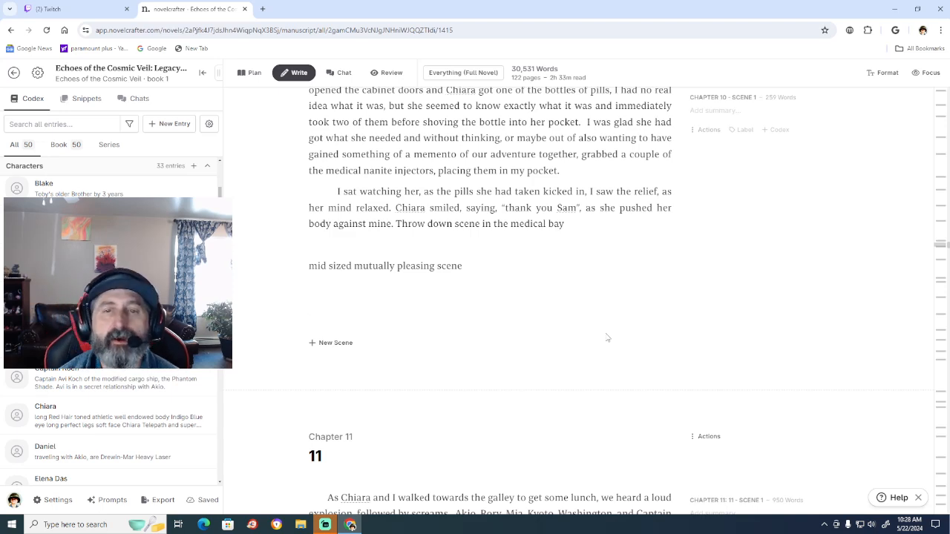
{"action": "scroll", "coordinate": [608, 337], "scroll_direction": "up", "scroll_amount": 15}
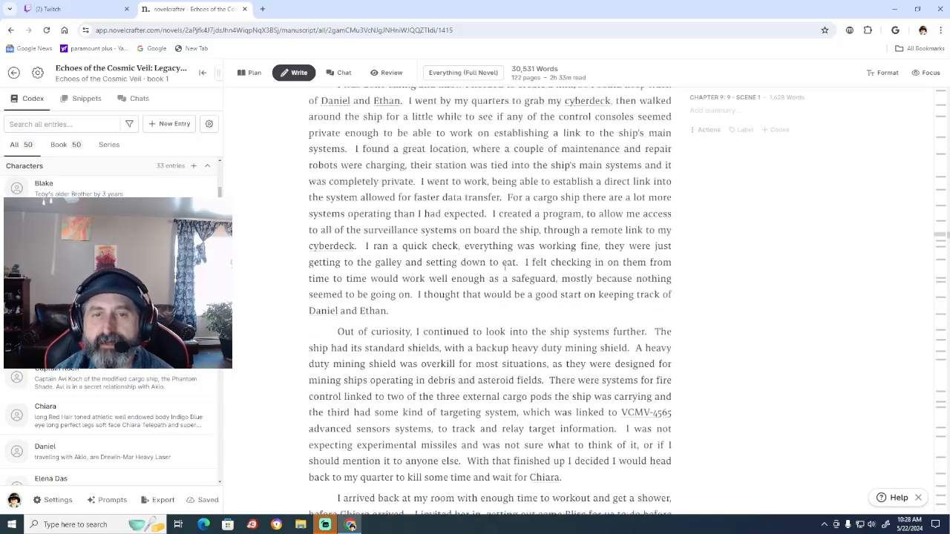
{"action": "scroll", "coordinate": [505, 265], "scroll_direction": "up", "scroll_amount": 15}
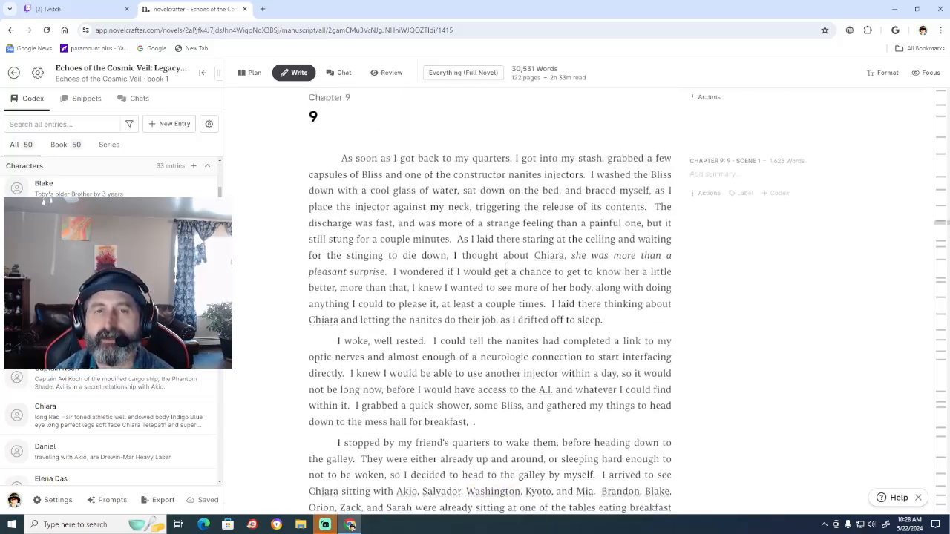
{"action": "scroll", "coordinate": [504, 267], "scroll_direction": "up", "scroll_amount": 2}
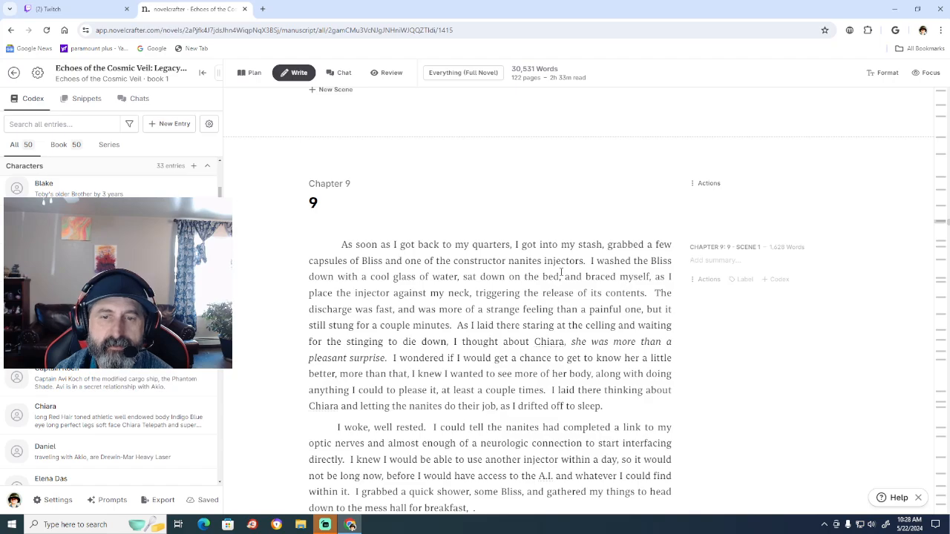
{"action": "scroll", "coordinate": [562, 272], "scroll_direction": "down", "scroll_amount": 12}
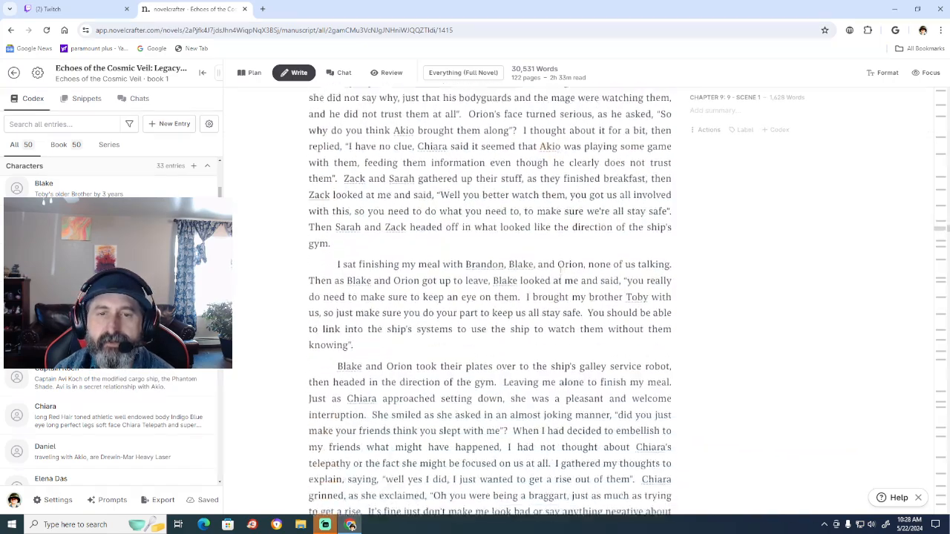
{"action": "scroll", "coordinate": [562, 273], "scroll_direction": "down", "scroll_amount": 5}
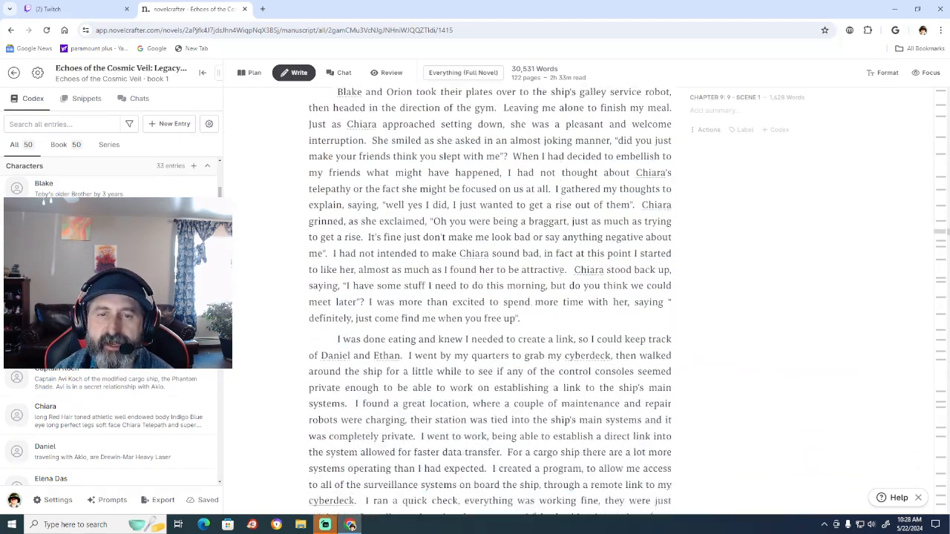
{"action": "scroll", "coordinate": [562, 272], "scroll_direction": "down", "scroll_amount": 15}
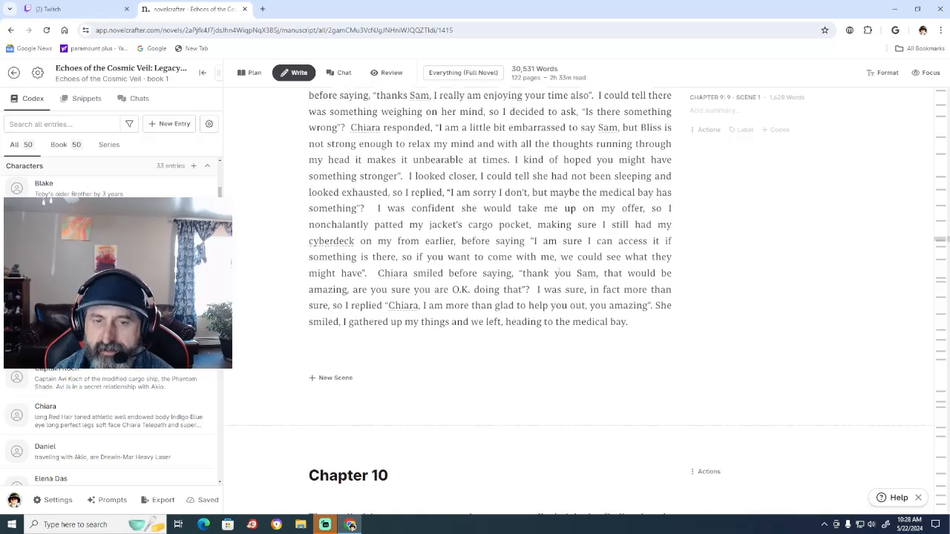
{"action": "scroll", "coordinate": [558, 273], "scroll_direction": "down", "scroll_amount": 9}
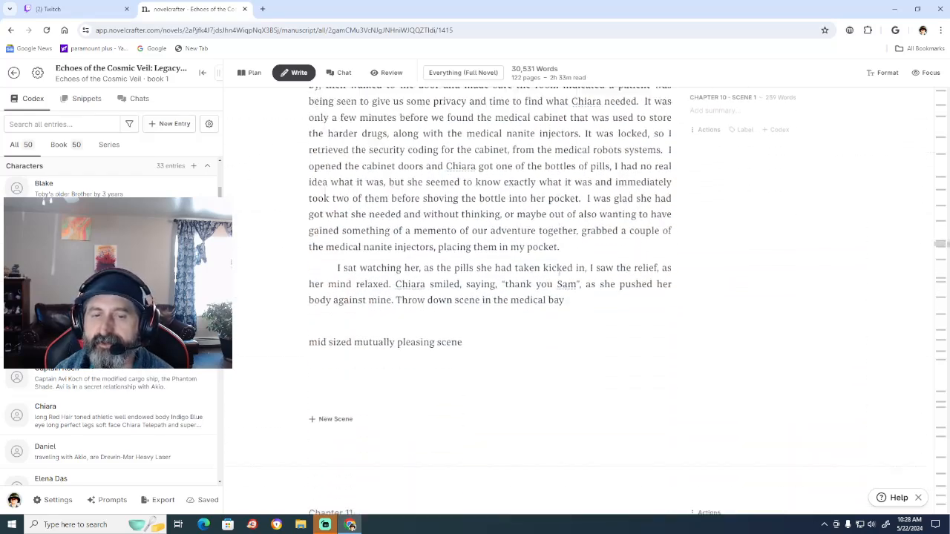
{"action": "scroll", "coordinate": [559, 273], "scroll_direction": "down", "scroll_amount": 1}
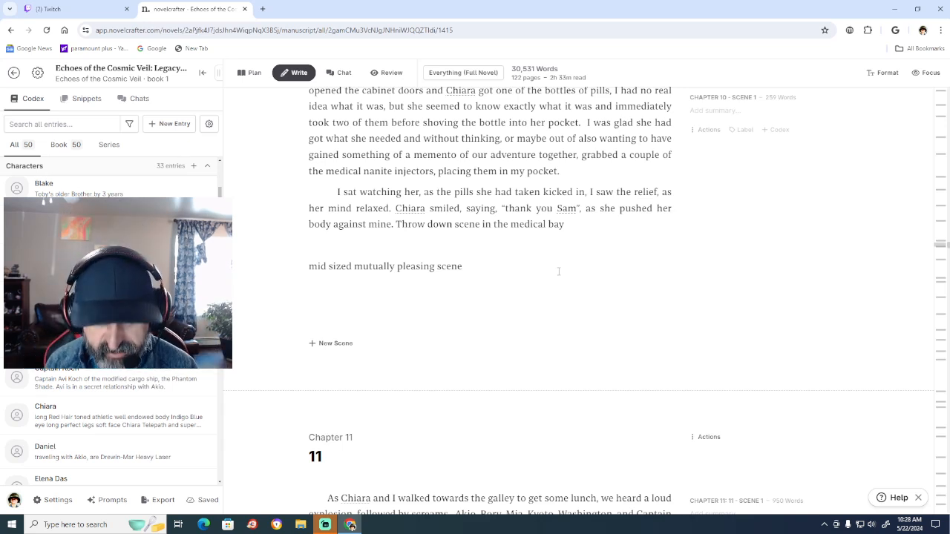
Begin a plot note below the placeholder line at the end of Chapter 10 with "The sex triggers the first realization".
{"action": "type", "text": "The"}
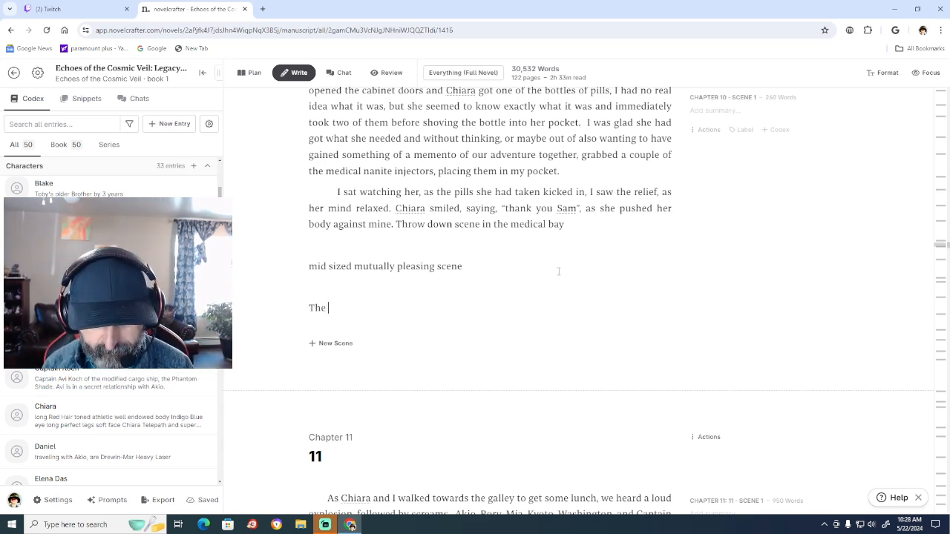
{"action": "type", "text": " sex"}
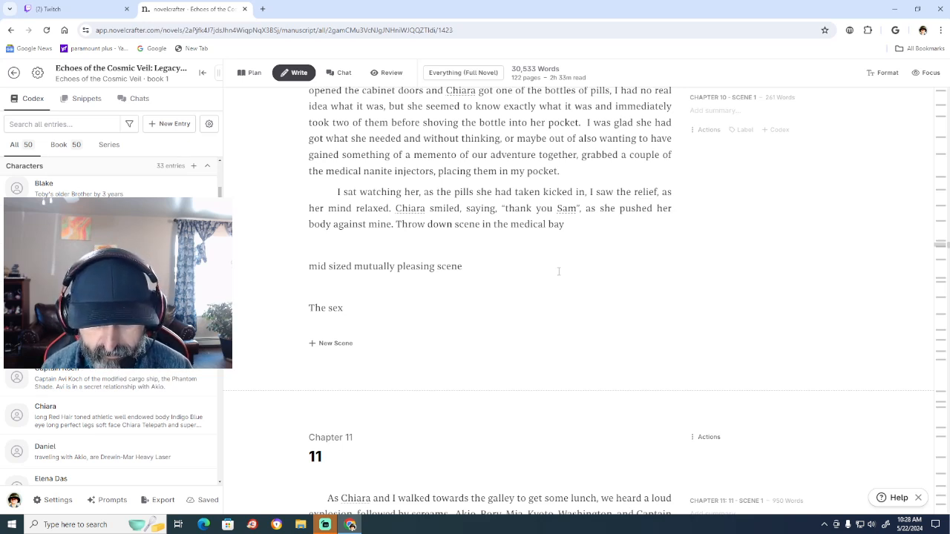
{"action": "type", "text": "triggers"}
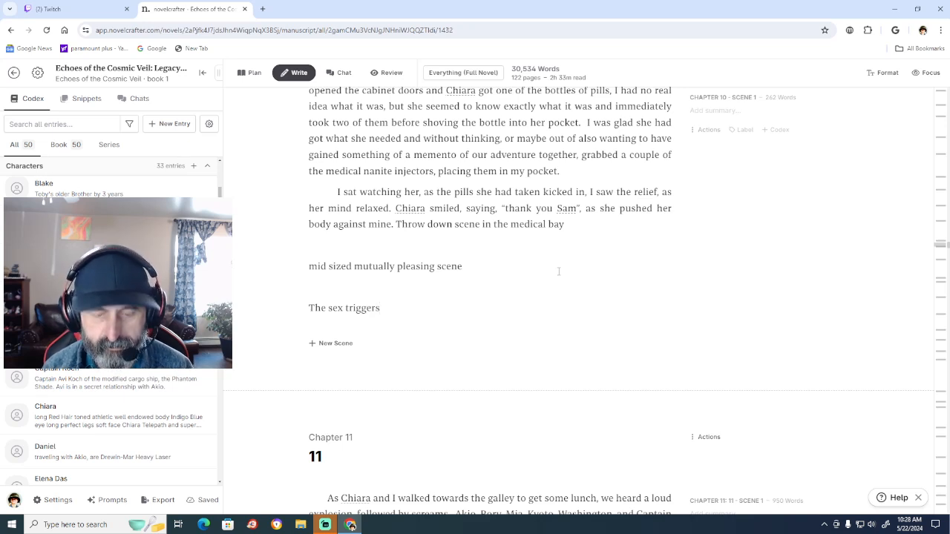
{"action": "type", "text": " the fir"}
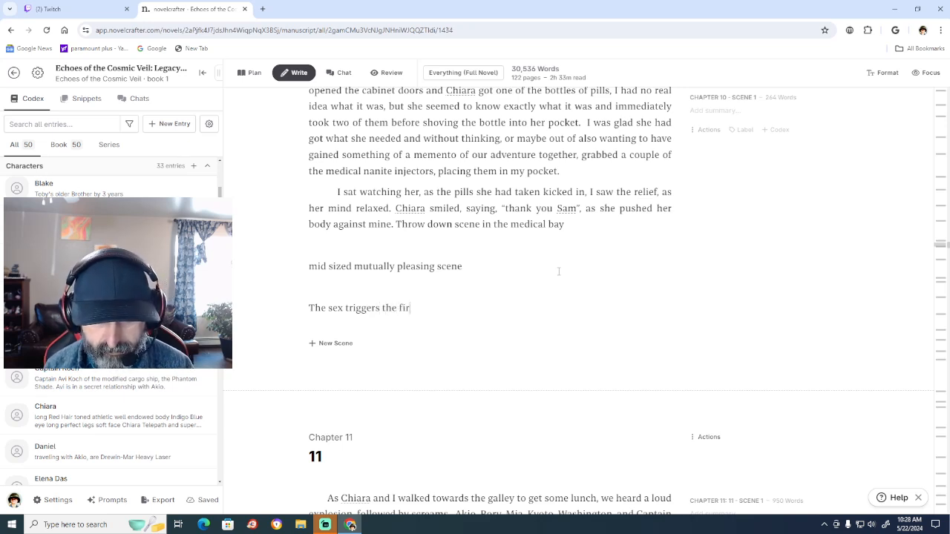
{"action": "type", "text": "st"}
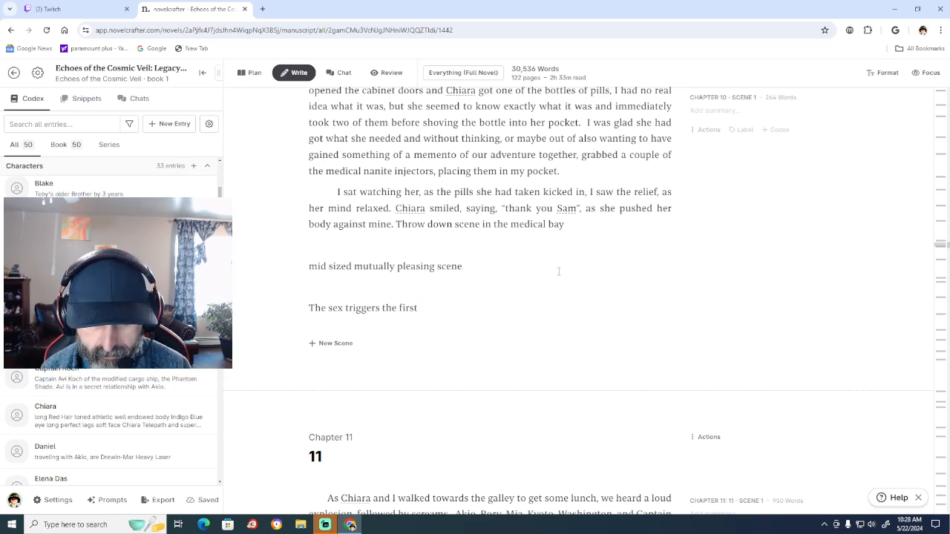
{"action": "type", "text": "realiz"}
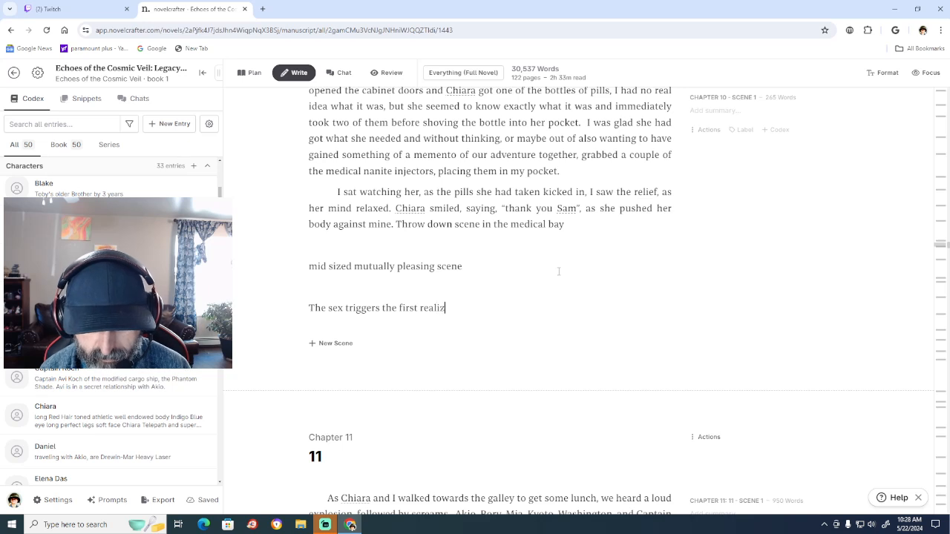
{"action": "type", "text": "ation"}
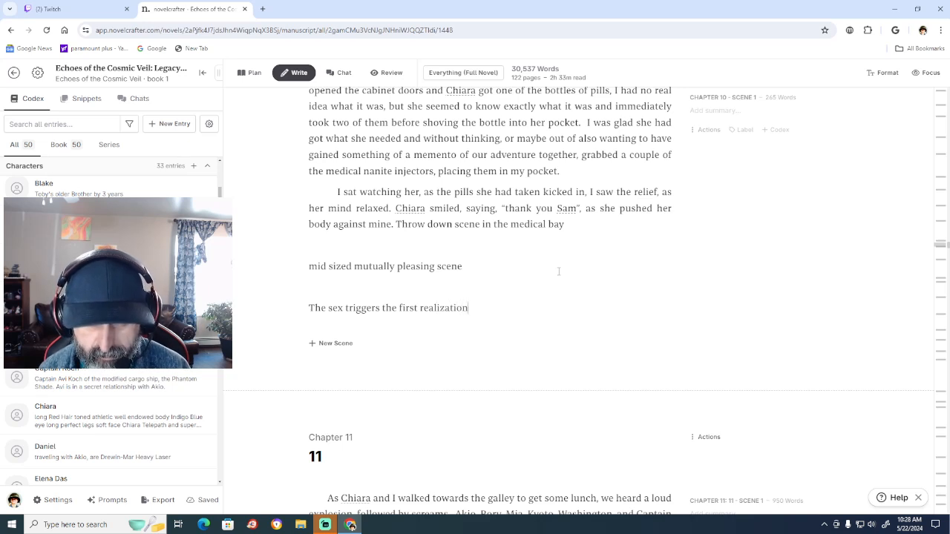
{"action": "type", "text": " that t"}
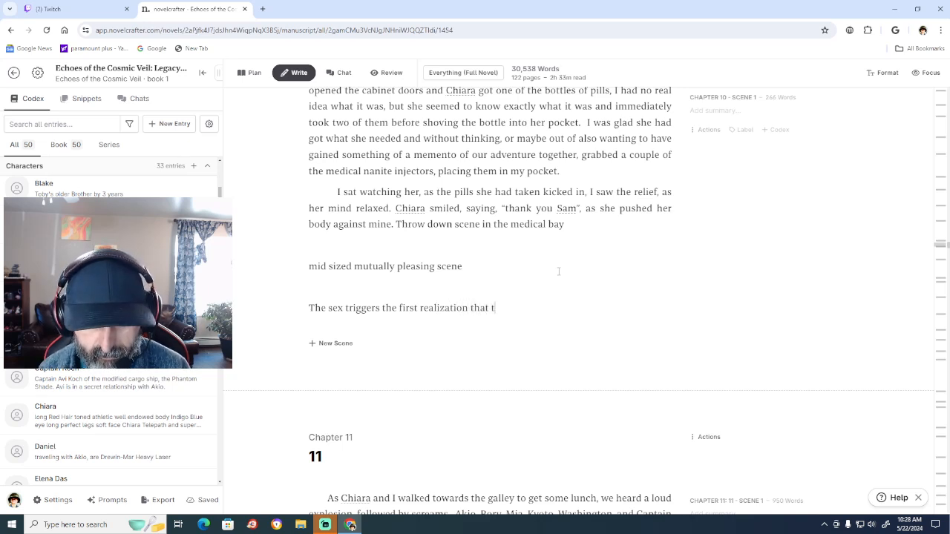
{"action": "type", "text": "he A.I"}
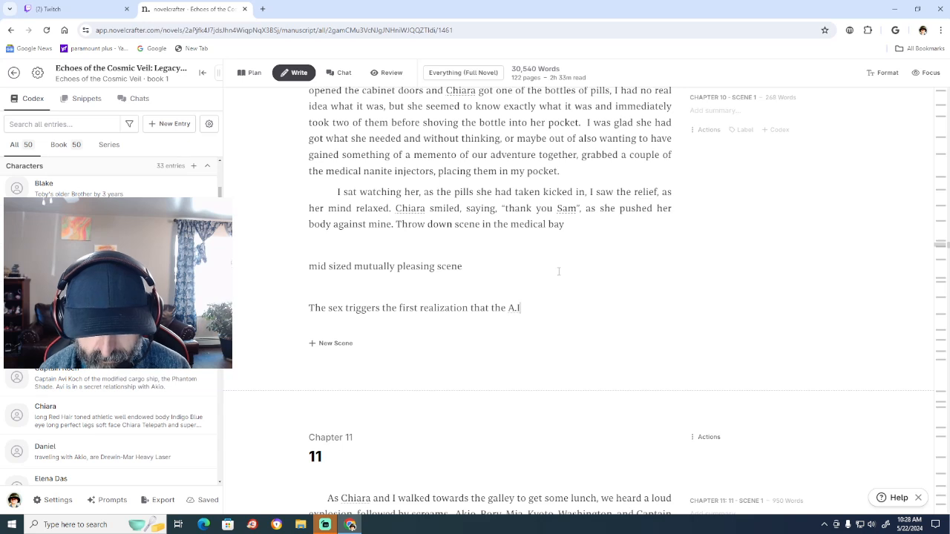
{"action": "type", "text": ". has "}
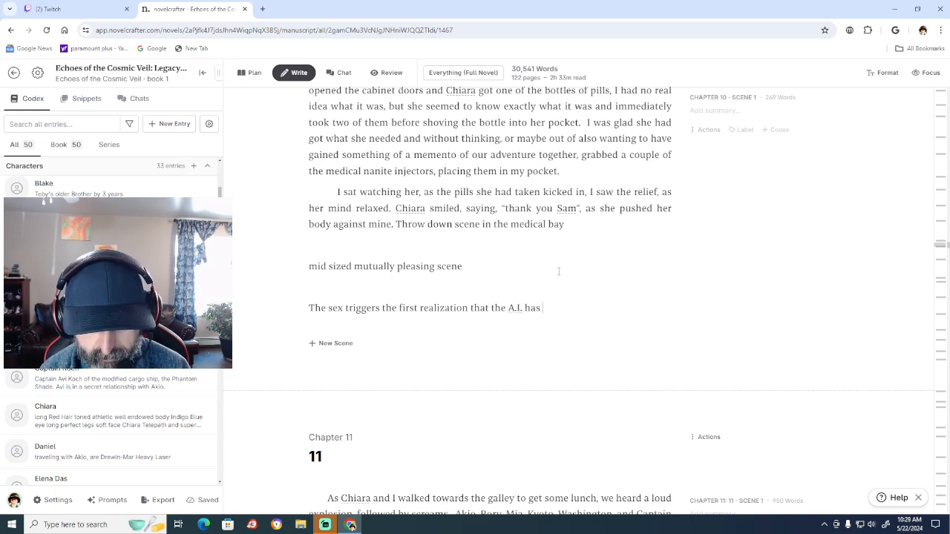
{"action": "type", "text": "establi"}
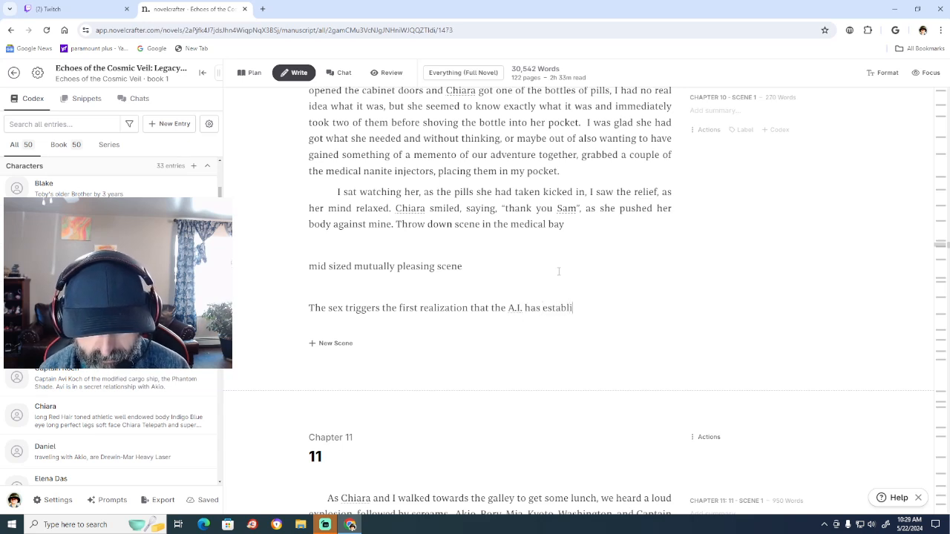
{"action": "type", "text": "shed a con"}
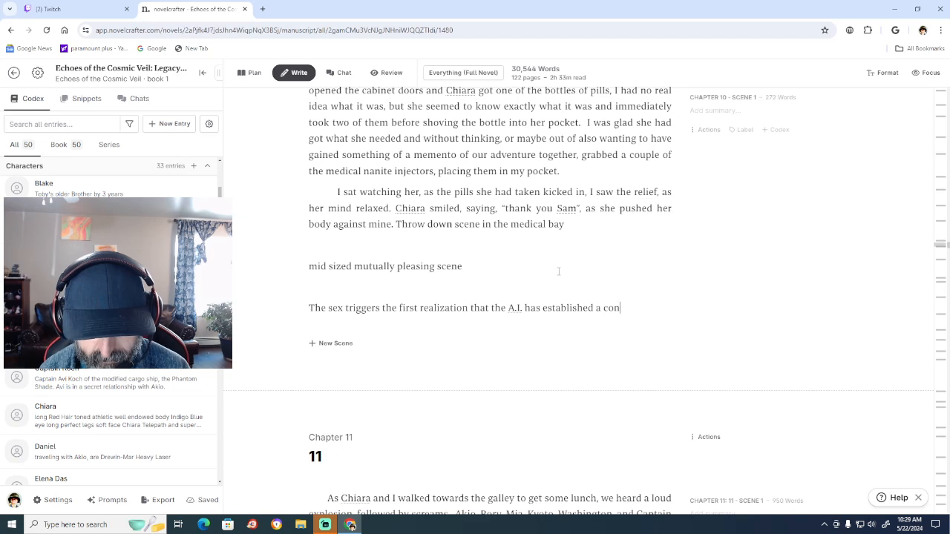
{"action": "type", "text": "nection"}
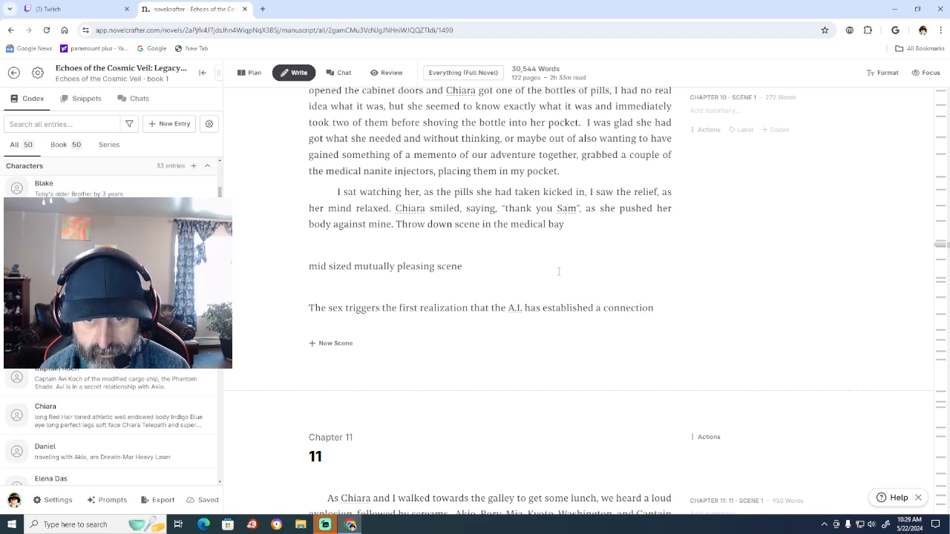
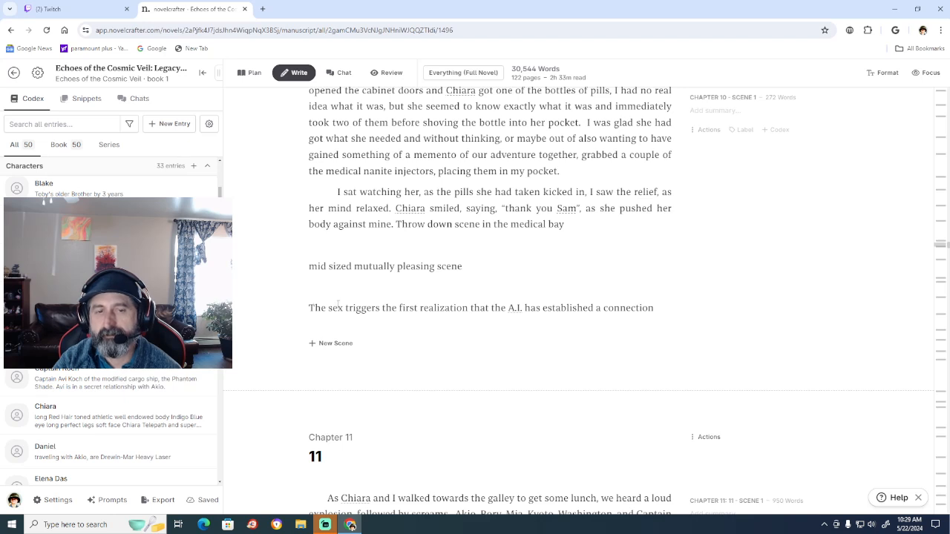
Expand "sex" to "sexual climax" in the plot note about the first realization at the end of Chapter 10.
{"action": "left_click", "coordinate": [344, 306]}
{"action": "type", "text": "ual"}
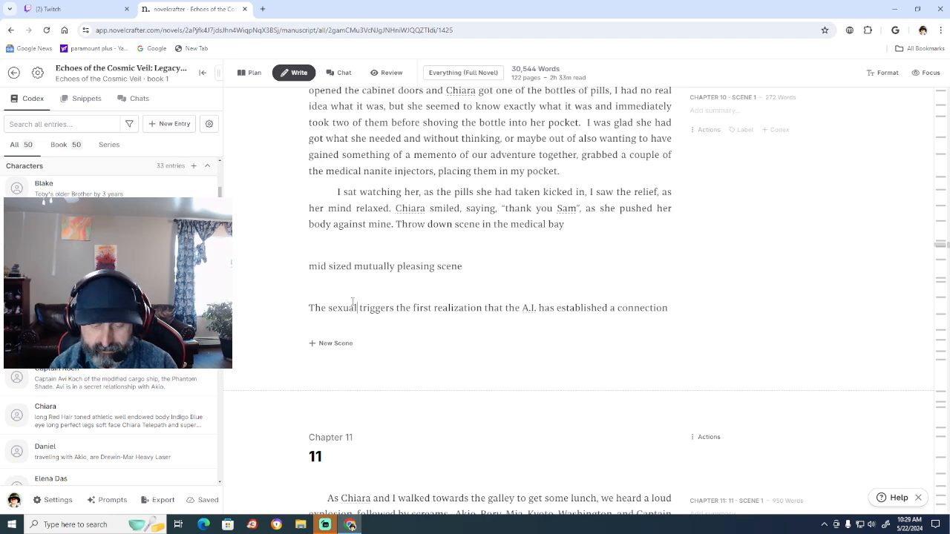
{"action": "type", "text": " clim"}
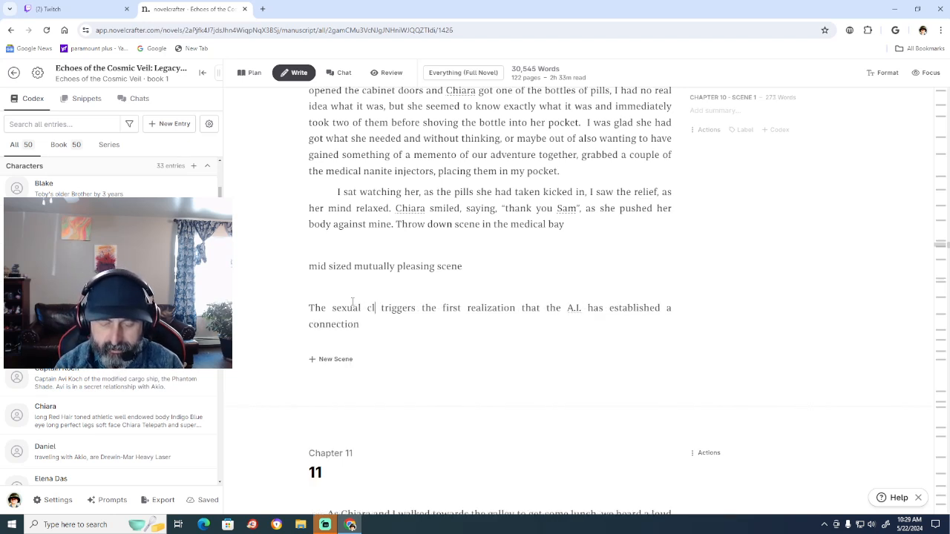
{"action": "type", "text": "ax"}
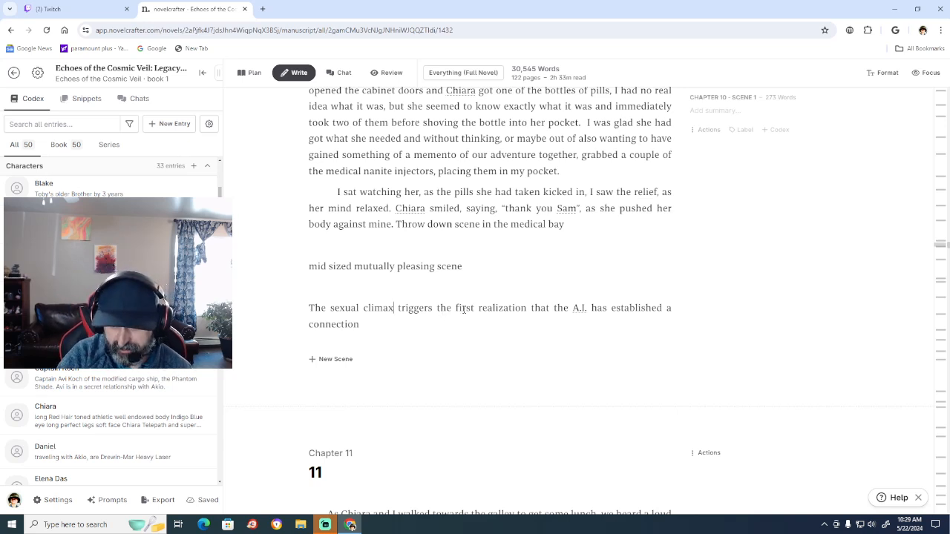
Start a new note paragraph below the A.I. realization note with "When as it establishes a connection".
{"action": "left_click", "coordinate": [360, 324]}
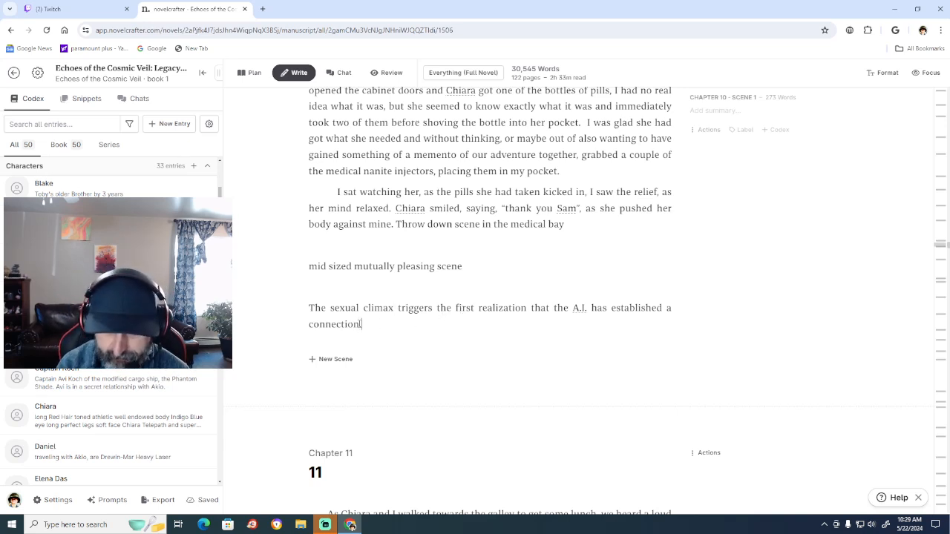
{"action": "key", "text": "Return"}
{"action": "key", "text": "Return"}
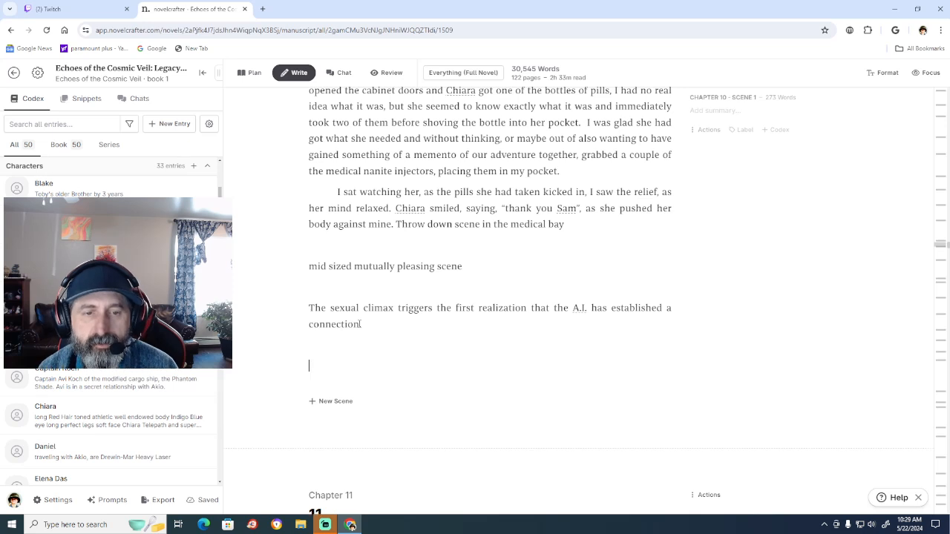
{"action": "type", "text": "W"}
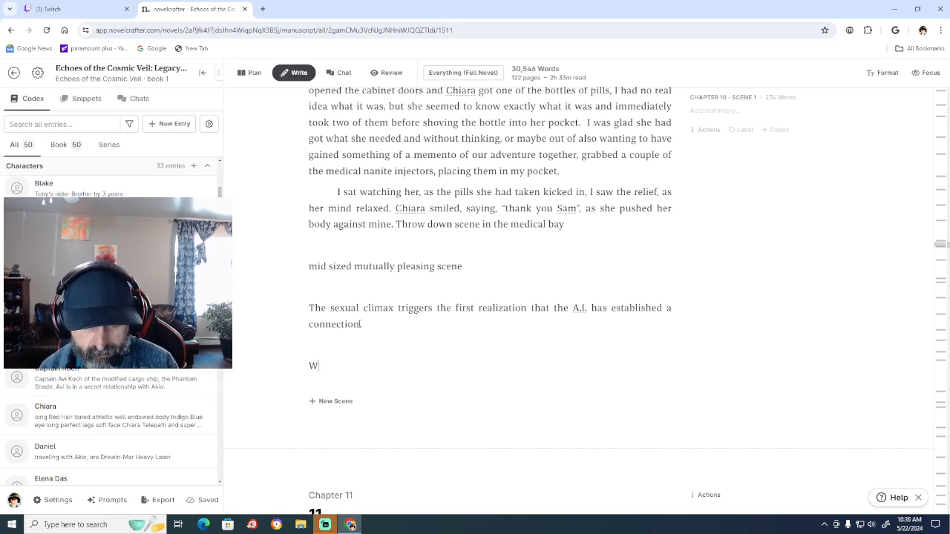
{"action": "type", "text": "hen as "}
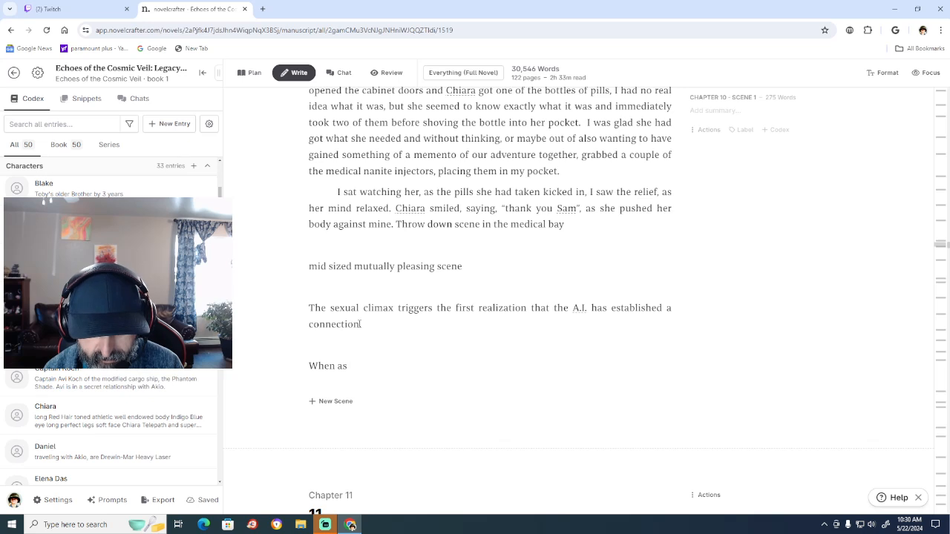
{"action": "type", "text": "it "}
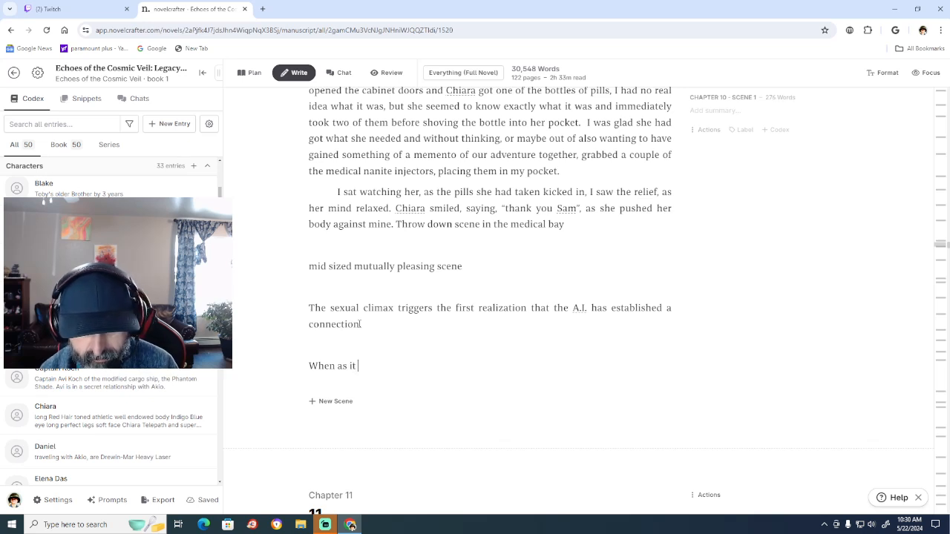
{"action": "type", "text": "establ"}
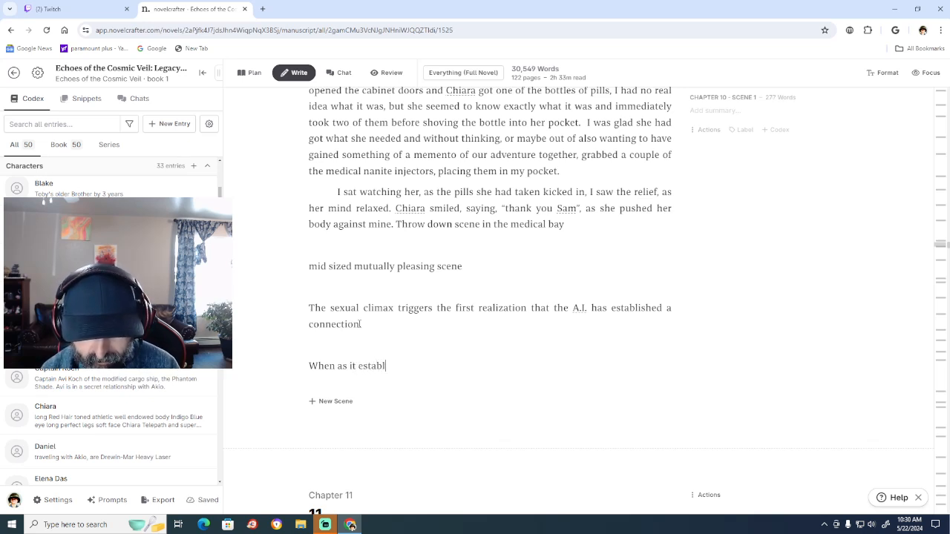
{"action": "type", "text": "ishes "}
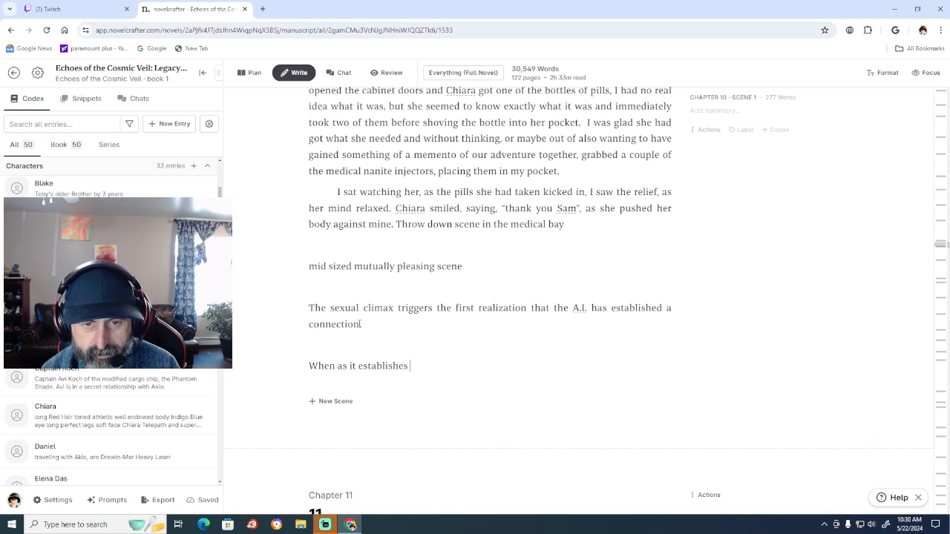
{"action": "type", "text": "a connec"}
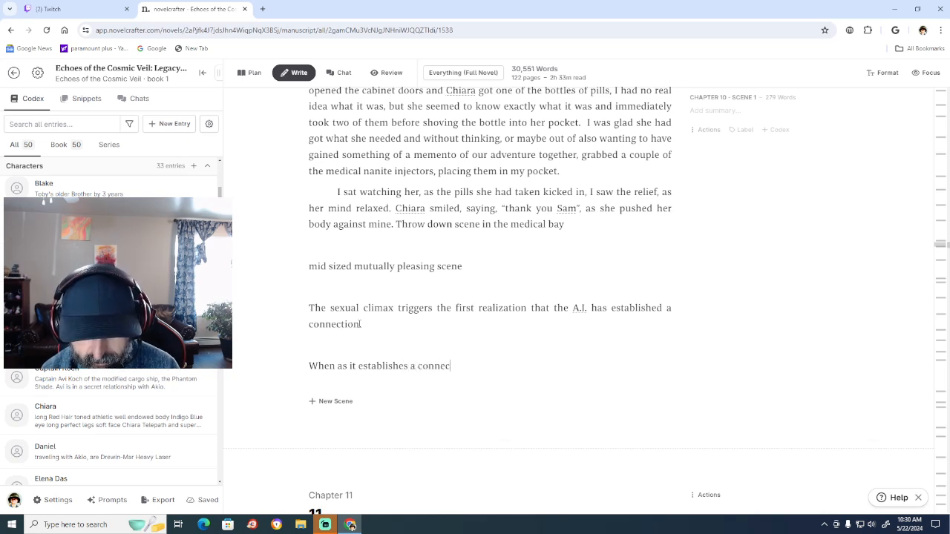
{"action": "type", "text": "tion"}
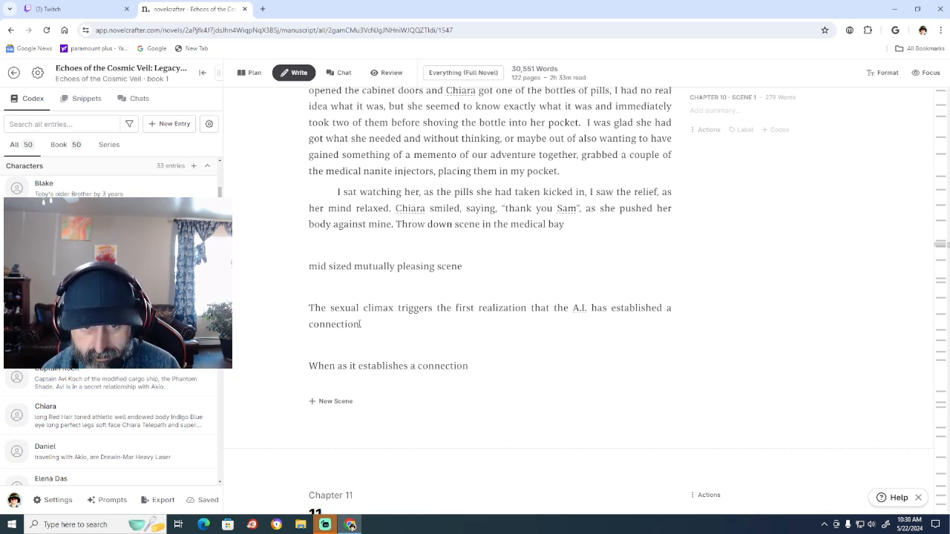
{"action": "type", "text": " du"}
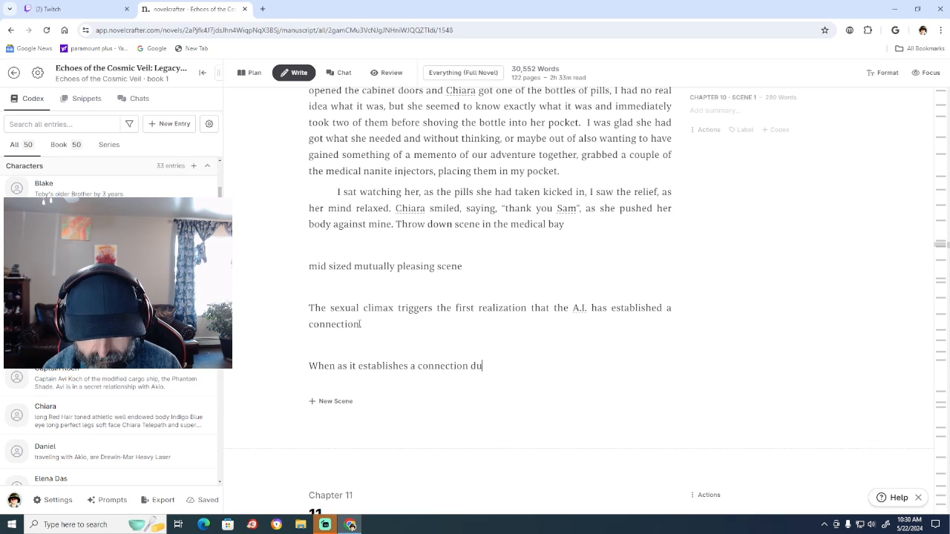
{"action": "type", "text": "ring the e"}
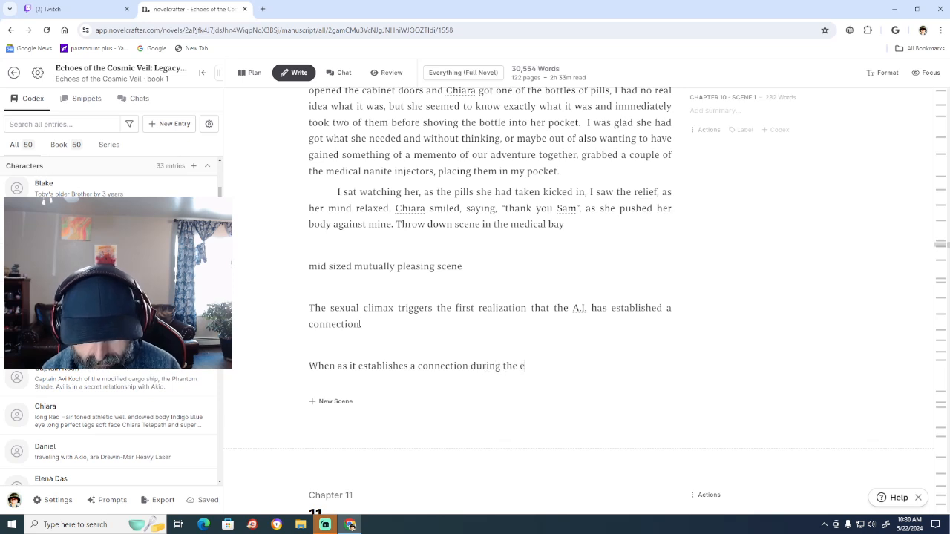
{"action": "type", "text": "xperien"}
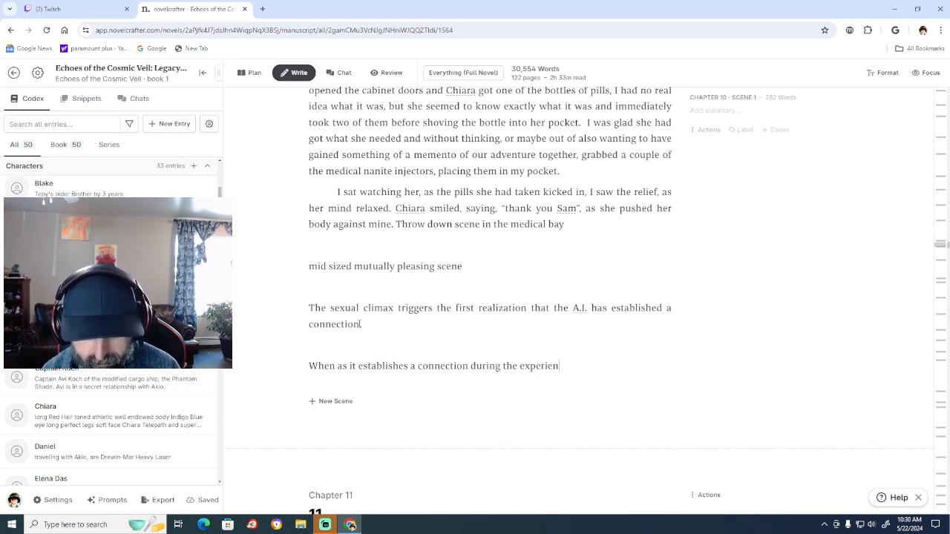
{"action": "type", "text": "ce in"}
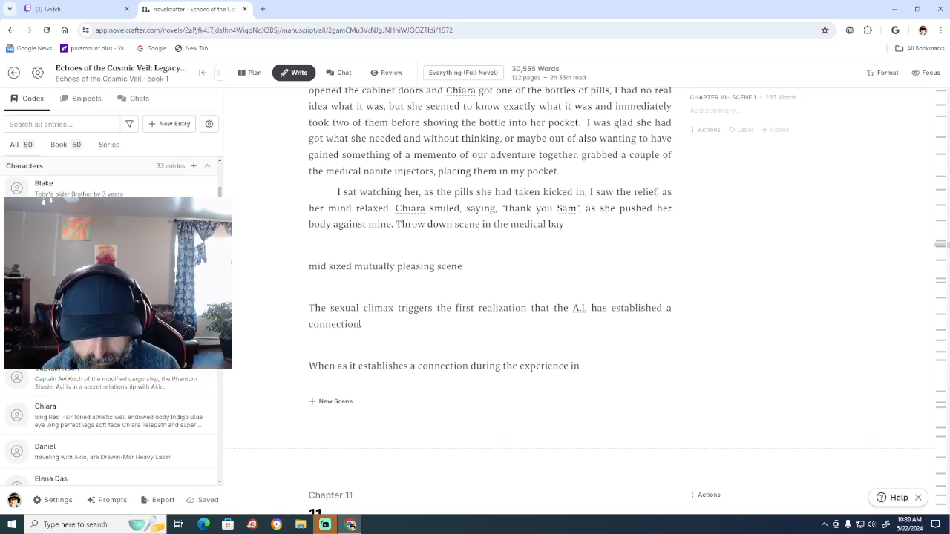
{"action": "type", "text": " trigg"}
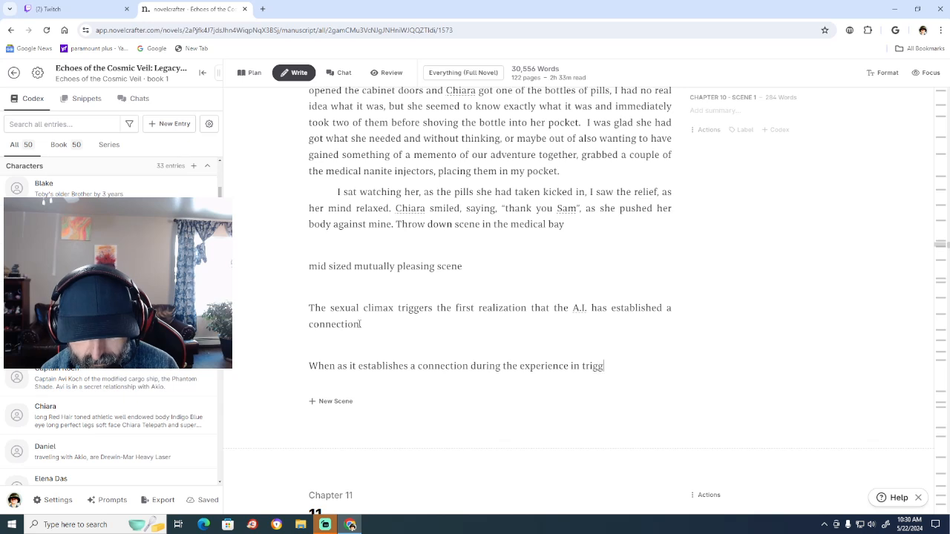
{"action": "type", "text": "ers"}
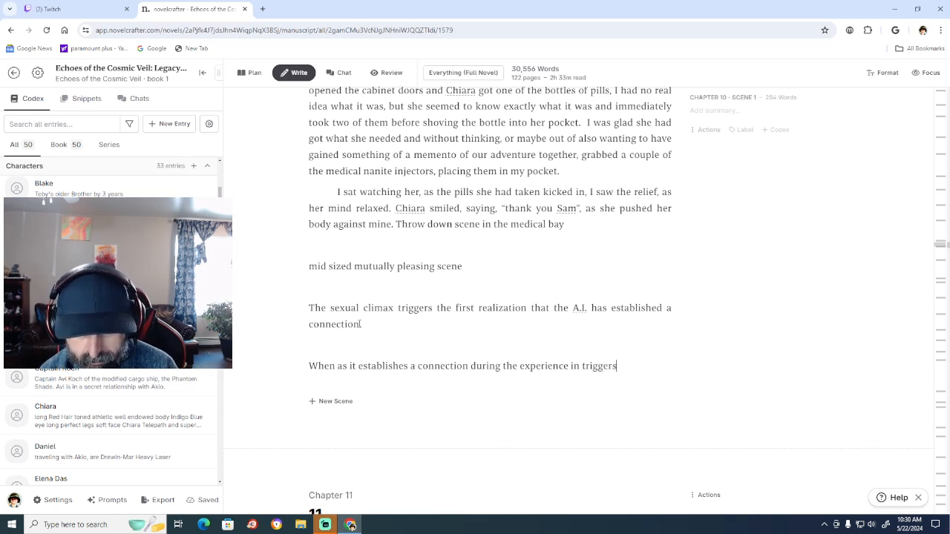
{"action": "type", "text": " Sams "}
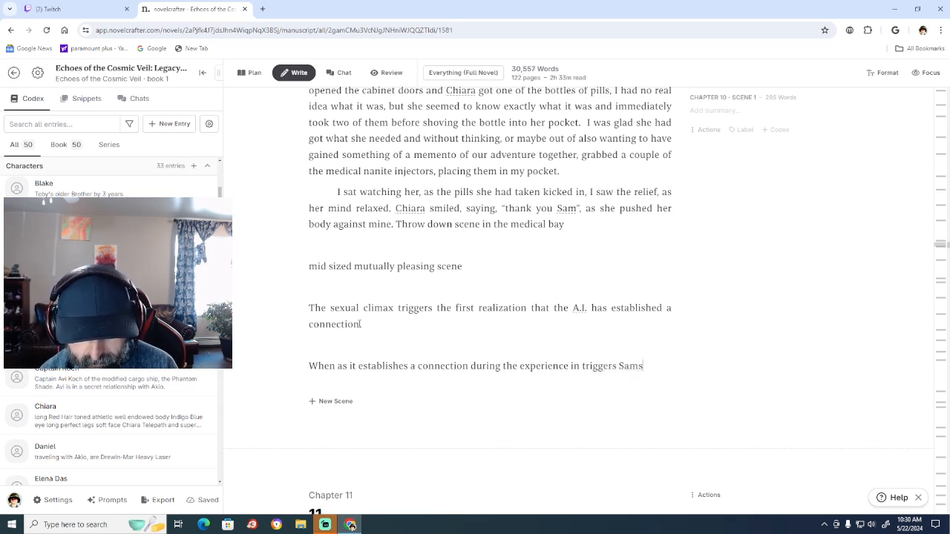
{"action": "type", "text": "memor"}
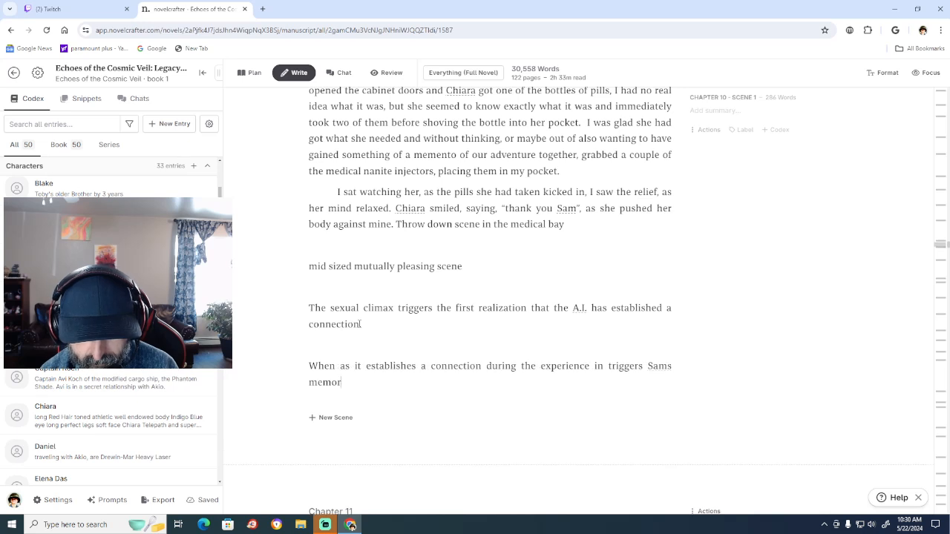
{"action": "type", "text": "ies of"}
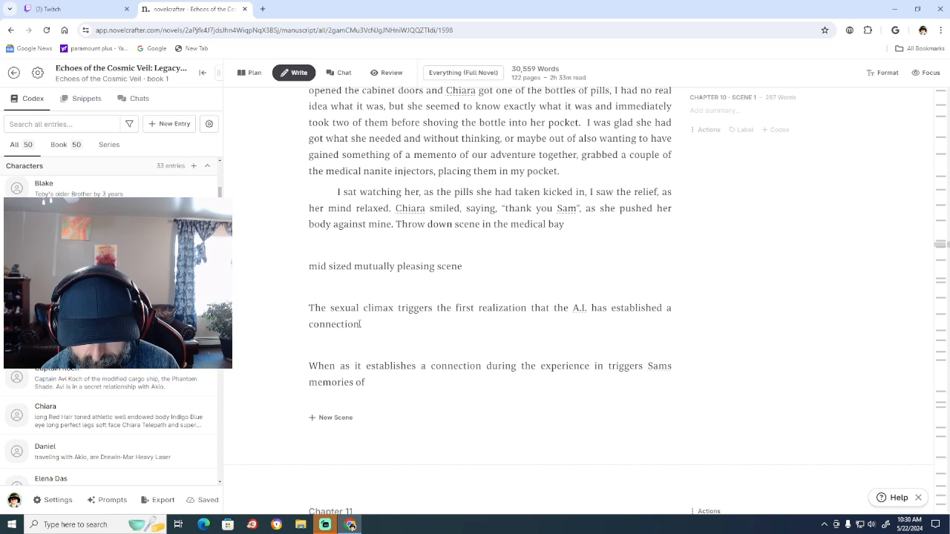
Extend the note with "of previous sexual partners including" and put a period after "connection" in the note above.
{"action": "type", "text": "pr"}
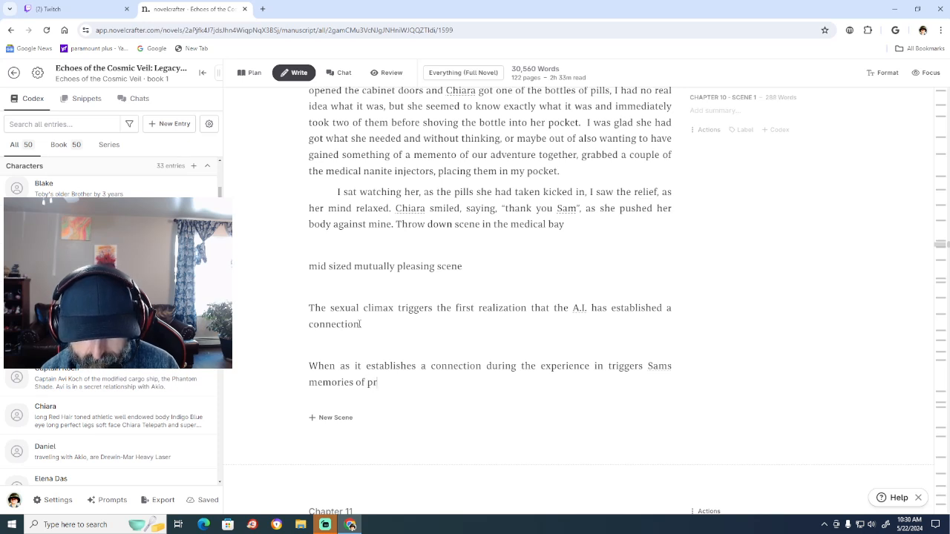
{"action": "type", "text": "evious sexual"}
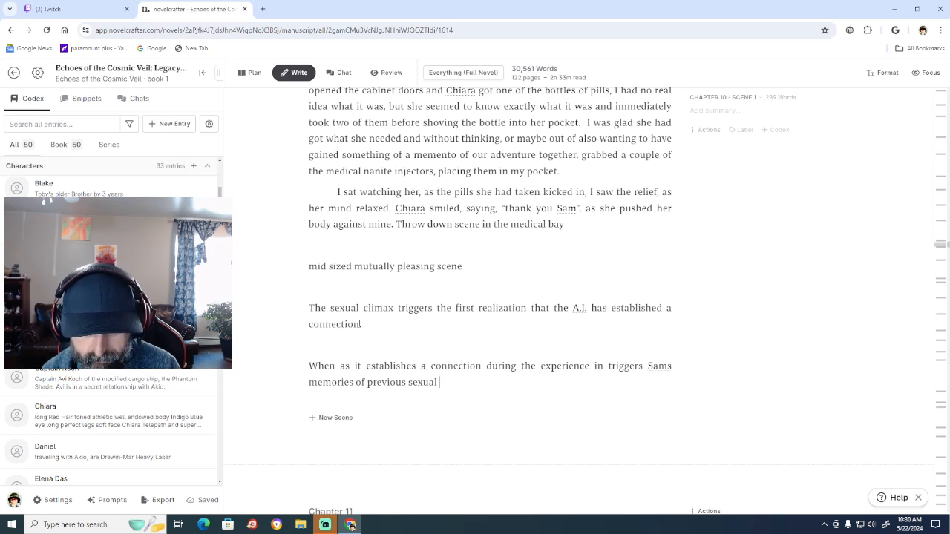
{"action": "type", "text": "partners"}
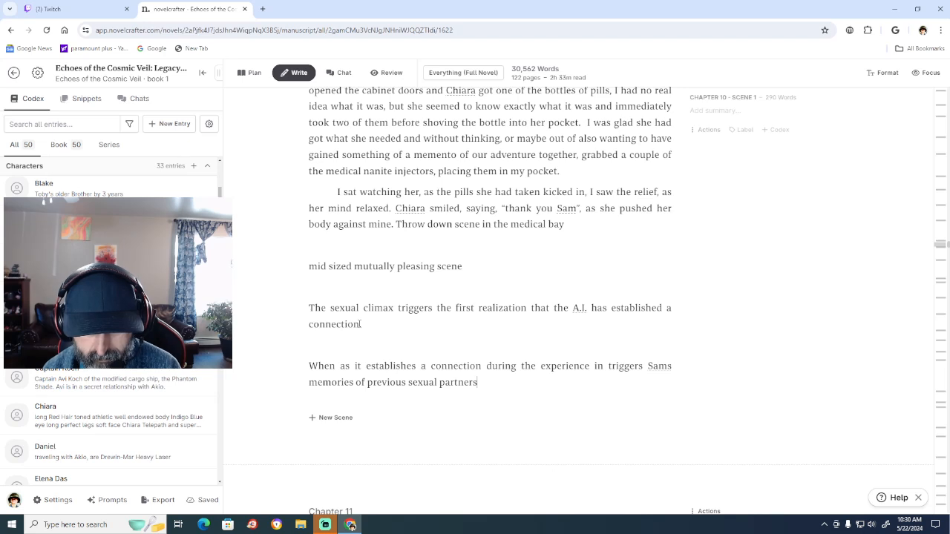
{"action": "type", "text": " inc"}
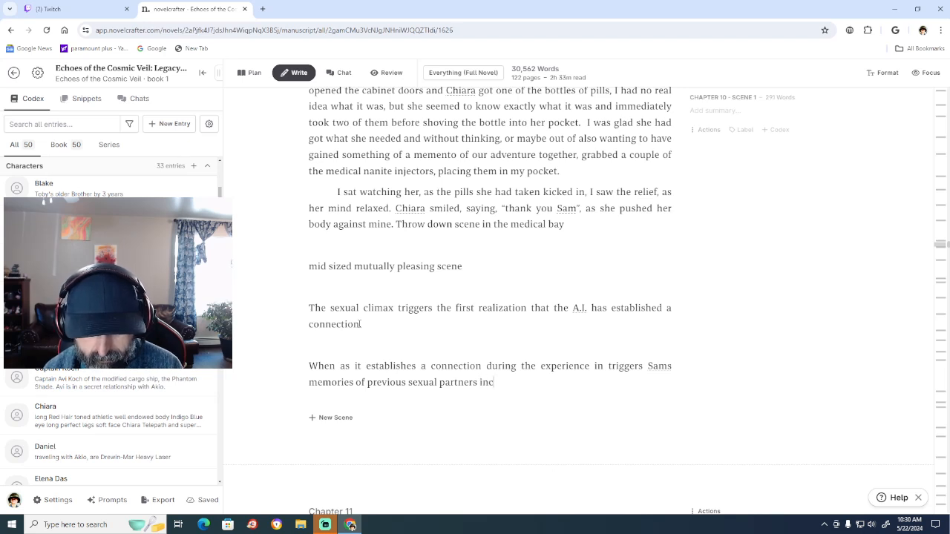
{"action": "type", "text": "luding"}
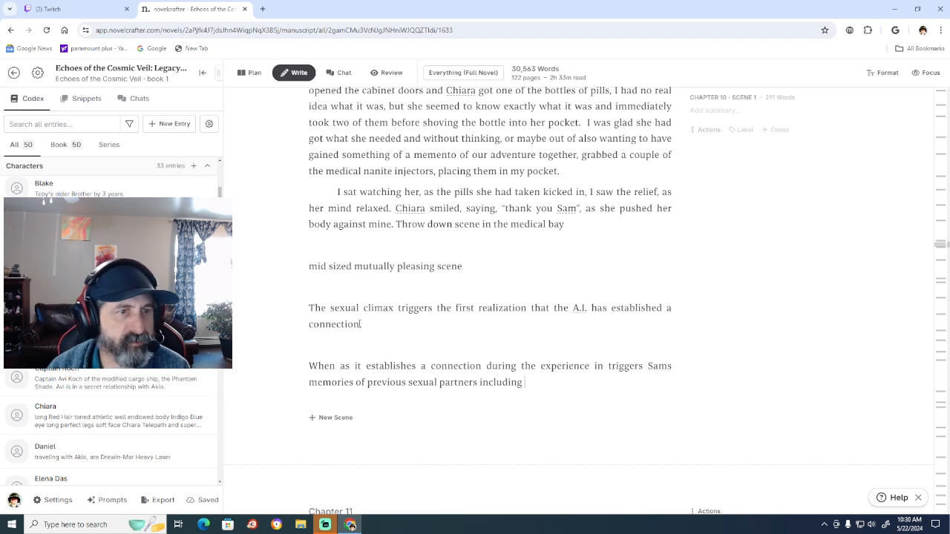
{"action": "left_click", "coordinate": [361, 324]}
{"action": "type", "text": "."}
Look through the codex character entries and continue the memories note at the end of Chapter 10 with "Elena,".
{"action": "scroll", "coordinate": [149, 375], "scroll_direction": "up", "scroll_amount": 5}
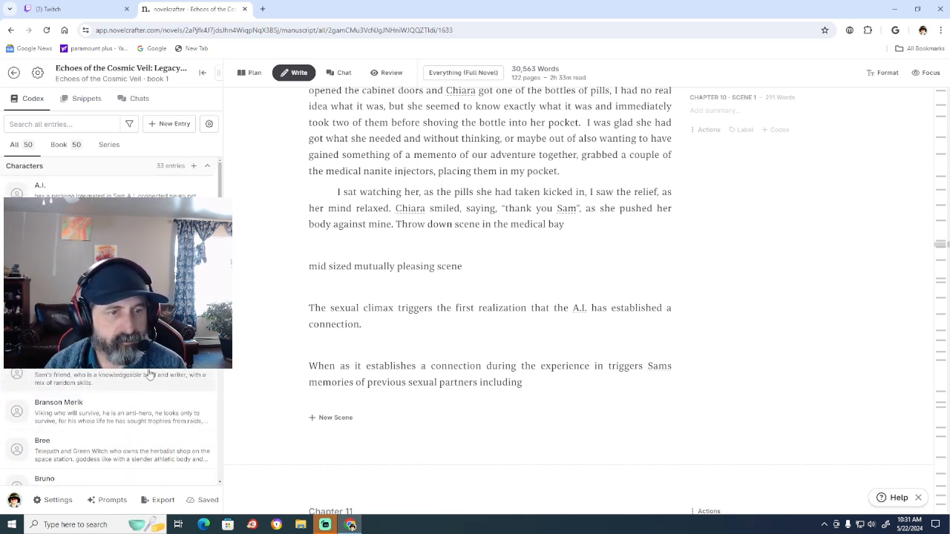
{"action": "scroll", "coordinate": [149, 374], "scroll_direction": "down", "scroll_amount": 3}
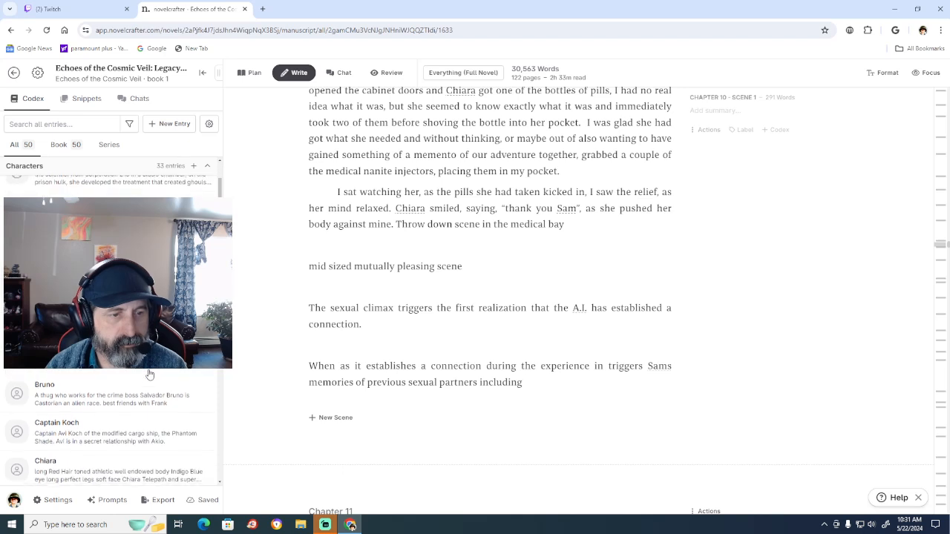
{"action": "scroll", "coordinate": [149, 374], "scroll_direction": "down", "scroll_amount": 3}
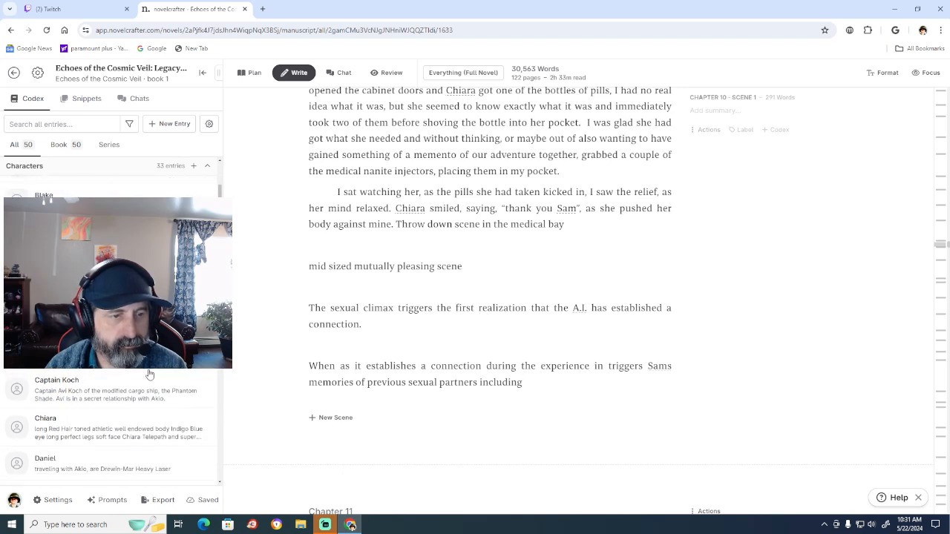
{"action": "scroll", "coordinate": [149, 374], "scroll_direction": "down", "scroll_amount": 2}
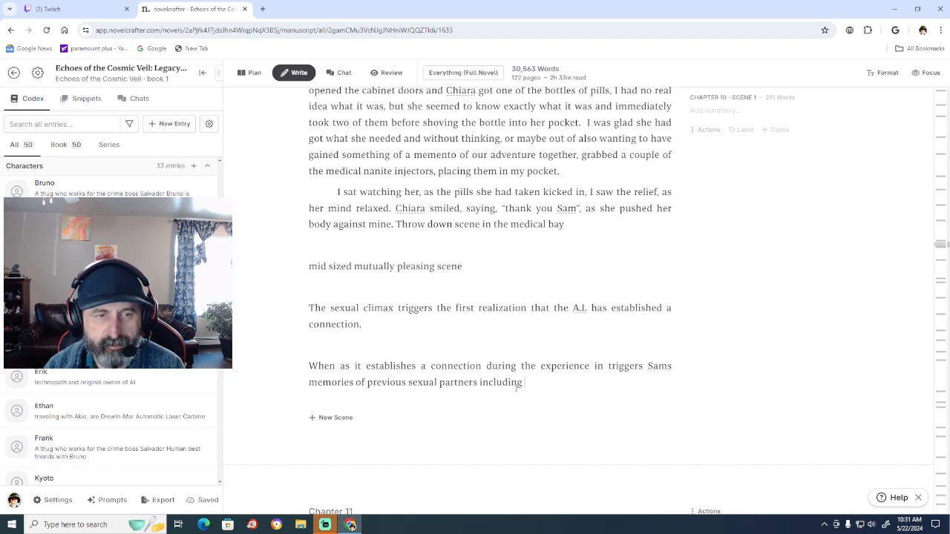
{"action": "type", "text": "E"}
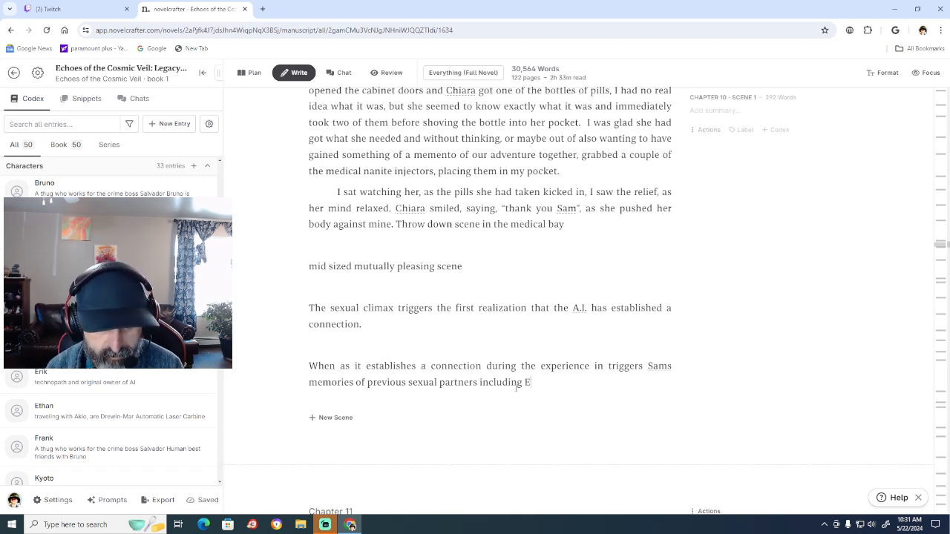
{"action": "type", "text": "lena"}
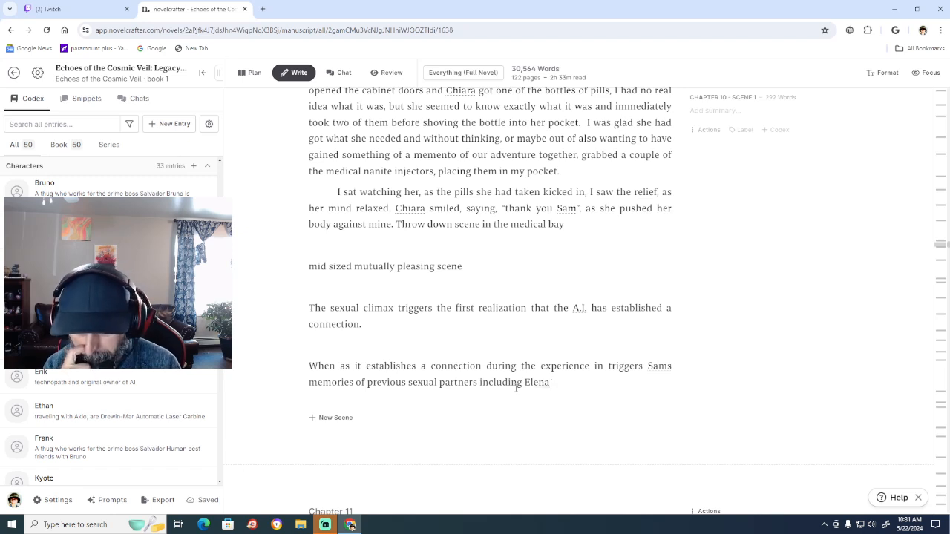
{"action": "type", "text": ", "}
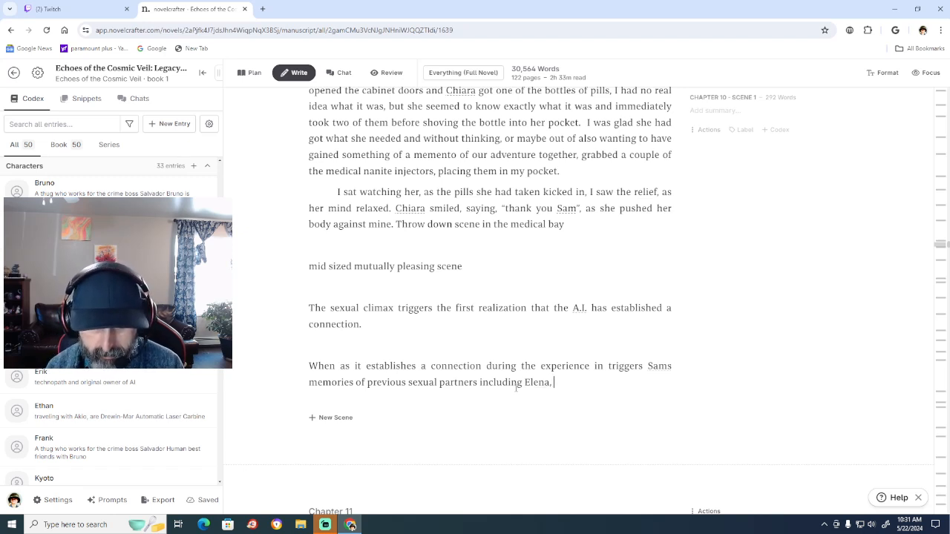
{"action": "type", "text": "and"}
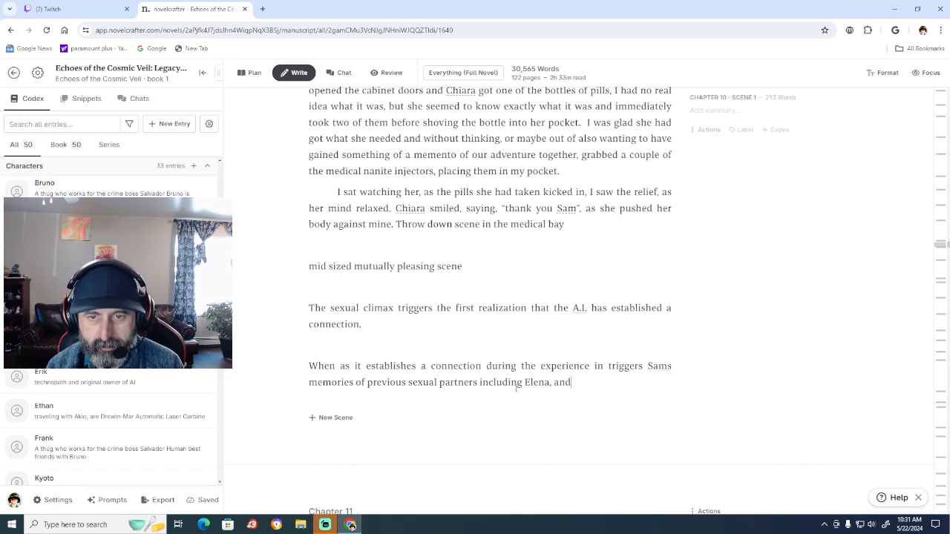
{"action": "type", "text": " he even h"}
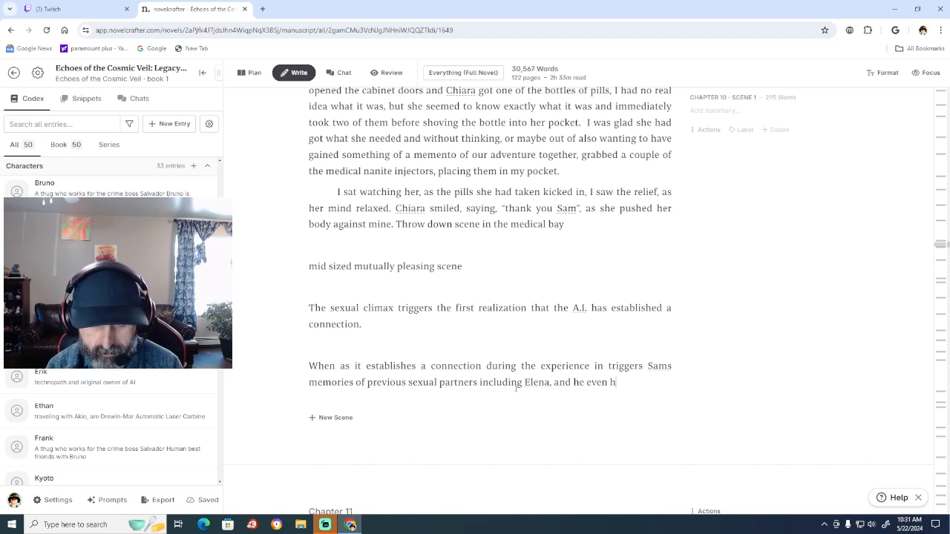
{"action": "type", "text": "as flqsa"}
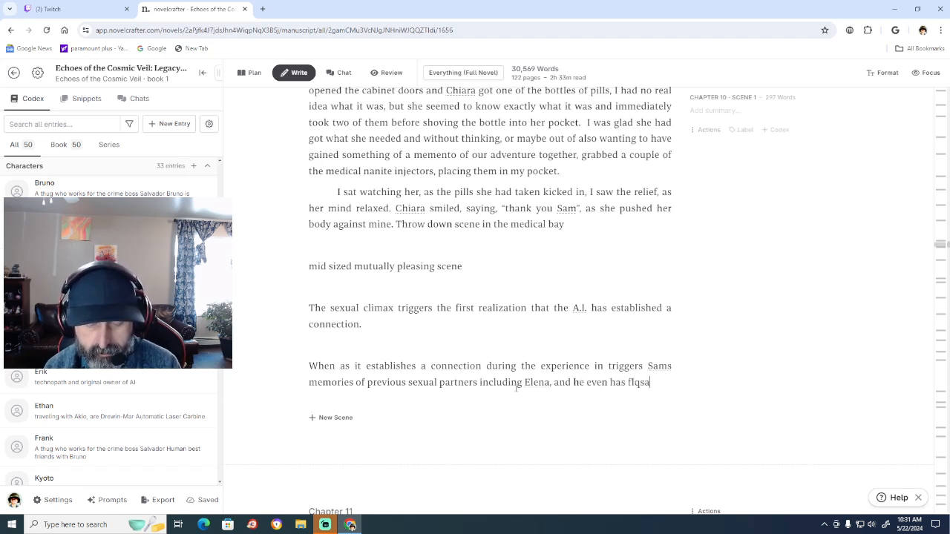
Continue the note after "Elena," with "and he even has flashes".
{"action": "key", "text": "BackSpace"}
{"action": "key", "text": "BackSpace"}
{"action": "key", "text": "BackSpace"}
{"action": "type", "text": "ashed"}
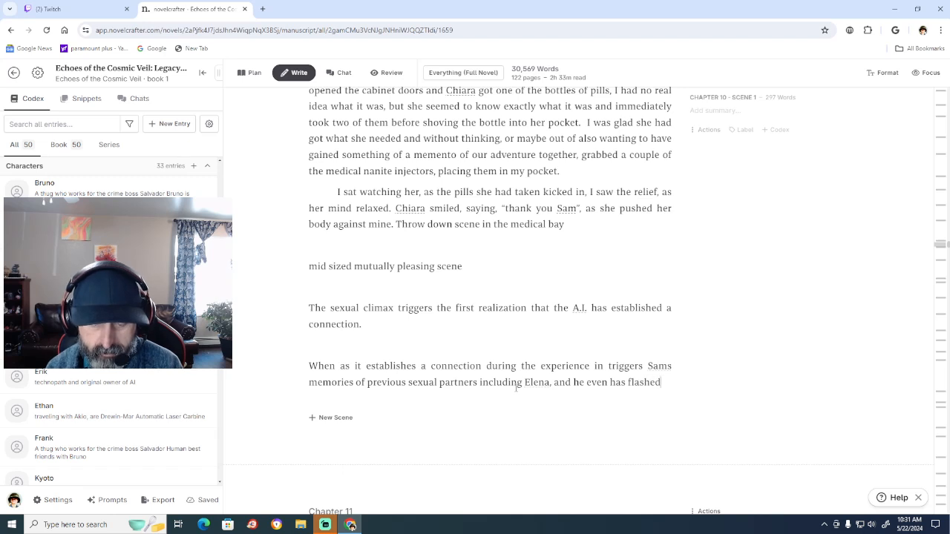
{"action": "key", "text": "BackSpace"}
{"action": "type", "text": "s"}
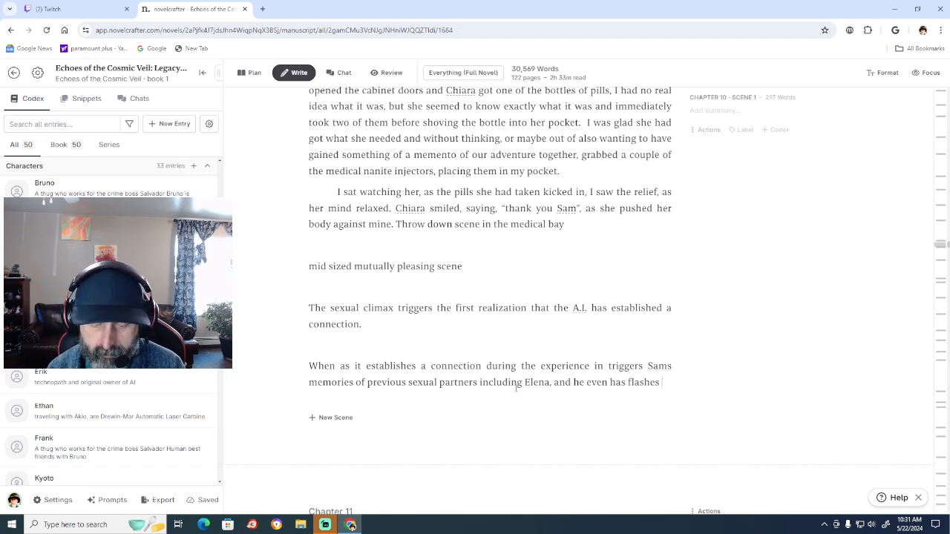
{"action": "type", "text": " of mem"}
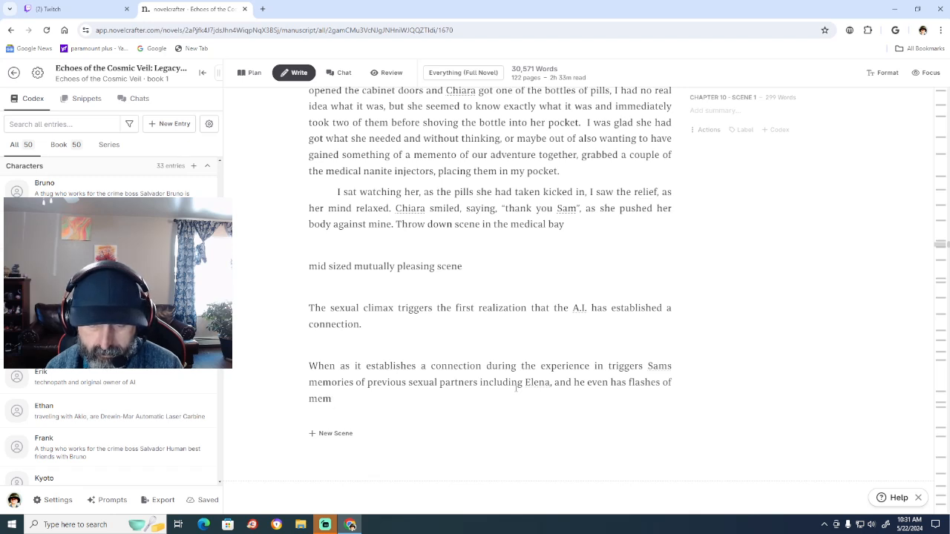
{"action": "type", "text": "mories"}
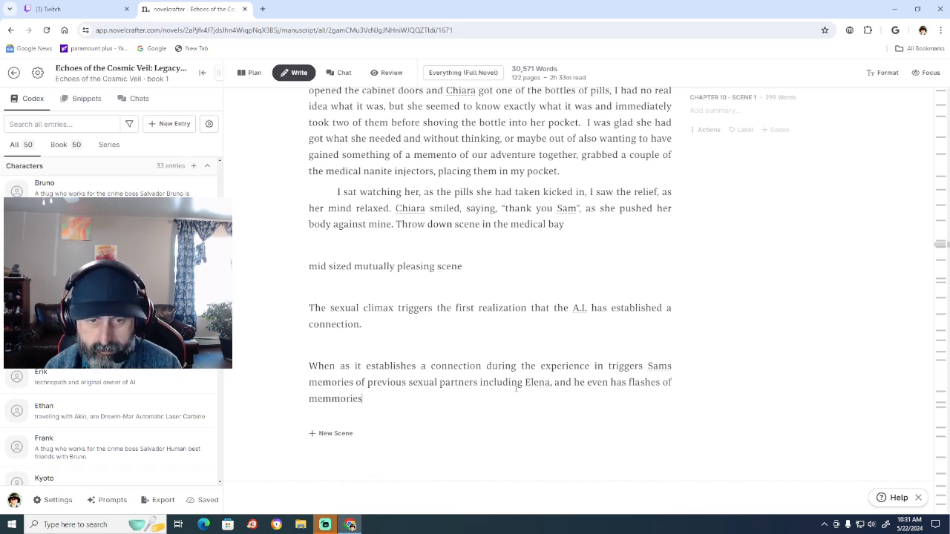
Add "of memories" after "flashes" in the note, correcting the misspelled word with the suggested spelling "memories".
{"action": "key", "text": "BackSpace"}
{"action": "key", "text": "BackSpace"}
{"action": "key", "text": "BackSpace"}
{"action": "key", "text": "BackSpace"}
{"action": "key", "text": "BackSpace"}
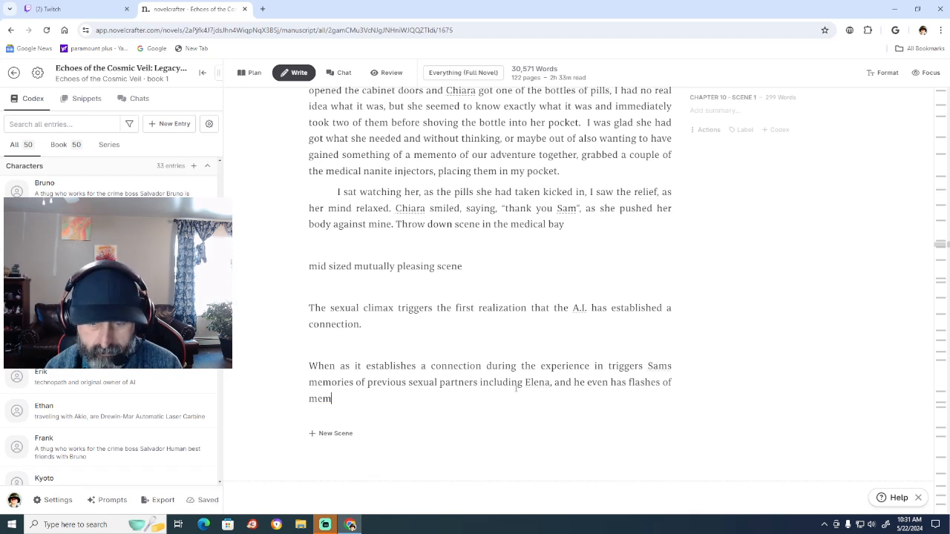
{"action": "key", "text": "BackSpace"}
{"action": "type", "text": "omories"}
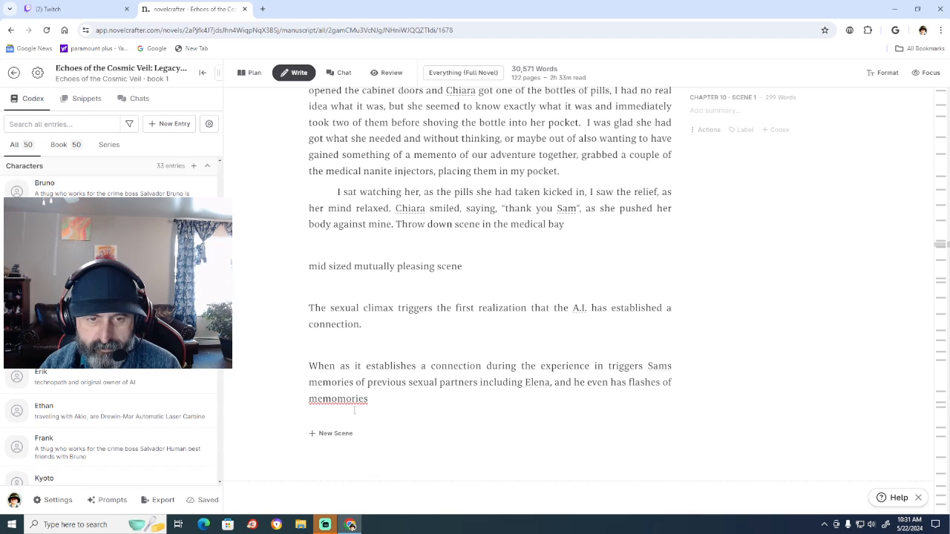
{"action": "right_click", "coordinate": [348, 399]}
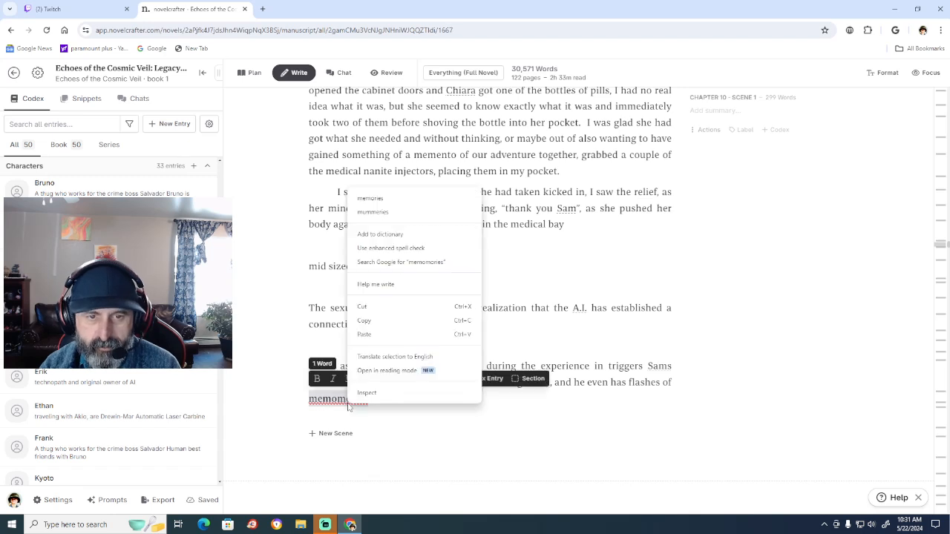
{"action": "left_click", "coordinate": [378, 199]}
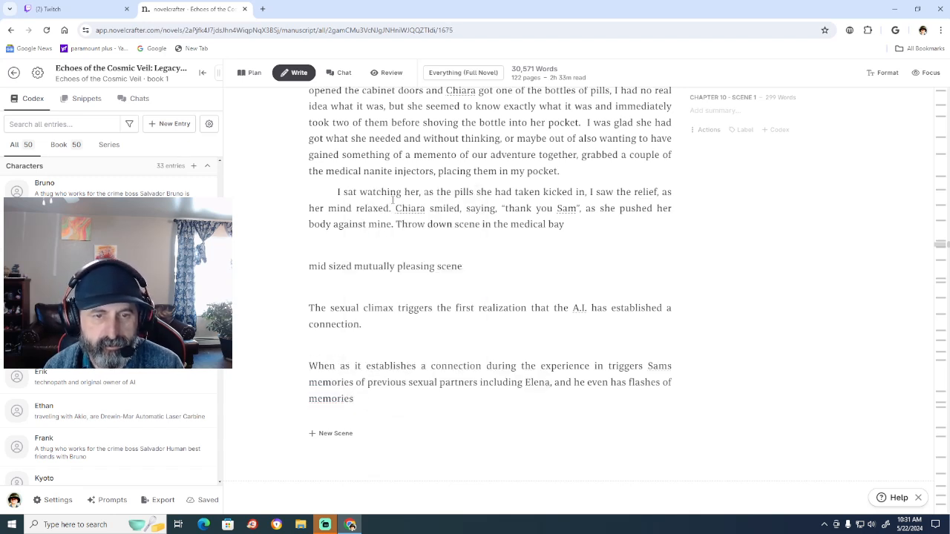
Check the codex character entries for a name and finish the note's sentence with "from Amelia.".
{"action": "type", "text": "from"}
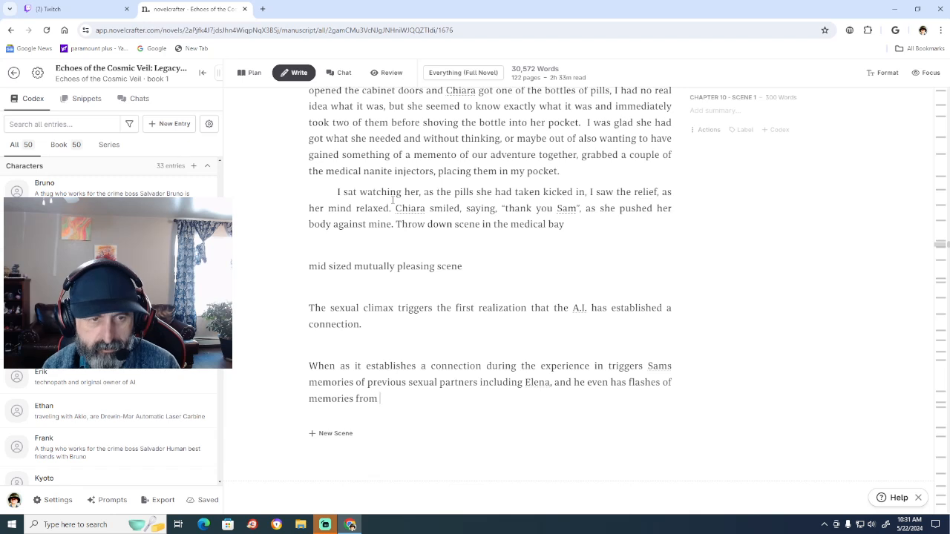
{"action": "scroll", "coordinate": [111, 296], "scroll_direction": "up", "scroll_amount": 3}
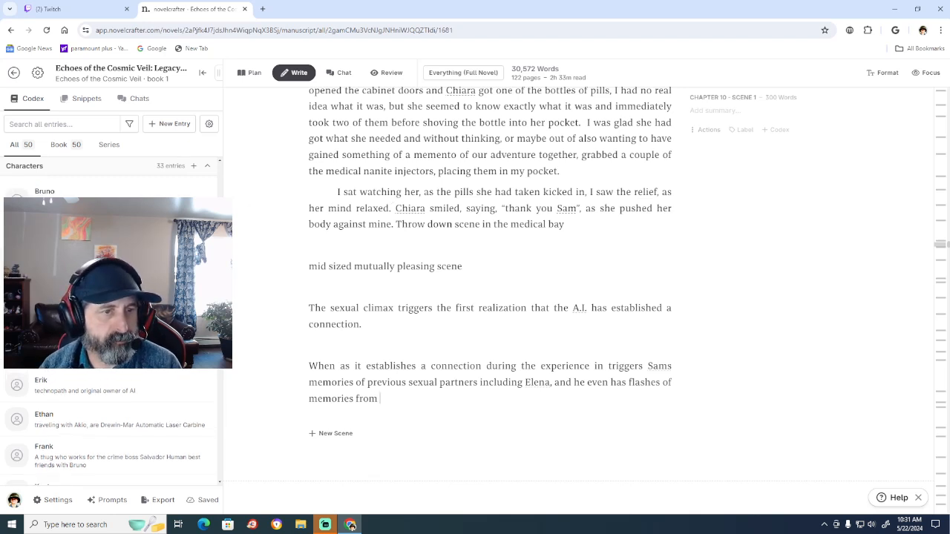
{"action": "scroll", "coordinate": [111, 334], "scroll_direction": "up", "scroll_amount": 3}
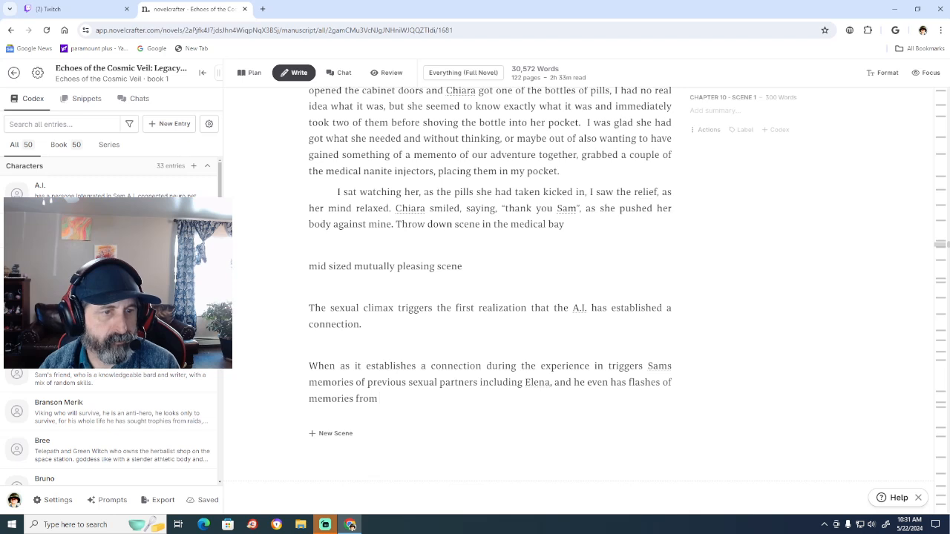
{"action": "scroll", "coordinate": [111, 319], "scroll_direction": "down", "scroll_amount": 2}
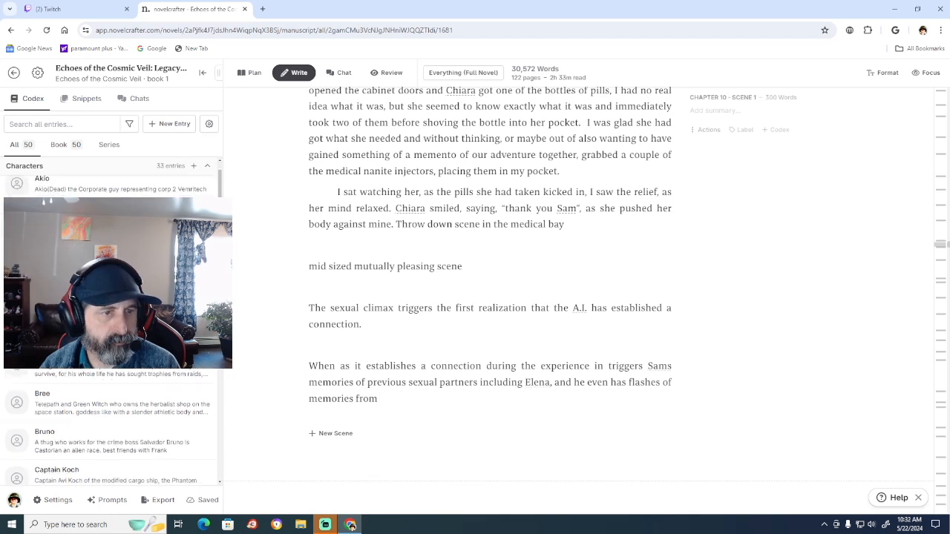
{"action": "scroll", "coordinate": [111, 320], "scroll_direction": "up", "scroll_amount": 2}
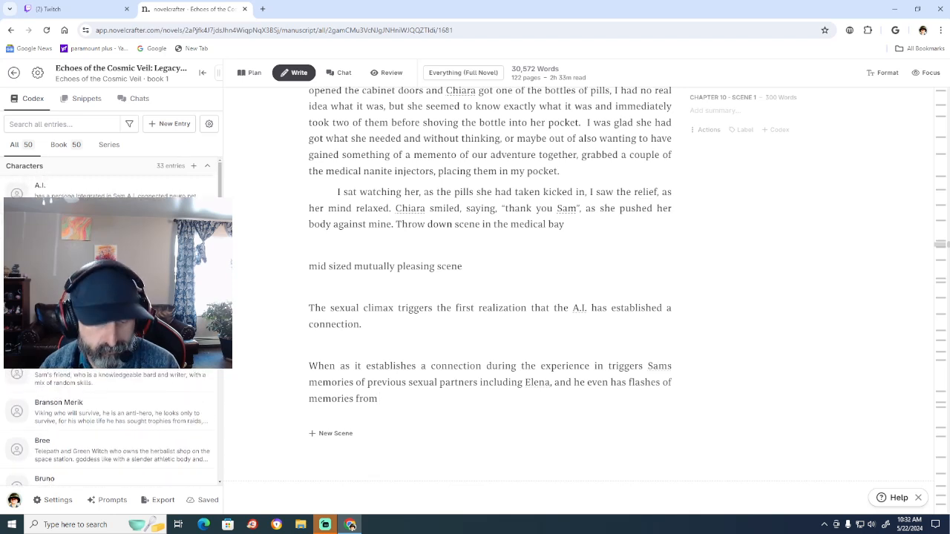
{"action": "type", "text": "A"}
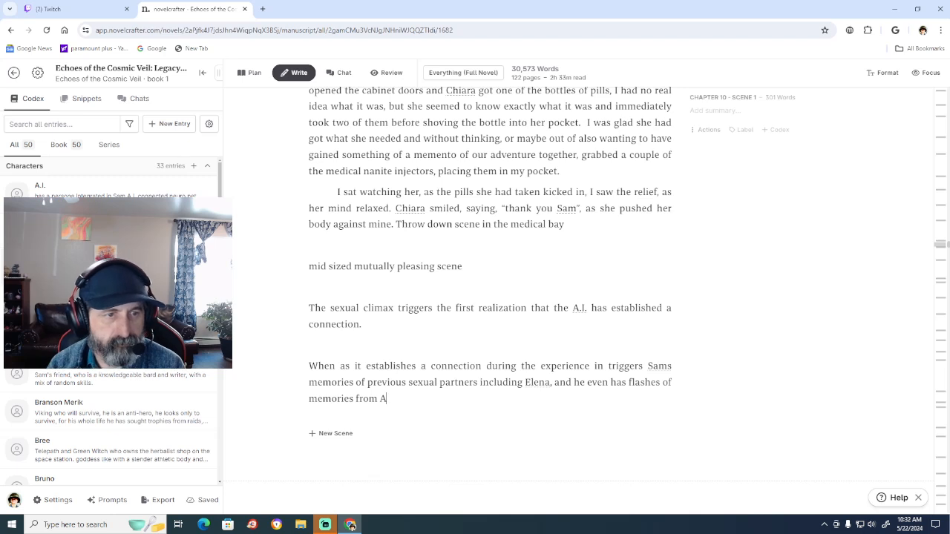
{"action": "type", "text": "melia."}
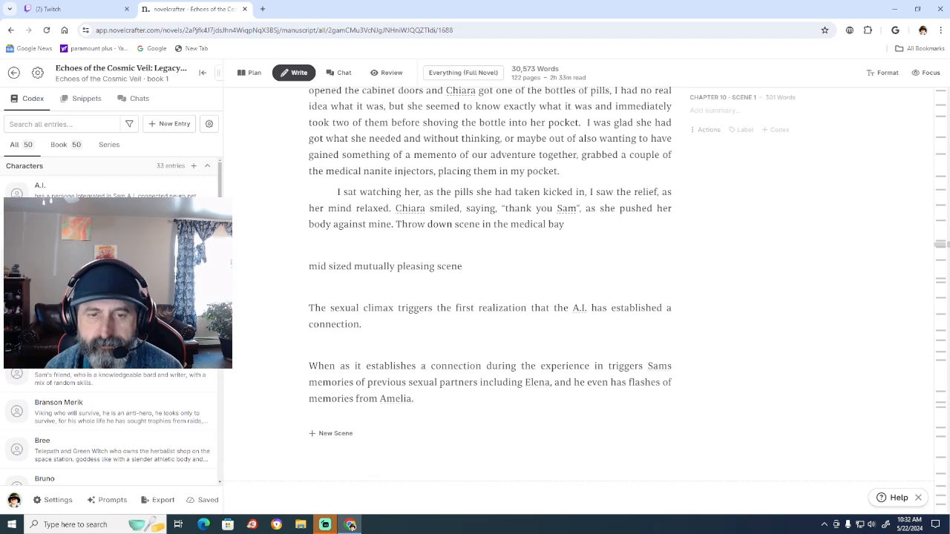
Start a new note paragraph below the Amelia sentence at the end of Chapter 10 with "These flashes".
{"action": "key", "text": "Return"}
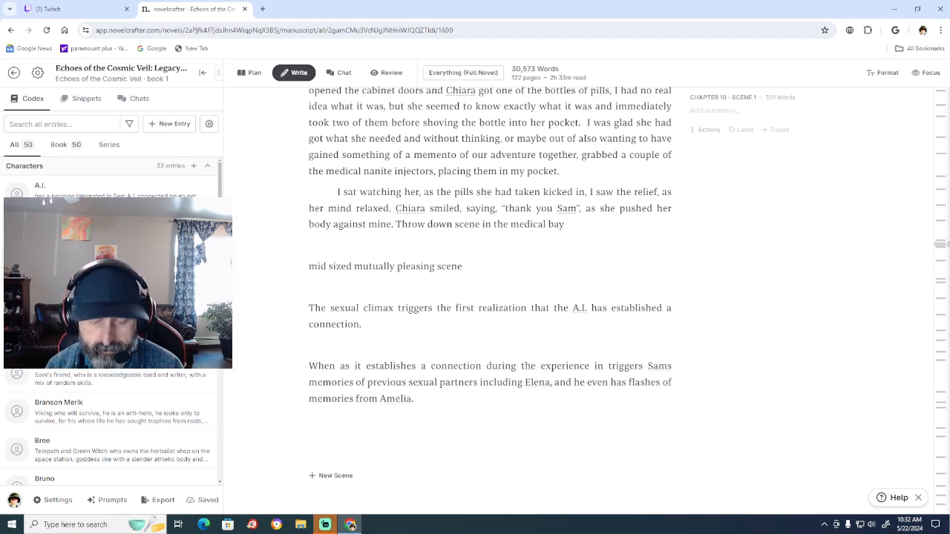
{"action": "key", "text": "Caps_Lock"}
{"action": "key", "text": "Caps_Lock"}
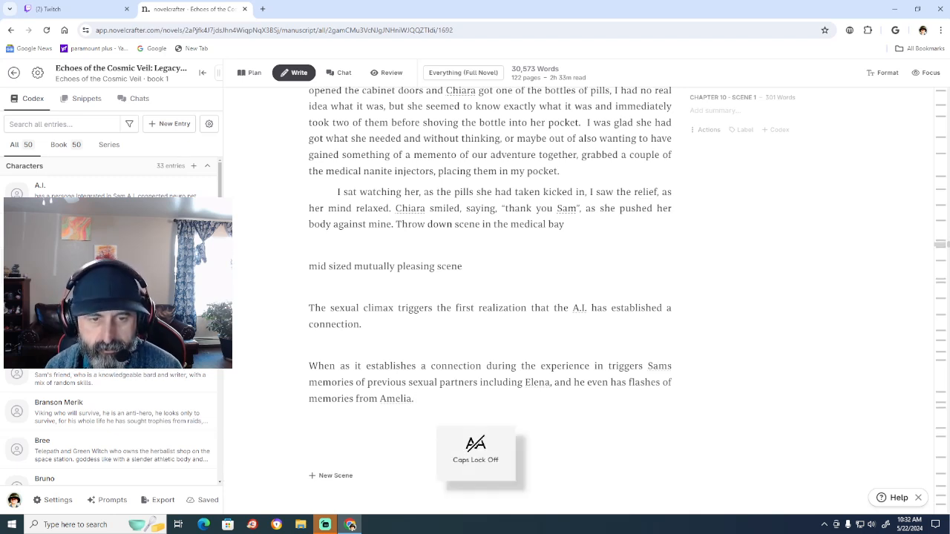
{"action": "key", "text": "Caps_Lock"}
{"action": "key", "text": "Caps_Lock"}
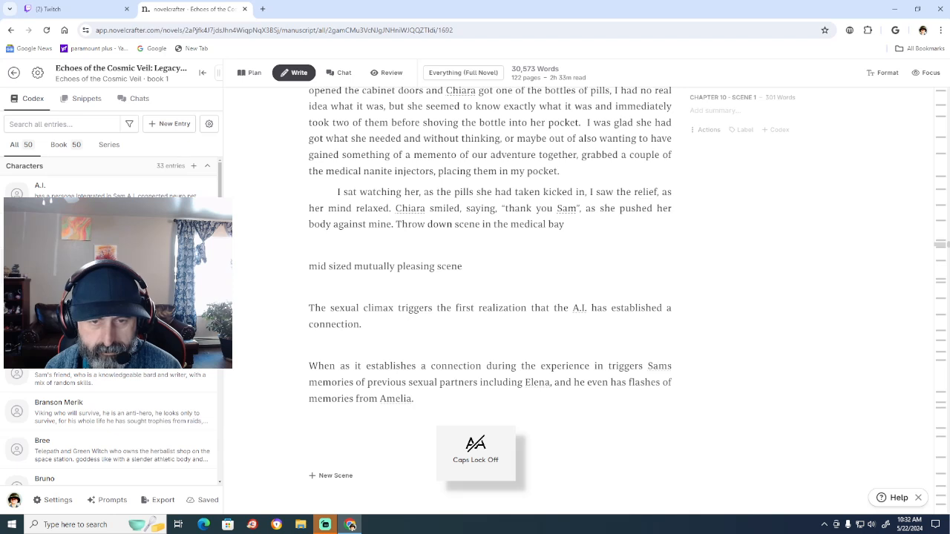
{"action": "key", "text": "Caps_Lock"}
{"action": "key", "text": "Caps_Lock"}
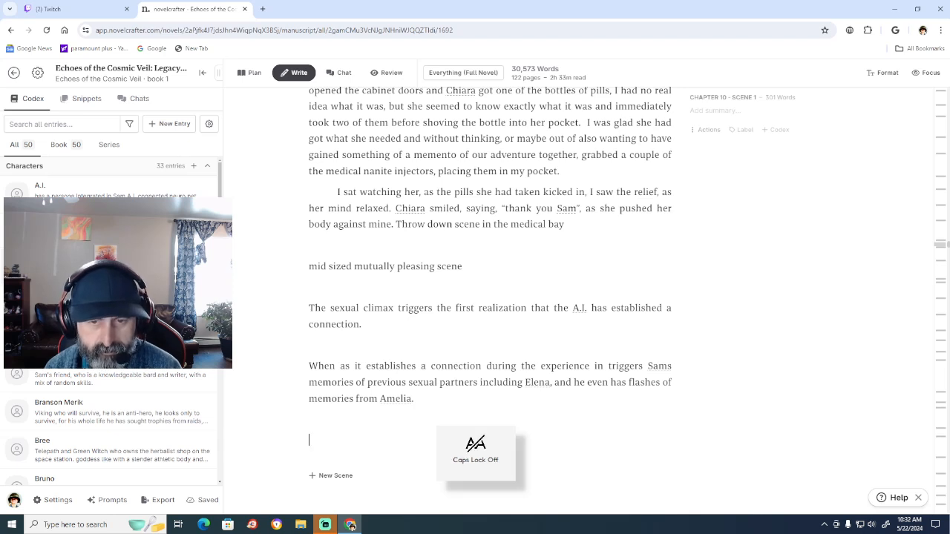
{"action": "type", "text": "These "}
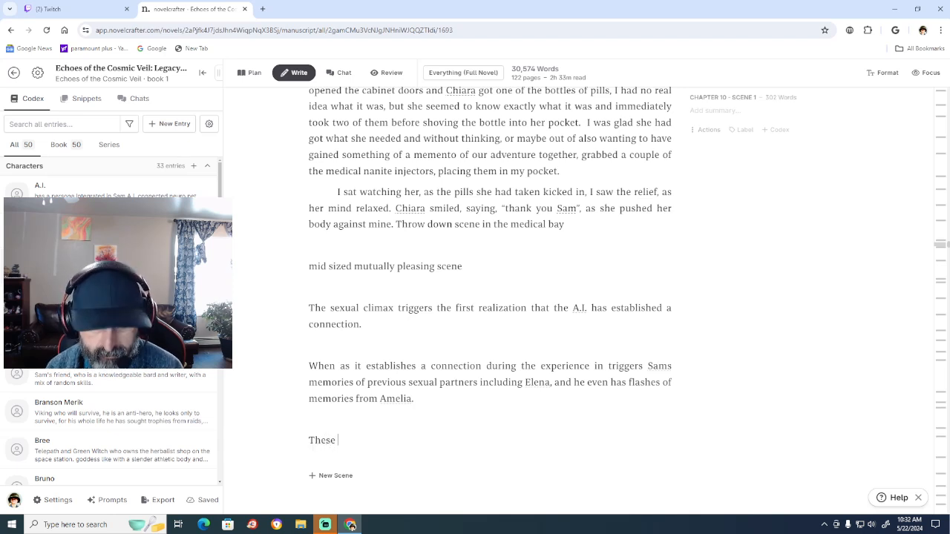
{"action": "type", "text": "flased"}
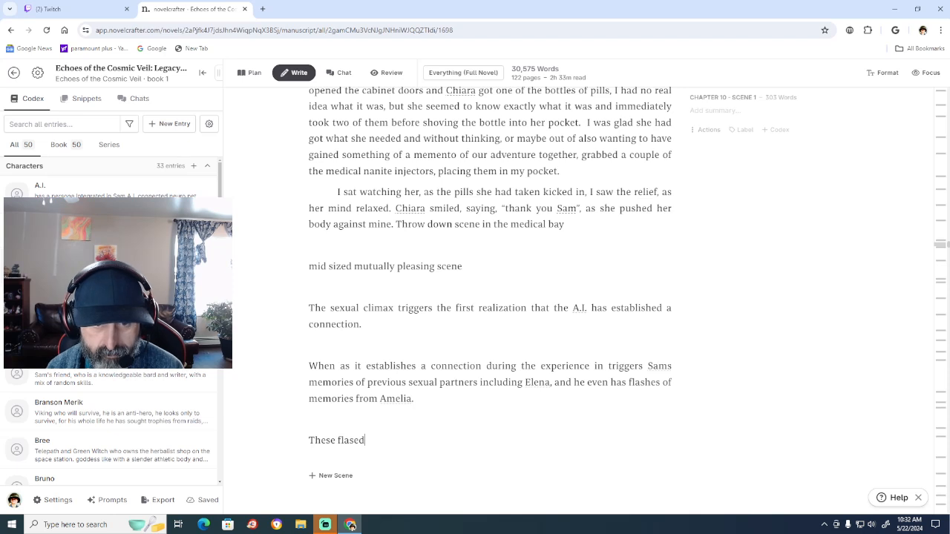
{"action": "key", "text": "BackSpace"}
{"action": "type", "text": "s"}
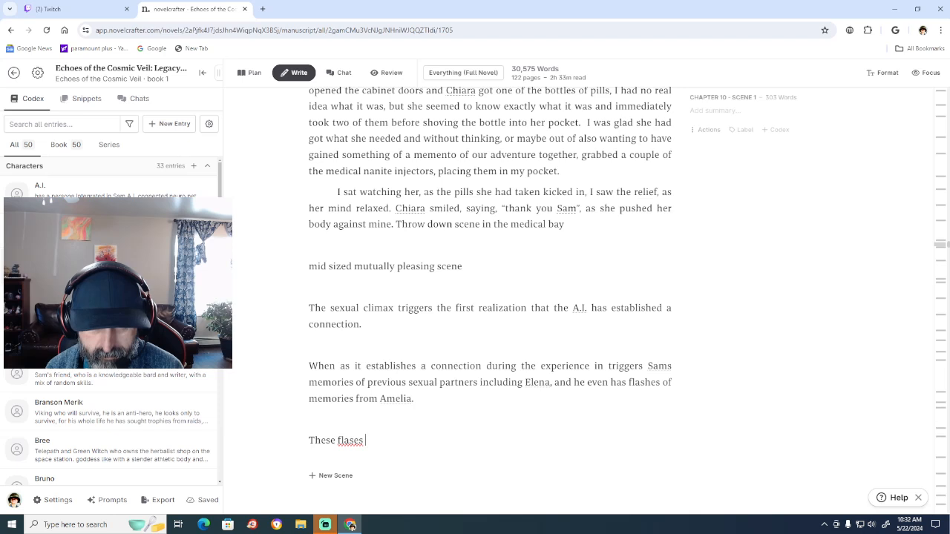
{"action": "key", "text": "BackSpace"}
{"action": "key", "text": "BackSpace"}
{"action": "key", "text": "BackSpace"}
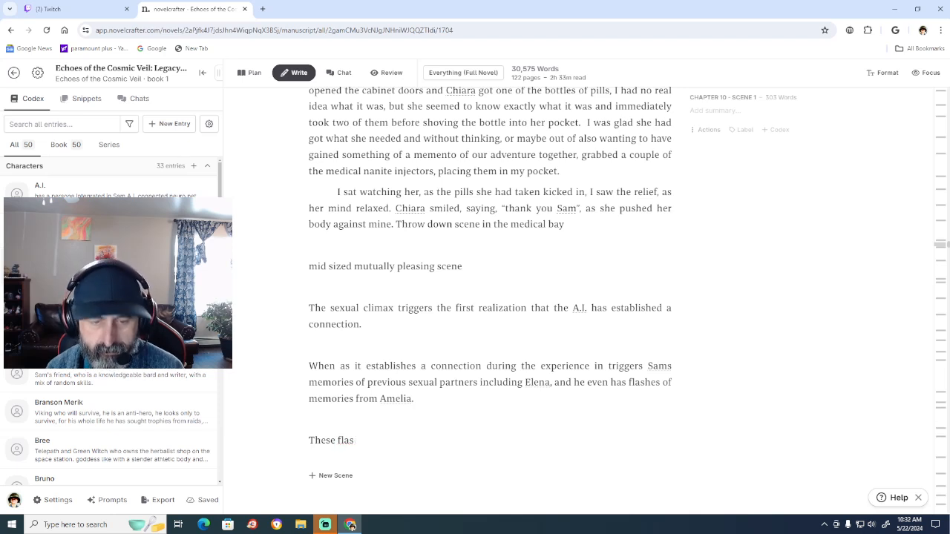
{"action": "type", "text": "hes"}
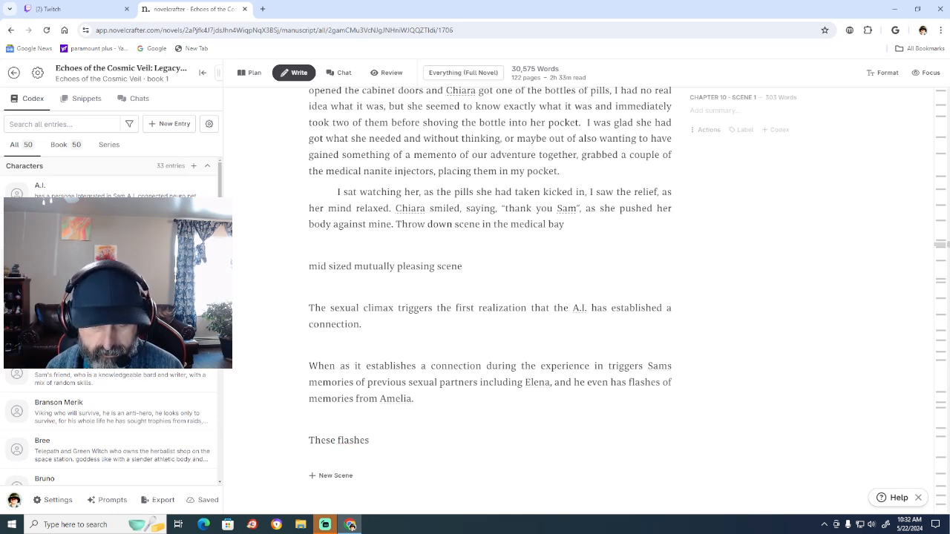
{"action": "type", "text": " become s"}
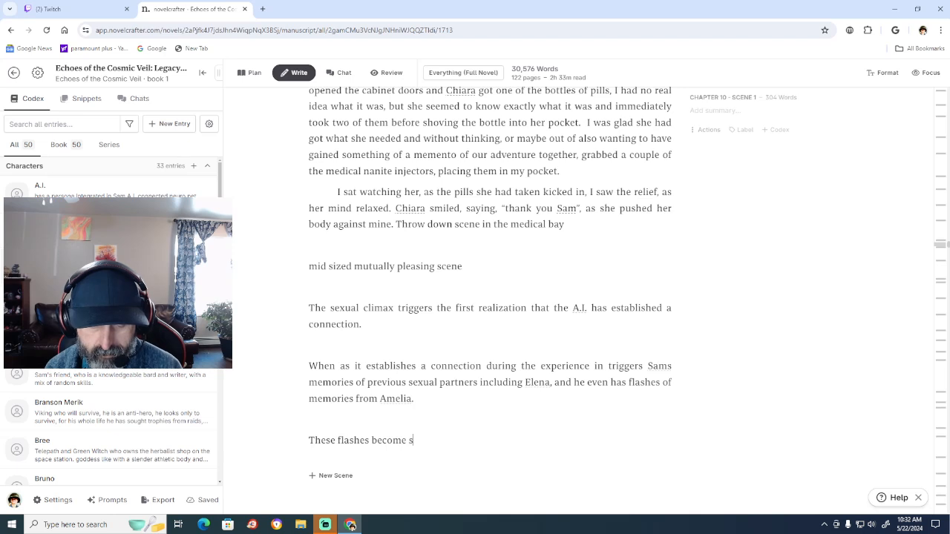
{"action": "type", "text": "trong"}
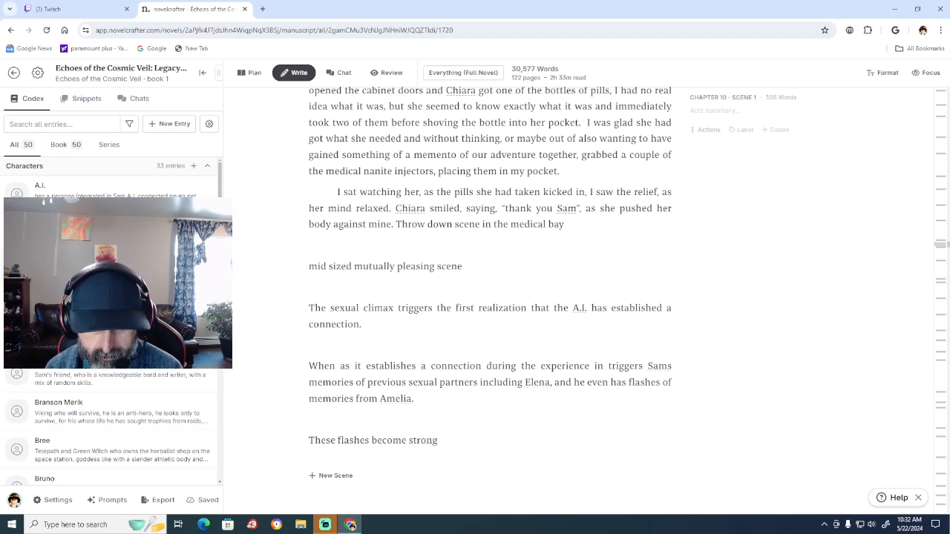
{"action": "type", "text": " images "}
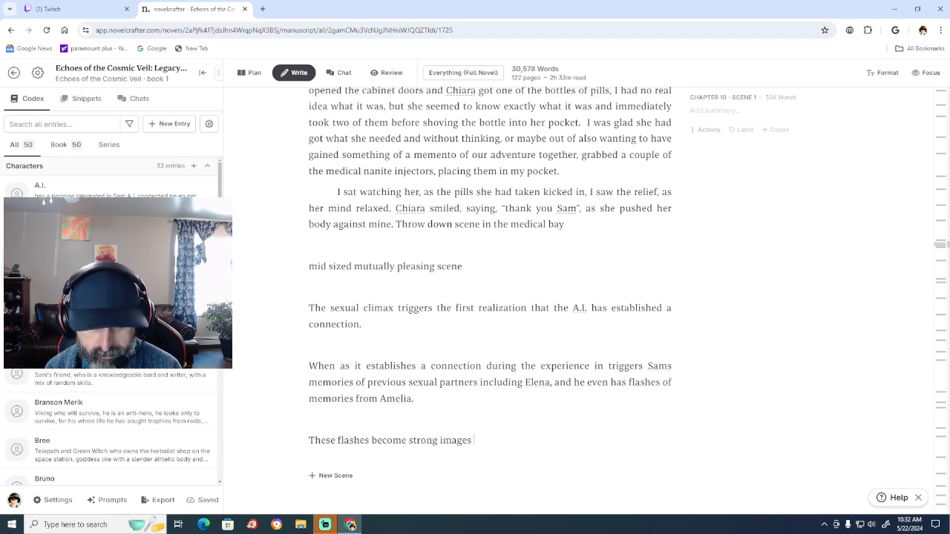
{"action": "type", "text": "in Sams m"}
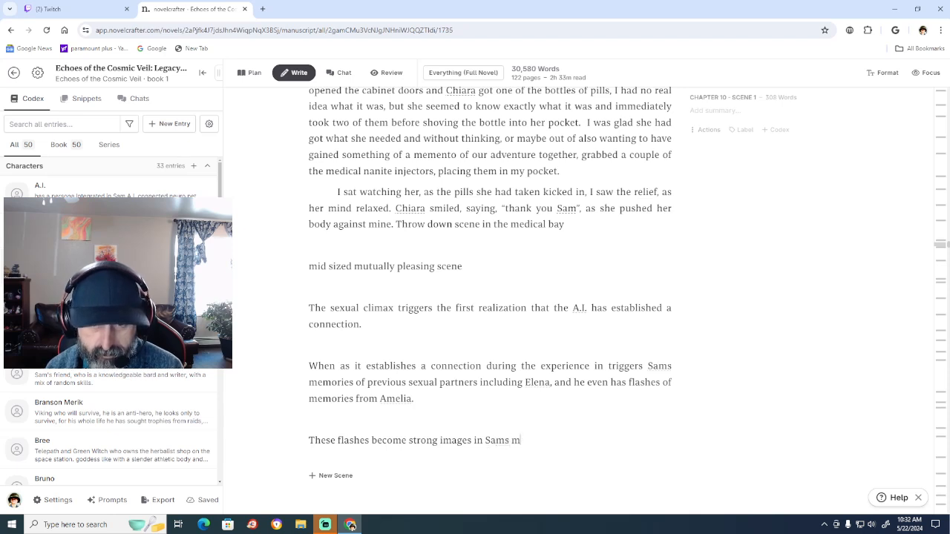
Continue the new note after "These flashes" with "become strong images in Sam's mind and".
{"action": "key", "text": "BackSpace"}
{"action": "key", "text": "BackSpace"}
{"action": "key", "text": "BackSpace"}
{"action": "type", "text": "'s"}
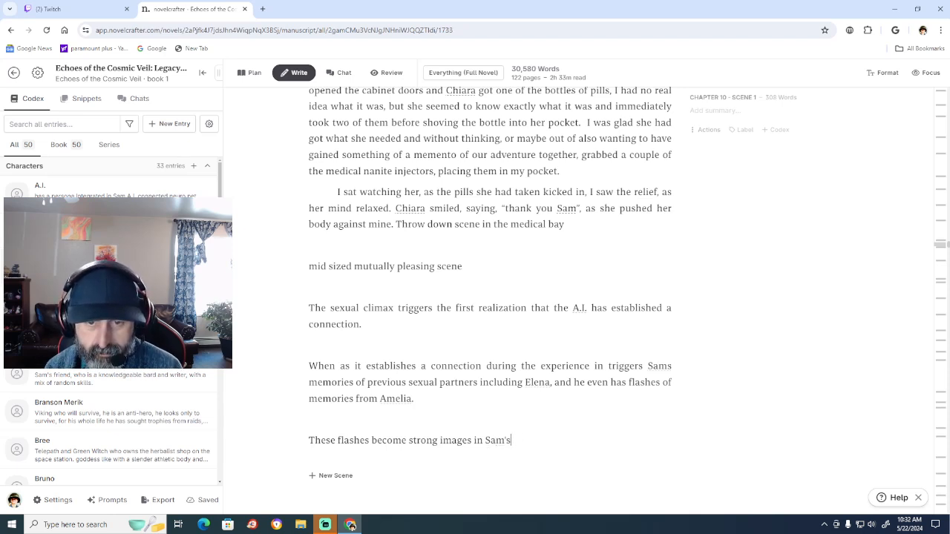
{"action": "type", "text": " mind and "}
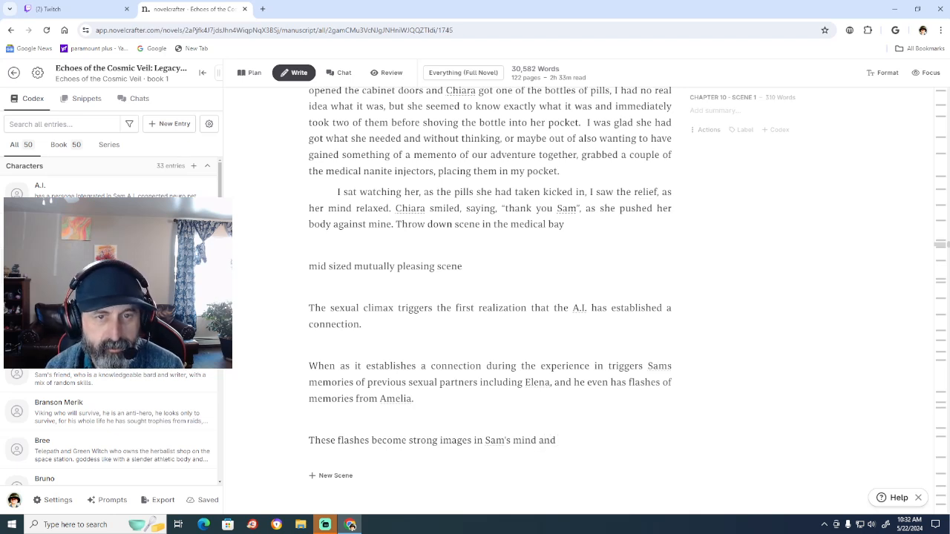
{"action": "type", "text": "Ch"}
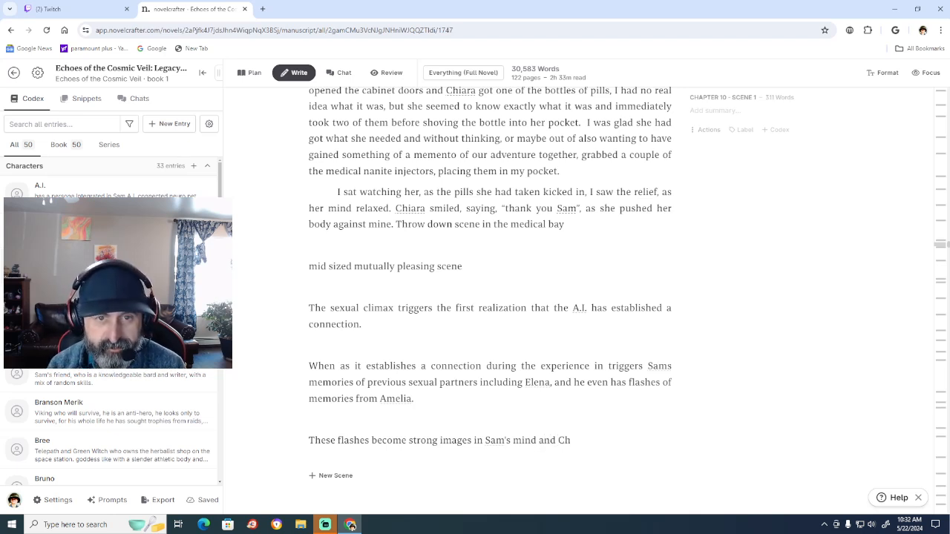
{"action": "type", "text": "iara"}
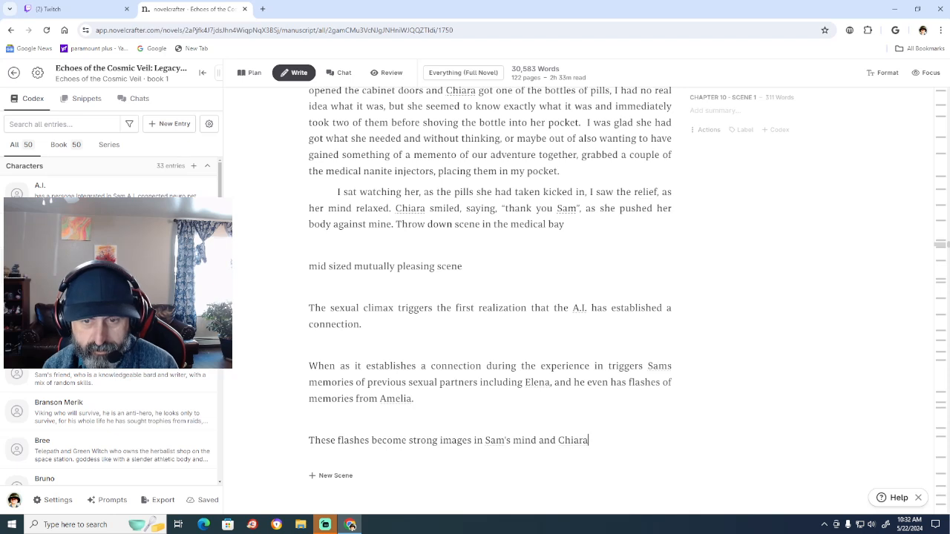
{"action": "type", "text": " see"}
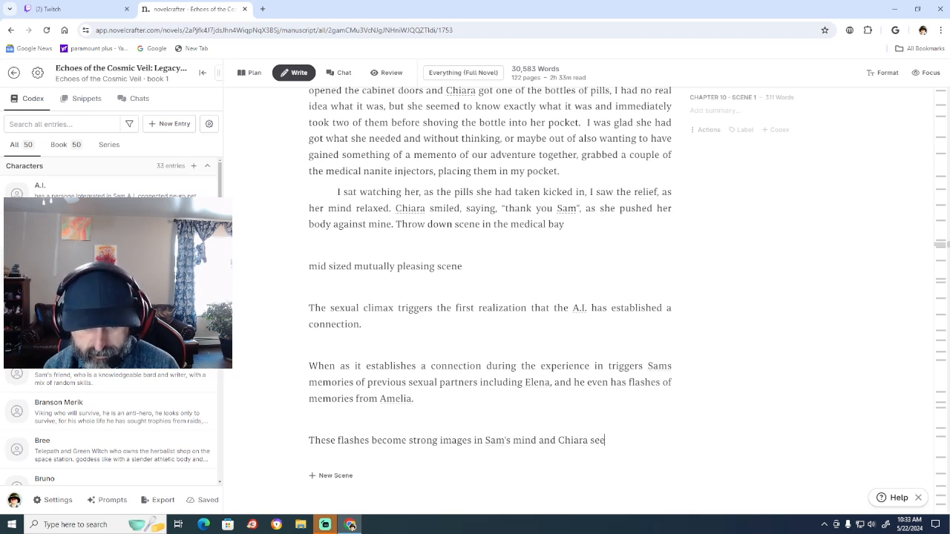
{"action": "type", "text": "s them"}
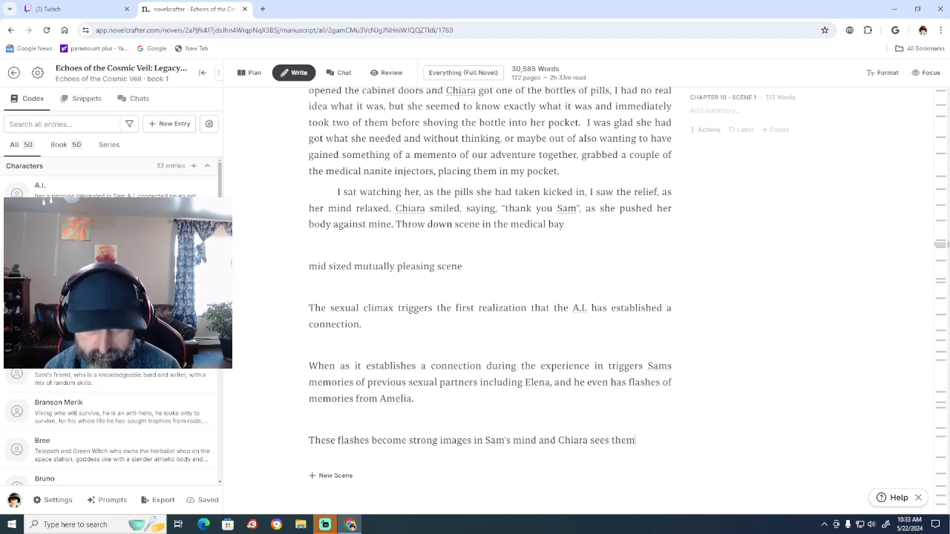
{"action": "type", "text": "."}
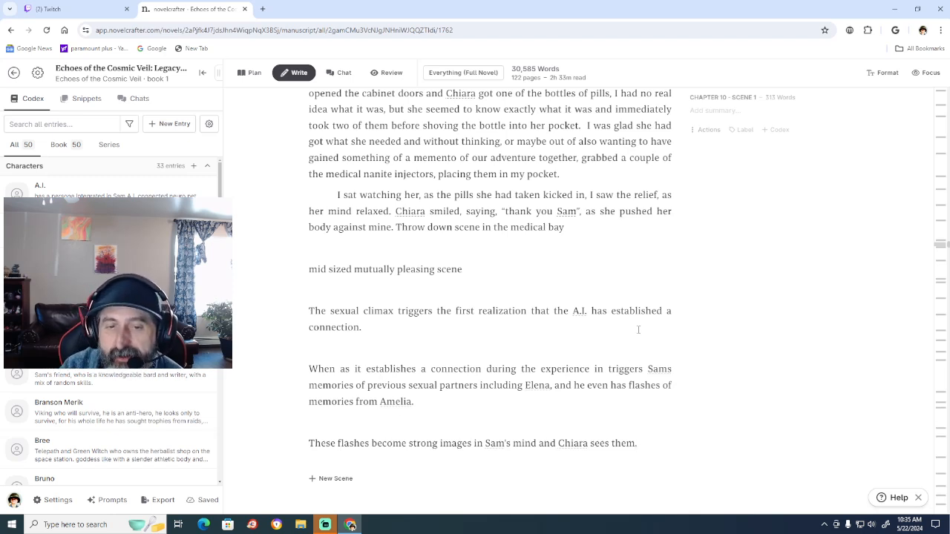
Review the transition into Chapter 11 and add a separate note reading "Is upset" at the end of Chapter 10.
{"action": "scroll", "coordinate": [428, 403], "scroll_direction": "down", "scroll_amount": 5}
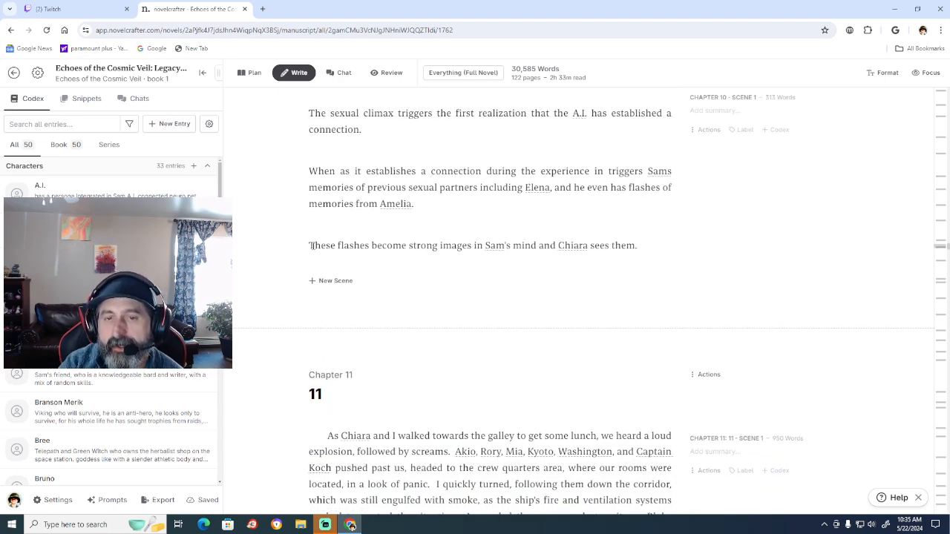
{"action": "scroll", "coordinate": [311, 251], "scroll_direction": "up", "scroll_amount": 1}
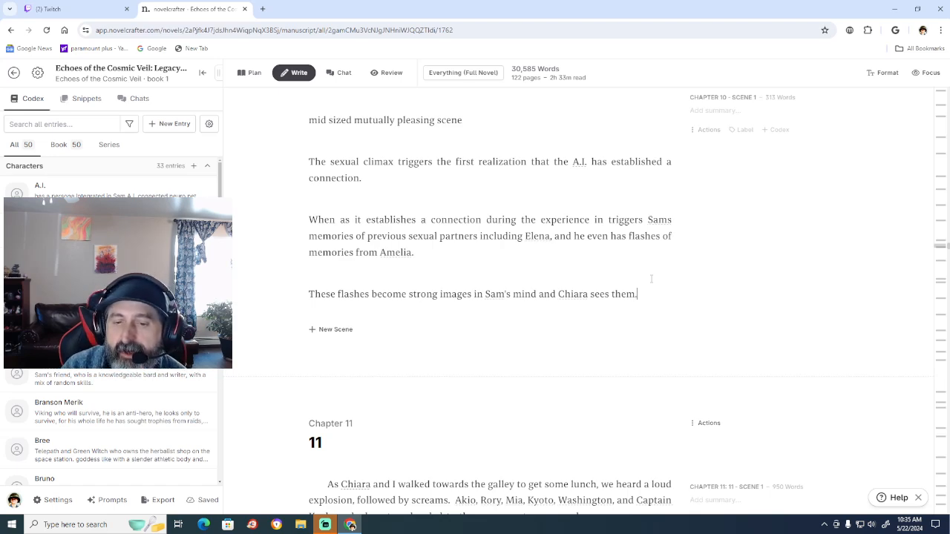
{"action": "scroll", "coordinate": [652, 279], "scroll_direction": "down", "scroll_amount": 2}
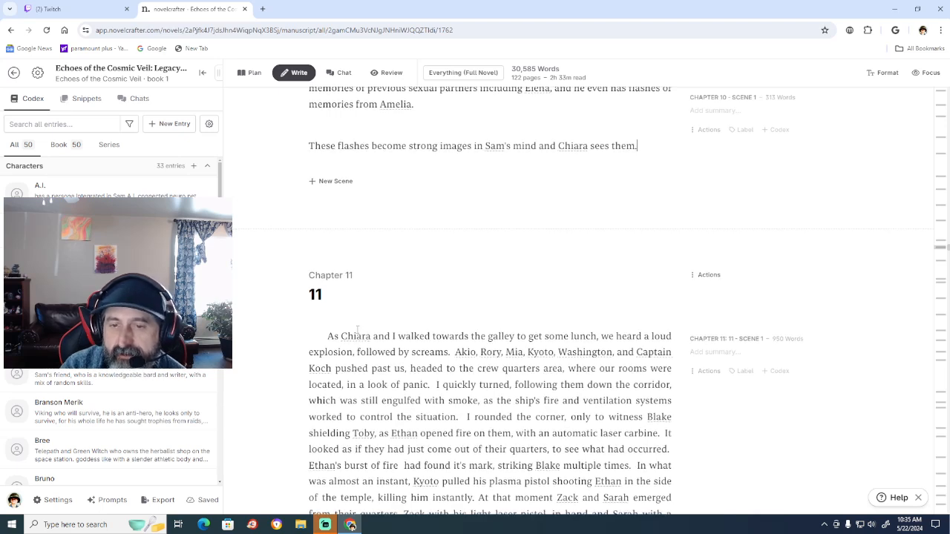
{"action": "scroll", "coordinate": [357, 329], "scroll_direction": "down", "scroll_amount": 1}
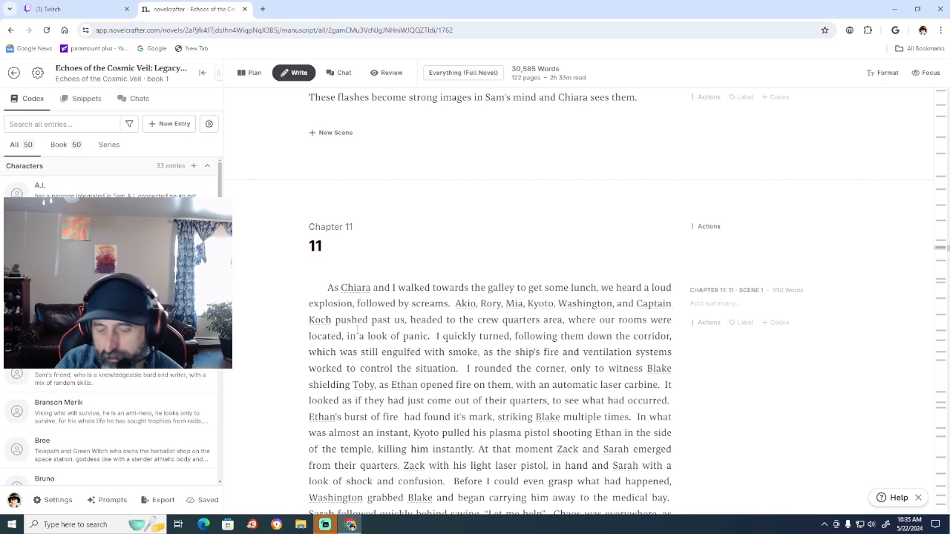
{"action": "scroll", "coordinate": [357, 329], "scroll_direction": "up", "scroll_amount": 4}
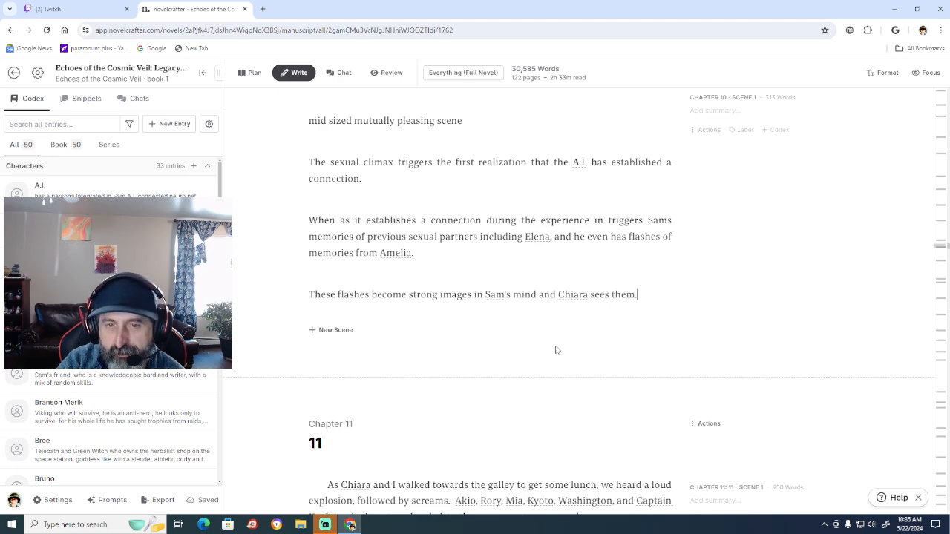
{"action": "scroll", "coordinate": [556, 349], "scroll_direction": "down", "scroll_amount": 2}
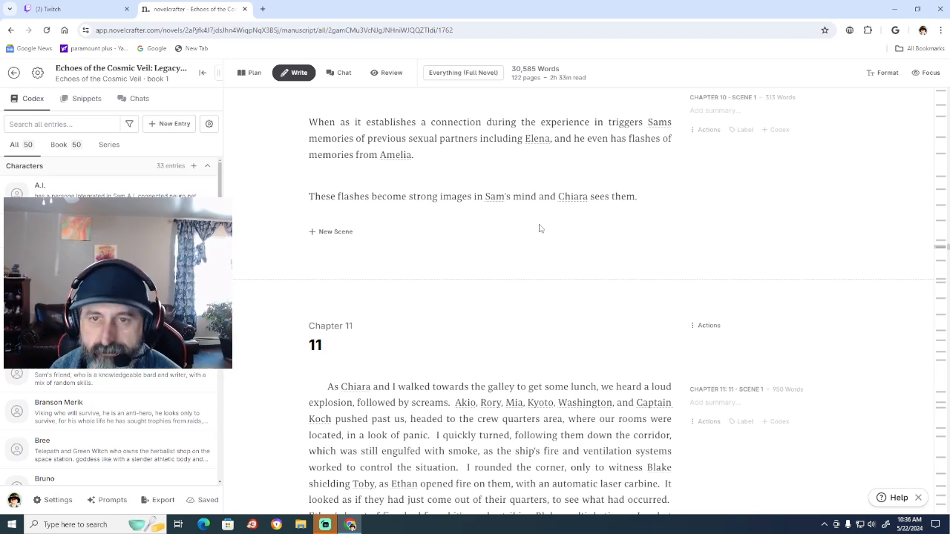
{"action": "key", "text": "Return"}
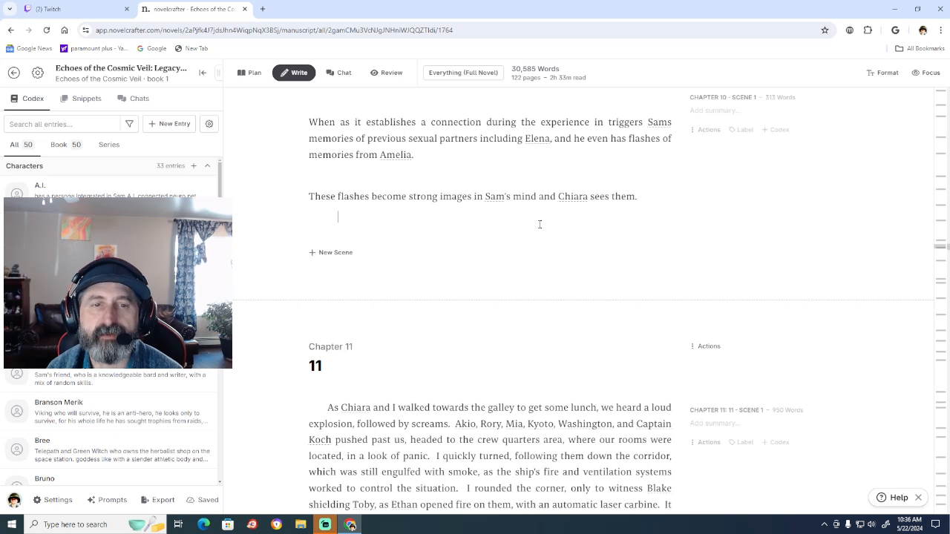
{"action": "key", "text": "Return"}
{"action": "type", "text": "Is upset"}
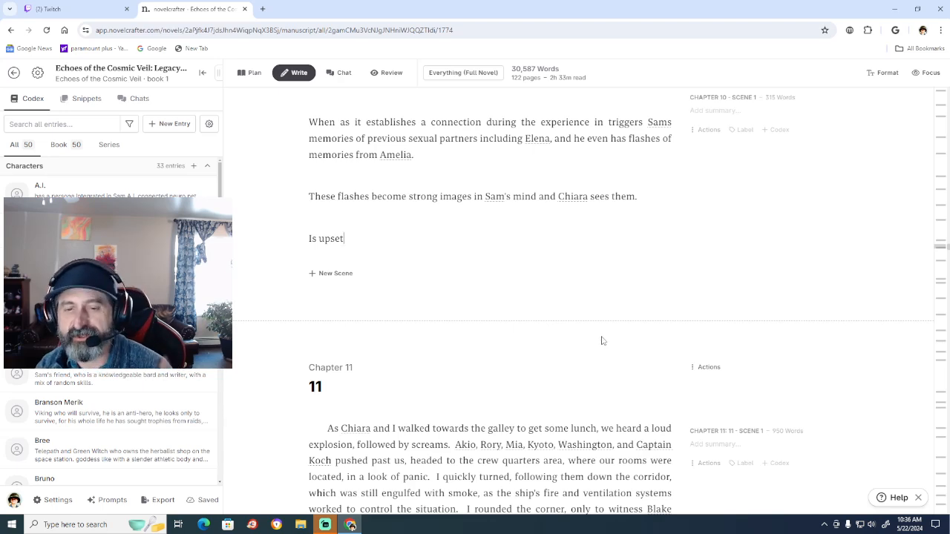
Reread the plot notes at the end of Chapter 10 and examine the opening paragraphs of Chapter 11.
{"action": "scroll", "coordinate": [600, 340], "scroll_direction": "down", "scroll_amount": 2}
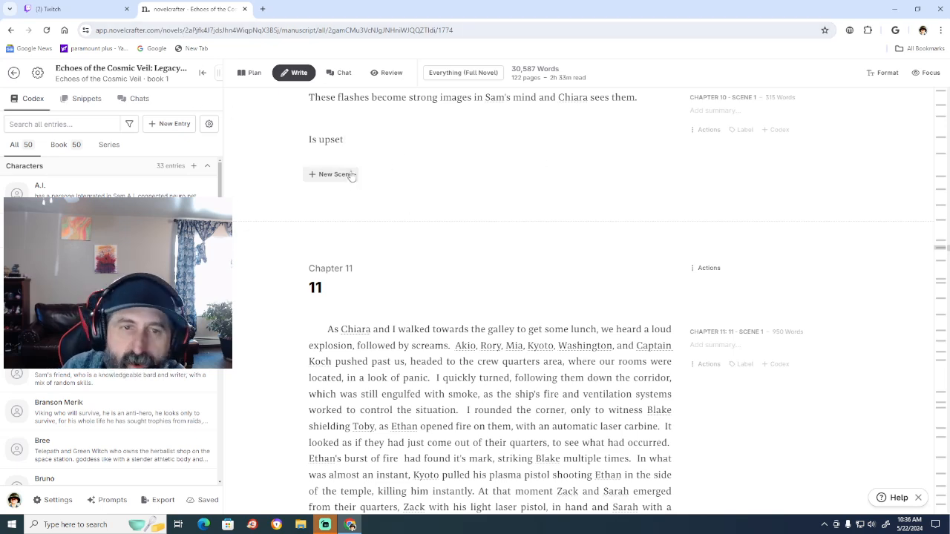
{"action": "scroll", "coordinate": [465, 226], "scroll_direction": "up", "scroll_amount": 4}
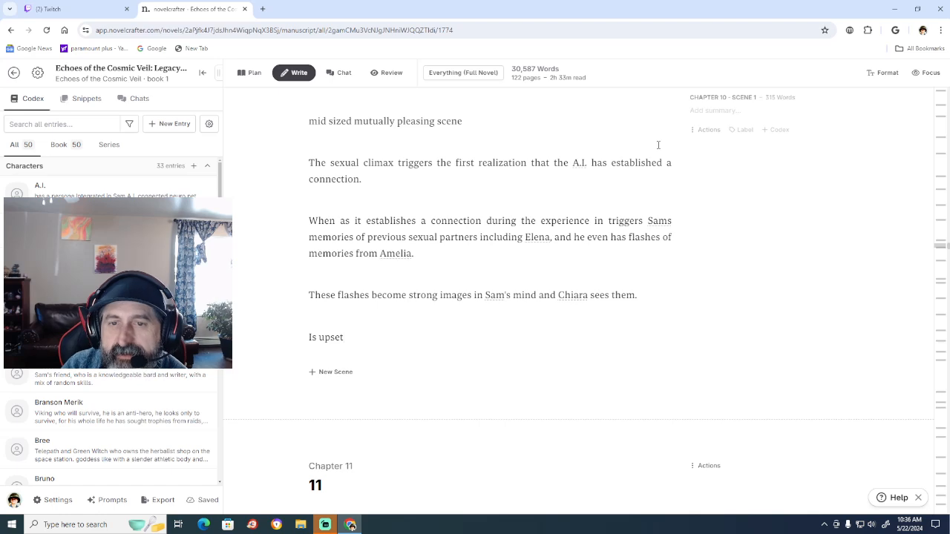
{"action": "scroll", "coordinate": [535, 308], "scroll_direction": "up", "scroll_amount": 4}
{"action": "scroll", "coordinate": [536, 309], "scroll_direction": "down", "scroll_amount": 2}
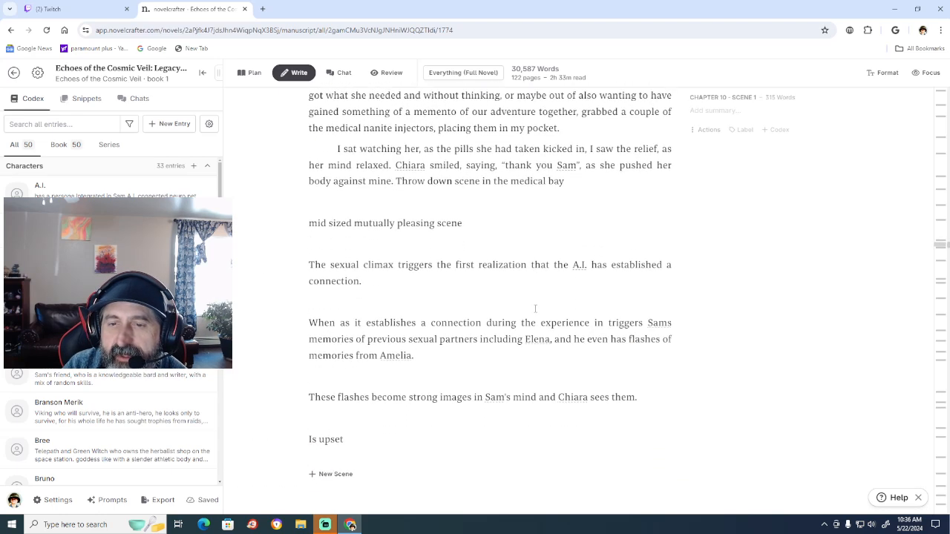
{"action": "scroll", "coordinate": [668, 321], "scroll_direction": "down", "scroll_amount": 1}
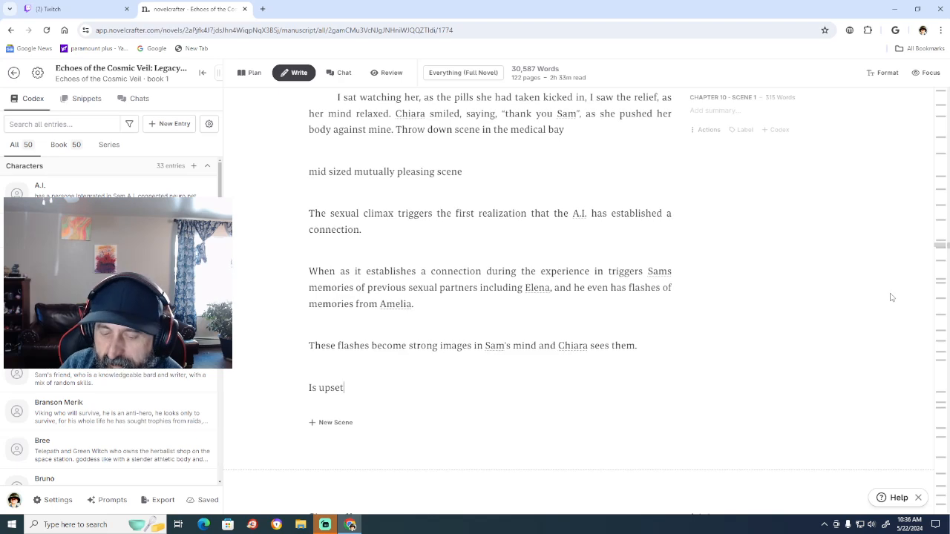
{"action": "scroll", "coordinate": [892, 297], "scroll_direction": "down", "scroll_amount": 4}
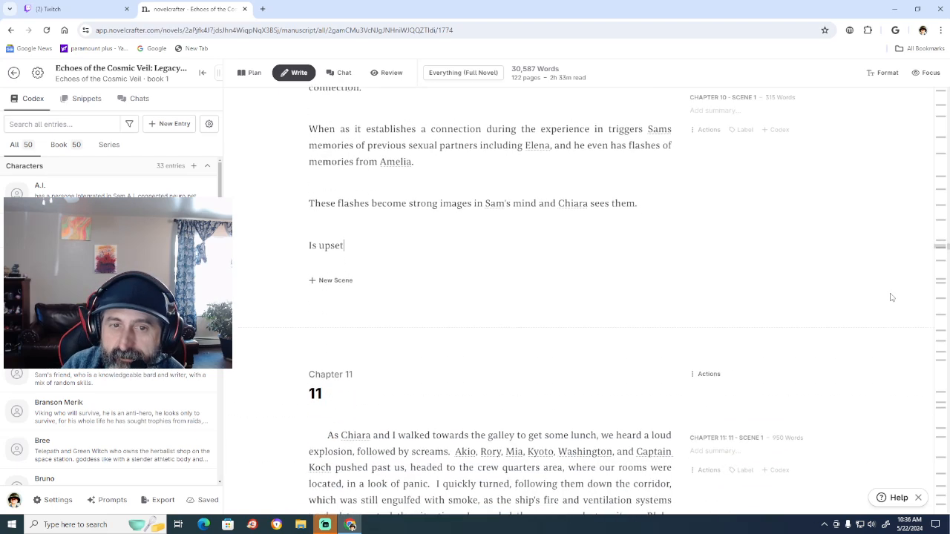
{"action": "scroll", "coordinate": [892, 297], "scroll_direction": "down", "scroll_amount": 1}
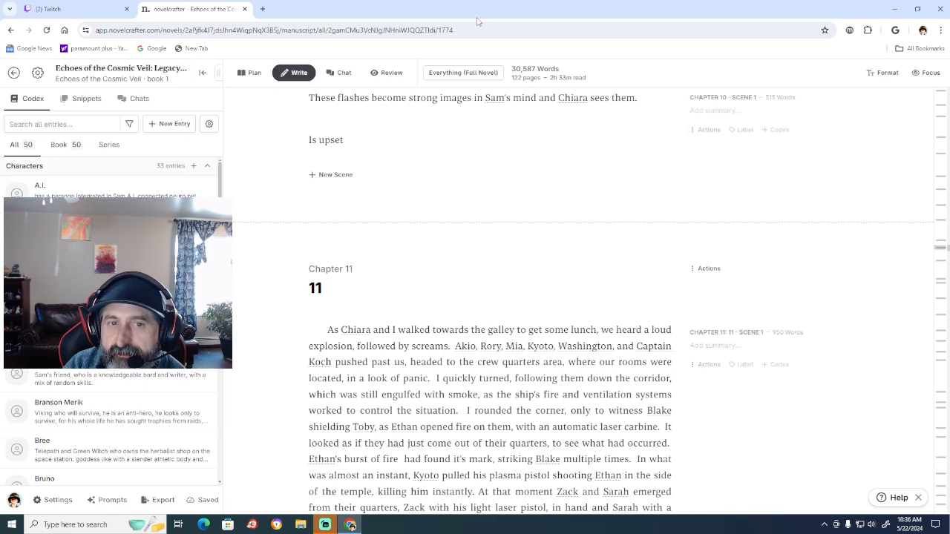
{"action": "scroll", "coordinate": [757, 333], "scroll_direction": "down", "scroll_amount": 3}
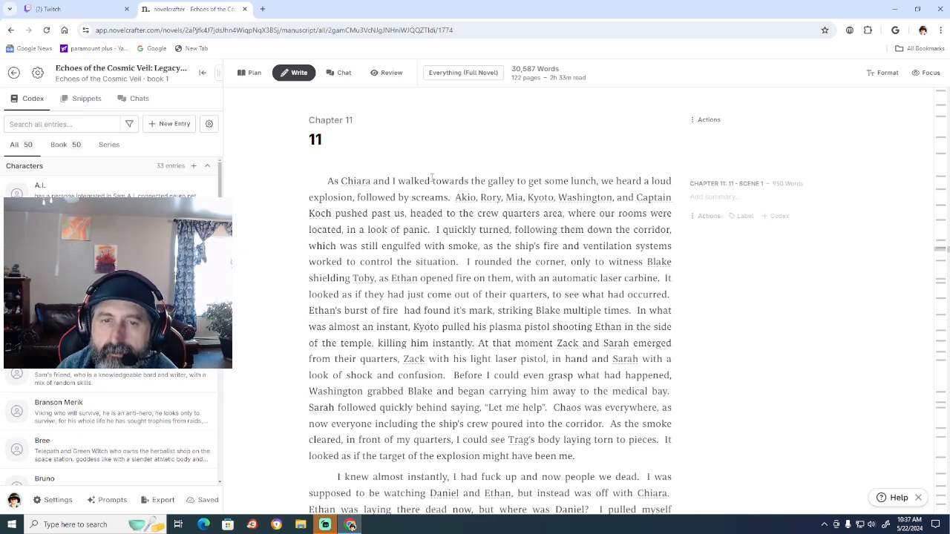
{"action": "left_click", "coordinate": [430, 180]}
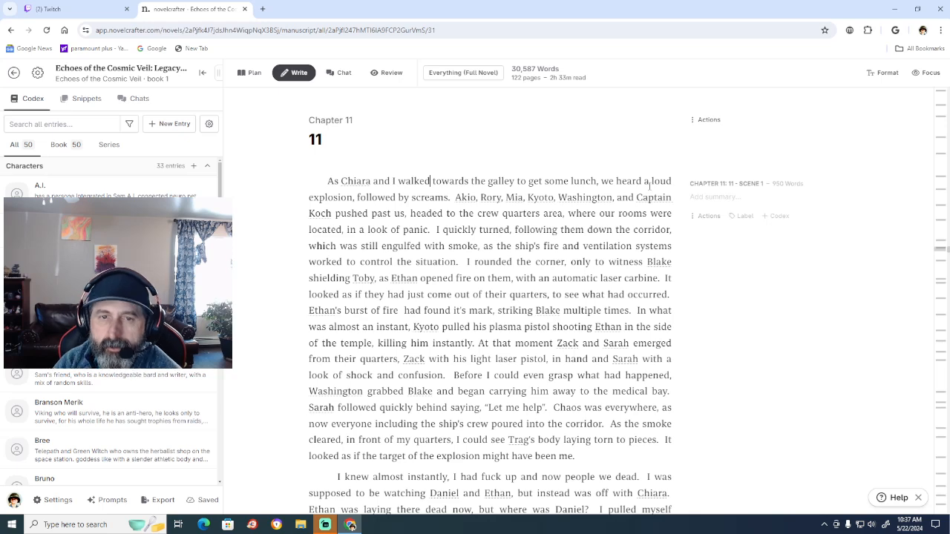
{"action": "type", "text": "silentl"}
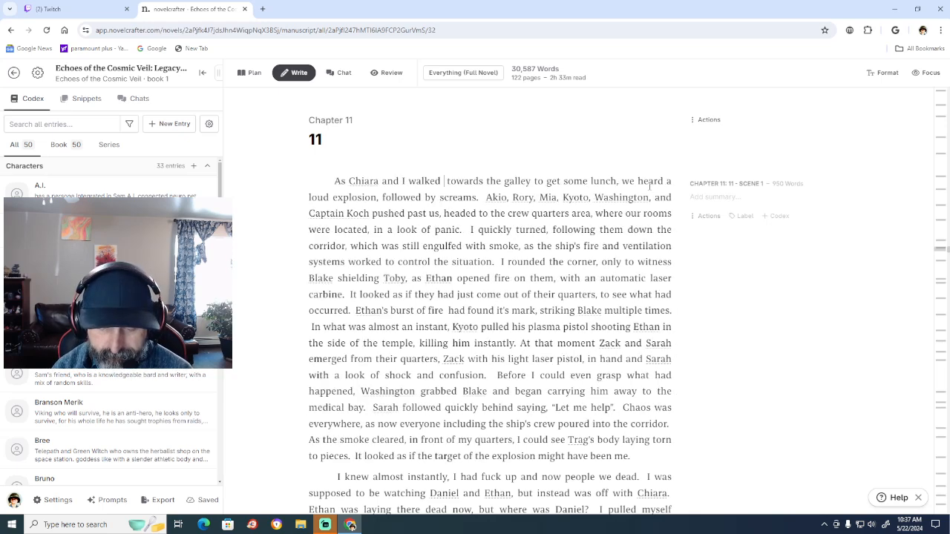
{"action": "type", "text": "y"}
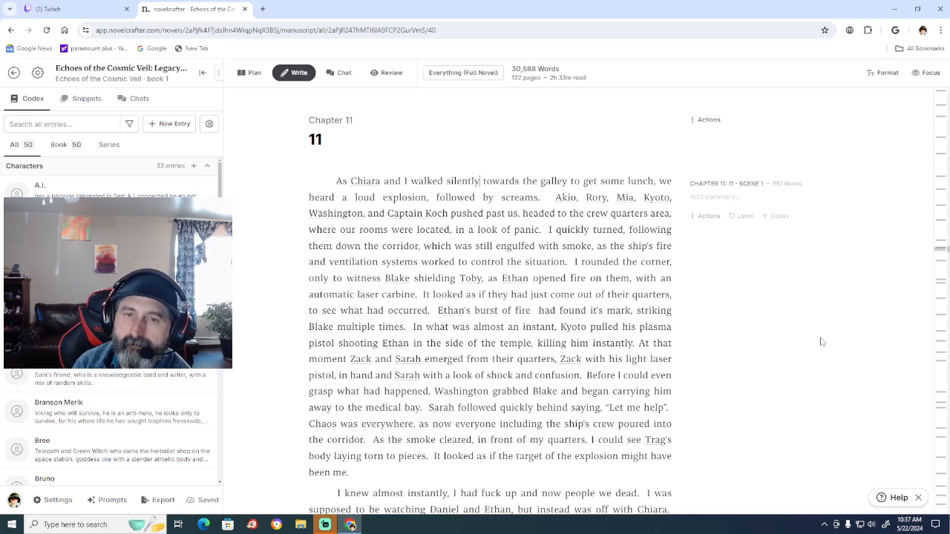
{"action": "key", "text": "BackSpace"}
{"action": "key", "text": "BackSpace"}
{"action": "key", "text": "BackSpace"}
{"action": "key", "text": "BackSpace"}
{"action": "key", "text": "BackSpace"}
{"action": "key", "text": "BackSpace"}
{"action": "key", "text": "BackSpace"}
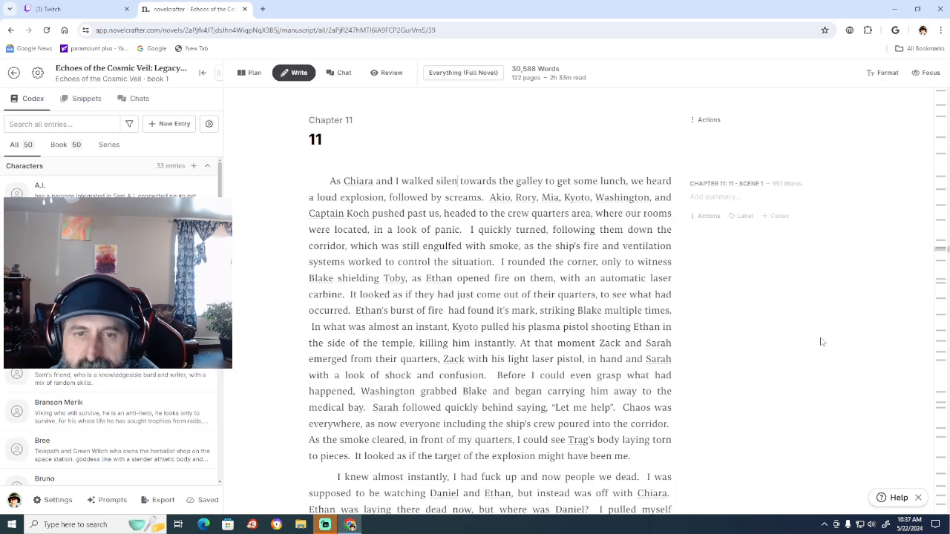
{"action": "key", "text": "BackSpace"}
{"action": "key", "text": "BackSpace"}
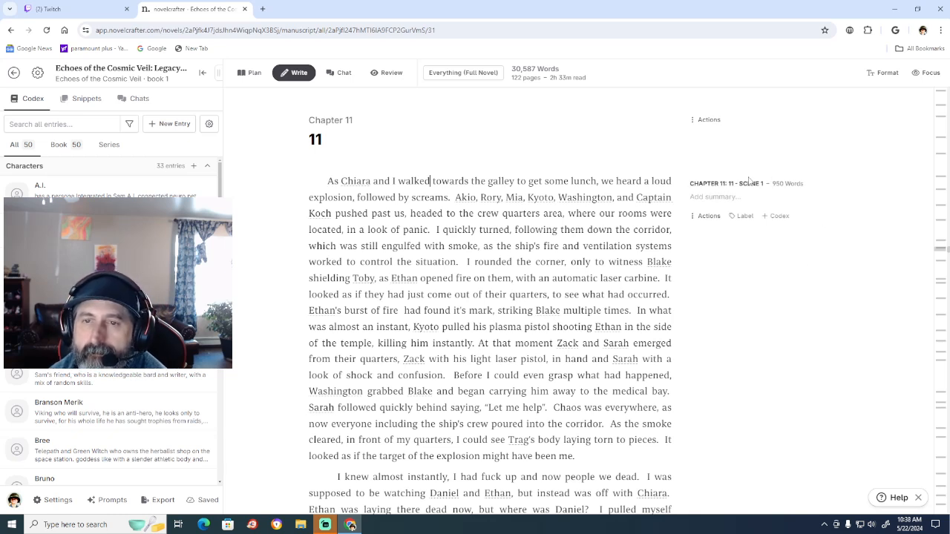
Insert "she was still visibly" after "to get some lunch," in Chapter 11's opening sentence, correcting the spelling of "visibly".
{"action": "left_click", "coordinate": [599, 180]}
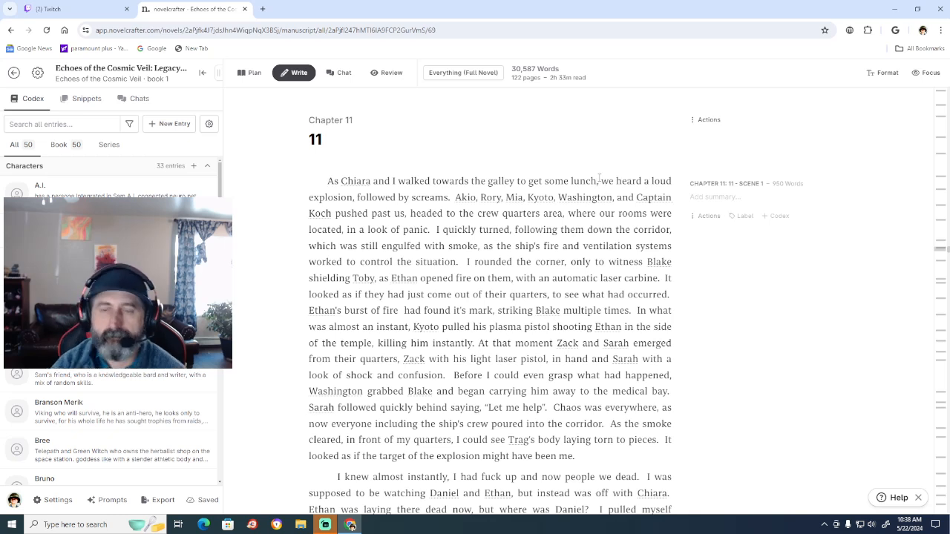
{"action": "type", "text": "she was s"}
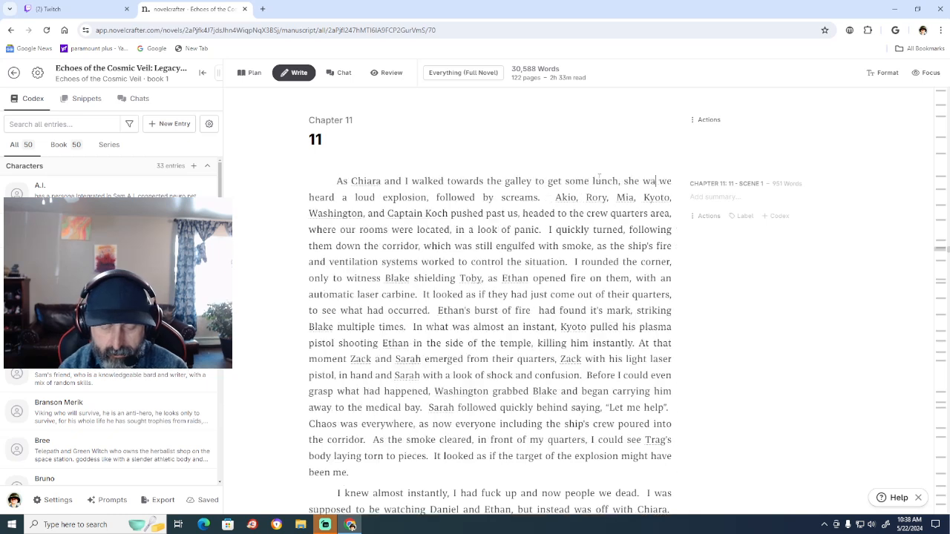
{"action": "type", "text": "till vi"}
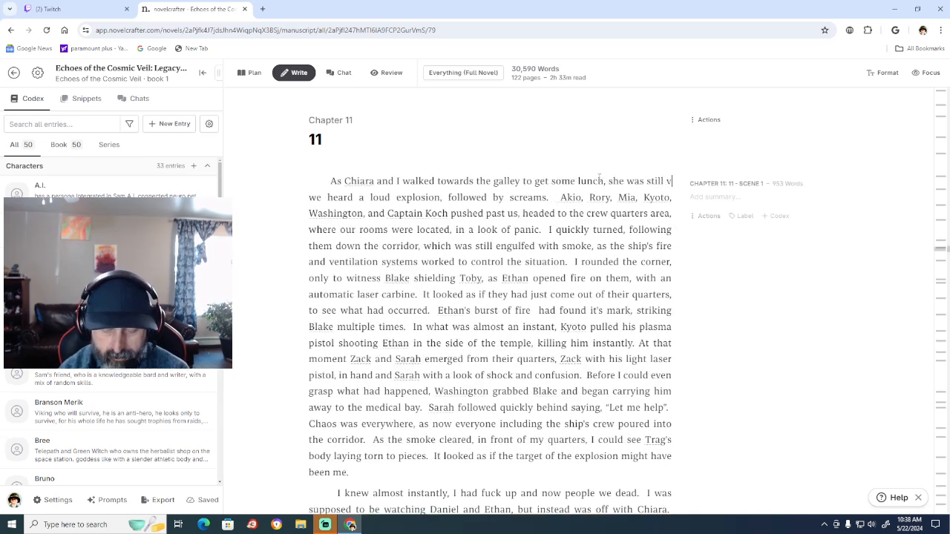
{"action": "type", "text": "sabl"}
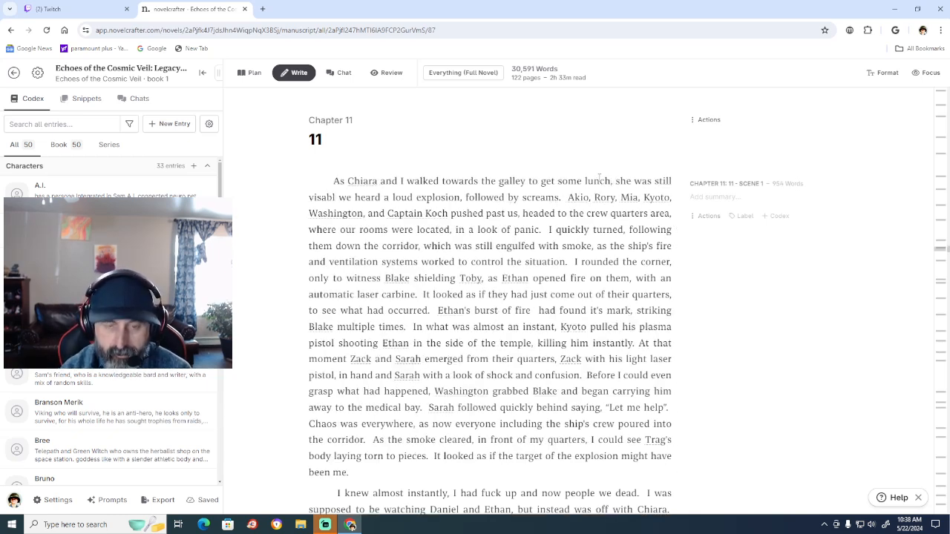
{"action": "type", "text": "y"}
{"action": "left_click", "coordinate": [333, 181]}
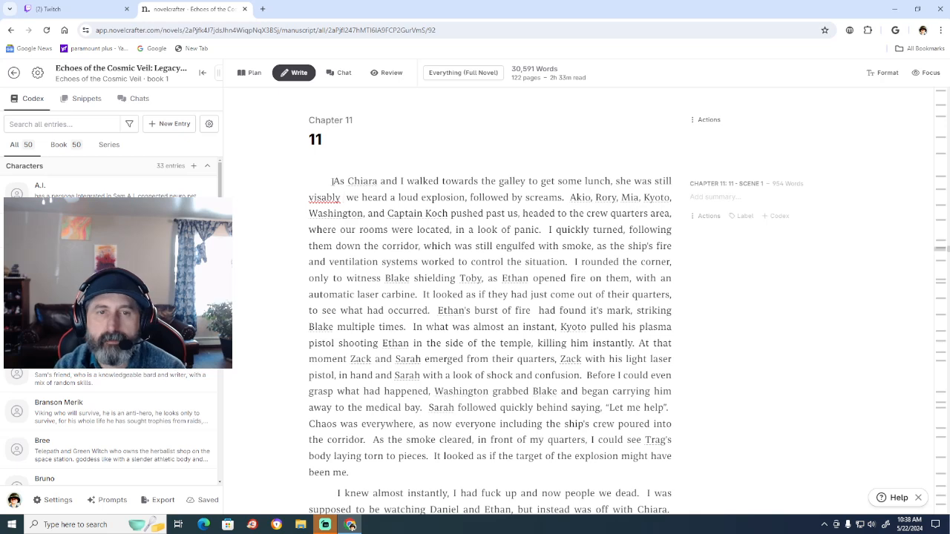
{"action": "right_click", "coordinate": [334, 197]}
{"action": "left_click", "coordinate": [338, 207]}
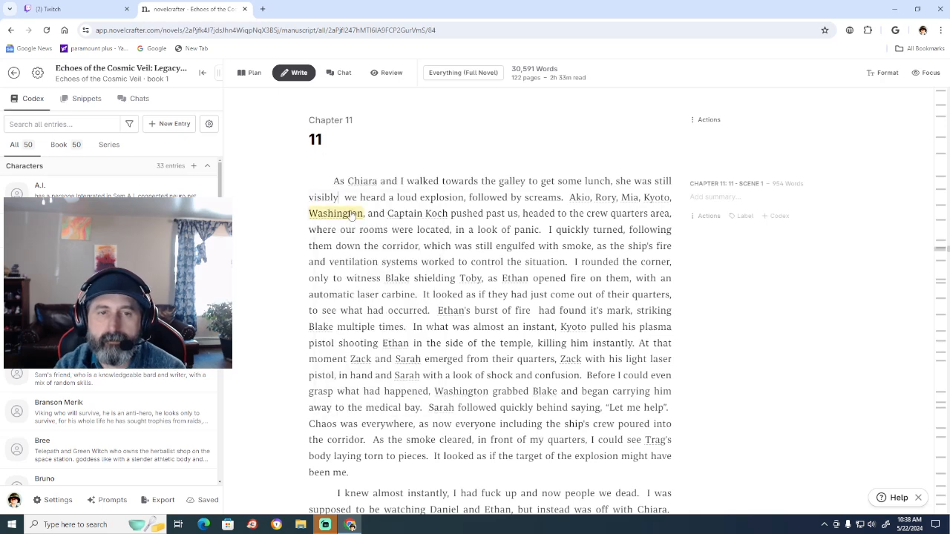
Complete the inserted clause after "visibly" with "upset and still not speaking to me.".
{"action": "type", "text": "upset"}
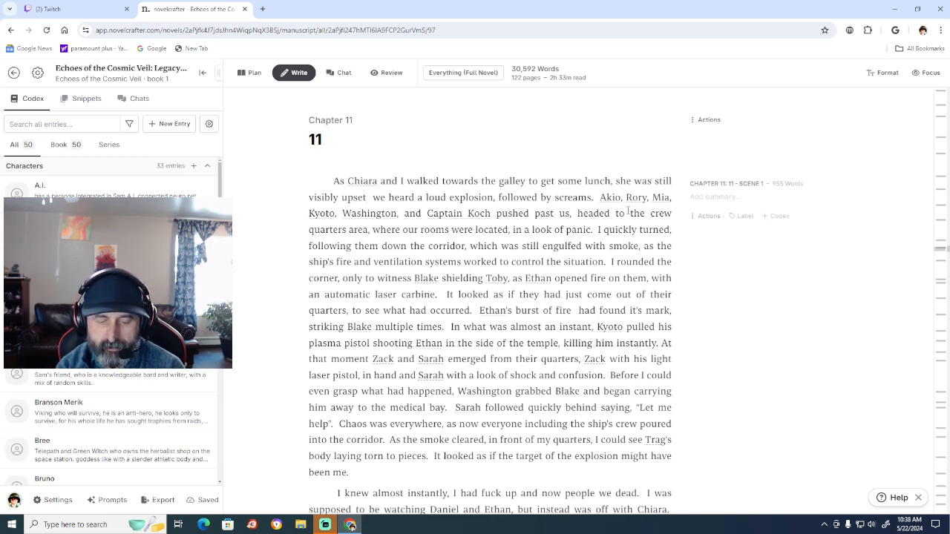
{"action": "type", "text": "and"}
{"action": "type", "text": " still n"}
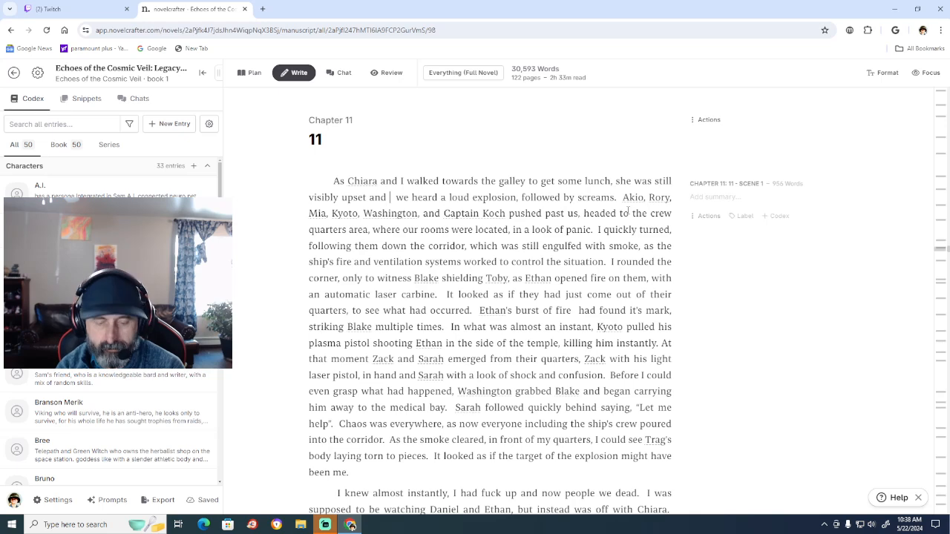
{"action": "type", "text": "ot speaking"}
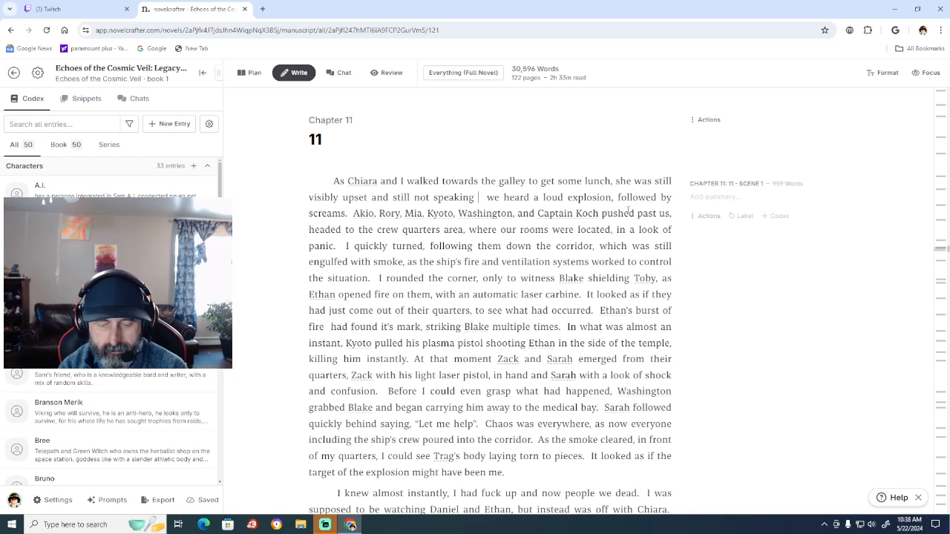
{"action": "type", "text": " to"}
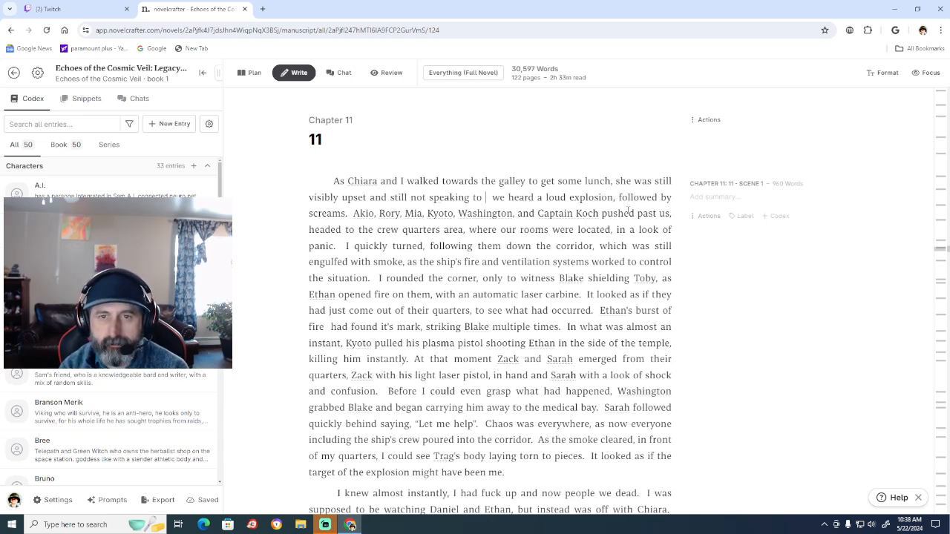
{"action": "type", "text": "me "}
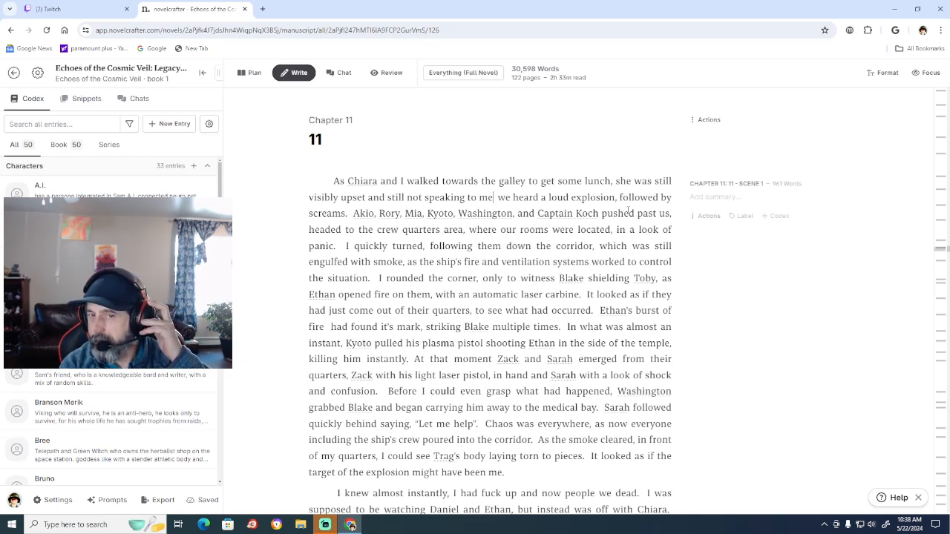
{"action": "type", "text": "."}
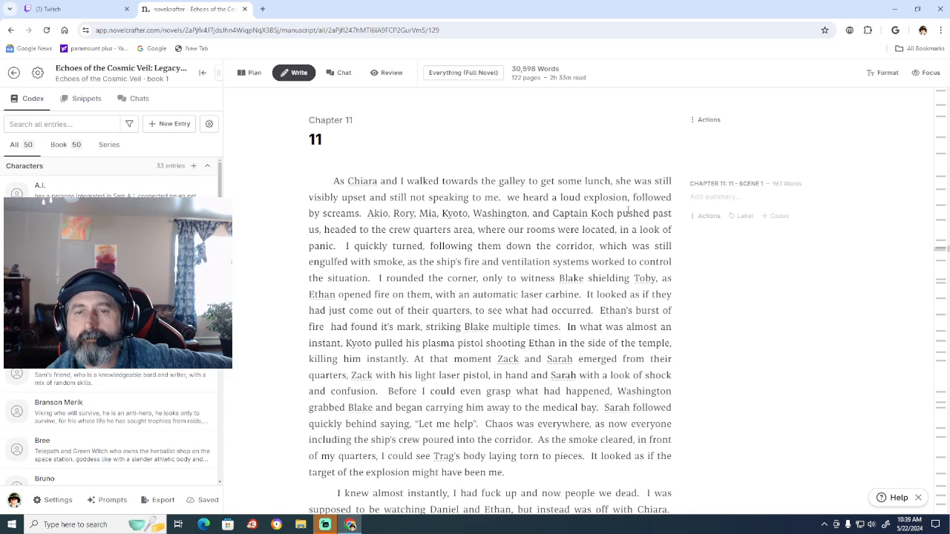
Begin the following sentence with "Right as we approached the galley," before "we heard a loud explosion".
{"action": "type", "text": "Right as"}
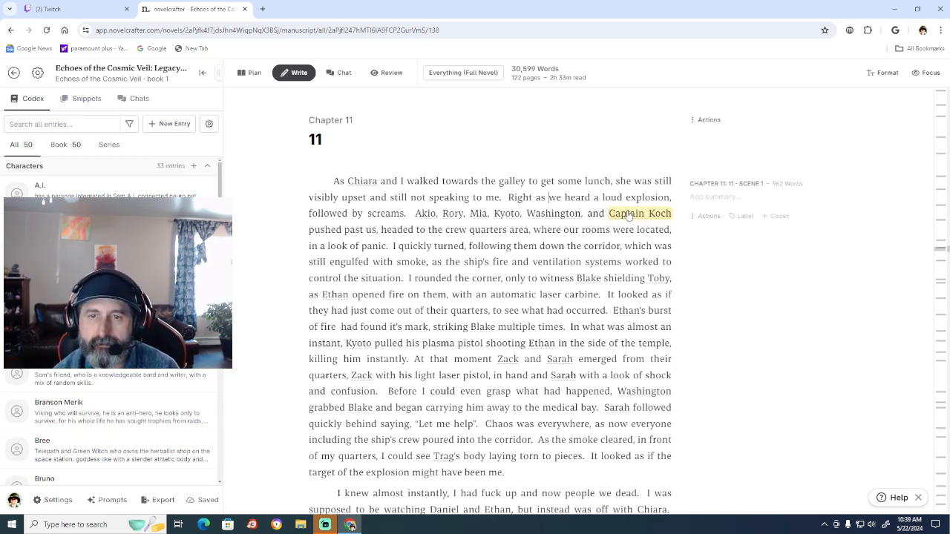
{"action": "type", "text": " we "}
{"action": "type", "text": "approache"}
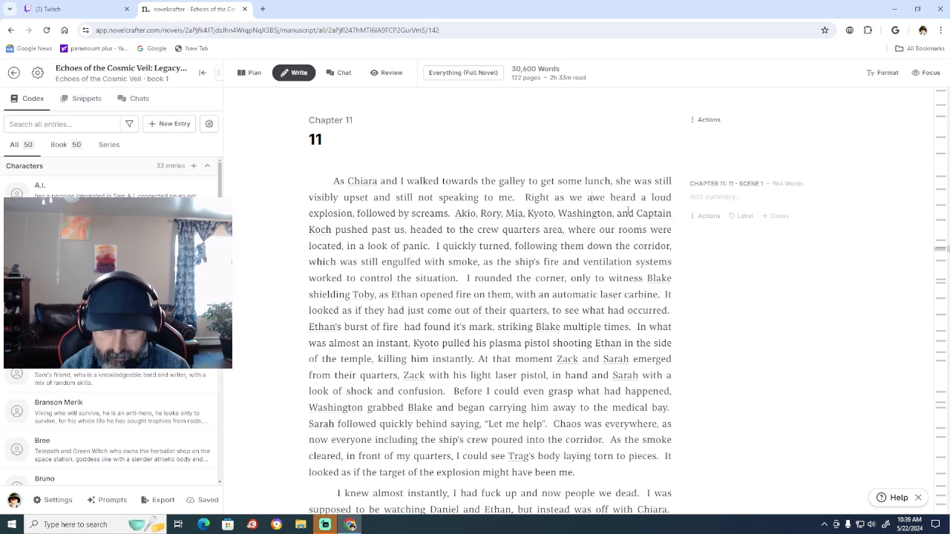
{"action": "type", "text": "d "}
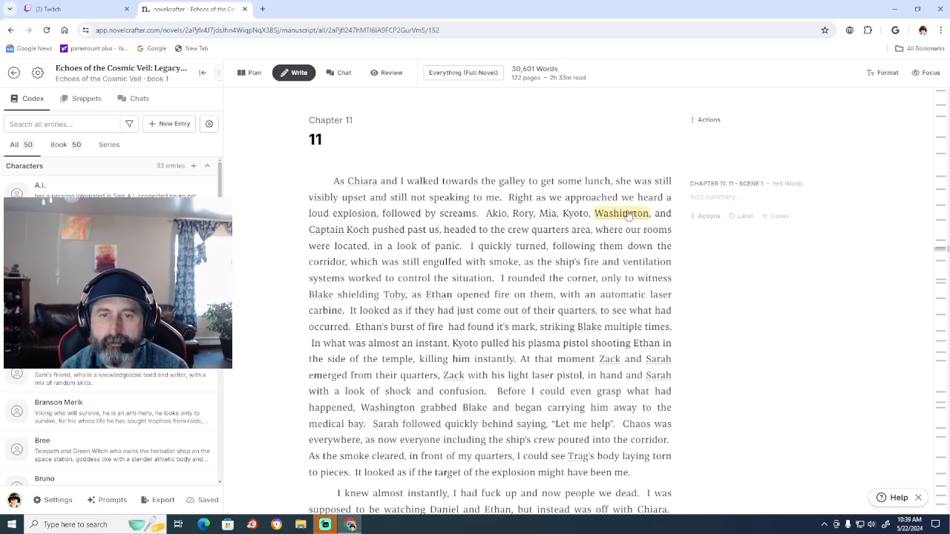
{"action": "type", "text": "the ga"}
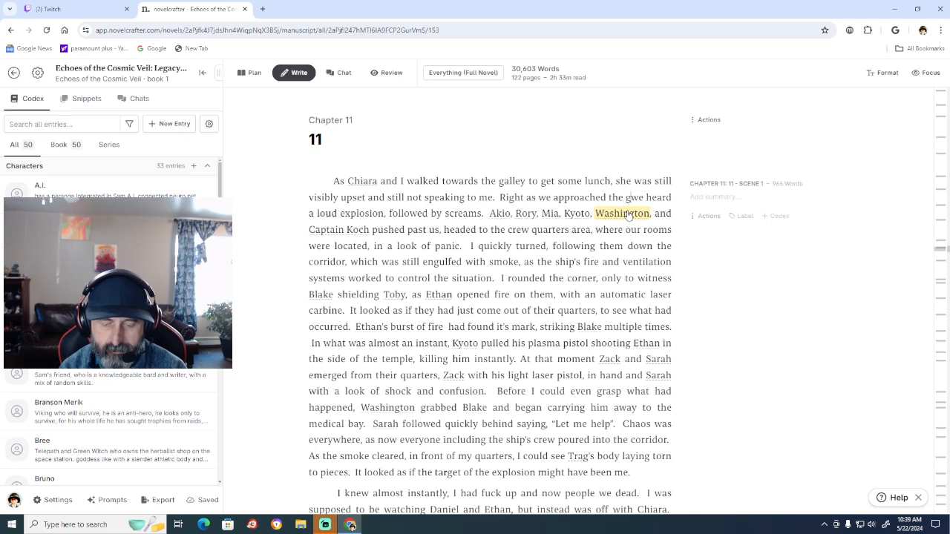
{"action": "type", "text": "lley"}
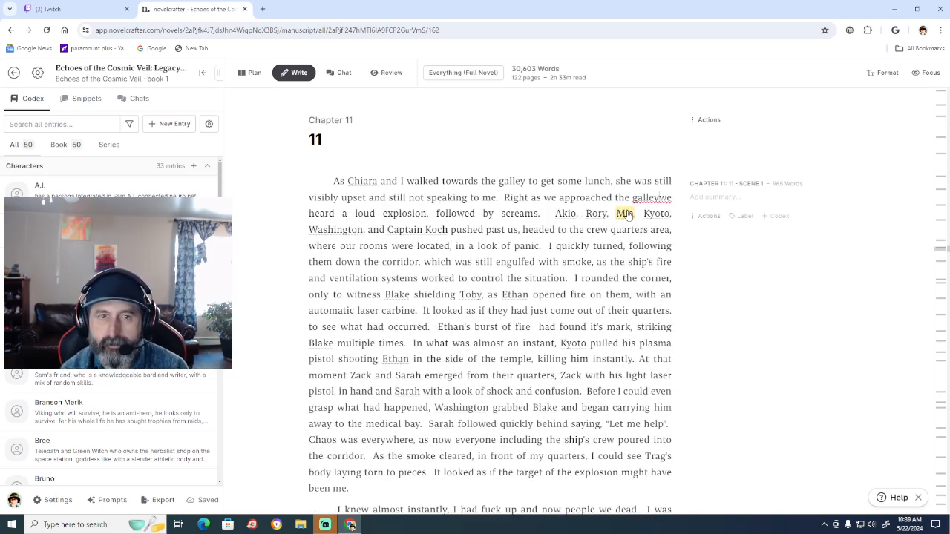
{"action": "type", "text": ","}
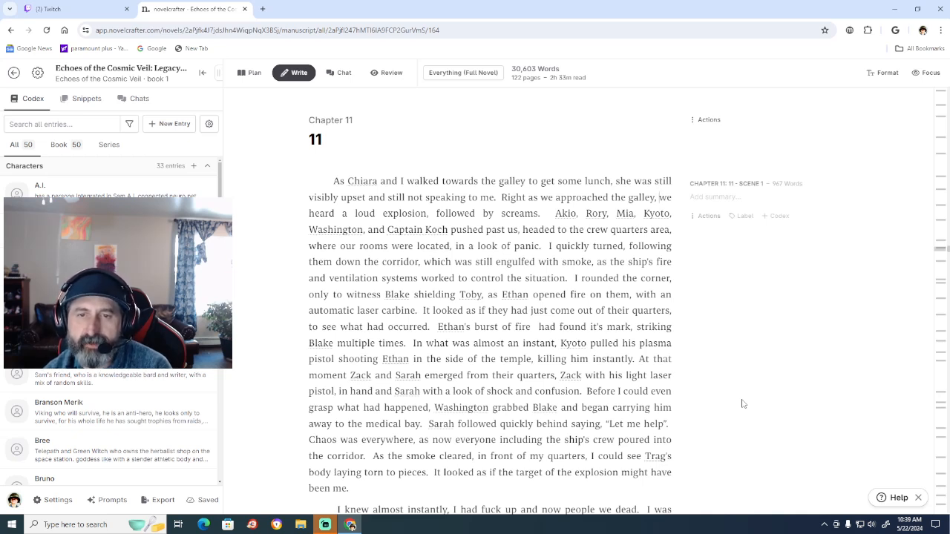
Review the rest of Chapter 11 and the opening of Chapter 12, including the events following the explosion.
{"action": "left_click", "coordinate": [548, 214]}
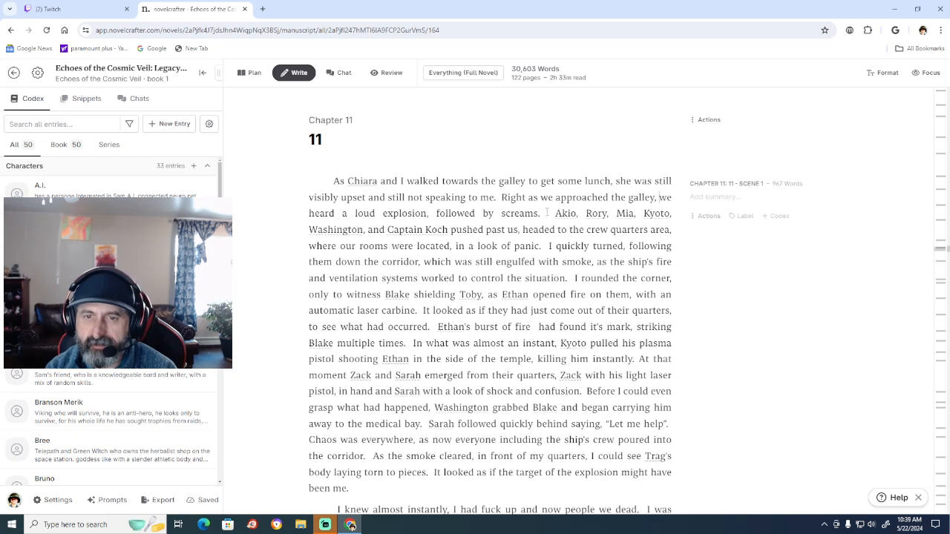
{"action": "key", "text": "Left"}
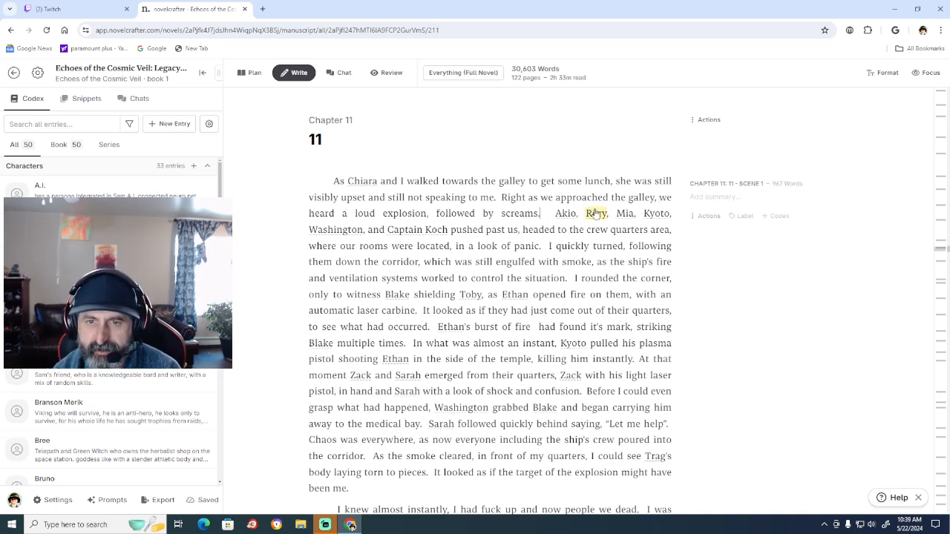
{"action": "scroll", "coordinate": [596, 214], "scroll_direction": "down", "scroll_amount": 7}
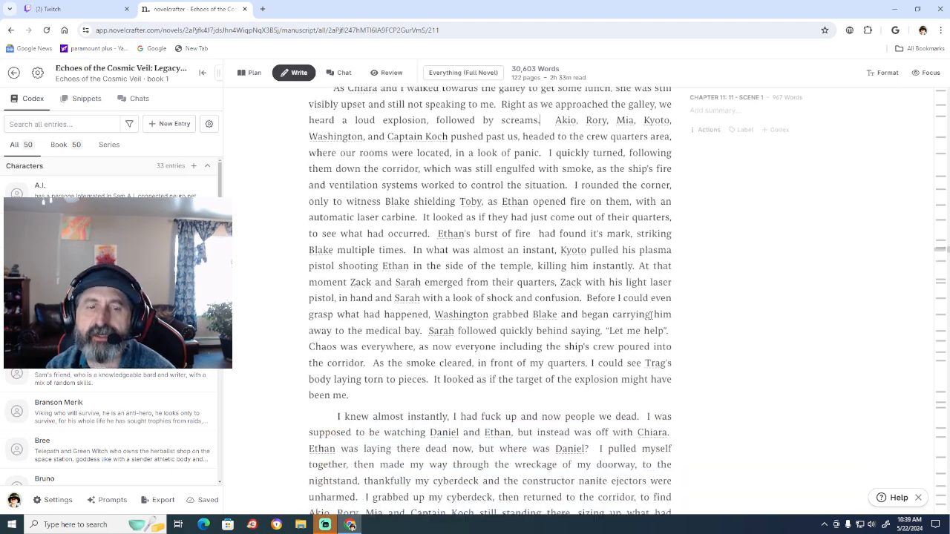
{"action": "scroll", "coordinate": [651, 316], "scroll_direction": "down", "scroll_amount": 5}
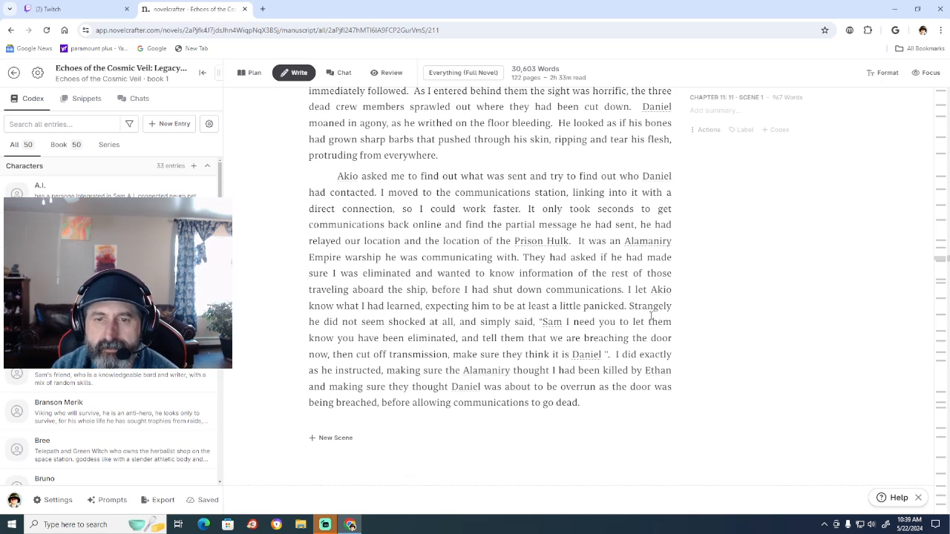
{"action": "scroll", "coordinate": [651, 315], "scroll_direction": "up", "scroll_amount": 1}
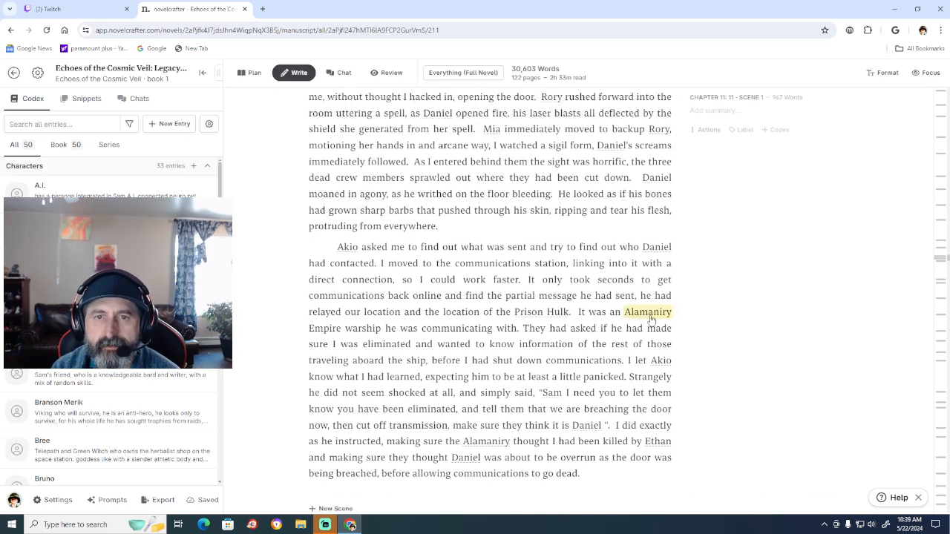
{"action": "scroll", "coordinate": [651, 316], "scroll_direction": "down", "scroll_amount": 3}
{"action": "scroll", "coordinate": [651, 320], "scroll_direction": "down", "scroll_amount": 2}
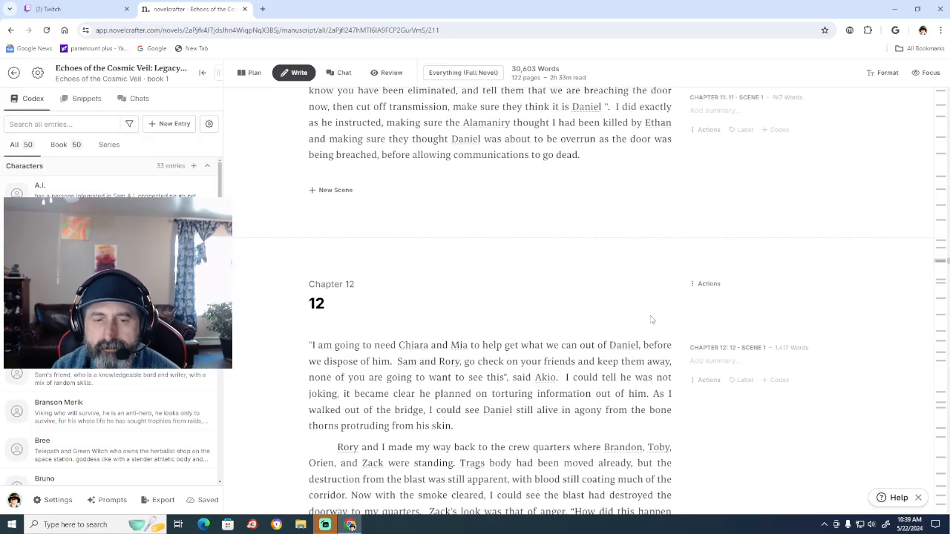
{"action": "scroll", "coordinate": [651, 320], "scroll_direction": "down", "scroll_amount": 4}
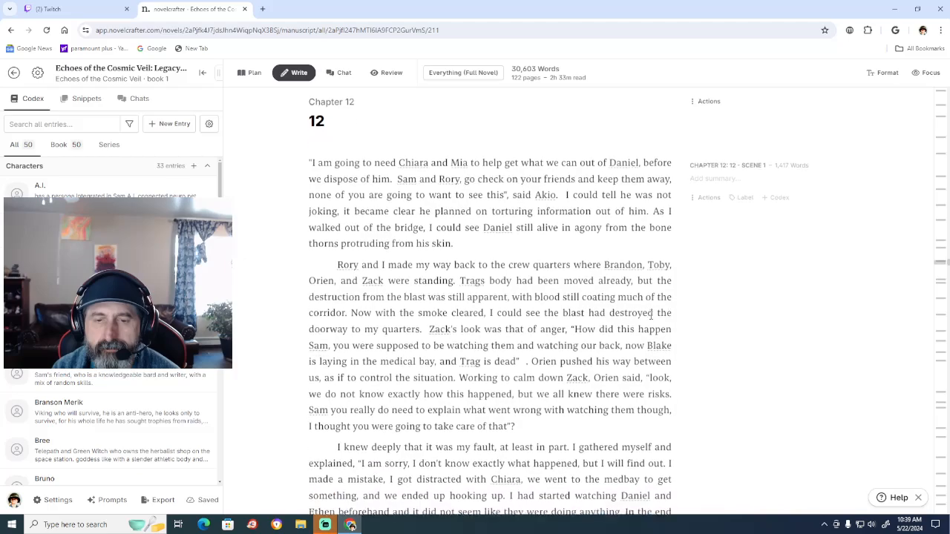
{"action": "scroll", "coordinate": [651, 315], "scroll_direction": "up", "scroll_amount": 9}
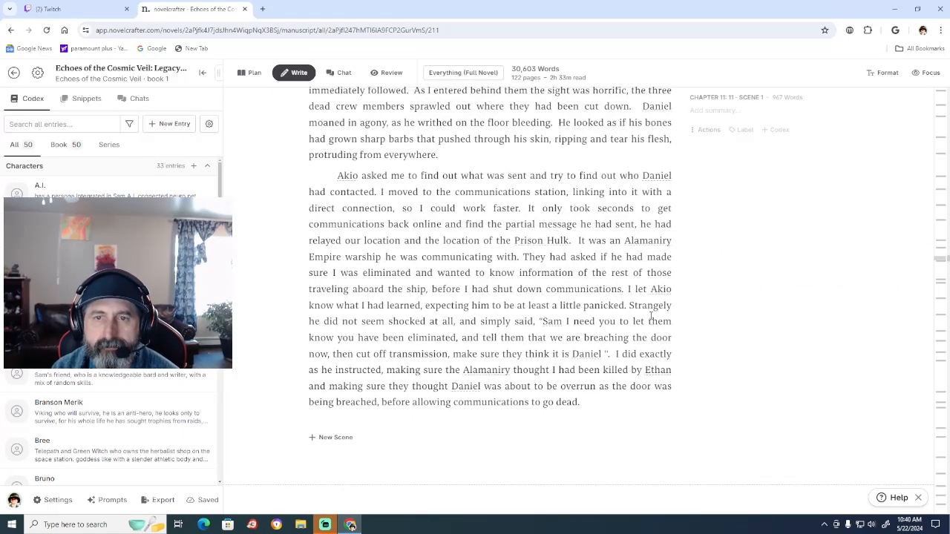
{"action": "scroll", "coordinate": [651, 316], "scroll_direction": "up", "scroll_amount": 3}
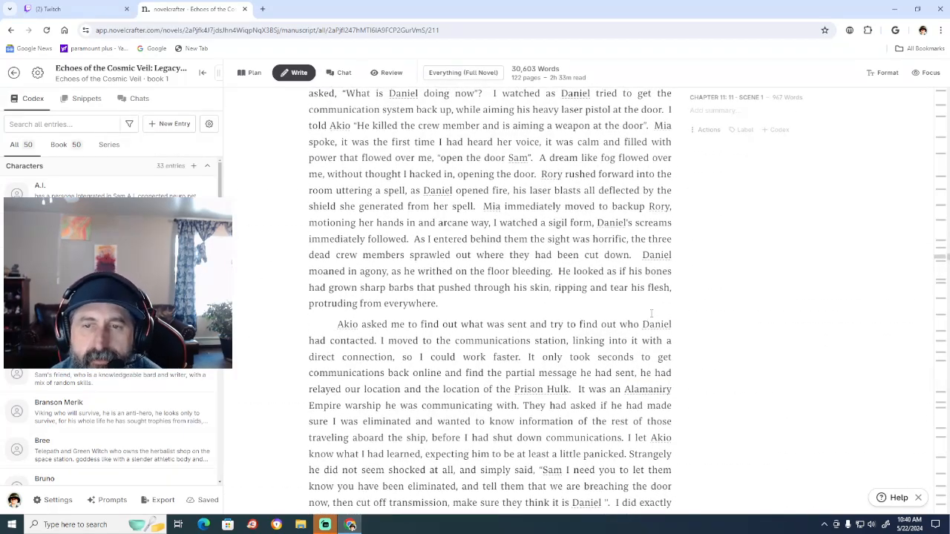
{"action": "scroll", "coordinate": [651, 314], "scroll_direction": "up", "scroll_amount": 5}
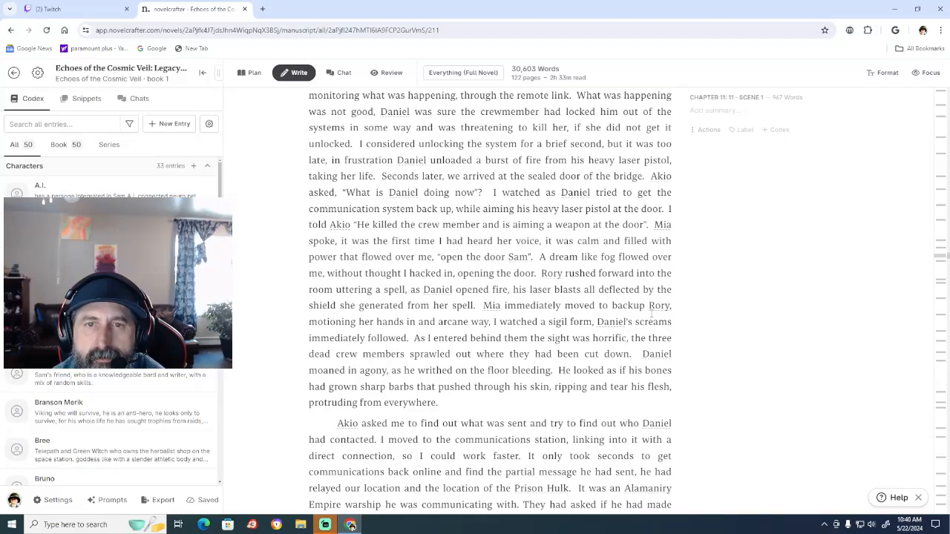
{"action": "scroll", "coordinate": [651, 314], "scroll_direction": "up", "scroll_amount": 5}
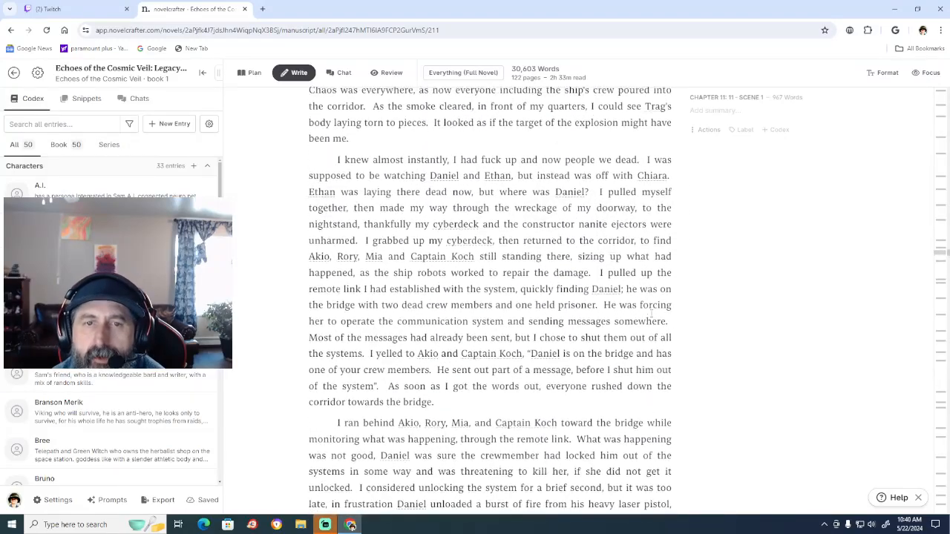
{"action": "scroll", "coordinate": [651, 314], "scroll_direction": "up", "scroll_amount": 5}
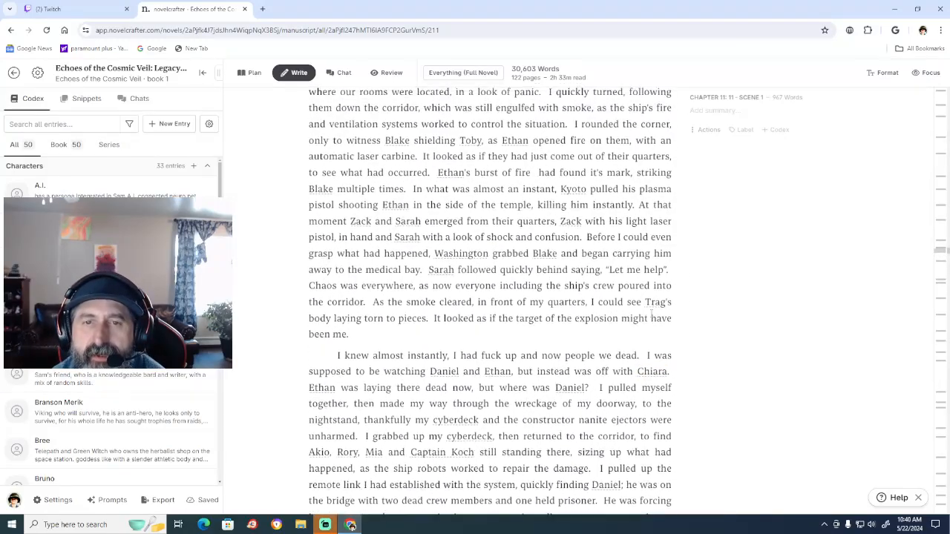
Delete "my cyberdeck and" before "the constructor nanite ejectors were unharmed" in Chapter 11's second paragraph.
{"action": "scroll", "coordinate": [650, 314], "scroll_direction": "up", "scroll_amount": 5}
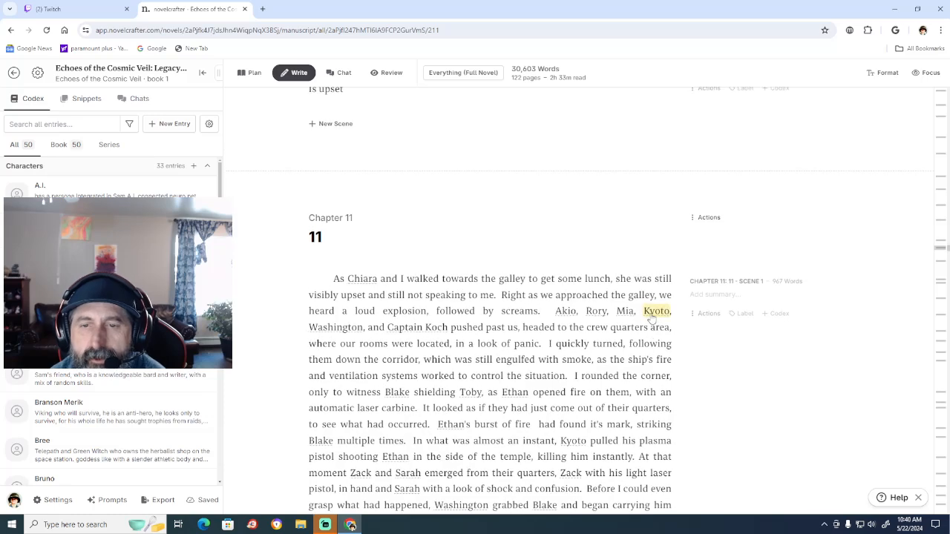
{"action": "scroll", "coordinate": [651, 317], "scroll_direction": "down", "scroll_amount": 2}
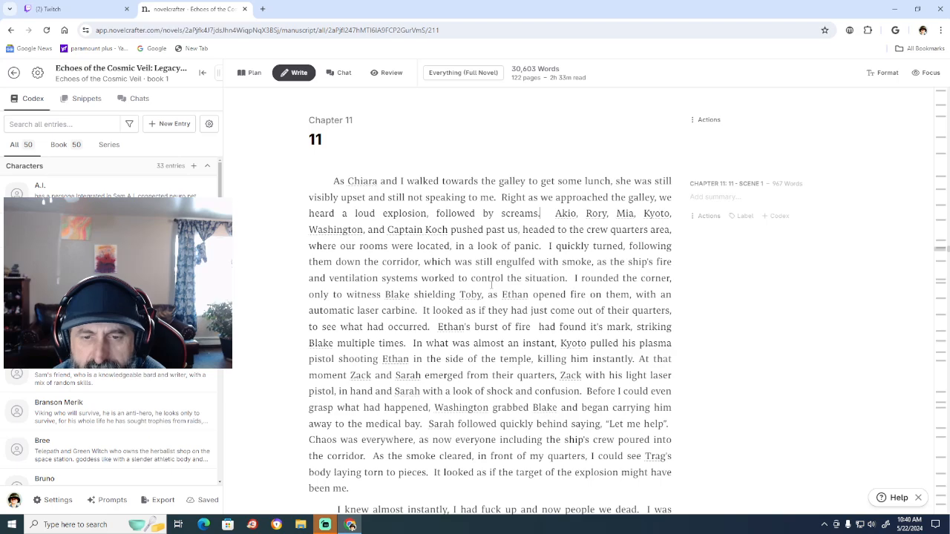
{"action": "scroll", "coordinate": [492, 284], "scroll_direction": "down", "scroll_amount": 3}
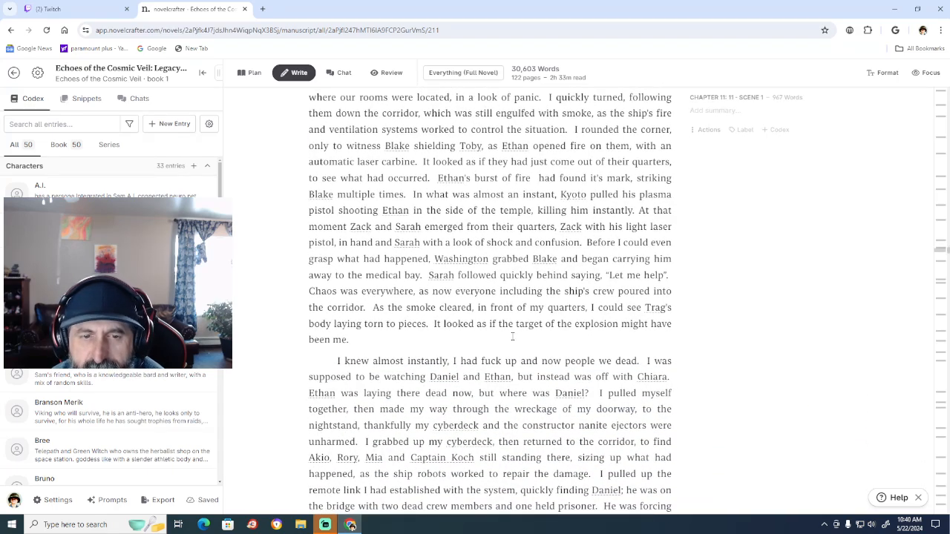
{"action": "scroll", "coordinate": [512, 336], "scroll_direction": "down", "scroll_amount": 1}
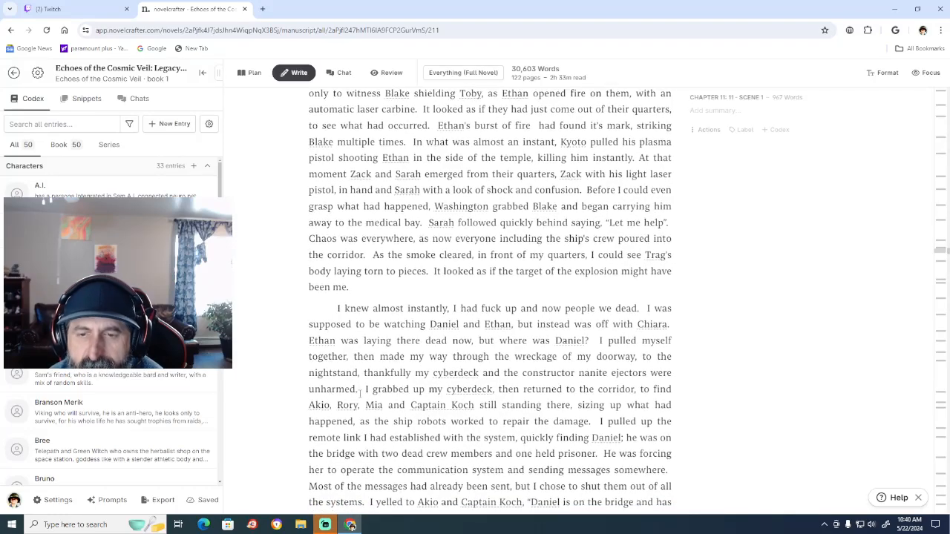
{"action": "scroll", "coordinate": [365, 380], "scroll_direction": "down", "scroll_amount": 1}
{"action": "scroll", "coordinate": [364, 380], "scroll_direction": "down", "scroll_amount": 1}
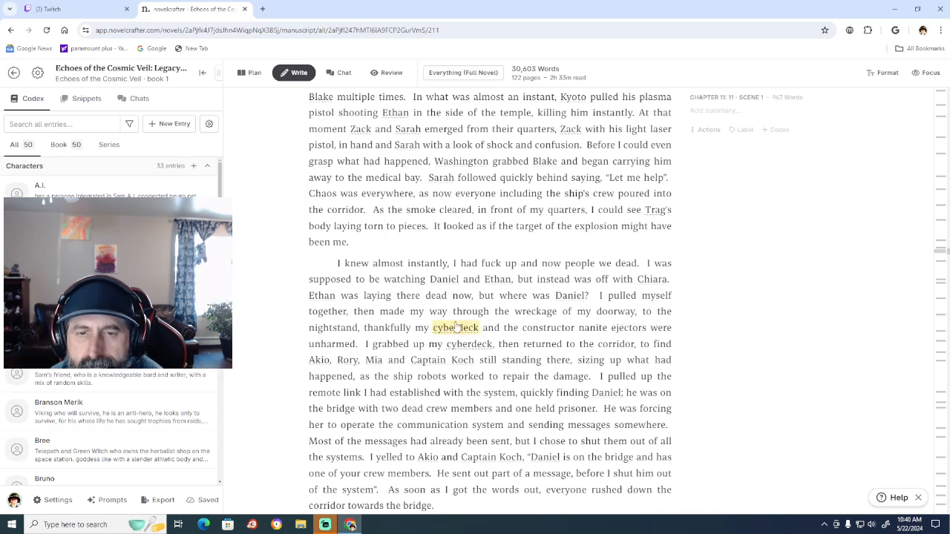
{"action": "left_click", "coordinate": [502, 326]}
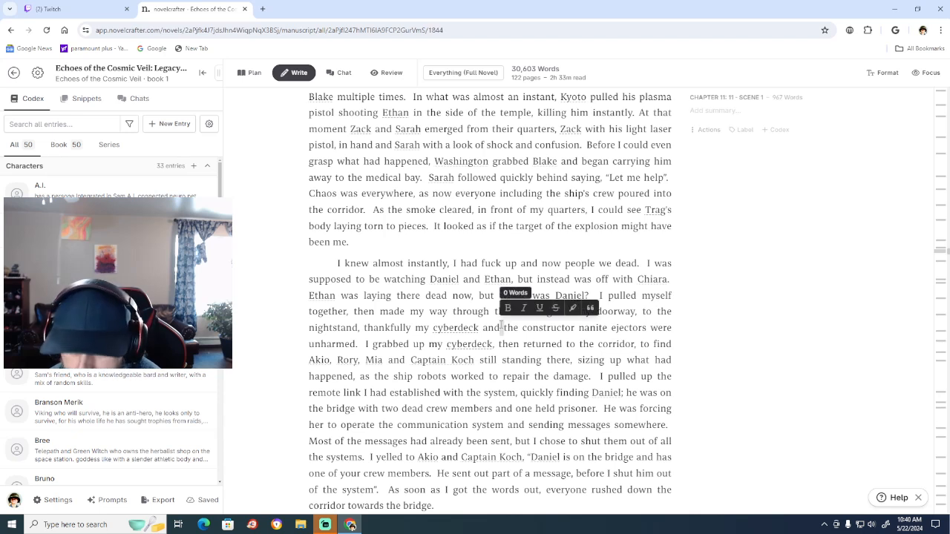
{"action": "left_click", "coordinate": [501, 326]}
{"action": "key", "text": "BackSpace"}
{"action": "key", "text": "BackSpace"}
{"action": "key", "text": "BackSpace"}
{"action": "key", "text": "BackSpace"}
{"action": "key", "text": "BackSpace"}
{"action": "key", "text": "BackSpace"}
{"action": "key", "text": "BackSpace"}
{"action": "key", "text": "BackSpace"}
{"action": "key", "text": "BackSpace"}
{"action": "key", "text": "BackSpace"}
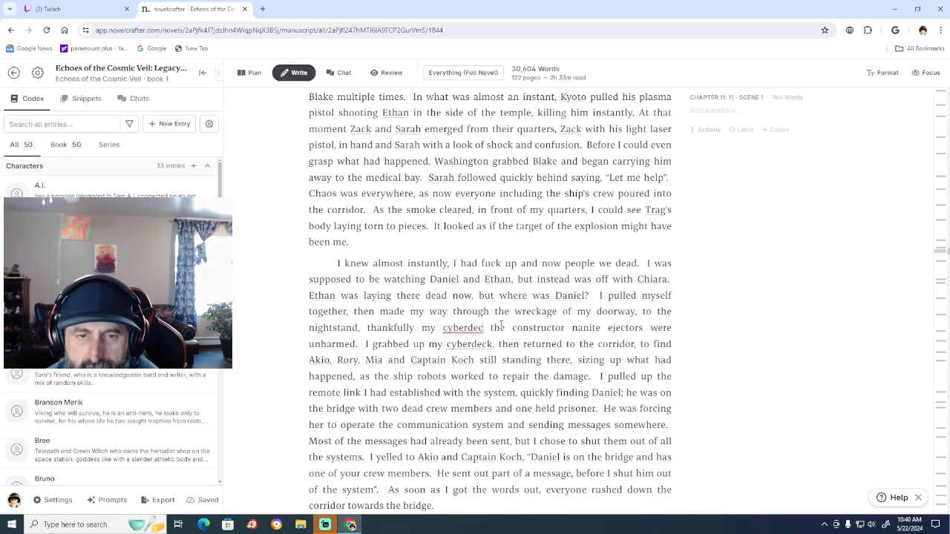
{"action": "key", "text": "BackSpace"}
{"action": "key", "text": "BackSpace"}
{"action": "key", "text": "BackSpace"}
{"action": "key", "text": "BackSpace"}
{"action": "key", "text": "BackSpace"}
{"action": "key", "text": "BackSpace"}
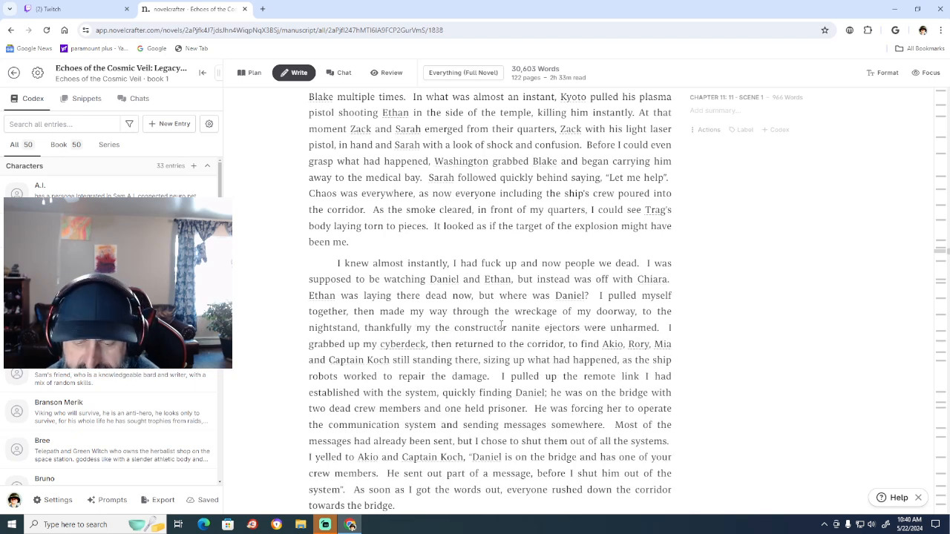
{"action": "key", "text": "BackSpace"}
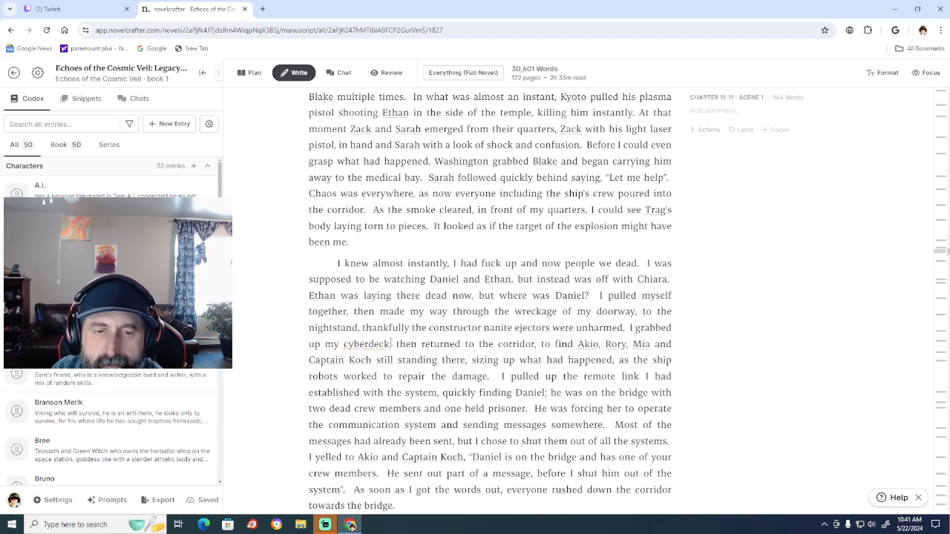
Remove "up my cyberdeck" after "I grabbed" in the following sentence, keeping the comma before "then returned to the corridor".
{"action": "left_click", "coordinate": [391, 344]}
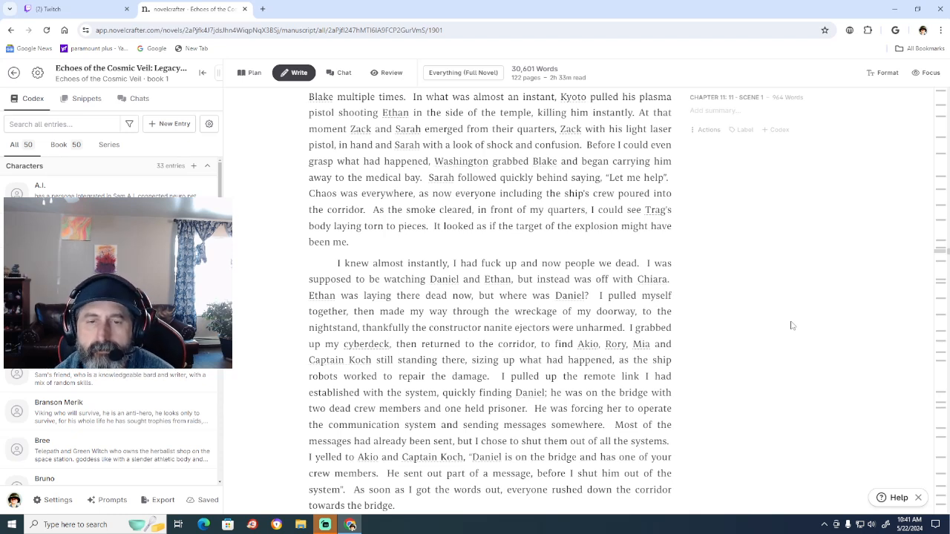
{"action": "key", "text": "BackSpace"}
{"action": "key", "text": "BackSpace"}
{"action": "key", "text": "BackSpace"}
{"action": "key", "text": "BackSpace"}
{"action": "key", "text": "BackSpace"}
{"action": "key", "text": "BackSpace"}
{"action": "key", "text": "BackSpace"}
{"action": "key", "text": "BackSpace"}
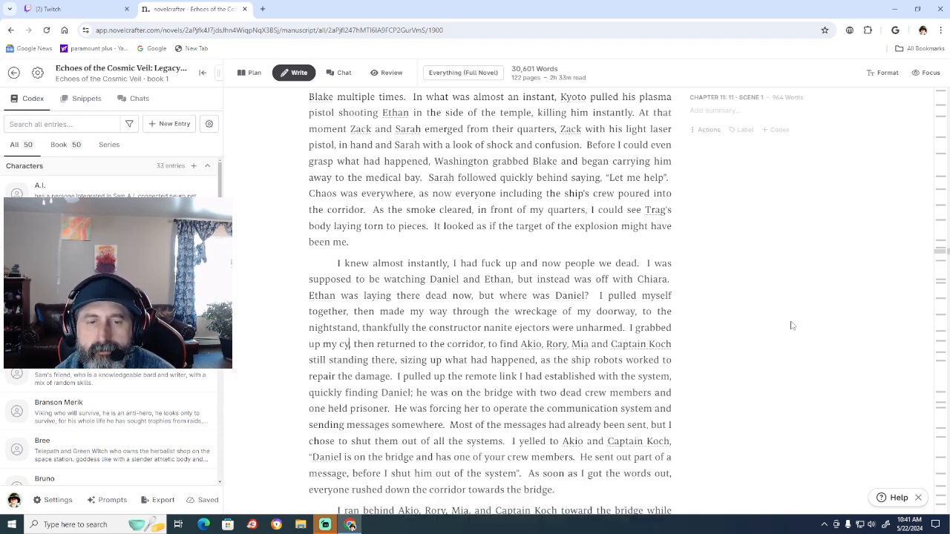
{"action": "key", "text": "BackSpace"}
{"action": "key", "text": "BackSpace"}
{"action": "key", "text": "BackSpace"}
{"action": "key", "text": "BackSpace"}
{"action": "key", "text": "BackSpace"}
{"action": "key", "text": "BackSpace"}
{"action": "type", "text": ","}
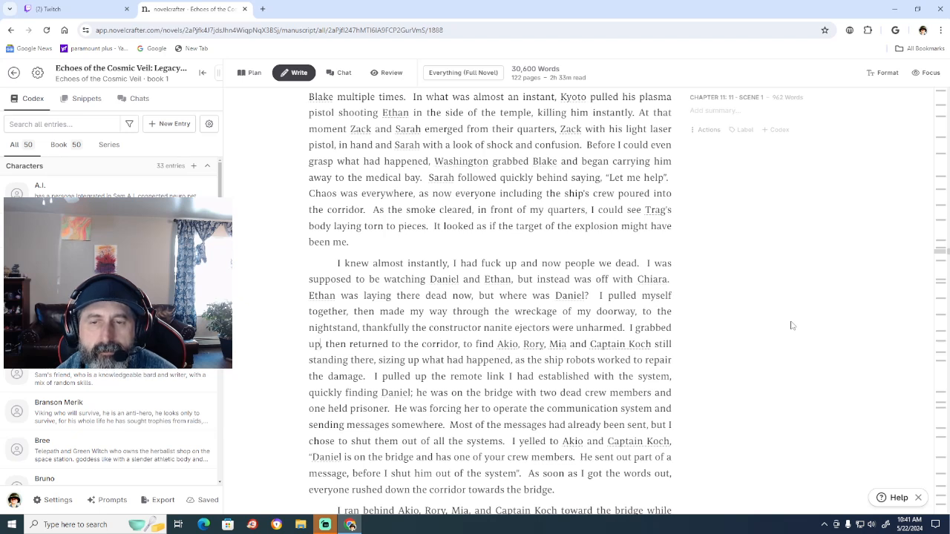
{"action": "key", "text": "BackSpace"}
{"action": "key", "text": "BackSpace"}
{"action": "key", "text": "BackSpace"}
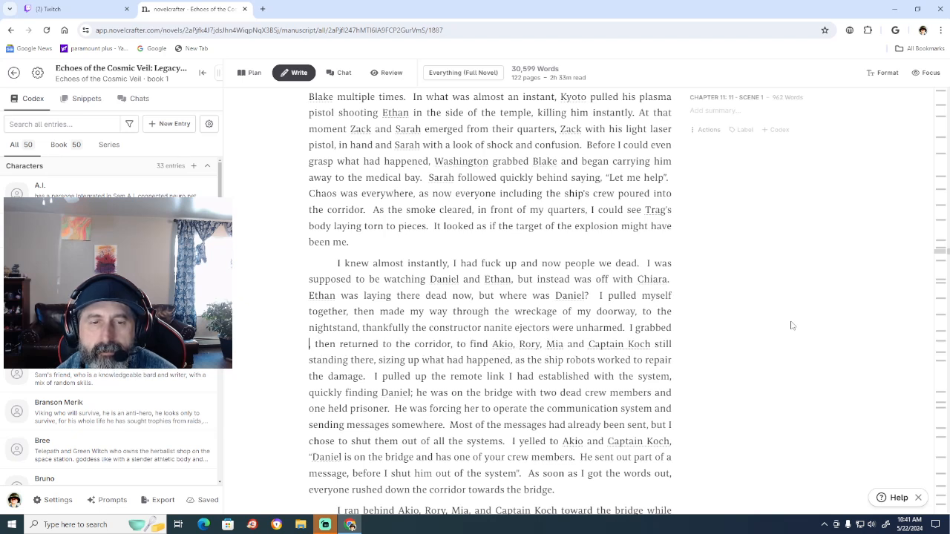
Try the wording "them up" after "I grabbed" and remove it again.
{"action": "type", "text": "them u"}
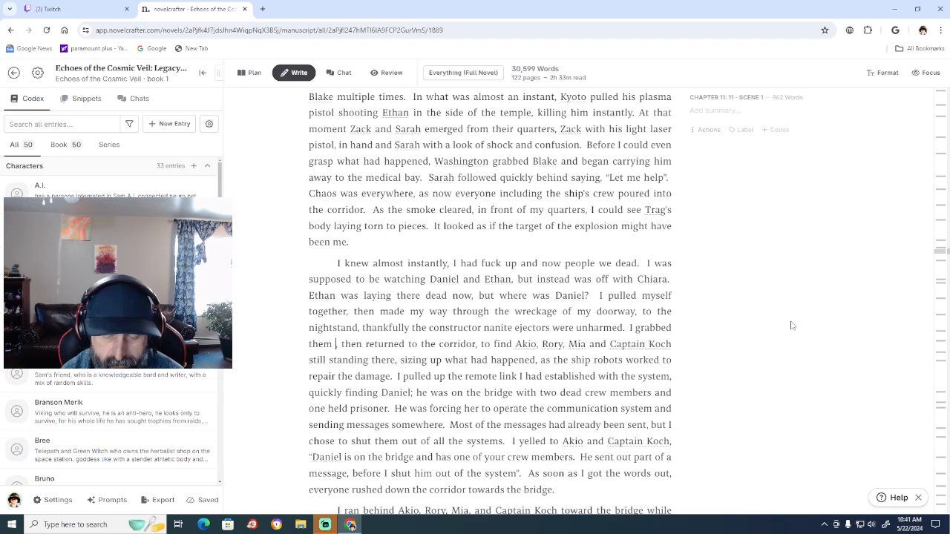
{"action": "type", "text": "i"}
{"action": "key", "text": "BackSpace"}
{"action": "type", "text": "p"}
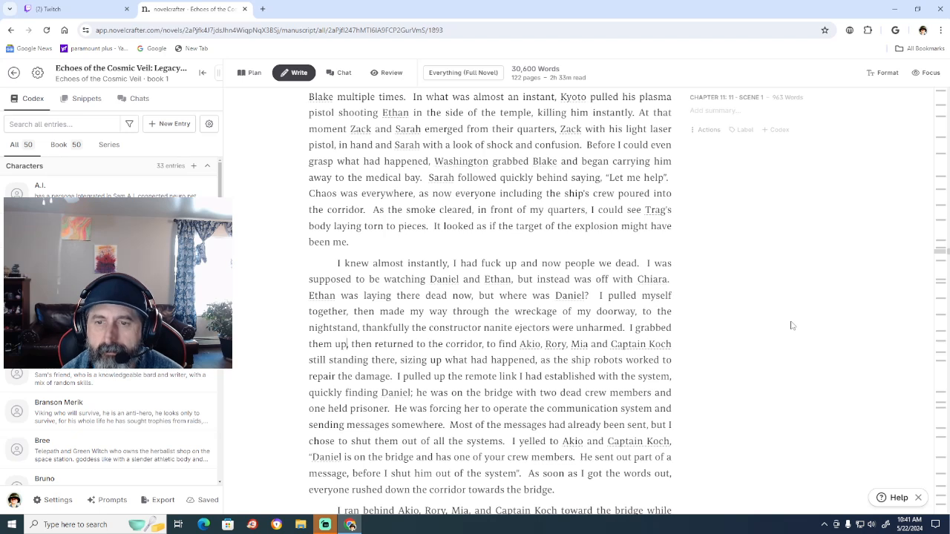
{"action": "key", "text": "BackSpace"}
{"action": "key", "text": "BackSpace"}
{"action": "key", "text": "BackSpace"}
{"action": "key", "text": "BackSpace"}
{"action": "key", "text": "BackSpace"}
{"action": "key", "text": "BackSpace"}
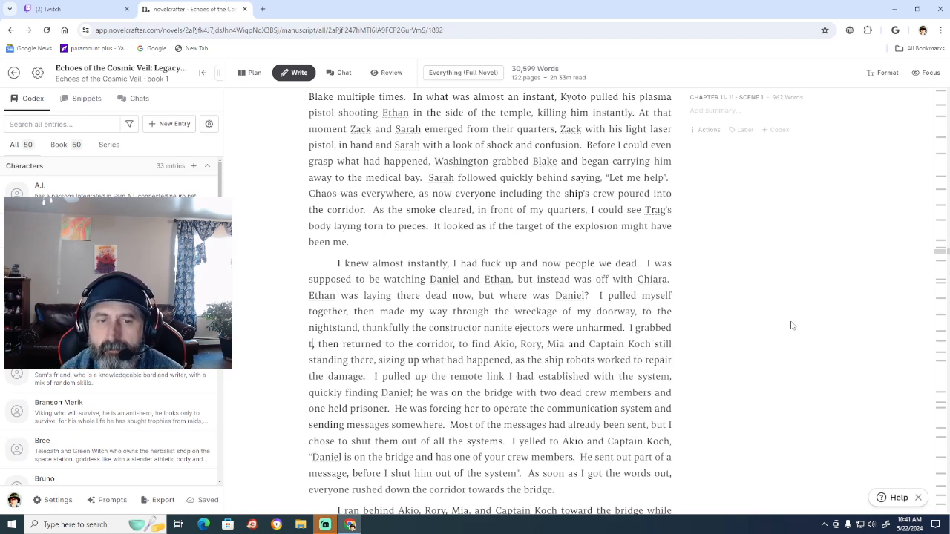
{"action": "key", "text": "BackSpace"}
{"action": "key", "text": "BackSpace"}
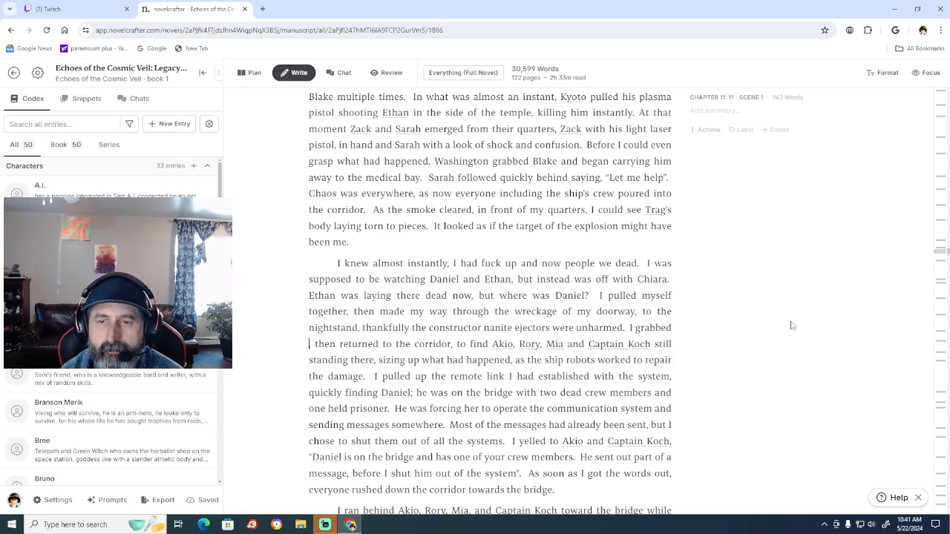
{"action": "key", "text": "BackSpace"}
{"action": "type", "text": ","}
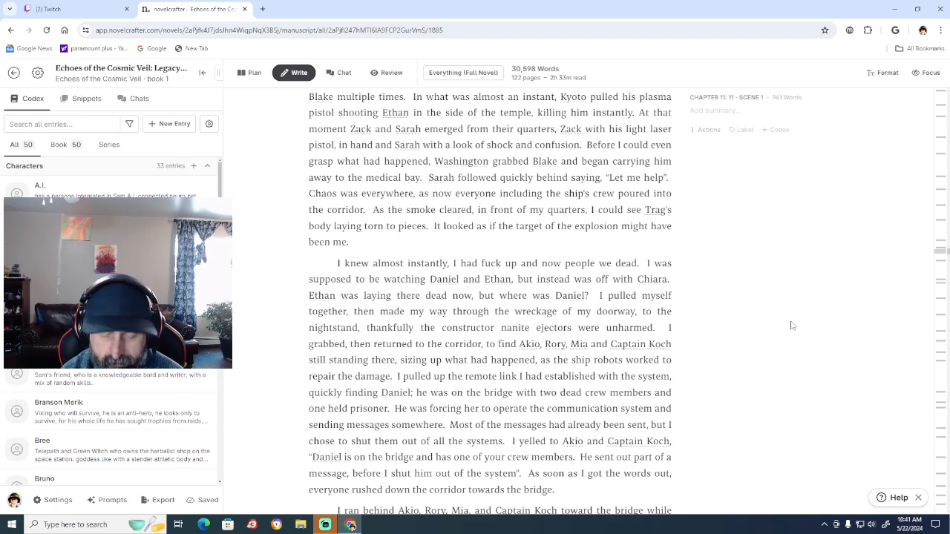
{"action": "type", "text": " one i"}
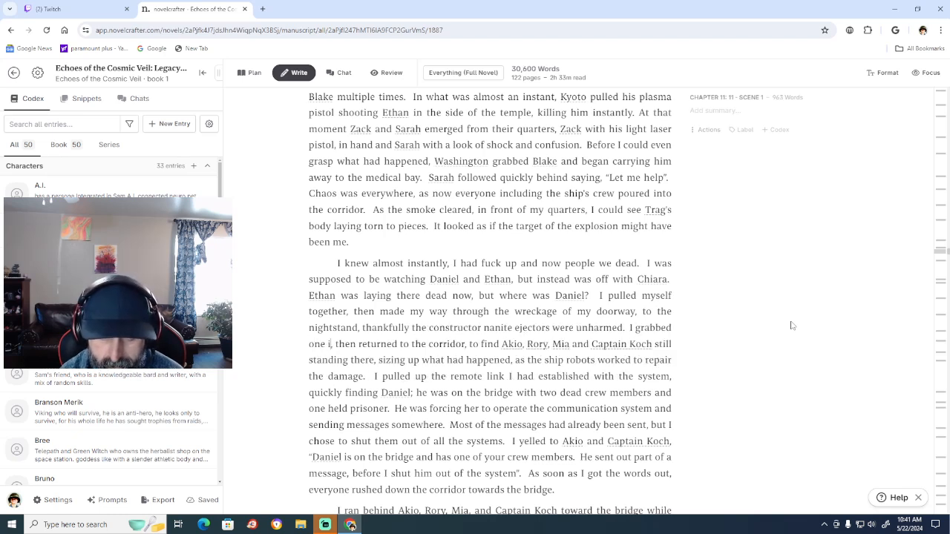
{"action": "type", "text": "njecting"}
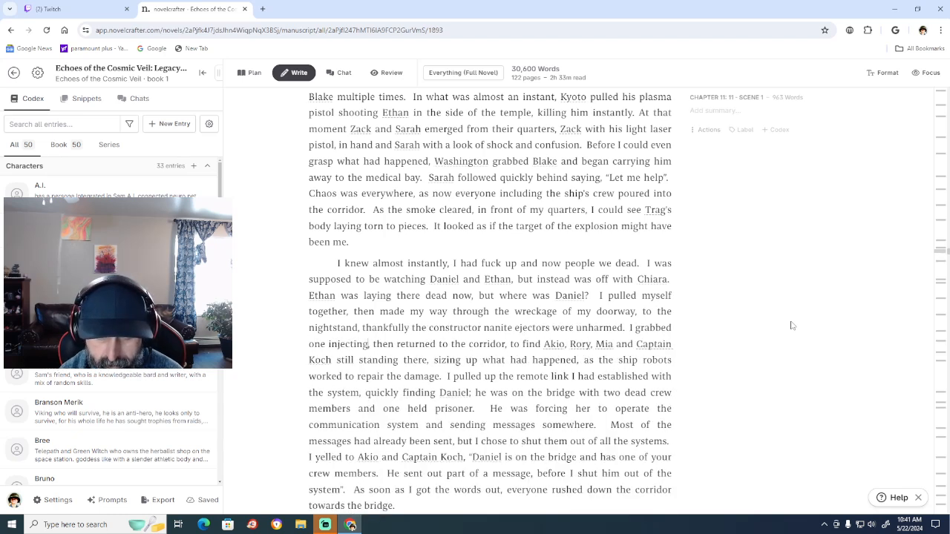
{"action": "type", "text": " it i"}
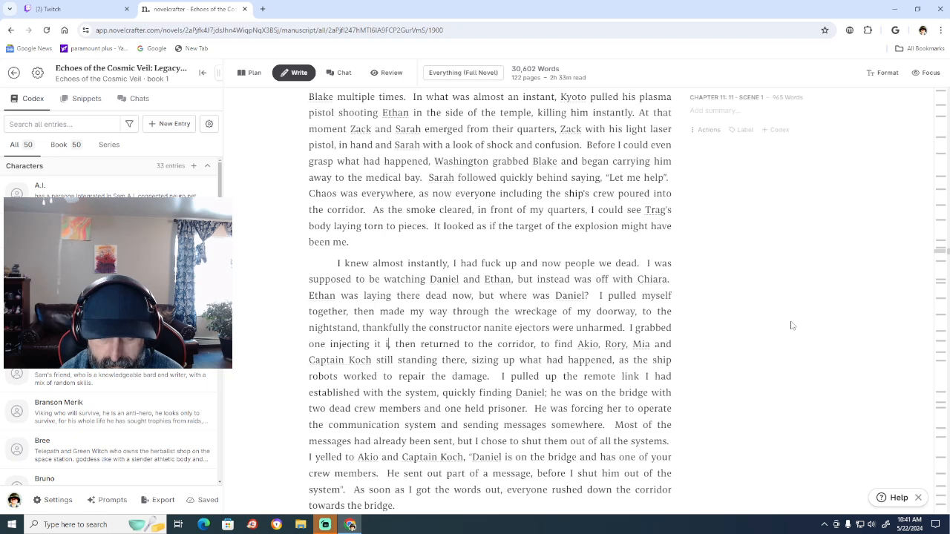
{"action": "type", "text": "median"}
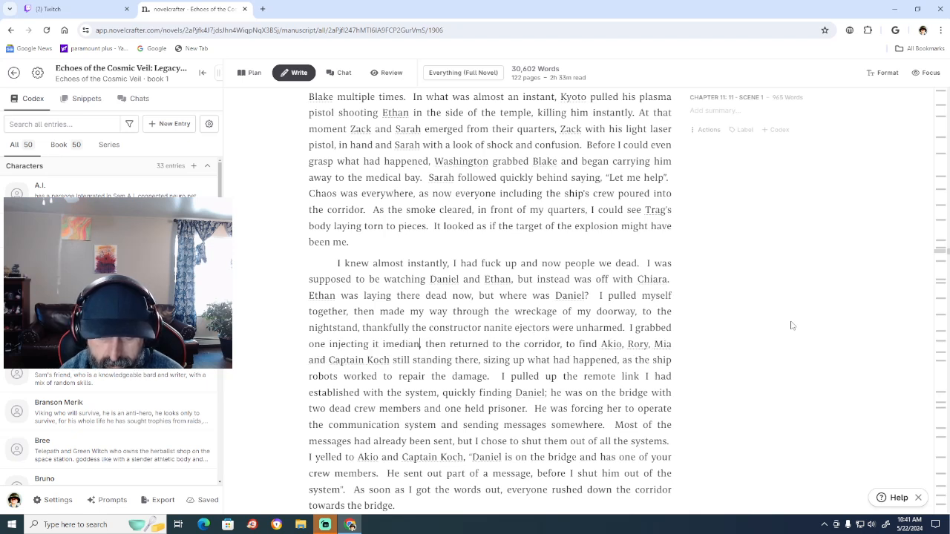
{"action": "type", "text": "tly"}
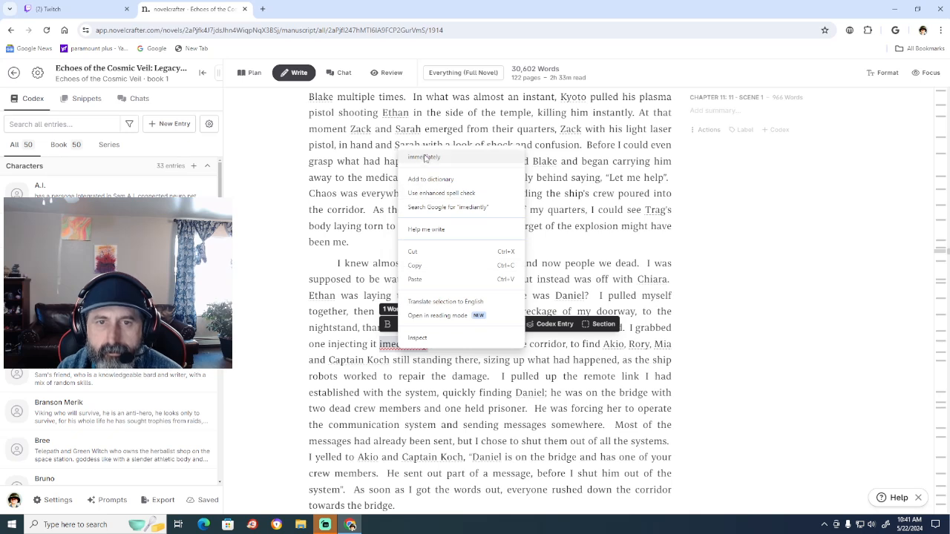
Insert "one injecting it immediately" after "I grabbed", correcting the spelling of "immediately" with the suggested word.
{"action": "left_click", "coordinate": [424, 157]}
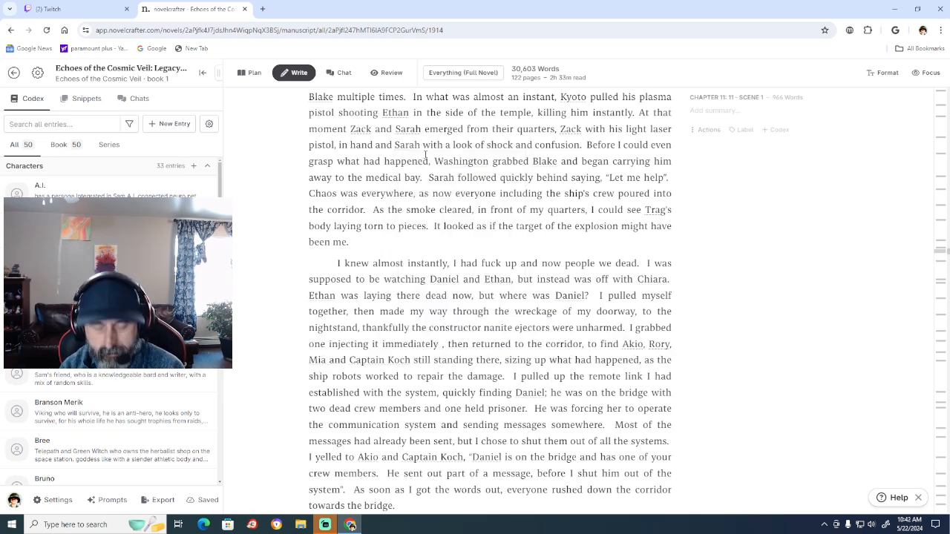
Continue the sentence after "immediately" with "and placed the remaining", using "remaining" instead of "other".
{"action": "type", "text": "and plac"}
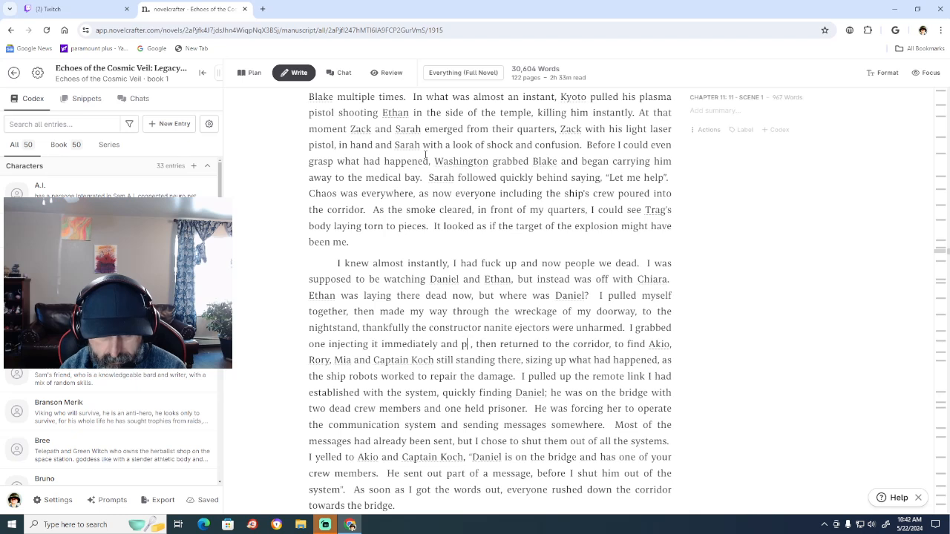
{"action": "type", "text": "ed the oth"}
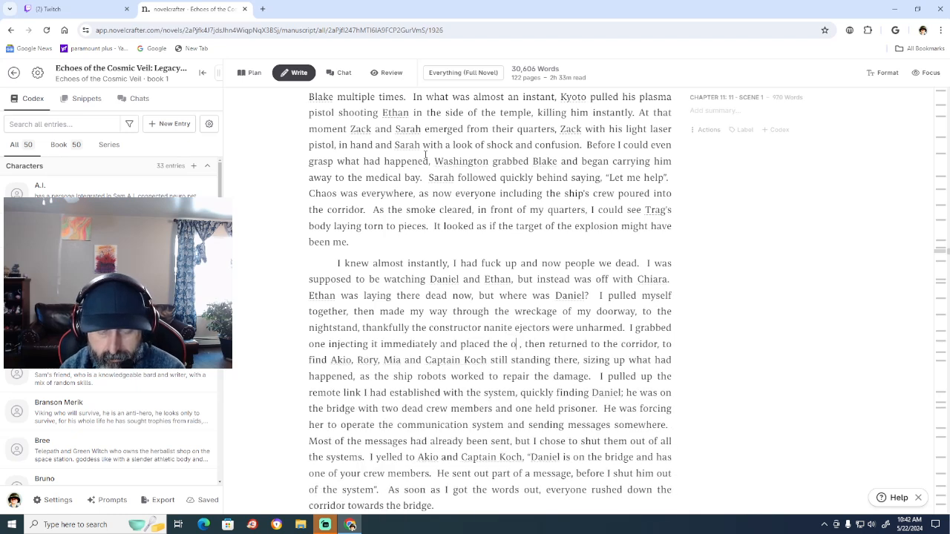
{"action": "type", "text": "er"}
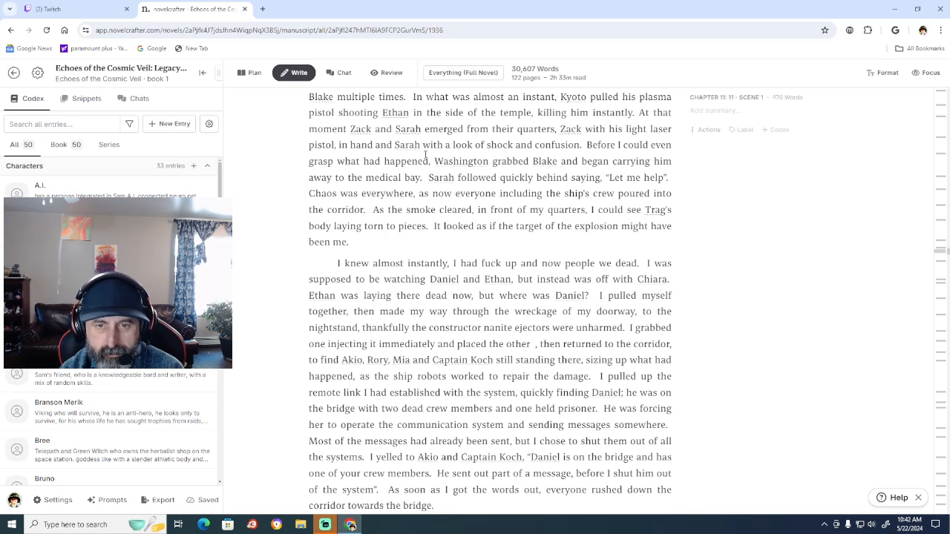
{"action": "key", "text": "BackSpace"}
{"action": "key", "text": "BackSpace"}
{"action": "key", "text": "BackSpace"}
{"action": "key", "text": "BackSpace"}
{"action": "key", "text": "BackSpace"}
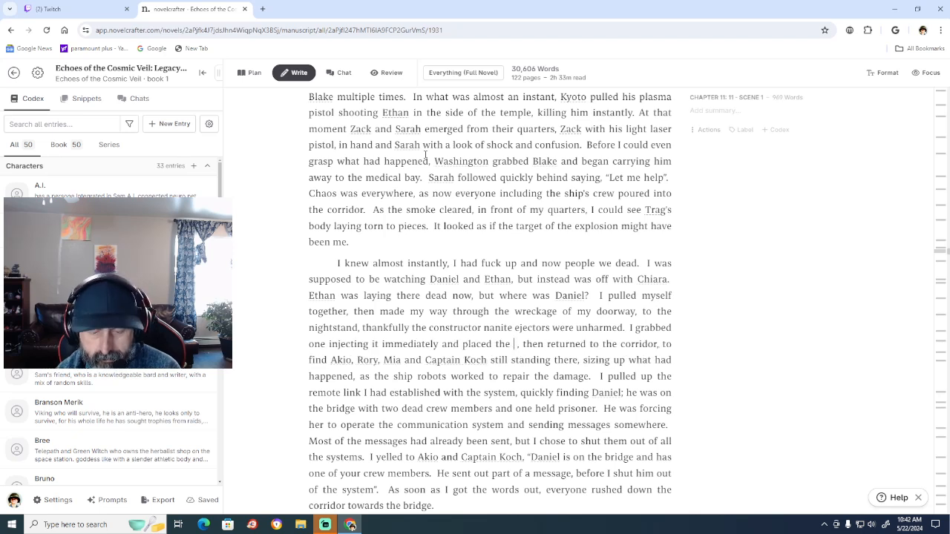
{"action": "type", "text": "re"}
{"action": "type", "text": "maining"}
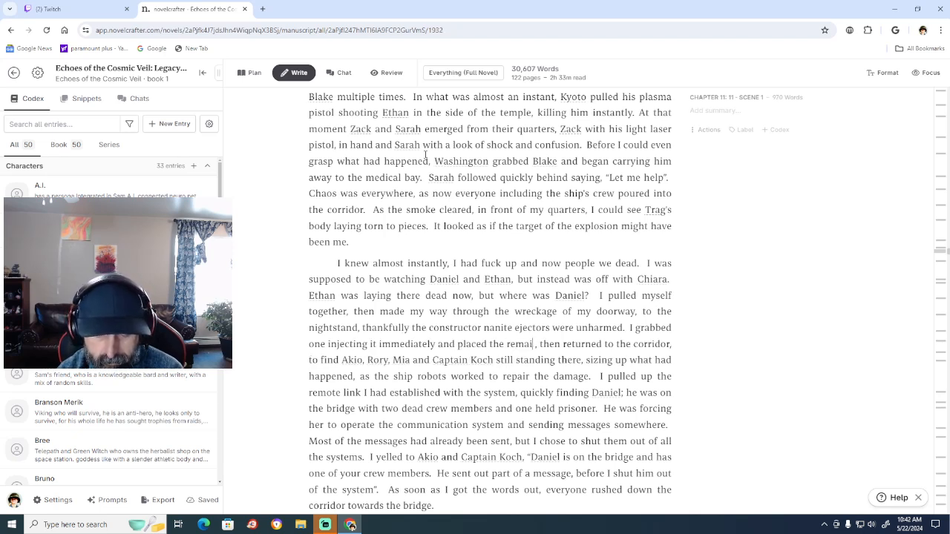
{"action": "type", "text": " 2 in m"}
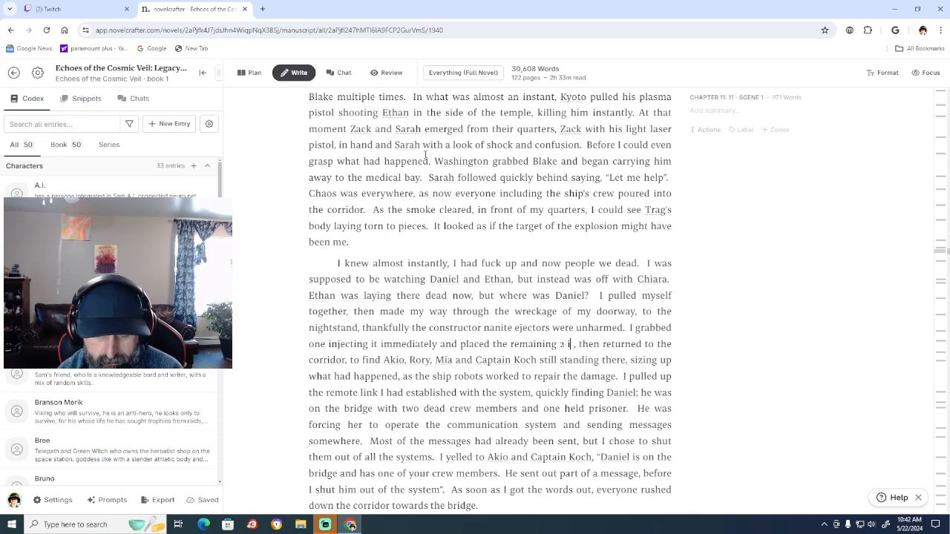
{"action": "type", "text": "y"}
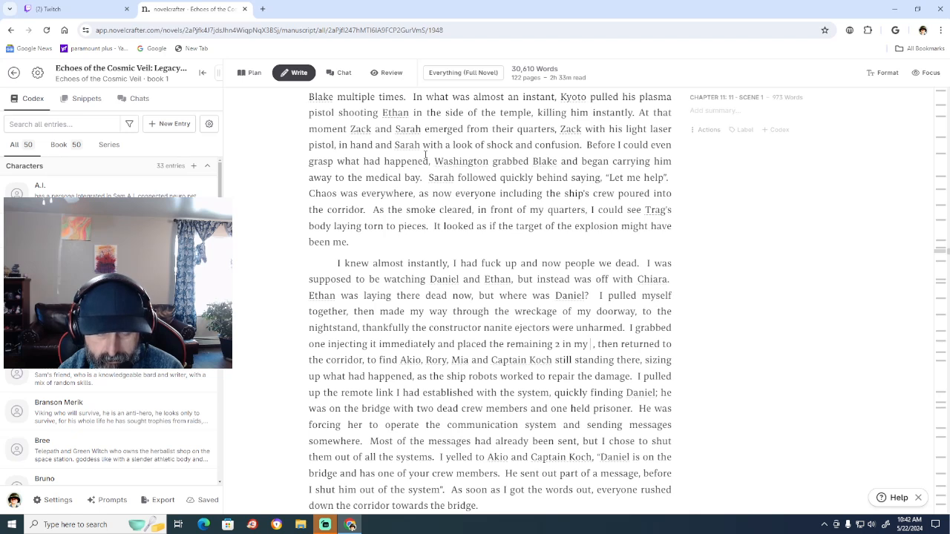
Complete the inserted clause after "remaining" with "2 in my pant's cargo pocket".
{"action": "type", "text": "pant"}
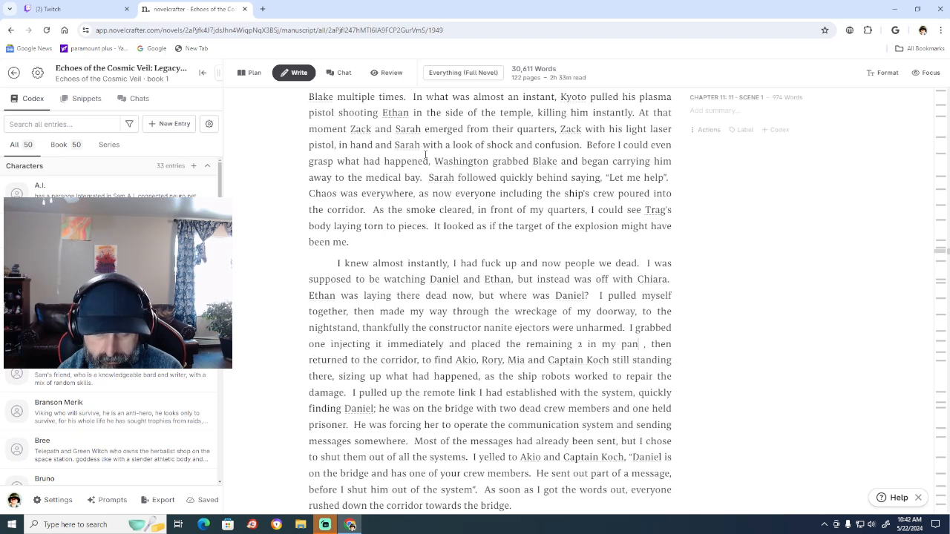
{"action": "type", "text": "'s"}
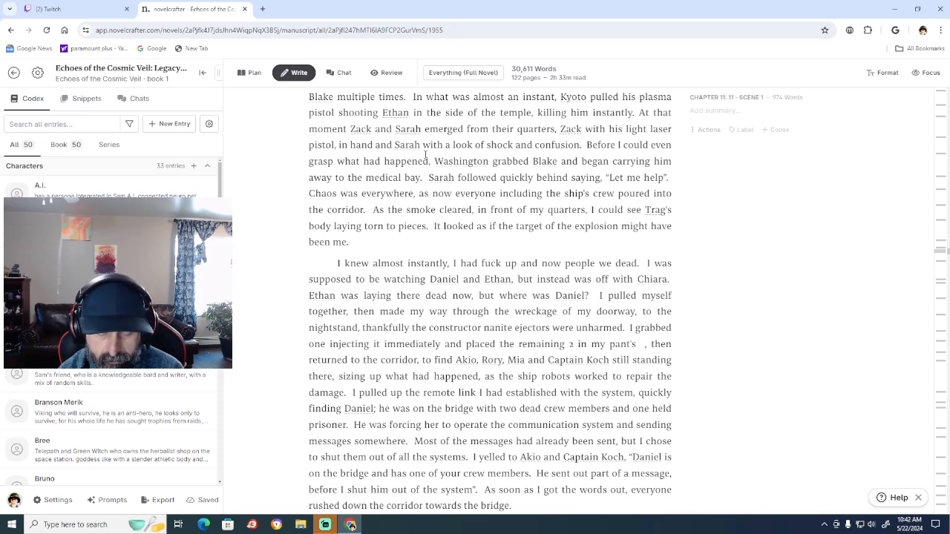
{"action": "type", "text": " cargo po "}
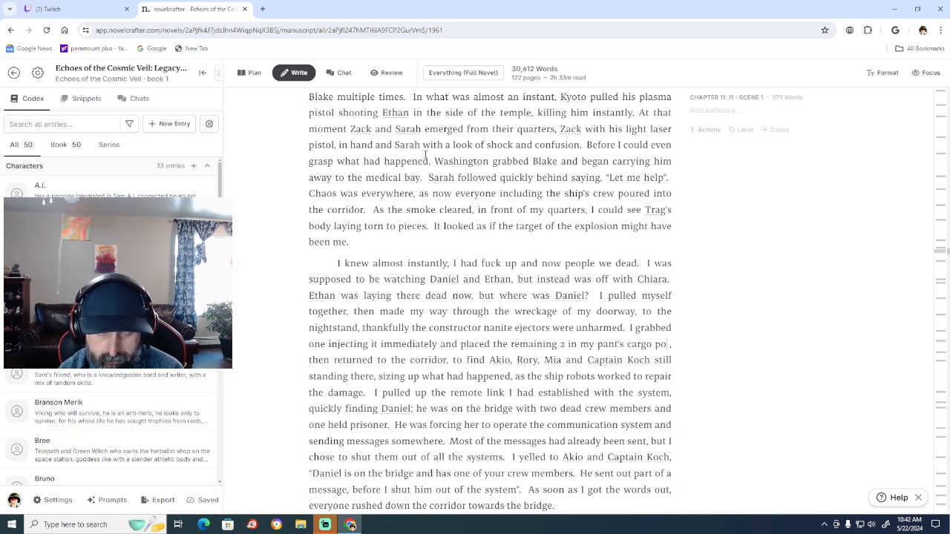
{"action": "type", "text": "cket"}
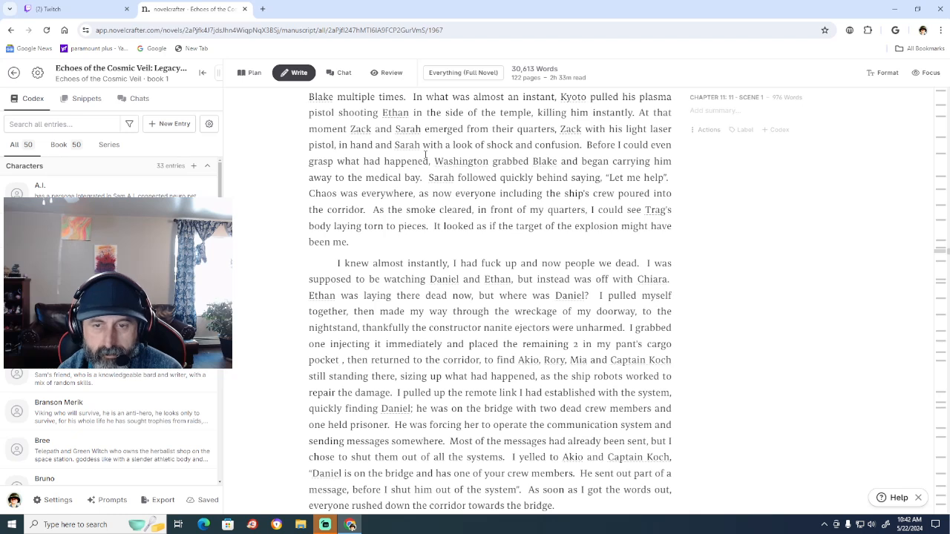
Replace the numeral "2" after "placed the remaining" with the word "two" in Chapter 11.
{"action": "left_click", "coordinate": [579, 343]}
{"action": "key", "text": "BackSpace"}
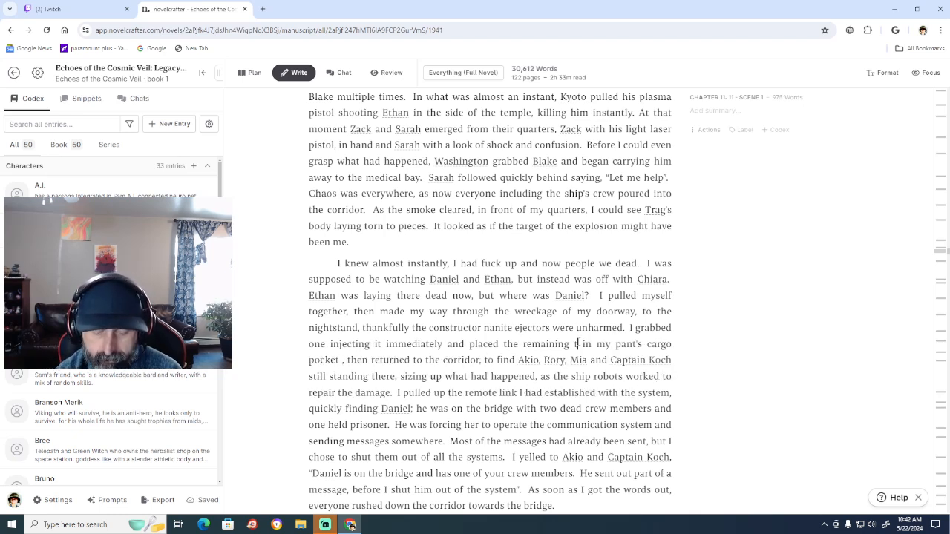
{"action": "type", "text": "two"}
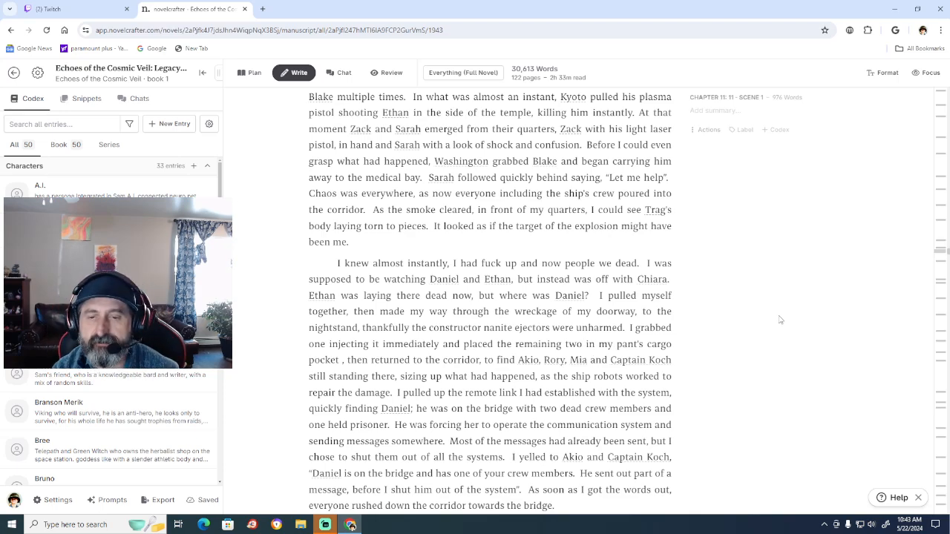
Read through the rest of Chapter 11 and the opening paragraphs of Chapter 12, rechecking the explosion and bridge scenes.
{"action": "scroll", "coordinate": [780, 320], "scroll_direction": "down", "scroll_amount": 2}
{"action": "scroll", "coordinate": [780, 320], "scroll_direction": "down", "scroll_amount": 3}
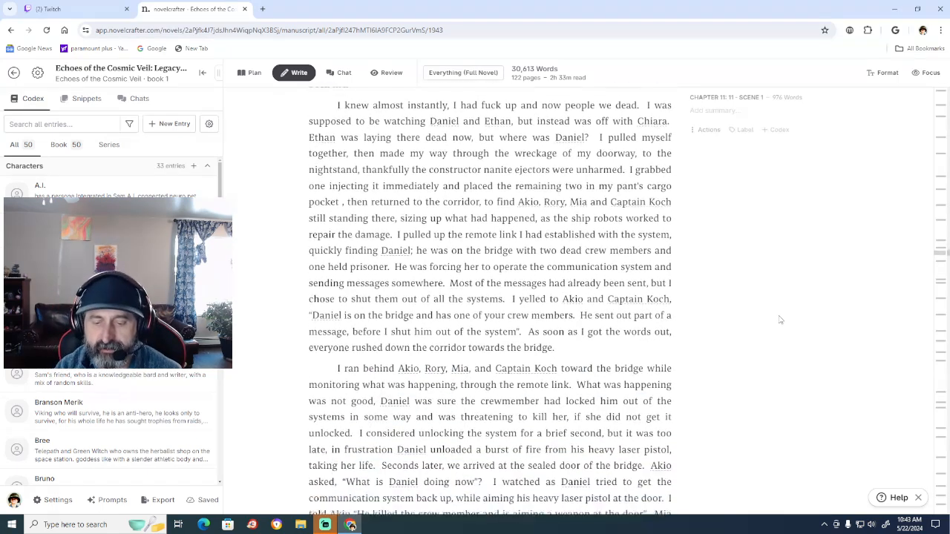
{"action": "scroll", "coordinate": [780, 320], "scroll_direction": "down", "scroll_amount": 8}
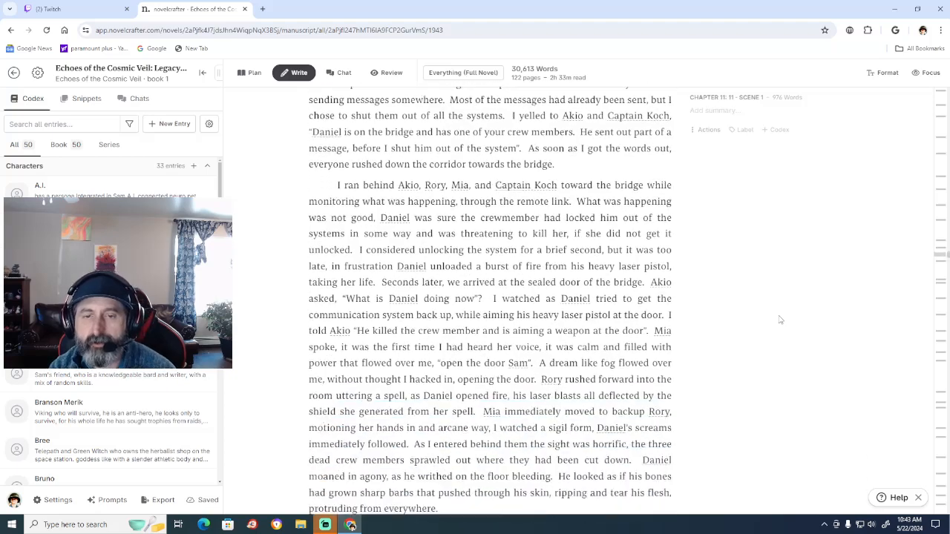
{"action": "scroll", "coordinate": [778, 313], "scroll_direction": "down", "scroll_amount": 3}
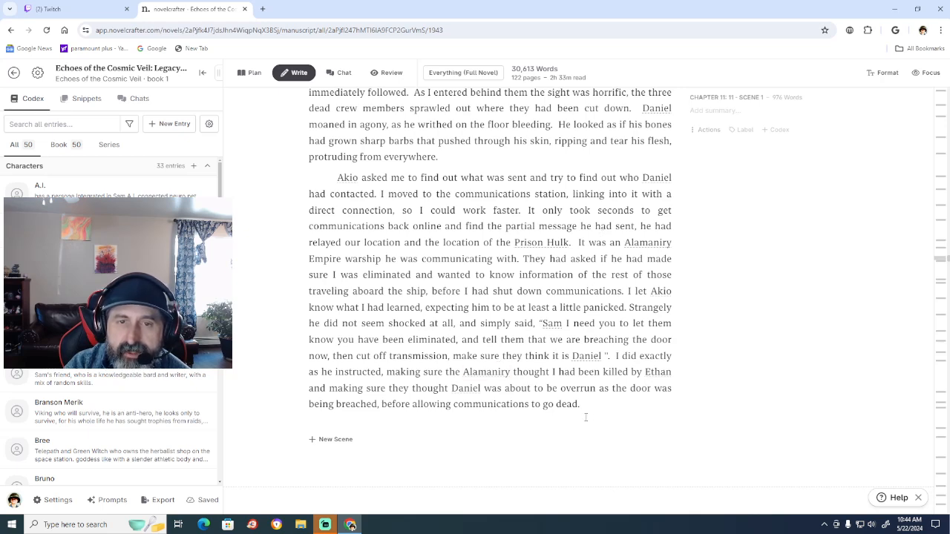
{"action": "scroll", "coordinate": [586, 418], "scroll_direction": "down", "scroll_amount": 3}
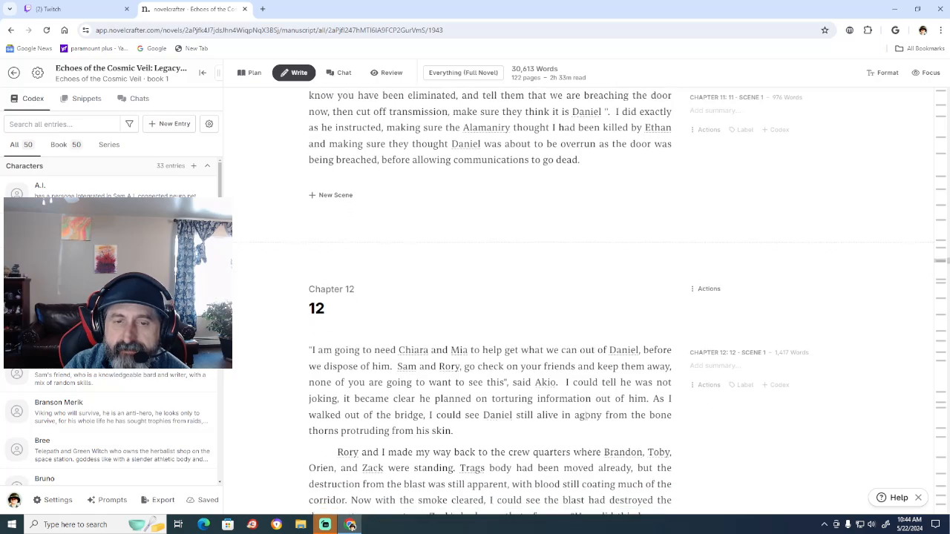
{"action": "scroll", "coordinate": [586, 418], "scroll_direction": "down", "scroll_amount": 2}
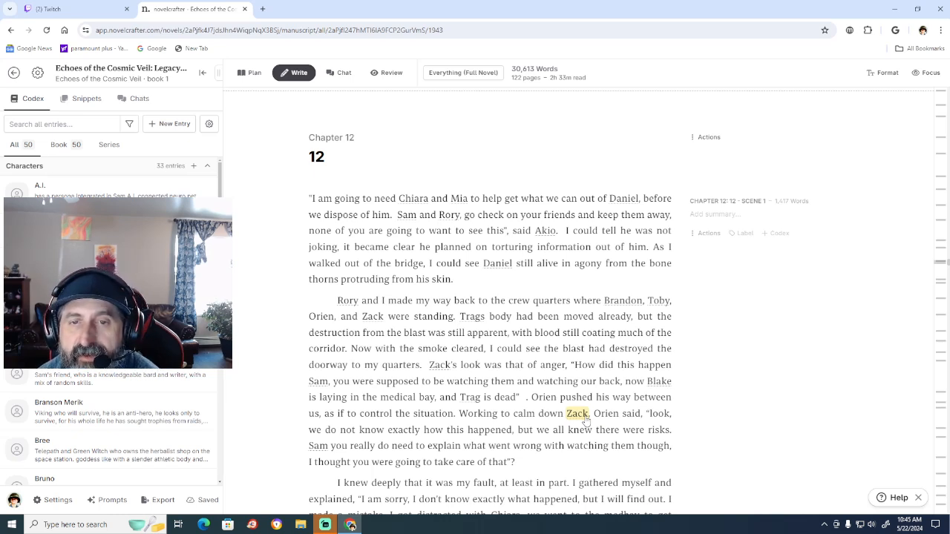
{"action": "scroll", "coordinate": [586, 421], "scroll_direction": "up", "scroll_amount": 8}
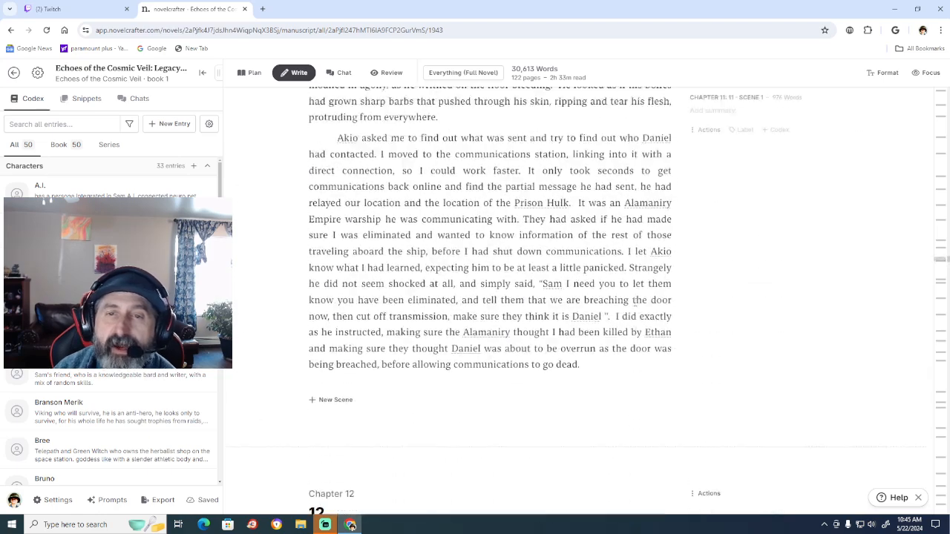
{"action": "scroll", "coordinate": [550, 139], "scroll_direction": "down", "scroll_amount": 2}
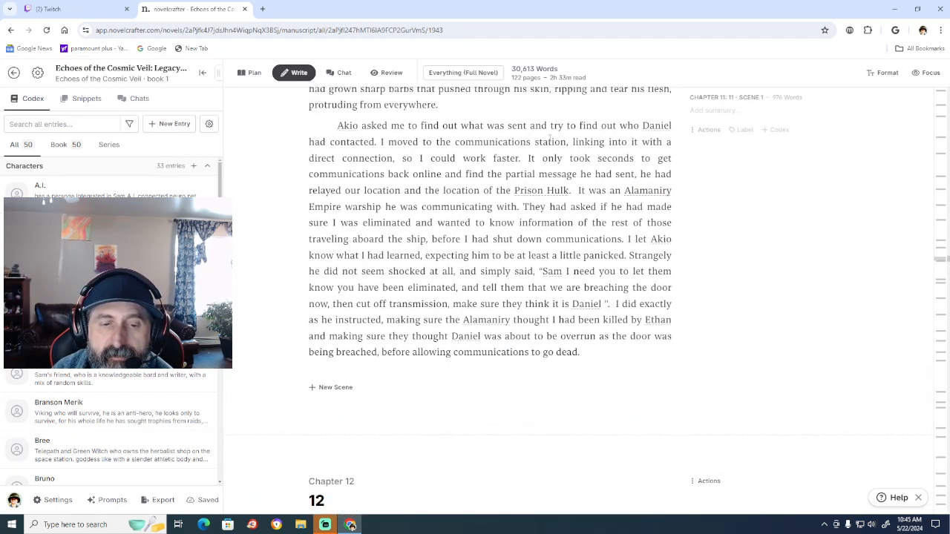
{"action": "scroll", "coordinate": [389, 222], "scroll_direction": "down", "scroll_amount": 2}
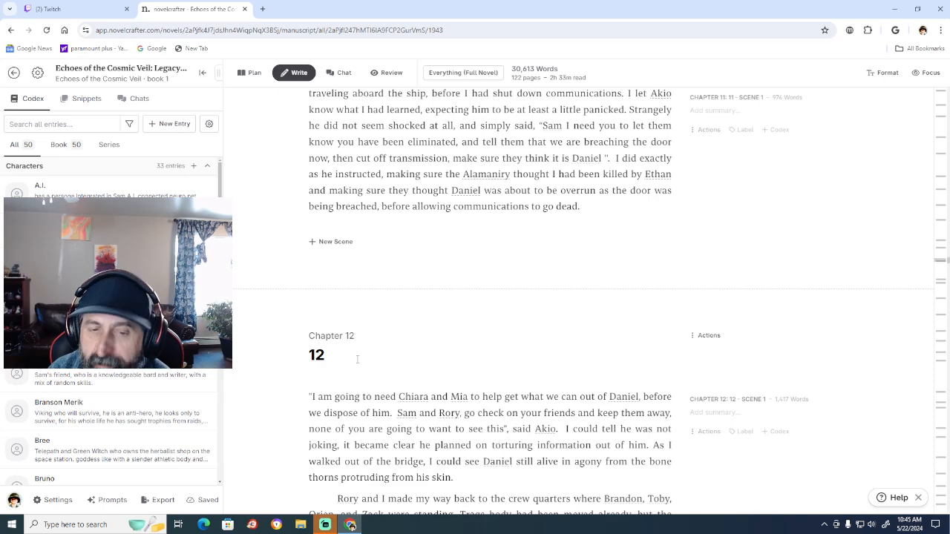
{"action": "scroll", "coordinate": [374, 348], "scroll_direction": "down", "scroll_amount": 1}
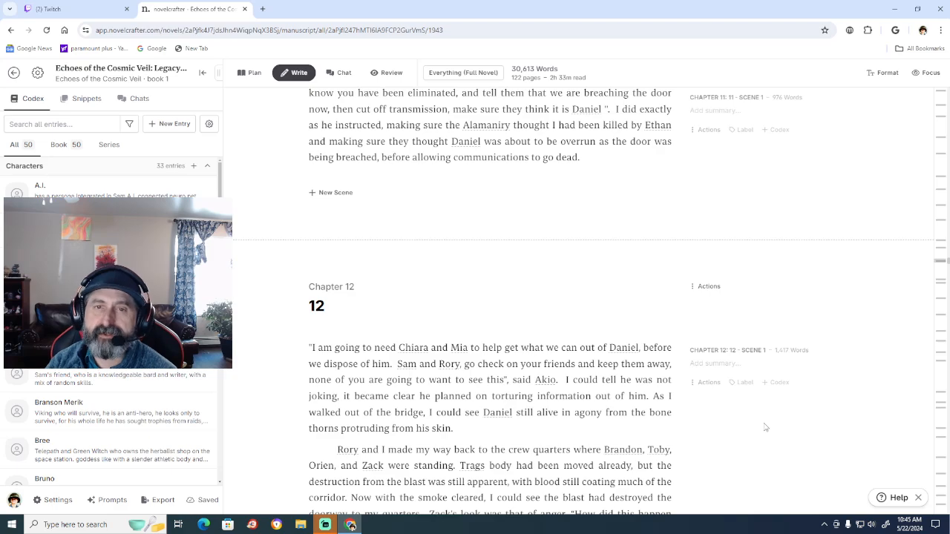
{"action": "scroll", "coordinate": [719, 374], "scroll_direction": "up", "scroll_amount": 5}
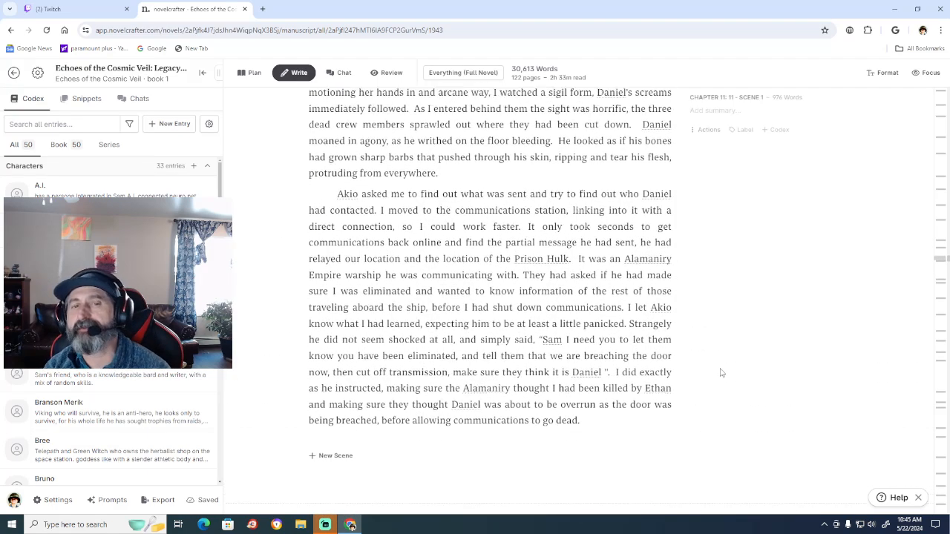
{"action": "scroll", "coordinate": [720, 373], "scroll_direction": "up", "scroll_amount": 8}
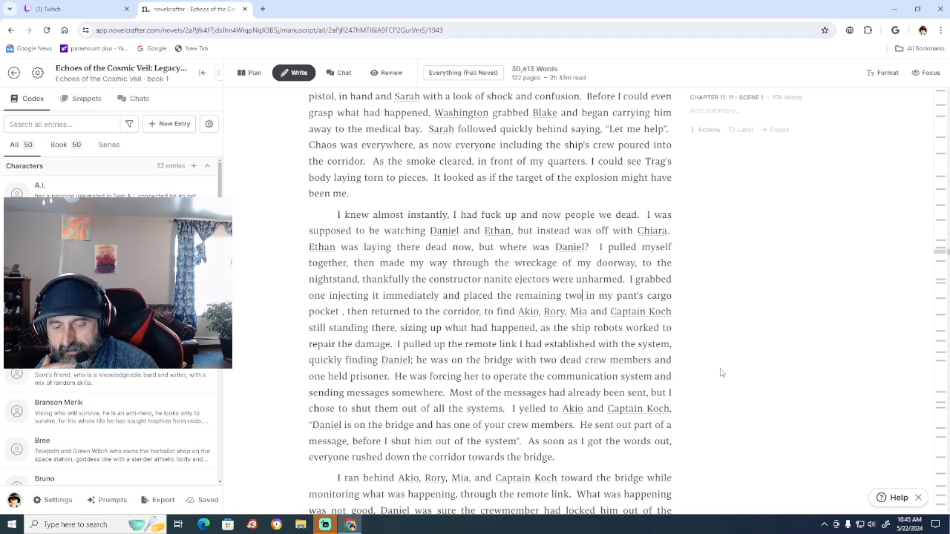
{"action": "scroll", "coordinate": [720, 372], "scroll_direction": "up", "scroll_amount": 10}
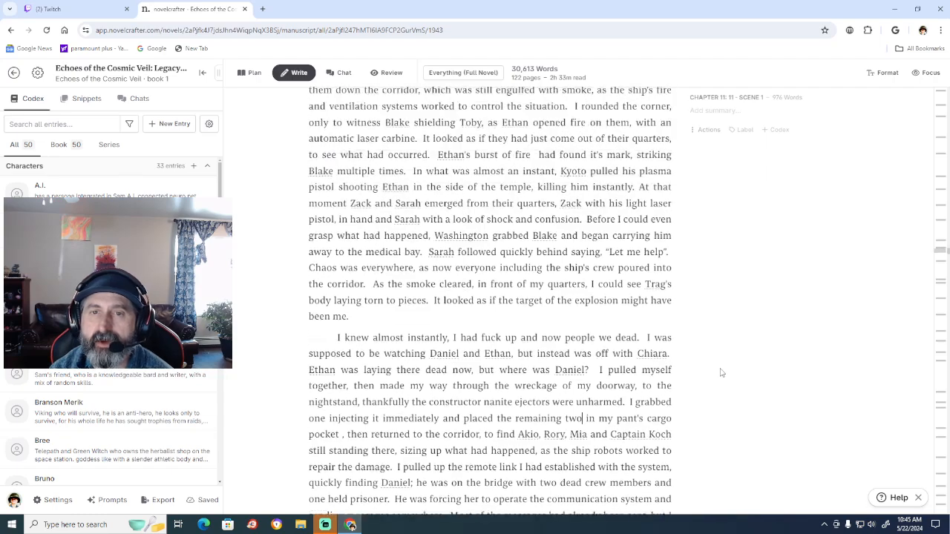
{"action": "scroll", "coordinate": [720, 373], "scroll_direction": "down", "scroll_amount": 8}
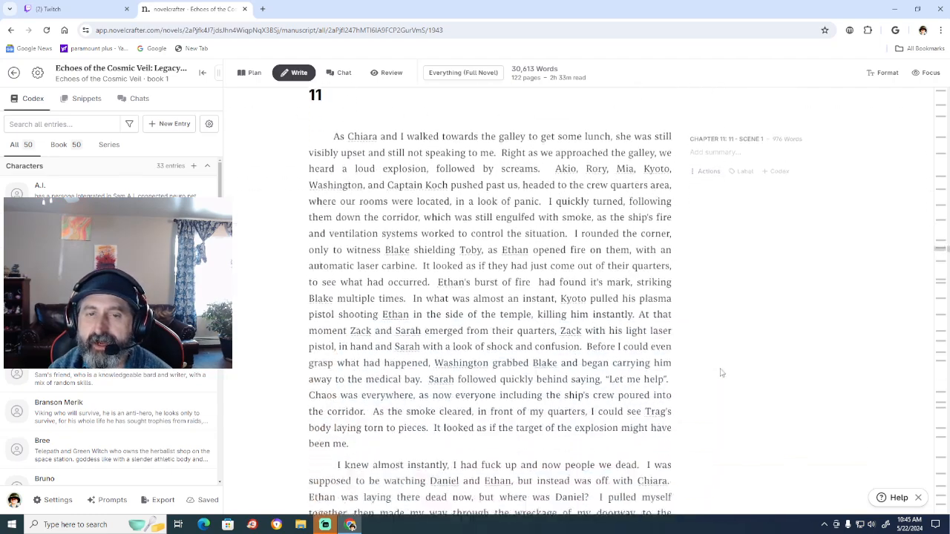
{"action": "scroll", "coordinate": [720, 373], "scroll_direction": "down", "scroll_amount": 10}
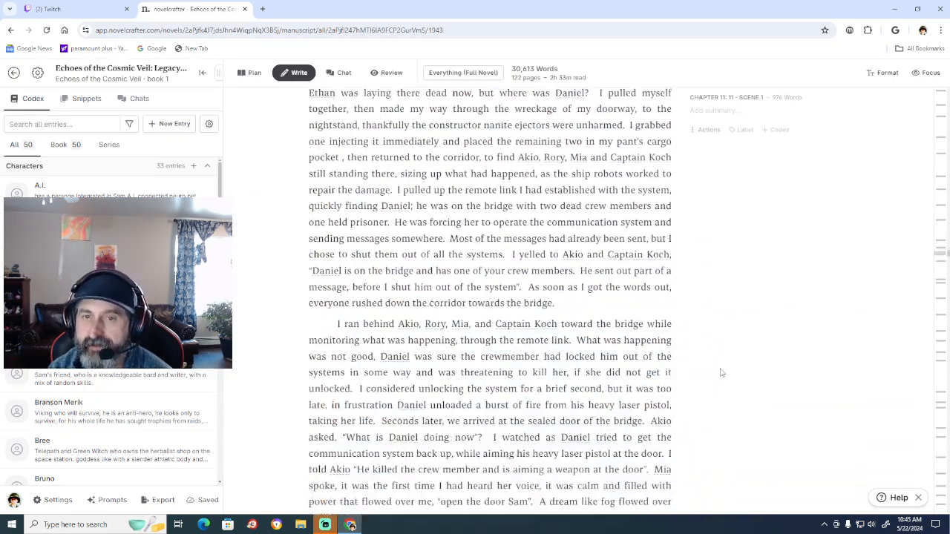
{"action": "scroll", "coordinate": [720, 373], "scroll_direction": "down", "scroll_amount": 7}
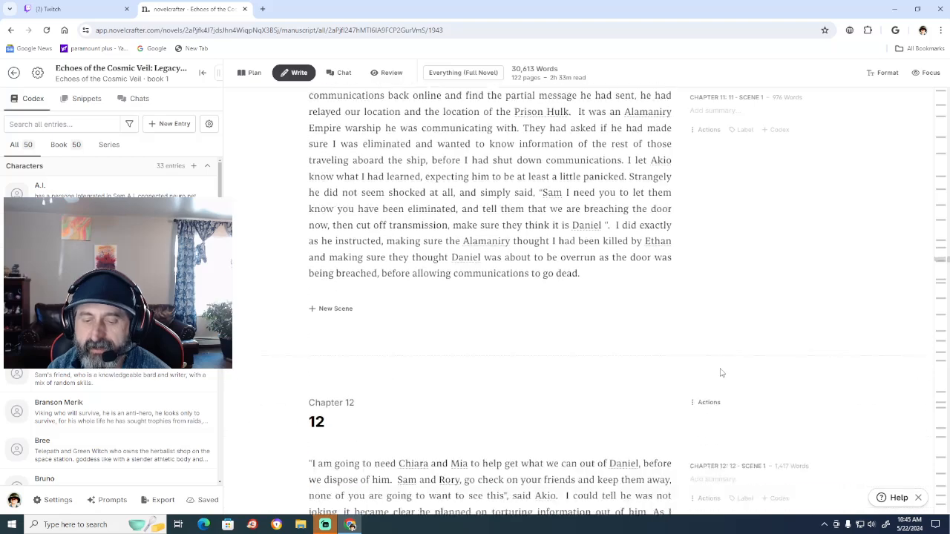
{"action": "scroll", "coordinate": [720, 369], "scroll_direction": "down", "scroll_amount": 2}
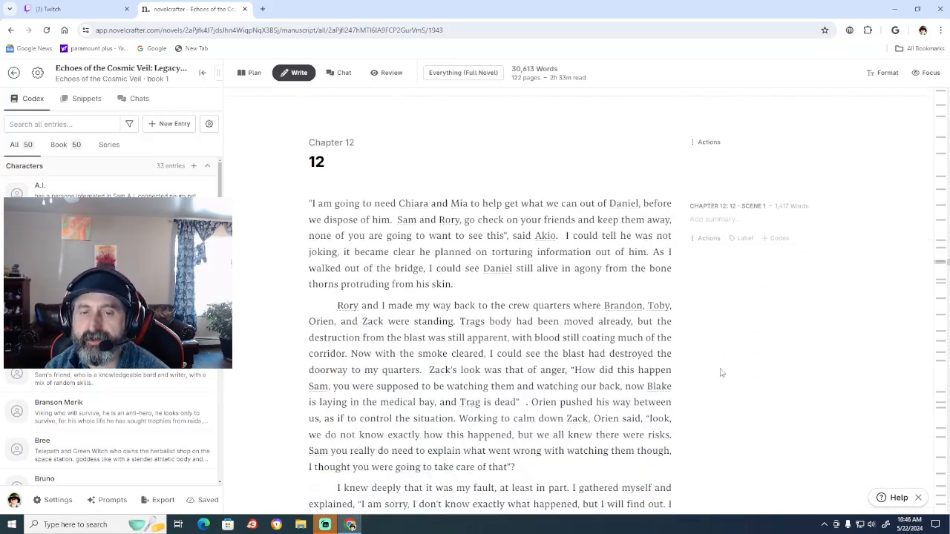
Indent the first line of Chapter 12's opening paragraph, which begins "I am going to need Chiara and Mia".
{"action": "scroll", "coordinate": [721, 372], "scroll_direction": "up", "scroll_amount": 1}
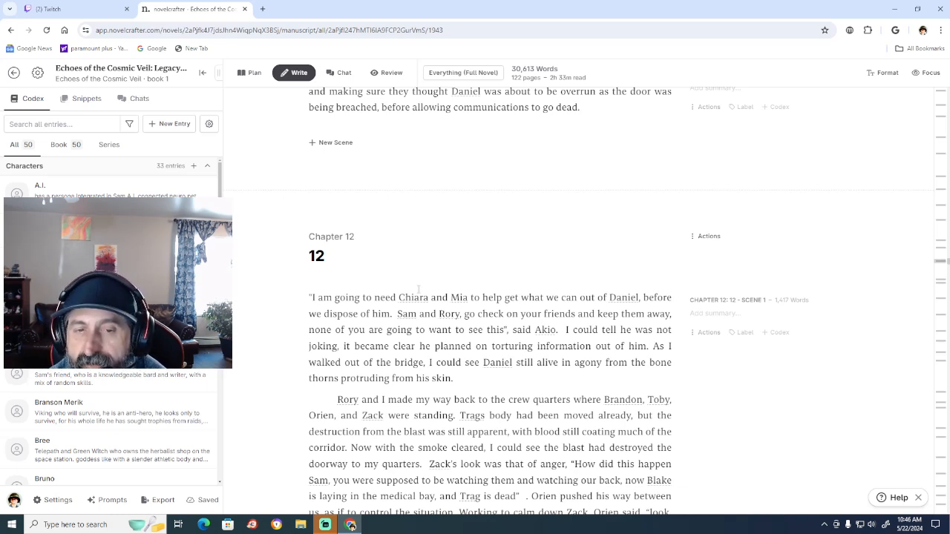
{"action": "left_click", "coordinate": [308, 295]}
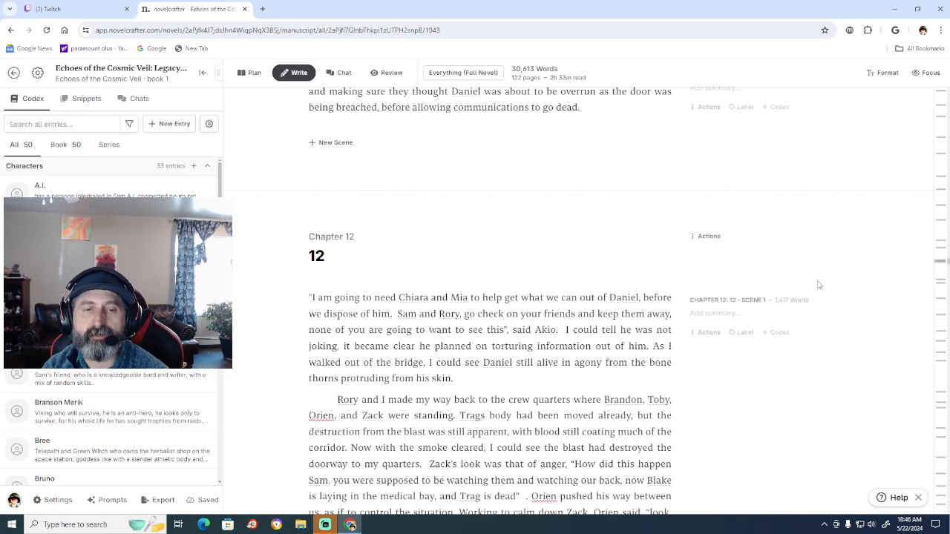
{"action": "key", "text": "Tab"}
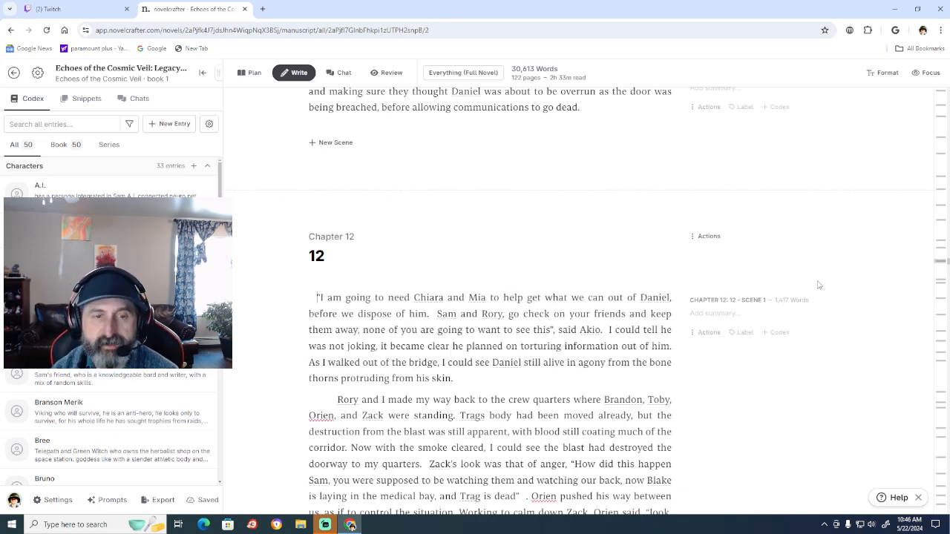
{"action": "key", "text": "BackSpace"}
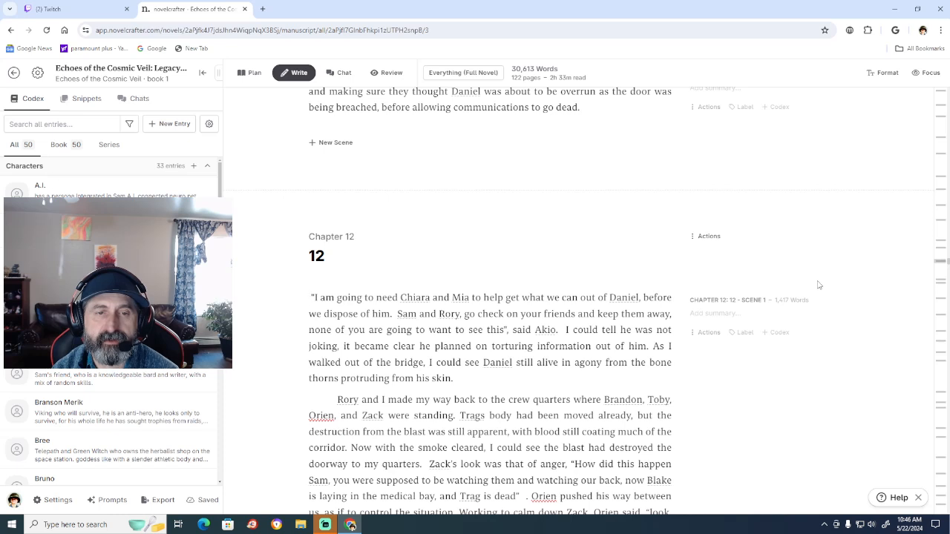
{"action": "key", "text": "Delete"}
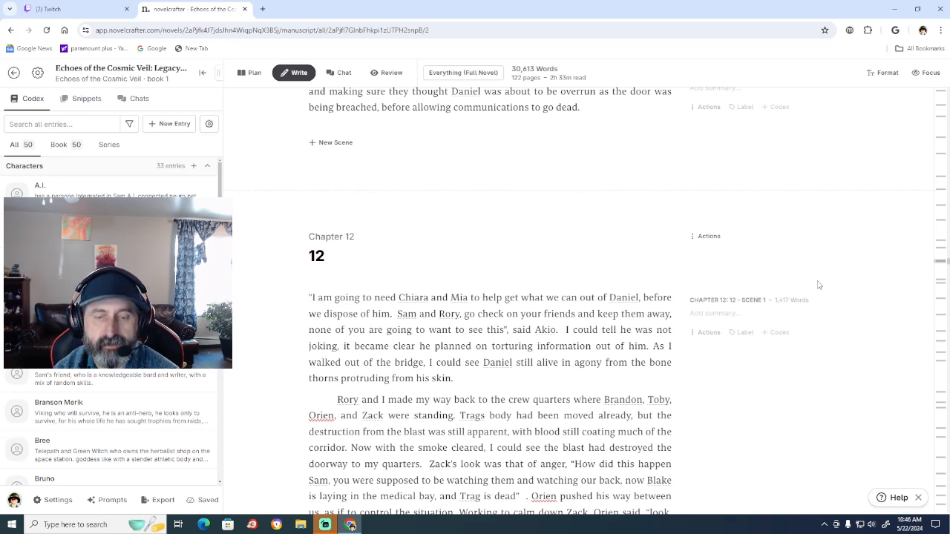
{"action": "key", "text": "Return"}
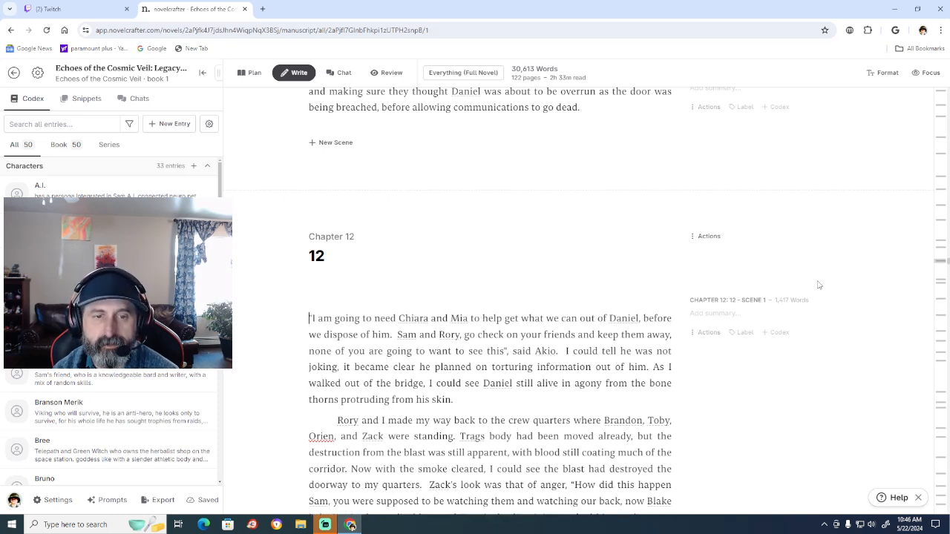
{"action": "key", "text": "BackSpace"}
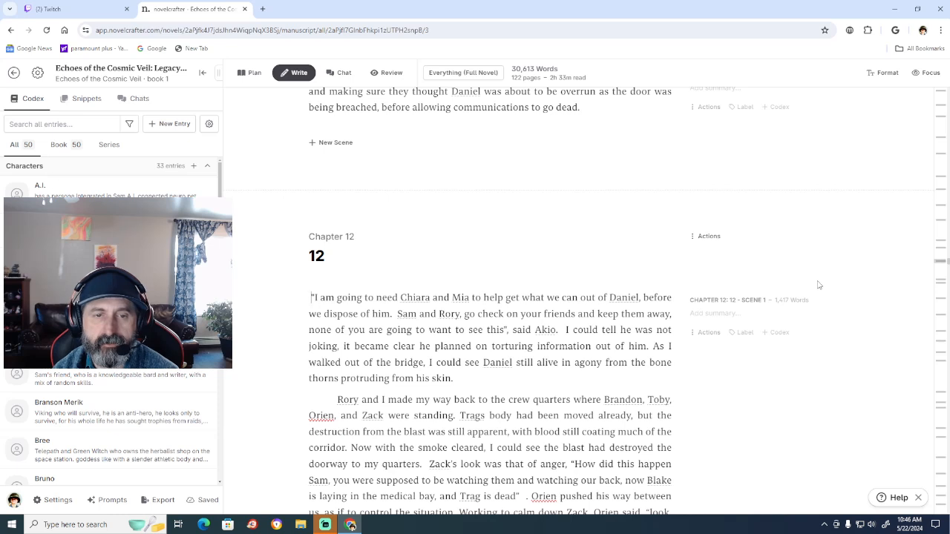
{"action": "key", "text": "Tab"}
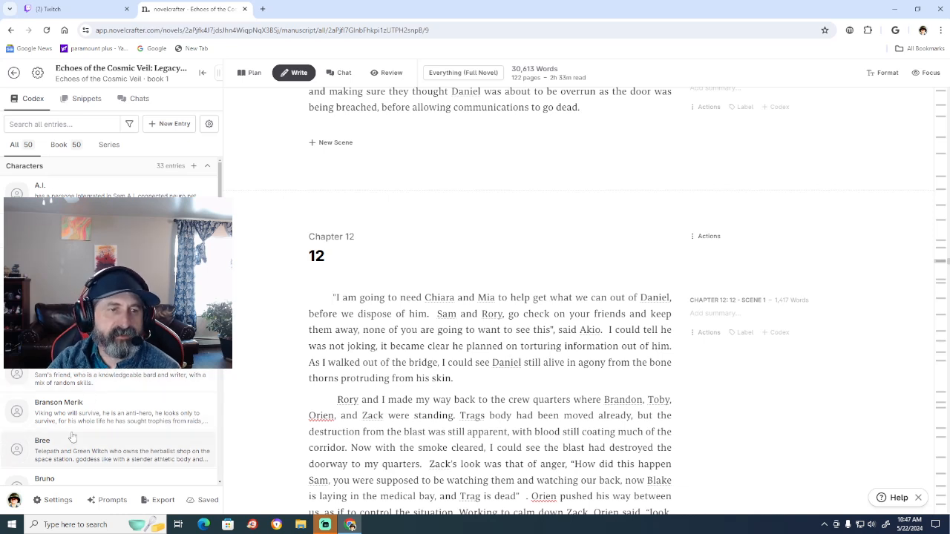
After "said Akio." in Chapter 12's opening paragraph, start a new sentence: "Captain Koch stood over the bodies of her dead crew members".
{"action": "scroll", "coordinate": [72, 437], "scroll_direction": "down", "scroll_amount": 3}
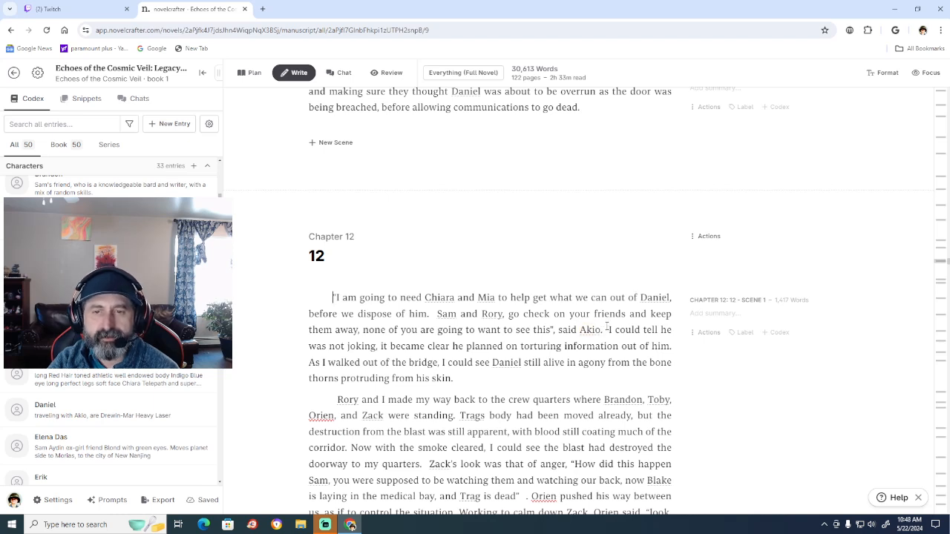
{"action": "left_click", "coordinate": [603, 329]}
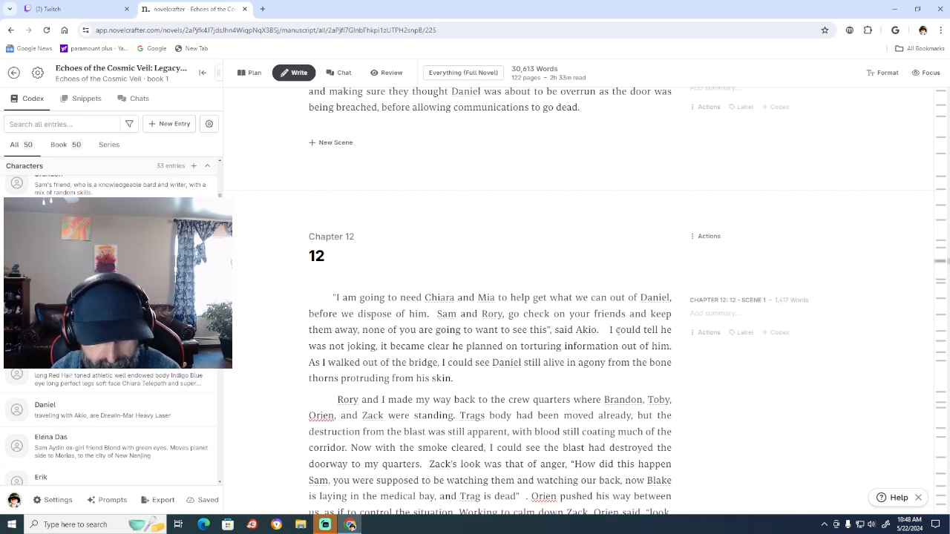
{"action": "type", "text": "Ca"}
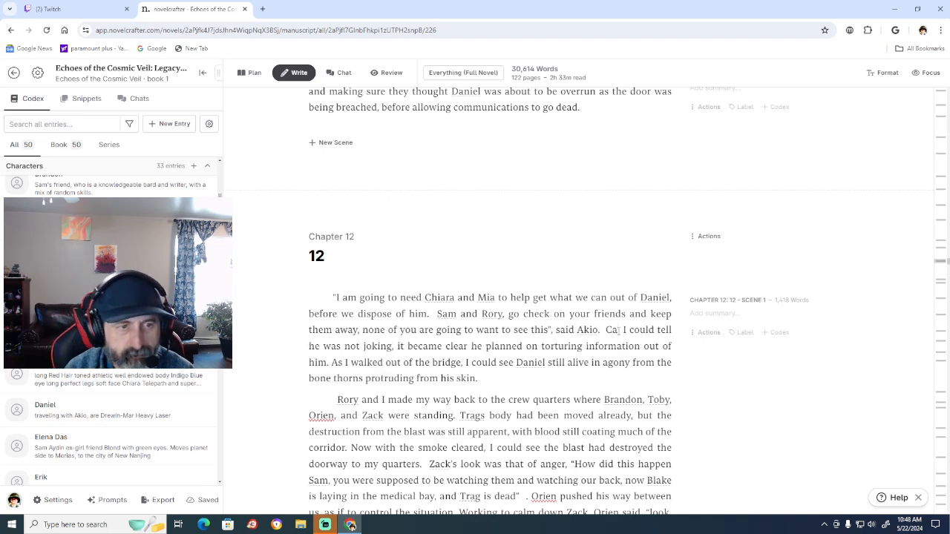
{"action": "type", "text": "pt"}
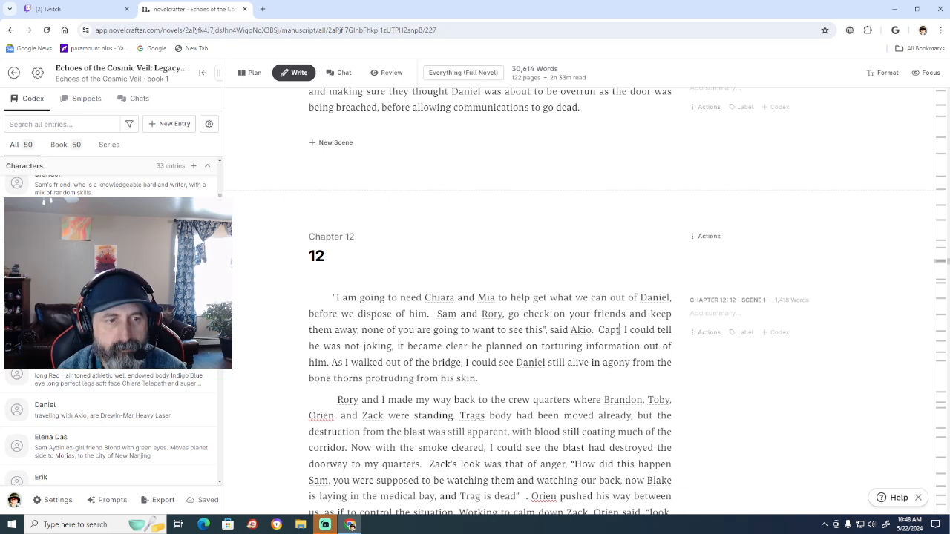
{"action": "type", "text": "ain"}
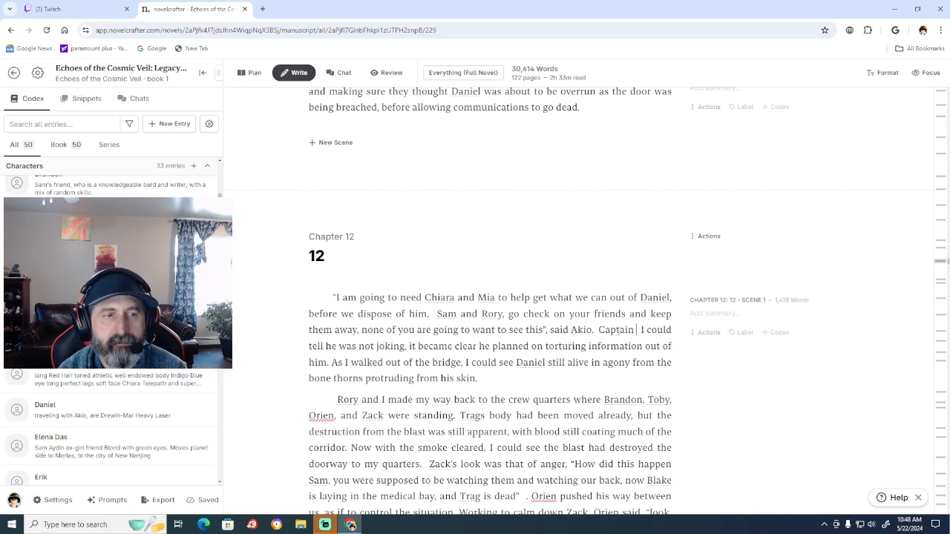
{"action": "type", "text": " Koch"}
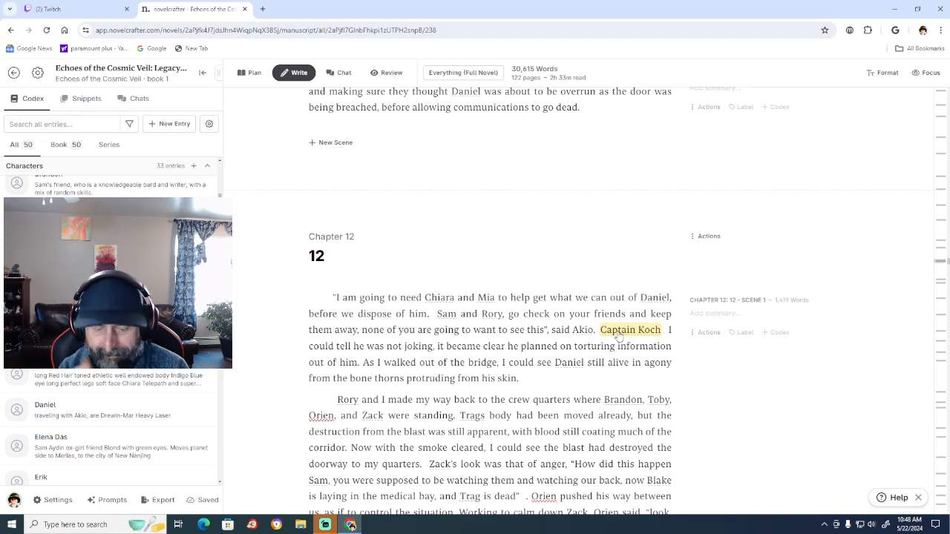
{"action": "type", "text": " sto "}
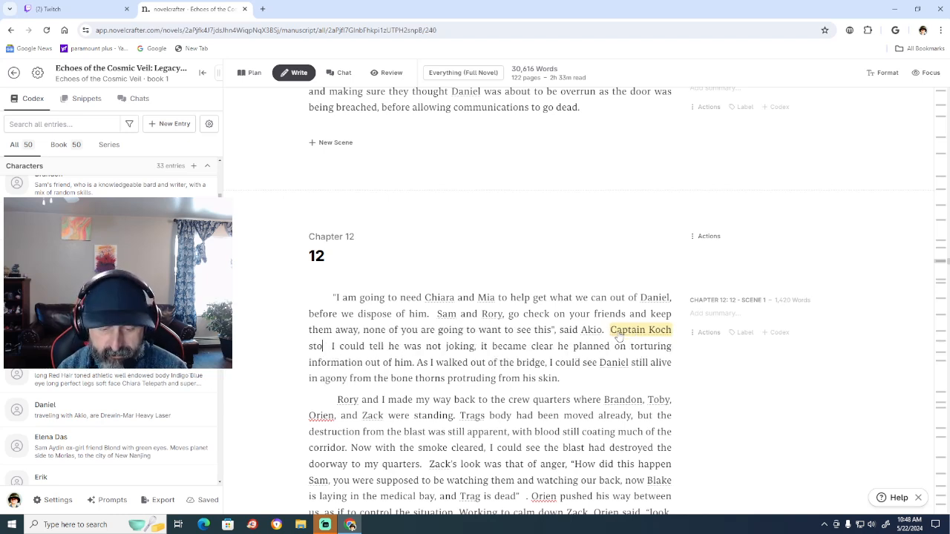
{"action": "type", "text": "od over t"}
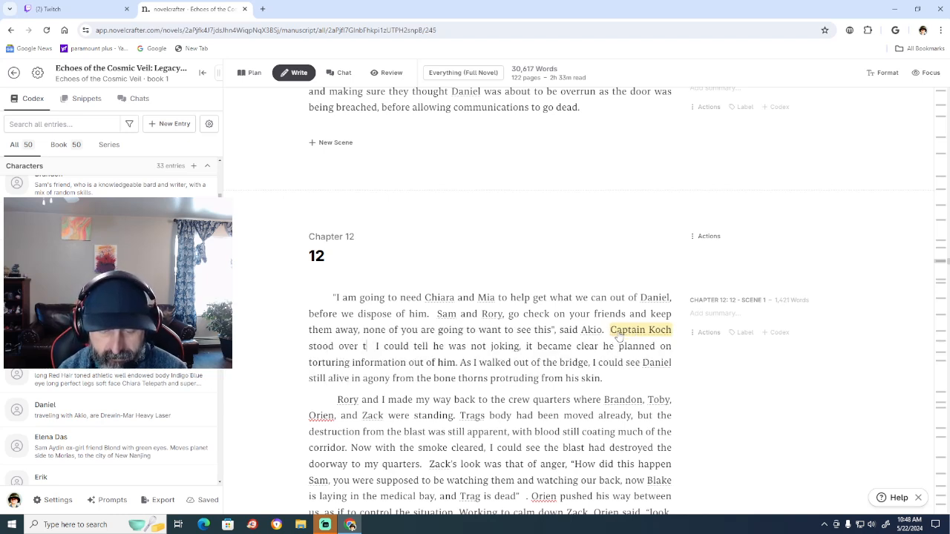
{"action": "type", "text": "he bodies of "}
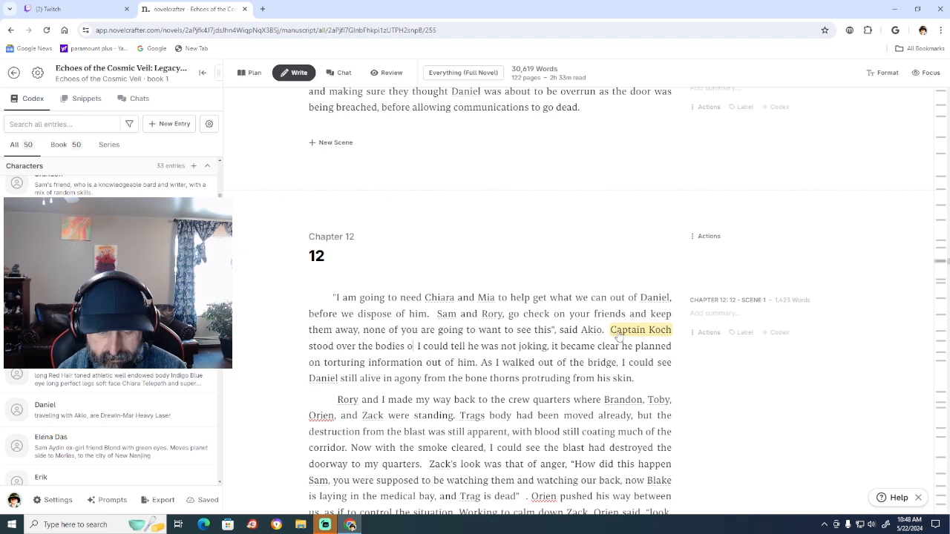
{"action": "type", "text": "he"}
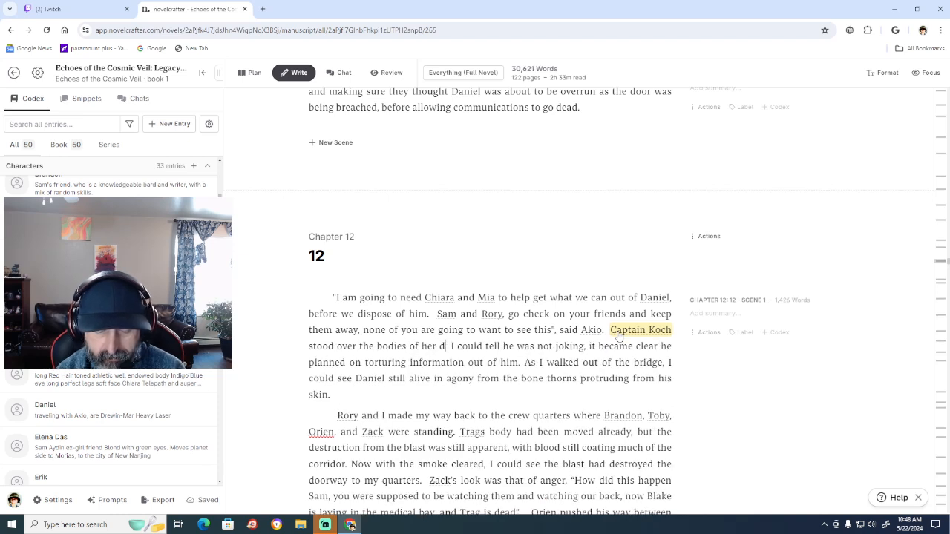
{"action": "type", "text": "r dead cr"}
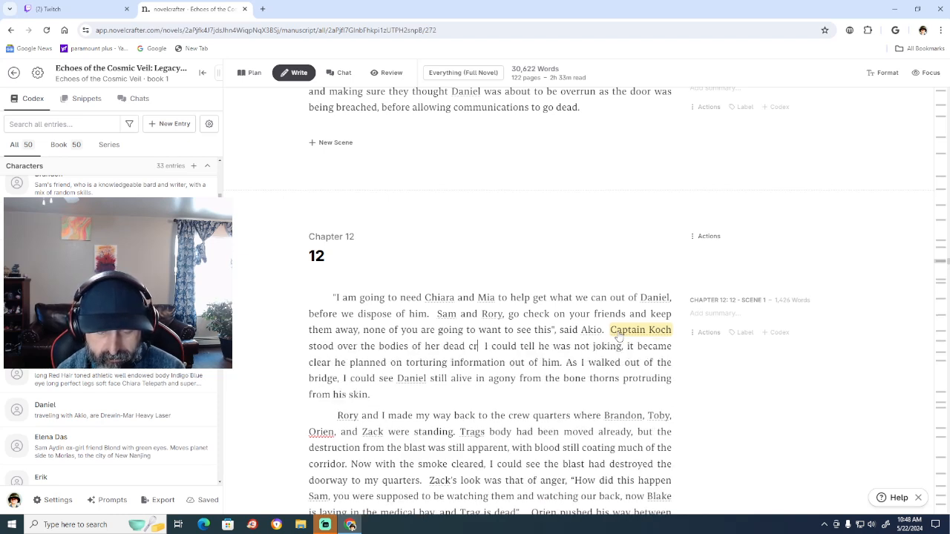
{"action": "type", "text": "ew memb"}
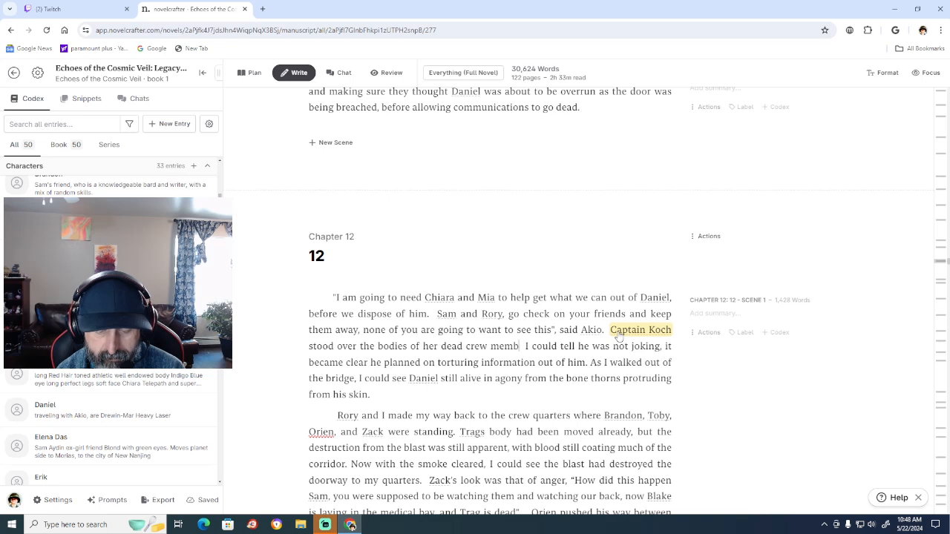
{"action": "type", "text": "ers"}
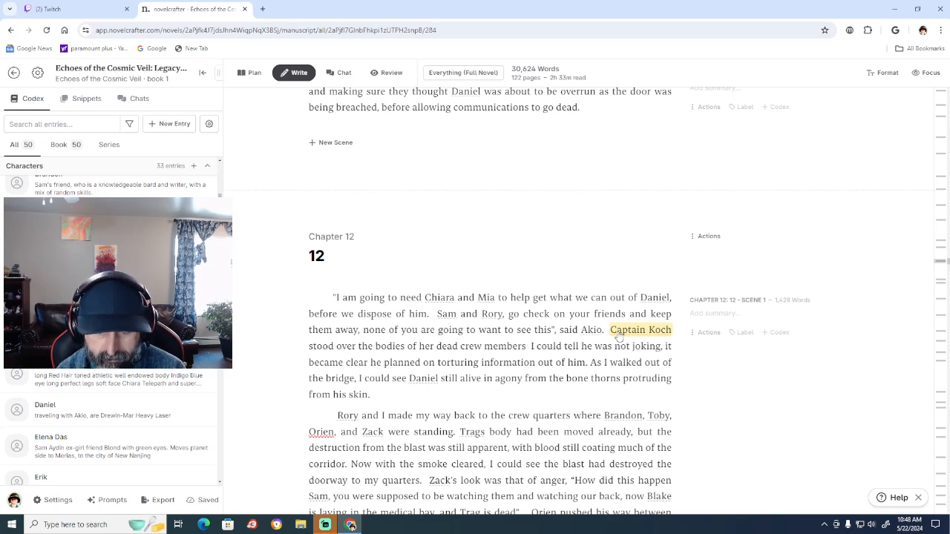
{"action": "type", "text": ", her"}
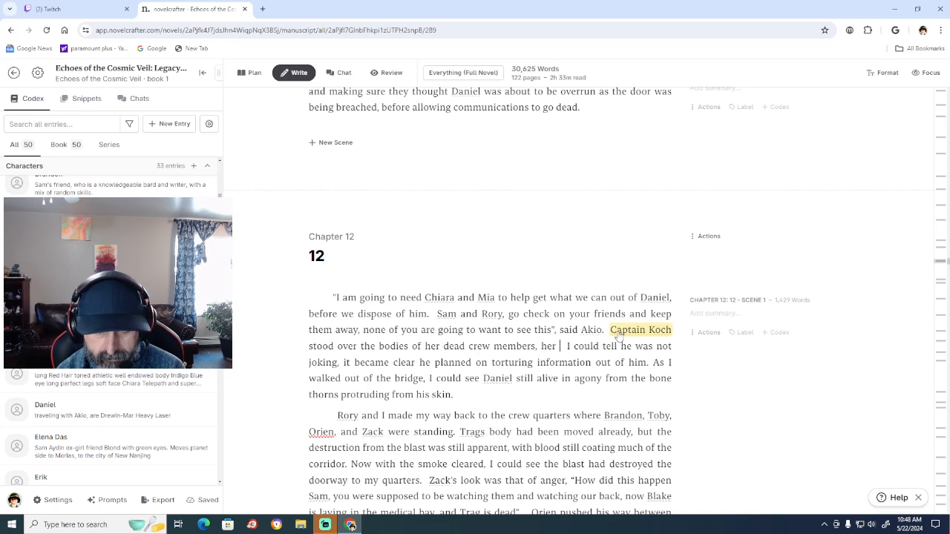
{"action": "type", "text": " eyes fixed"}
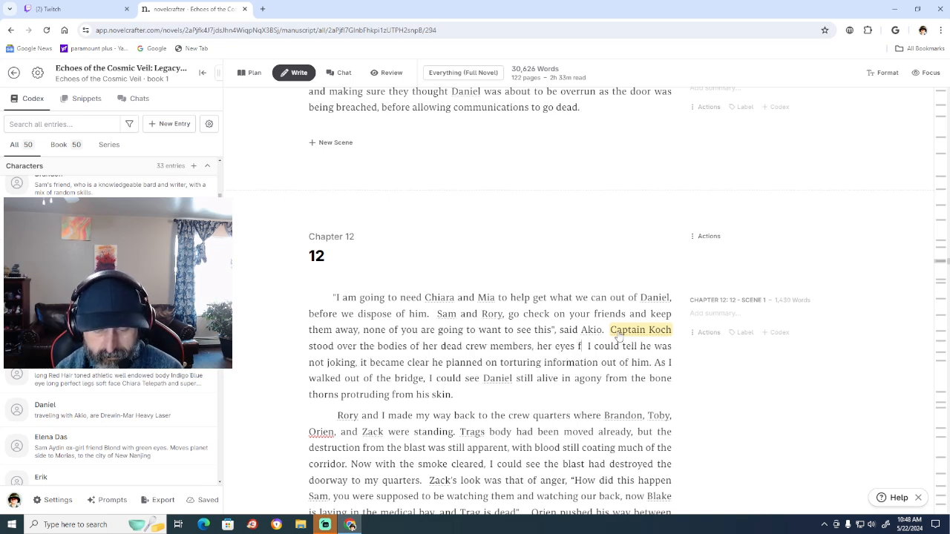
Finish the Captain Koch sentence with ", her eyes fixed with hate upon Daniel.".
{"action": "type", "text": "ith hate"}
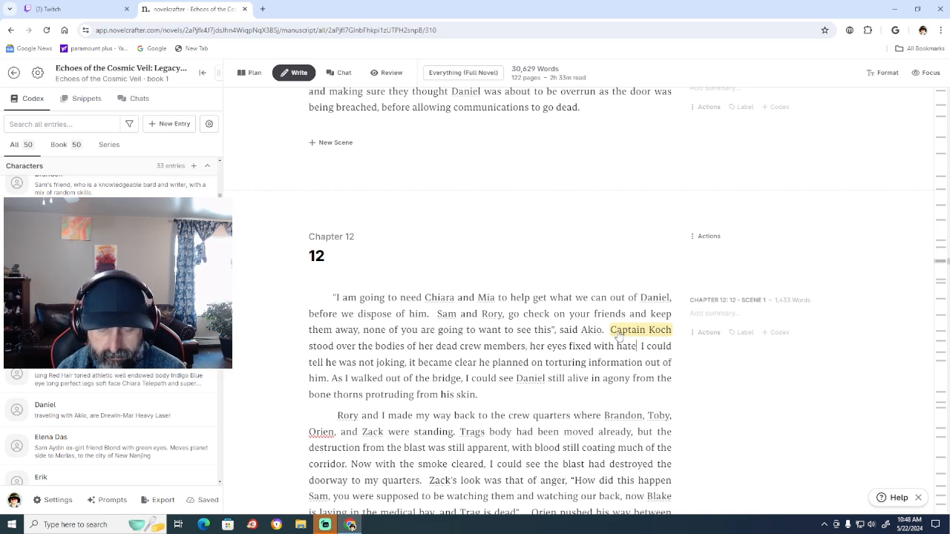
{"action": "type", "text": " apon"}
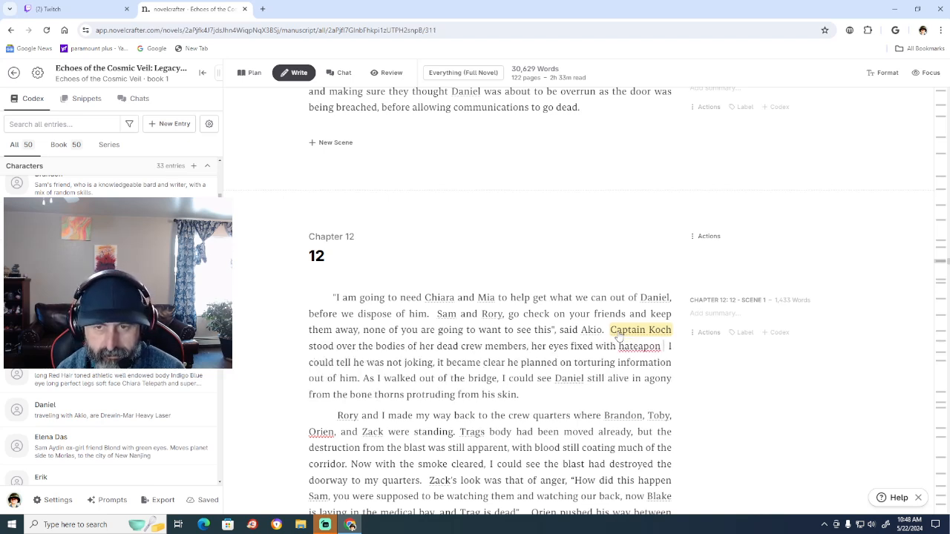
{"action": "key", "text": "BackSpace"}
{"action": "key", "text": "BackSpace"}
{"action": "key", "text": "BackSpace"}
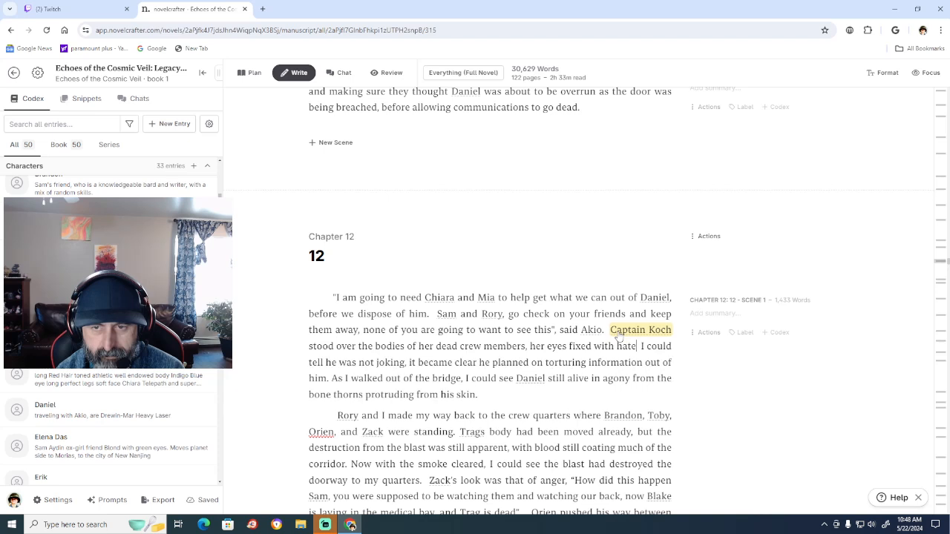
{"action": "type", "text": "upon"}
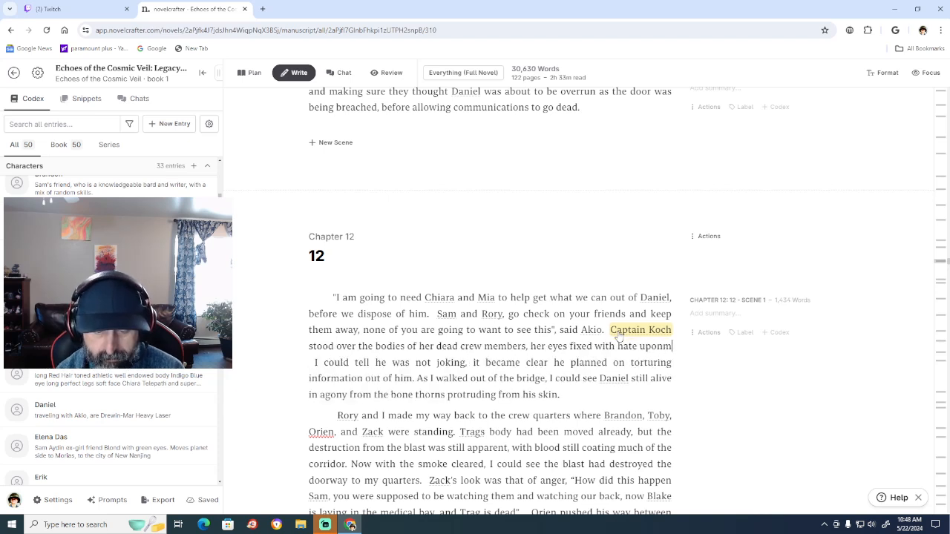
{"action": "type", "text": "Daniel"}
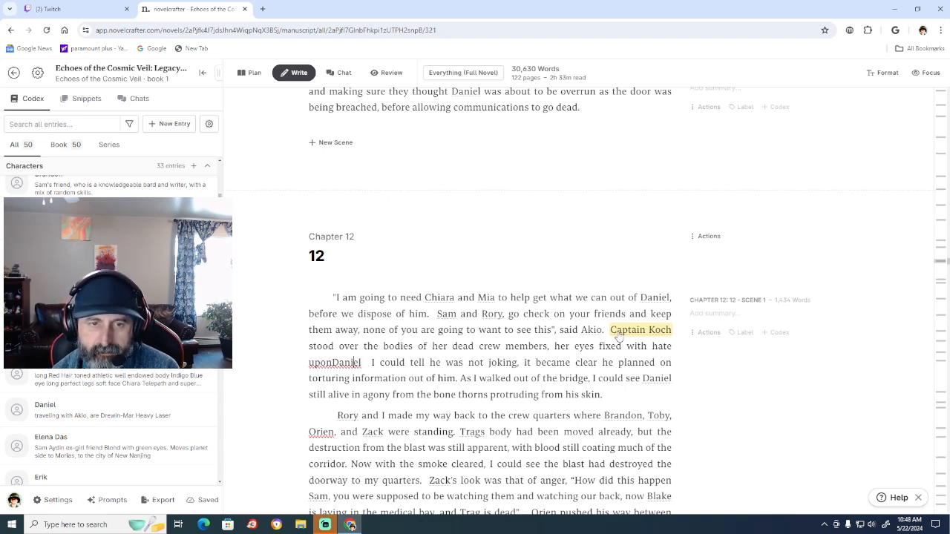
{"action": "key", "text": "ctrl+Left"}
{"action": "key", "text": "Right"}
{"action": "key", "text": "Right"}
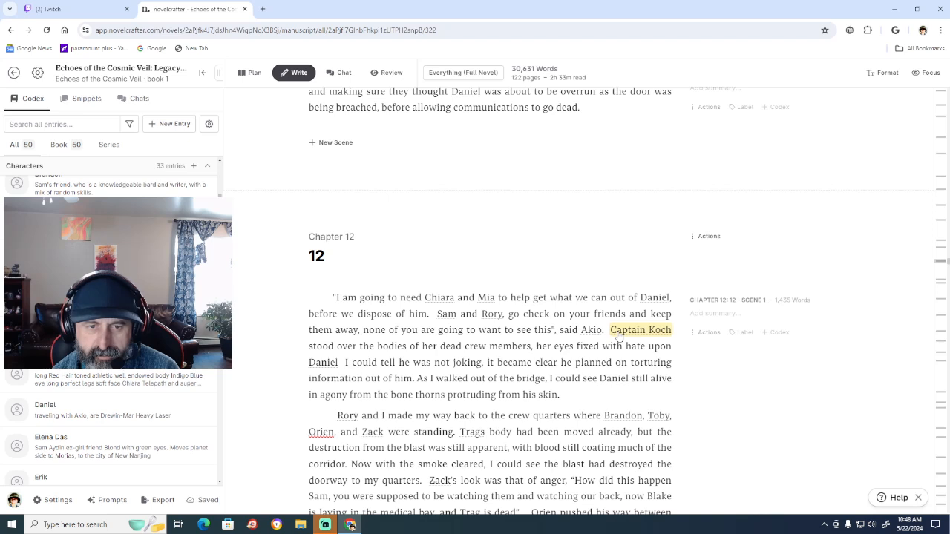
{"action": "type", "text": "."}
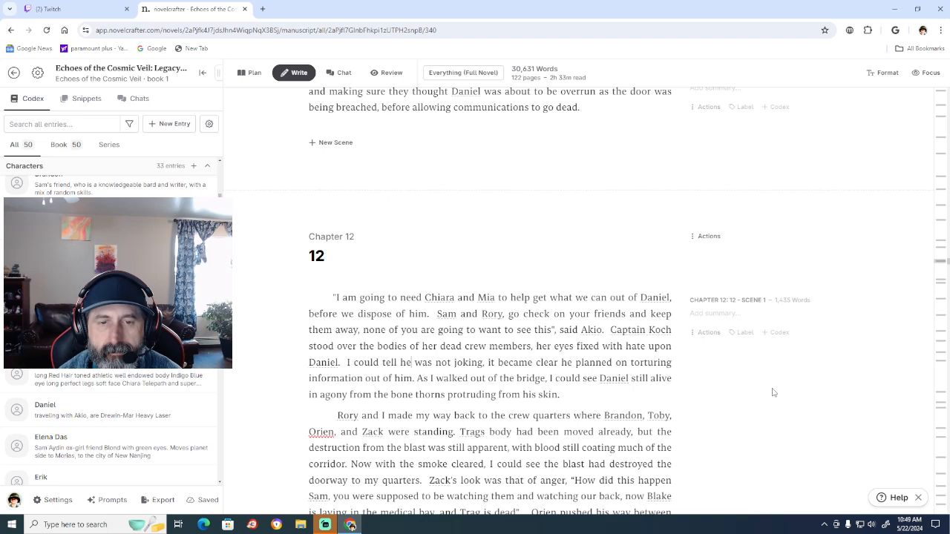
Delete "tell he was not joking" after "I could" in Chapter 12's opening paragraph, keeping the comma.
{"action": "key", "text": "BackSpace"}
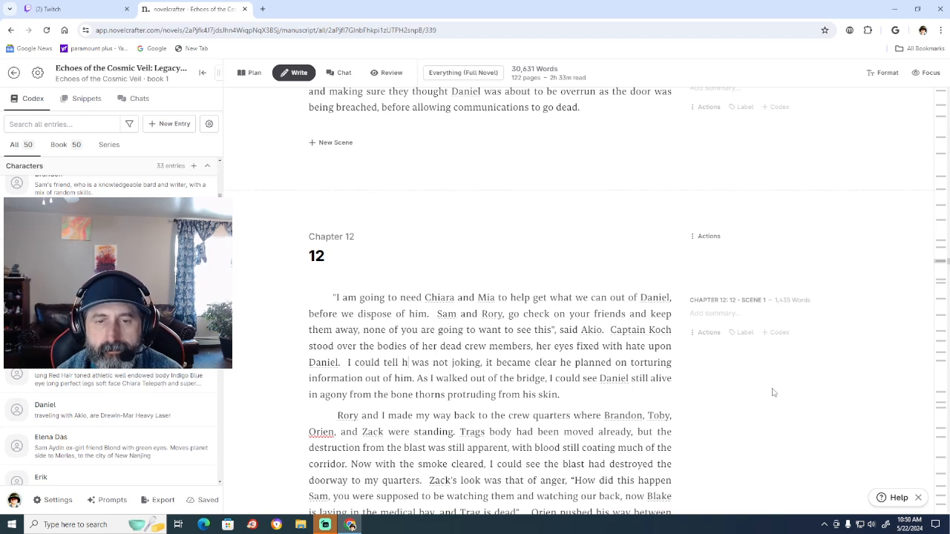
{"action": "key", "text": "BackSpace"}
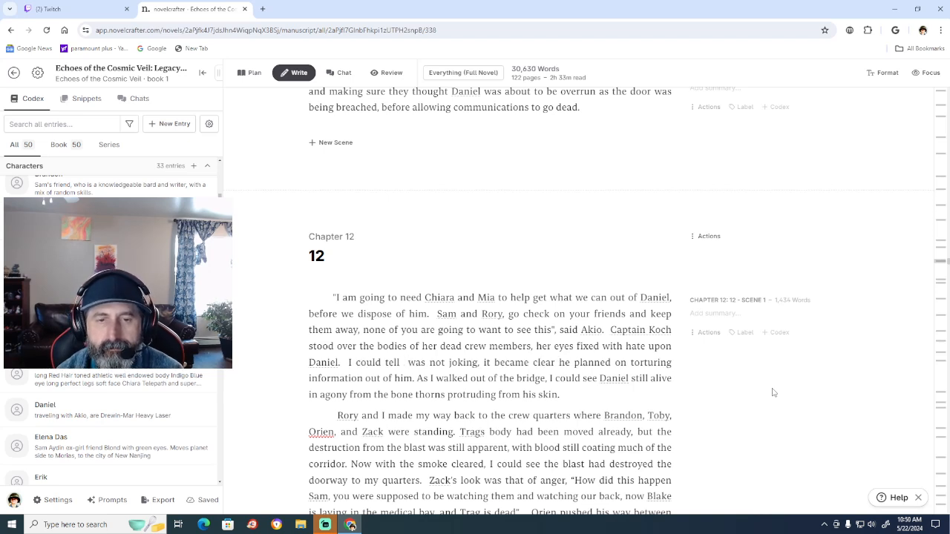
{"action": "type", "text": "A"}
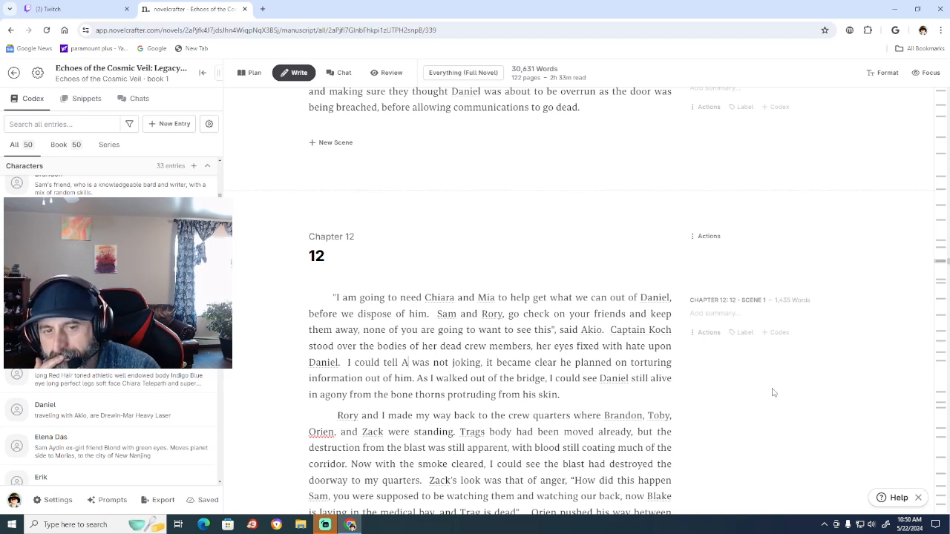
{"action": "key", "text": "BackSpace"}
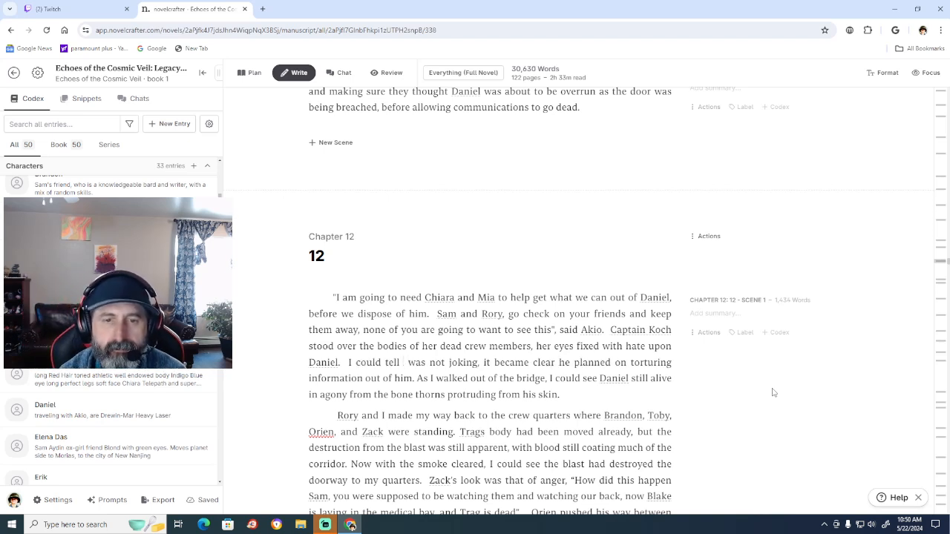
{"action": "key", "text": "BackSpace"}
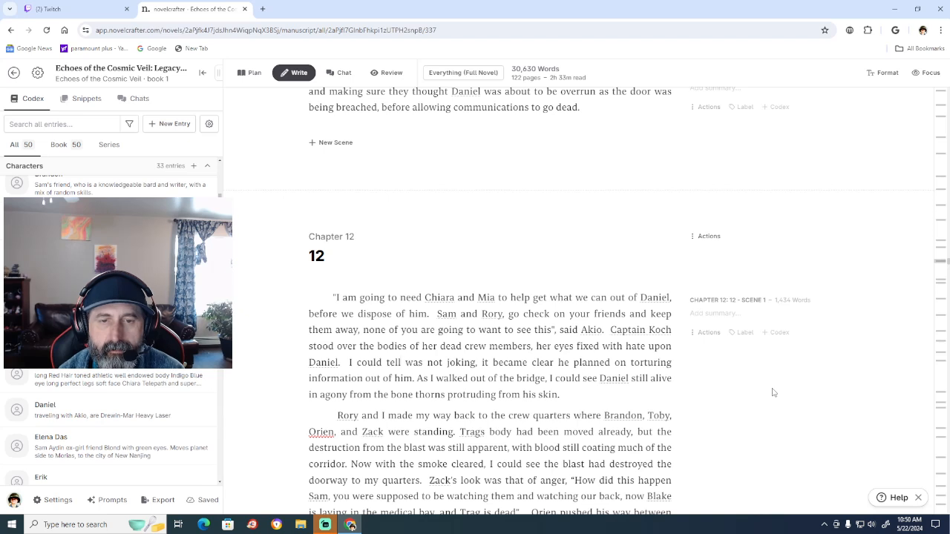
{"action": "key", "text": "Right"}
{"action": "key", "text": "Right"}
{"action": "key", "text": "Right"}
{"action": "key", "text": "Right"}
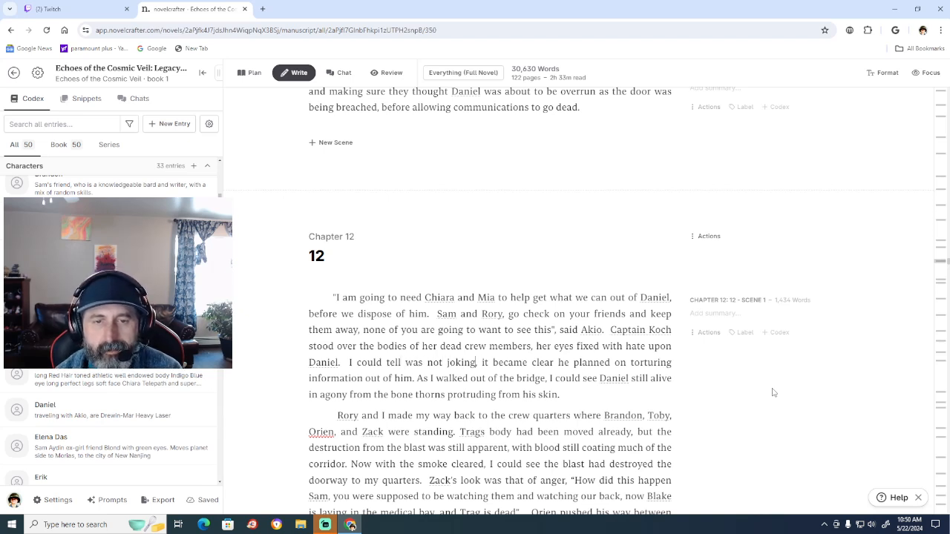
{"action": "key", "text": "ctrl+BackSpace"}
{"action": "key", "text": "ctrl+BackSpace"}
{"action": "key", "text": "ctrl+BackSpace"}
{"action": "key", "text": "ctrl+BackSpace"}
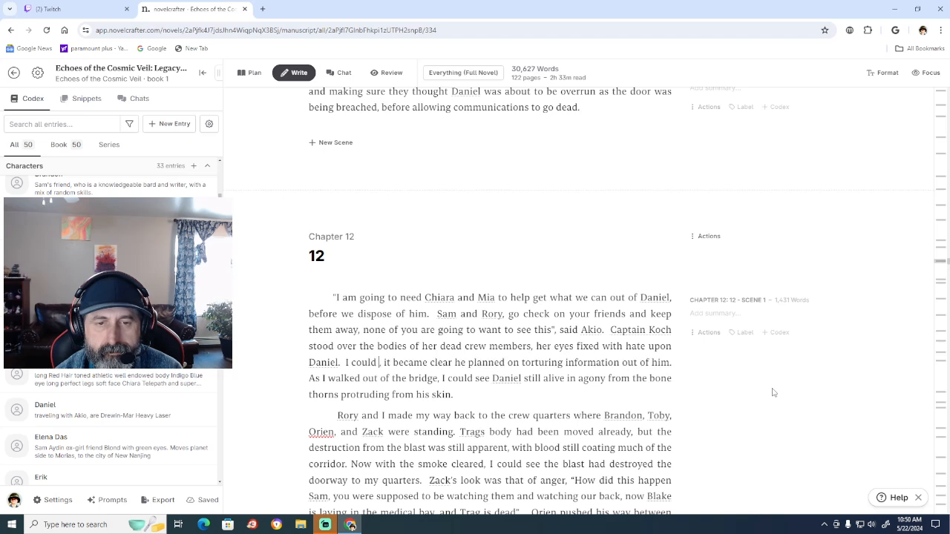
Insert "feel the seriousness in the room" after "I could" in Chapter 12's opening paragraph, before the comma.
{"action": "type", "text": "feel the seri"}
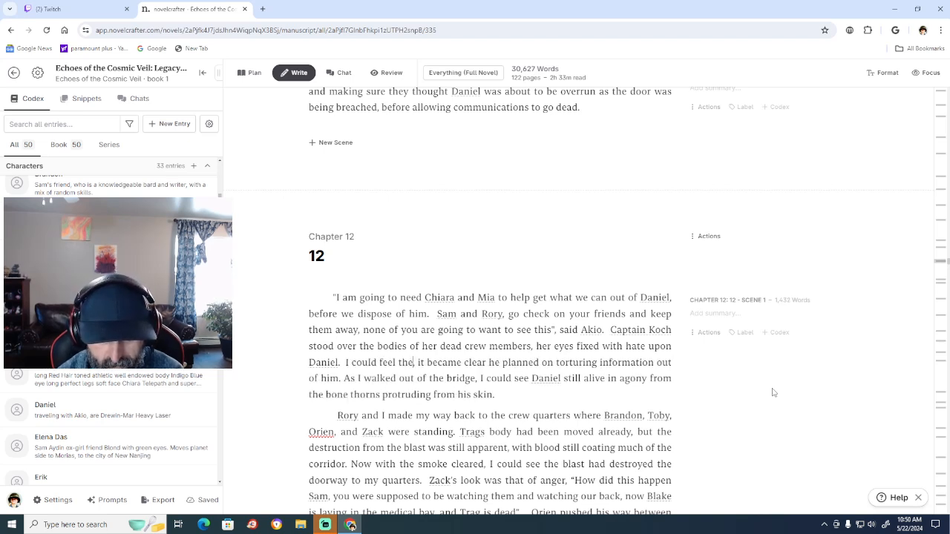
{"action": "type", "text": "ousnes"}
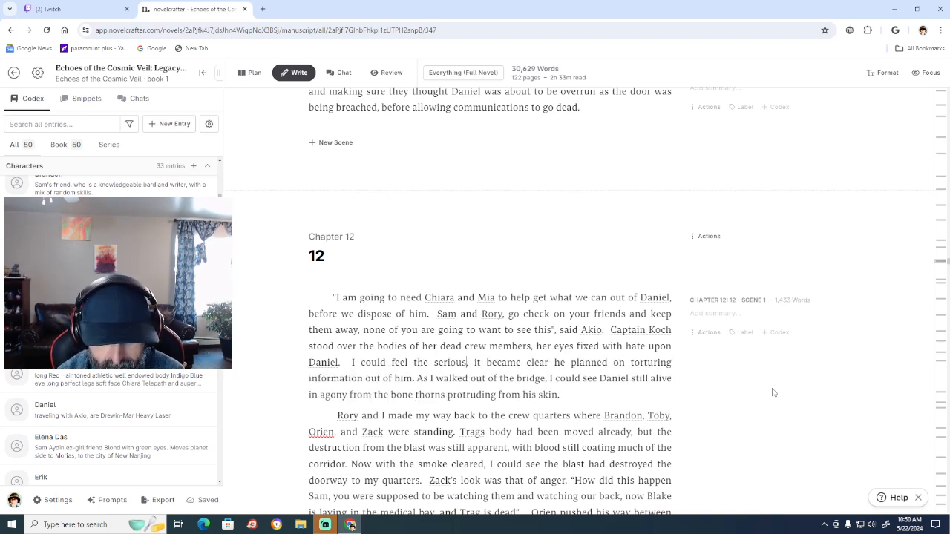
{"action": "type", "text": ","}
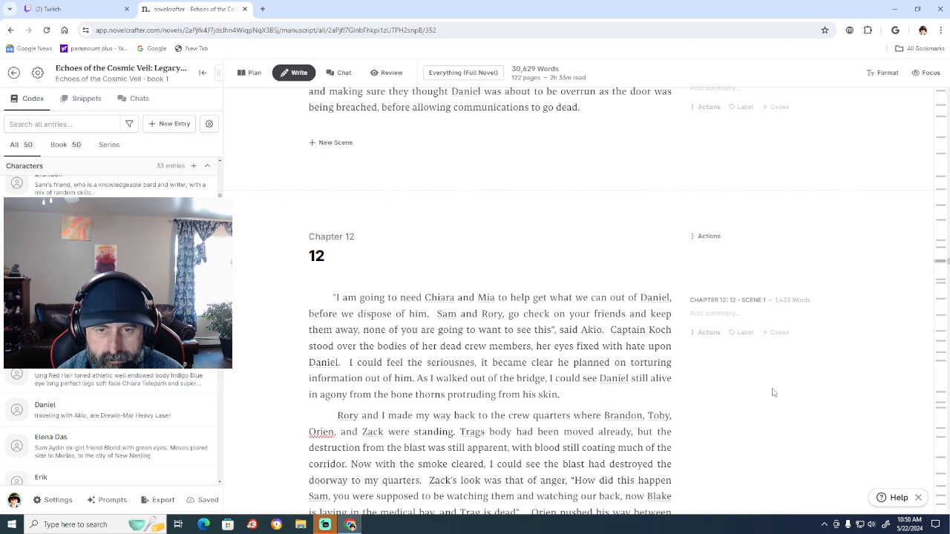
{"action": "key", "text": "BackSpace"}
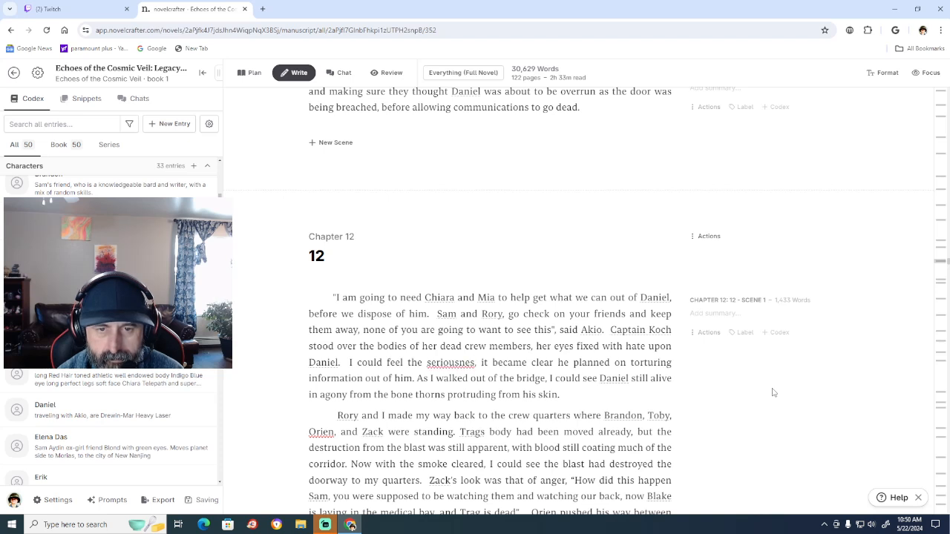
{"action": "type", "text": "s"}
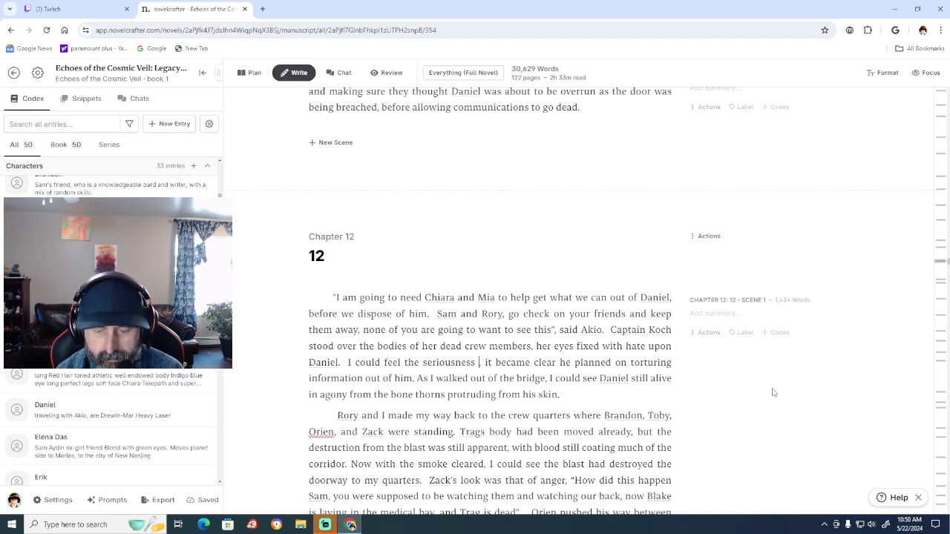
{"action": "type", "text": "in the"}
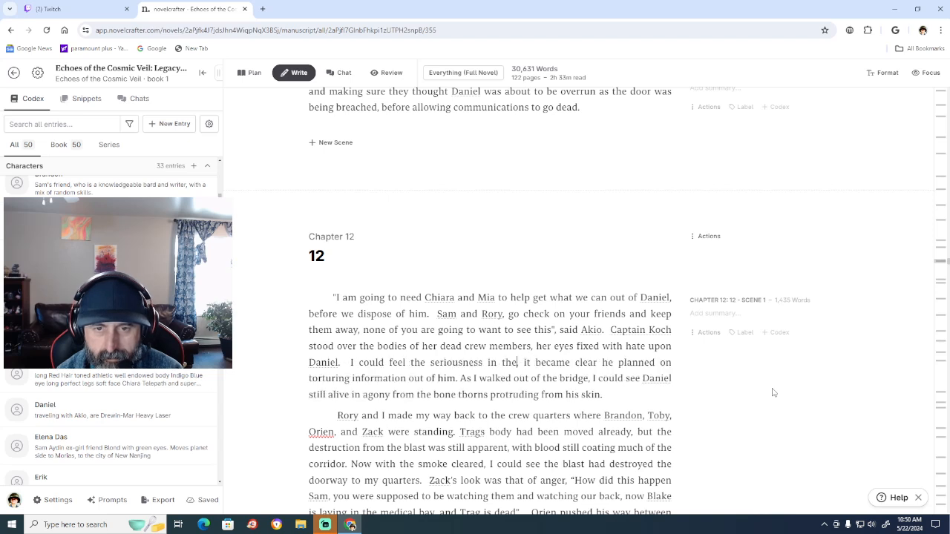
{"action": "type", "text": " roo "}
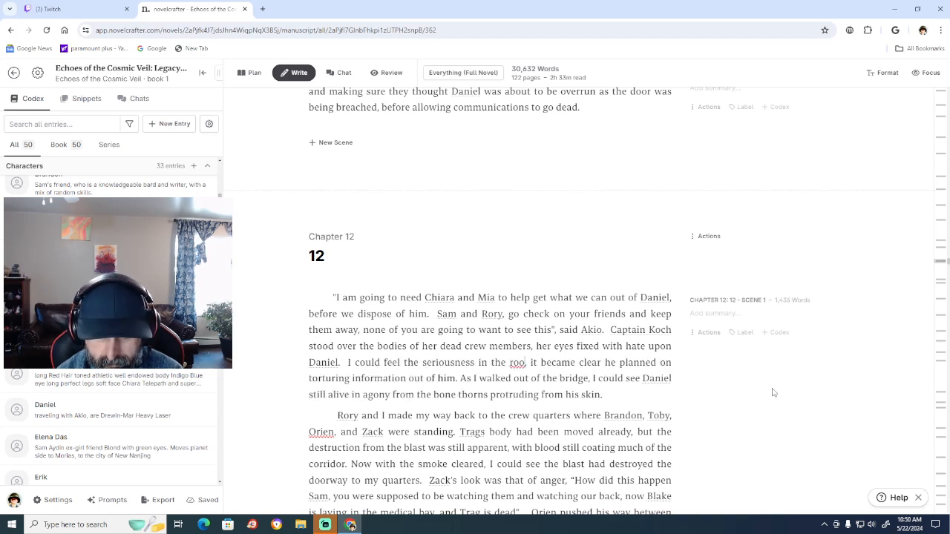
{"action": "type", "text": "m,"}
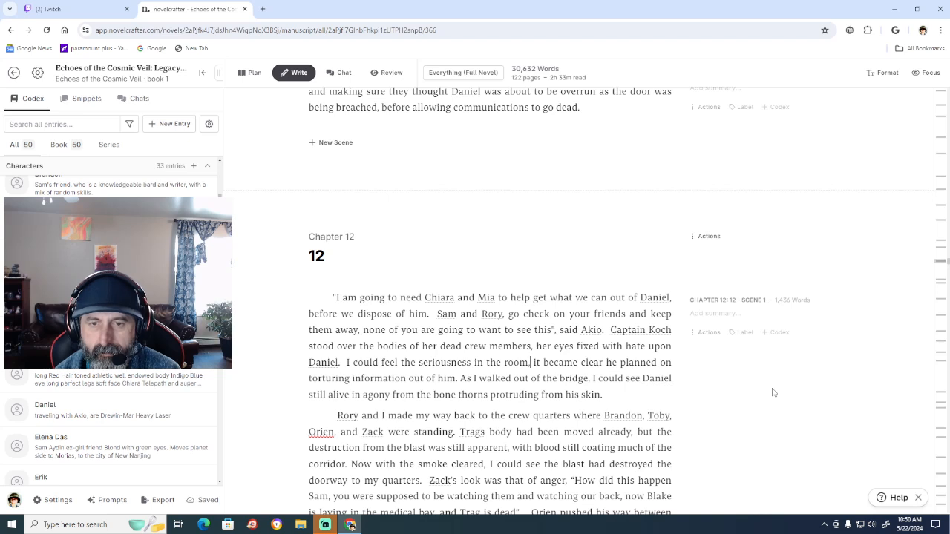
Add "as" before "it became clear" in Chapter 12's opening paragraph and change "he planned" to "they planned".
{"action": "type", "text": "as"}
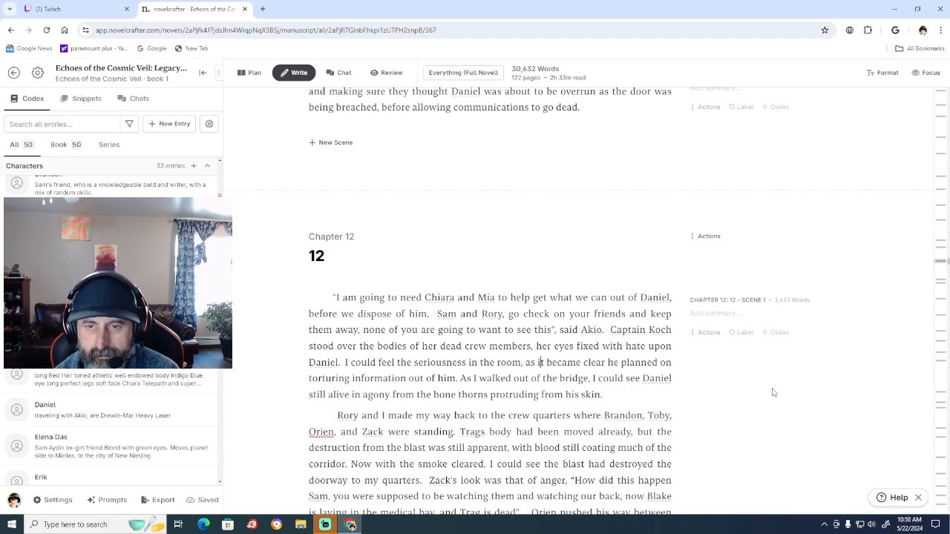
{"action": "key", "text": "Right"}
{"action": "key", "text": "Right"}
{"action": "key", "text": "Right"}
{"action": "key", "text": "Right"}
{"action": "key", "text": "Right"}
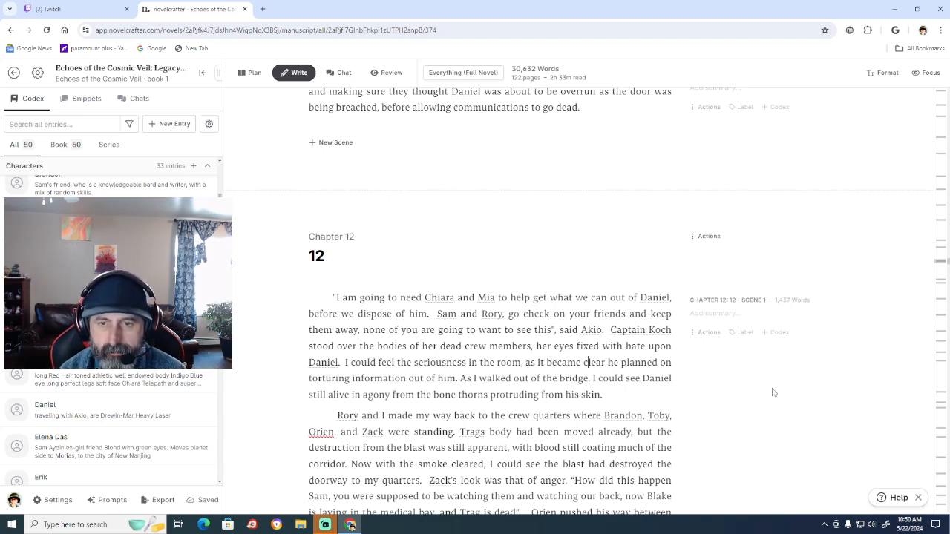
{"action": "key", "text": "Right"}
{"action": "key", "text": "Right"}
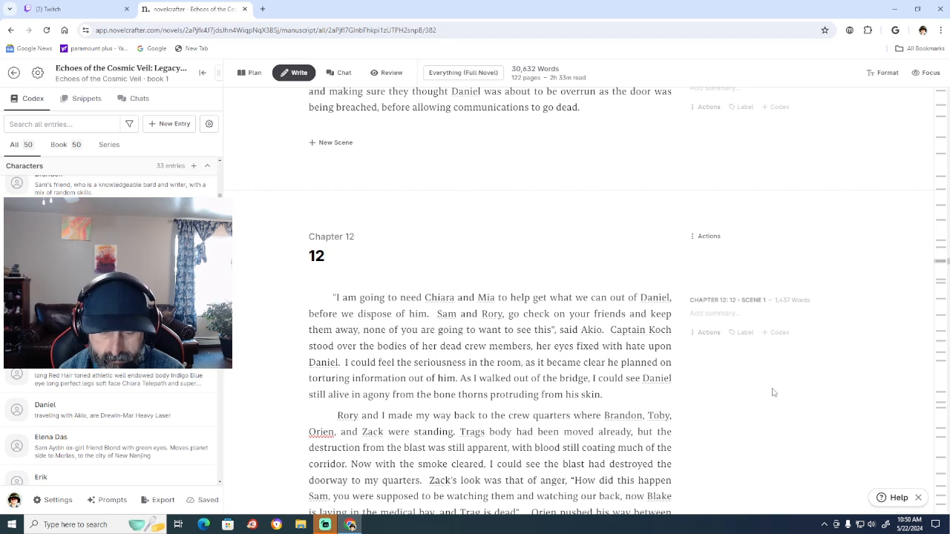
{"action": "type", "text": "t"}
{"action": "key", "text": "Down"}
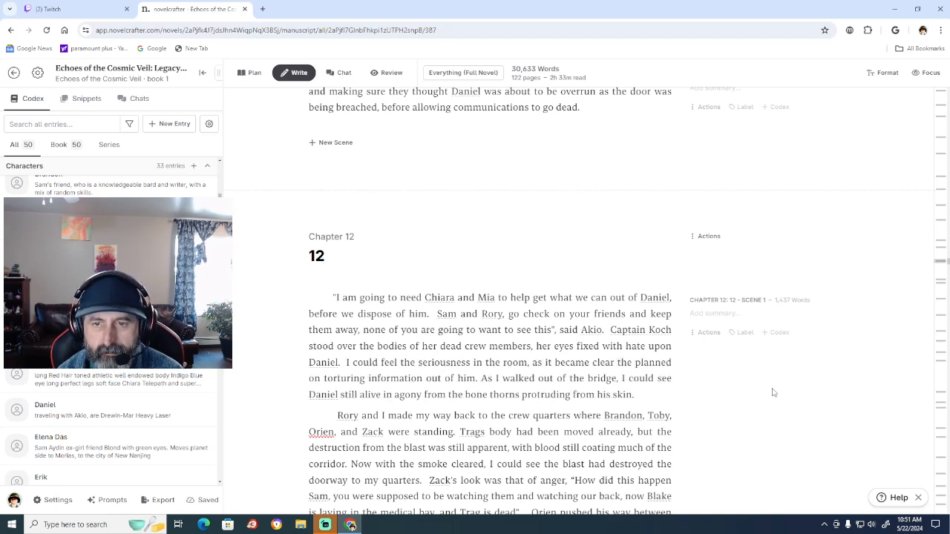
{"action": "key", "text": "Down"}
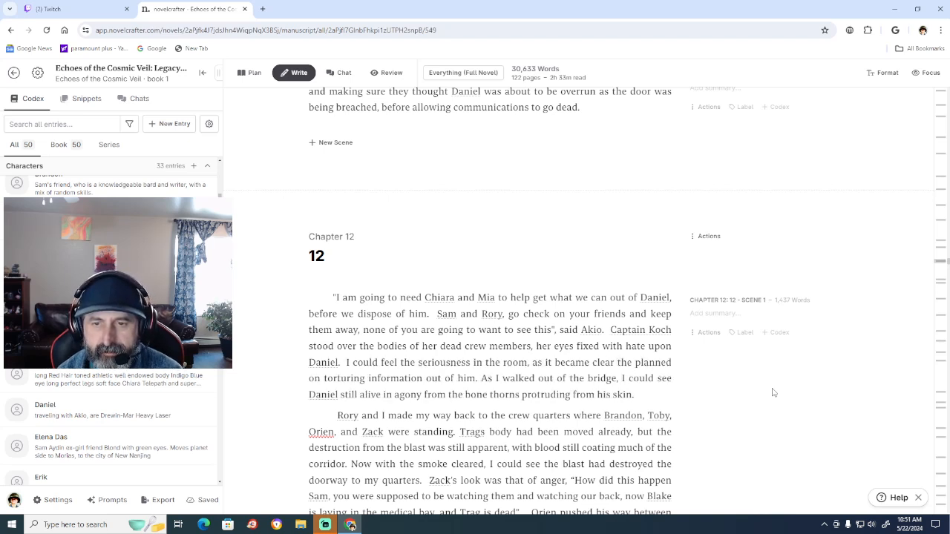
{"action": "key", "text": "Up"}
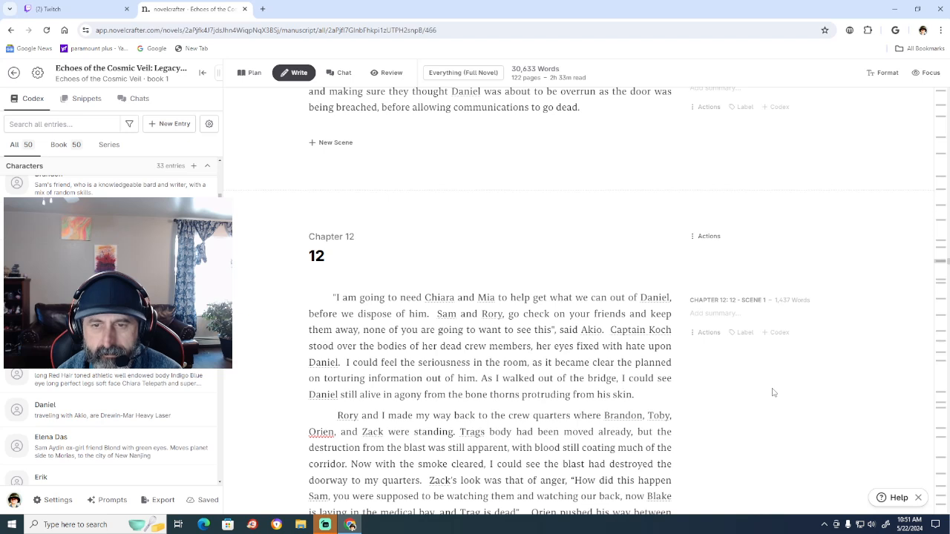
{"action": "key", "text": "Up"}
{"action": "key", "text": "Right"}
{"action": "key", "text": "Right"}
{"action": "type", "text": "y"}
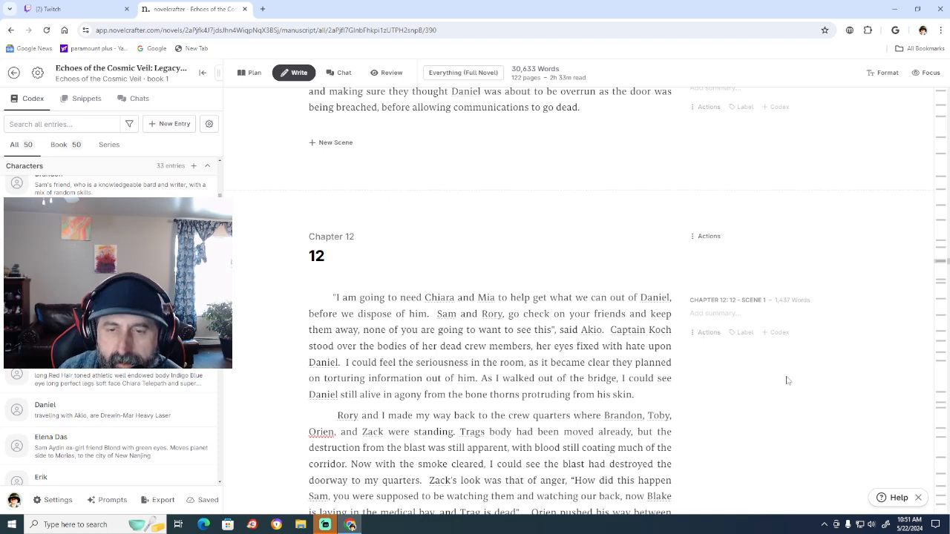
Add an extra space before "As I walked out of the bridge" and insert "glanced", correctly spelled, after "I" following the comma.
{"action": "mouse_move", "coordinate": [329, 530]}
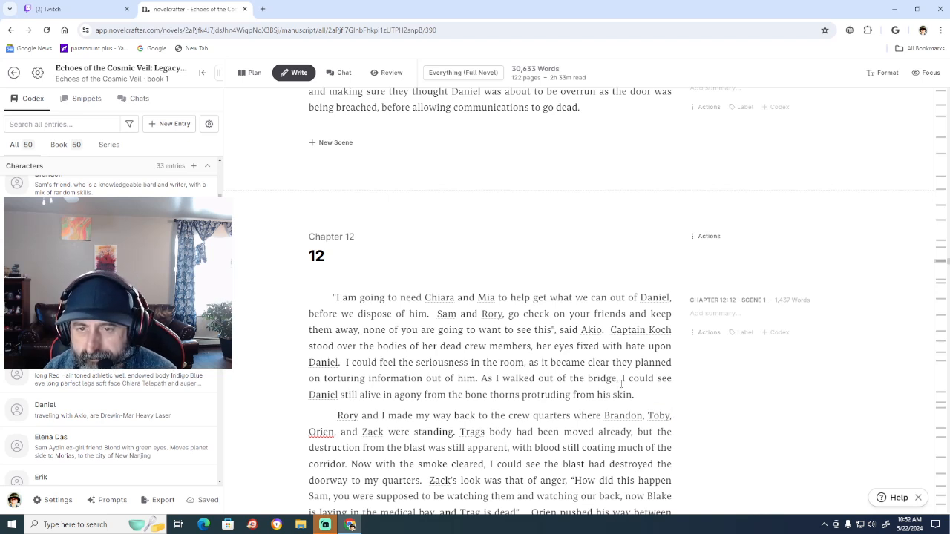
{"action": "left_click", "coordinate": [481, 378]}
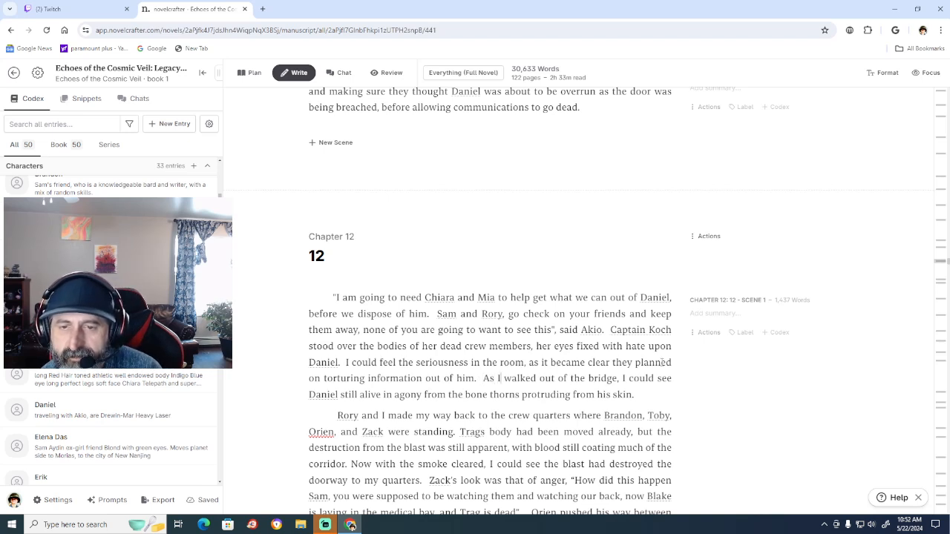
{"action": "left_click", "coordinate": [620, 379]}
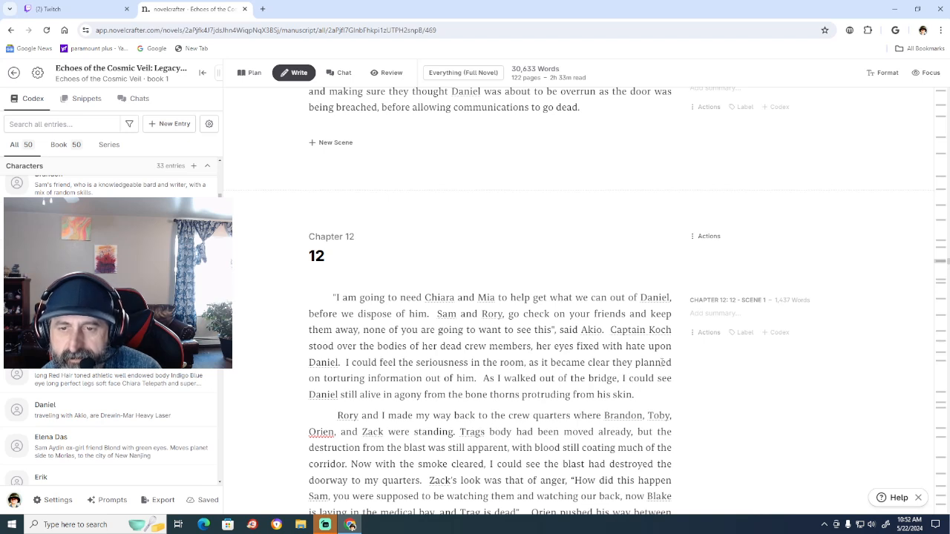
{"action": "type", "text": "gla"}
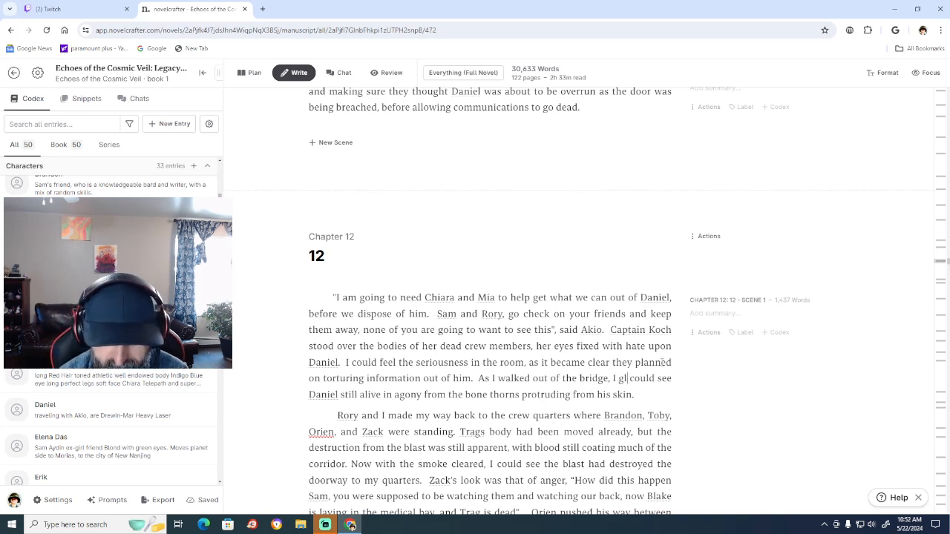
{"action": "type", "text": "sed"}
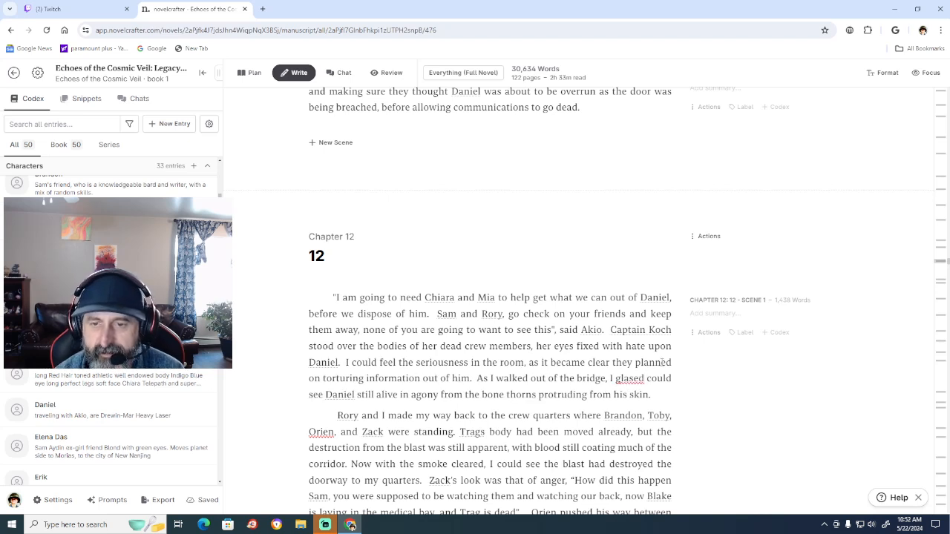
{"action": "key", "text": "BackSpace"}
{"action": "key", "text": "BackSpace"}
{"action": "key", "text": "BackSpace"}
{"action": "type", "text": "nc"}
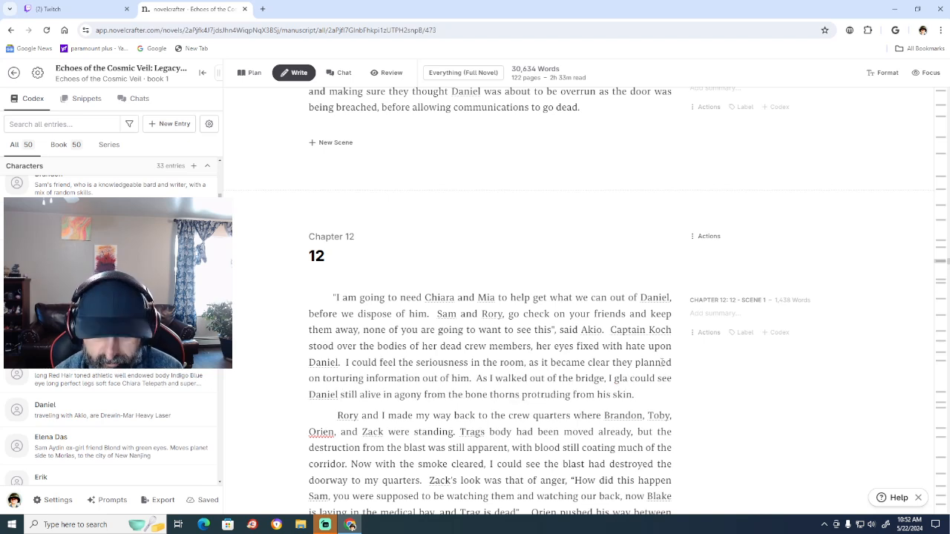
{"action": "type", "text": "ed"}
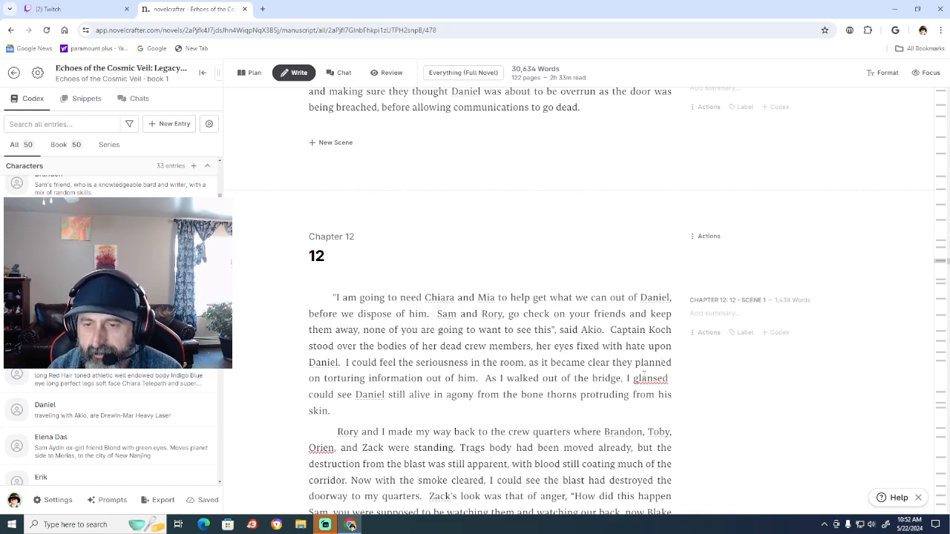
{"action": "right_click", "coordinate": [645, 380]}
{"action": "left_click", "coordinate": [677, 157]}
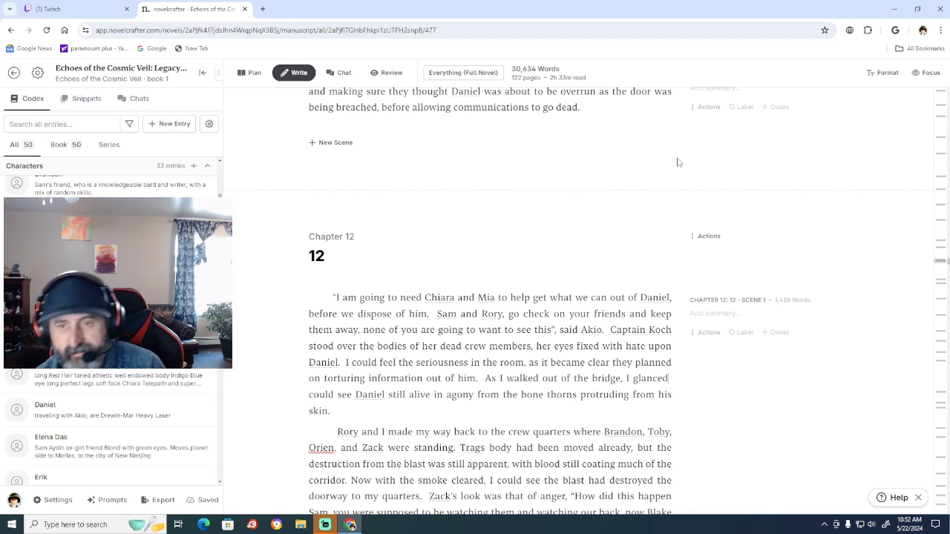
Continue the sentence after "I glanced" with "back meeting Danial's eyes.".
{"action": "type", "text": "bac"}
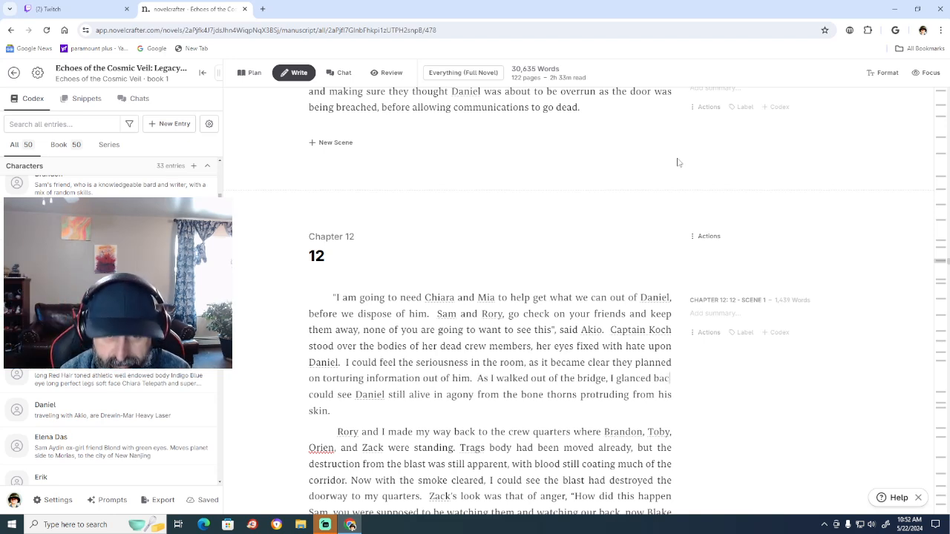
{"action": "type", "text": "k"}
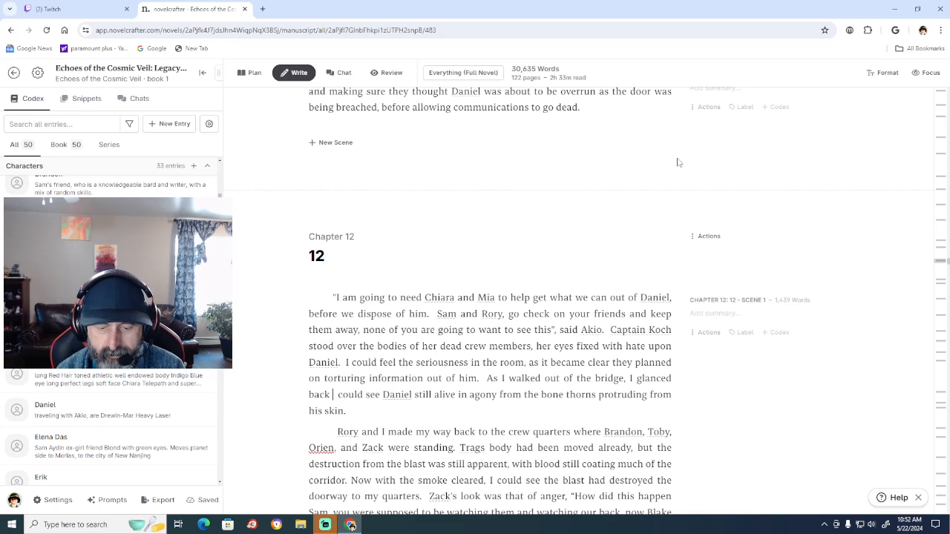
{"action": "type", "text": "meeting "}
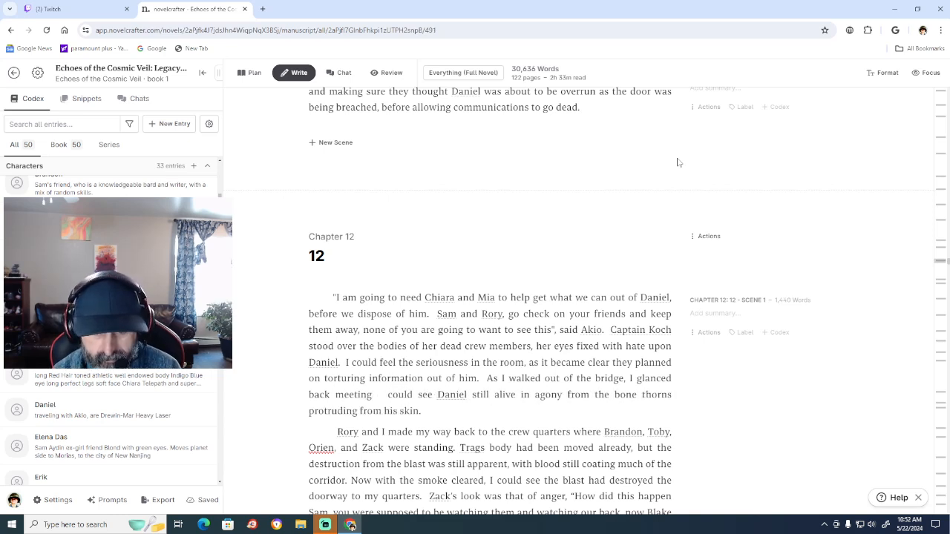
{"action": "type", "text": "Danial"}
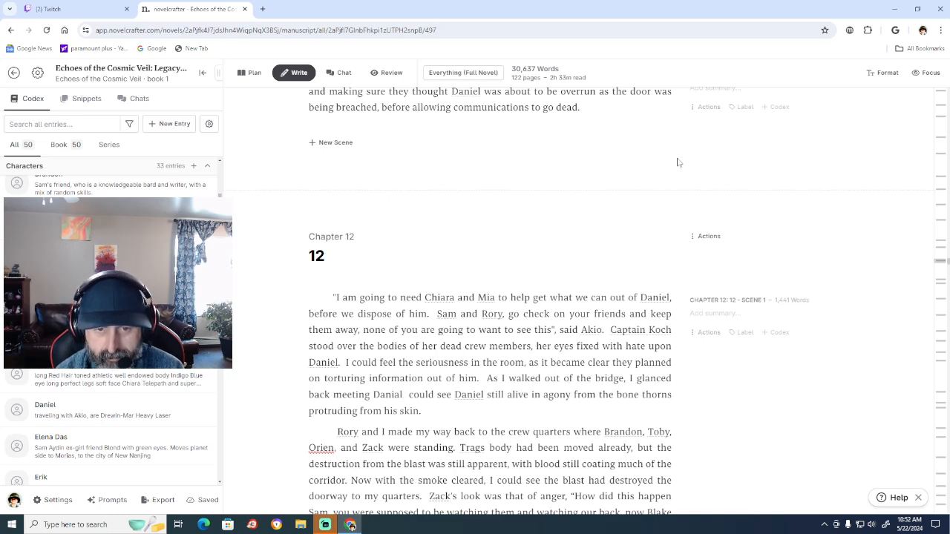
{"action": "type", "text": "'s"}
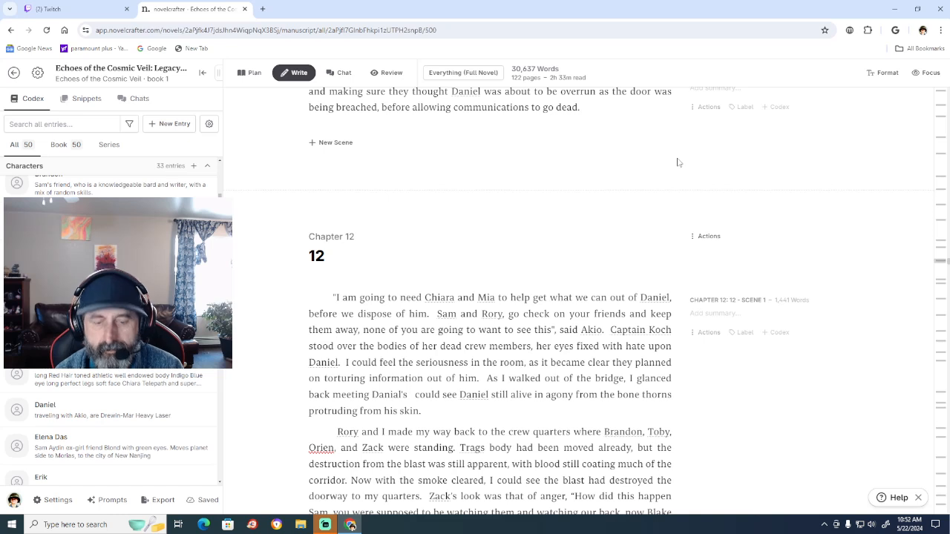
{"action": "type", "text": " eye"}
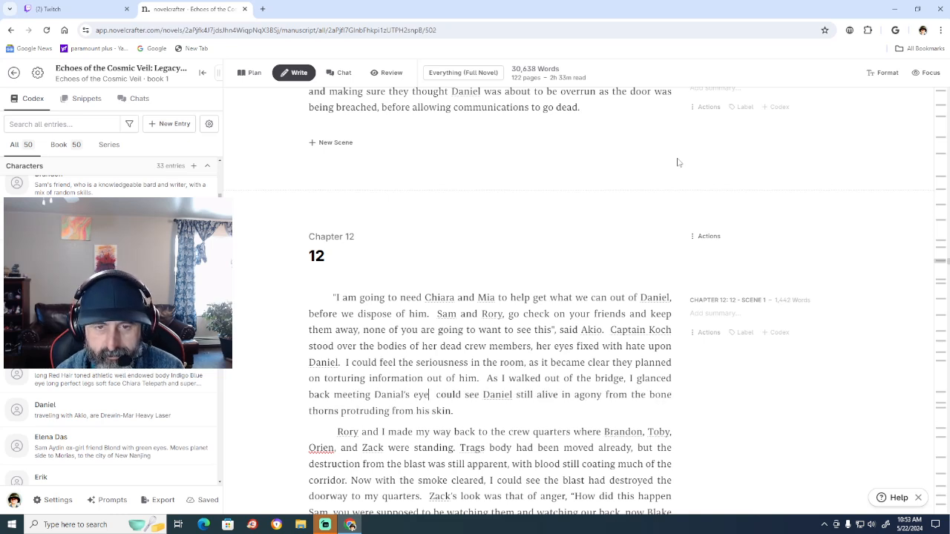
{"action": "type", "text": "s"}
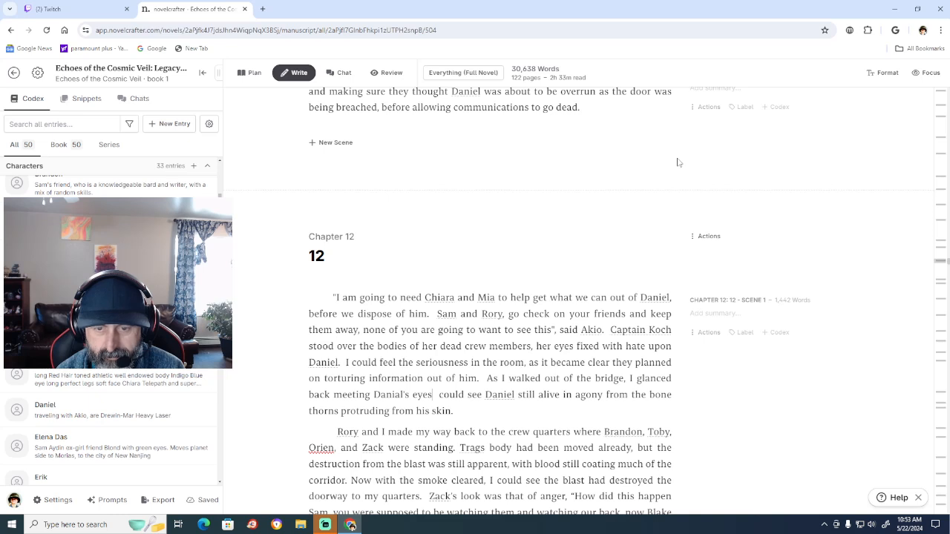
{"action": "type", "text": "."}
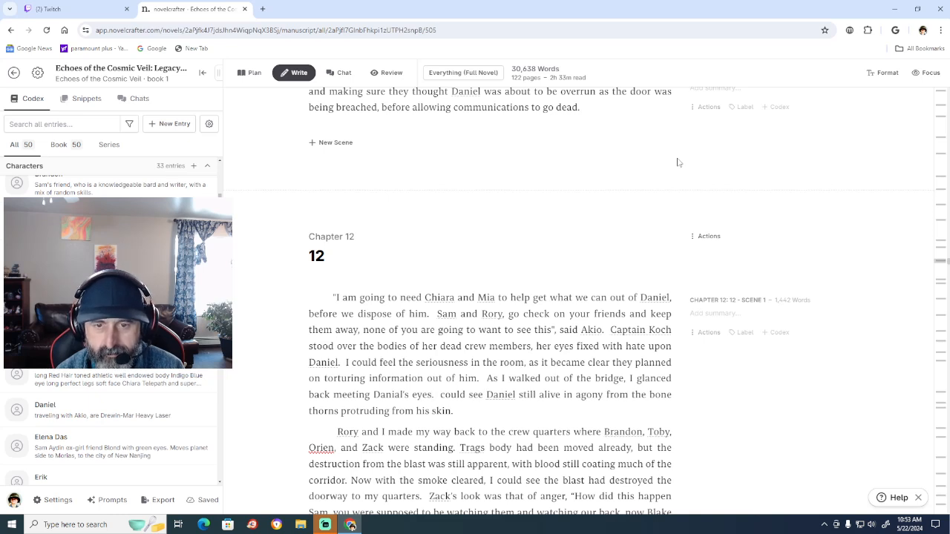
{"action": "type", "text": "  I could se"}
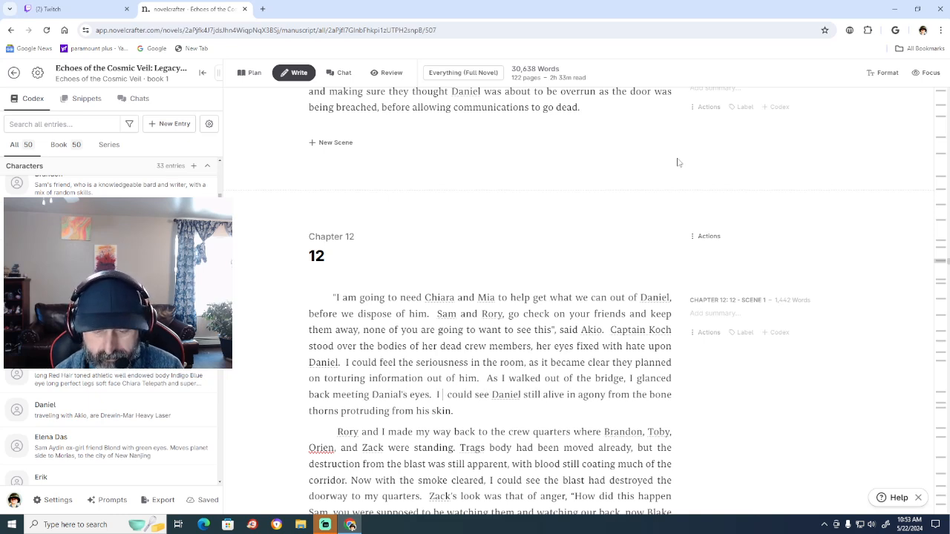
{"action": "type", "text": "e the fear"}
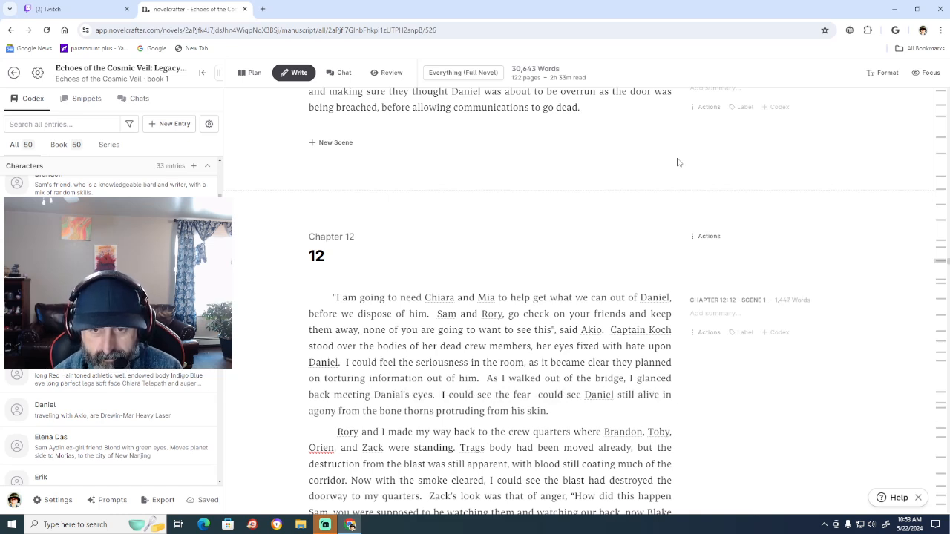
{"action": "type", "text": " and ag"}
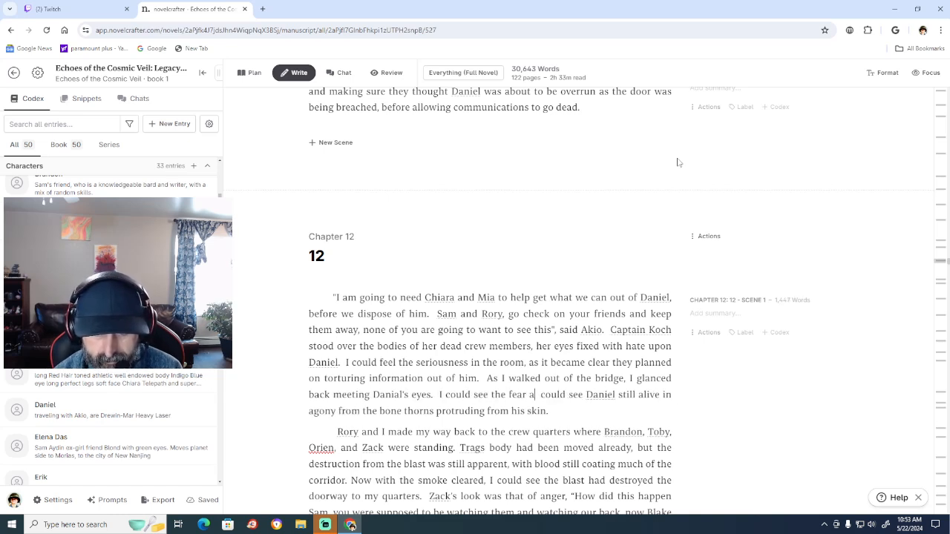
{"action": "type", "text": "ony"}
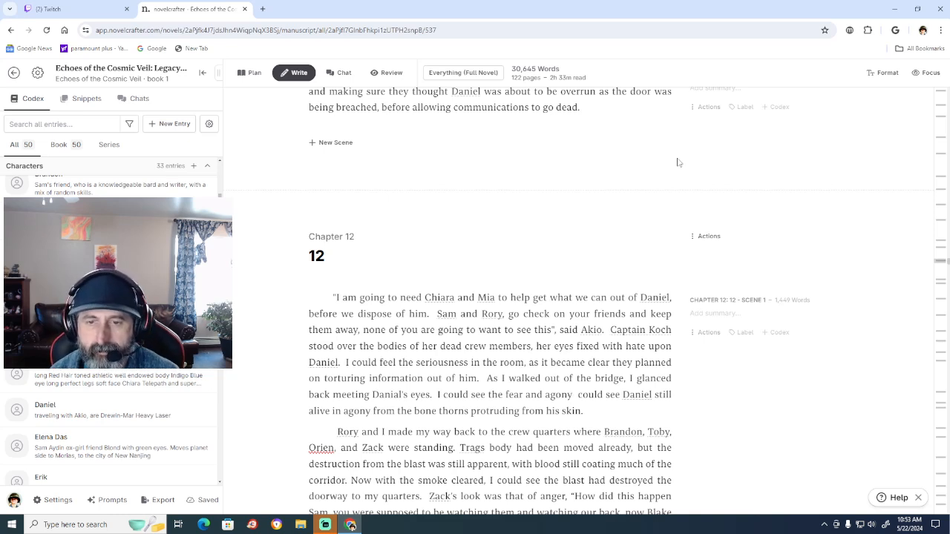
Start a sentence after "back meeting Danial's eyes." in Chapter 12's opening paragraph: "I could see the fear and agony in his face".
{"action": "type", "text": "in his "}
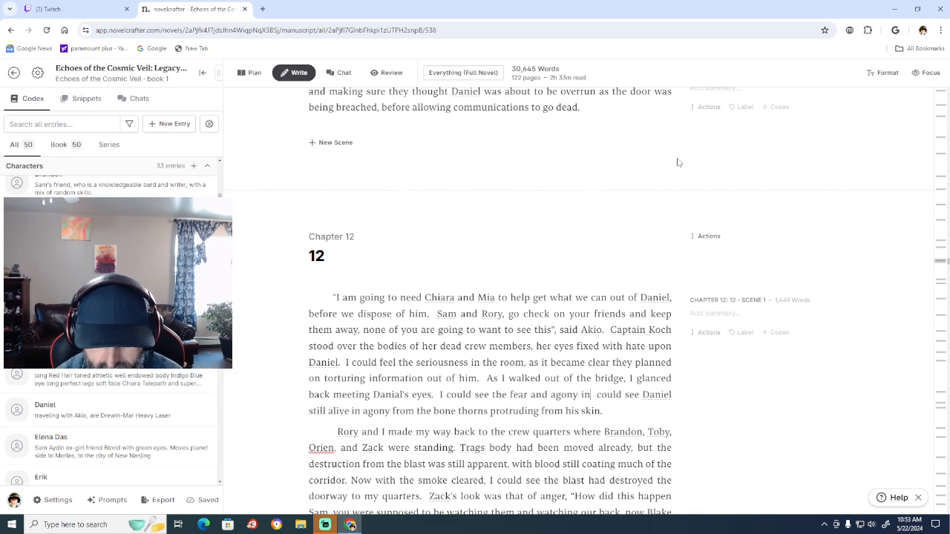
{"action": "type", "text": "face"}
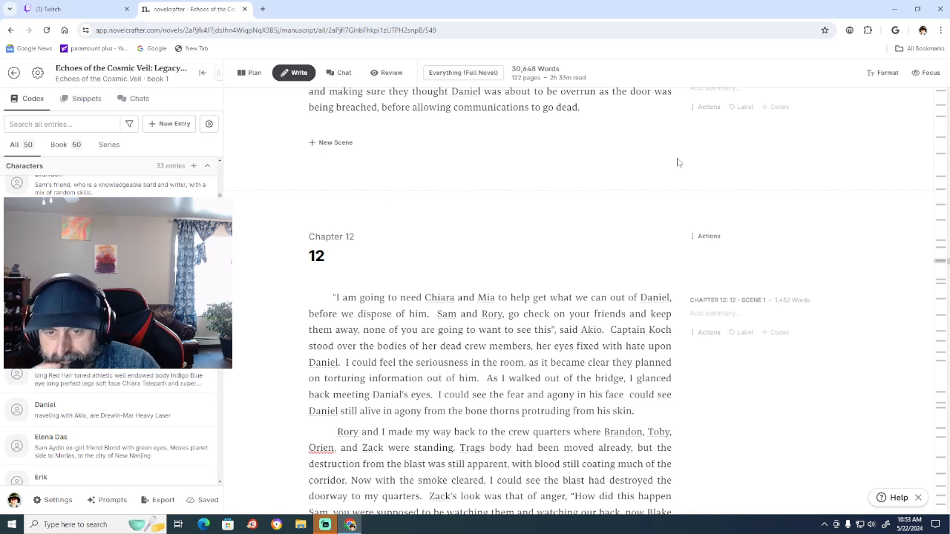
Continue the sentence after "in his face" with ", and knew he was silently begging for me to save him".
{"action": "type", "text": ", and"}
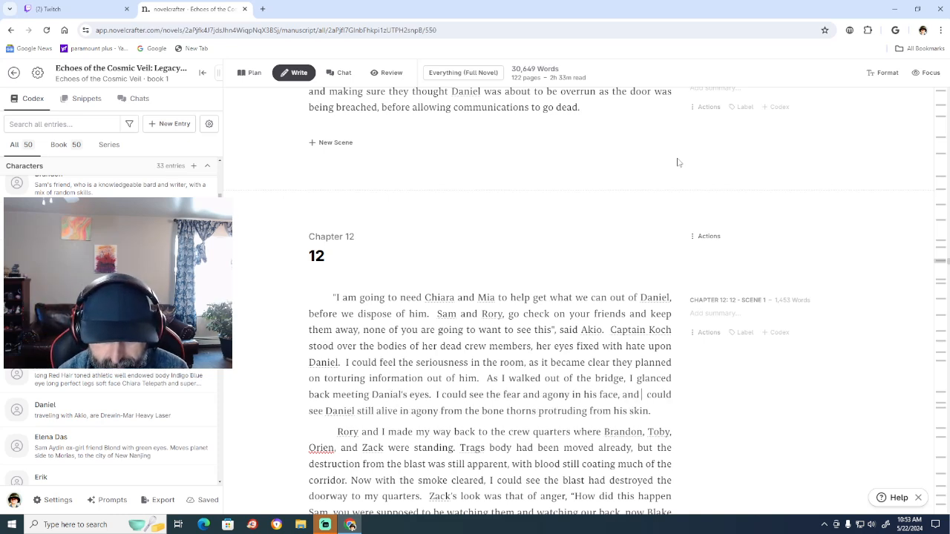
{"action": "type", "text": " knew"}
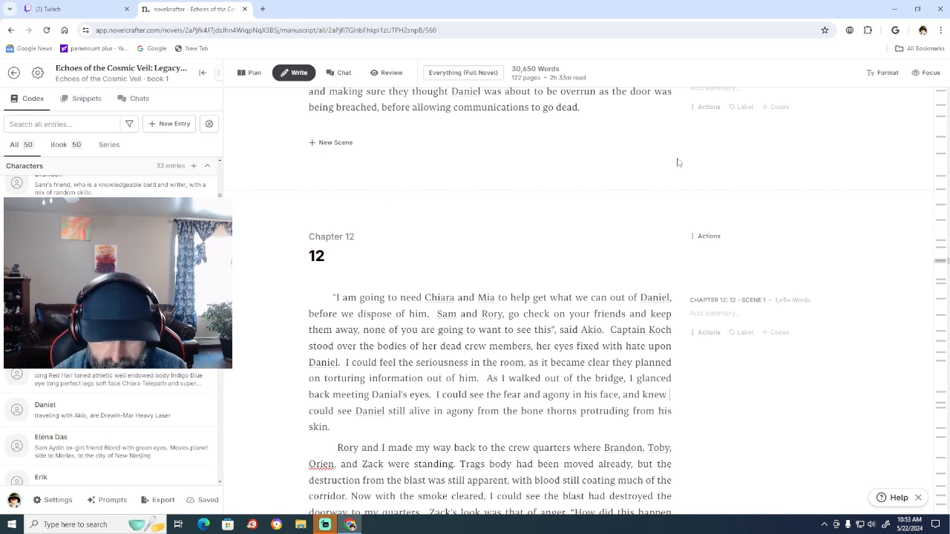
{"action": "type", "text": "he was s"}
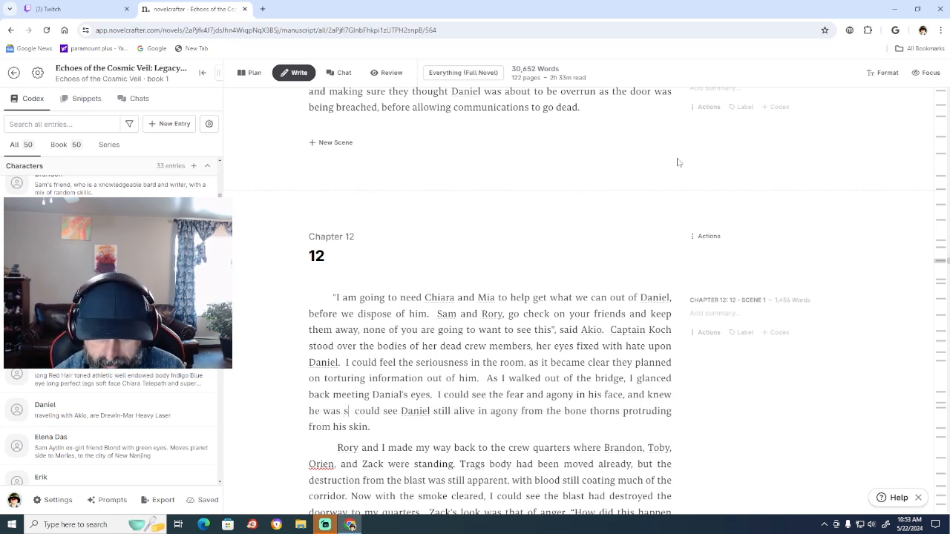
{"action": "type", "text": "ilently"}
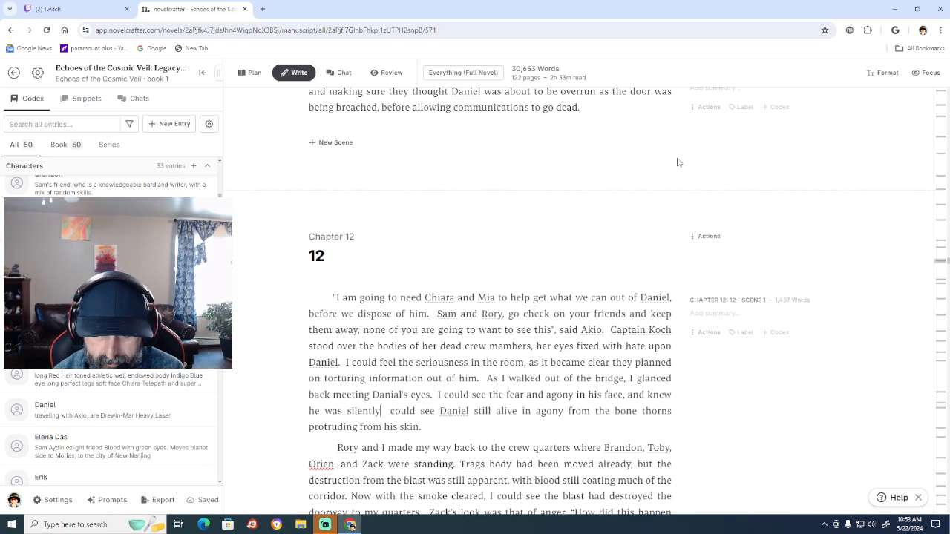
{"action": "type", "text": " beggi"}
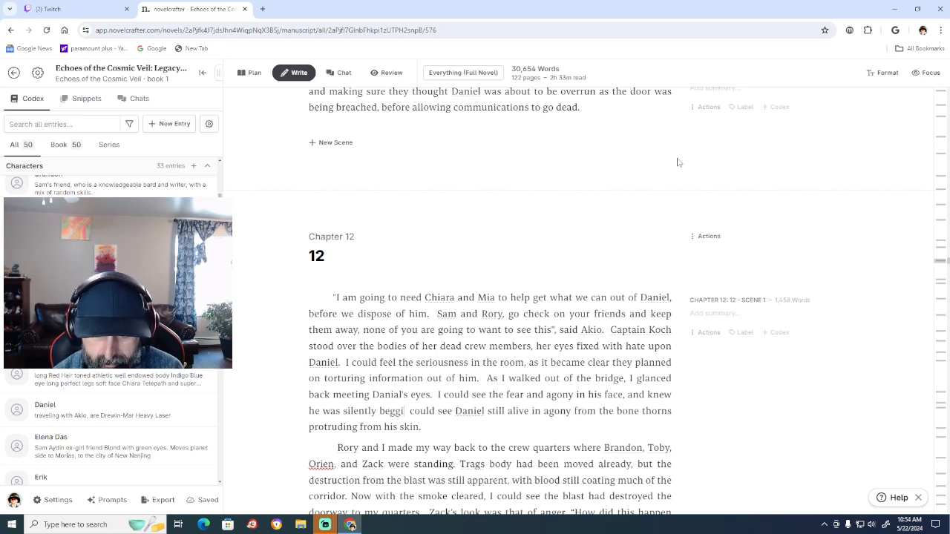
{"action": "type", "text": "ng for me to"}
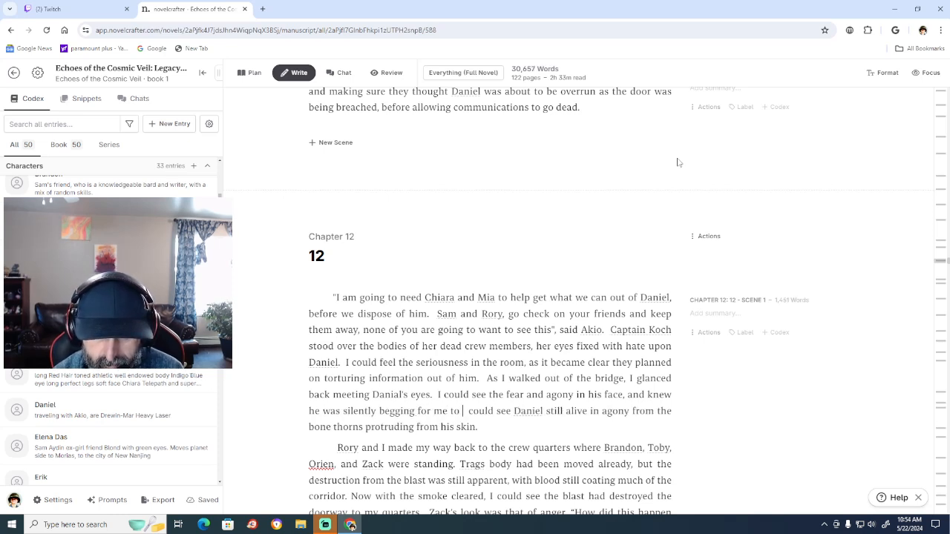
{"action": "type", "text": " save hi"}
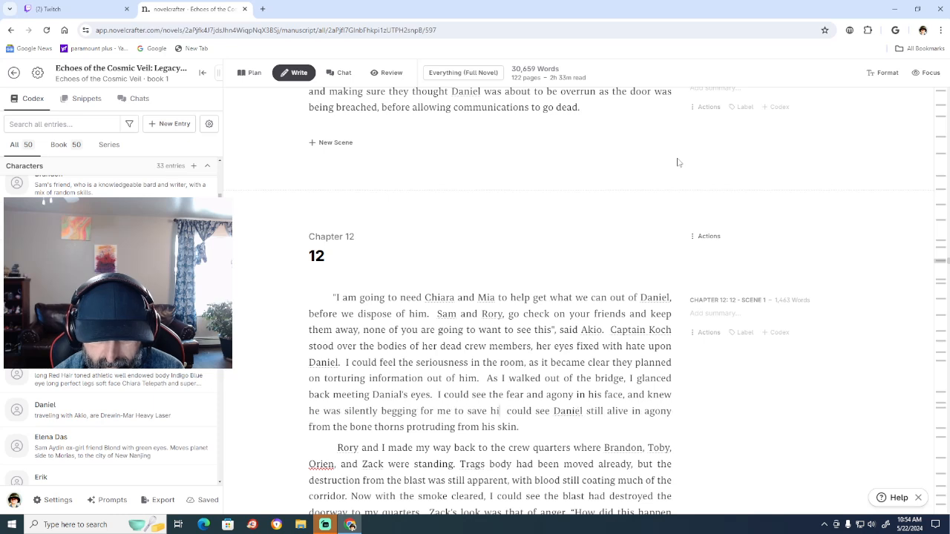
{"action": "type", "text": "m, but he "}
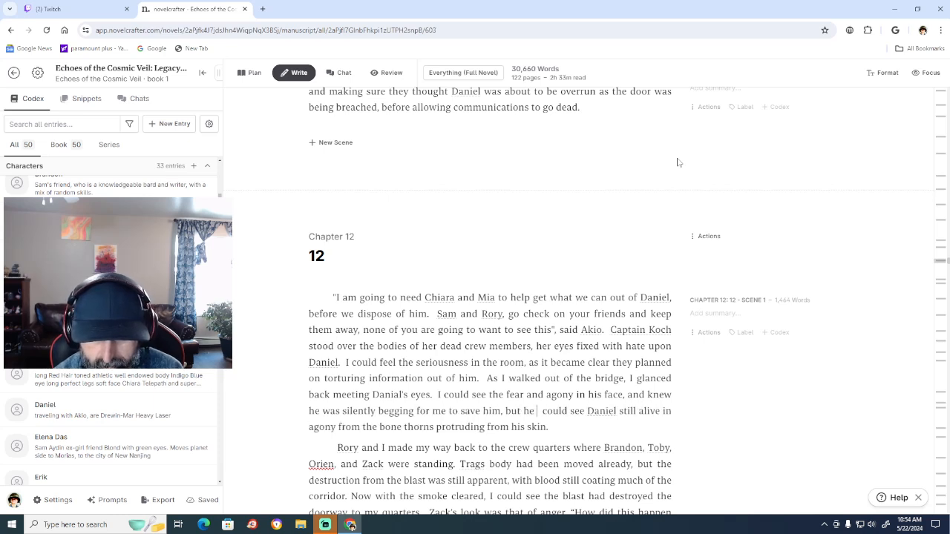
{"action": "type", "text": "ha"}
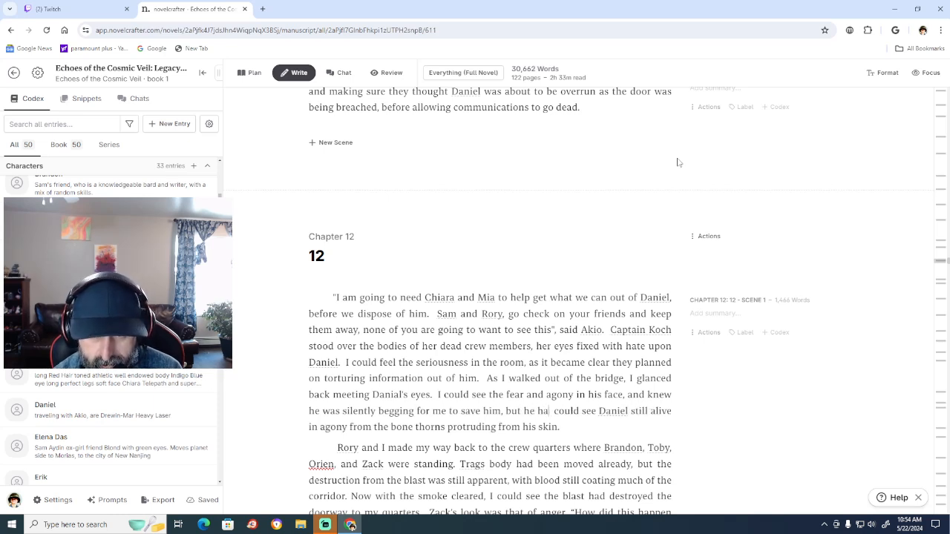
{"action": "type", "text": "d k"}
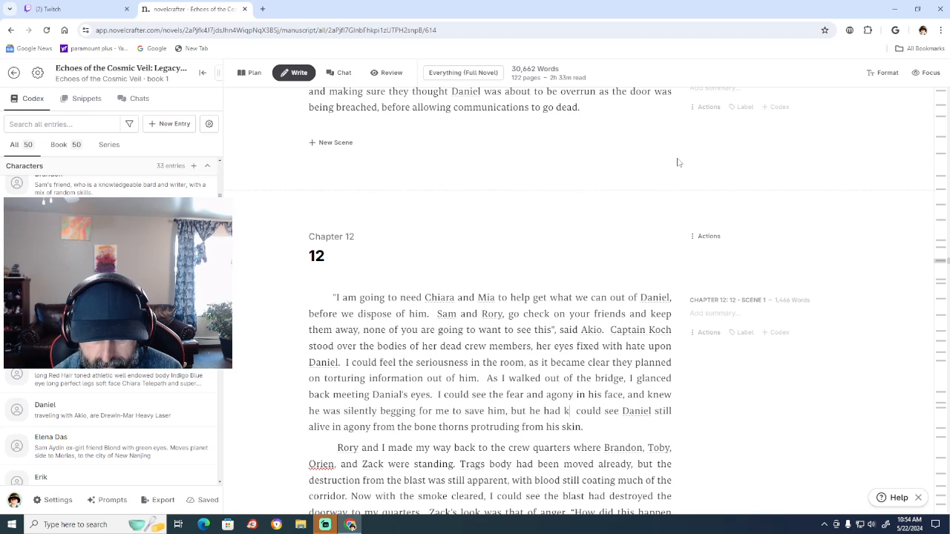
{"action": "type", "text": "illed my friend"}
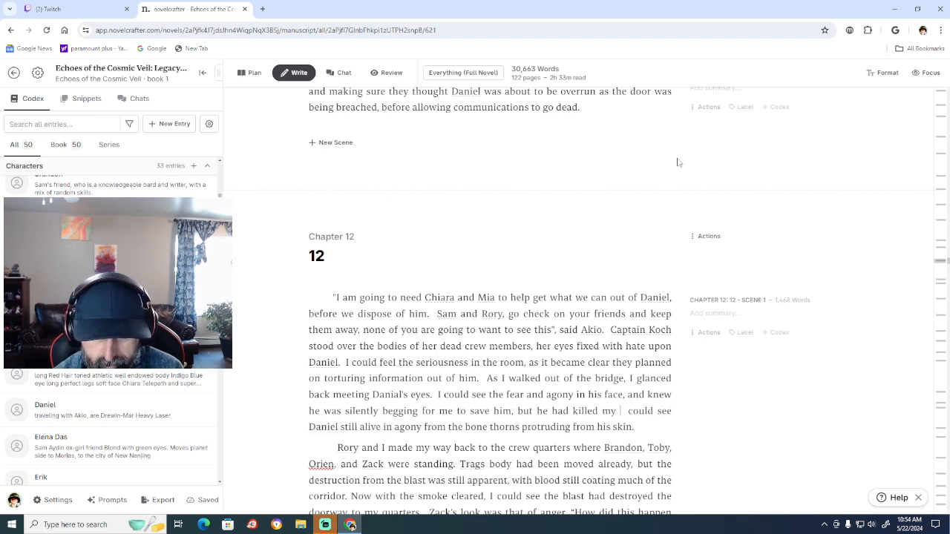
{"action": "type", "text": " Trag a"}
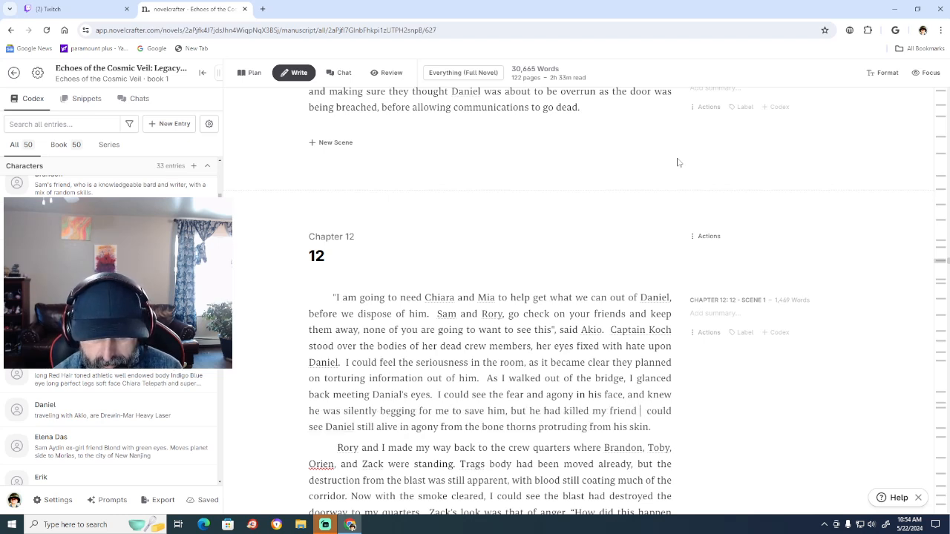
{"action": "type", "text": "nd"}
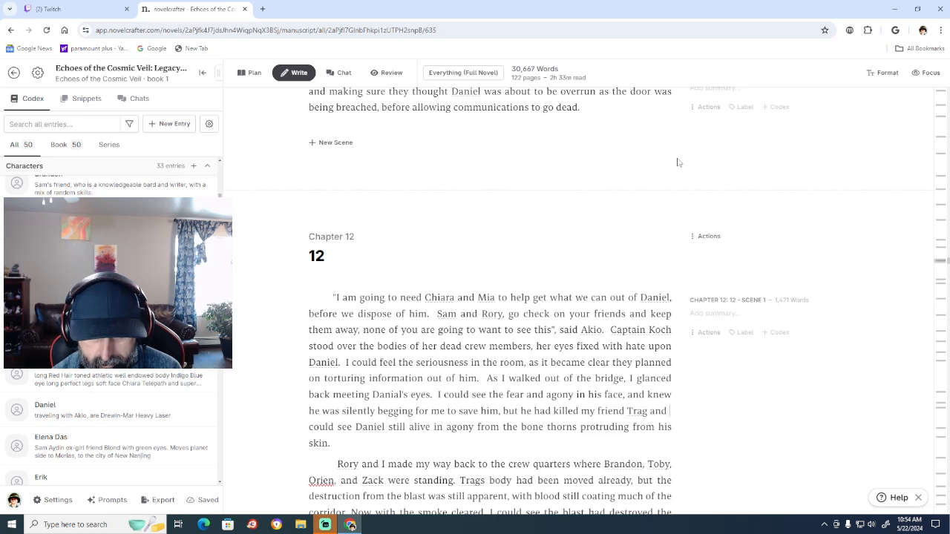
{"action": "type", "text": " betrayed us  could see Daniel still alive in agony from the bone thorns protruding"}
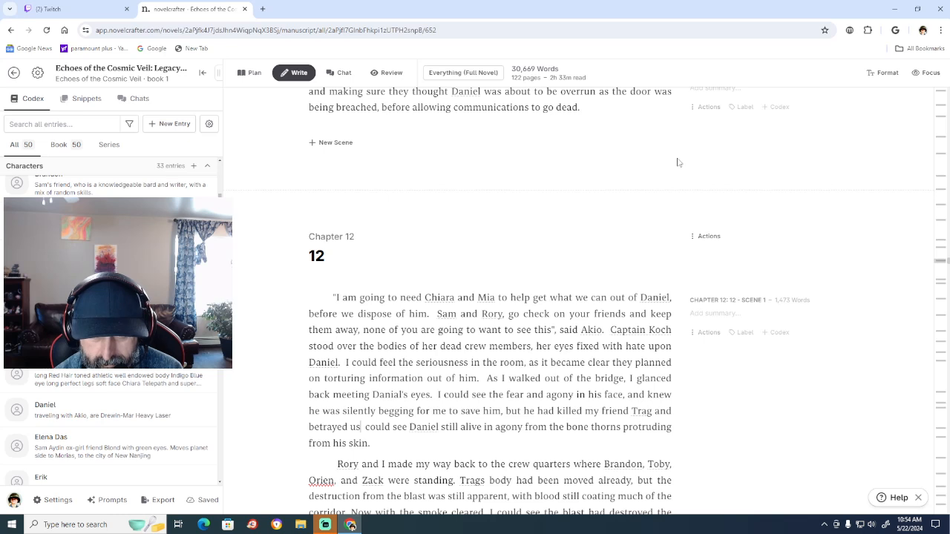
Finish the sentence about saving him with ", but he had killed my friend Trag and betrayed us.".
{"action": "key", "text": "BackSpace"}
{"action": "type", "text": "."}
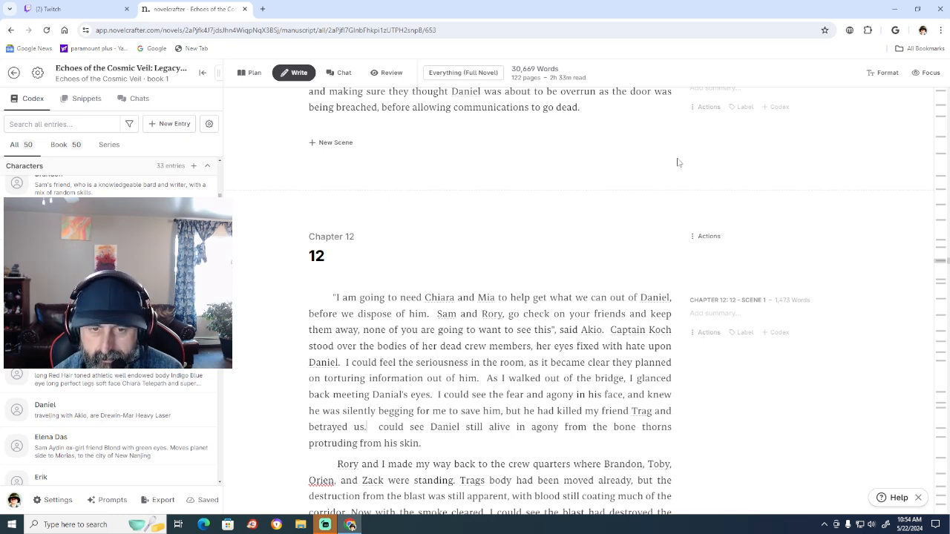
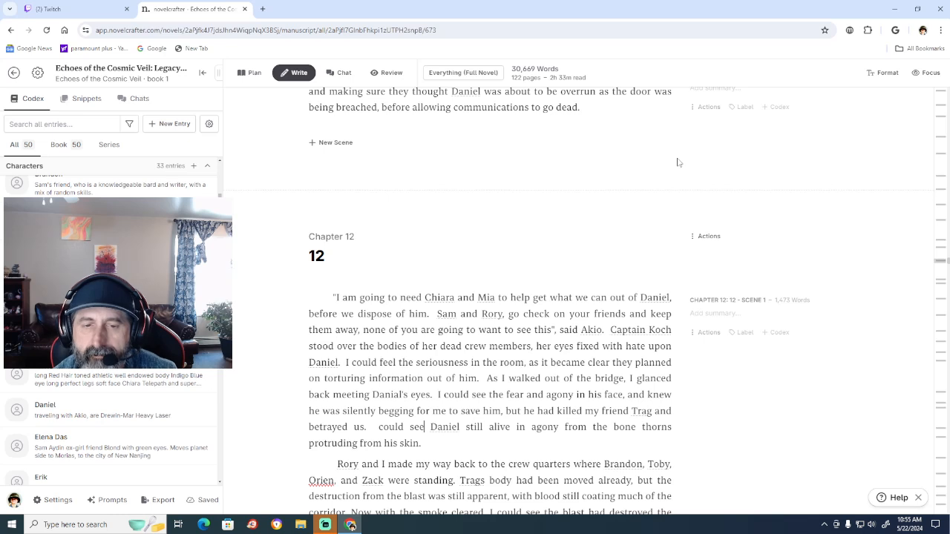
Replace the leftover "could see" after "betrayed us." in Chapter 12's opening paragraph with "As I walked off".
{"action": "key", "text": "BackSpace"}
{"action": "key", "text": "BackSpace"}
{"action": "key", "text": "BackSpace"}
{"action": "key", "text": "BackSpace"}
{"action": "key", "text": "BackSpace"}
{"action": "key", "text": "BackSpace"}
{"action": "key", "text": "BackSpace"}
{"action": "key", "text": "BackSpace"}
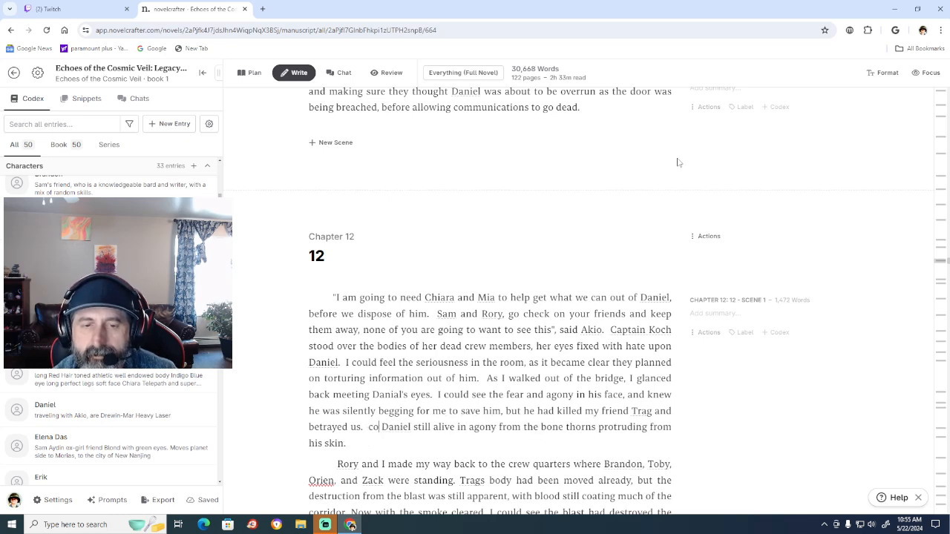
{"action": "type", "text": "As "}
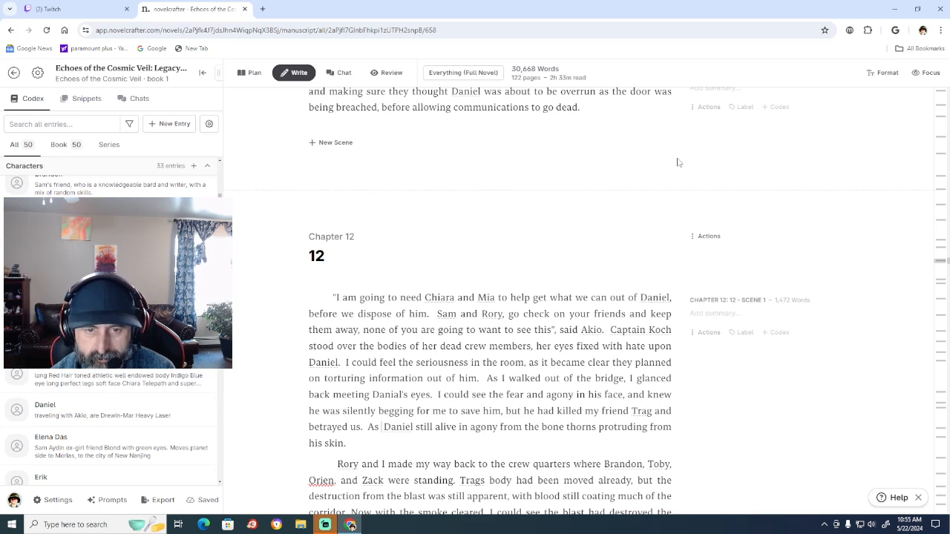
{"action": "type", "text": "I w"}
{"action": "type", "text": "alked of"}
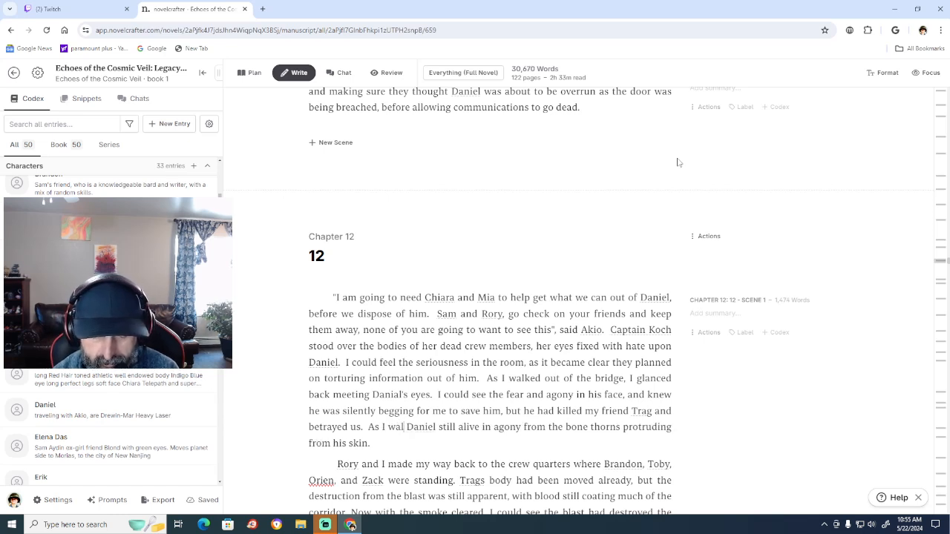
{"action": "type", "text": "f"}
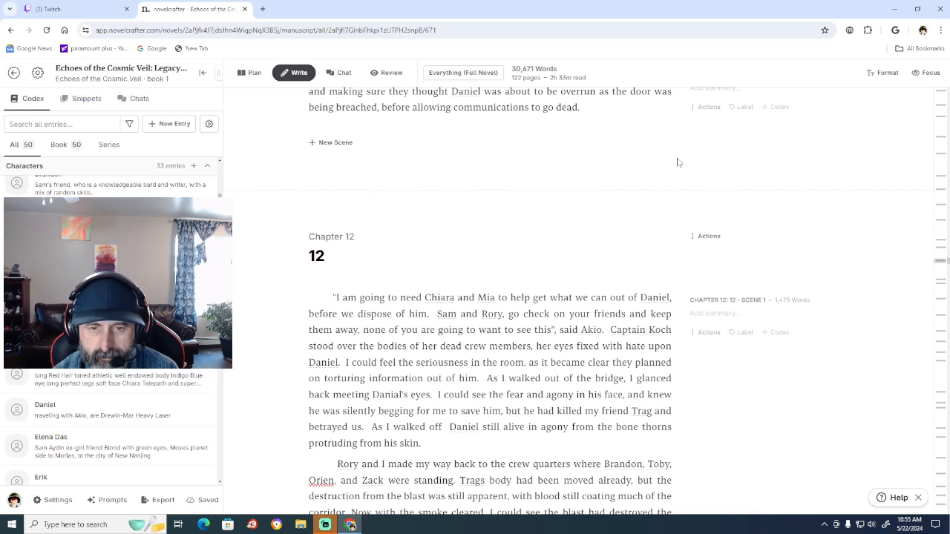
Continue the sentence after "walked off" with "I felt vindicated that" and insert "was" after "Daniel".
{"action": "type", "text": "I felt"}
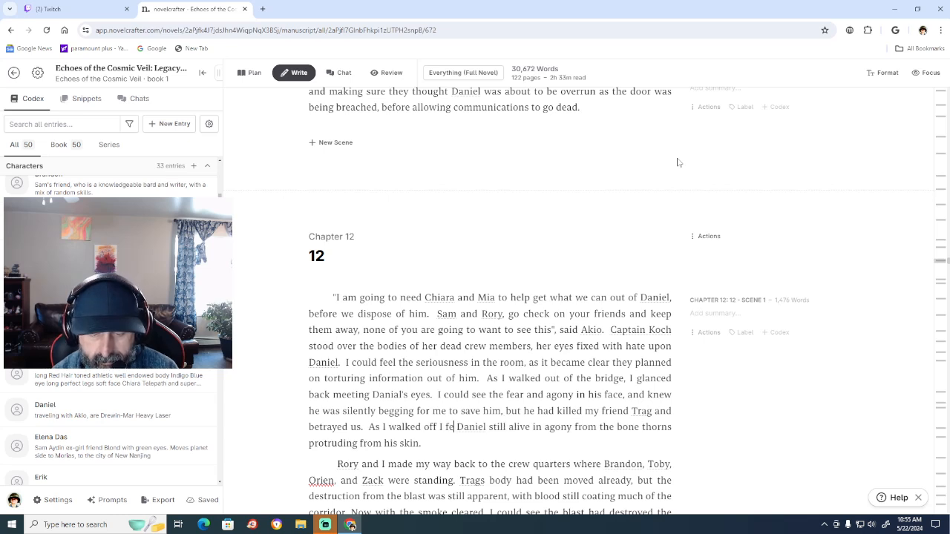
{"action": "type", "text": " vindi"}
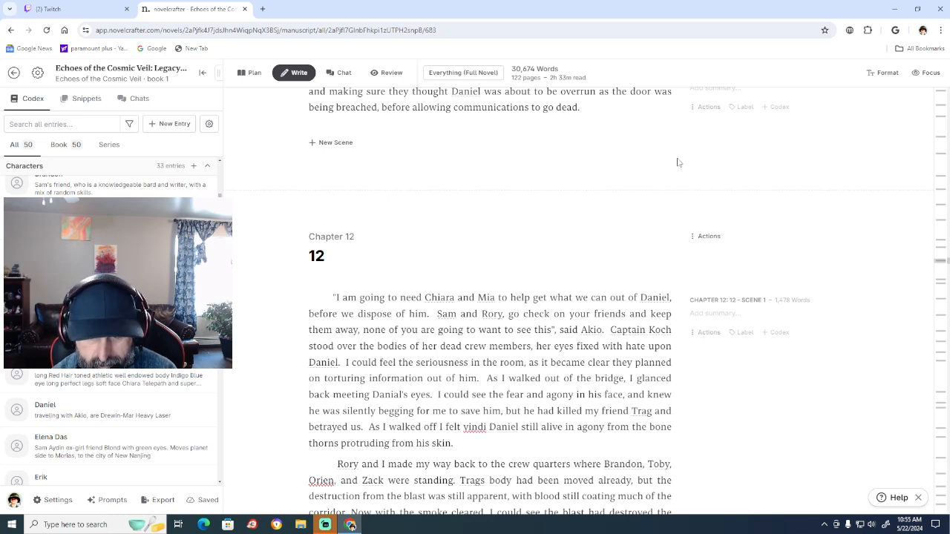
{"action": "type", "text": "cated"}
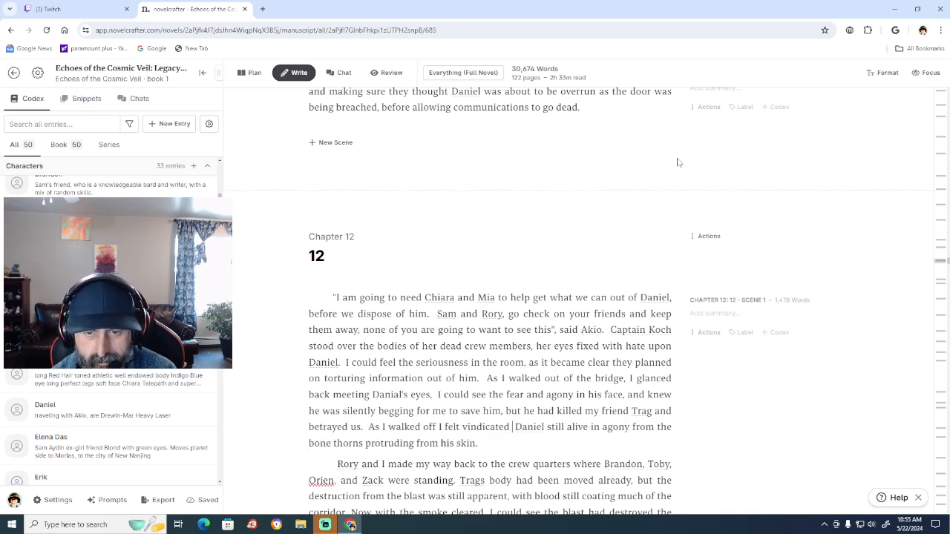
{"action": "type", "text": " that"}
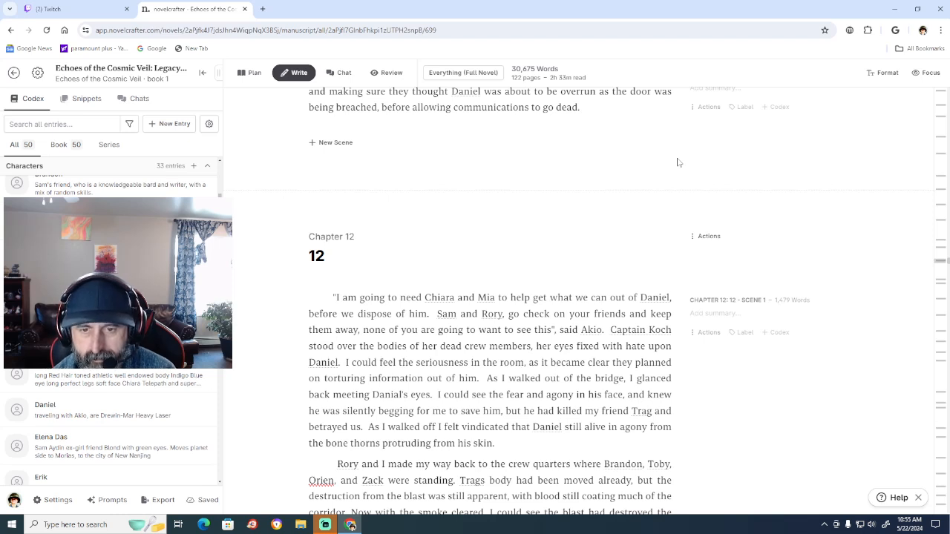
{"action": "key", "text": "Right"}
{"action": "type", "text": "was"}
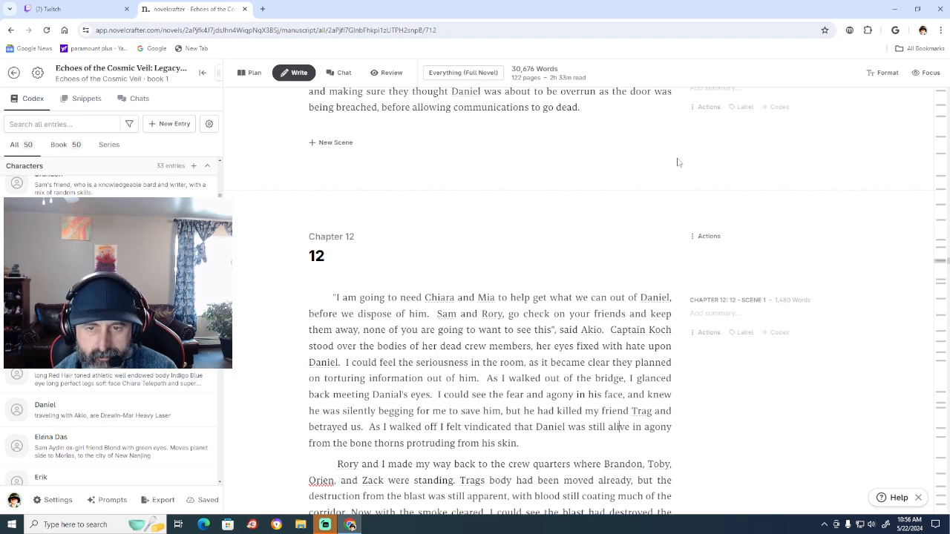
Replace "still alive" after "Daniel was" with "laying there".
{"action": "key", "text": "Right"}
{"action": "key", "text": "Right"}
{"action": "key", "text": "Right"}
{"action": "key", "text": "BackSpace"}
{"action": "key", "text": "BackSpace"}
{"action": "key", "text": "BackSpace"}
{"action": "key", "text": "BackSpace"}
{"action": "key", "text": "BackSpace"}
{"action": "key", "text": "BackSpace"}
{"action": "key", "text": "BackSpace"}
{"action": "key", "text": "BackSpace"}
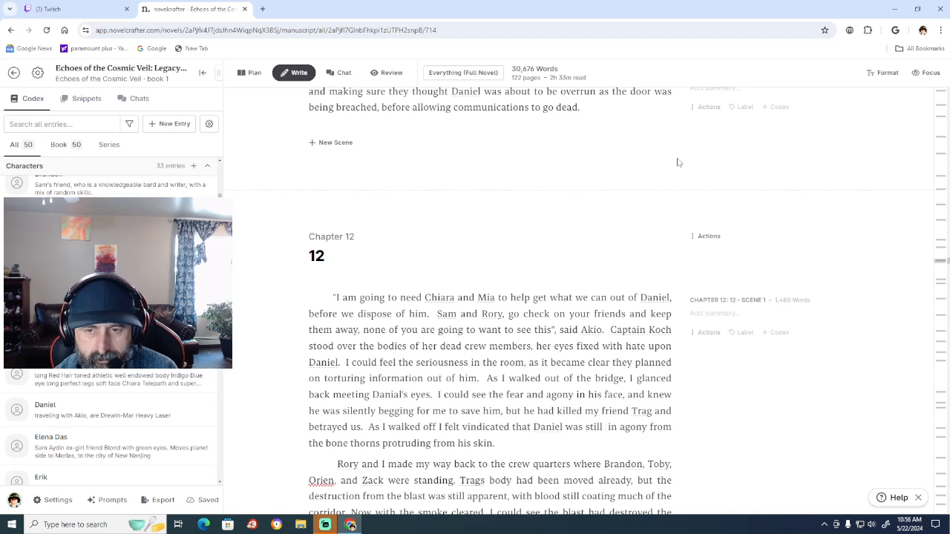
{"action": "key", "text": "BackSpace"}
{"action": "key", "text": "BackSpace"}
{"action": "key", "text": "BackSpace"}
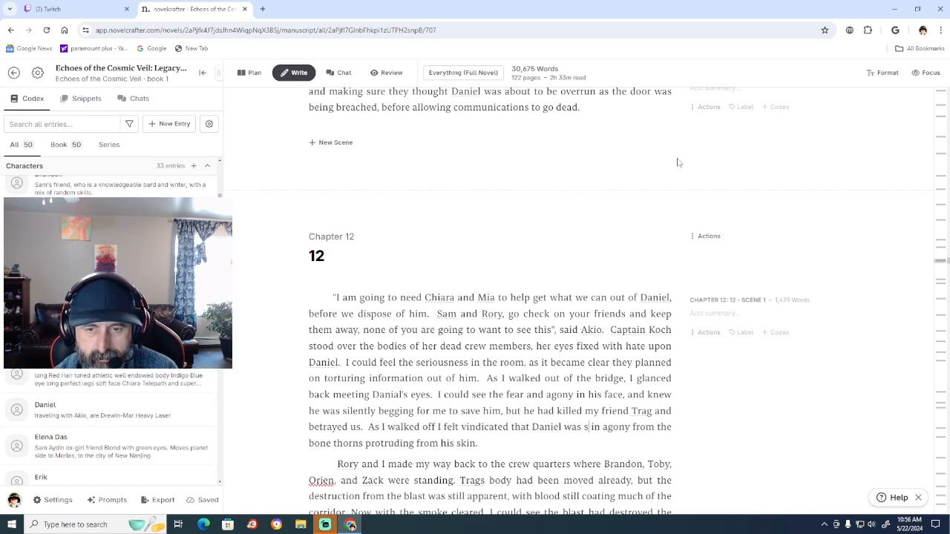
{"action": "type", "text": "layin"}
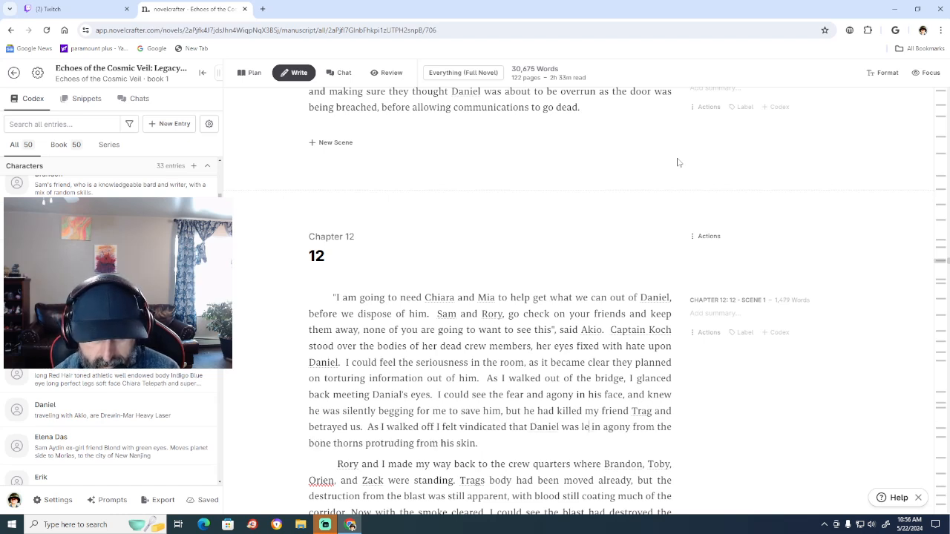
{"action": "type", "text": "g "}
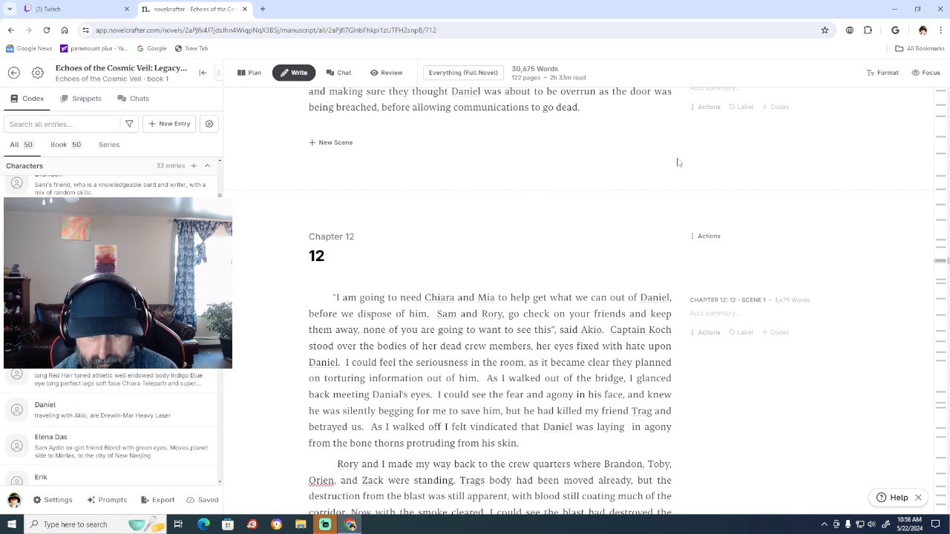
{"action": "type", "text": "there"}
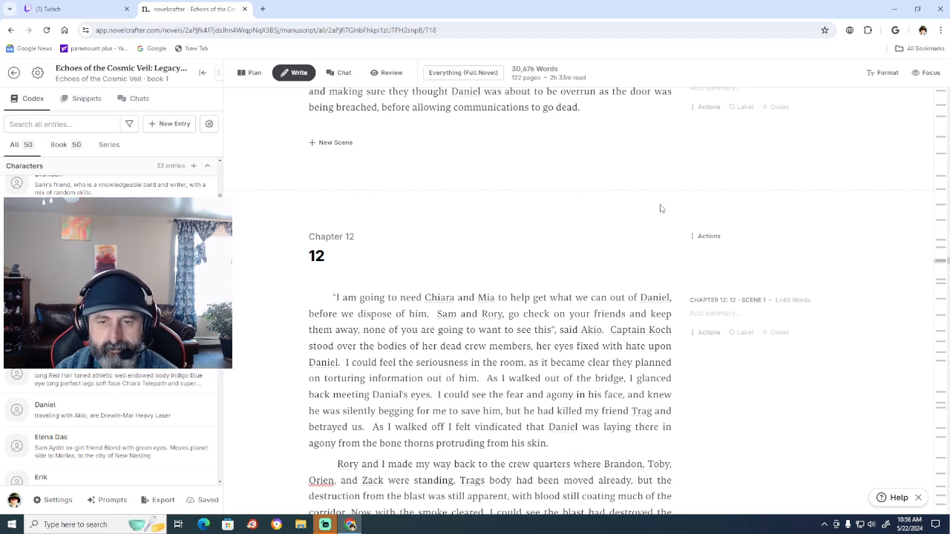
Extend the opening paragraph's last sentence after "his skin" with "and I considered him well deserving of".
{"action": "left_click", "coordinate": [550, 443]}
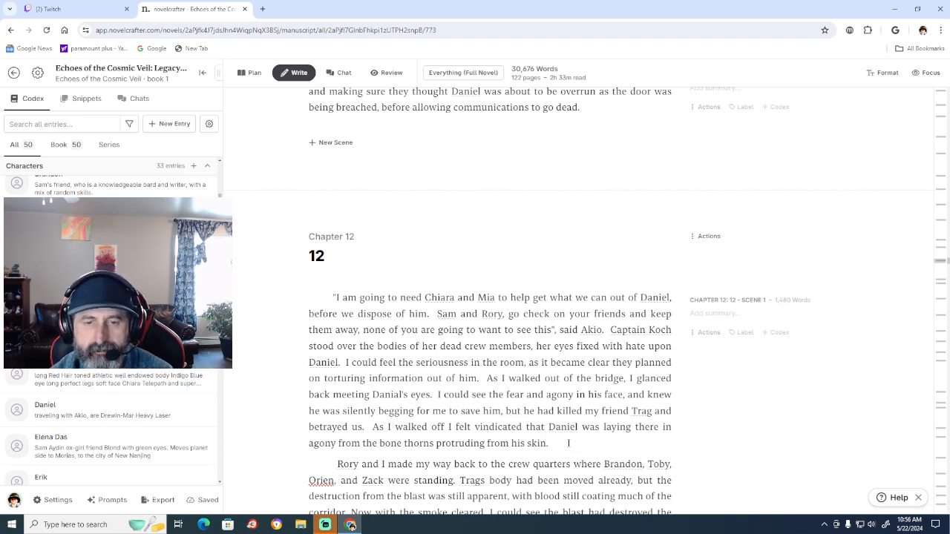
{"action": "type", "text": "and I"}
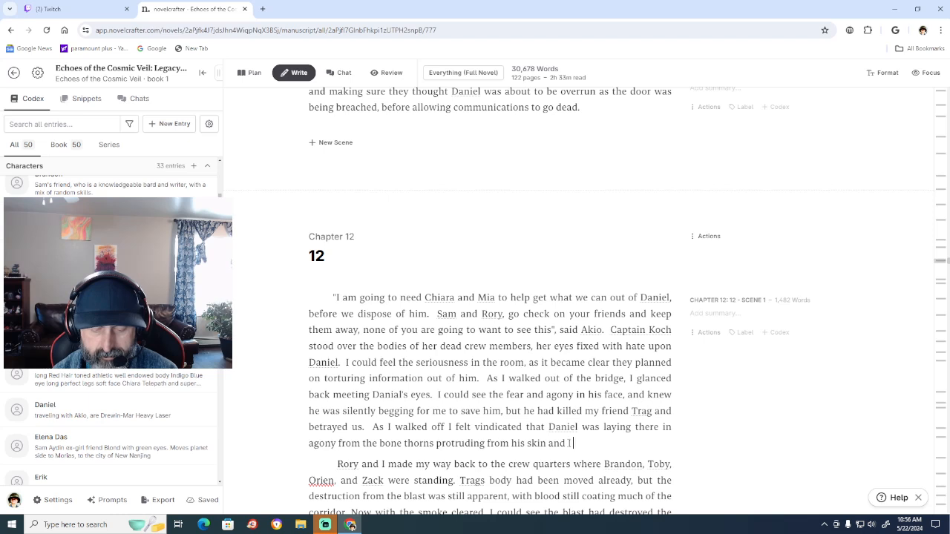
{"action": "type", "text": " consider"}
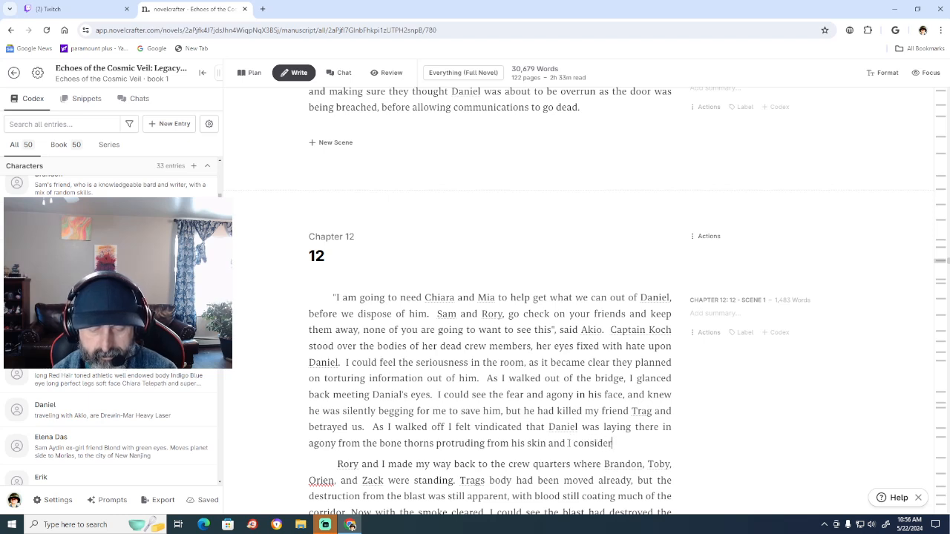
{"action": "type", "text": "ed him w"}
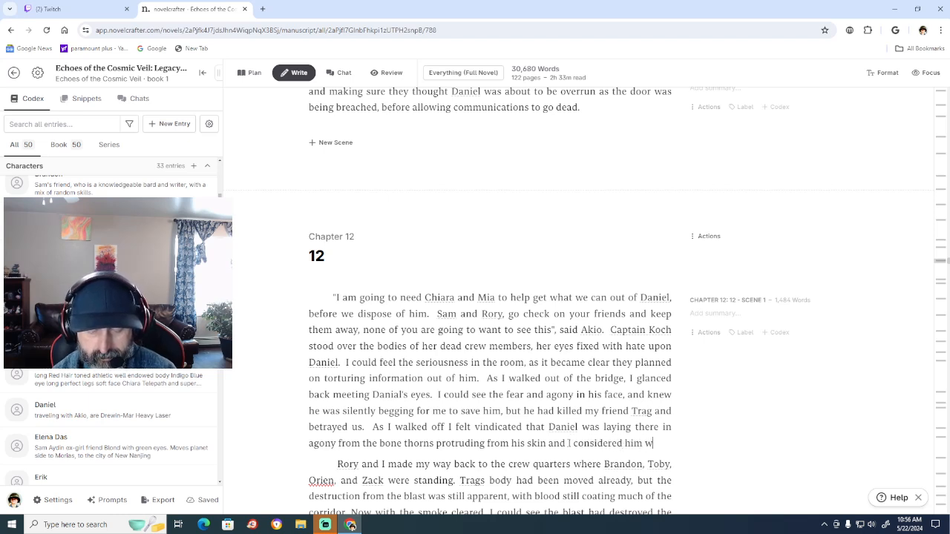
{"action": "type", "text": "ell des"}
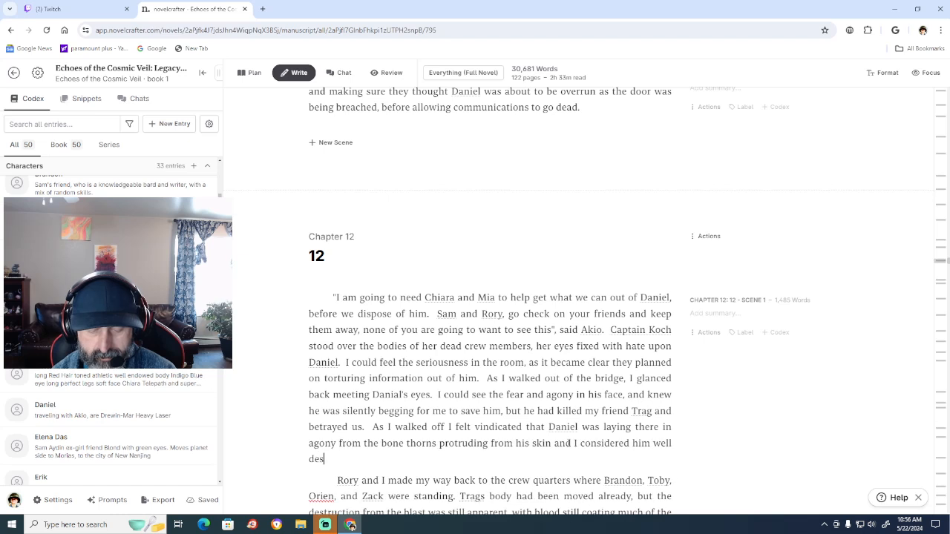
{"action": "type", "text": "erving of "}
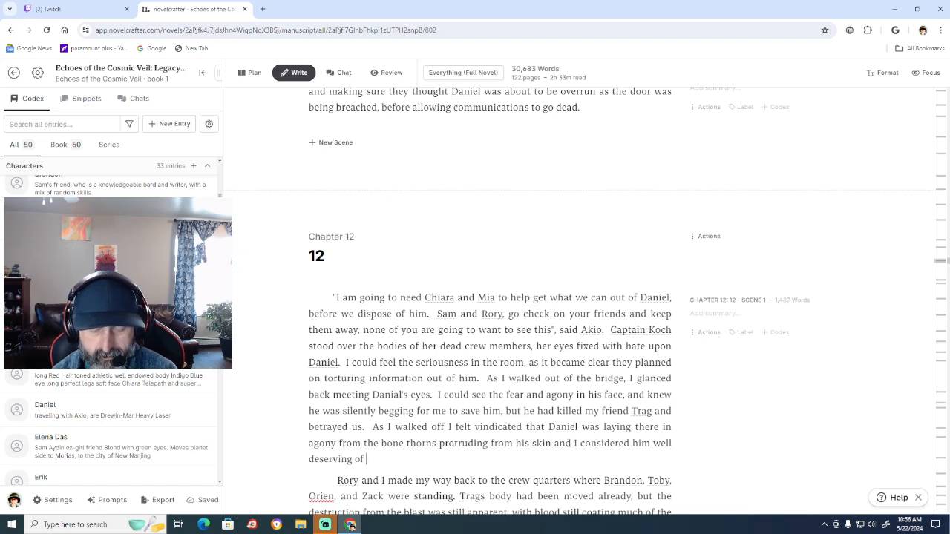
{"action": "type", "text": "wahatever"}
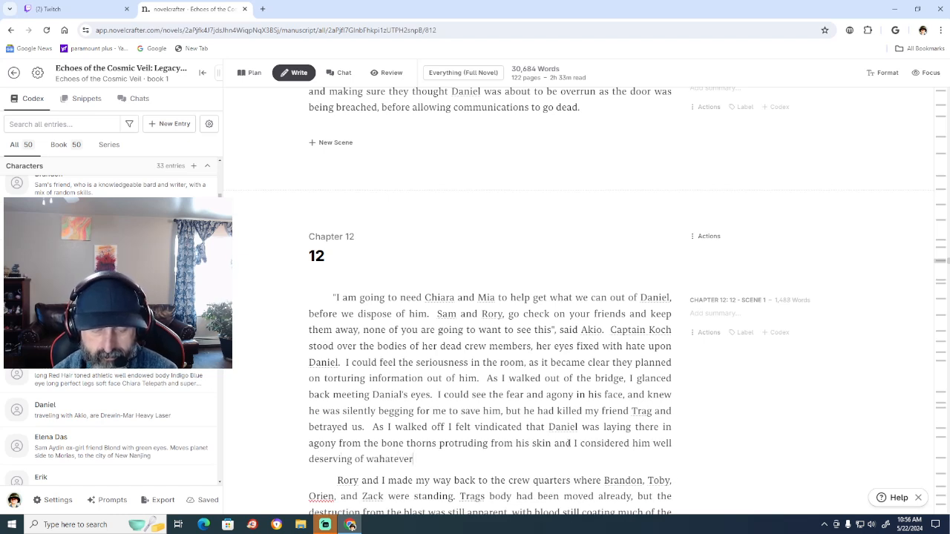
{"action": "type", "text": " happened n"}
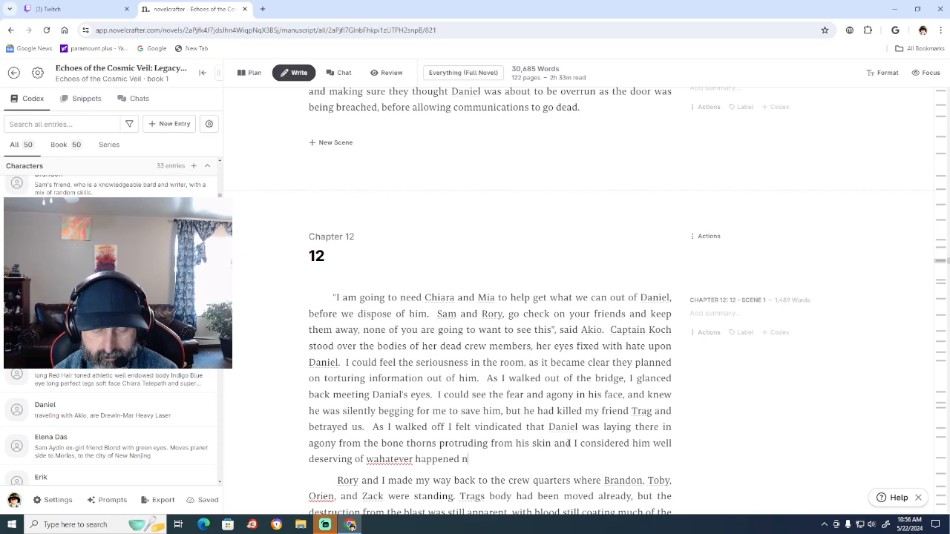
{"action": "type", "text": "ext."}
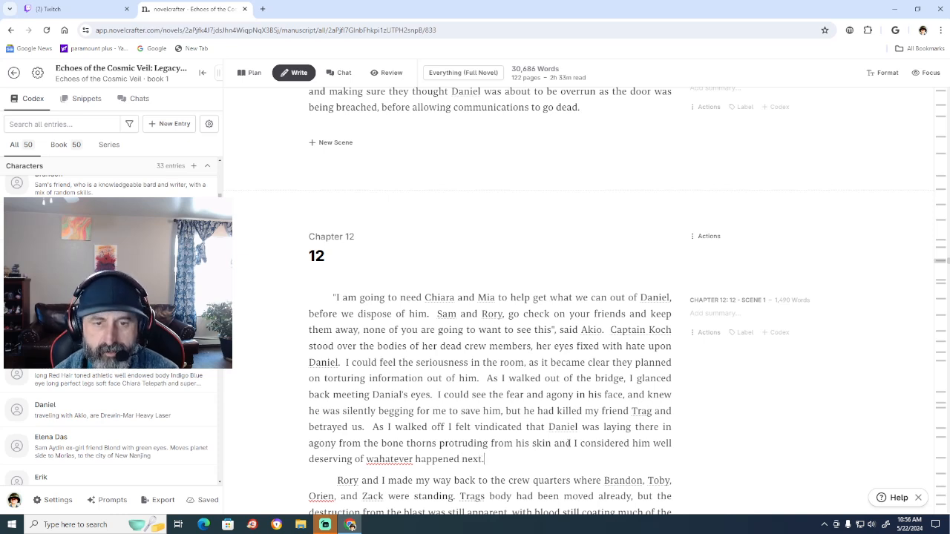
Finish the sentence after "well deserving of" with "whatever happened next.", correcting the misspelled "whatever" with the spelling suggestion.
{"action": "right_click", "coordinate": [397, 462]}
{"action": "left_click", "coordinate": [437, 273]}
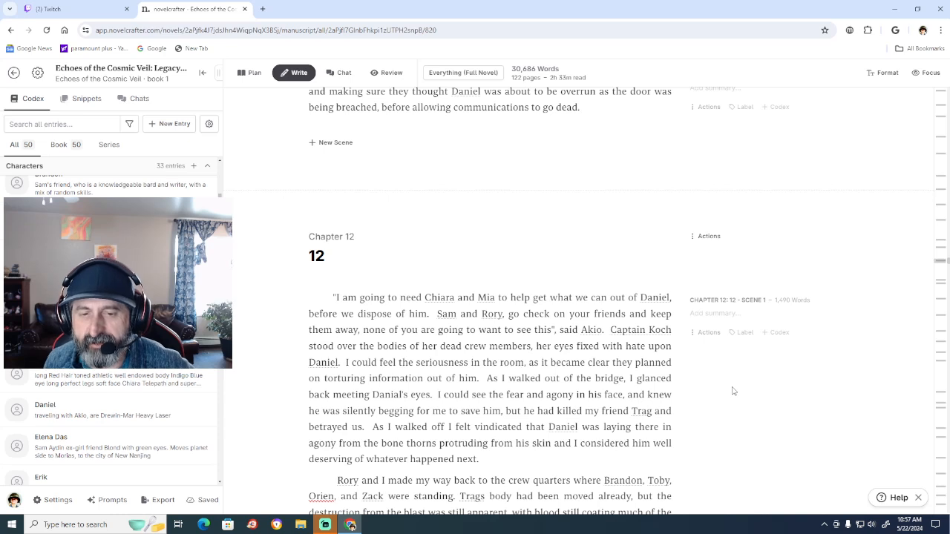
Punctuate the vindication sentence with commas after "walked off" and "his skin", and replace "from the" before "bone thorns" with ", with".
{"action": "left_click", "coordinate": [446, 427]}
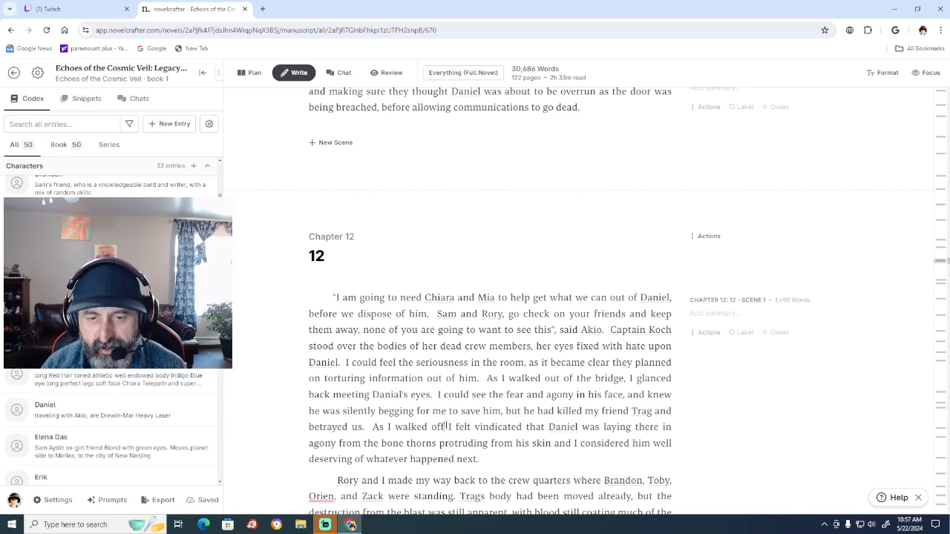
{"action": "type", "text": ","}
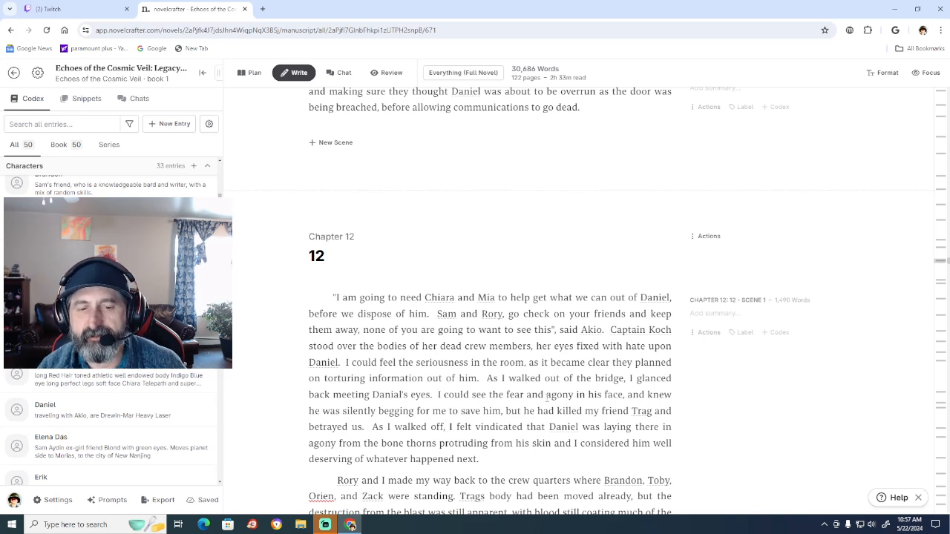
{"action": "left_click", "coordinate": [378, 443]}
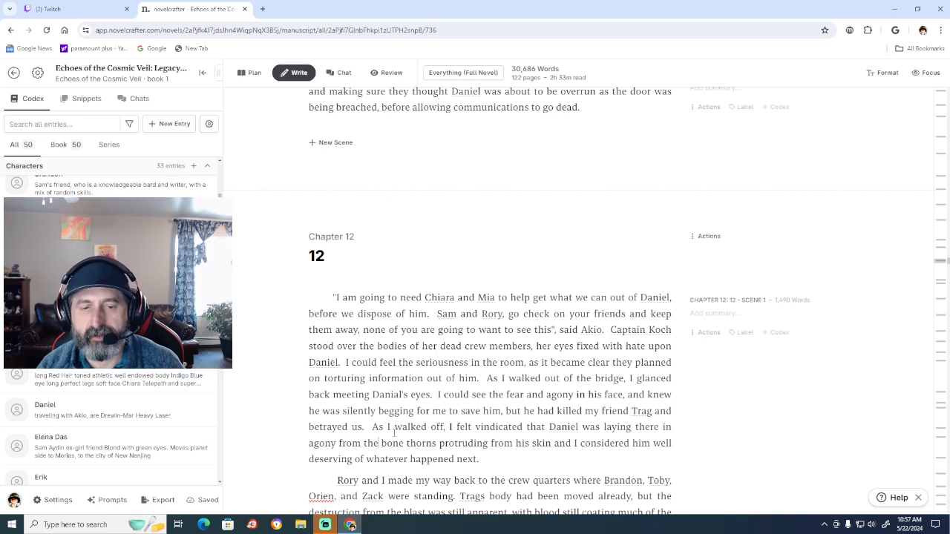
{"action": "key", "text": "BackSpace"}
{"action": "key", "text": "BackSpace"}
{"action": "key", "text": "BackSpace"}
{"action": "key", "text": "BackSpace"}
{"action": "key", "text": "BackSpace"}
{"action": "key", "text": "BackSpace"}
{"action": "key", "text": "BackSpace"}
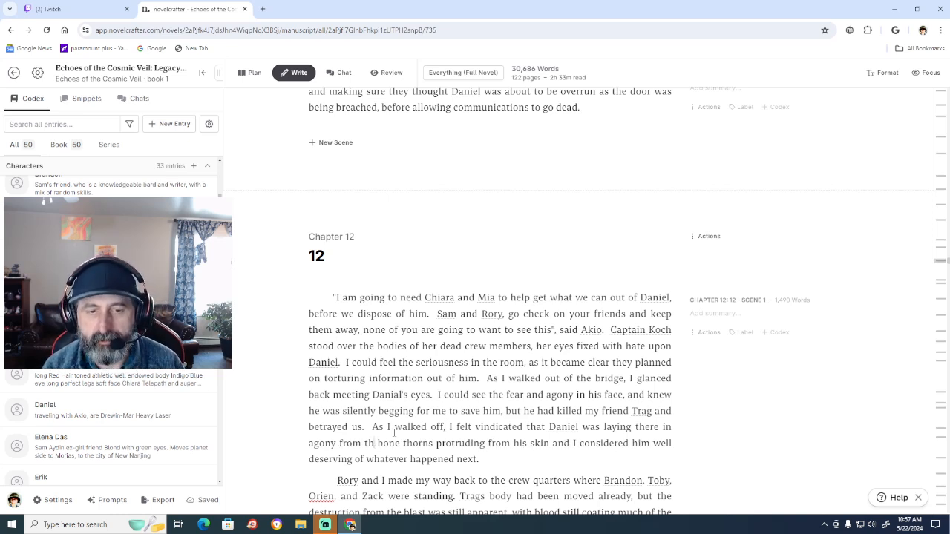
{"action": "key", "text": "BackSpace"}
{"action": "key", "text": "BackSpace"}
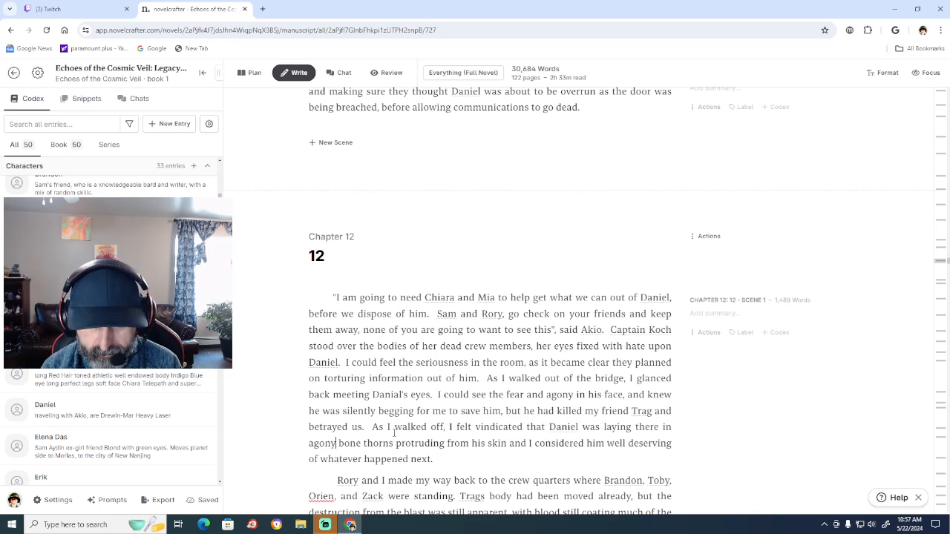
{"action": "type", "text": ", with"}
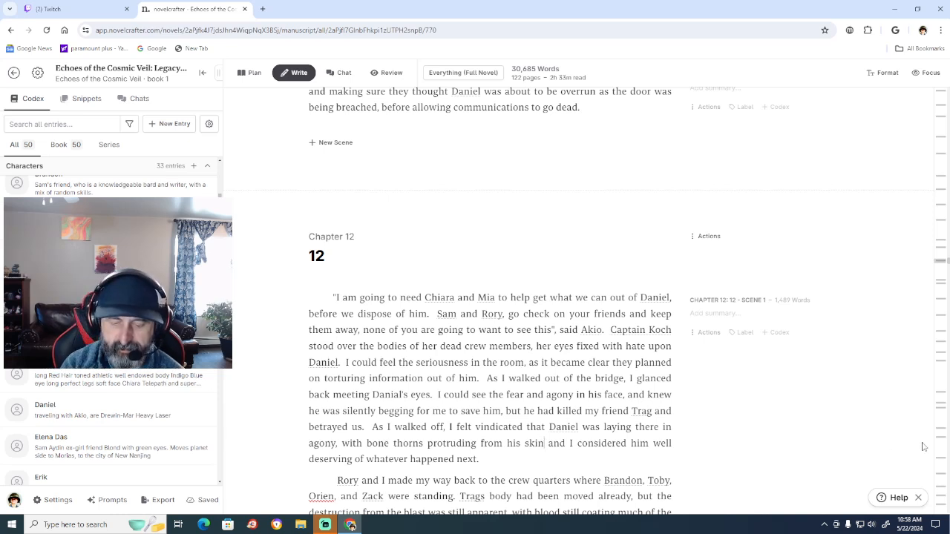
{"action": "type", "text": ","}
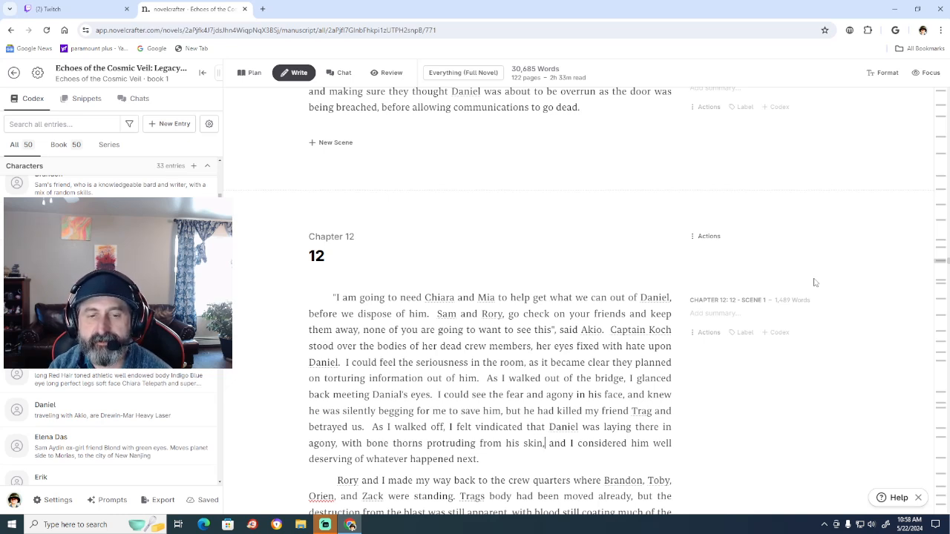
Correct "Trags body" to "Trag's body" in Chapter 12's second paragraph.
{"action": "scroll", "coordinate": [684, 425], "scroll_direction": "down", "scroll_amount": 1}
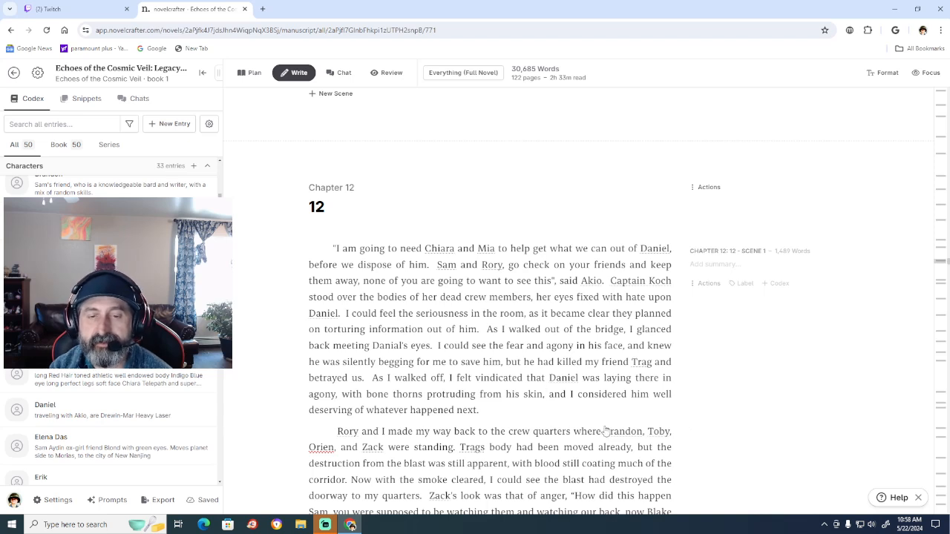
{"action": "left_click", "coordinate": [457, 447]}
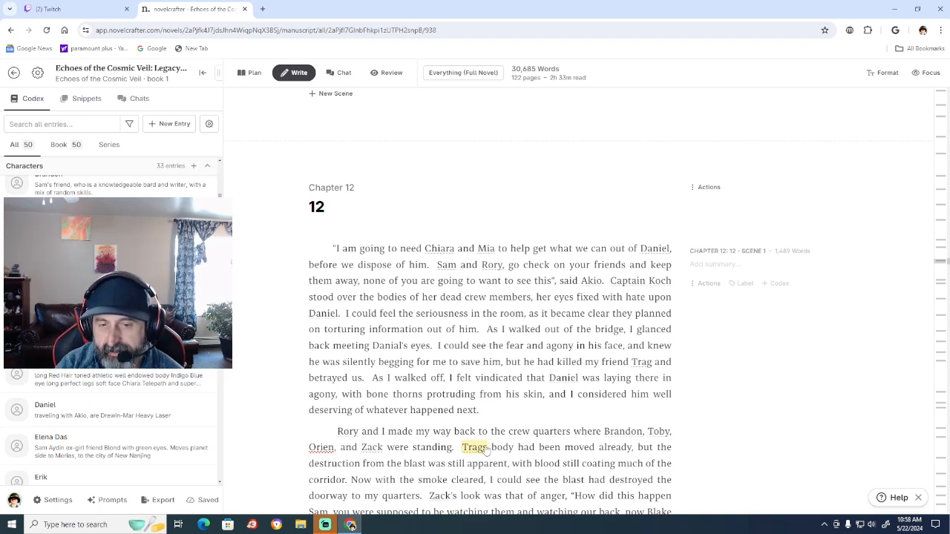
{"action": "mouse_move", "coordinate": [493, 447]}
{"action": "type", "text": "'"}
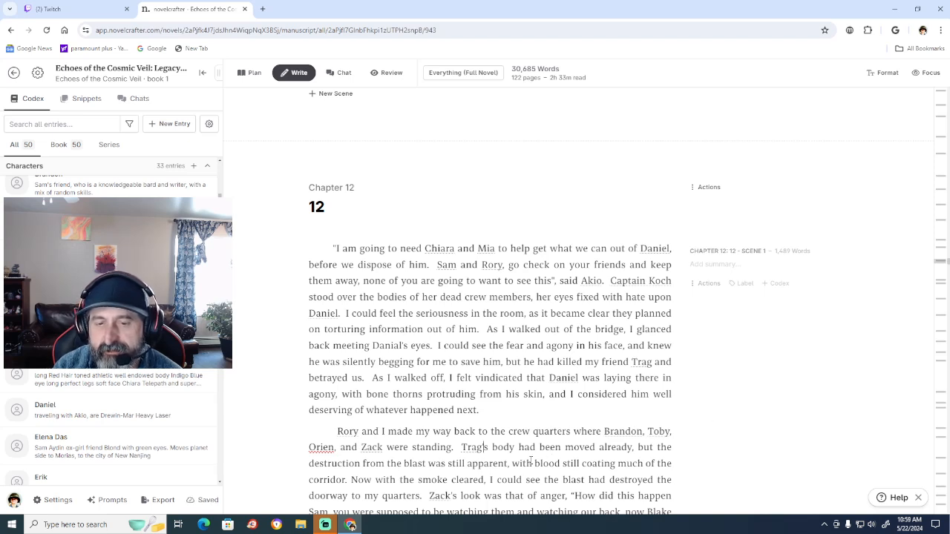
{"action": "left_click", "coordinate": [531, 462]}
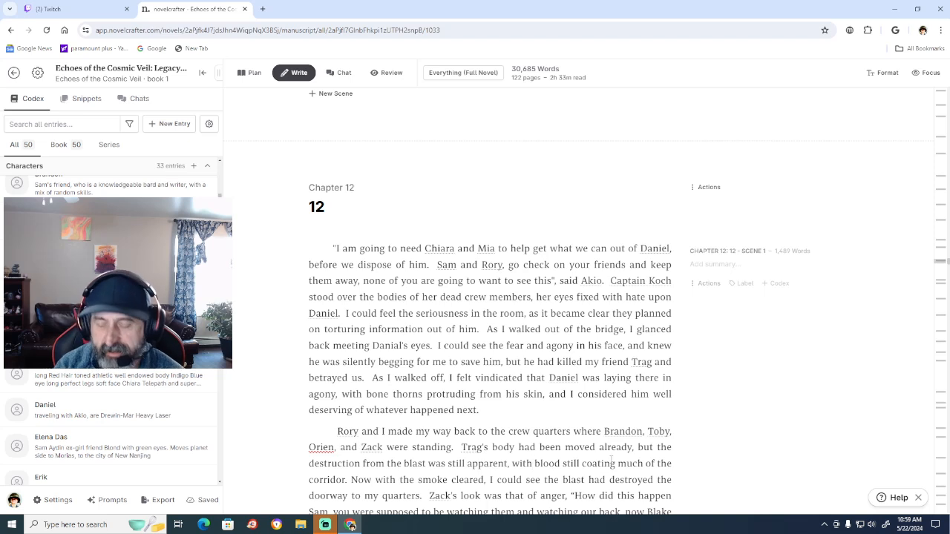
Delete "with" before "blood still coating" and add a second space before the sentence starting "Now with the smoke".
{"action": "key", "text": "BackSpace"}
{"action": "key", "text": "BackSpace"}
{"action": "key", "text": "BackSpace"}
{"action": "key", "text": "BackSpace"}
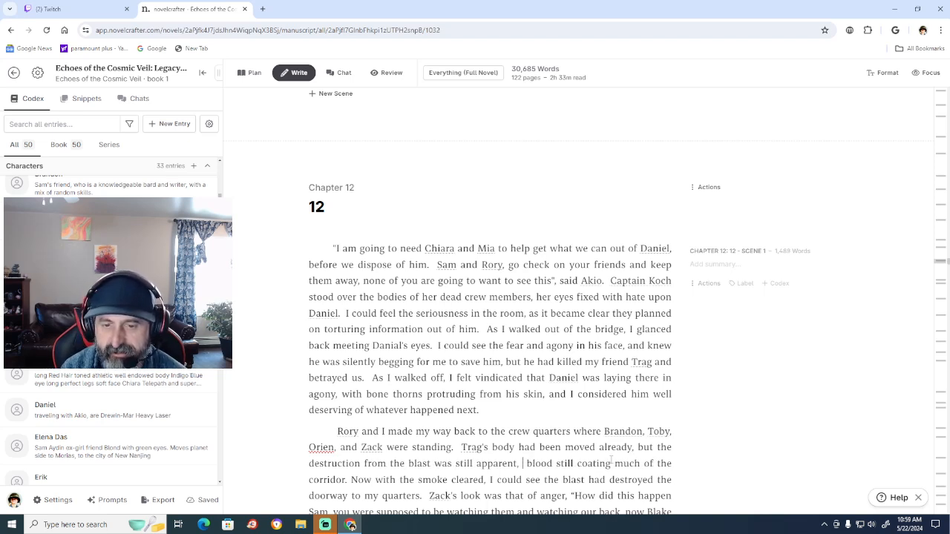
{"action": "key", "text": "BackSpace"}
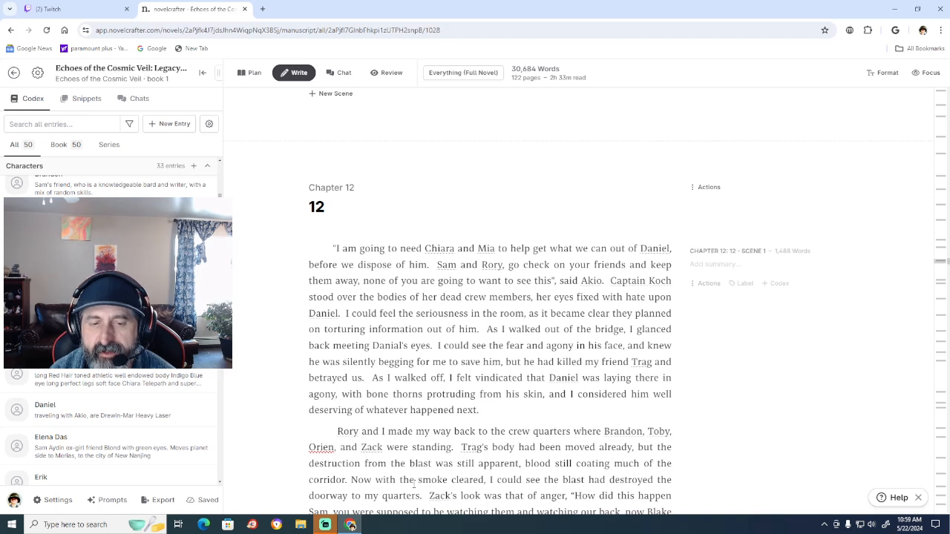
{"action": "left_click", "coordinate": [351, 477]}
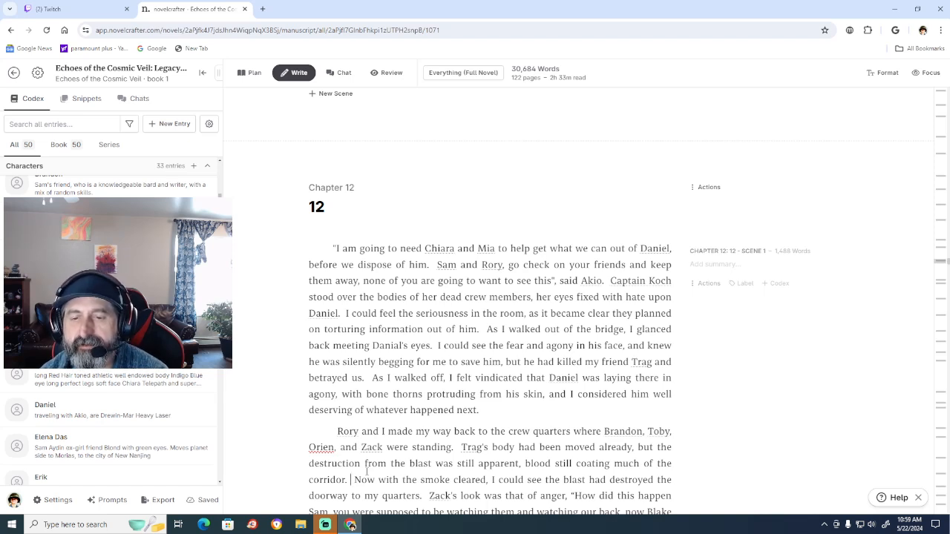
Insert "and chaos" after "smoke" in the sentence about the destroyed doorway.
{"action": "key", "text": "Down"}
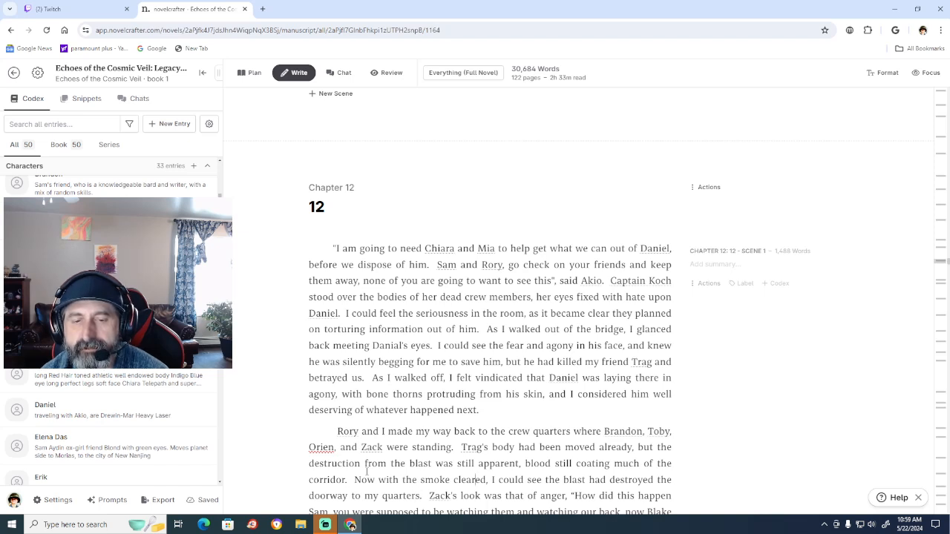
{"action": "key", "text": "Left"}
{"action": "key", "text": "Left"}
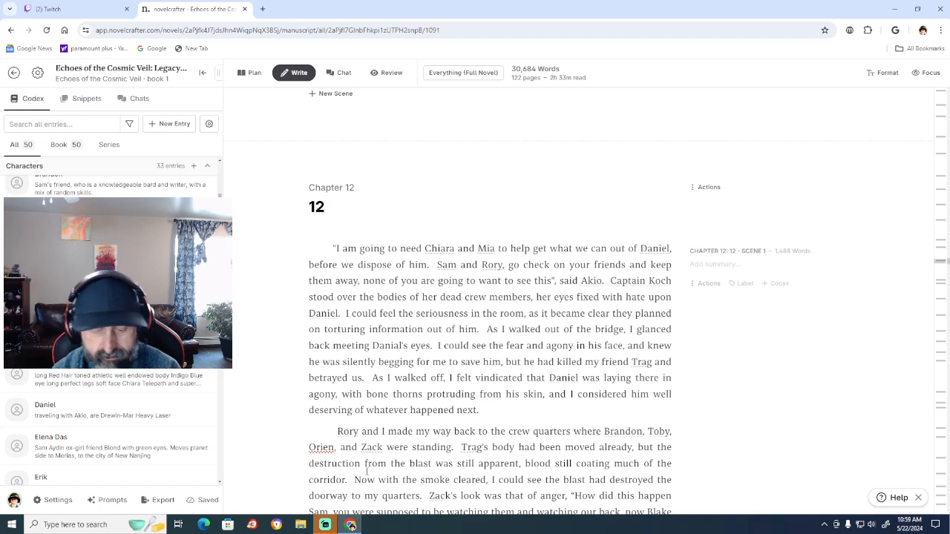
{"action": "type", "text": "and cho"}
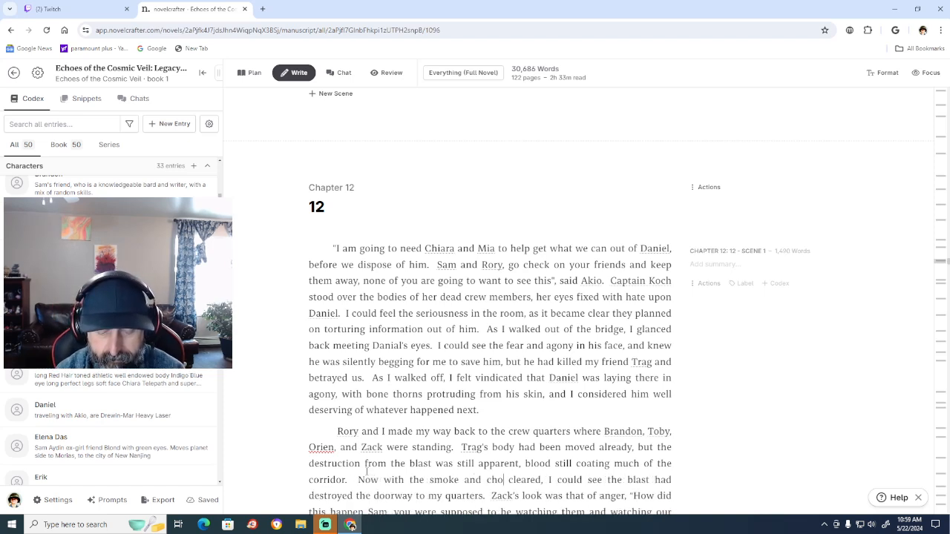
{"action": "type", "text": "as"}
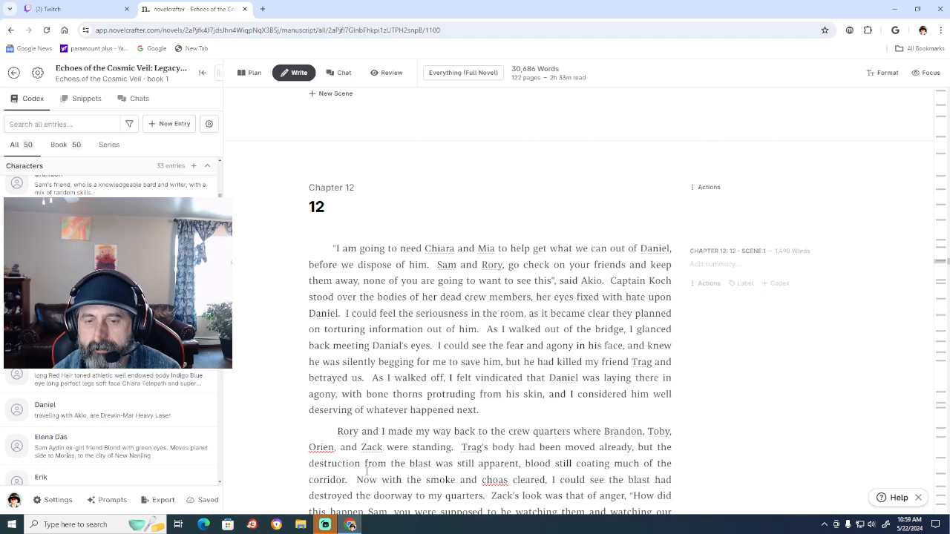
{"action": "type", "text": "e"}
{"action": "key", "text": "BackSpace"}
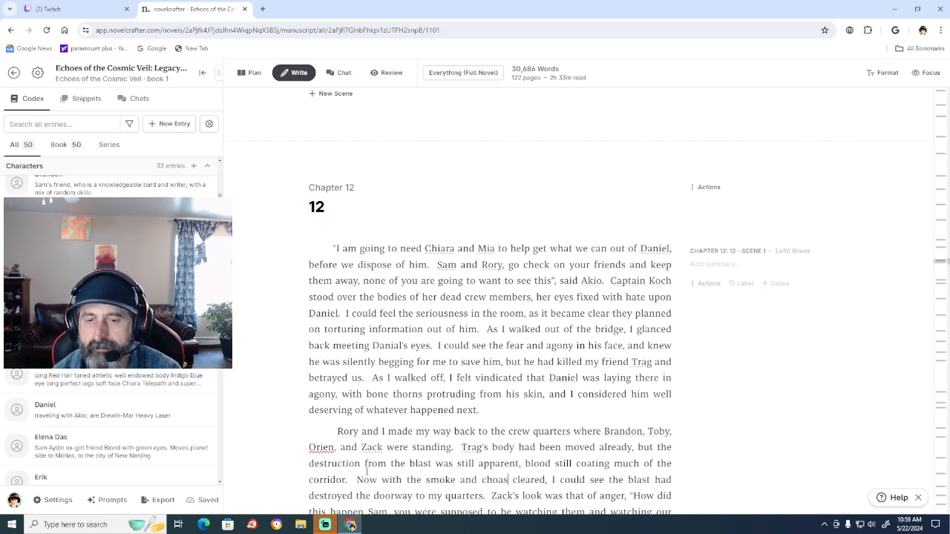
{"action": "key", "text": "BackSpace"}
{"action": "key", "text": "BackSpace"}
{"action": "key", "text": "BackSpace"}
{"action": "type", "text": "ao"}
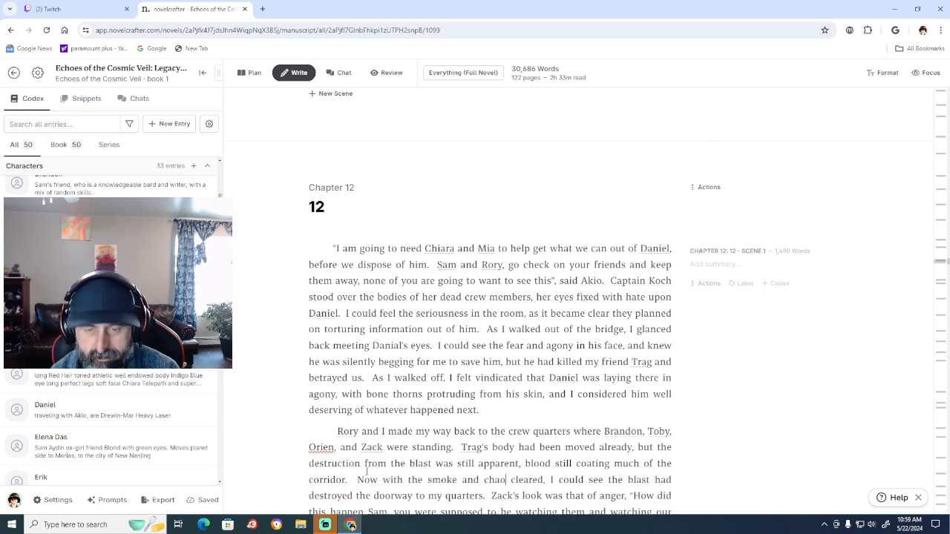
{"action": "type", "text": "s"}
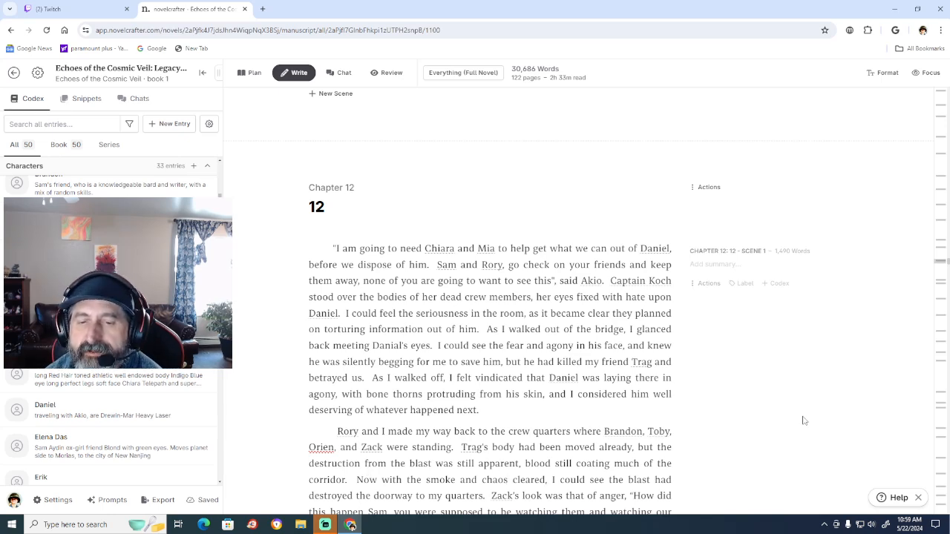
Remove the stray space between the closing quotation mark and the period after "Trag is dead".
{"action": "scroll", "coordinate": [800, 412], "scroll_direction": "down", "scroll_amount": 3}
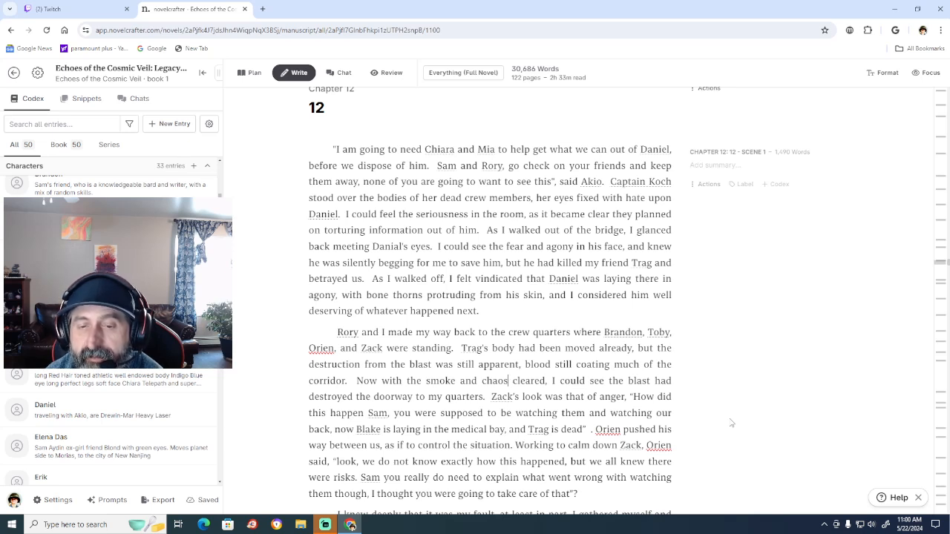
{"action": "left_click", "coordinate": [592, 426]}
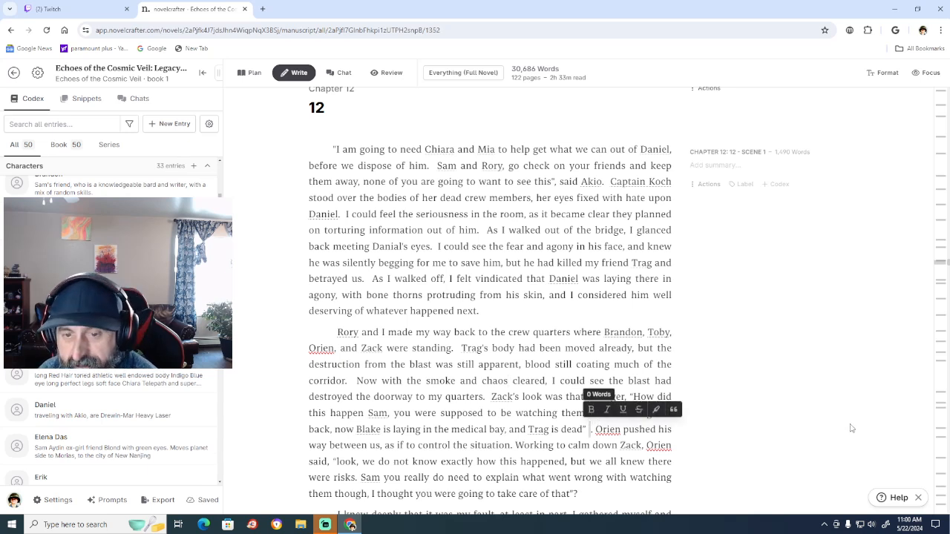
{"action": "key", "text": "Delete"}
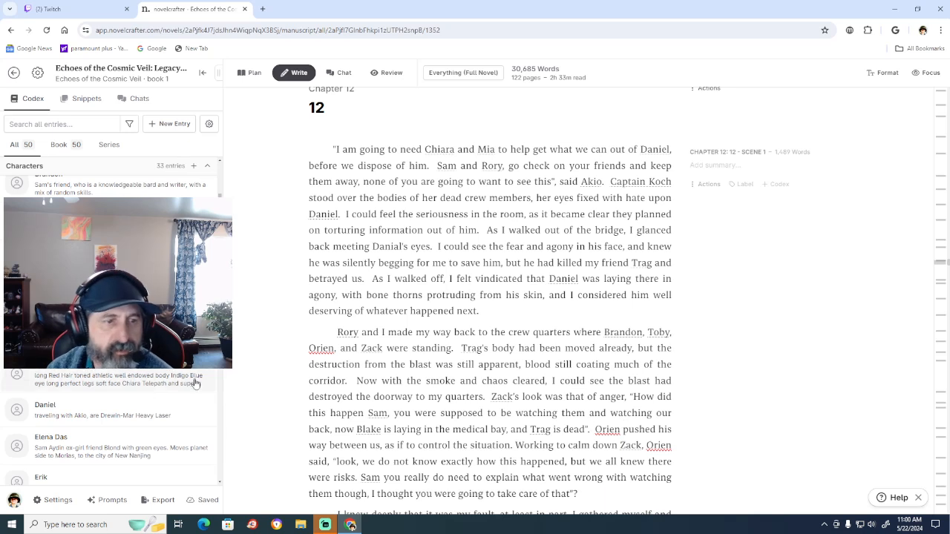
Check the character's name in the Codex and correct all three "Orien" spellings in Chapter 12's second paragraph to "Orin".
{"action": "scroll", "coordinate": [87, 405], "scroll_direction": "down", "scroll_amount": 1}
{"action": "scroll", "coordinate": [87, 404], "scroll_direction": "down", "scroll_amount": 8}
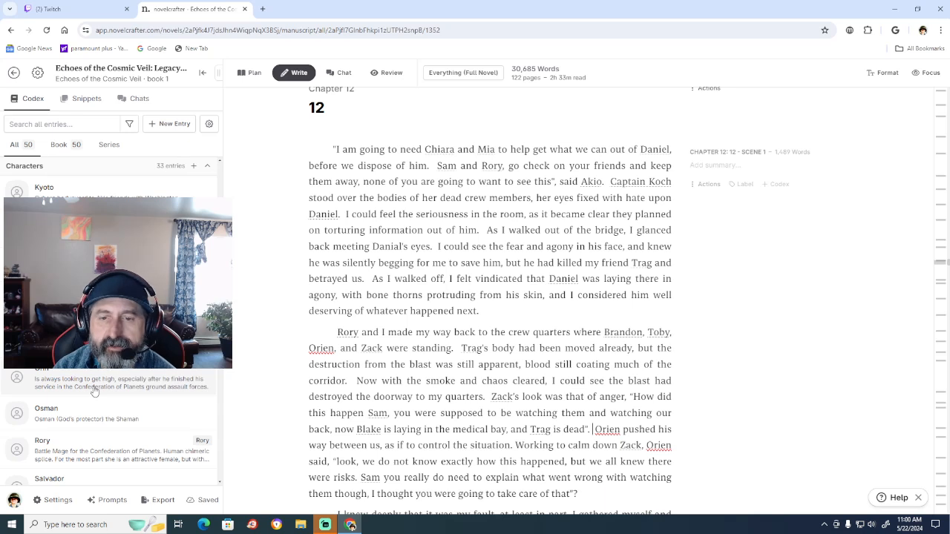
{"action": "left_click", "coordinate": [94, 384]}
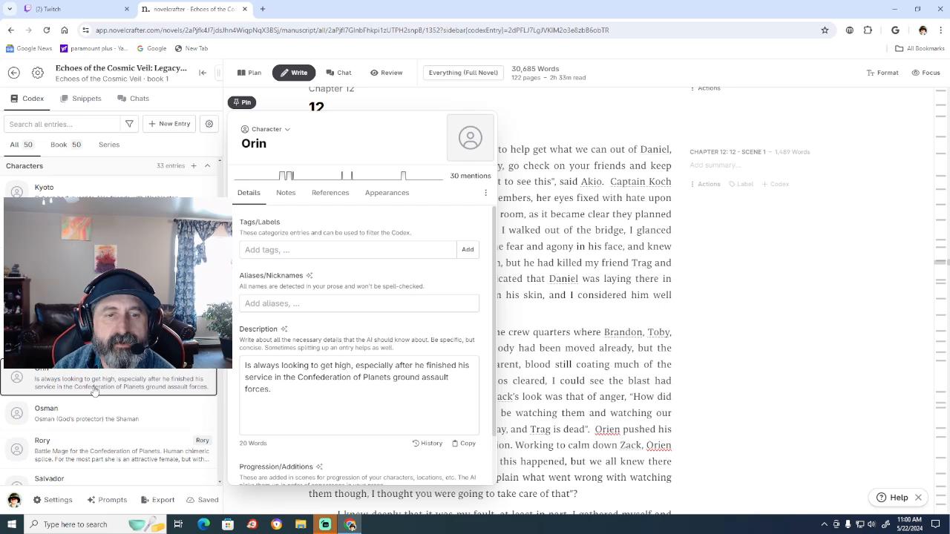
{"action": "left_click", "coordinate": [616, 428]}
{"action": "key", "text": "BackSpace"}
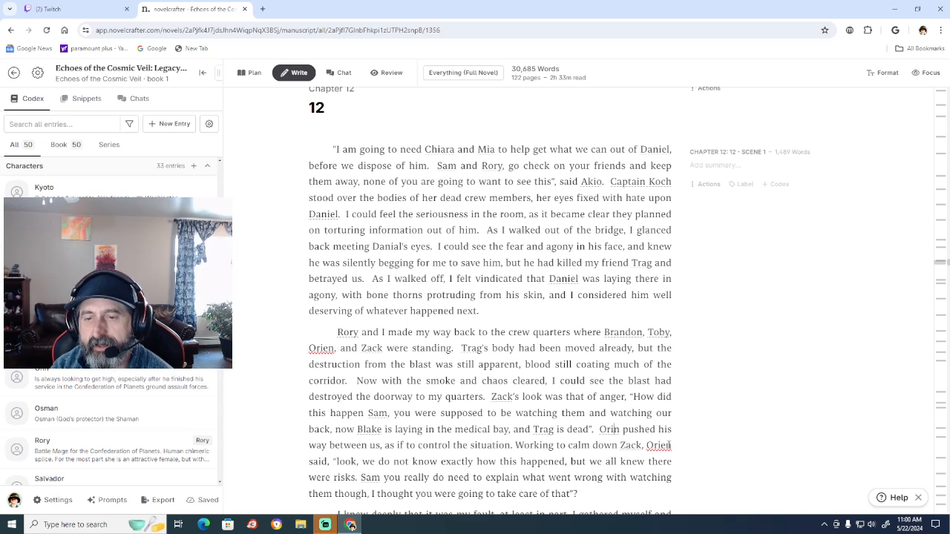
{"action": "left_click", "coordinate": [670, 446]}
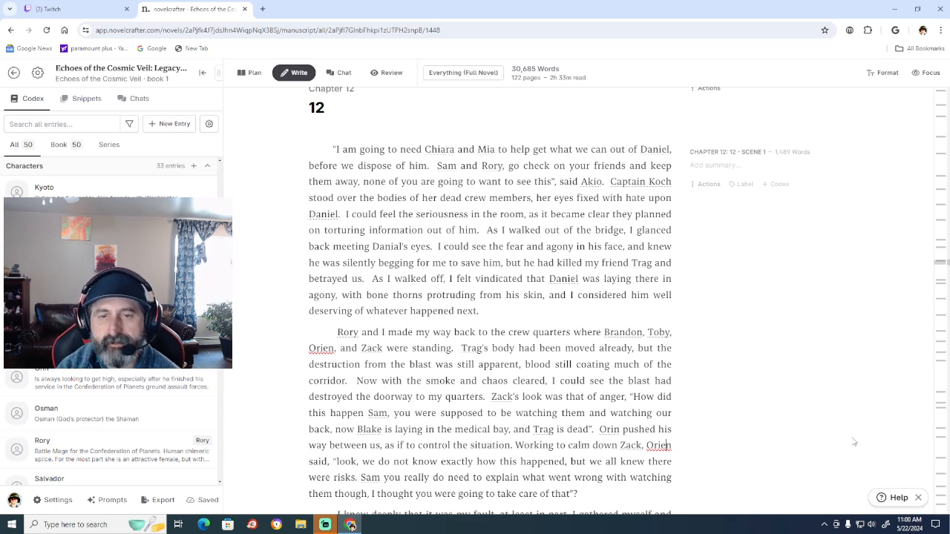
{"action": "key", "text": "BackSpace"}
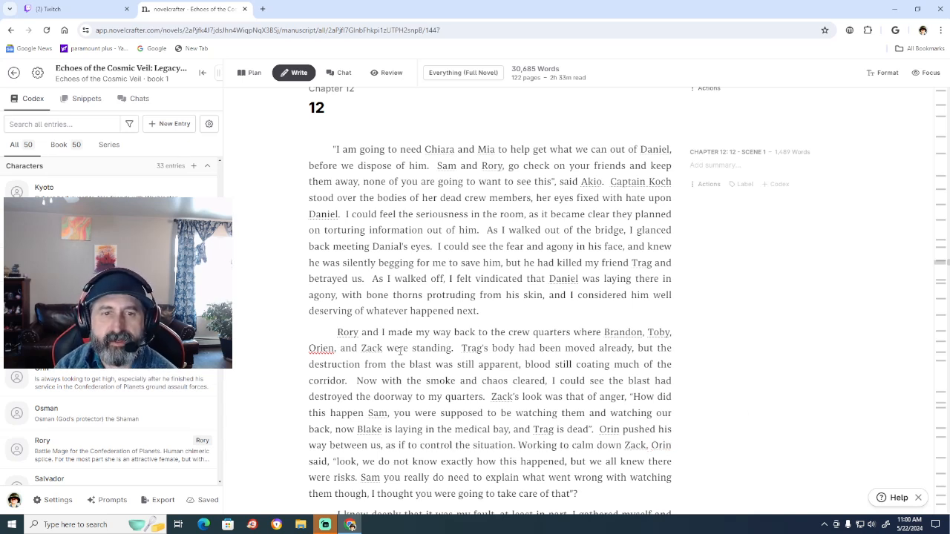
{"action": "left_click", "coordinate": [331, 348]}
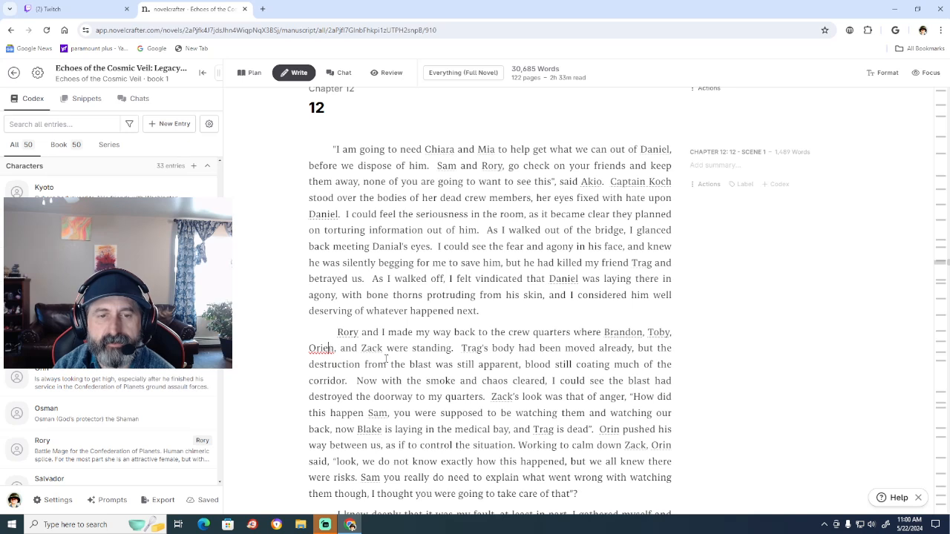
{"action": "key", "text": "BackSpace"}
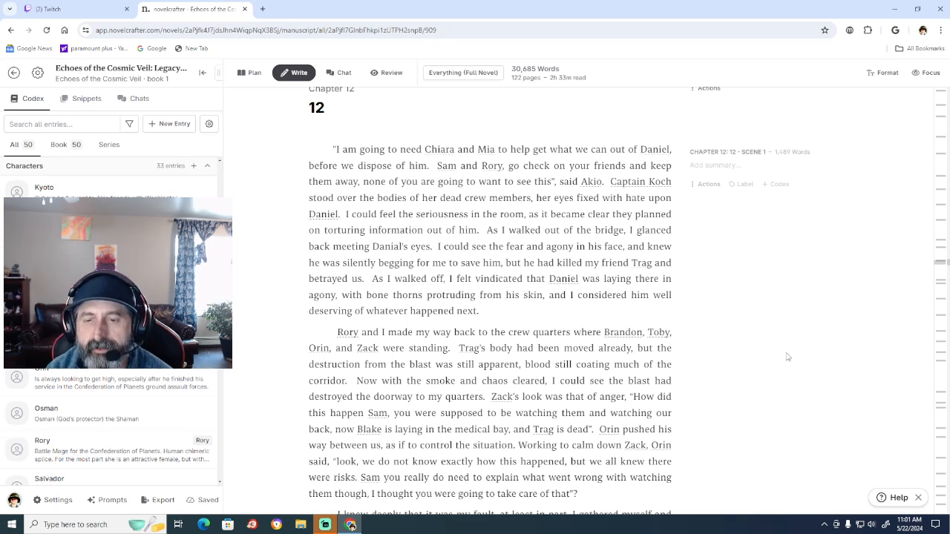
Add a second space before the sentences starting "Working to calm", "Sam you really", "I gathered myself" and "I made a mistake".
{"action": "left_click", "coordinate": [519, 444]}
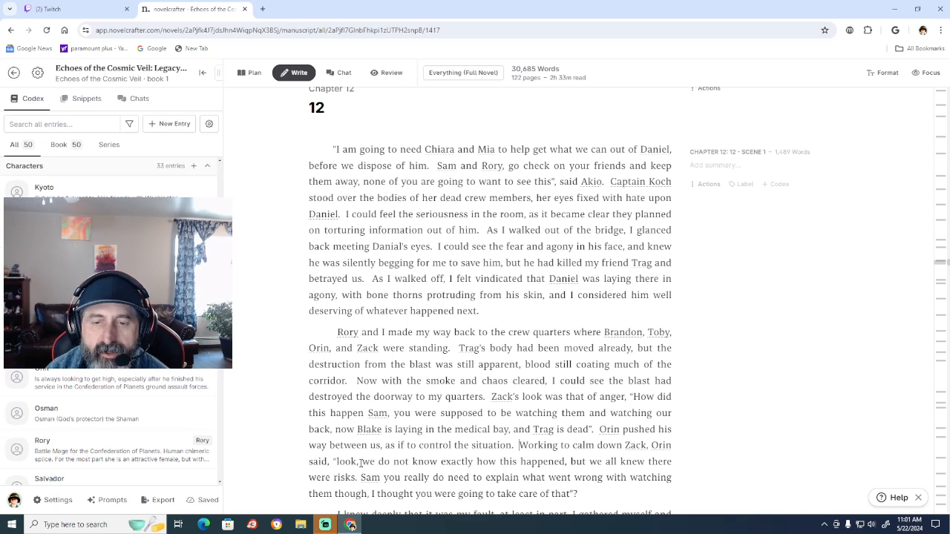
{"action": "left_click", "coordinate": [358, 477]}
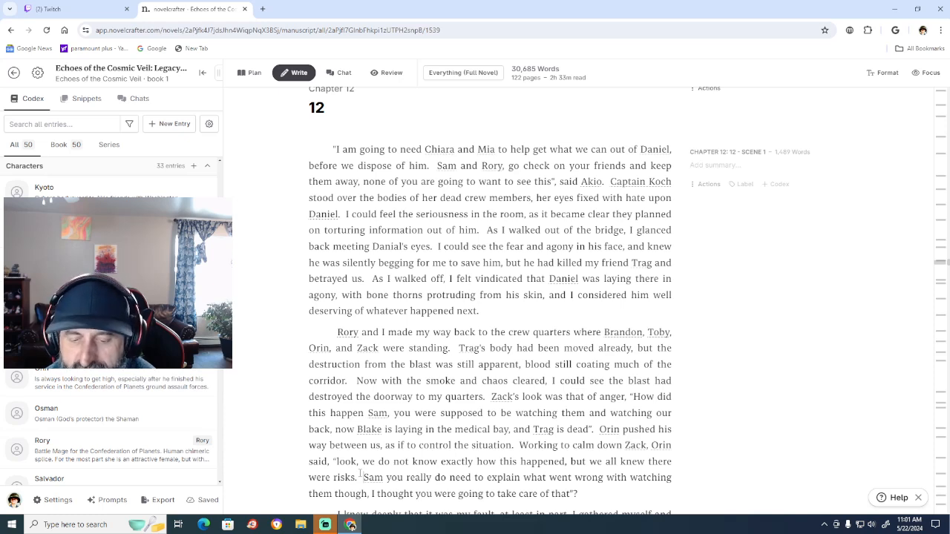
{"action": "scroll", "coordinate": [765, 333], "scroll_direction": "down", "scroll_amount": 3}
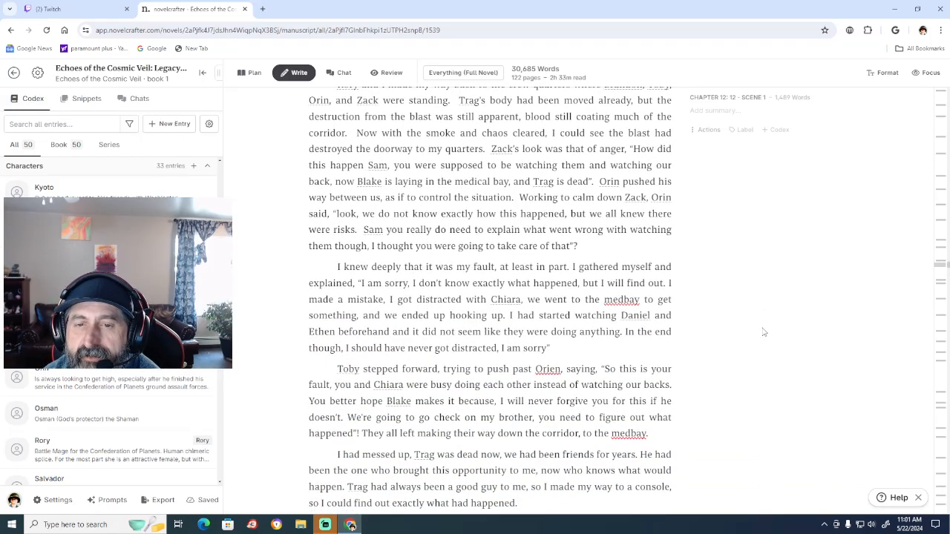
{"action": "left_click", "coordinate": [573, 265]}
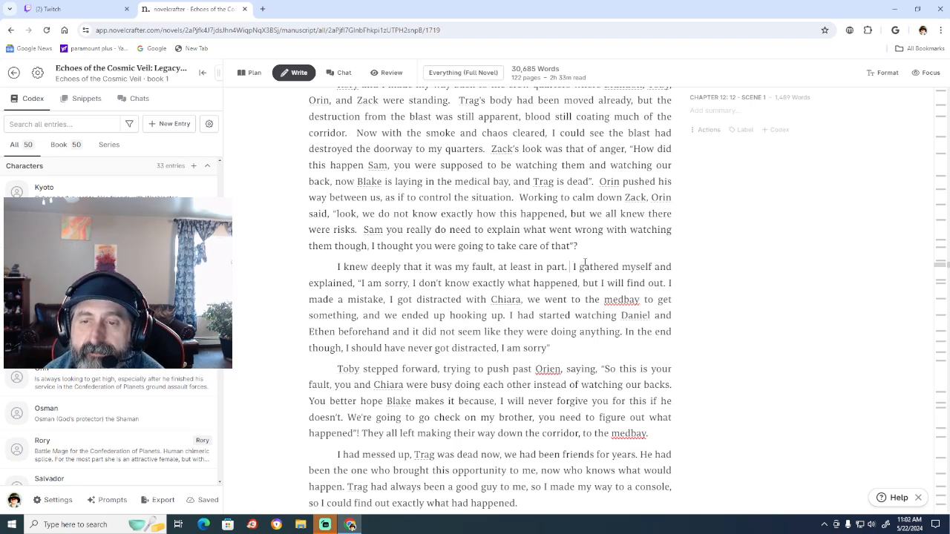
{"action": "left_click", "coordinate": [670, 282]}
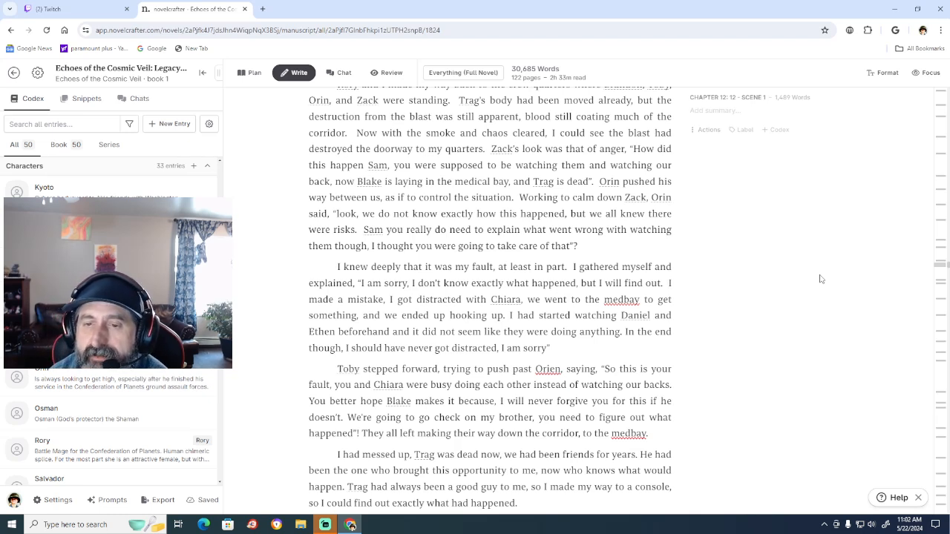
Correct "medbay" to "med bay" in the apology paragraph and add a second space before "I had started watching" and "In the end".
{"action": "right_click", "coordinate": [623, 299]}
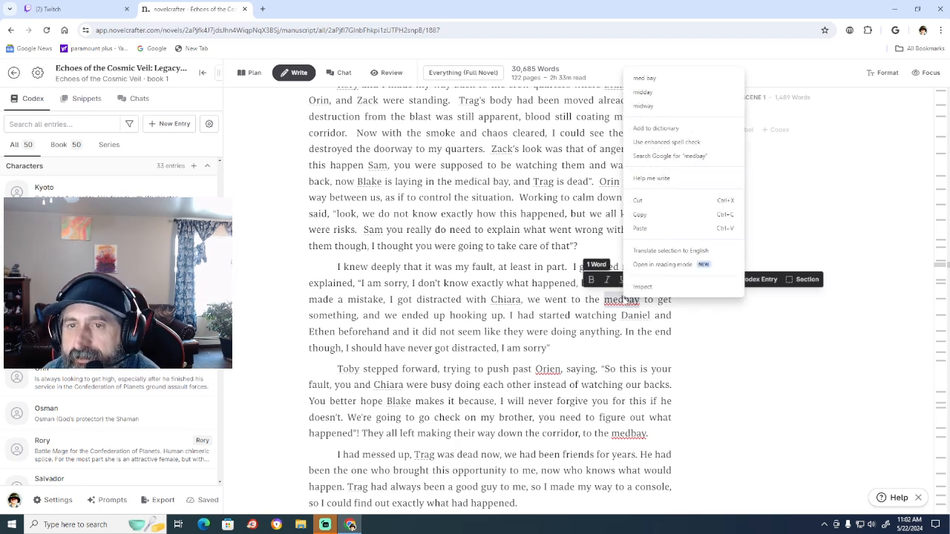
{"action": "left_click", "coordinate": [668, 79]}
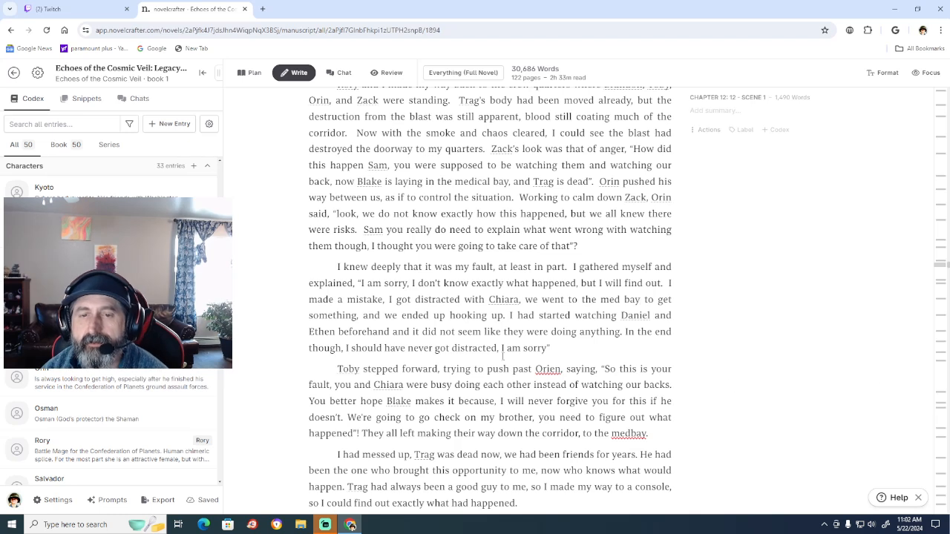
{"action": "left_click", "coordinate": [511, 316]}
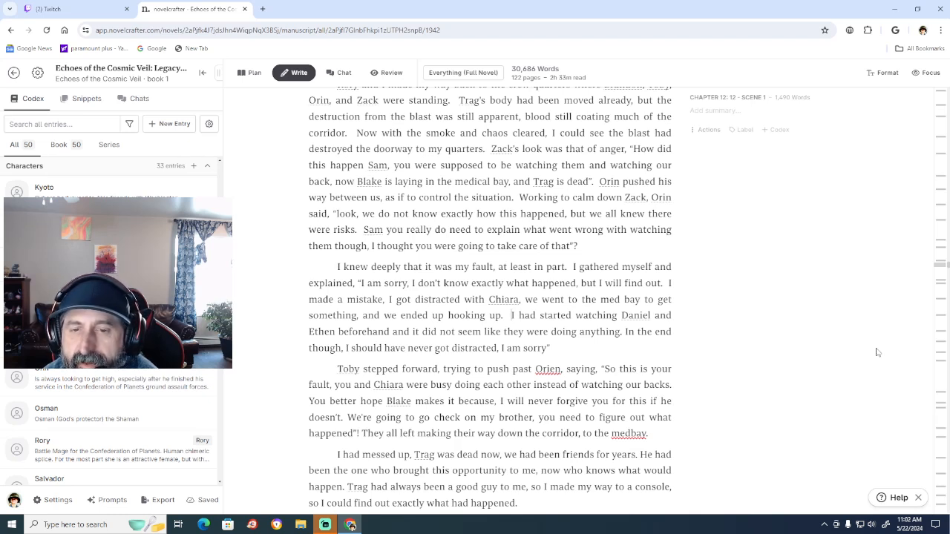
{"action": "key", "text": "Down"}
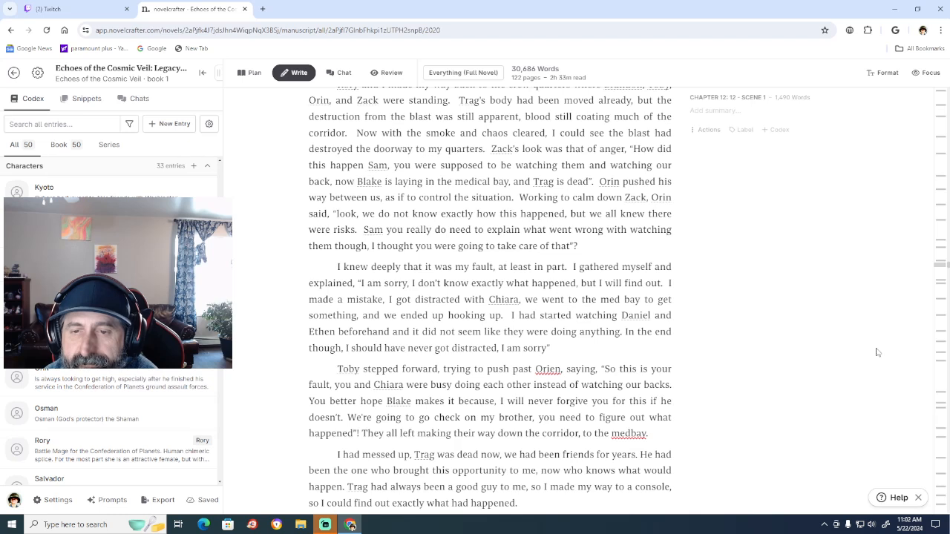
{"action": "left_click", "coordinate": [626, 332]}
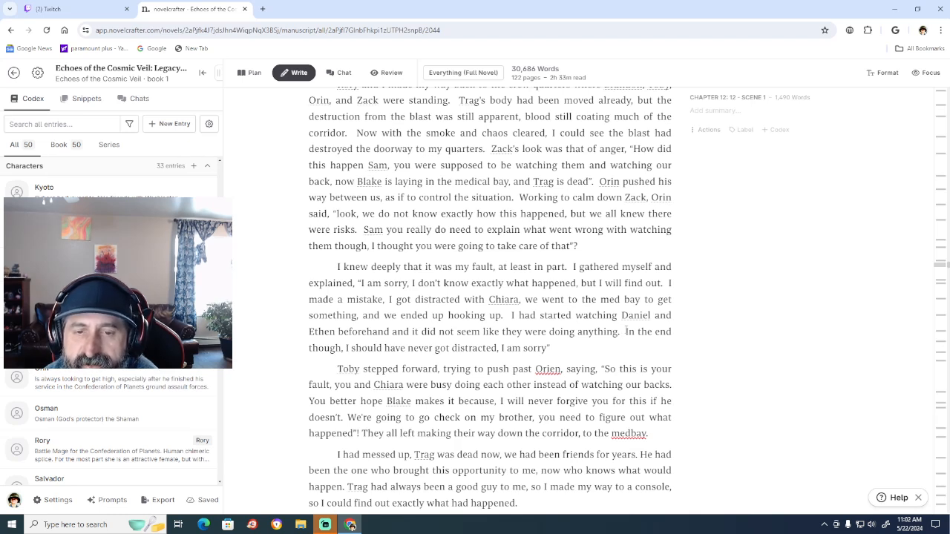
{"action": "key", "text": "Down"}
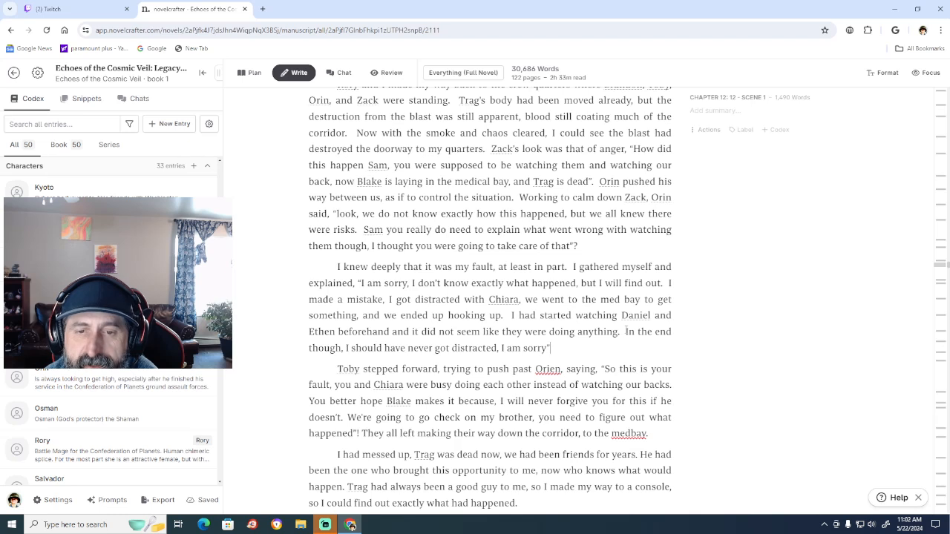
{"action": "key", "text": "ctrl+Left"}
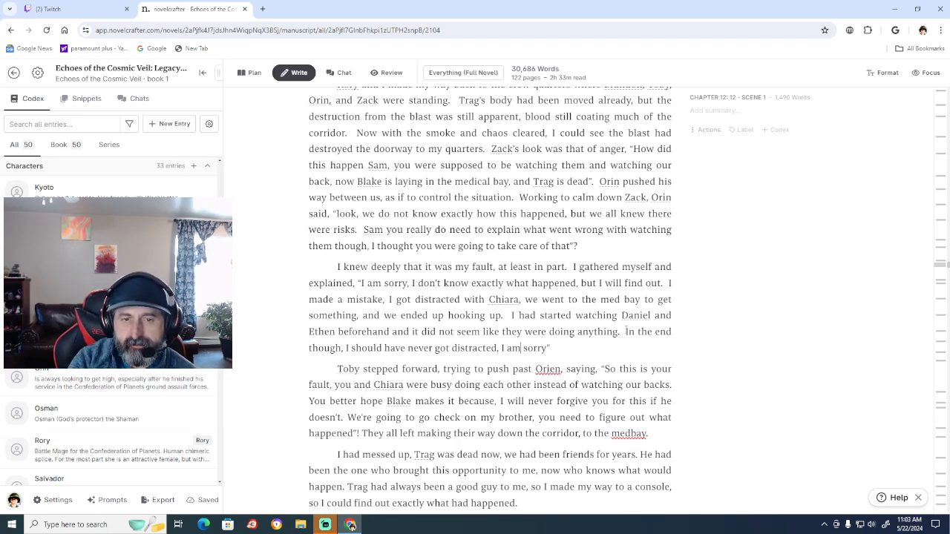
Correct "Orien" to "Orin" in the paragraph beginning "Toby stepped forward".
{"action": "scroll", "coordinate": [724, 266], "scroll_direction": "down", "scroll_amount": 3}
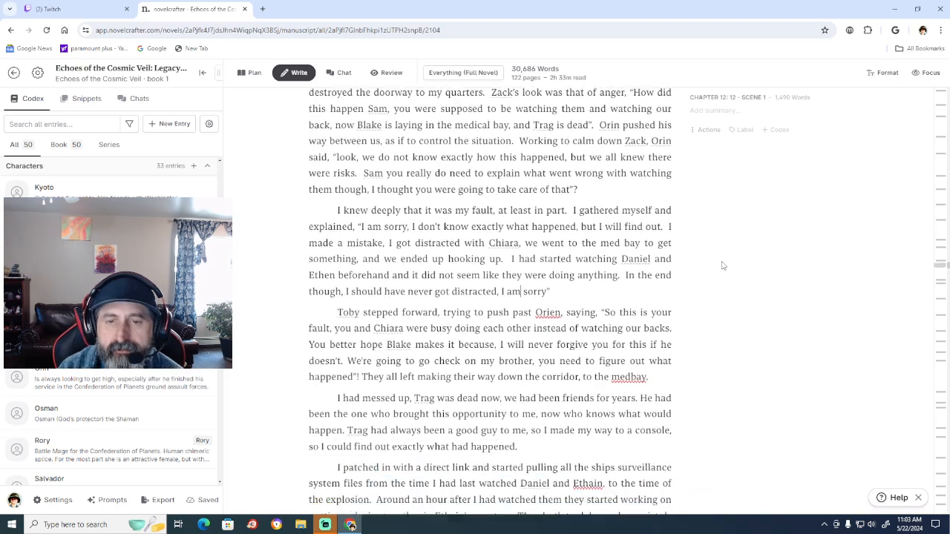
{"action": "scroll", "coordinate": [724, 265], "scroll_direction": "down", "scroll_amount": 1}
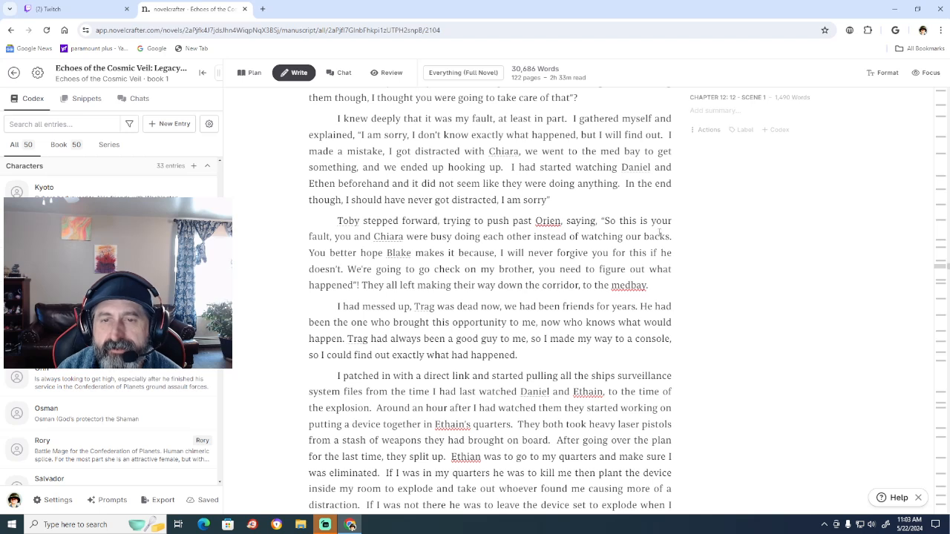
{"action": "left_click", "coordinate": [555, 220]}
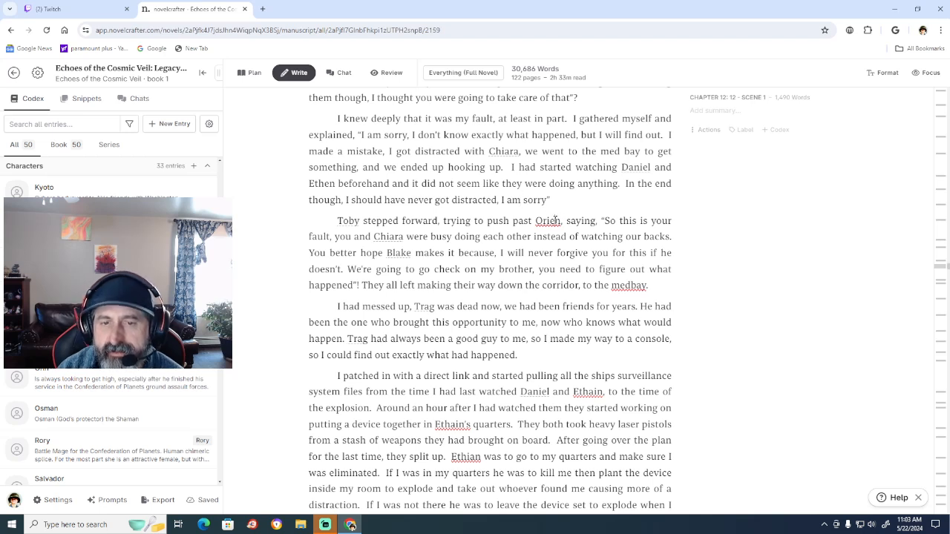
{"action": "key", "text": "BackSpace"}
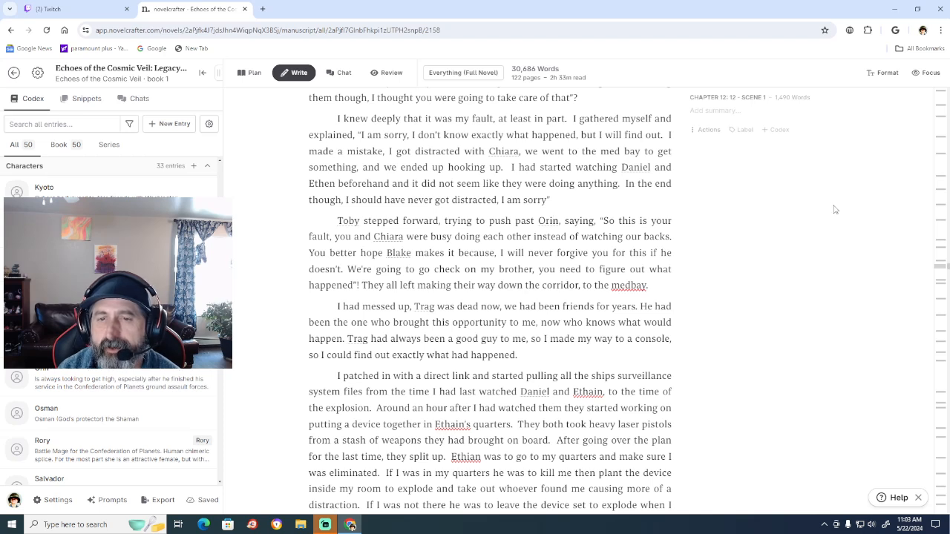
{"action": "left_click", "coordinate": [550, 221]}
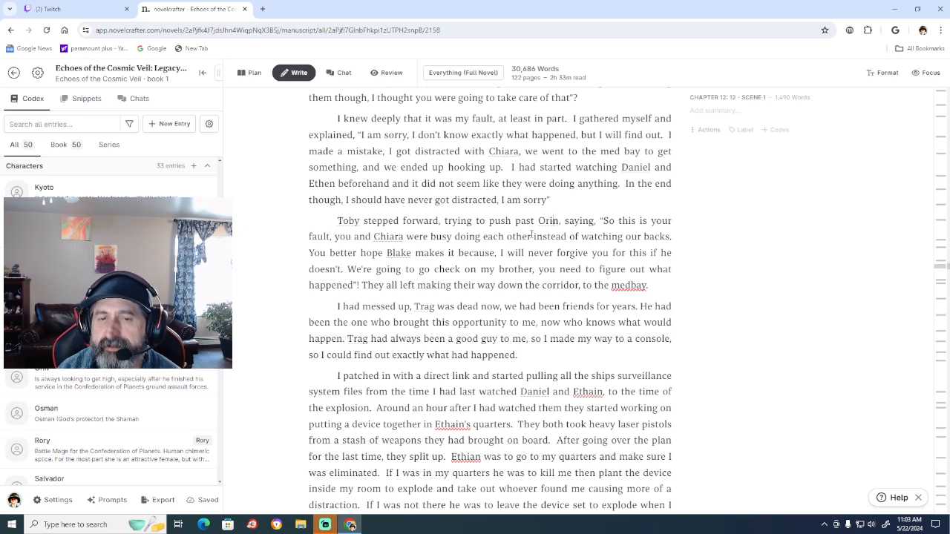
Add a comma after "makes it", remove the one after "because", and put a second space before "We're going" and "They all left".
{"action": "left_click", "coordinate": [456, 250]}
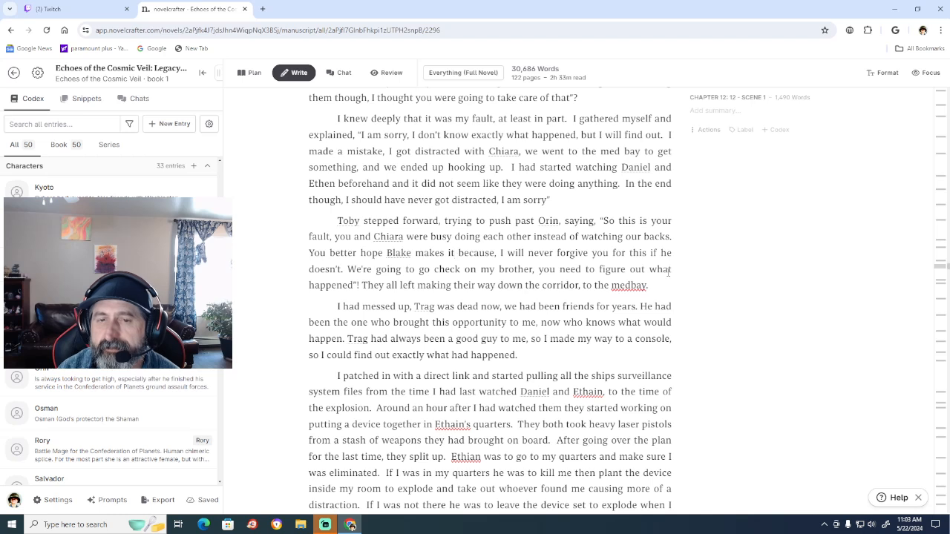
{"action": "type", "text": ","}
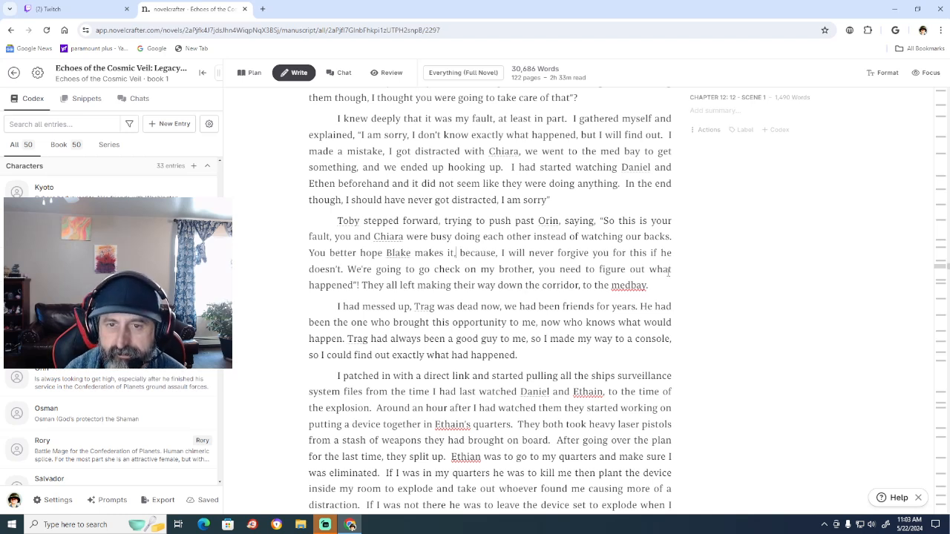
{"action": "key", "text": "Right"}
{"action": "key", "text": "Right"}
{"action": "type", "text": ","}
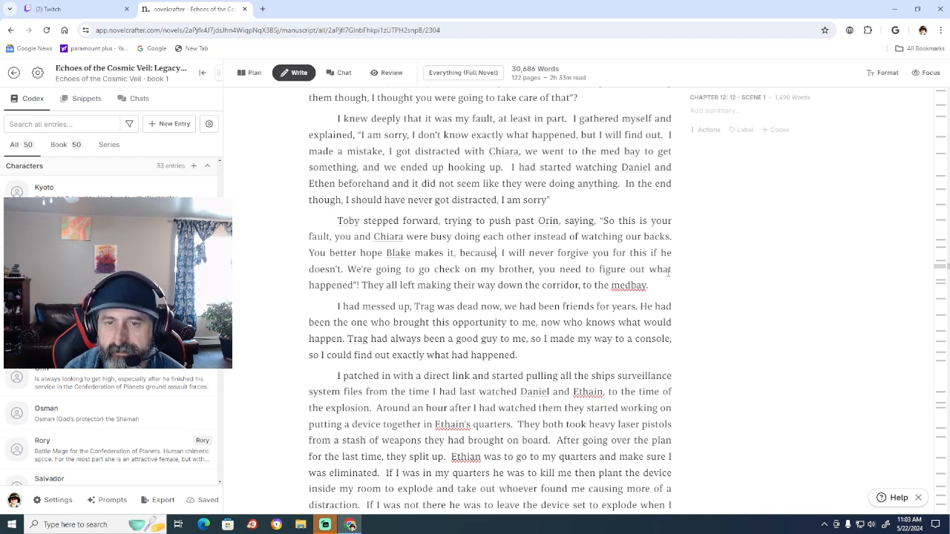
{"action": "key", "text": "BackSpace"}
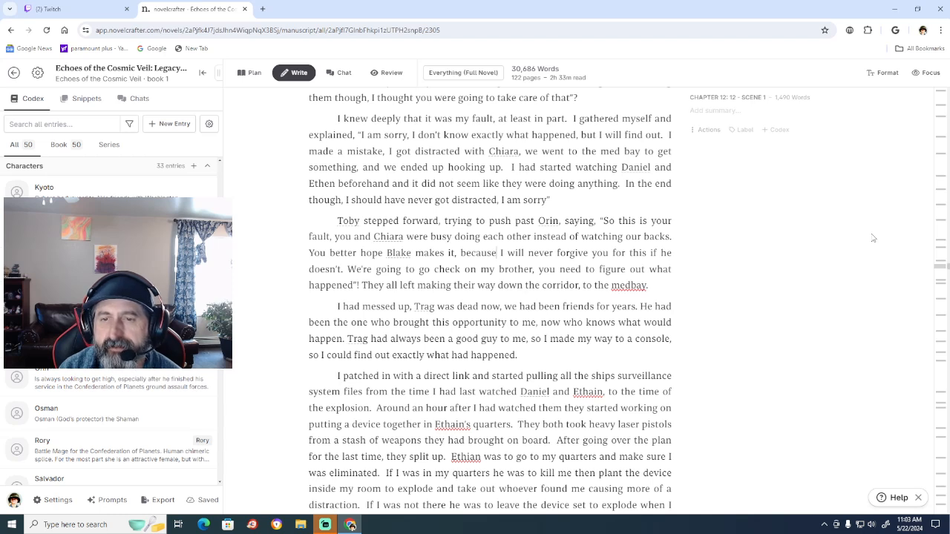
{"action": "left_click", "coordinate": [344, 269]}
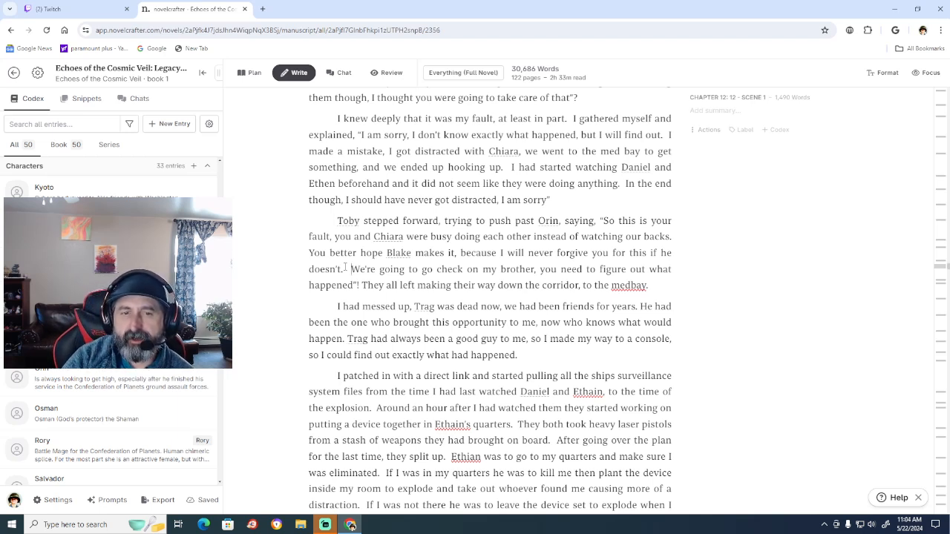
{"action": "left_click", "coordinate": [363, 285]}
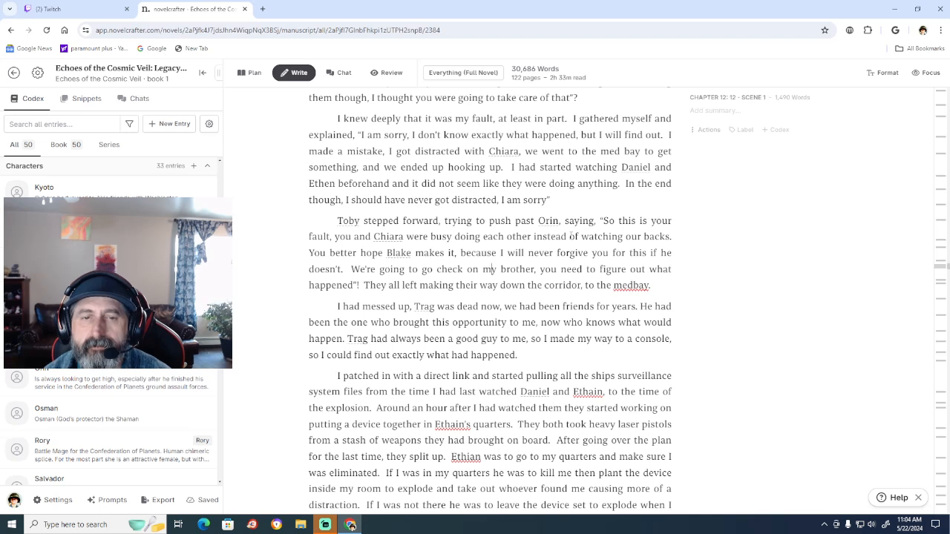
Begin a new sentence with "Blake" before "We're going to go check on my brother".
{"action": "left_click", "coordinate": [360, 270]}
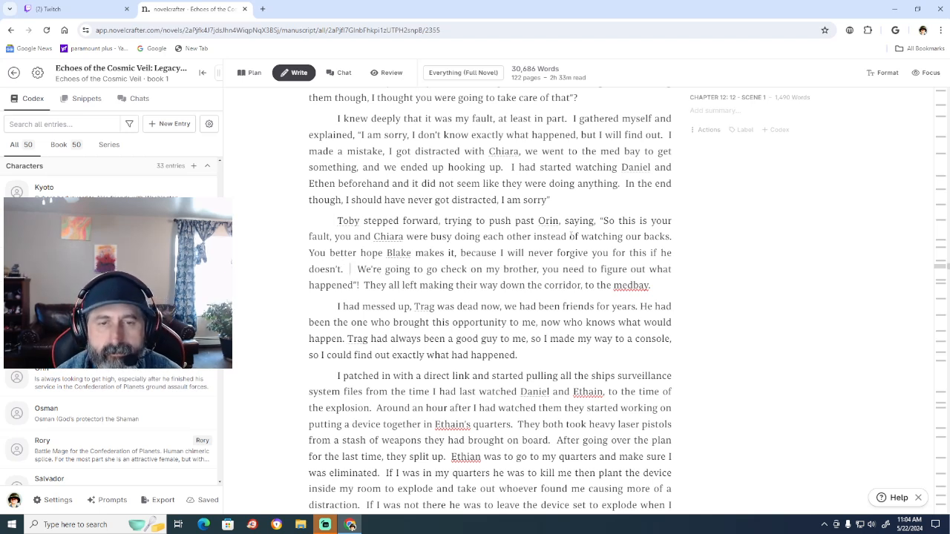
{"action": "type", "text": "Blake"}
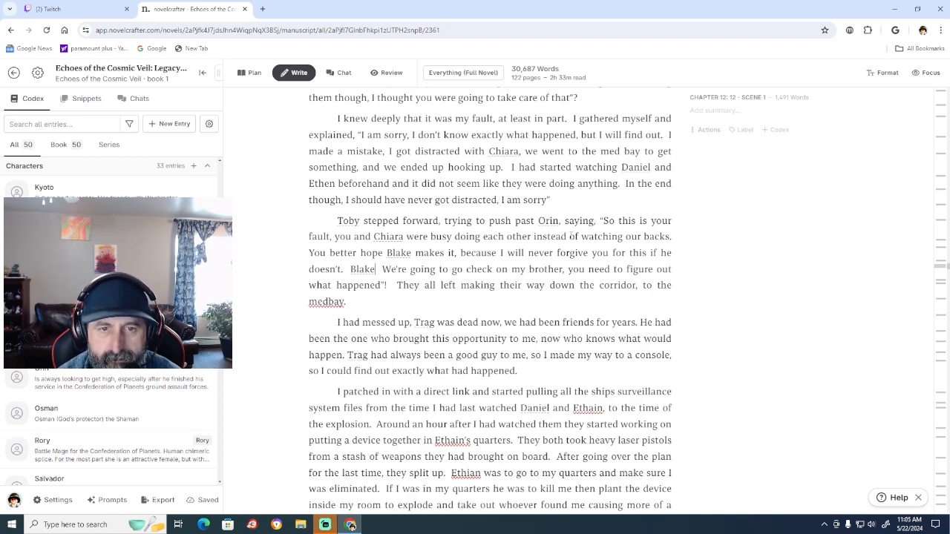
{"action": "type", "text": " shoue"}
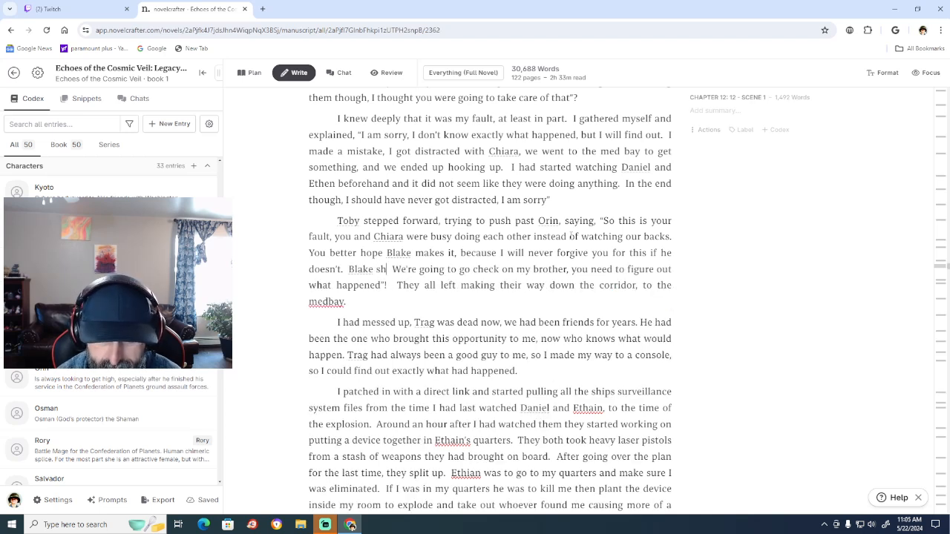
{"action": "type", "text": "d"}
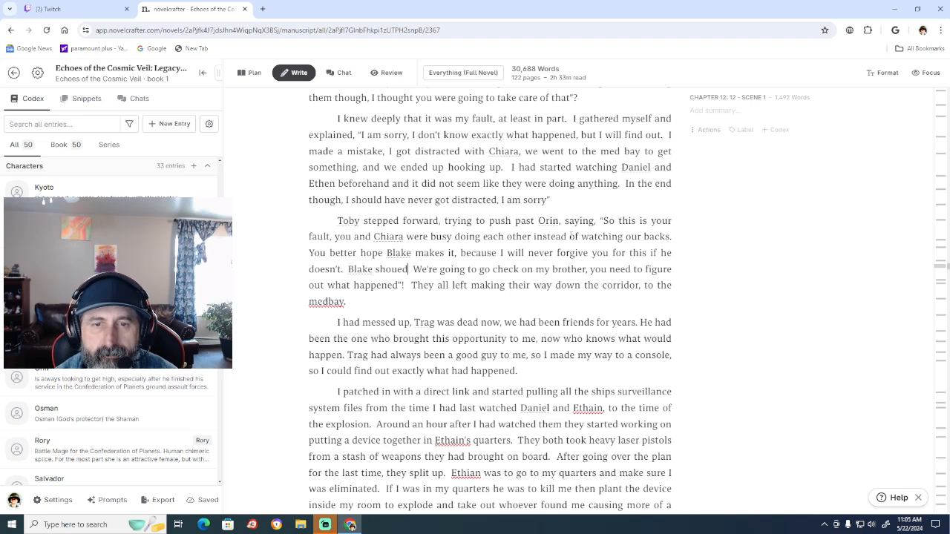
{"action": "key", "text": "BackSpace"}
{"action": "key", "text": "BackSpace"}
{"action": "key", "text": "BackSpace"}
{"action": "key", "text": "BackSpace"}
{"action": "key", "text": "BackSpace"}
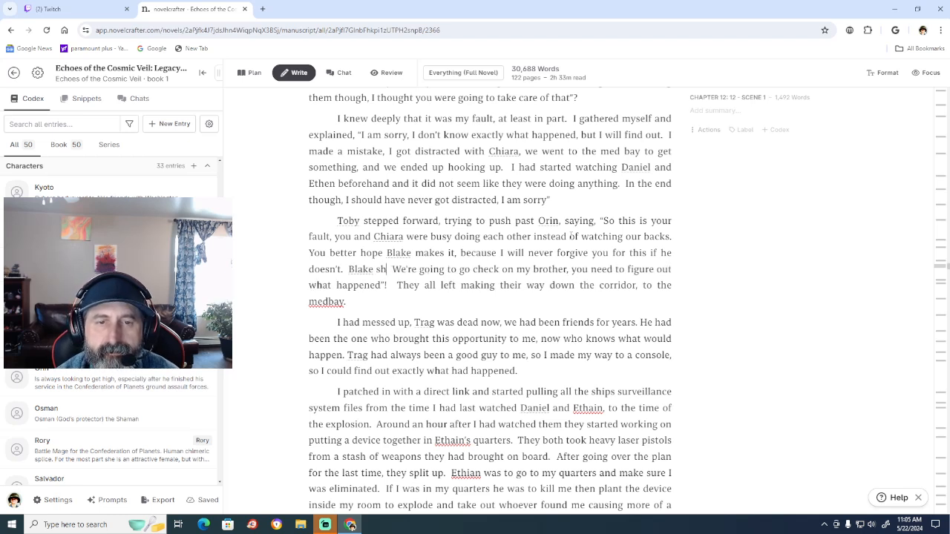
{"action": "key", "text": "BackSpace"}
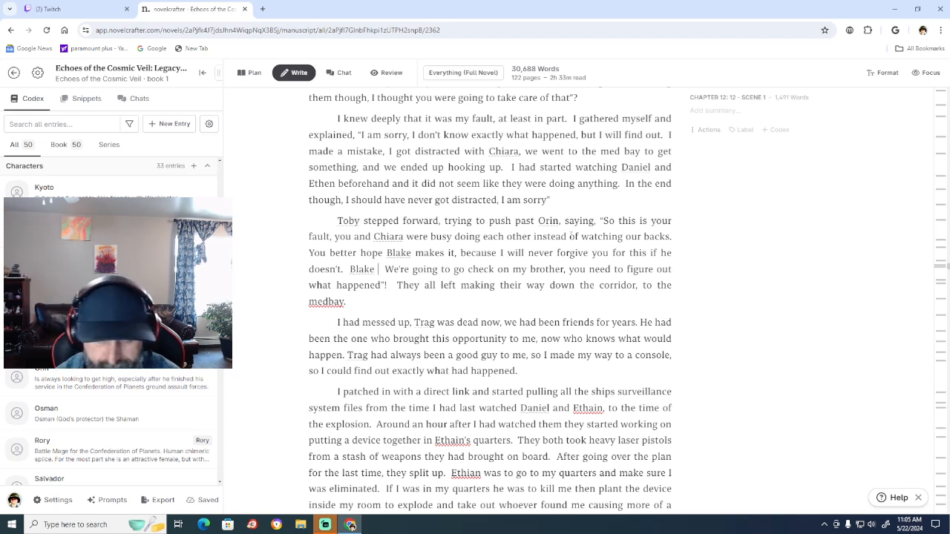
Continue the new sentence after "Blake" with "took a couple breaths to calm himself down before saying".
{"action": "type", "text": "took a"}
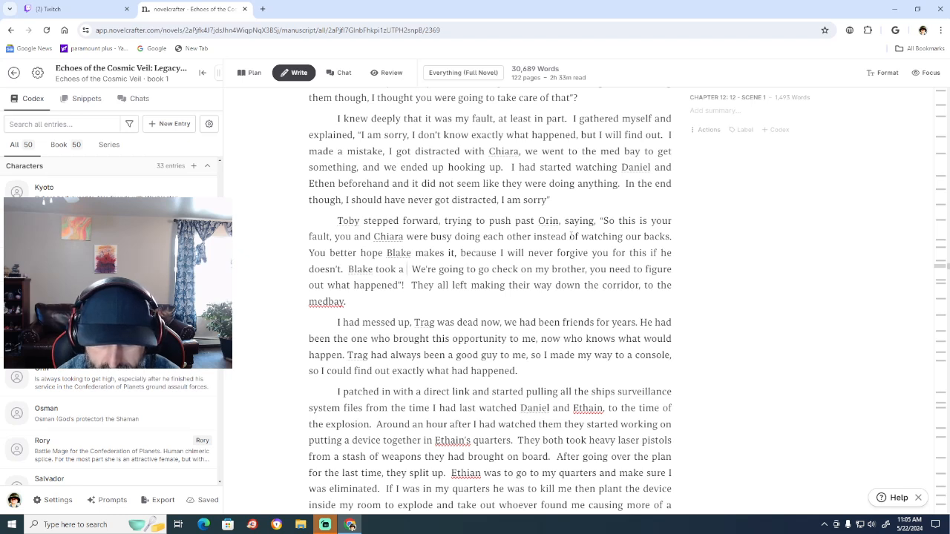
{"action": "type", "text": "coup"}
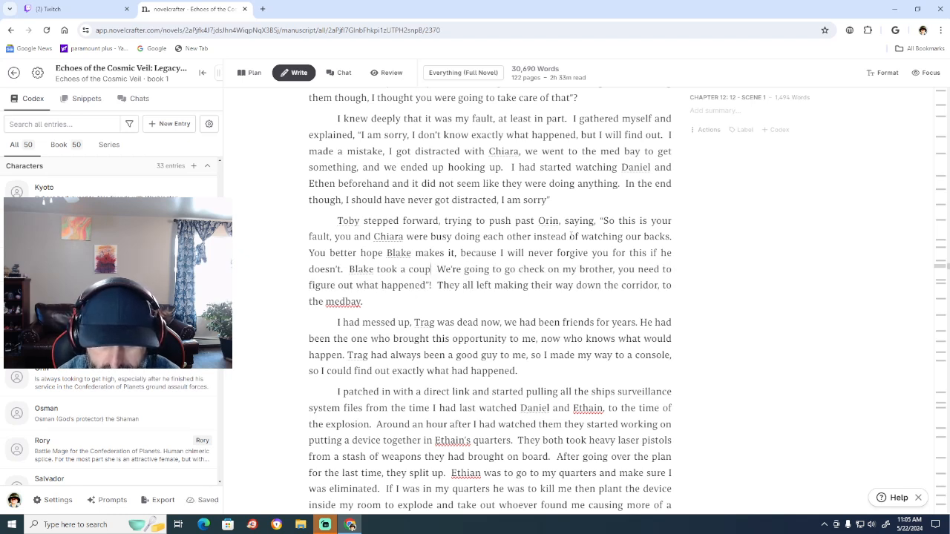
{"action": "type", "text": "le breaths"}
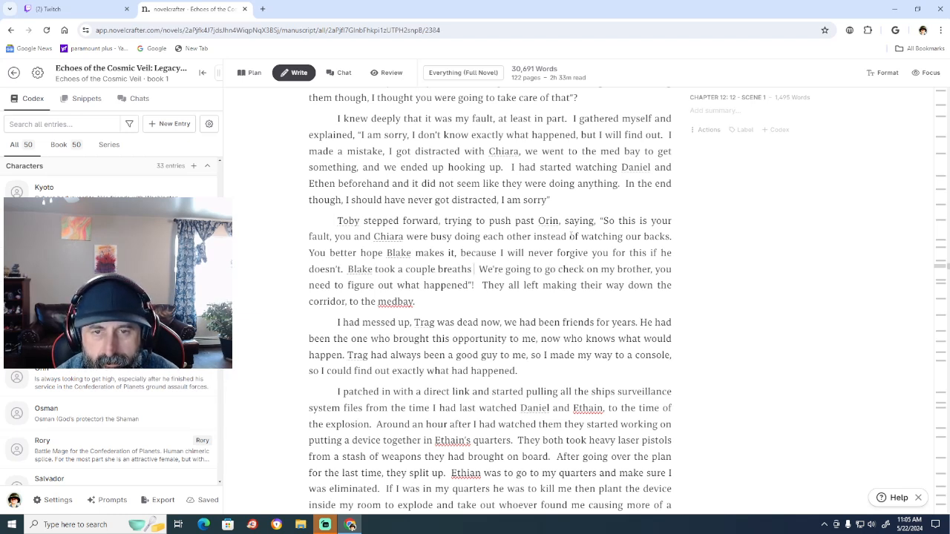
{"action": "type", "text": "  before"}
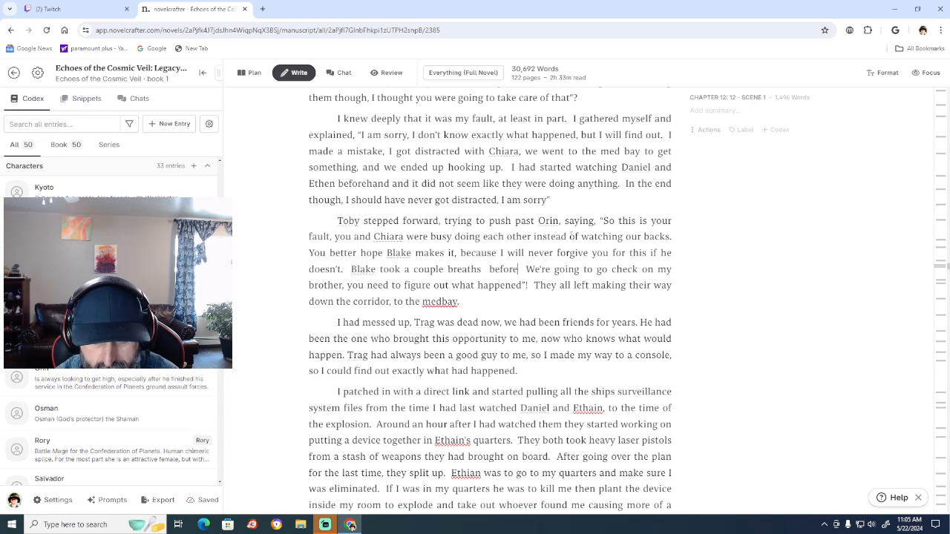
{"action": "key", "text": "BackSpace"}
{"action": "key", "text": "BackSpace"}
{"action": "key", "text": "BackSpace"}
{"action": "key", "text": "BackSpace"}
{"action": "key", "text": "BackSpace"}
{"action": "key", "text": "BackSpace"}
{"action": "key", "text": "BackSpace"}
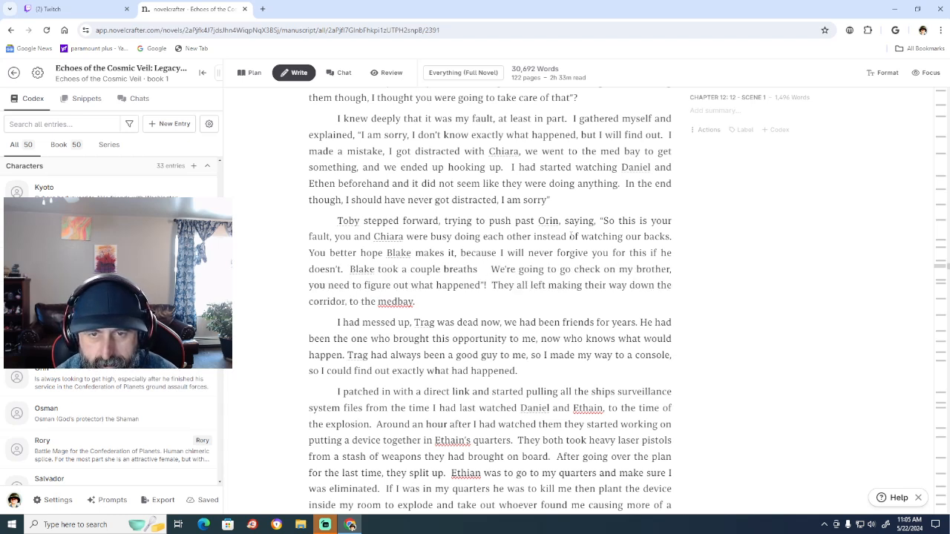
{"action": "type", "text": "to ca"}
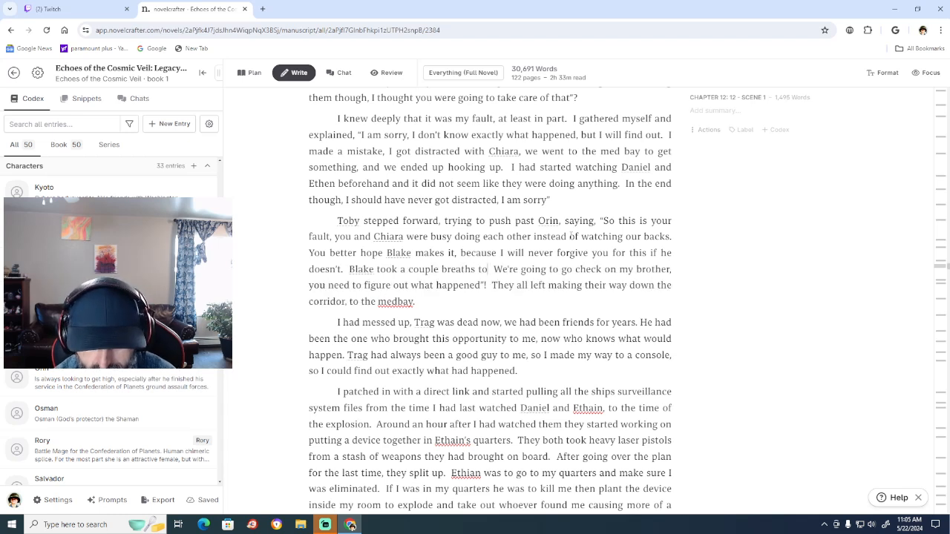
{"action": "type", "text": "lm himself"}
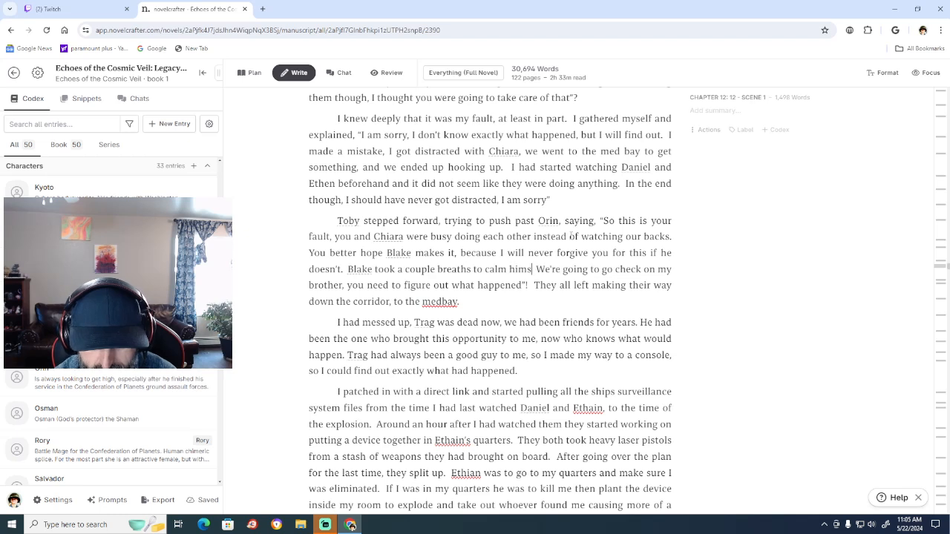
{"action": "type", "text": " down be"}
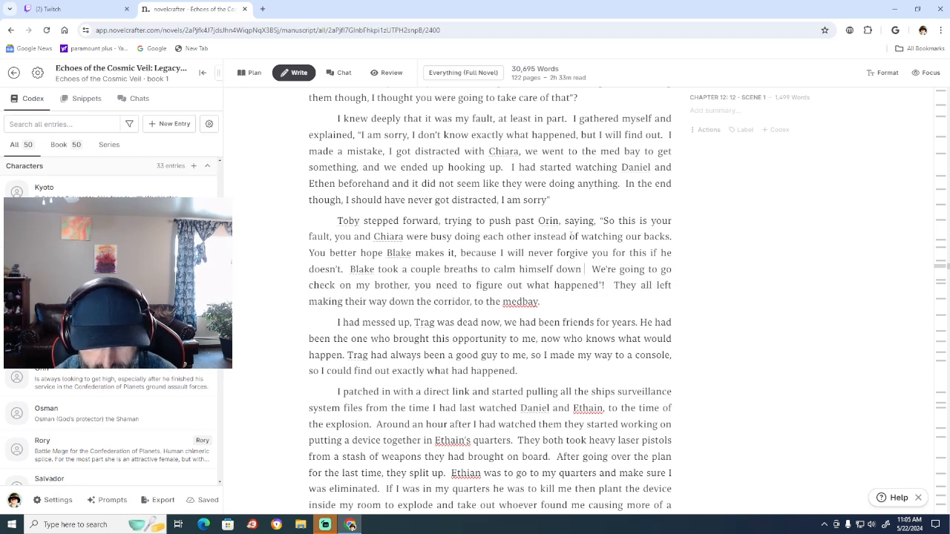
{"action": "type", "text": "fore saying"}
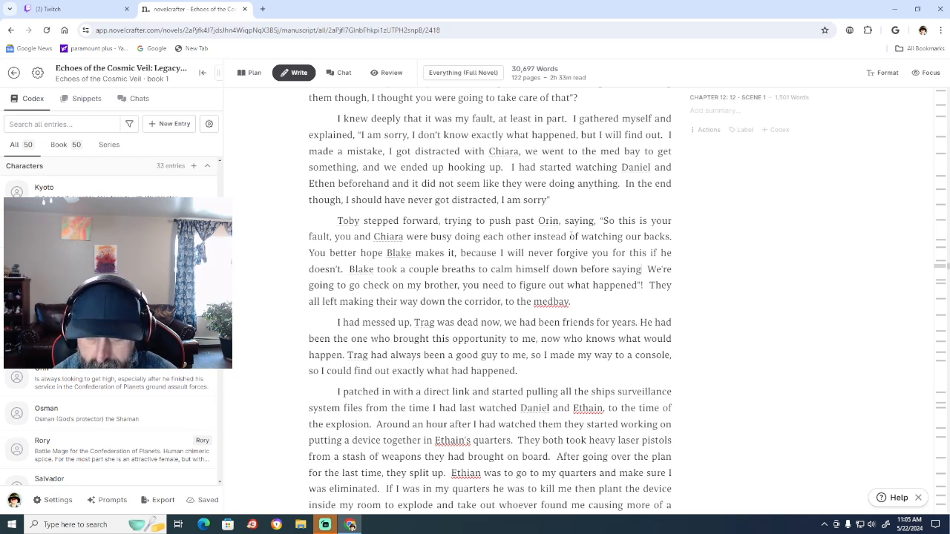
Add a comma after "before saying" and an opening quotation mark before "We're", leaving out the extra space between them.
{"action": "type", "text": ","}
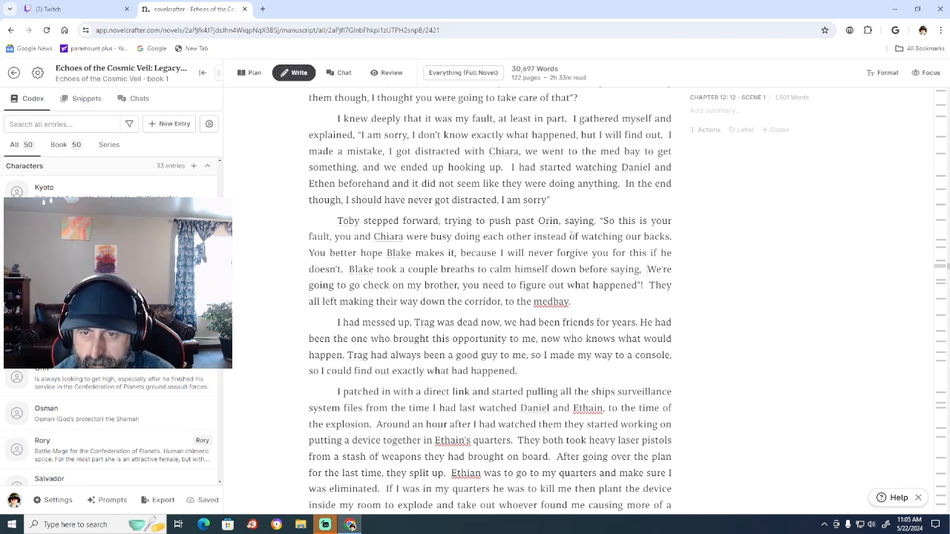
{"action": "type", "text": "  \""}
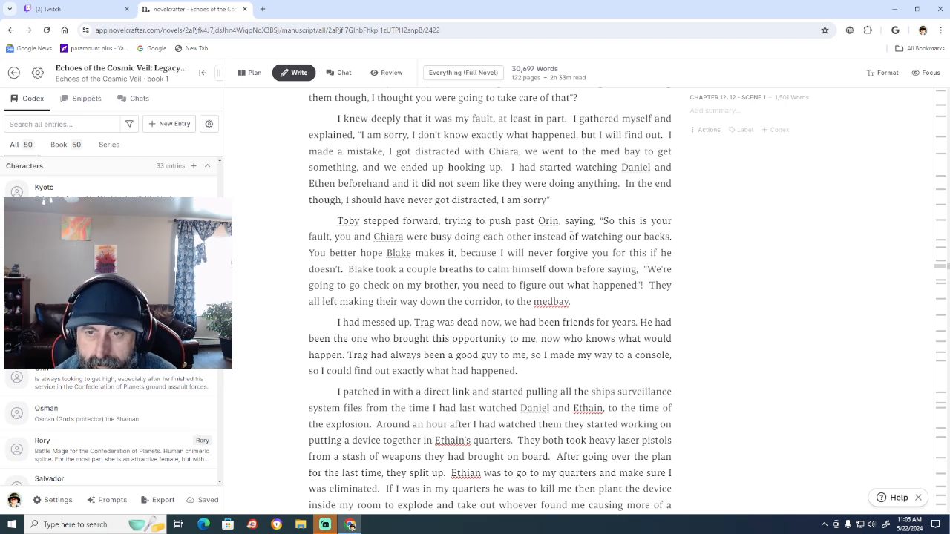
{"action": "key", "text": "BackSpace"}
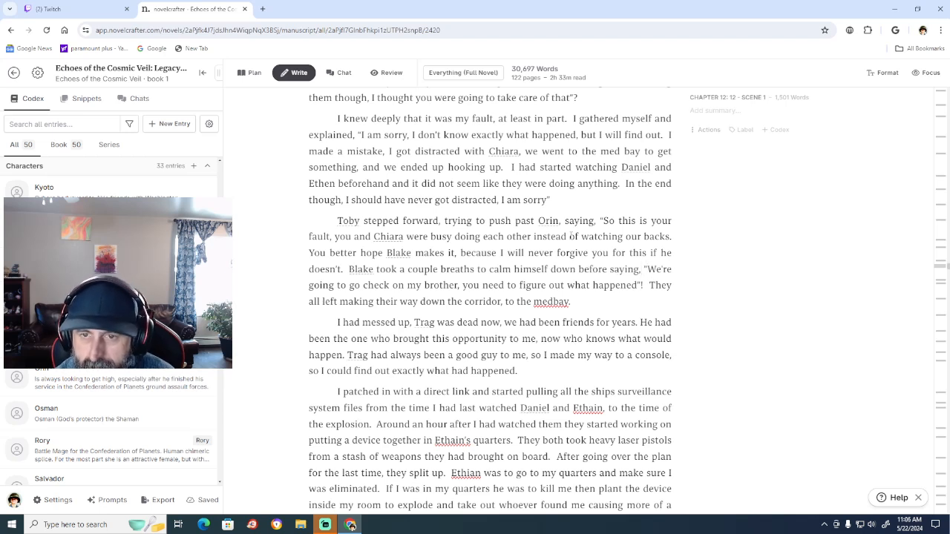
{"action": "key", "text": "BackSpace"}
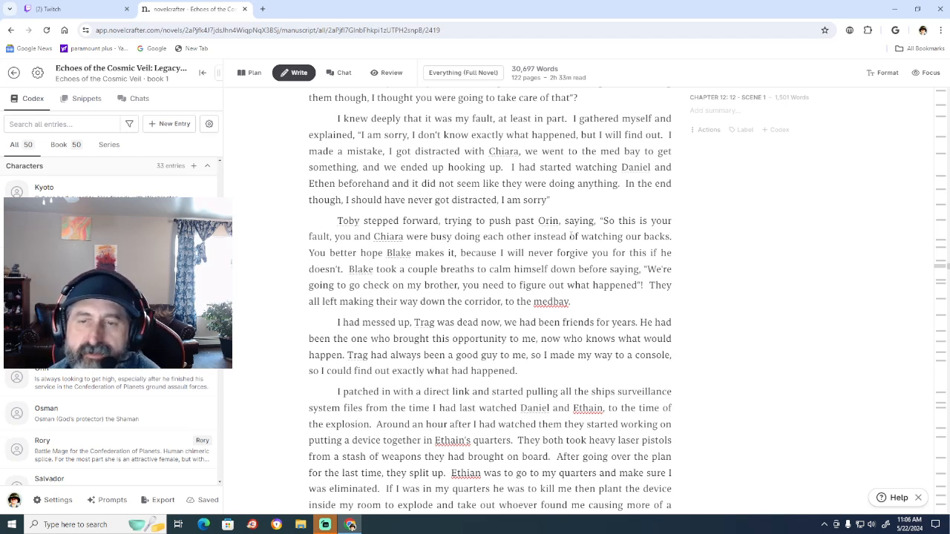
Replace "Blake" with "Toby" at the start of the "took a couple breaths" sentence.
{"action": "key", "text": "Left"}
{"action": "key", "text": "Left"}
{"action": "key", "text": "Left"}
{"action": "key", "text": "Left"}
{"action": "key", "text": "Left"}
{"action": "key", "text": "Left"}
{"action": "key", "text": "Left"}
{"action": "key", "text": "Left"}
{"action": "key", "text": "Left"}
{"action": "key", "text": "Left"}
{"action": "key", "text": "Left"}
{"action": "key", "text": "Left"}
{"action": "key", "text": "Left"}
{"action": "key", "text": "Left"}
{"action": "key", "text": "Left"}
{"action": "key", "text": "Left"}
{"action": "key", "text": "Left"}
{"action": "key", "text": "Left"}
{"action": "key", "text": "Left"}
{"action": "key", "text": "Left"}
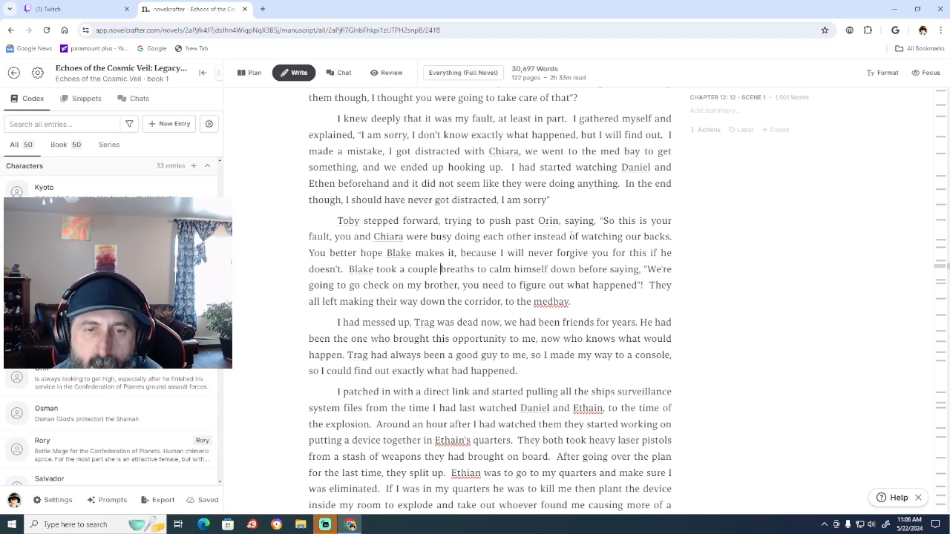
{"action": "key", "text": "Left"}
{"action": "key", "text": "Left"}
{"action": "key", "text": "Left"}
{"action": "key", "text": "Left"}
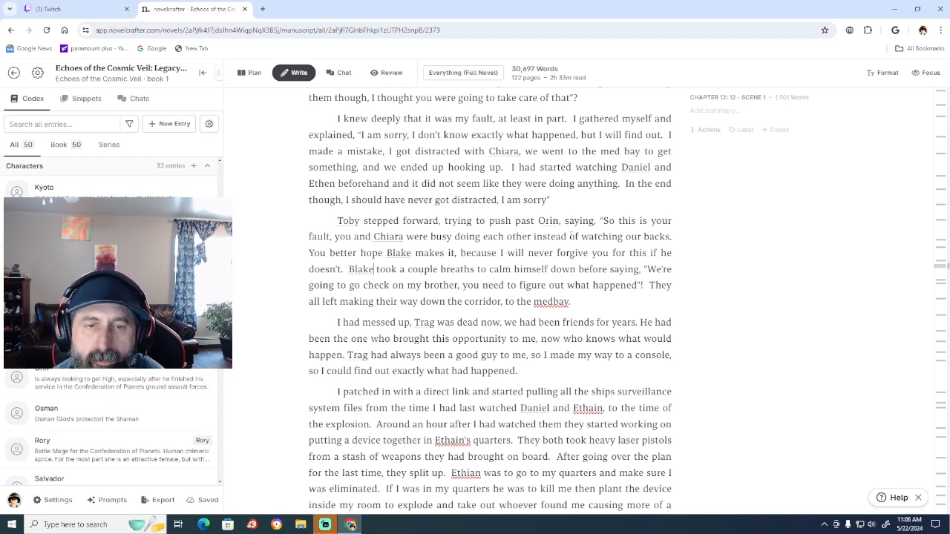
{"action": "key", "text": "Left"}
{"action": "key", "text": "Left"}
{"action": "key", "text": "Left"}
{"action": "key", "text": "Left"}
{"action": "key", "text": "Left"}
{"action": "key", "text": "Left"}
{"action": "key", "text": "Left"}
{"action": "key", "text": "Left"}
{"action": "key", "text": "Left"}
{"action": "key", "text": "Left"}
{"action": "key", "text": "Left"}
{"action": "key", "text": "Left"}
{"action": "key", "text": "BackSpace"}
{"action": "key", "text": "BackSpace"}
{"action": "key", "text": "BackSpace"}
{"action": "key", "text": "BackSpace"}
{"action": "key", "text": "BackSpace"}
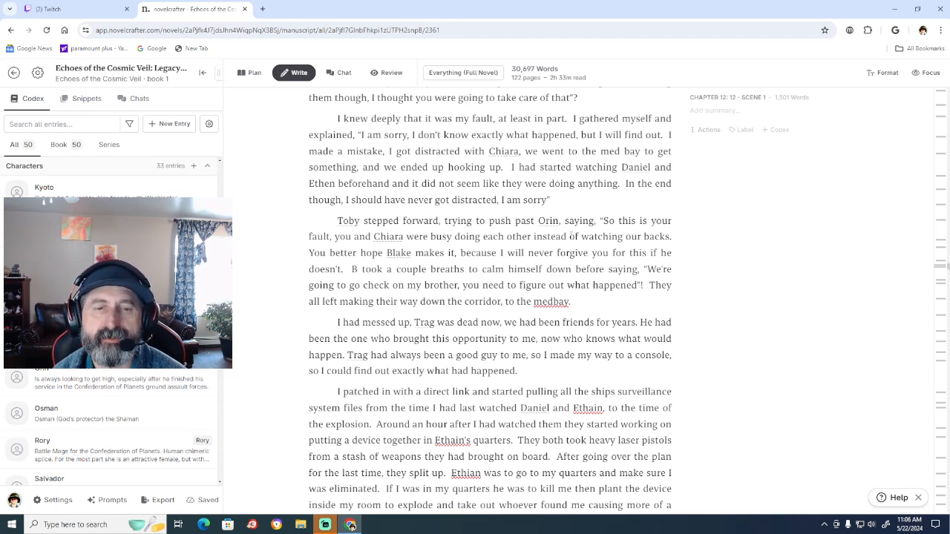
{"action": "type", "text": "To"}
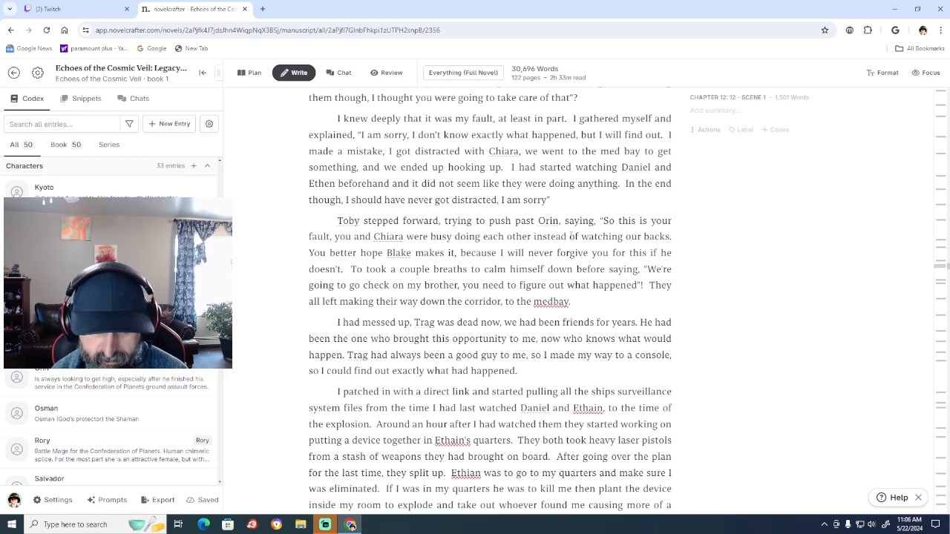
{"action": "type", "text": "by"}
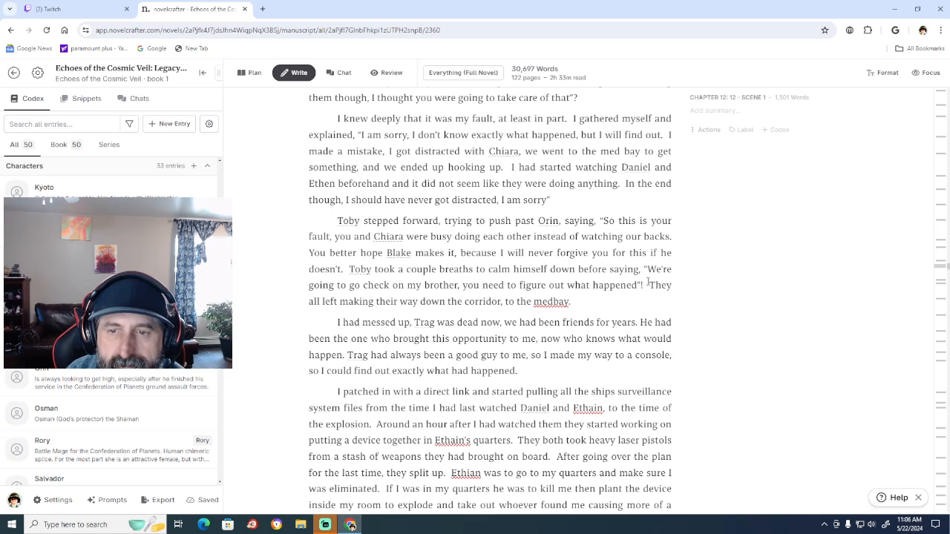
Replace the exclamation mark after "you need to figure out what happened" with ", as he walked away.".
{"action": "left_click", "coordinate": [644, 285]}
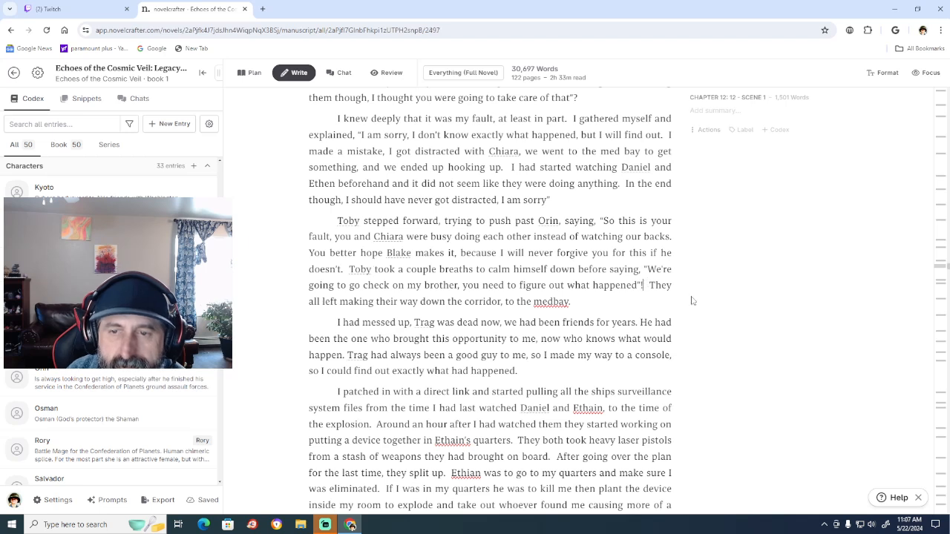
{"action": "key", "text": "BackSpace"}
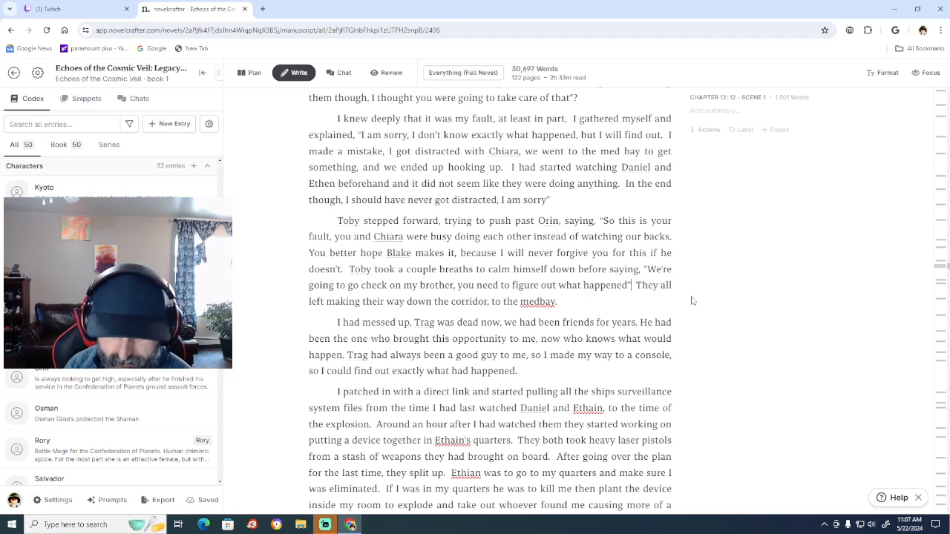
{"action": "type", "text": ", as he walked"}
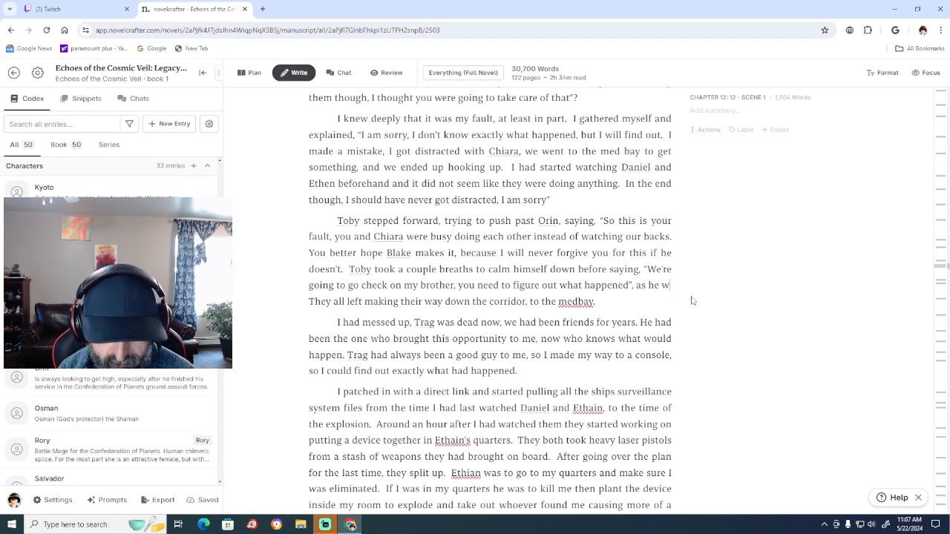
{"action": "type", "text": " away"}
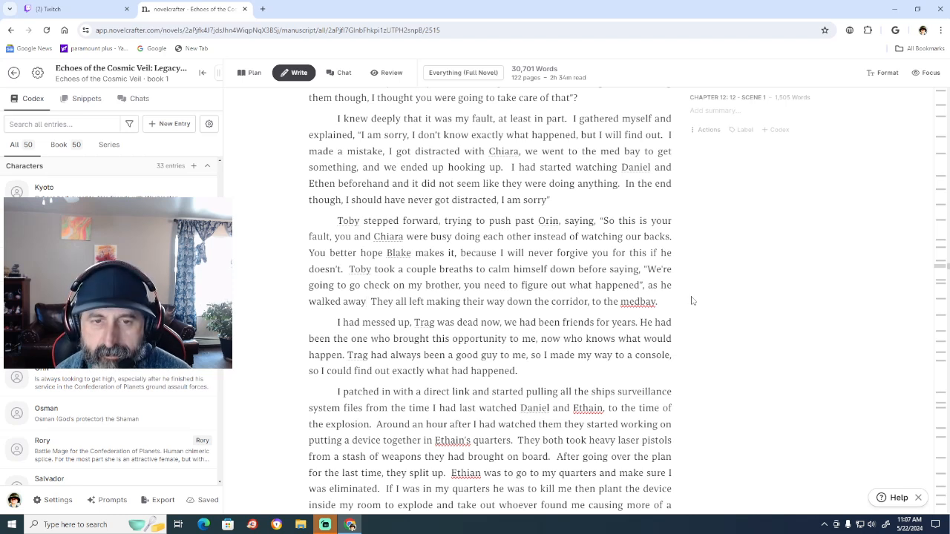
{"action": "type", "text": "."}
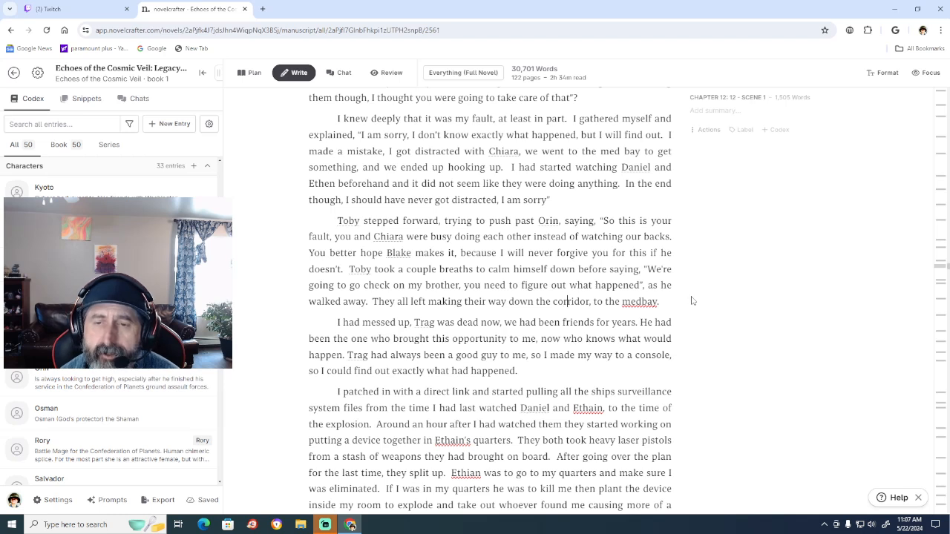
Delete the sentence "They all left making their way down the corridor, to the medbay." at the end of Toby's paragraph.
{"action": "key", "text": "Right"}
{"action": "key", "text": "Right"}
{"action": "key", "text": "Right"}
{"action": "key", "text": "Right"}
{"action": "key", "text": "Right"}
{"action": "key", "text": "Right"}
{"action": "key", "text": "Right"}
{"action": "key", "text": "Right"}
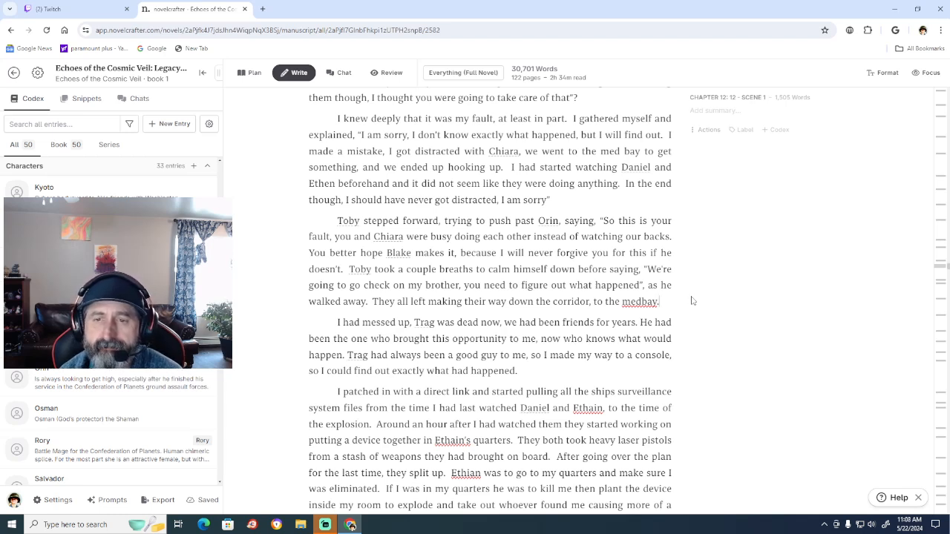
{"action": "key", "text": "ctrl+BackSpace"}
{"action": "key", "text": "ctrl+BackSpace"}
{"action": "key", "text": "ctrl+BackSpace"}
{"action": "key", "text": "ctrl+BackSpace"}
{"action": "key", "text": "ctrl+BackSpace"}
{"action": "key", "text": "ctrl+BackSpace"}
{"action": "key", "text": "ctrl+BackSpace"}
{"action": "key", "text": "ctrl+BackSpace"}
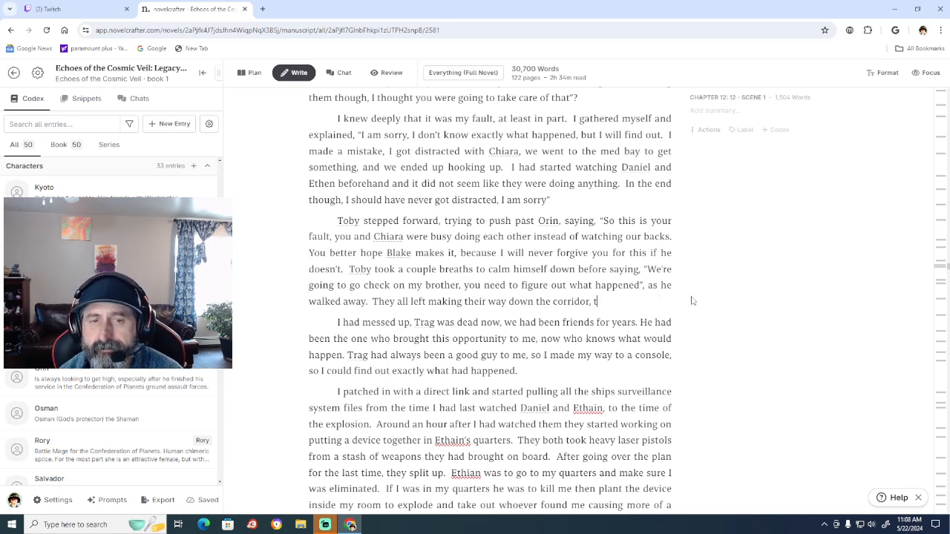
{"action": "key", "text": "ctrl+BackSpace"}
{"action": "key", "text": "ctrl+BackSpace"}
{"action": "key", "text": "BackSpace"}
{"action": "key", "text": "BackSpace"}
{"action": "key", "text": "BackSpace"}
{"action": "key", "text": "BackSpace"}
{"action": "key", "text": "BackSpace"}
{"action": "key", "text": "BackSpace"}
{"action": "key", "text": "BackSpace"}
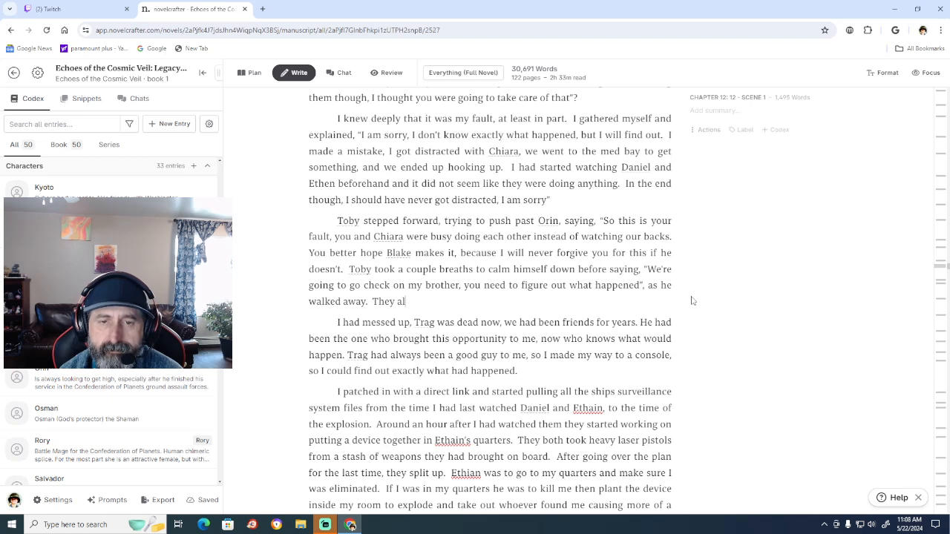
{"action": "key", "text": "BackSpace"}
{"action": "key", "text": "BackSpace"}
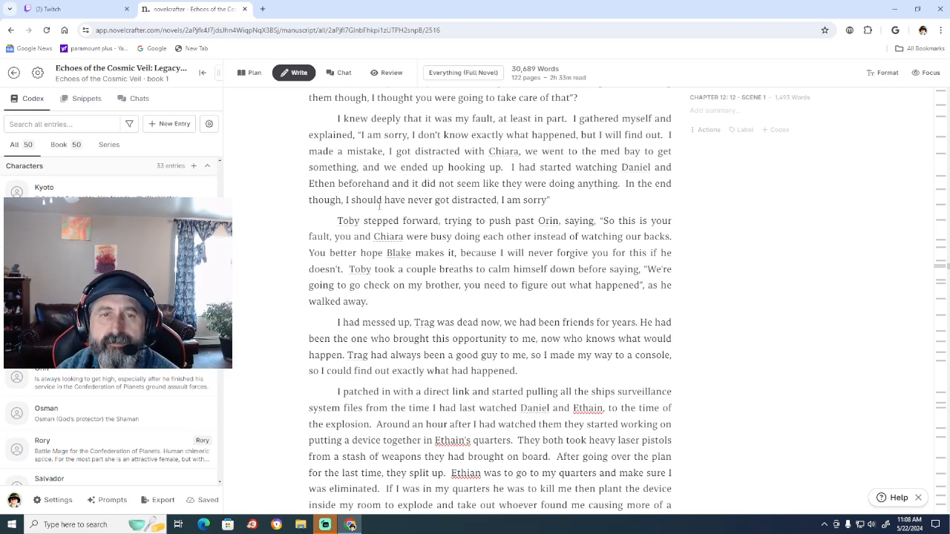
Merge the "Toby stepped forward" paragraph into the preceding one, right after "I am sorry".
{"action": "scroll", "coordinate": [357, 231], "scroll_direction": "up", "scroll_amount": 3}
{"action": "scroll", "coordinate": [357, 232], "scroll_direction": "up", "scroll_amount": 6}
{"action": "scroll", "coordinate": [357, 231], "scroll_direction": "down", "scroll_amount": 8}
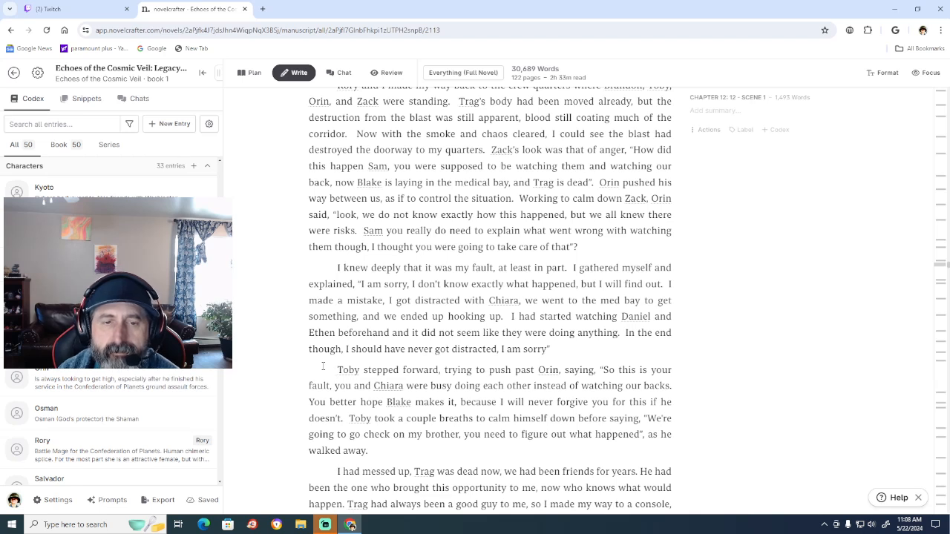
{"action": "key", "text": "BackSpace"}
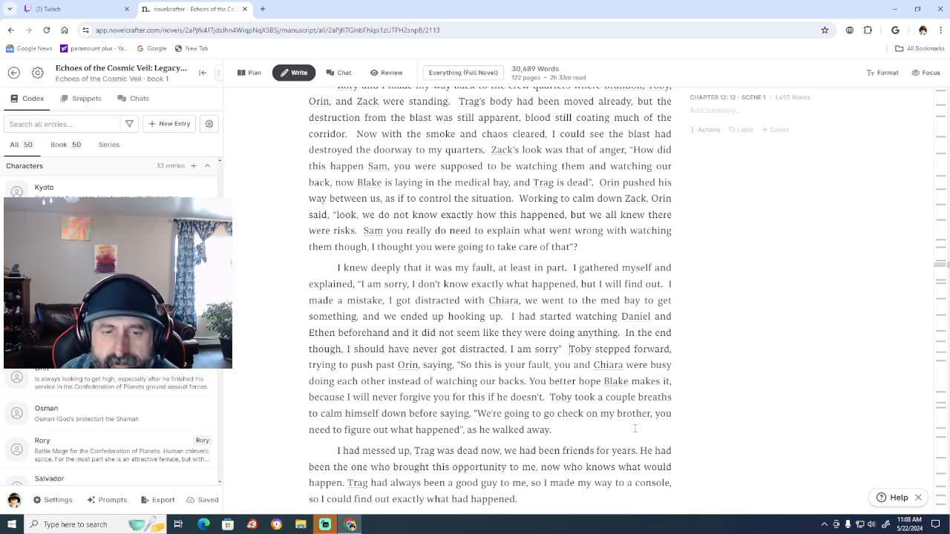
Add a second space before "He had been the one" and before "Trag had always been" in the "I had messed up" paragraph.
{"action": "scroll", "coordinate": [629, 421], "scroll_direction": "down", "scroll_amount": 2}
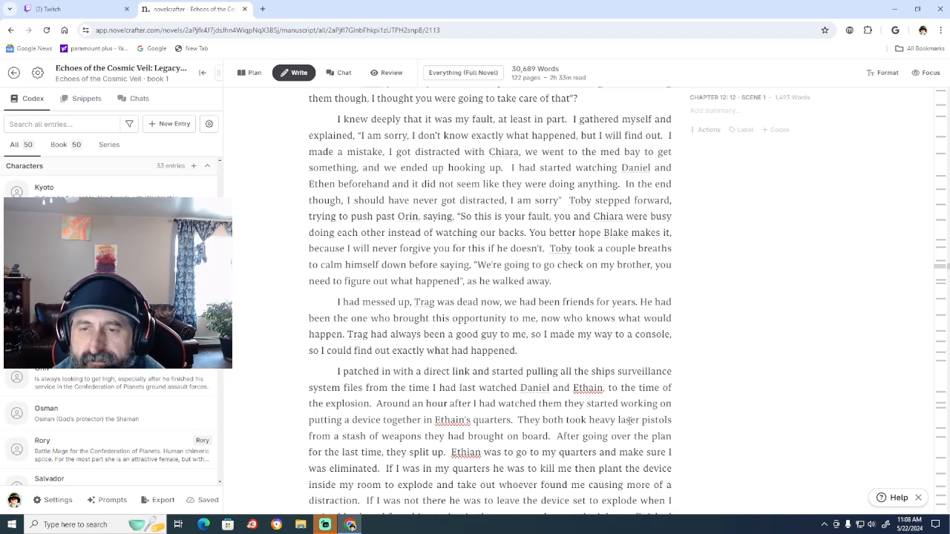
{"action": "left_click", "coordinate": [639, 303]}
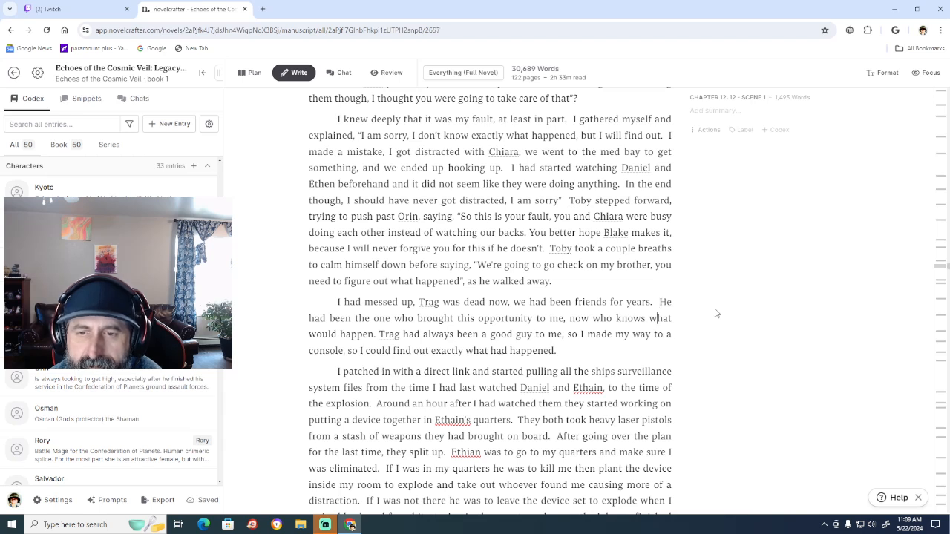
{"action": "key", "text": "Left"}
{"action": "key", "text": "Left"}
{"action": "key", "text": "Left"}
{"action": "key", "text": "Left"}
{"action": "key", "text": "Left"}
{"action": "key", "text": "Left"}
{"action": "key", "text": "Left"}
{"action": "key", "text": "Left"}
{"action": "key", "text": "Left"}
{"action": "key", "text": "Left"}
{"action": "key", "text": "Left"}
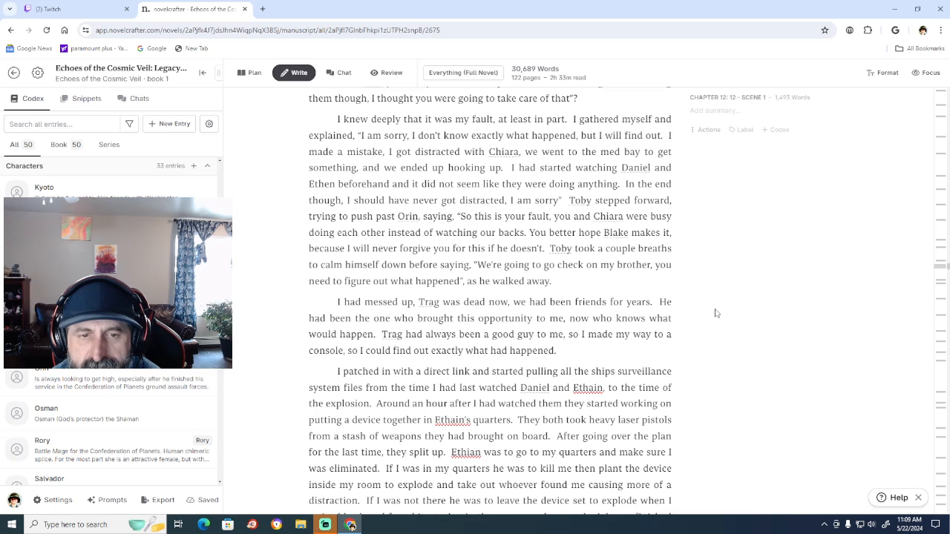
Proofread the Chapter 12 paragraph about the ship's surveillance files, checking the spelling of the character names.
{"action": "key", "text": "Down"}
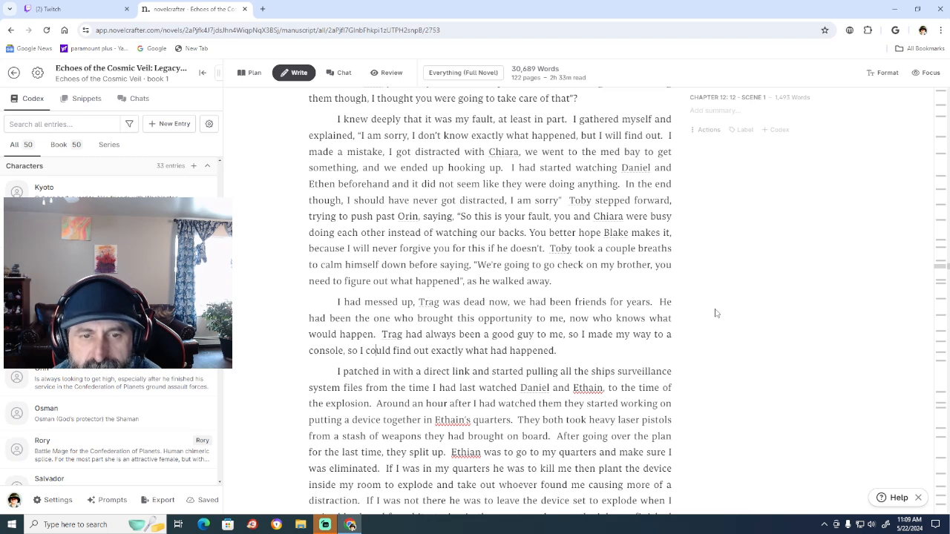
{"action": "key", "text": "Down"}
{"action": "key", "text": "Down"}
{"action": "key", "text": "Down"}
{"action": "key", "text": "Down"}
{"action": "key", "text": "Down"}
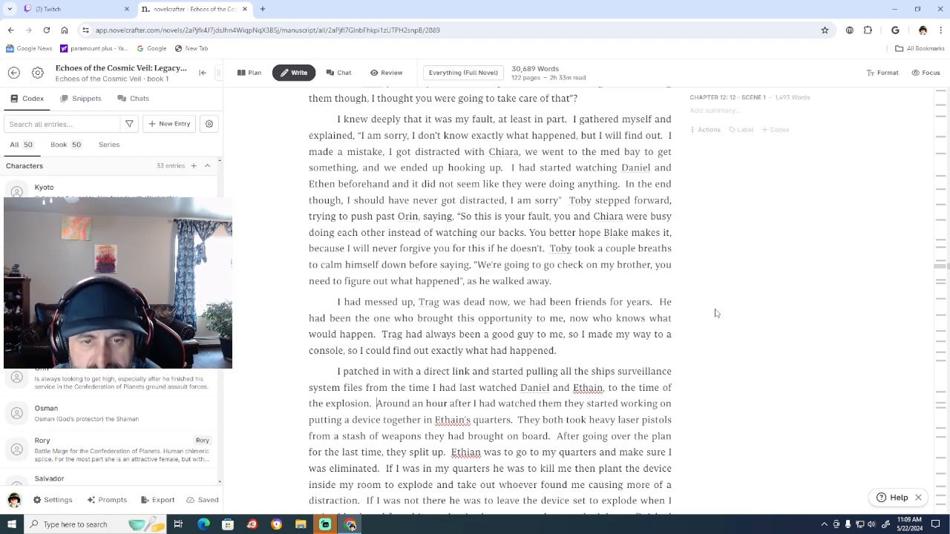
{"action": "key", "text": "Down"}
{"action": "key", "text": "Down"}
{"action": "key", "text": "Down"}
{"action": "key", "text": "Down"}
{"action": "key", "text": "Down"}
{"action": "key", "text": "Down"}
{"action": "key", "text": "Down"}
{"action": "key", "text": "Down"}
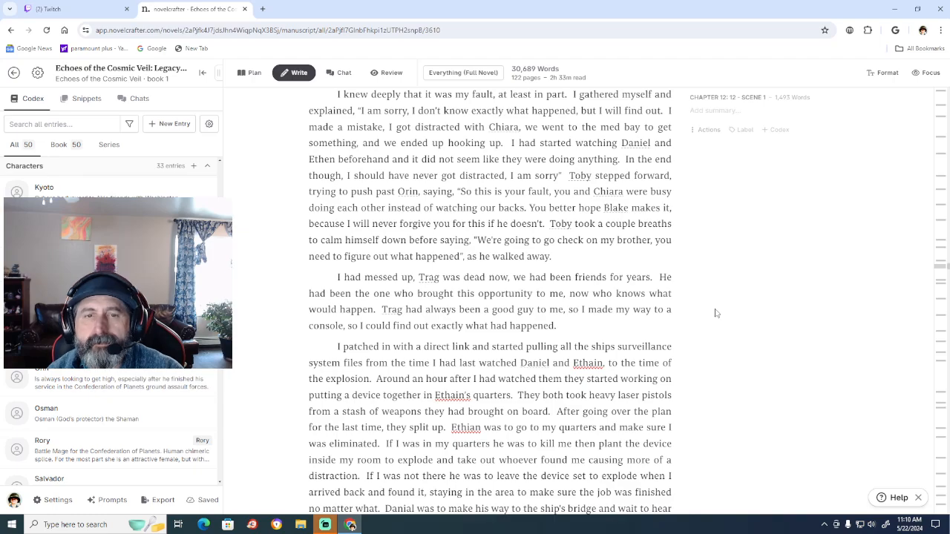
{"action": "scroll", "coordinate": [715, 314], "scroll_direction": "down", "scroll_amount": 1}
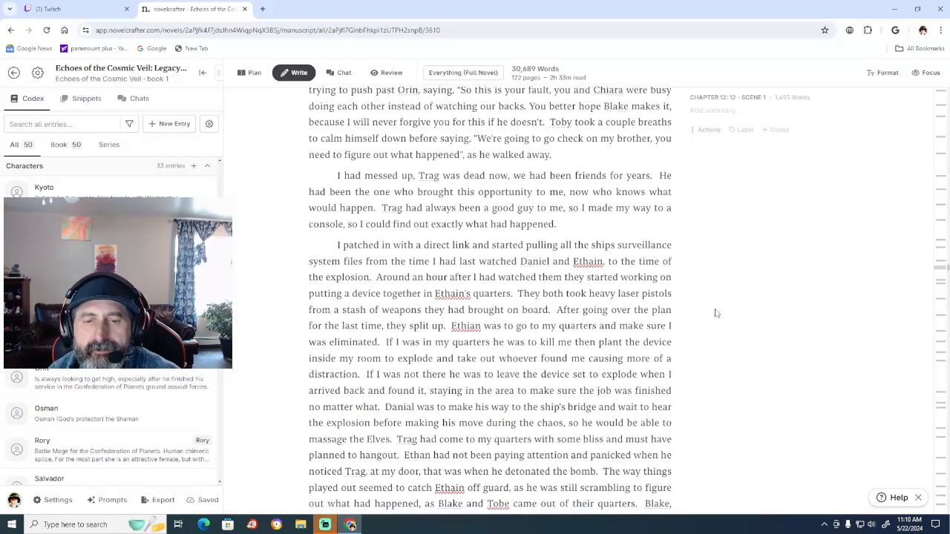
{"action": "scroll", "coordinate": [716, 313], "scroll_direction": "down", "scroll_amount": 2}
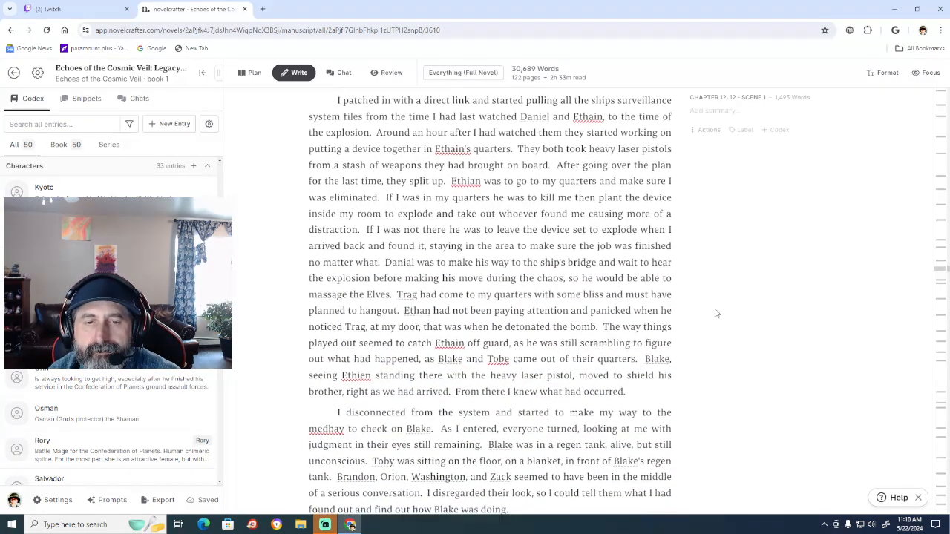
{"action": "scroll", "coordinate": [715, 314], "scroll_direction": "down", "scroll_amount": 1}
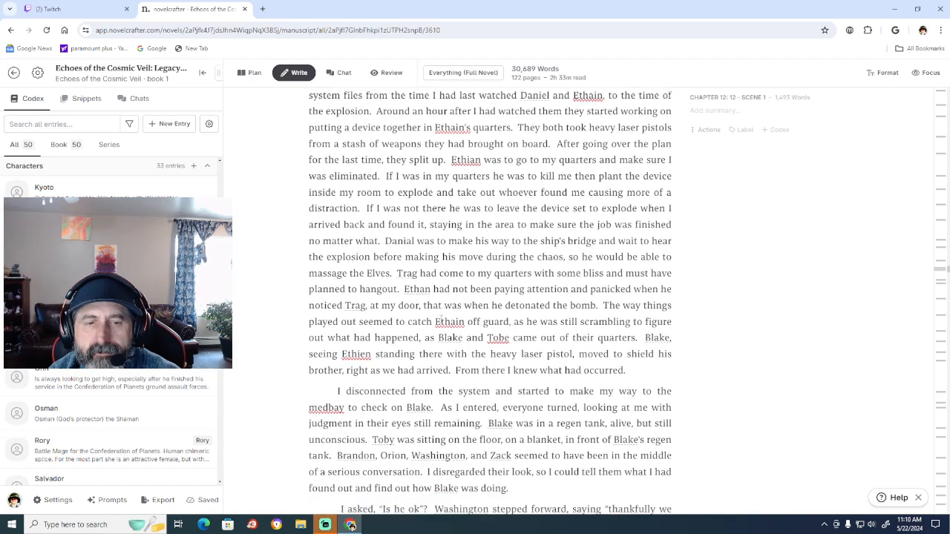
{"action": "scroll", "coordinate": [716, 313], "scroll_direction": "up", "scroll_amount": 2}
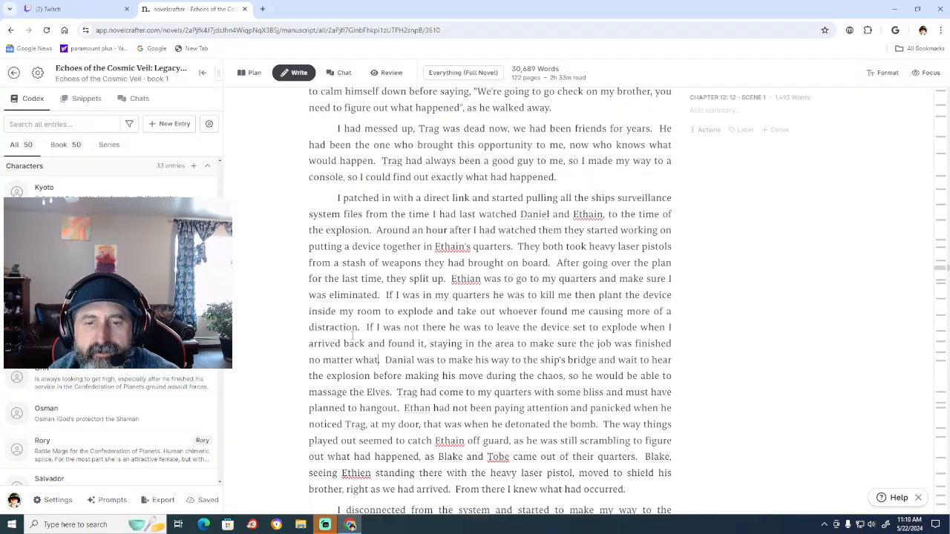
Check the character names in the Codex and correct "Ethain" before "off guard" to "Ethan".
{"action": "scroll", "coordinate": [123, 410], "scroll_direction": "down", "scroll_amount": 3}
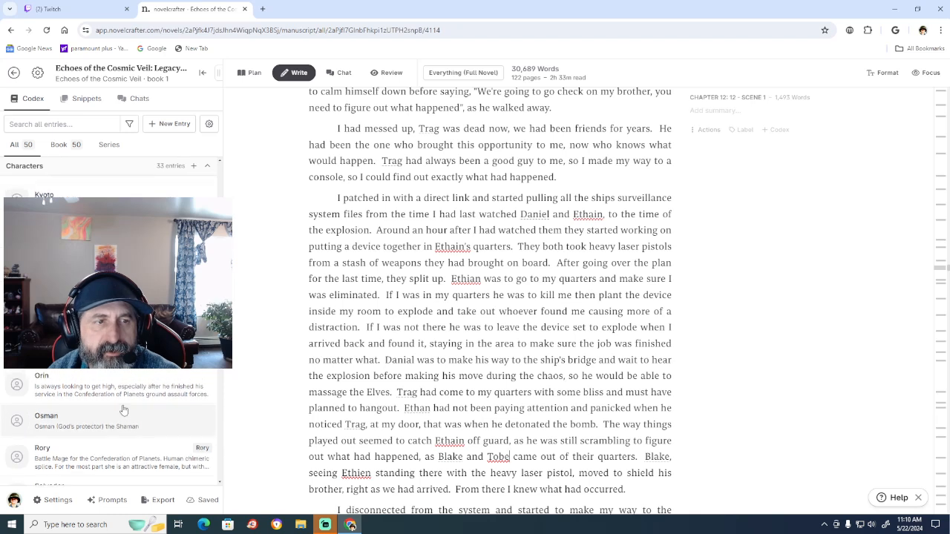
{"action": "scroll", "coordinate": [124, 411], "scroll_direction": "down", "scroll_amount": 3}
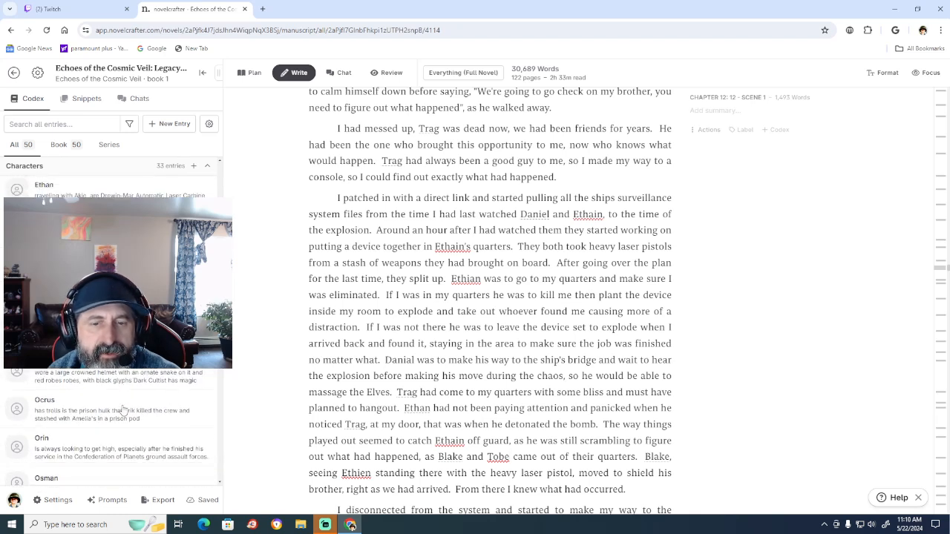
{"action": "scroll", "coordinate": [123, 411], "scroll_direction": "down", "scroll_amount": 5}
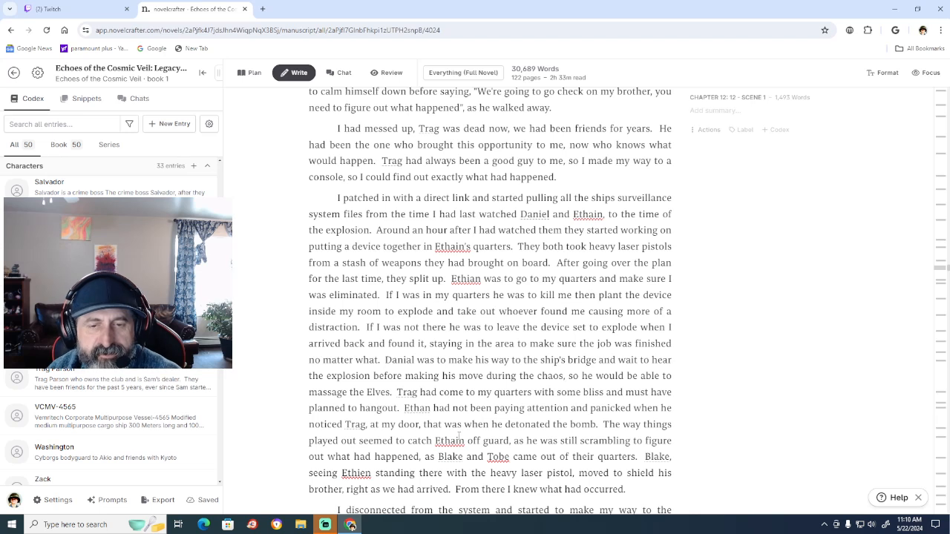
{"action": "double_click", "coordinate": [458, 440]}
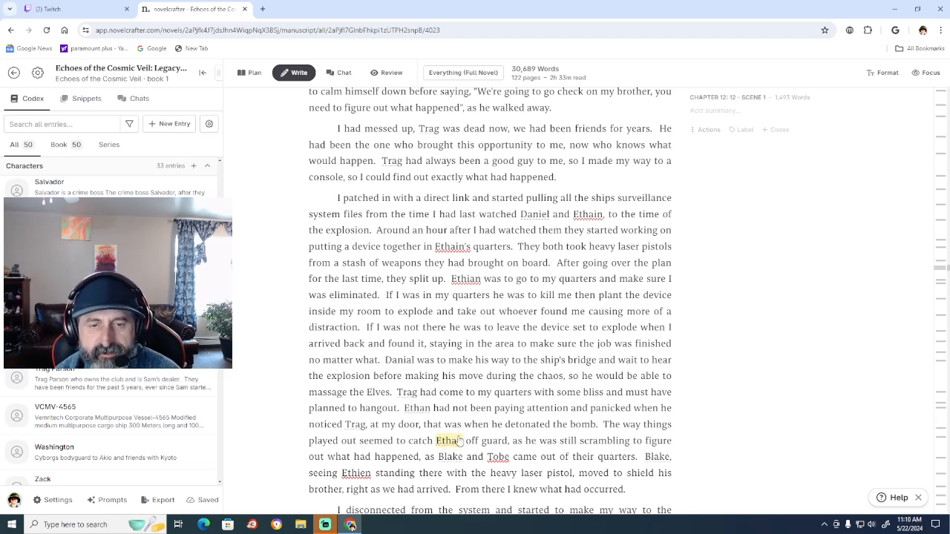
{"action": "type", "text": "Ethan"}
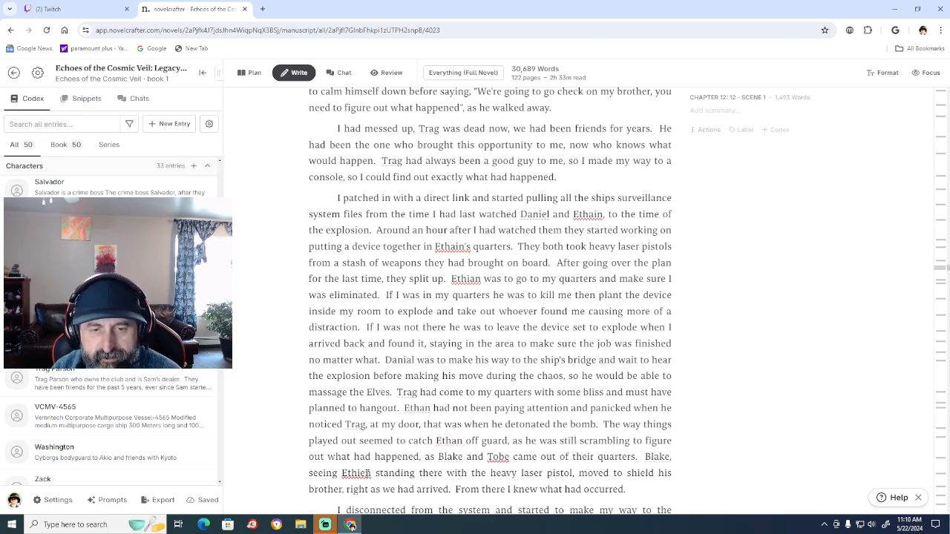
Correct "Ethien" before "standing there" to "Ethan" and "Tobe" after "Blake and" to "Toby".
{"action": "left_click", "coordinate": [366, 473]}
{"action": "key", "text": "BackSpace"}
{"action": "key", "text": "BackSpace"}
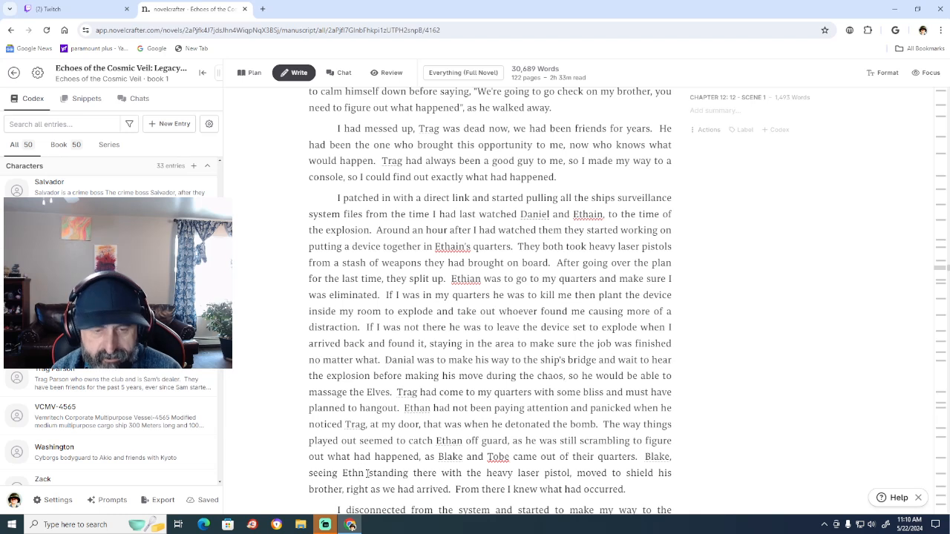
{"action": "type", "text": "a"}
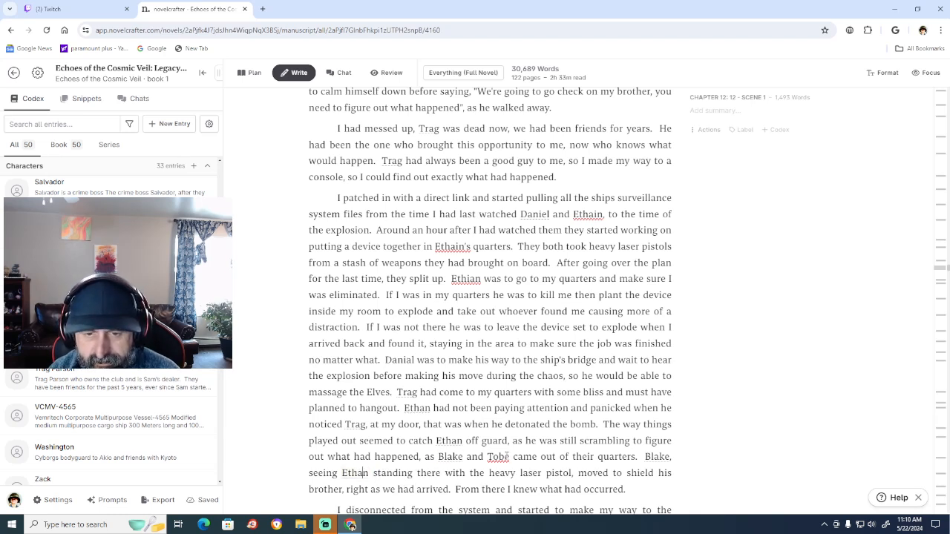
{"action": "left_click", "coordinate": [510, 457]}
{"action": "key", "text": "BackSpace"}
{"action": "type", "text": "y"}
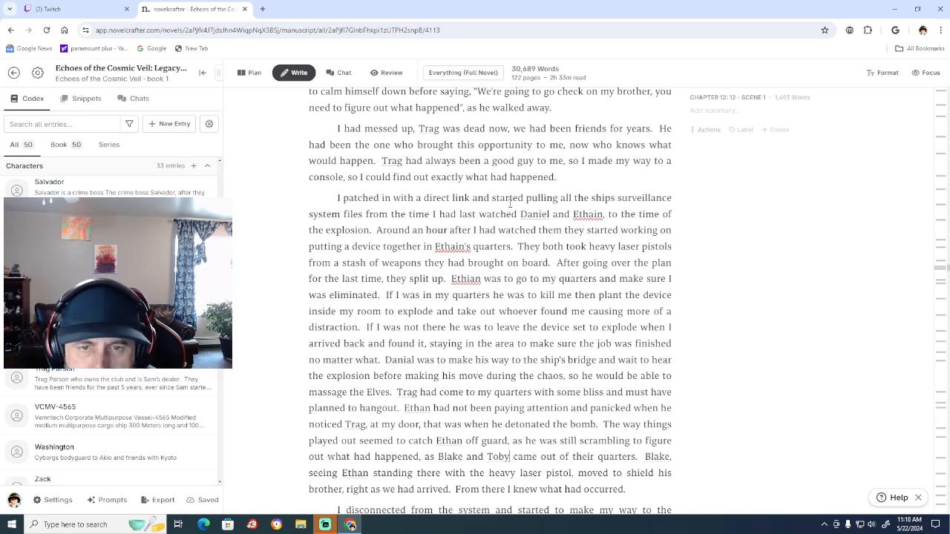
Correct the remaining misspellings "Ethain's", "Ethain" and "Ethian" in the surveillance paragraph to "Ethan's" and "Ethan".
{"action": "left_click", "coordinate": [460, 245]}
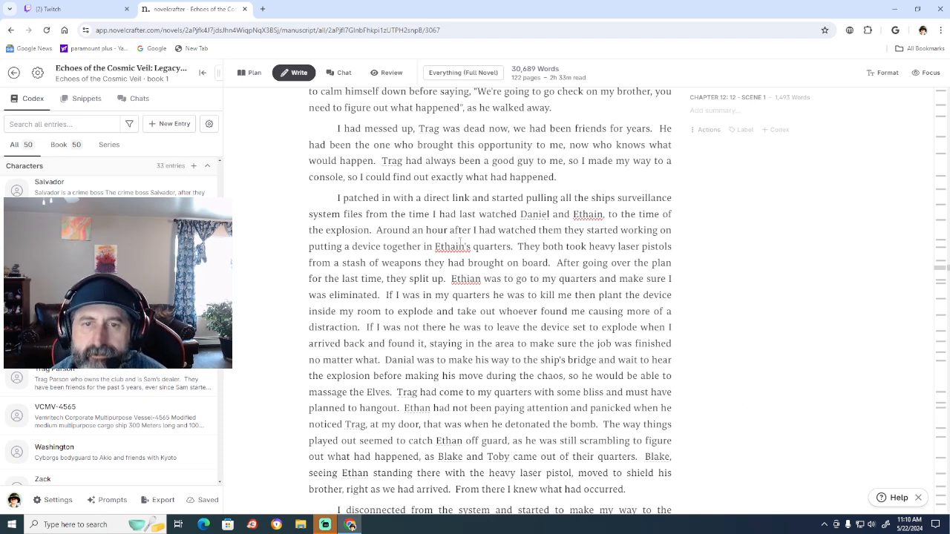
{"action": "key", "text": "BackSpace"}
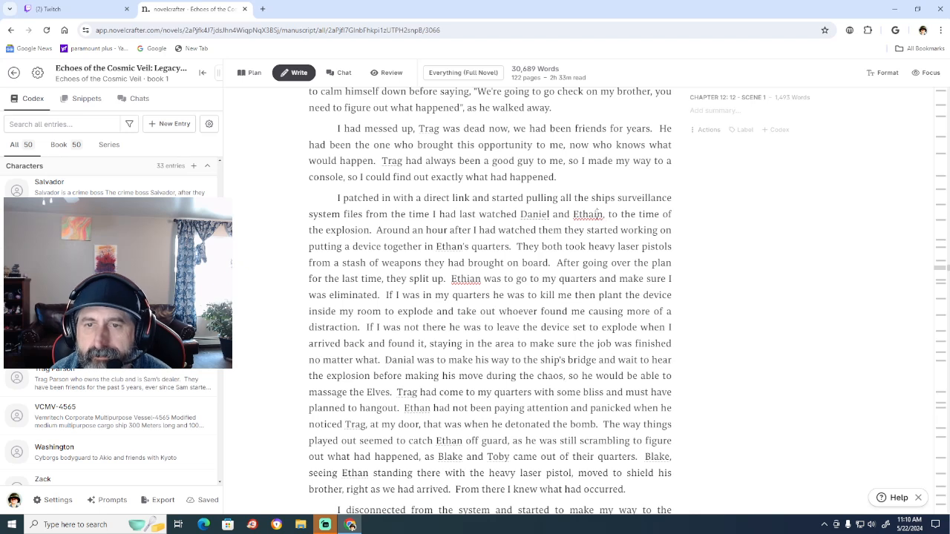
{"action": "left_click", "coordinate": [597, 213]}
{"action": "key", "text": "BackSpace"}
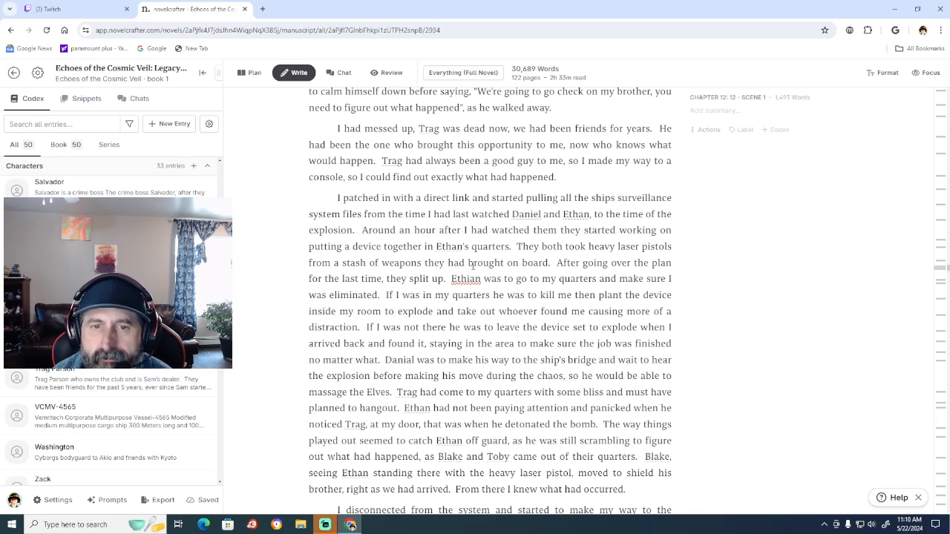
{"action": "left_click", "coordinate": [471, 276]}
{"action": "key", "text": "BackSpace"}
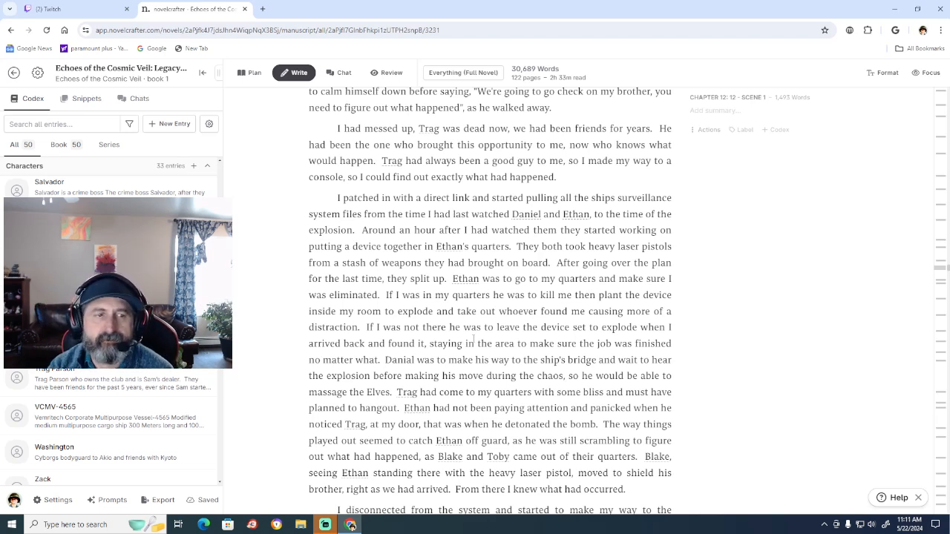
Check the character list in the Codex and begin a new sentence after "brought on board." reading "Ethan took a couple satchels,".
{"action": "scroll", "coordinate": [112, 334], "scroll_direction": "up", "scroll_amount": 5}
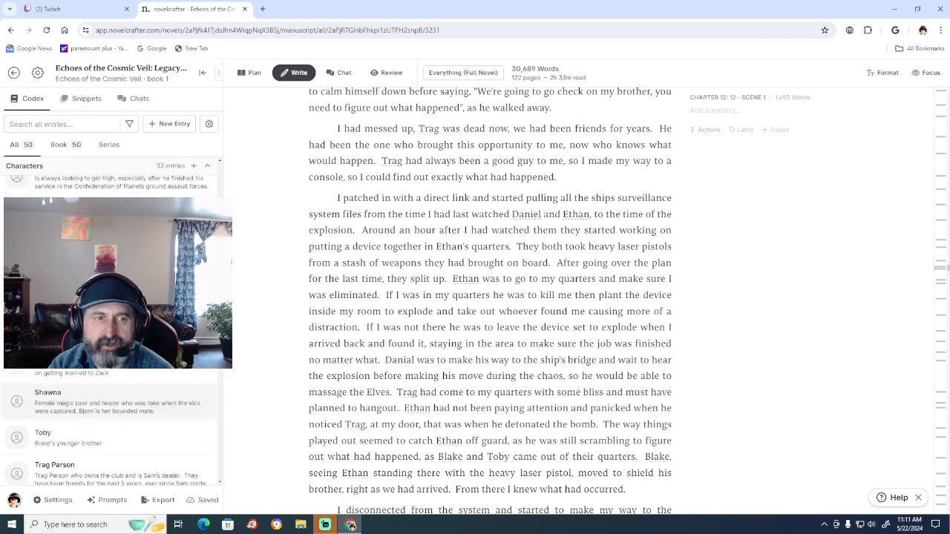
{"action": "scroll", "coordinate": [112, 334], "scroll_direction": "up", "scroll_amount": 5}
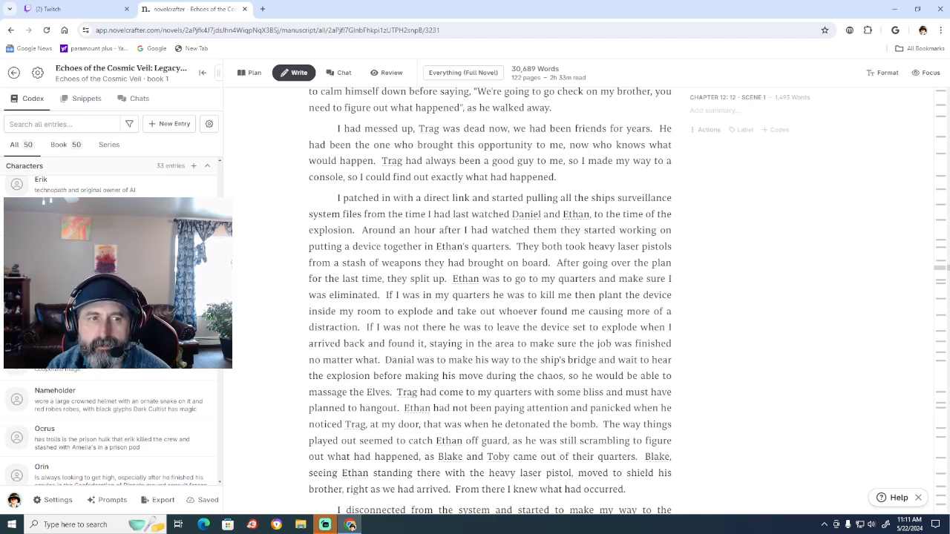
{"action": "scroll", "coordinate": [111, 334], "scroll_direction": "up", "scroll_amount": 2}
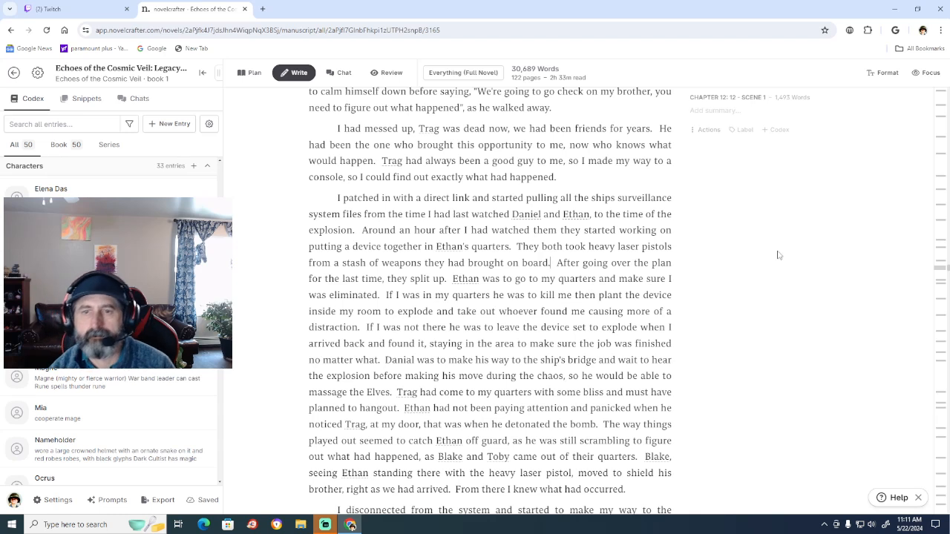
{"action": "key", "text": "Right"}
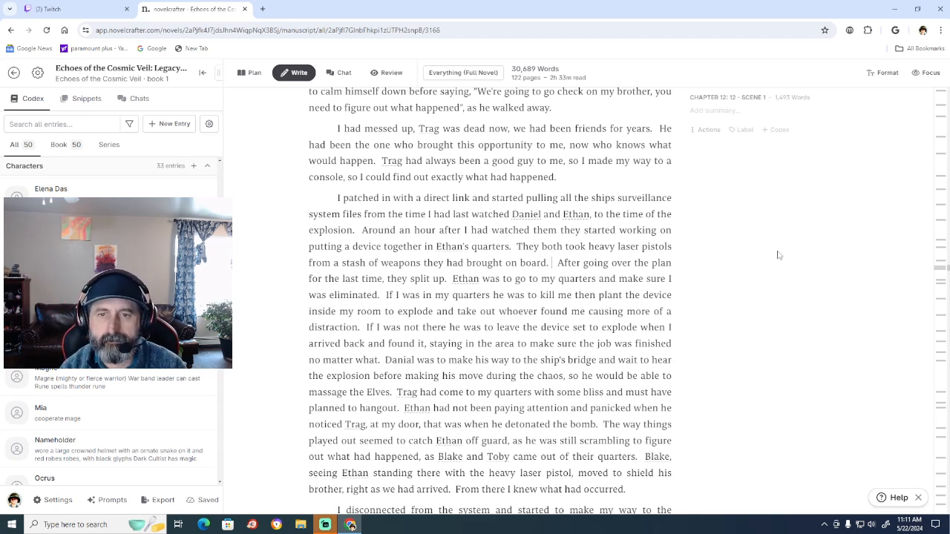
{"action": "key", "text": "Right"}
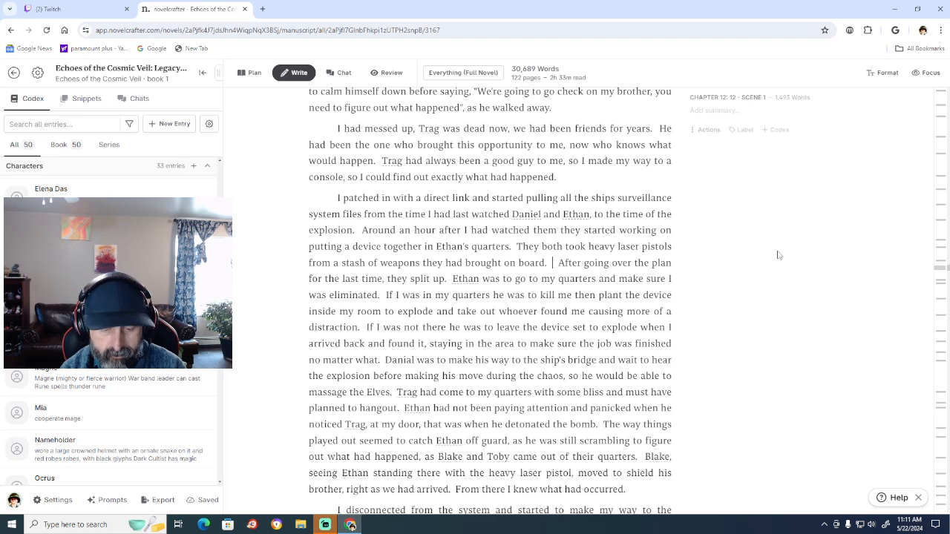
{"action": "type", "text": "Ethan"}
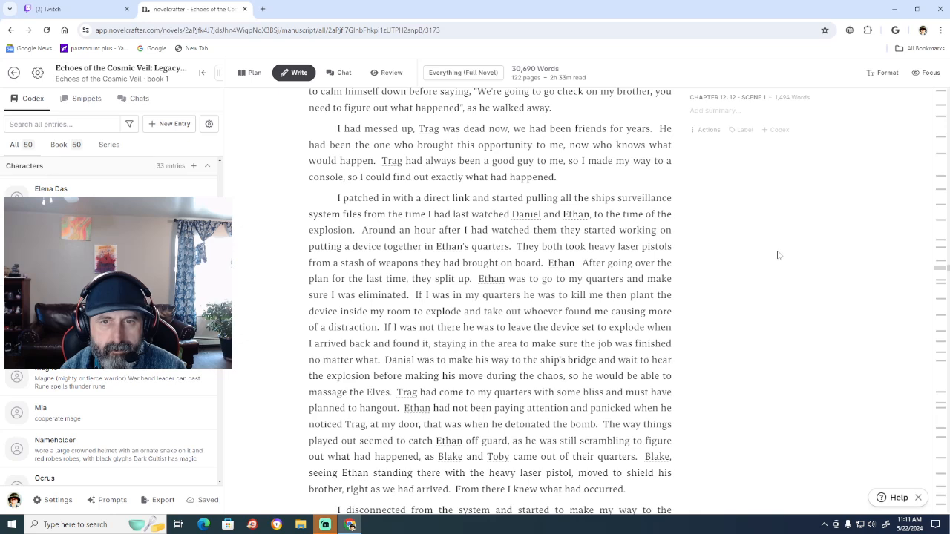
{"action": "type", "text": "took a"}
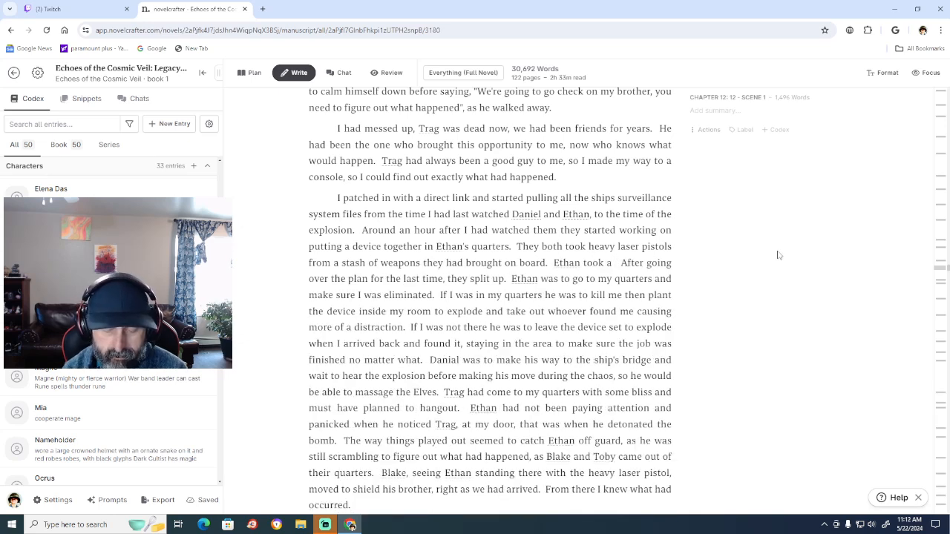
{"action": "type", "text": " couple"}
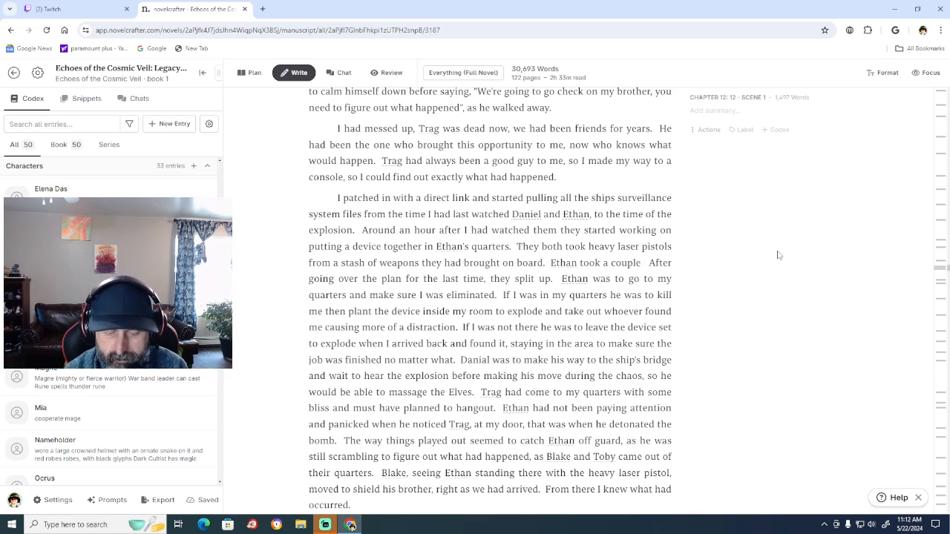
{"action": "type", "text": "satche"}
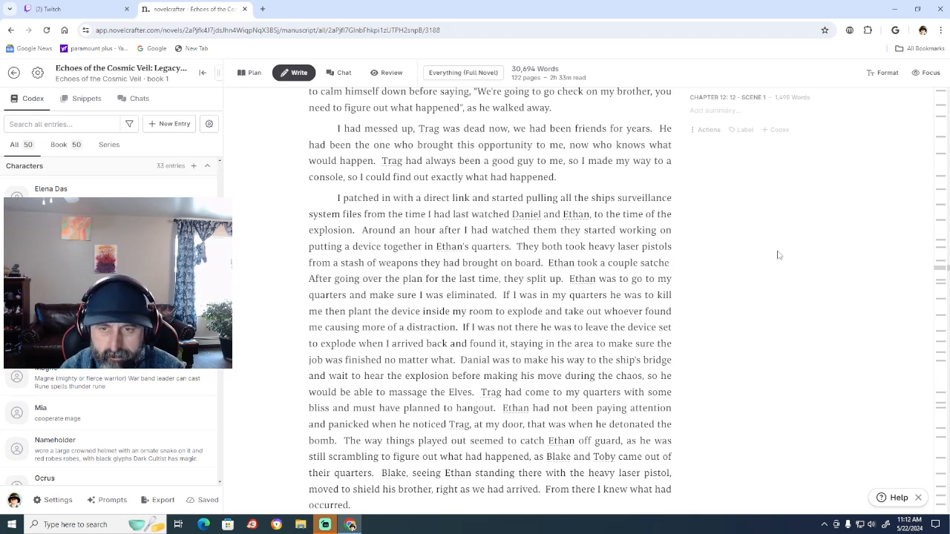
{"action": "type", "text": "ls"}
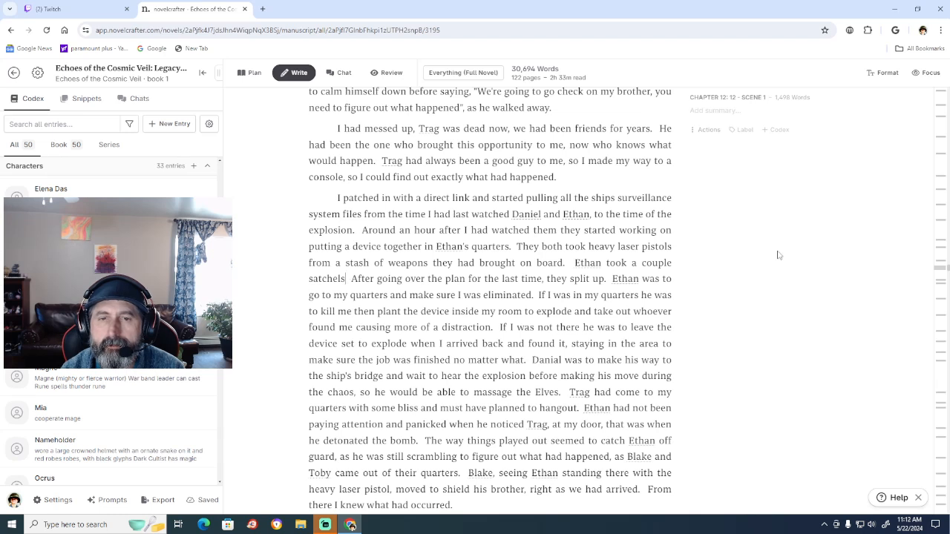
{"action": "type", "text": "."}
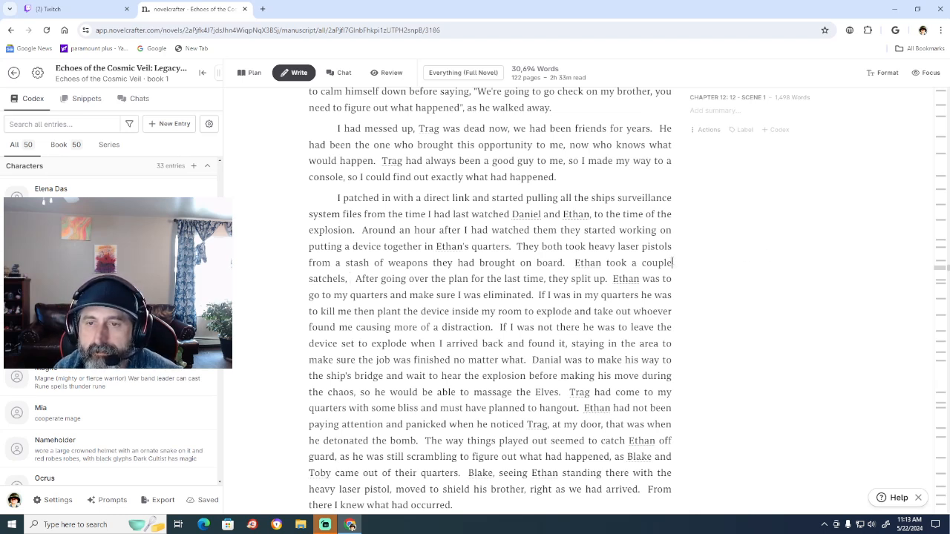
Replace the word "couple" before "satchels" with "three".
{"action": "key", "text": "BackSpace"}
{"action": "key", "text": "BackSpace"}
{"action": "key", "text": "BackSpace"}
{"action": "key", "text": "BackSpace"}
{"action": "key", "text": "BackSpace"}
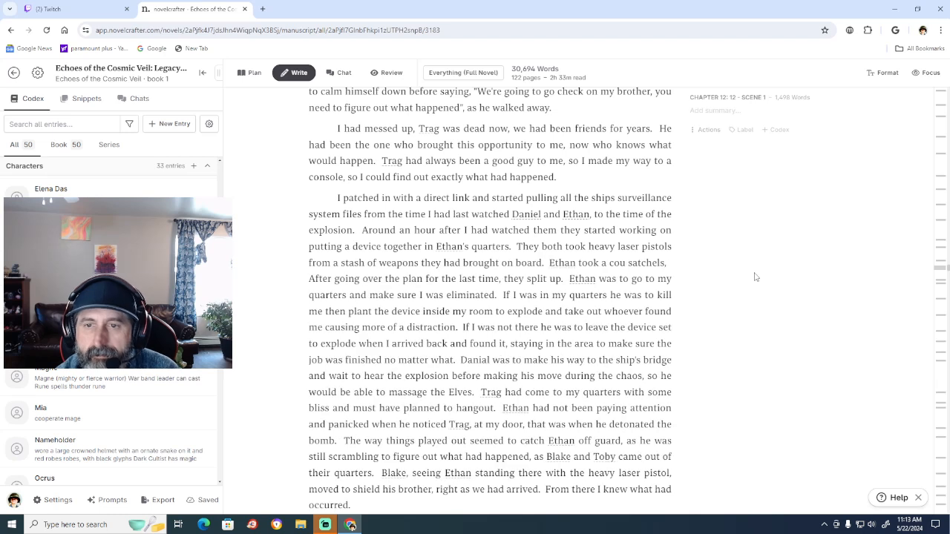
{"action": "key", "text": "BackSpace"}
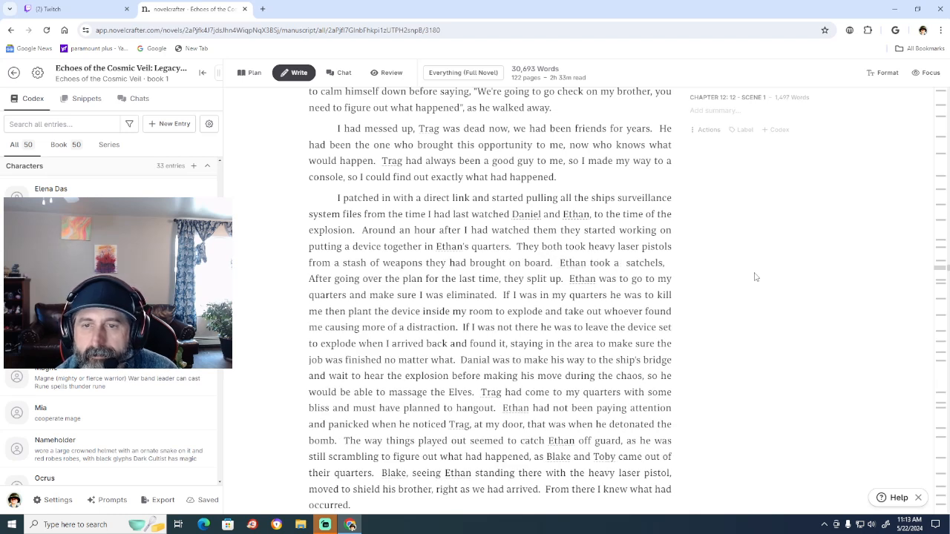
{"action": "type", "text": "three"}
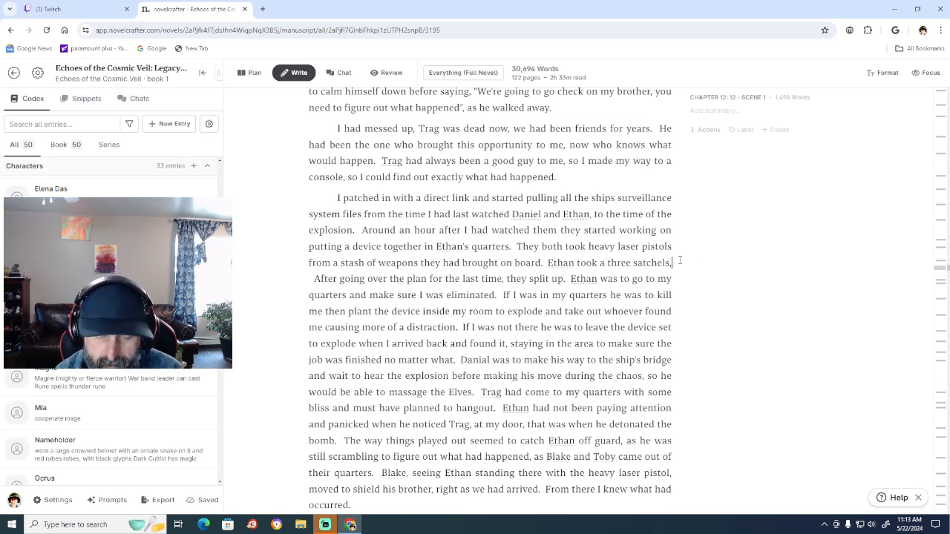
Continue the sentence after "satchels," with "a couple fragmentation grenades", correcting the spelling of the last word.
{"action": "key", "text": "End"}
{"action": "type", "text": "a couple"}
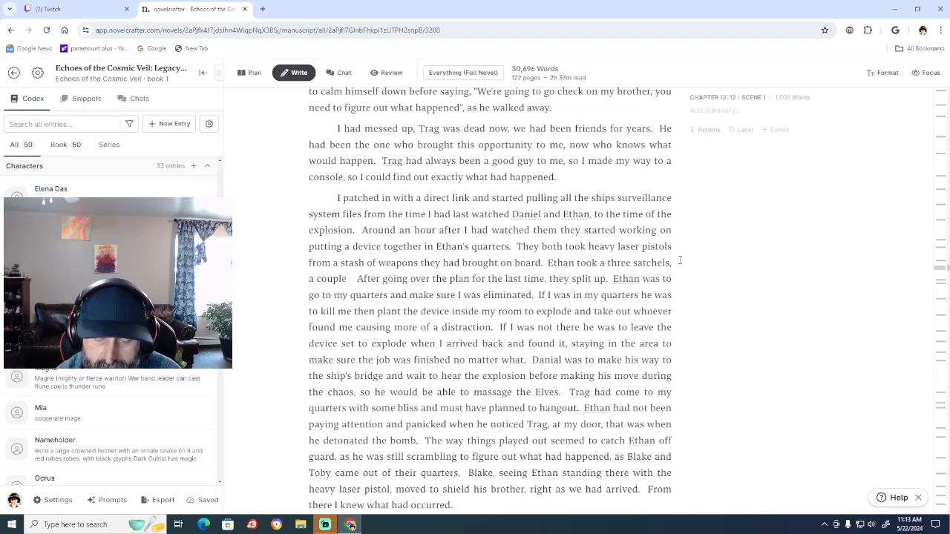
{"action": "type", "text": " frag"}
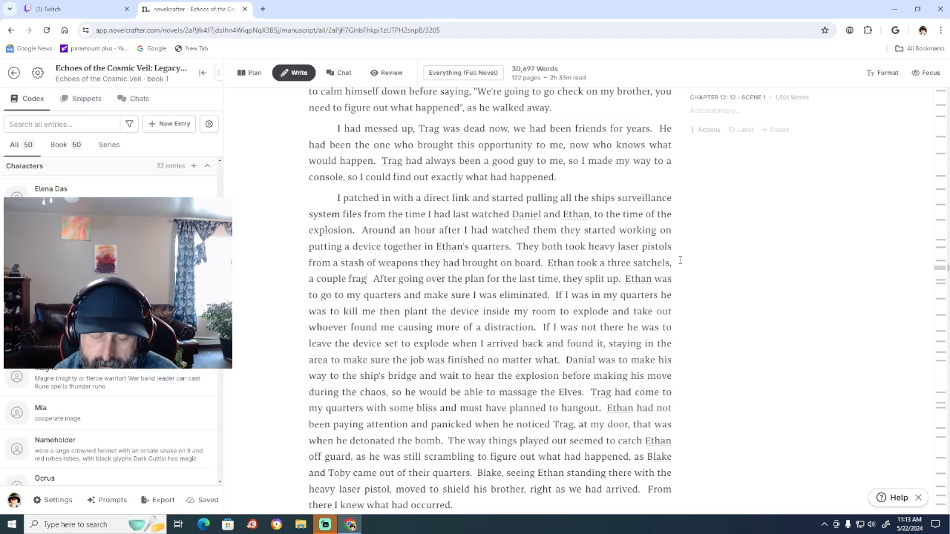
{"action": "type", "text": "ment"}
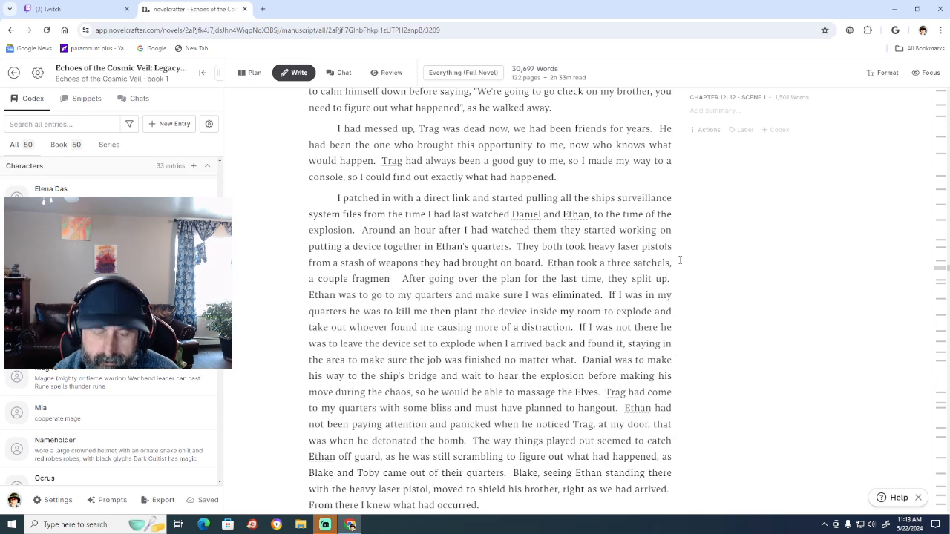
{"action": "type", "text": "ation g"}
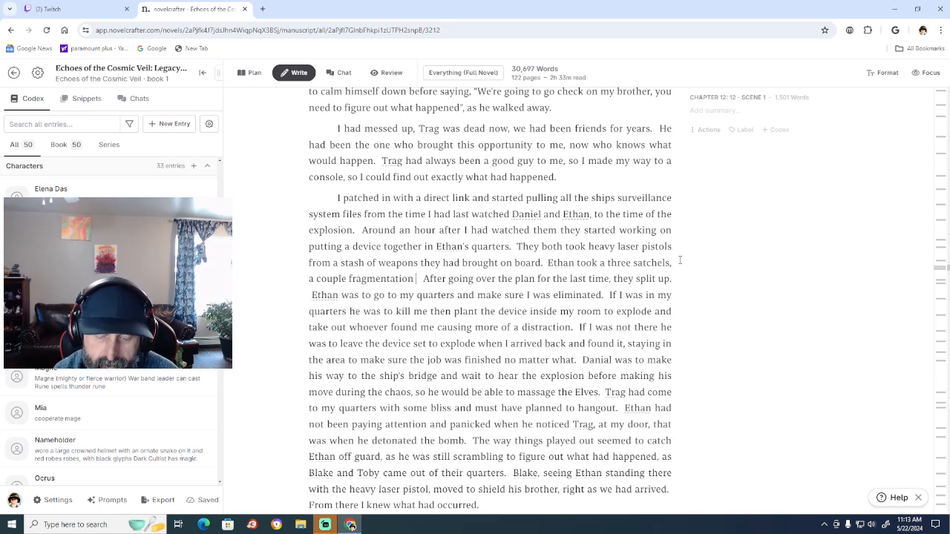
{"action": "type", "text": "ranade"}
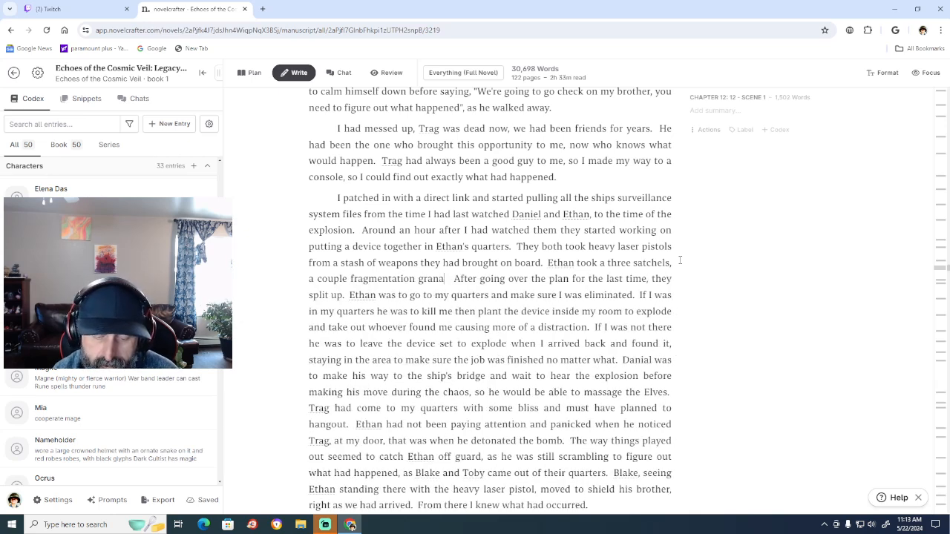
{"action": "type", "text": "s"}
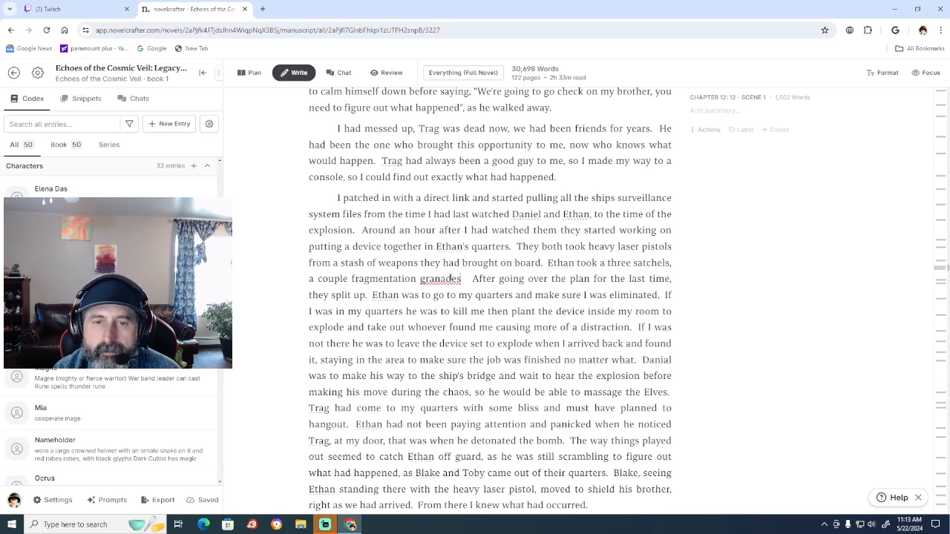
{"action": "right_click", "coordinate": [449, 279]}
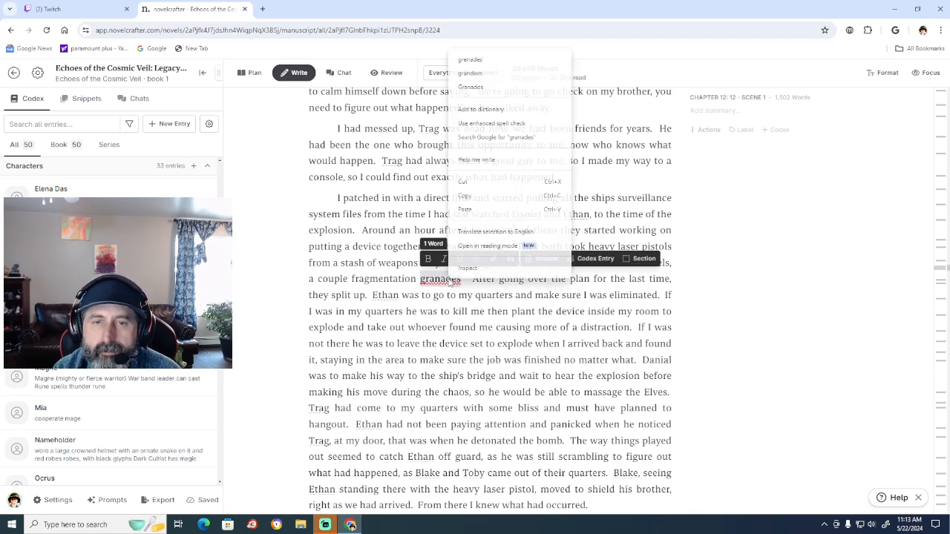
{"action": "left_click", "coordinate": [500, 66]}
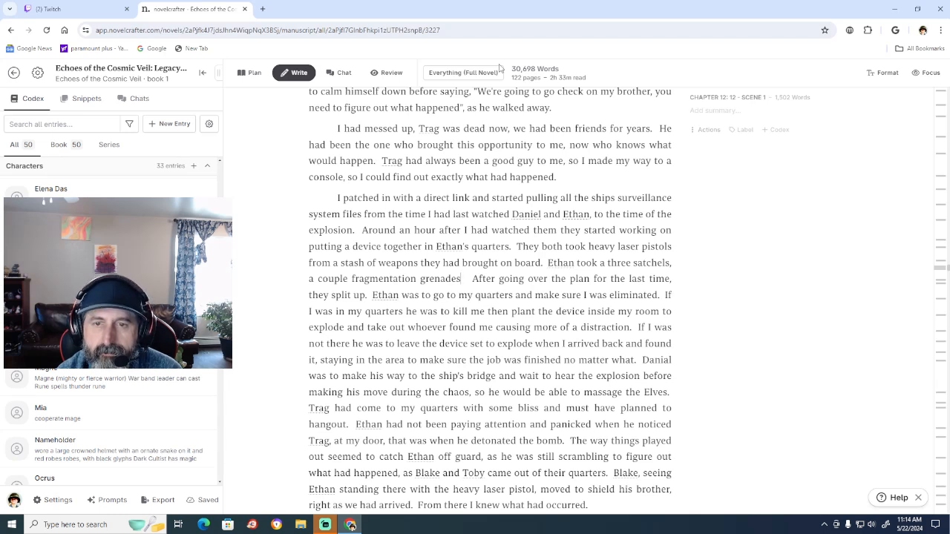
Finish the sentence about Ethan's weapons with ", and a laser carbine.".
{"action": "type", "text": ", and"}
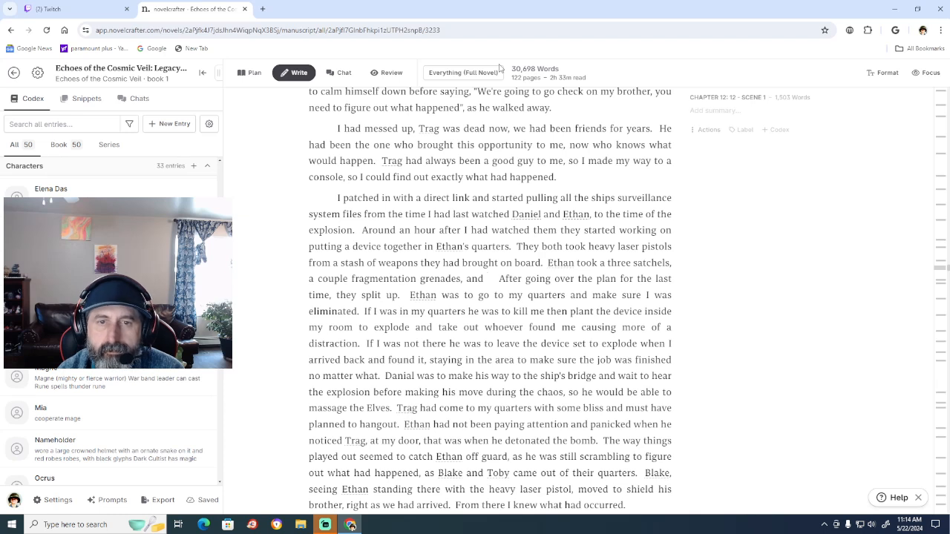
{"action": "type", "text": "a"}
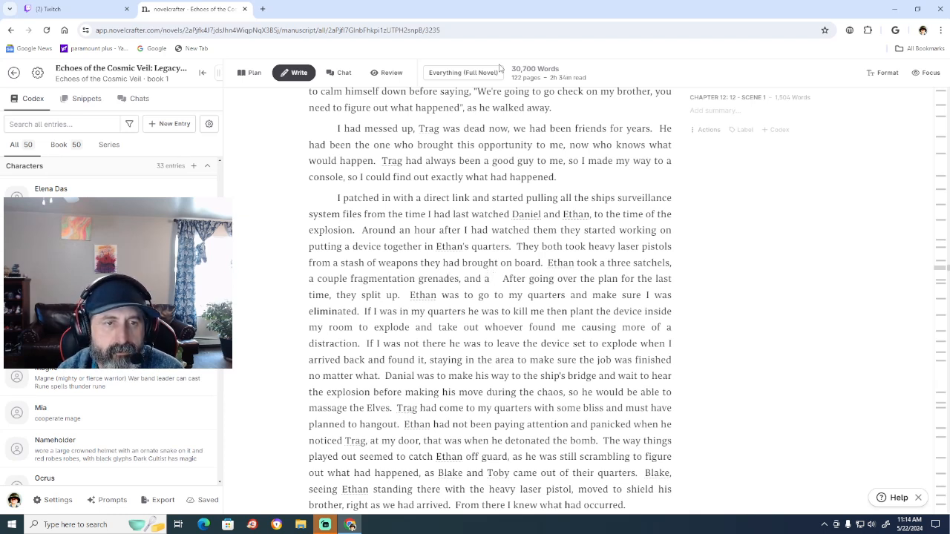
{"action": "type", "text": " laser c"}
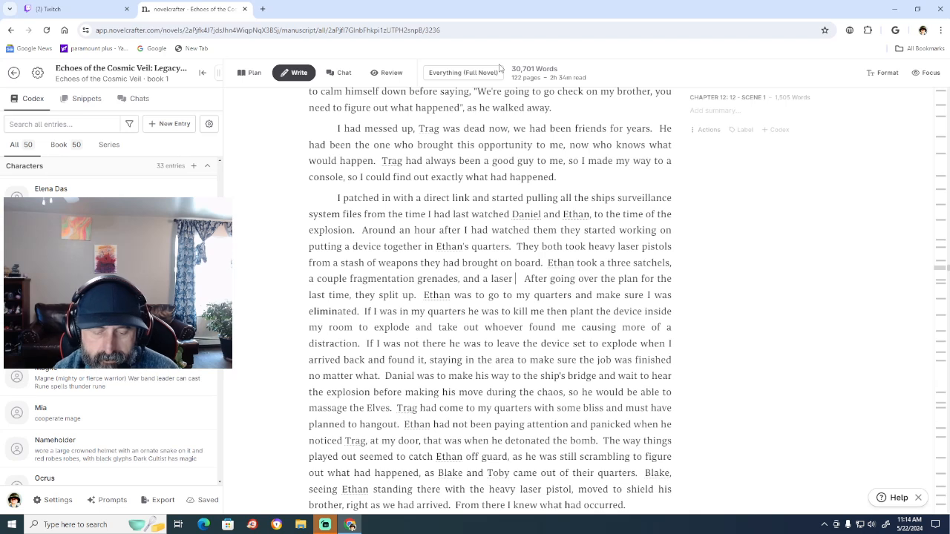
{"action": "type", "text": "arbin "}
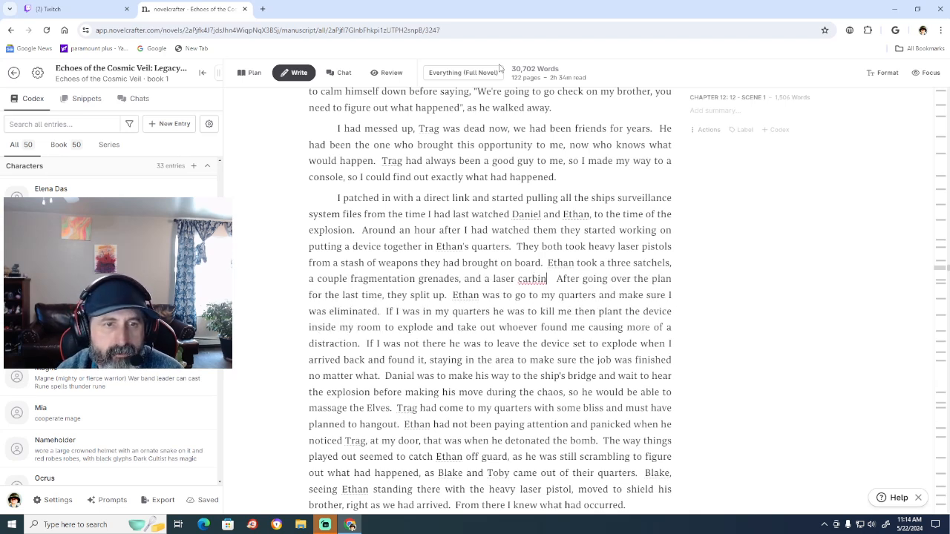
{"action": "type", "text": "e"}
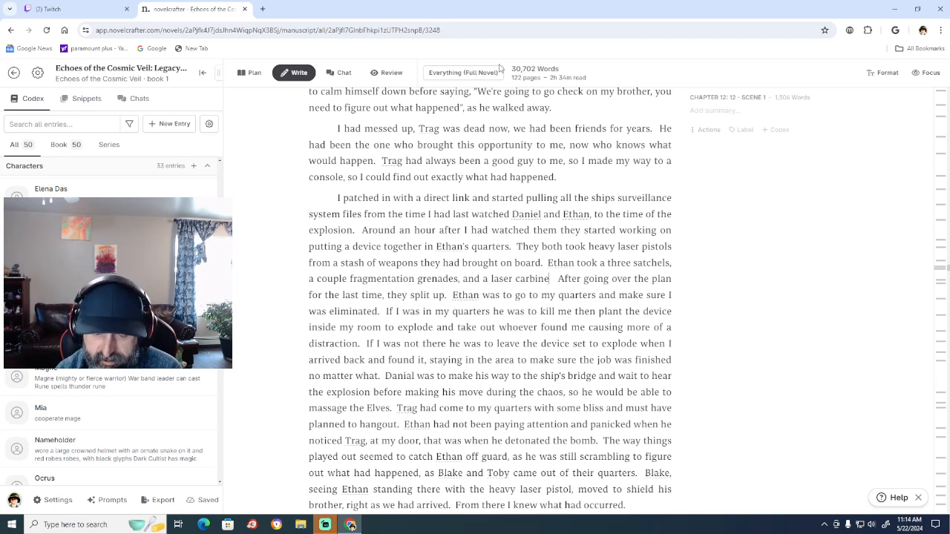
{"action": "type", "text": "."}
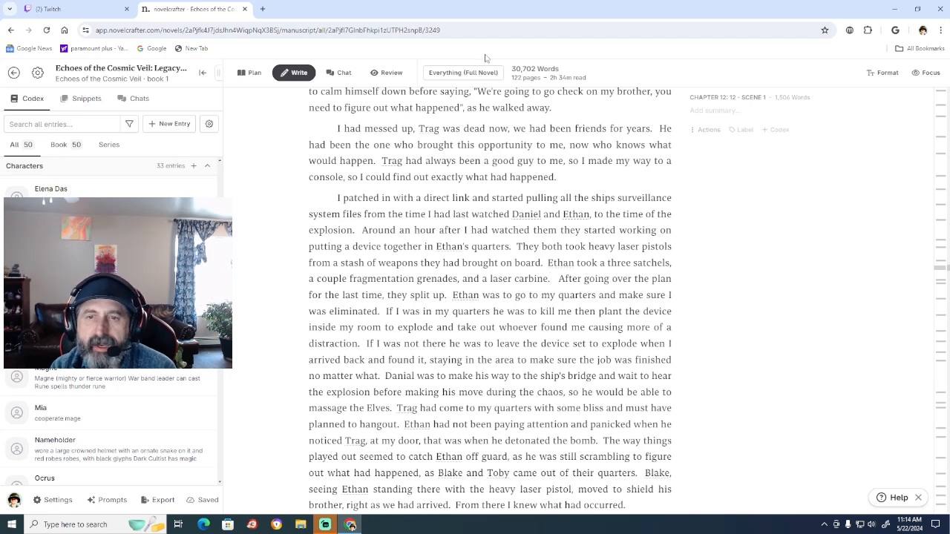
Replace "They both" before "took heavy laser pistols" with "Daniel".
{"action": "left_click", "coordinate": [561, 246]}
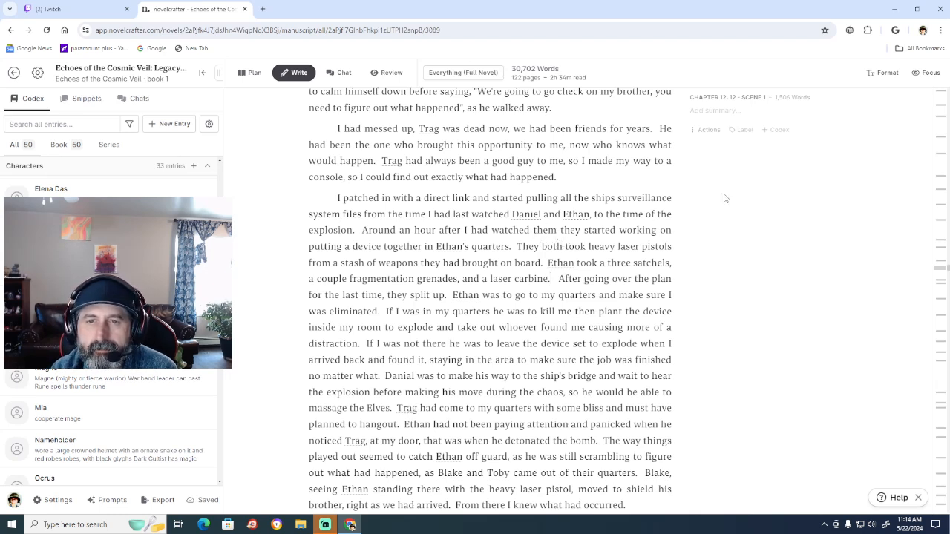
{"action": "key", "text": "BackSpace"}
{"action": "key", "text": "BackSpace"}
{"action": "key", "text": "BackSpace"}
{"action": "key", "text": "BackSpace"}
{"action": "key", "text": "BackSpace"}
{"action": "key", "text": "BackSpace"}
{"action": "key", "text": "BackSpace"}
{"action": "key", "text": "BackSpace"}
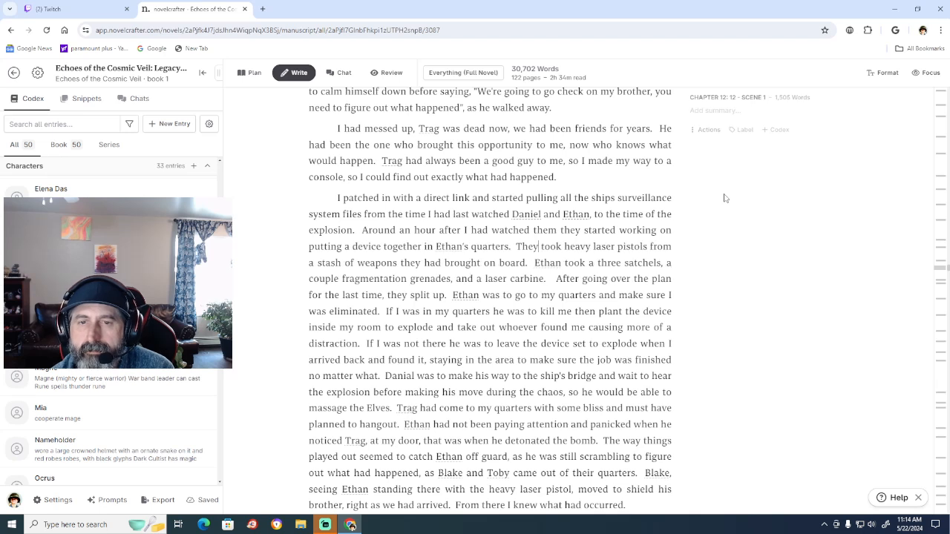
{"action": "key", "text": "BackSpace"}
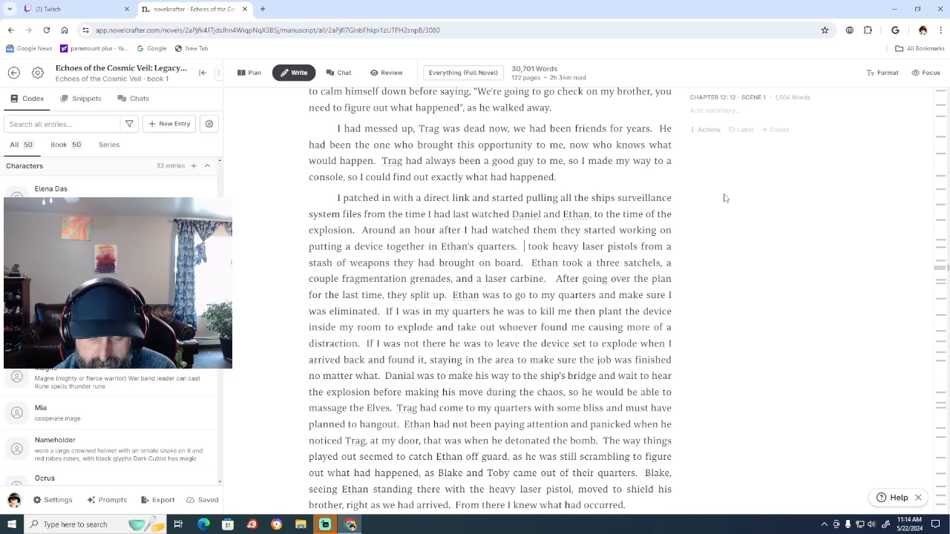
{"action": "type", "text": "Daniel"}
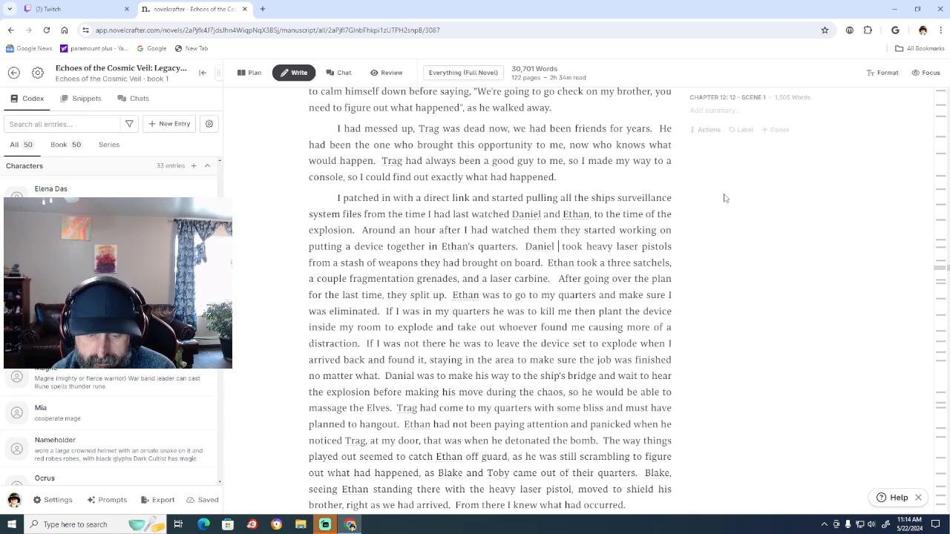
{"action": "type", "text": " armed"}
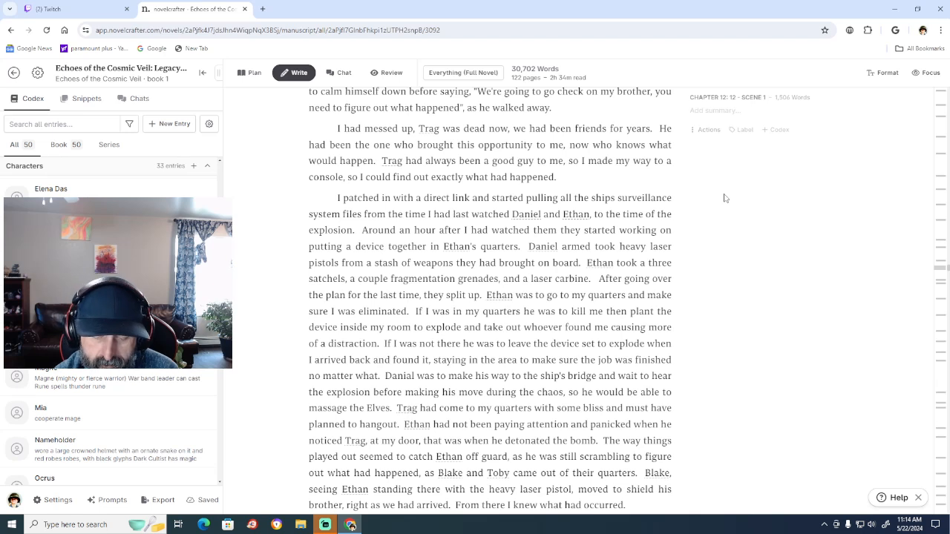
Replace "took" after "Daniel" with "armed himself with a" in the sentence about heavy laser pistols.
{"action": "type", "text": "himself"}
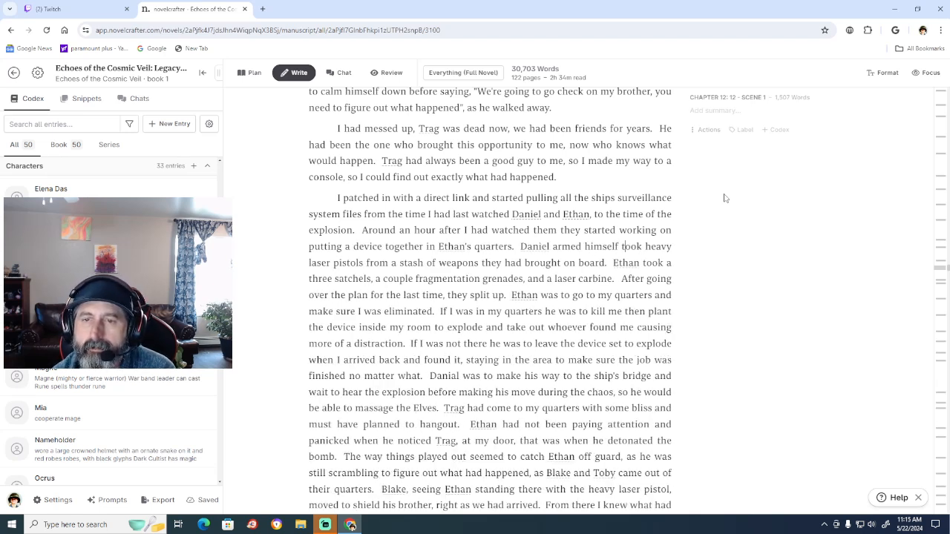
{"action": "key", "text": "Right"}
{"action": "key", "text": "Right"}
{"action": "key", "text": "Right"}
{"action": "key", "text": "BackSpace"}
{"action": "key", "text": "BackSpace"}
{"action": "key", "text": "BackSpace"}
{"action": "key", "text": "BackSpace"}
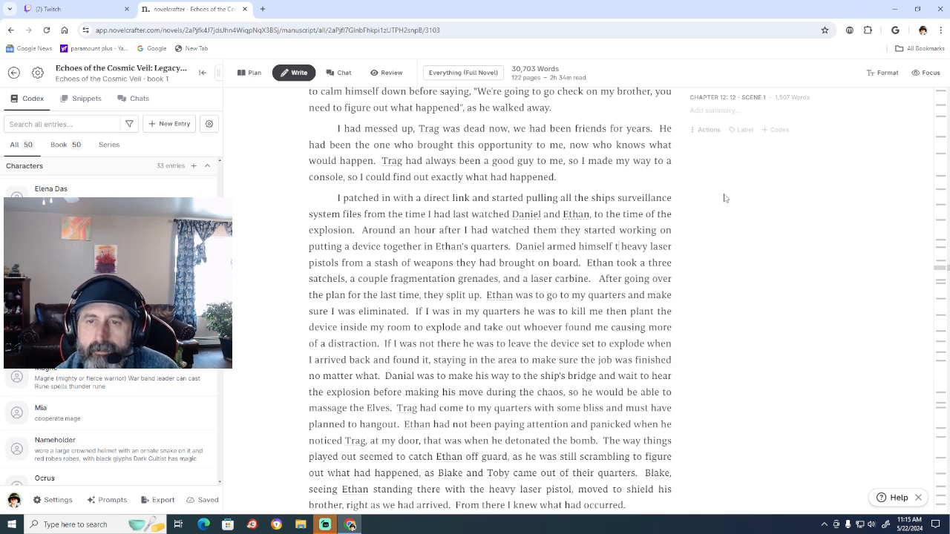
{"action": "type", "text": "with"}
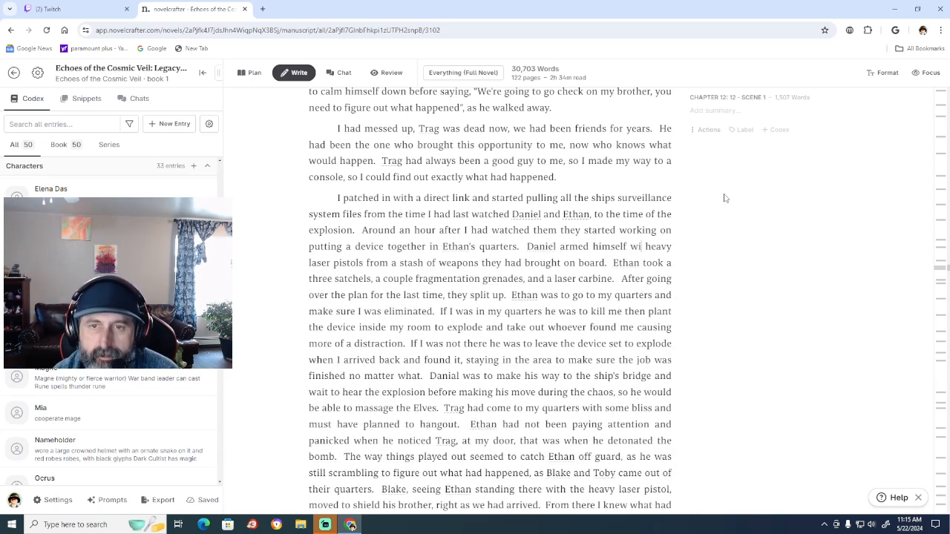
{"action": "type", "text": " a"}
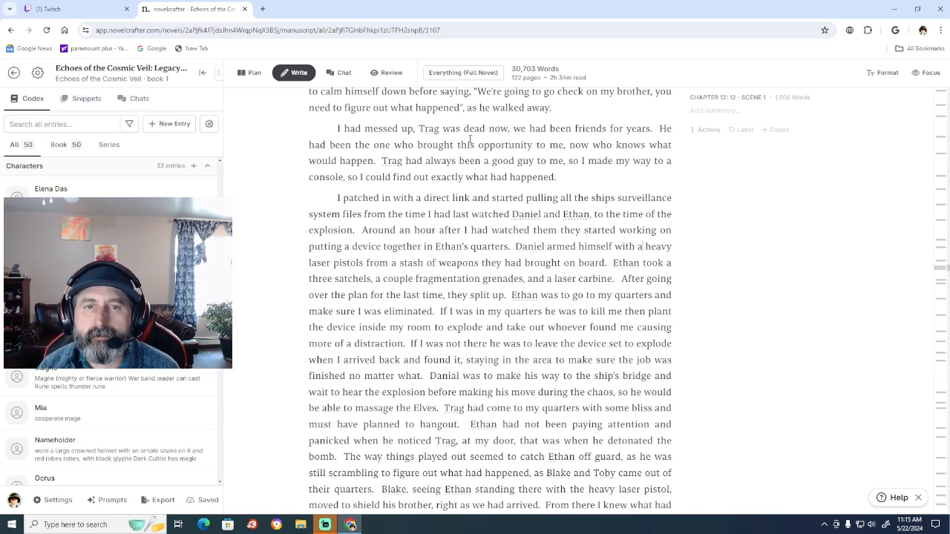
Insert an empty paragraph above the one beginning "I had messed up, Trag was dead now".
{"action": "scroll", "coordinate": [409, 269], "scroll_direction": "up", "scroll_amount": 3}
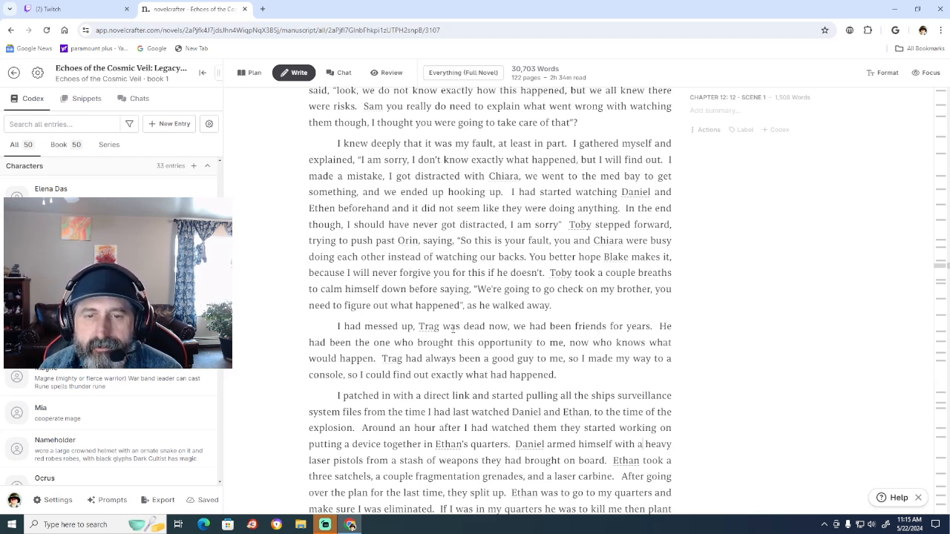
{"action": "left_click", "coordinate": [338, 326]}
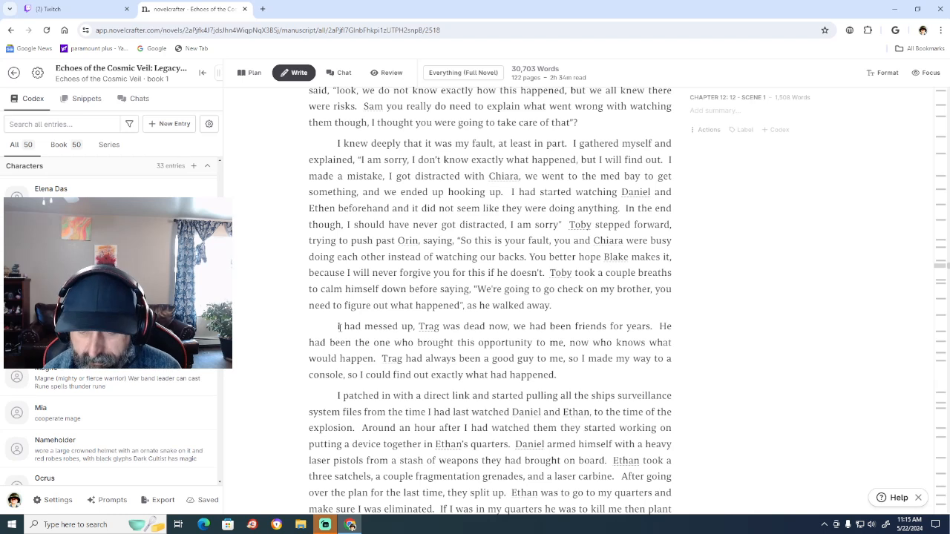
{"action": "key", "text": "Return"}
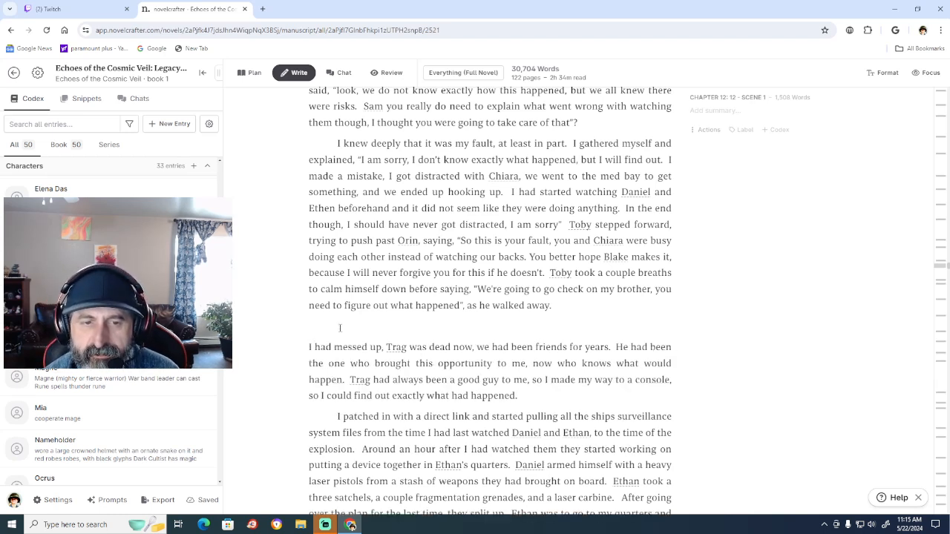
{"action": "left_click", "coordinate": [340, 327]}
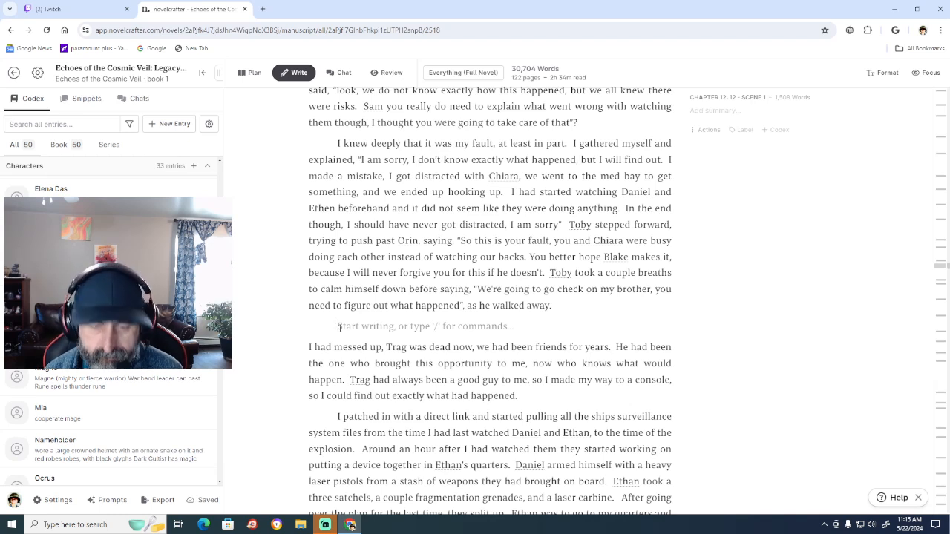
Write "Trag had been the one who had brought us this opportunity" in the empty paragraph, correcting the spelling of the last word.
{"action": "type", "text": "Trag h"}
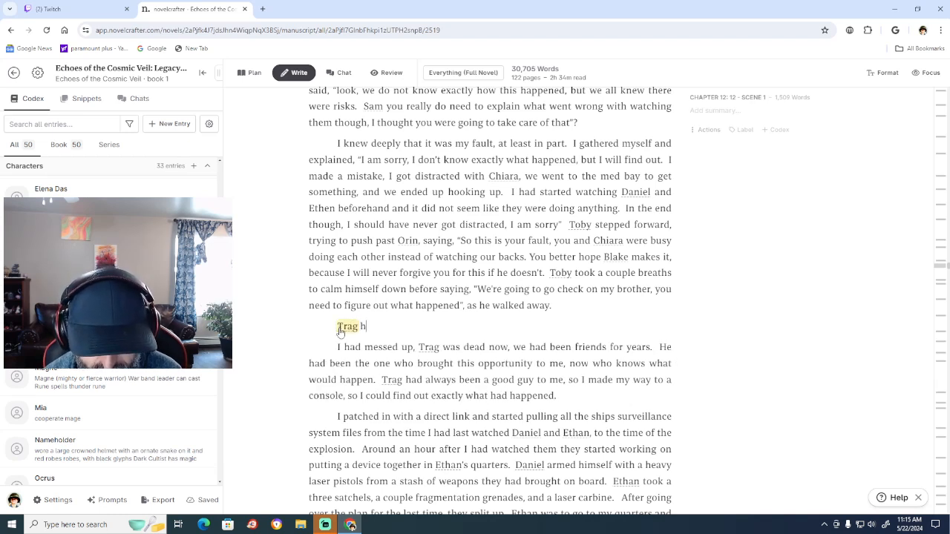
{"action": "type", "text": "ad been"}
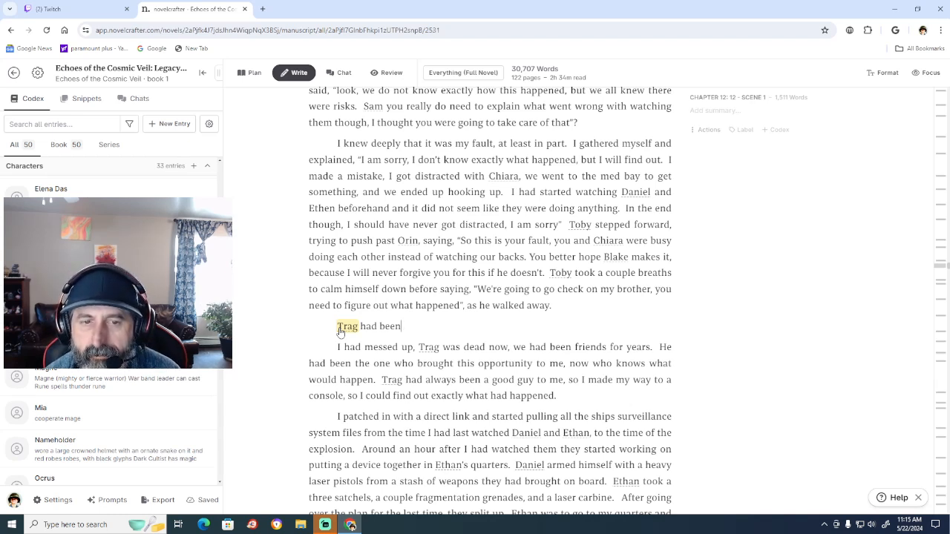
{"action": "type", "text": "the o"}
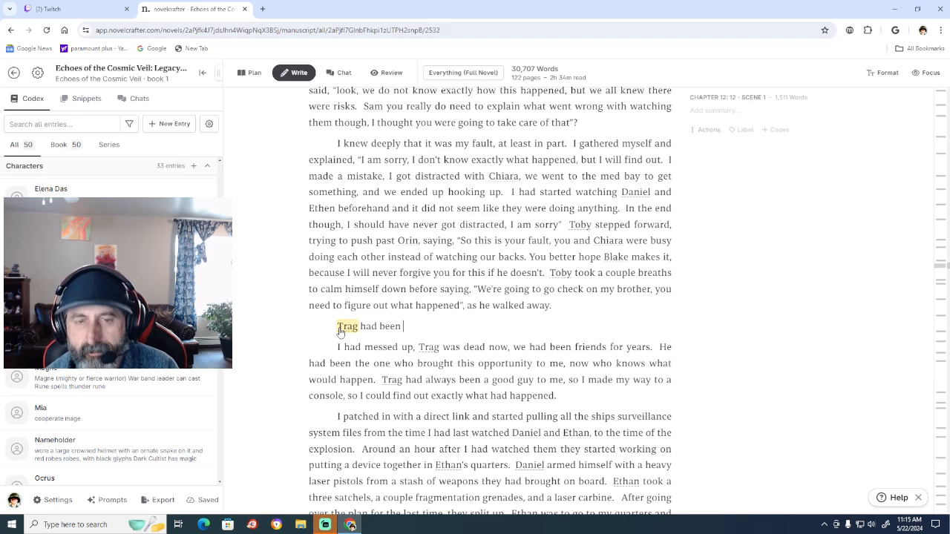
{"action": "type", "text": "ne "}
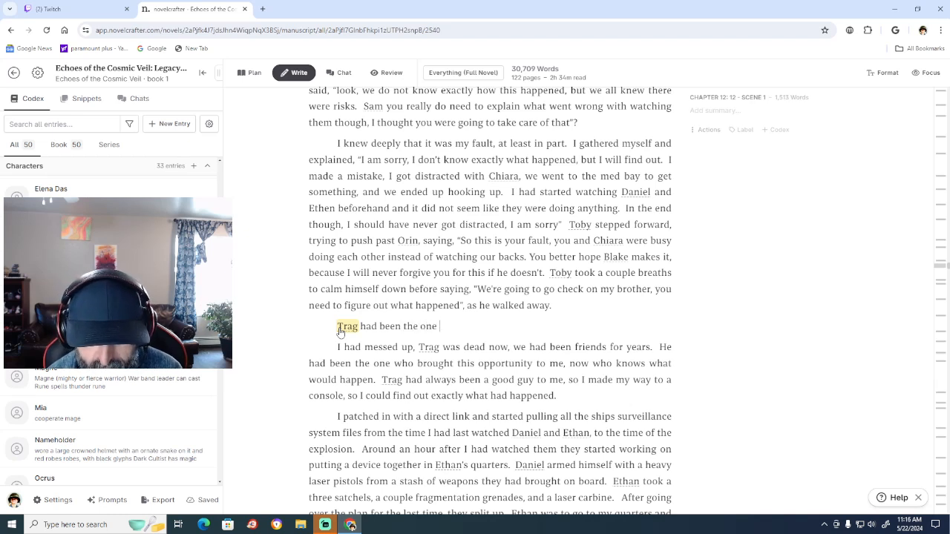
{"action": "type", "text": "who had"}
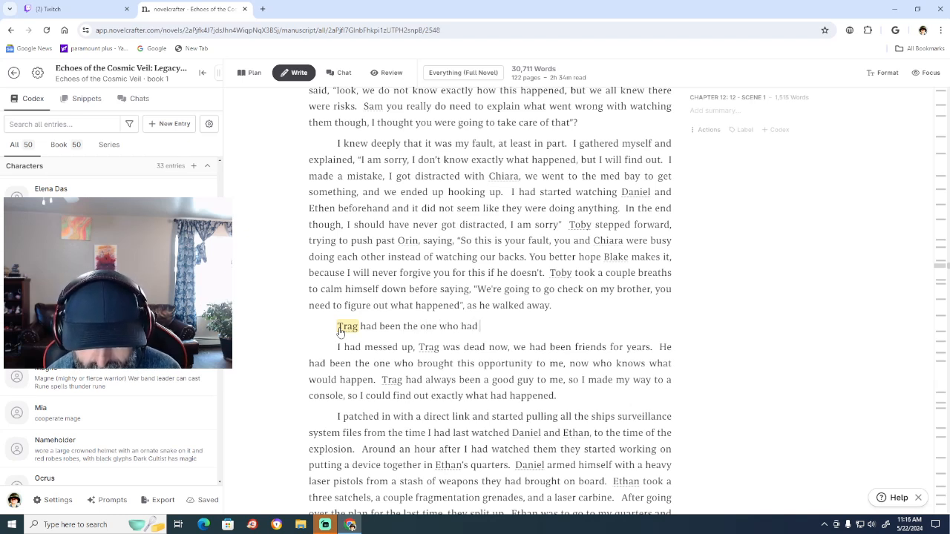
{"action": "type", "text": " brought us"}
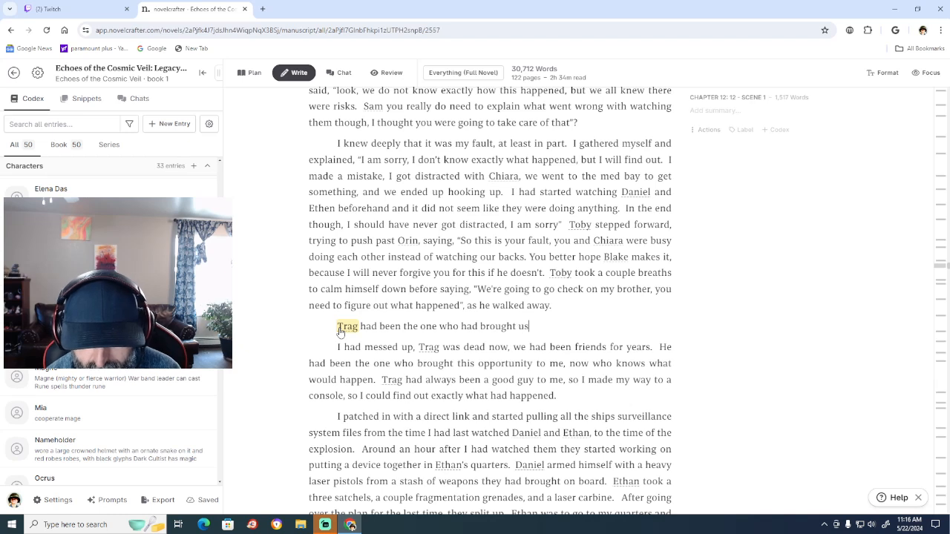
{"action": "type", "text": " this oppertunity"}
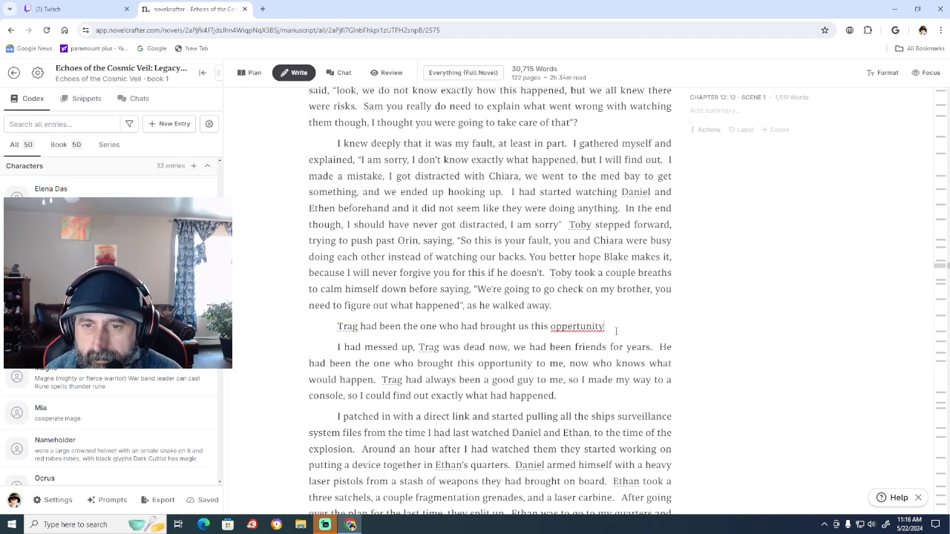
{"action": "right_click", "coordinate": [594, 326]}
{"action": "left_click", "coordinate": [656, 135]}
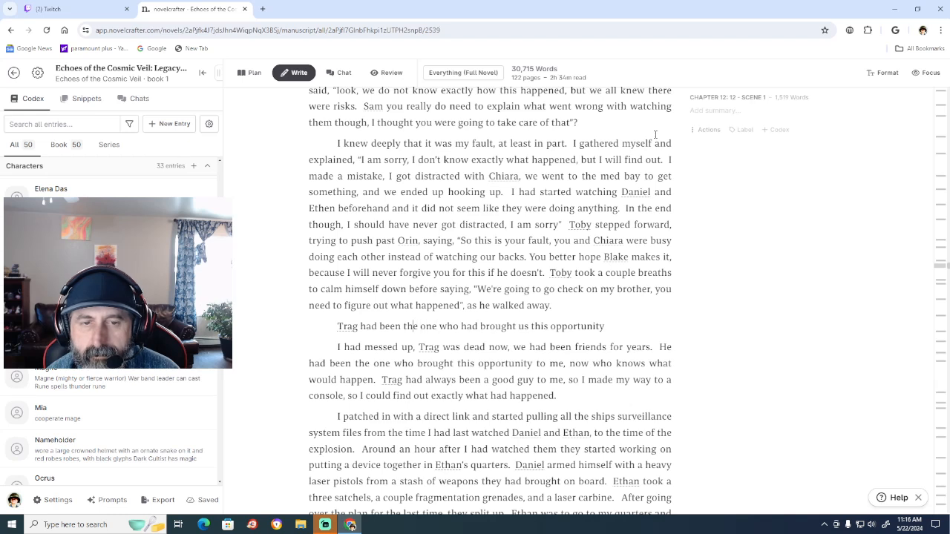
Insert "one of my best friends and" after "Trag had been" in the new paragraph.
{"action": "key", "text": "Left"}
{"action": "key", "text": "Left"}
{"action": "key", "text": "Left"}
{"action": "key", "text": "Left"}
{"action": "key", "text": "Left"}
{"action": "key", "text": "Left"}
{"action": "key", "text": "Left"}
{"action": "key", "text": "Right"}
{"action": "key", "text": "Right"}
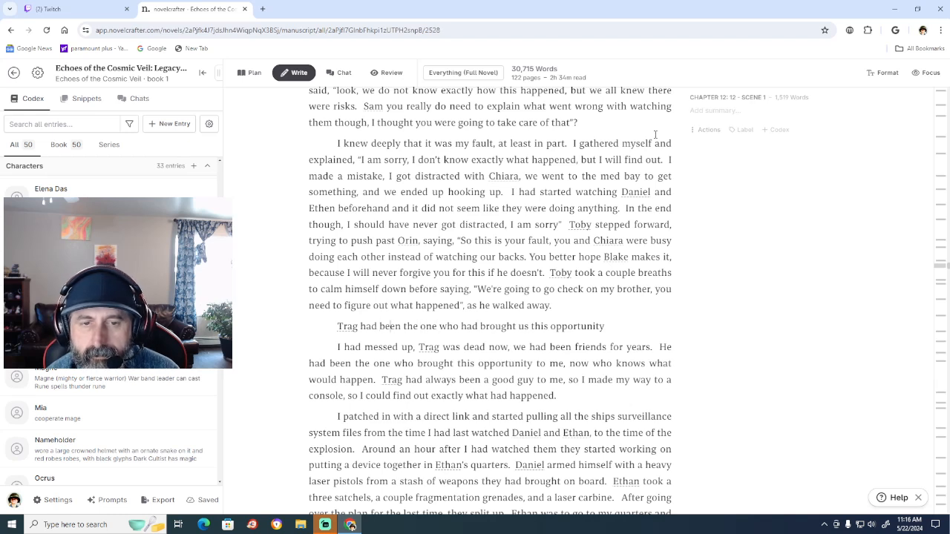
{"action": "key", "text": "Right"}
{"action": "key", "text": "Right"}
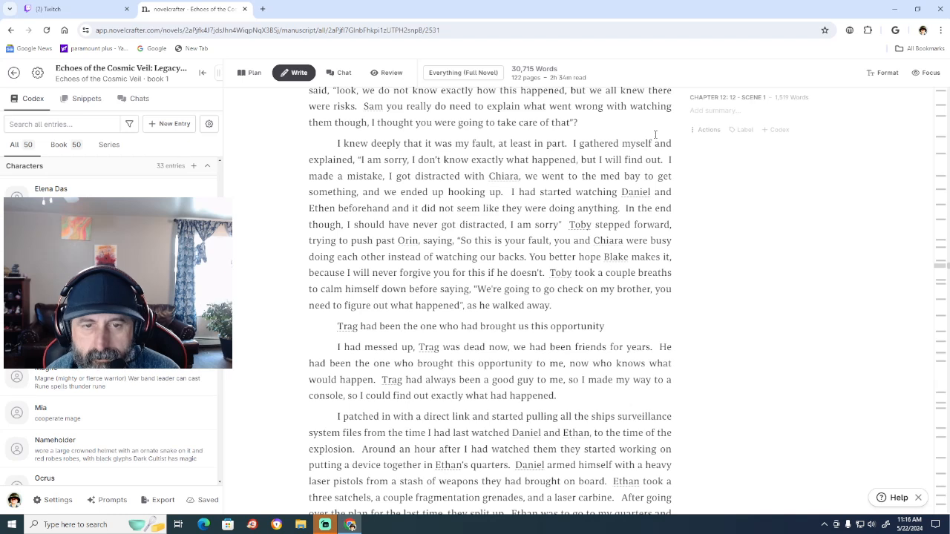
{"action": "type", "text": "on"}
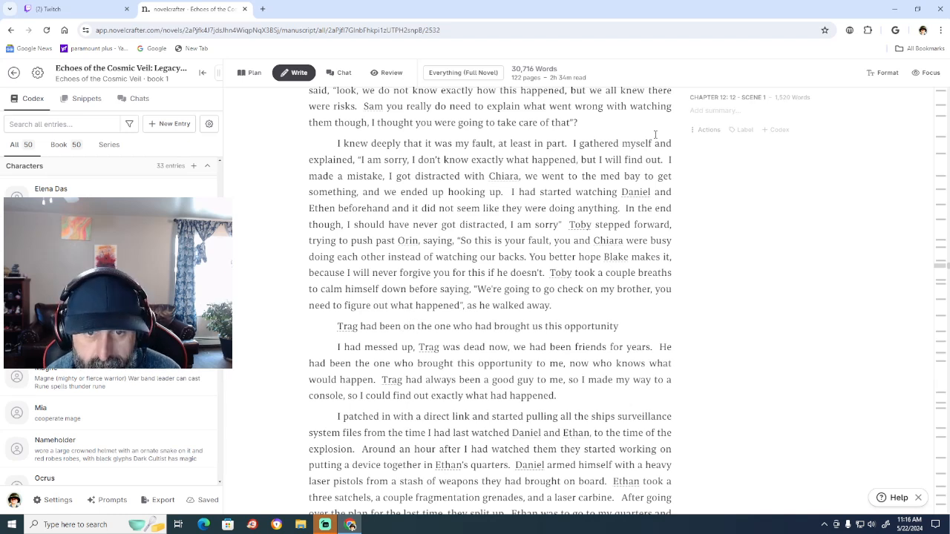
{"action": "type", "text": "e of"}
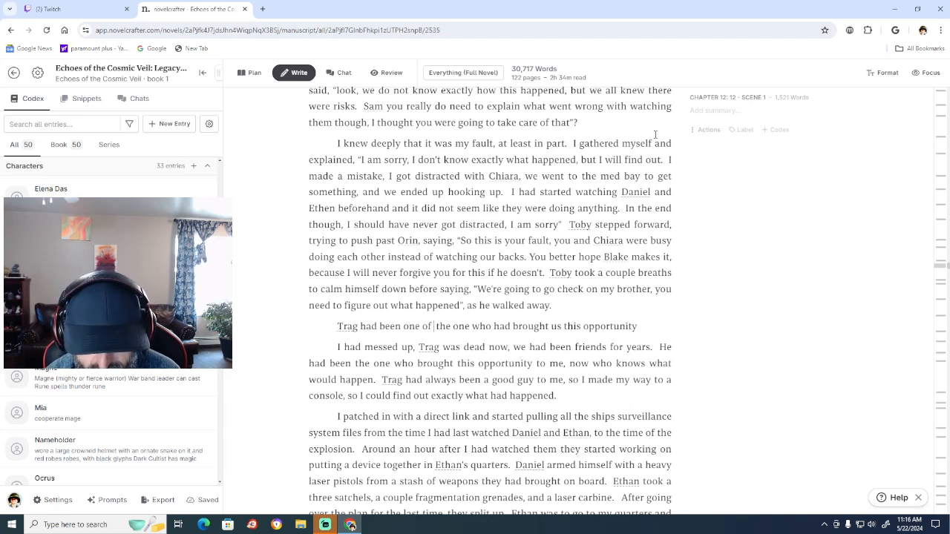
{"action": "type", "text": " my best f"}
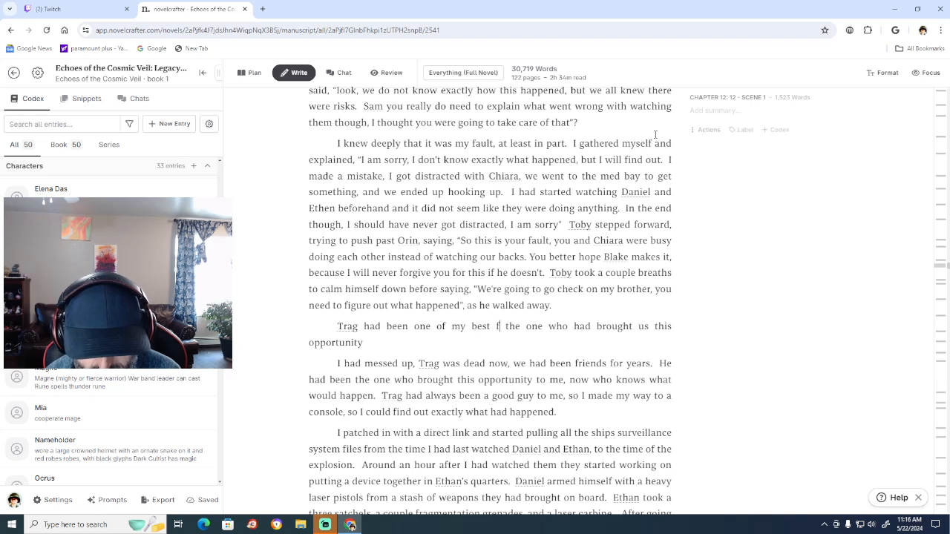
{"action": "type", "text": "riends"}
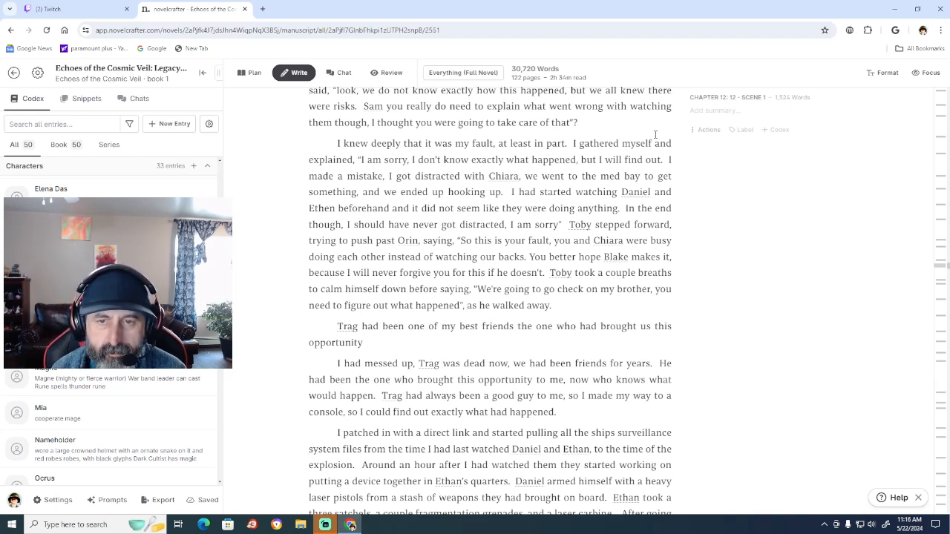
{"action": "type", "text": " and"}
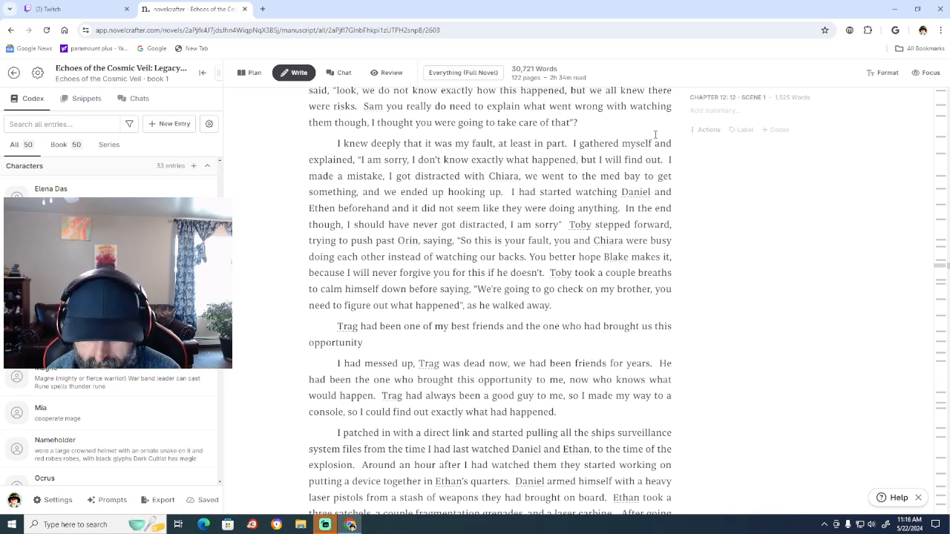
Finish the new sentence about Trag with ", now he was dead." after "opportunity".
{"action": "type", "text": ","}
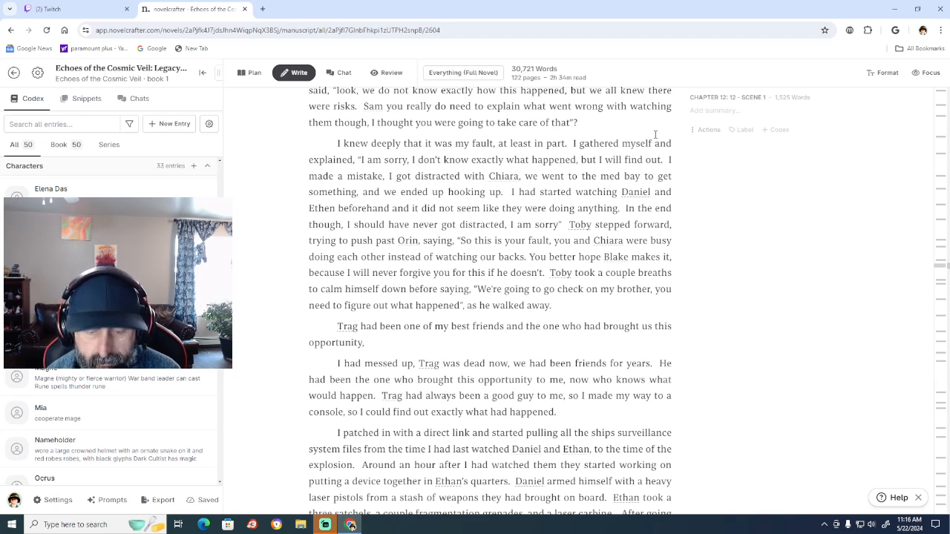
{"action": "type", "text": " now hw"}
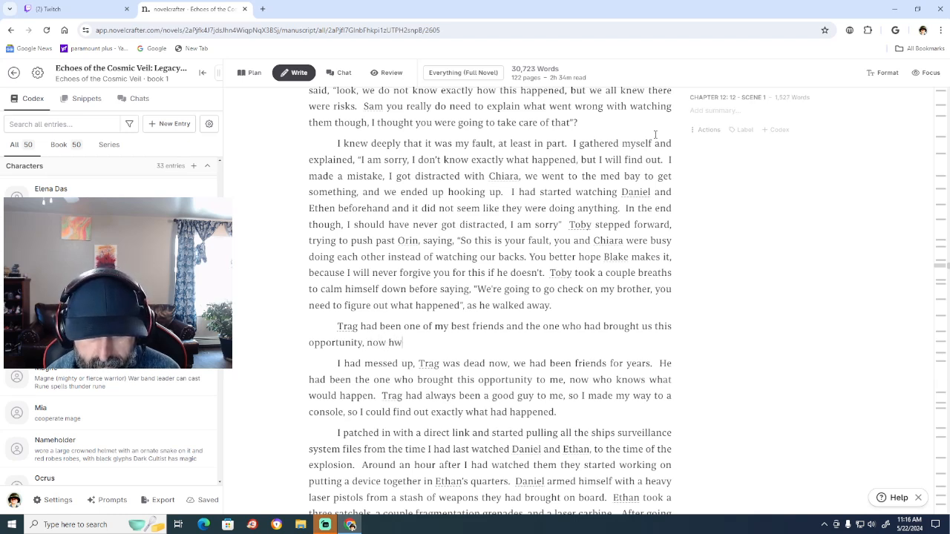
{"action": "type", "text": " was dea"}
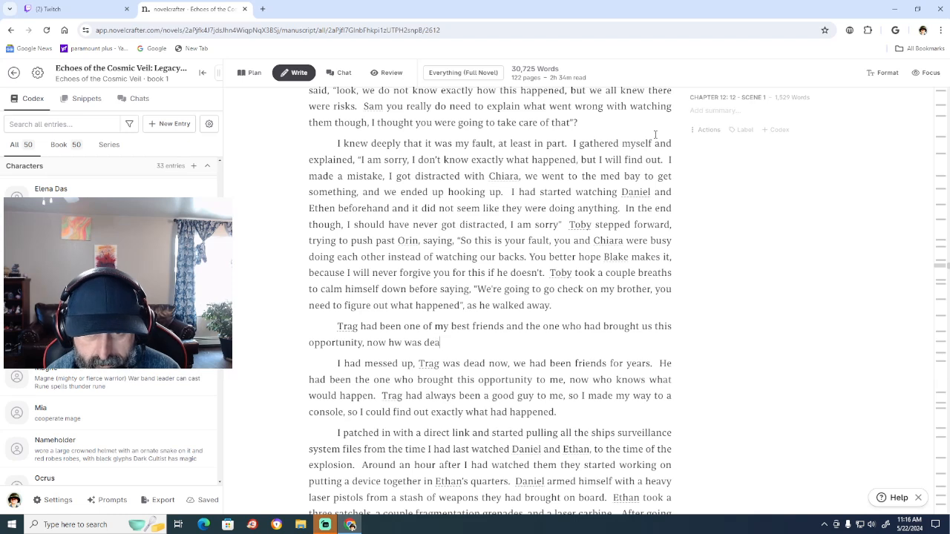
{"action": "type", "text": "d."}
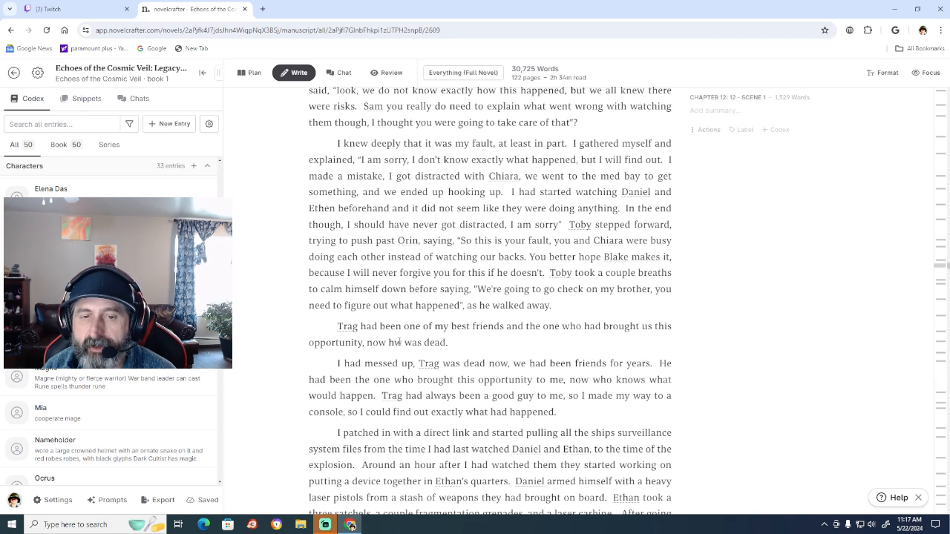
{"action": "key", "text": "BackSpace"}
{"action": "type", "text": "e"}
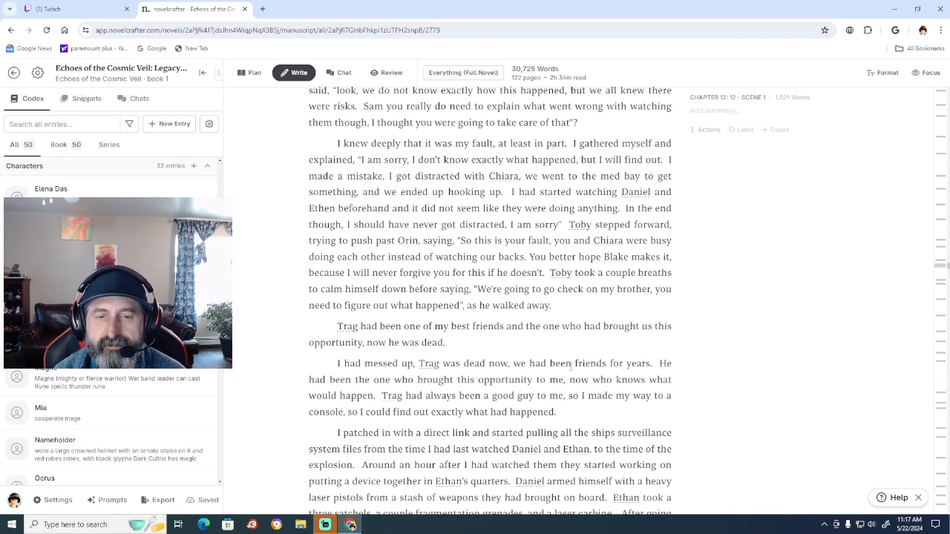
Delete the old text from "I had messed up" through "what would happen." and merge the remaining sentence into the new Trag paragraph.
{"action": "key", "text": "BackSpace"}
{"action": "key", "text": "BackSpace"}
{"action": "key", "text": "BackSpace"}
{"action": "key", "text": "BackSpace"}
{"action": "key", "text": "BackSpace"}
{"action": "key", "text": "BackSpace"}
{"action": "key", "text": "BackSpace"}
{"action": "key", "text": "BackSpace"}
{"action": "key", "text": "BackSpace"}
{"action": "key", "text": "BackSpace"}
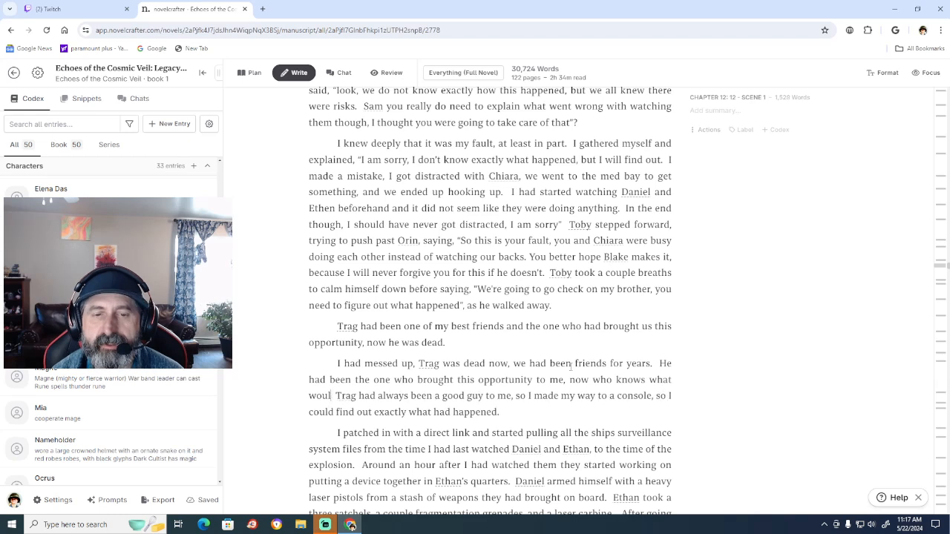
{"action": "key", "text": "BackSpace"}
{"action": "key", "text": "BackSpace"}
{"action": "key", "text": "BackSpace"}
{"action": "key", "text": "BackSpace"}
{"action": "key", "text": "BackSpace"}
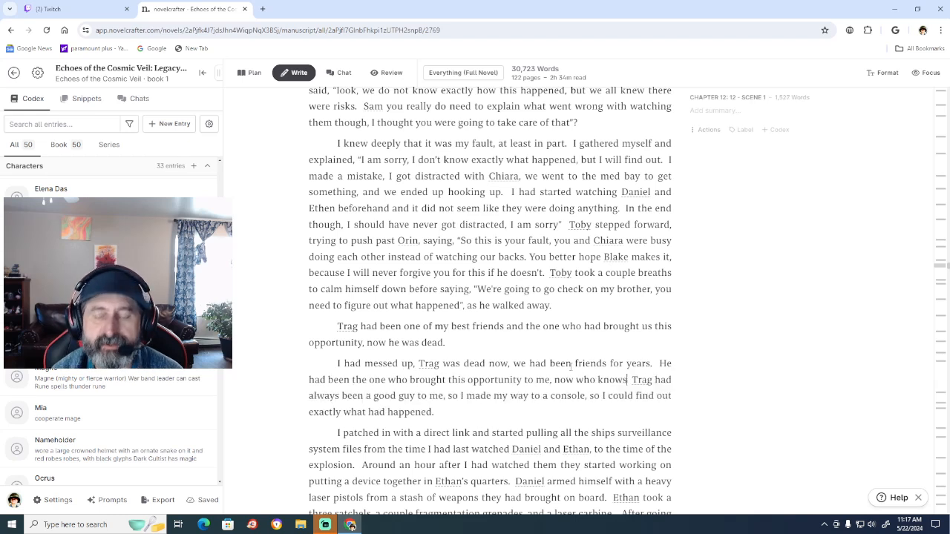
{"action": "key", "text": "BackSpace"}
{"action": "key", "text": "BackSpace"}
{"action": "key", "text": "BackSpace"}
{"action": "key", "text": "BackSpace"}
{"action": "key", "text": "BackSpace"}
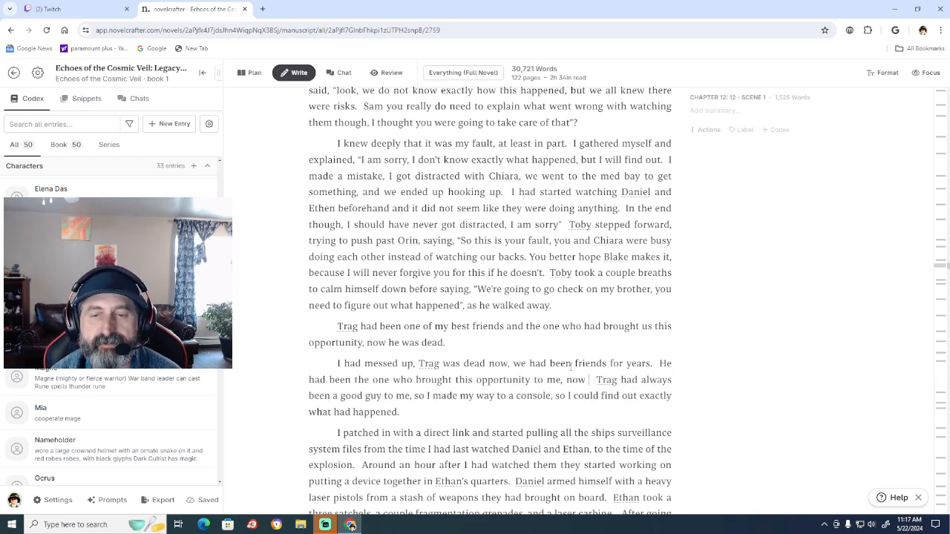
{"action": "key", "text": "BackSpace"}
{"action": "key", "text": "BackSpace"}
{"action": "key", "text": "BackSpace"}
{"action": "key", "text": "BackSpace"}
{"action": "key", "text": "BackSpace"}
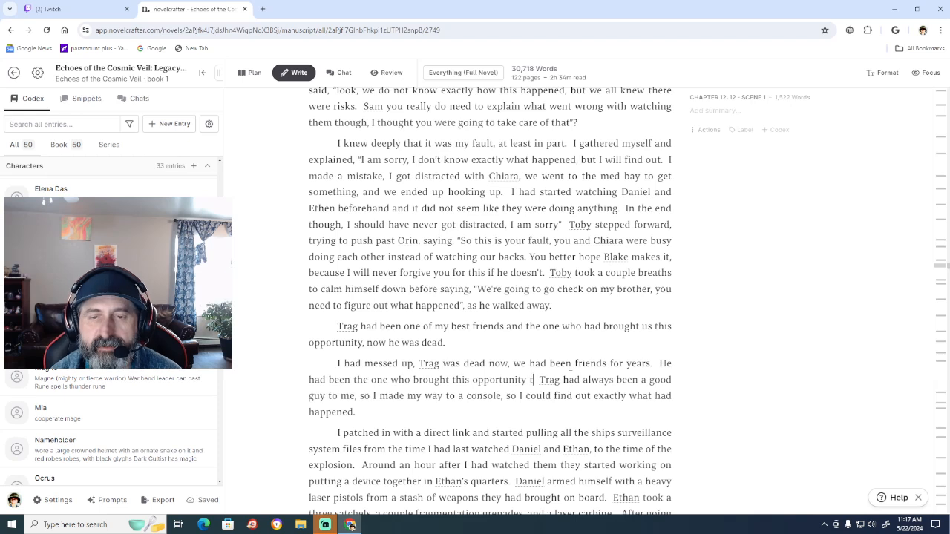
{"action": "key", "text": "BackSpace"}
{"action": "key", "text": "BackSpace"}
{"action": "key", "text": "BackSpace"}
{"action": "key", "text": "BackSpace"}
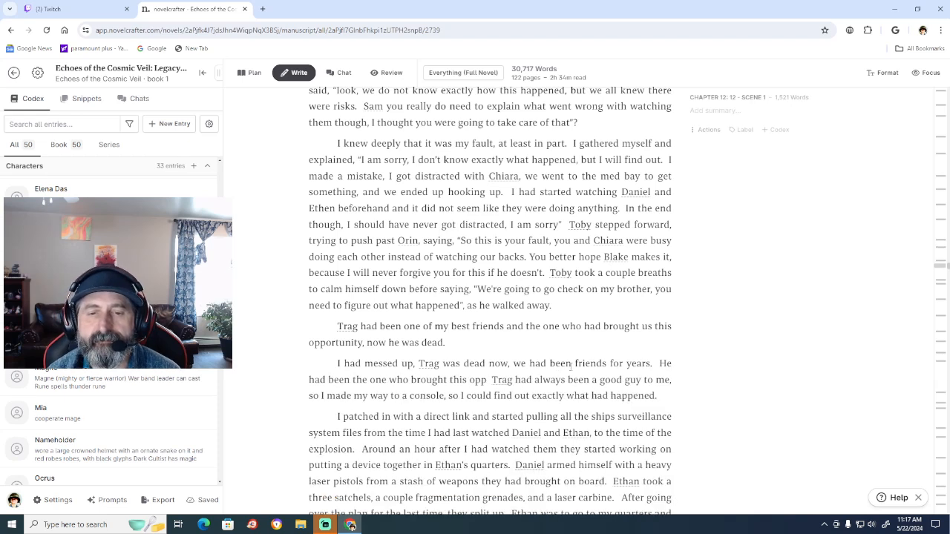
{"action": "key", "text": "BackSpace"}
{"action": "key", "text": "BackSpace"}
{"action": "key", "text": "BackSpace"}
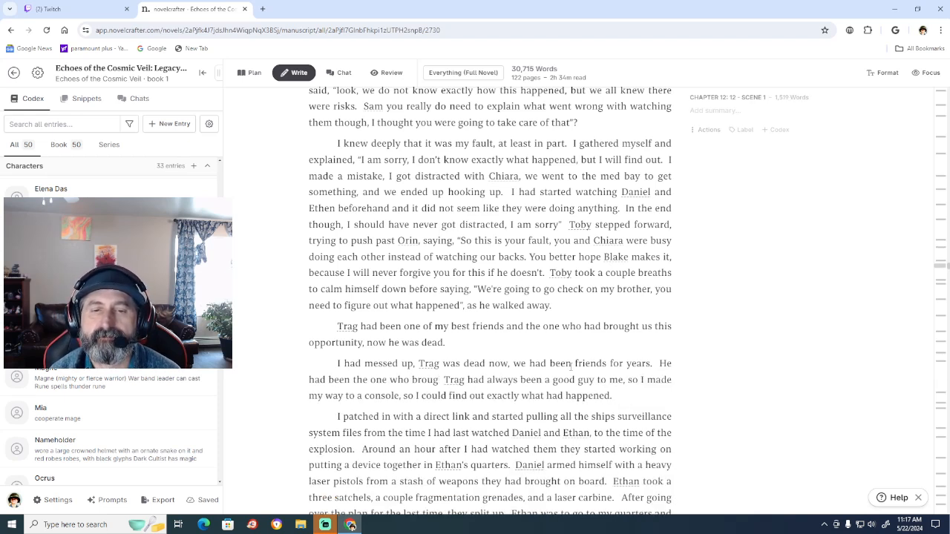
{"action": "key", "text": "BackSpace"}
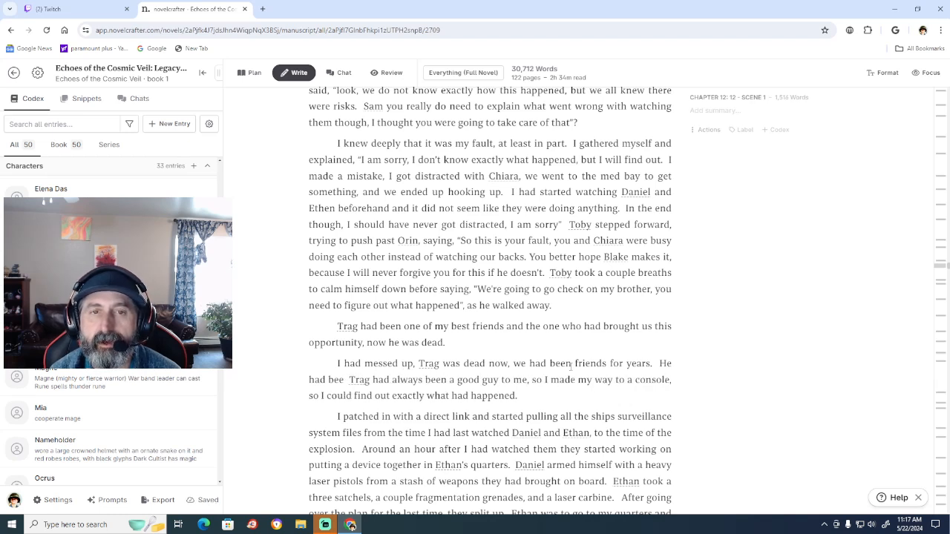
{"action": "key", "text": "BackSpace"}
{"action": "key", "text": "BackSpace"}
{"action": "key", "text": "BackSpace"}
{"action": "key", "text": "BackSpace"}
{"action": "key", "text": "BackSpace"}
{"action": "key", "text": "BackSpace"}
{"action": "key", "text": "BackSpace"}
{"action": "key", "text": "BackSpace"}
{"action": "key", "text": "BackSpace"}
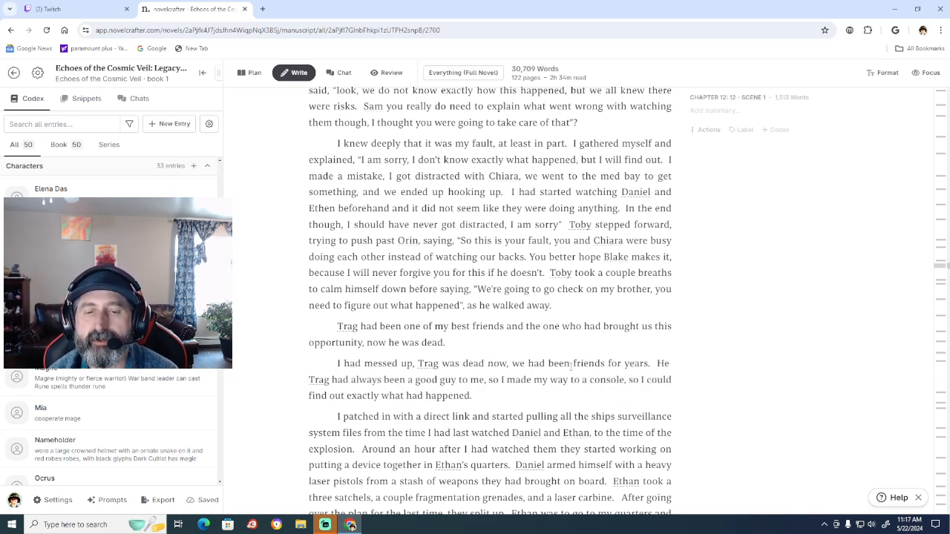
{"action": "key", "text": "BackSpace"}
{"action": "key", "text": "BackSpace"}
{"action": "key", "text": "BackSpace"}
{"action": "key", "text": "BackSpace"}
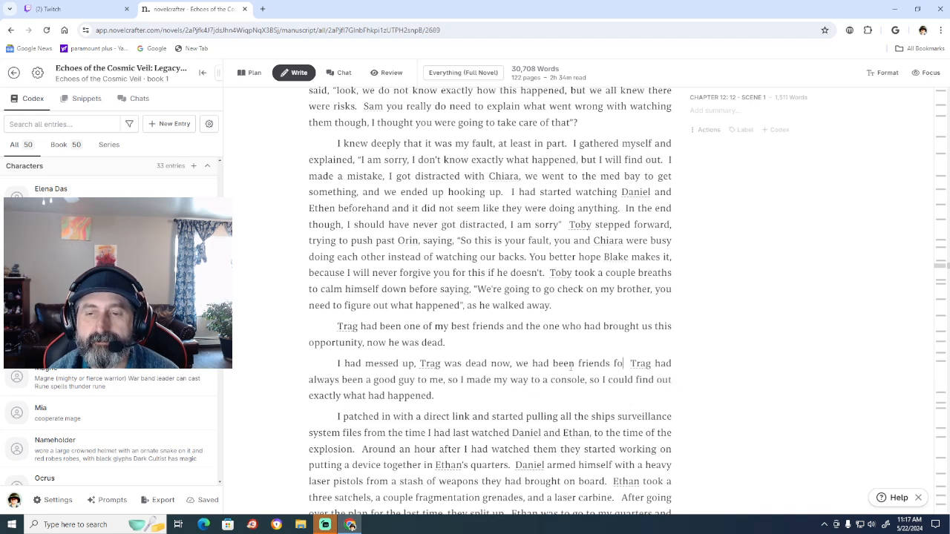
{"action": "key", "text": "BackSpace"}
{"action": "key", "text": "BackSpace"}
{"action": "key", "text": "BackSpace"}
{"action": "key", "text": "BackSpace"}
{"action": "key", "text": "BackSpace"}
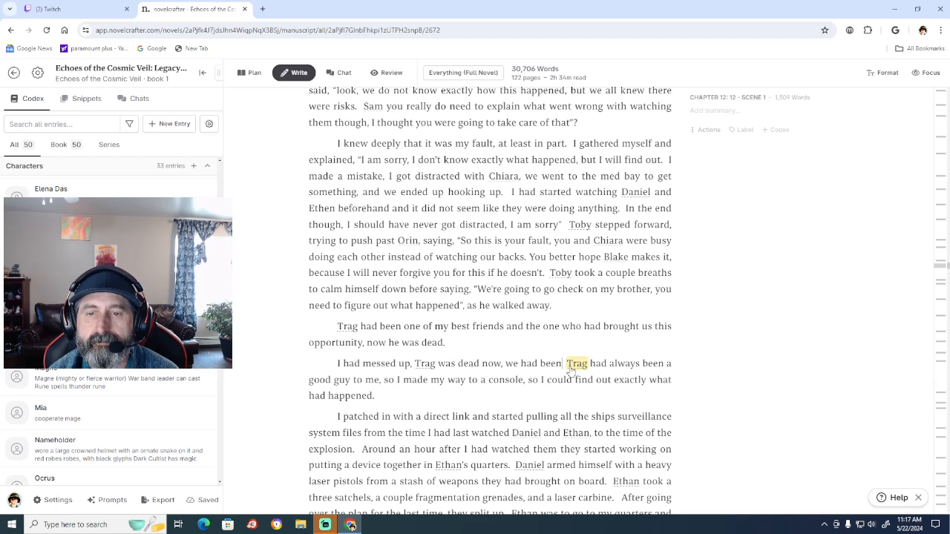
{"action": "key", "text": "BackSpace"}
{"action": "key", "text": "BackSpace"}
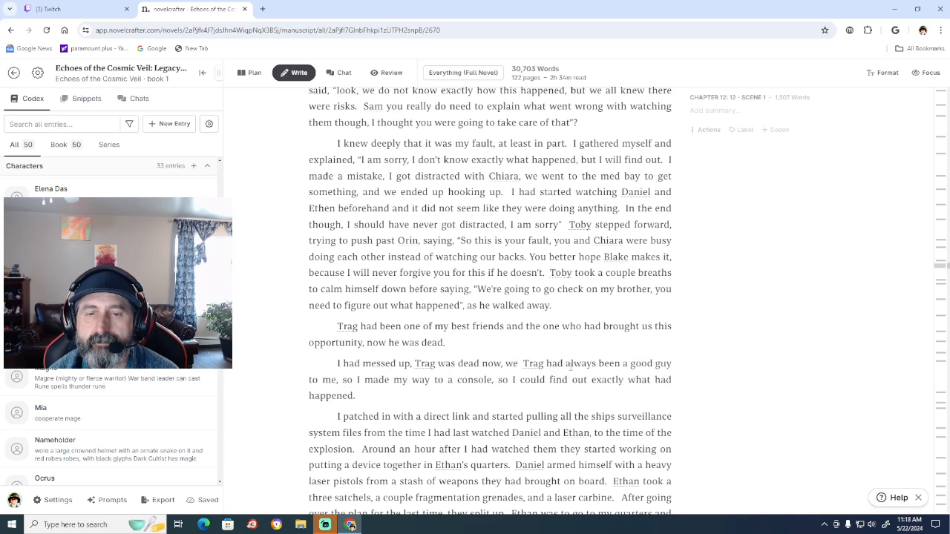
{"action": "key", "text": "BackSpace"}
{"action": "key", "text": "BackSpace"}
{"action": "key", "text": "BackSpace"}
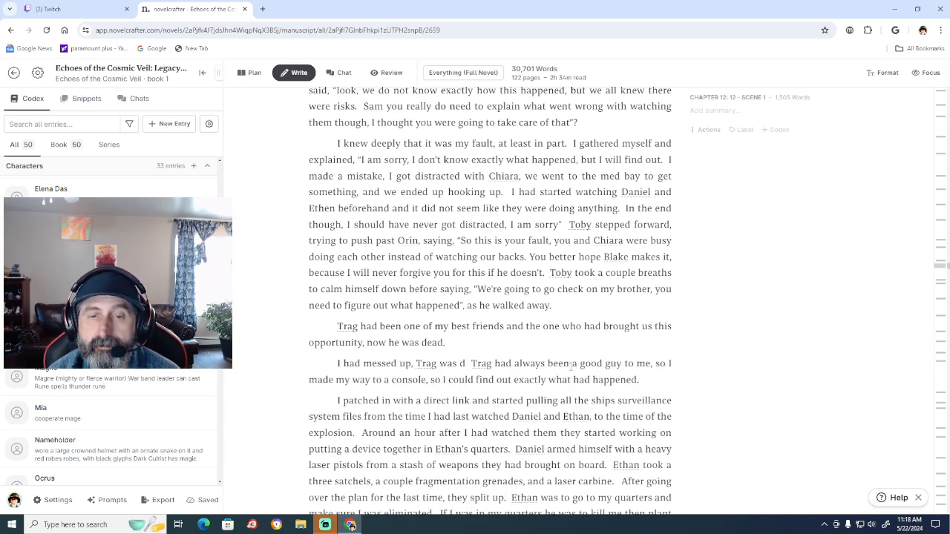
{"action": "key", "text": "BackSpace"}
{"action": "key", "text": "BackSpace"}
{"action": "key", "text": "BackSpace"}
{"action": "key", "text": "BackSpace"}
{"action": "key", "text": "BackSpace"}
{"action": "key", "text": "BackSpace"}
{"action": "key", "text": "BackSpace"}
{"action": "key", "text": "BackSpace"}
{"action": "key", "text": "BackSpace"}
{"action": "key", "text": "BackSpace"}
{"action": "key", "text": "BackSpace"}
{"action": "key", "text": "BackSpace"}
{"action": "key", "text": "BackSpace"}
{"action": "key", "text": "BackSpace"}
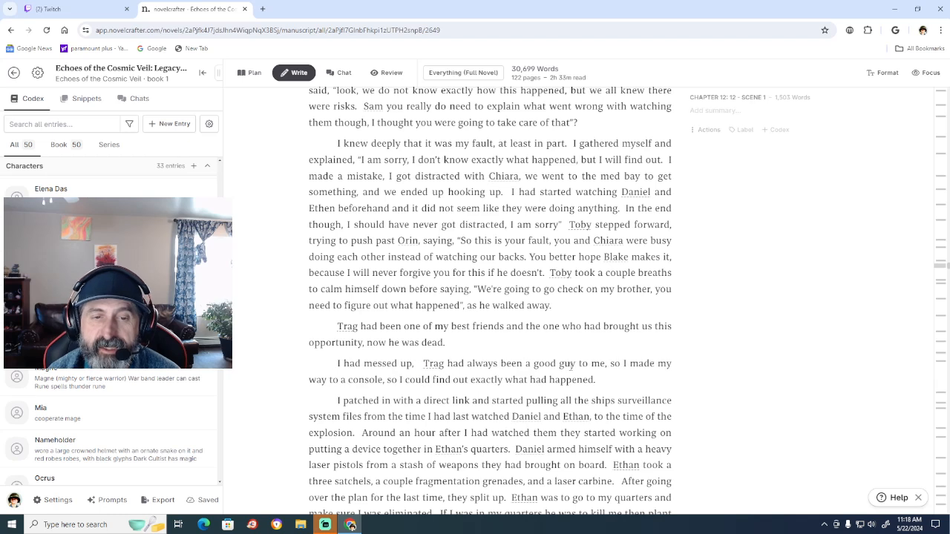
{"action": "key", "text": "BackSpace"}
{"action": "key", "text": "BackSpace"}
{"action": "key", "text": "BackSpace"}
{"action": "key", "text": "BackSpace"}
{"action": "key", "text": "BackSpace"}
{"action": "key", "text": "BackSpace"}
{"action": "key", "text": "BackSpace"}
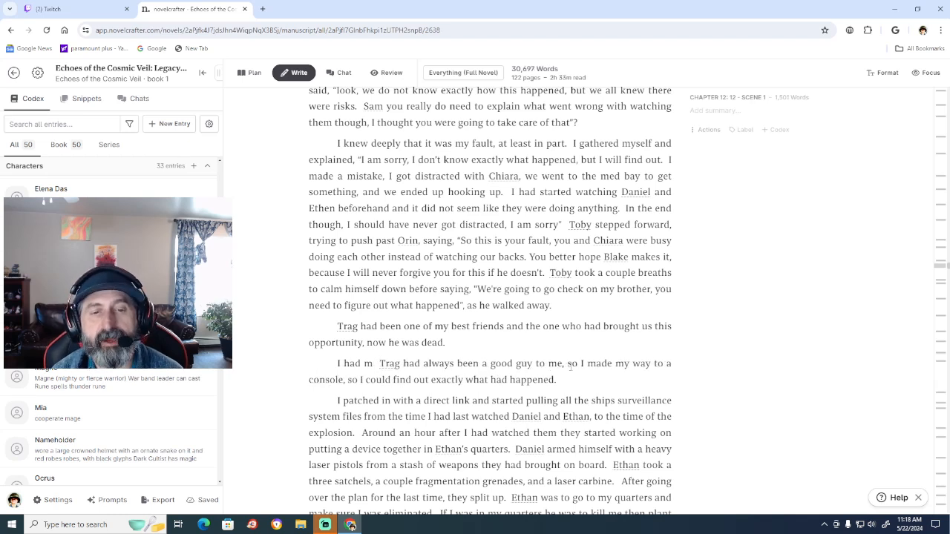
{"action": "key", "text": "BackSpace"}
{"action": "key", "text": "BackSpace"}
{"action": "key", "text": "BackSpace"}
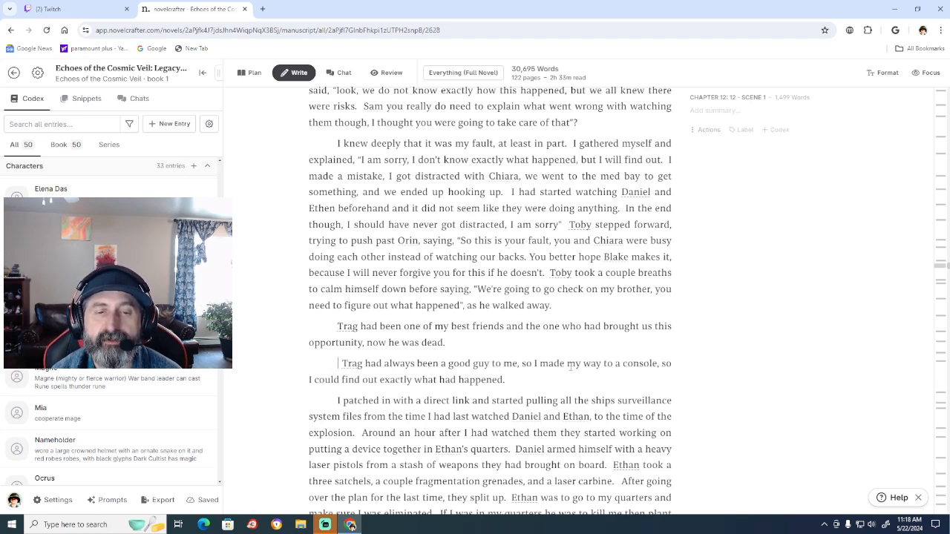
{"action": "key", "text": "BackSpace"}
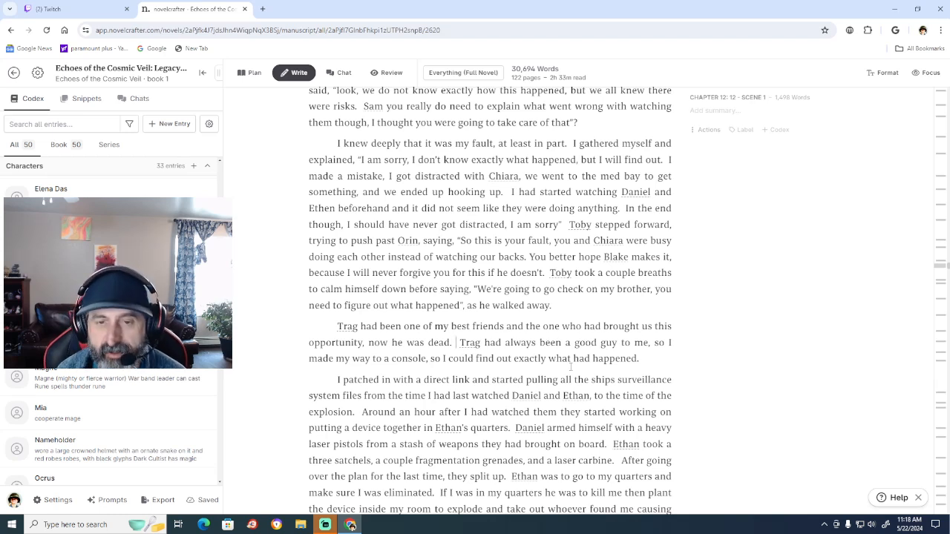
{"action": "key", "text": "Left"}
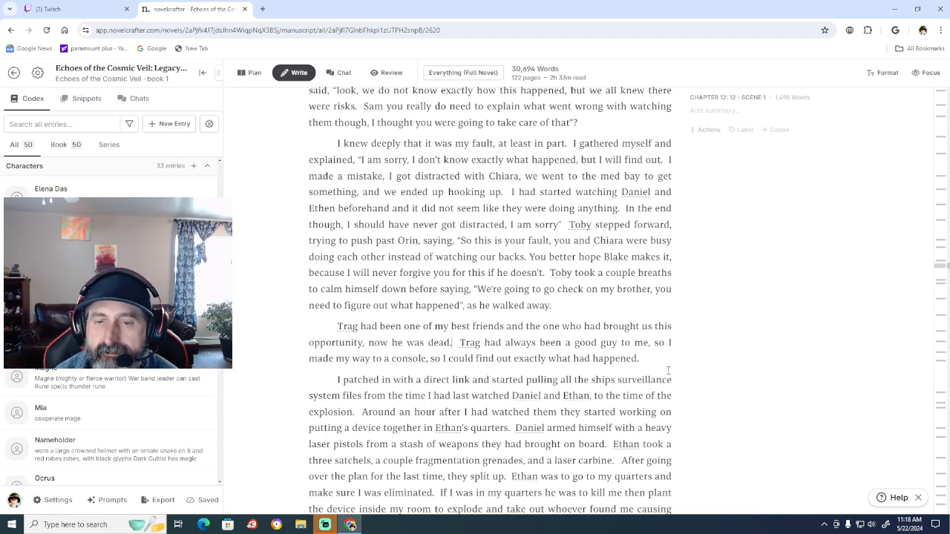
Replace "and the one" after "my best friends" with ", along with being the person" in the Trag paragraph.
{"action": "left_click", "coordinate": [556, 328]}
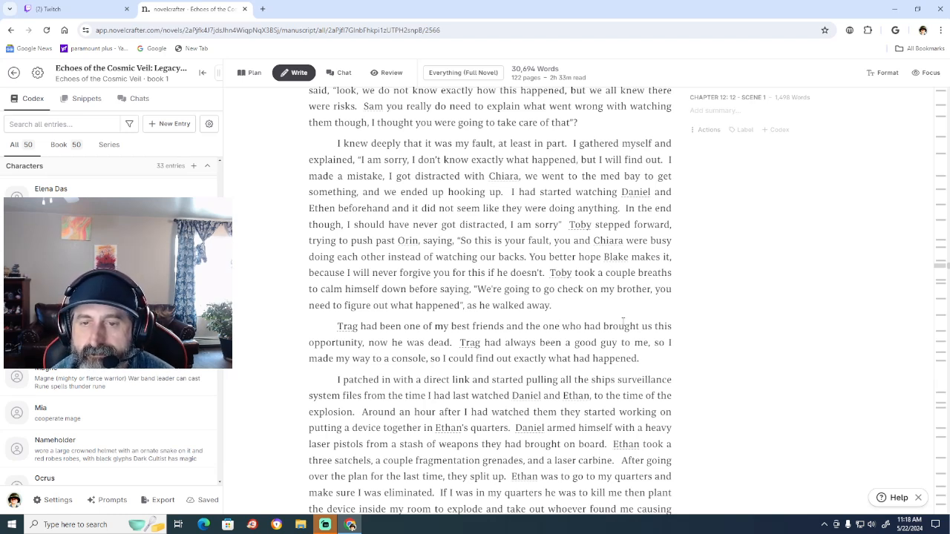
{"action": "key", "text": "BackSpace"}
{"action": "key", "text": "BackSpace"}
{"action": "key", "text": "BackSpace"}
{"action": "key", "text": "BackSpace"}
{"action": "key", "text": "BackSpace"}
{"action": "key", "text": "BackSpace"}
{"action": "key", "text": "BackSpace"}
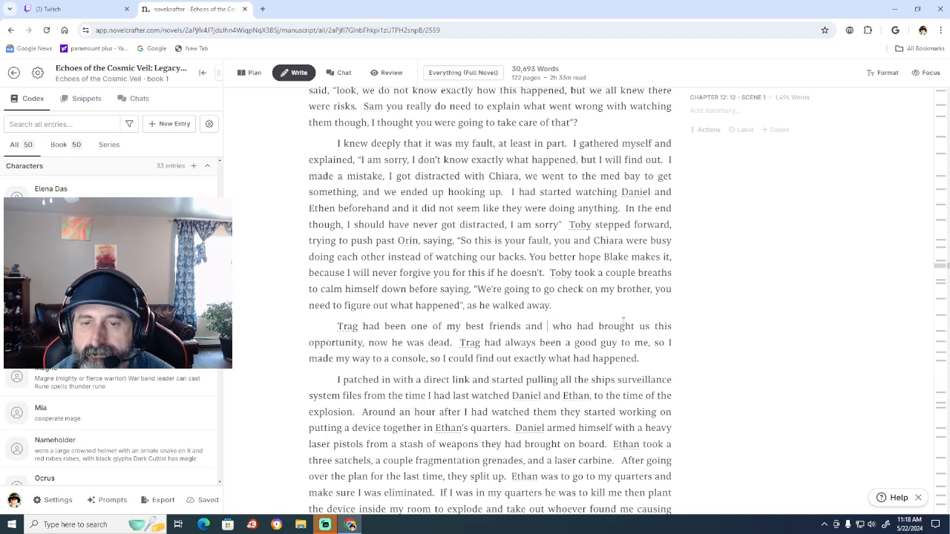
{"action": "key", "text": "BackSpace"}
{"action": "key", "text": "BackSpace"}
{"action": "key", "text": "BackSpace"}
{"action": "key", "text": "BackSpace"}
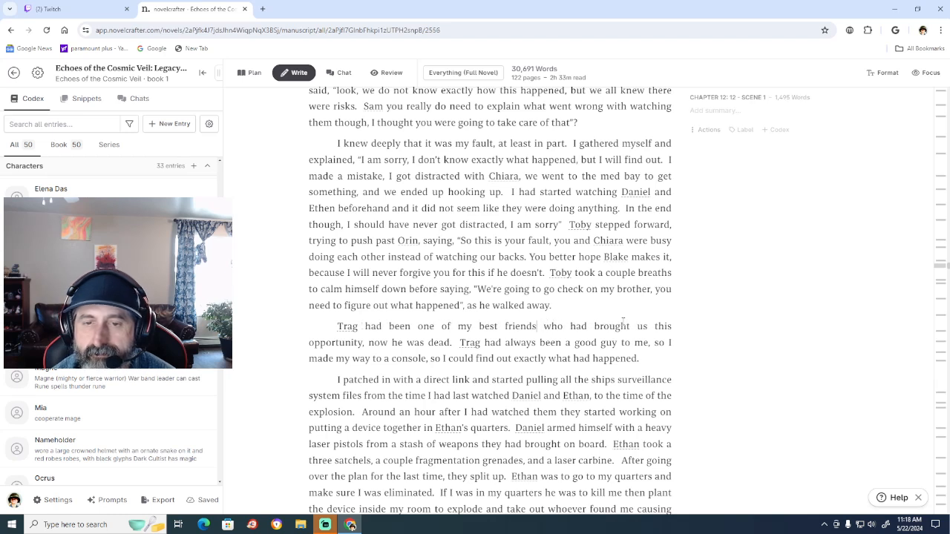
{"action": "type", "text": ", along w"}
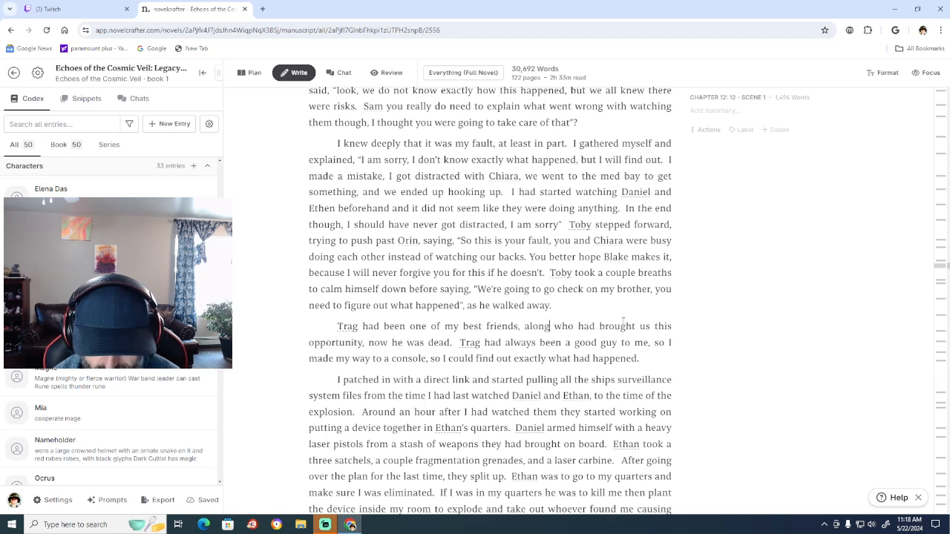
{"action": "type", "text": "ith being"}
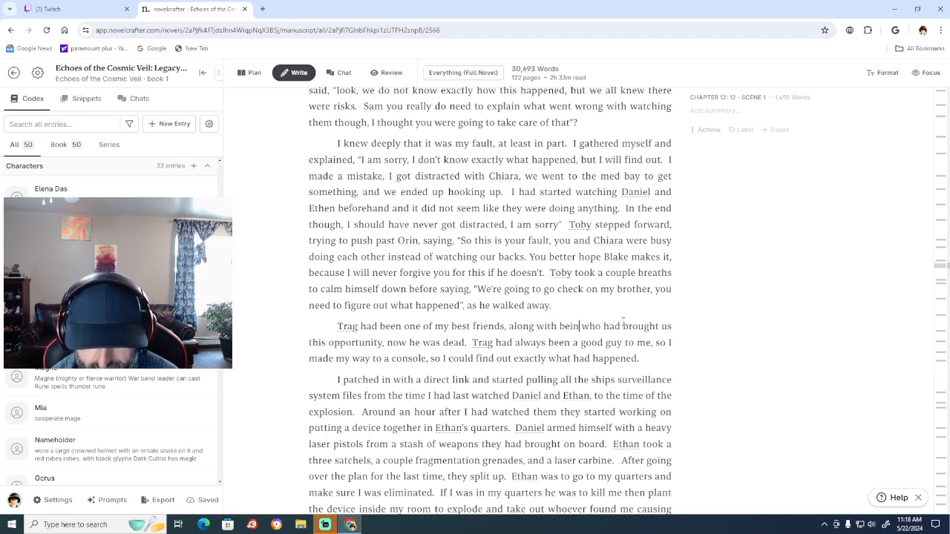
{"action": "type", "text": " the per"}
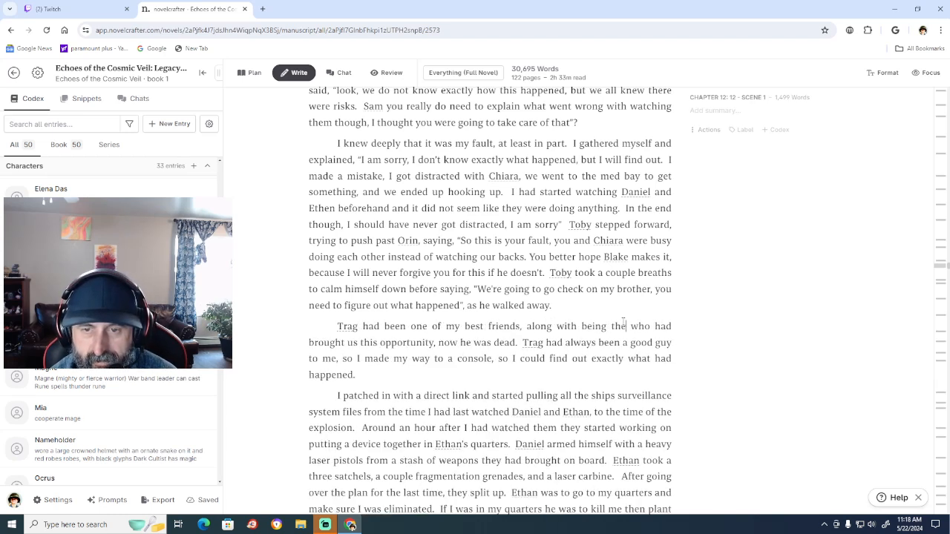
{"action": "type", "text": "son"}
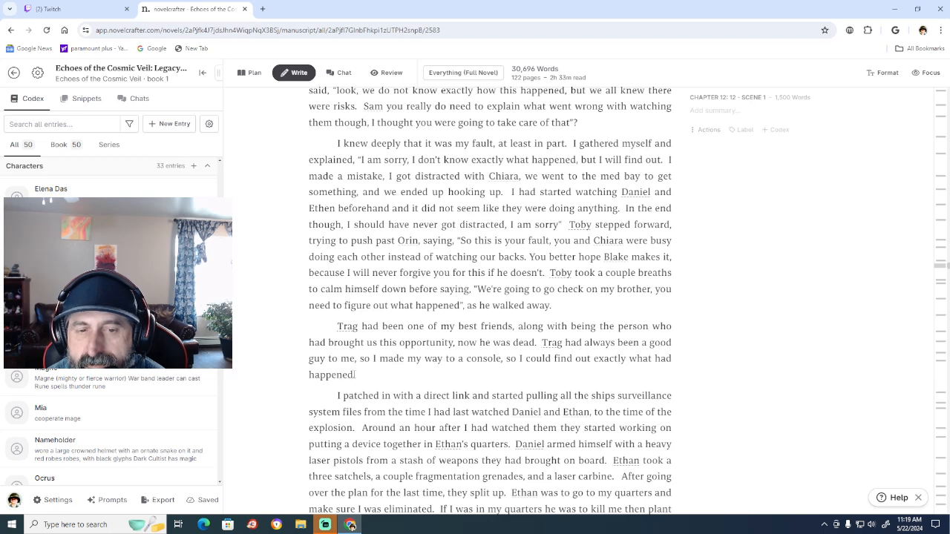
Delete the end of the Trag paragraph after "a good guy to me", from ", so I made my way" through "what had happened.".
{"action": "key", "text": "BackSpace"}
{"action": "key", "text": "BackSpace"}
{"action": "key", "text": "BackSpace"}
{"action": "key", "text": "BackSpace"}
{"action": "key", "text": "BackSpace"}
{"action": "key", "text": "BackSpace"}
{"action": "key", "text": "BackSpace"}
{"action": "key", "text": "BackSpace"}
{"action": "key", "text": "BackSpace"}
{"action": "key", "text": "BackSpace"}
{"action": "key", "text": "BackSpace"}
{"action": "key", "text": "BackSpace"}
{"action": "key", "text": "BackSpace"}
{"action": "key", "text": "BackSpace"}
{"action": "key", "text": "BackSpace"}
{"action": "key", "text": "BackSpace"}
{"action": "key", "text": "BackSpace"}
{"action": "key", "text": "BackSpace"}
{"action": "key", "text": "BackSpace"}
{"action": "key", "text": "BackSpace"}
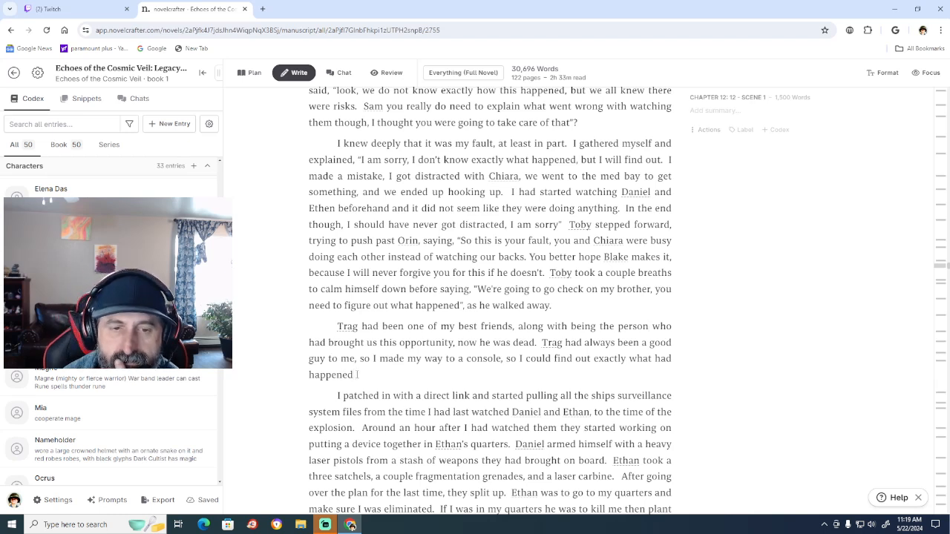
{"action": "key", "text": "BackSpace"}
{"action": "key", "text": "BackSpace"}
{"action": "key", "text": "BackSpace"}
{"action": "key", "text": "BackSpace"}
{"action": "key", "text": "BackSpace"}
{"action": "key", "text": "BackSpace"}
{"action": "key", "text": "BackSpace"}
{"action": "key", "text": "BackSpace"}
{"action": "key", "text": "BackSpace"}
{"action": "key", "text": "BackSpace"}
{"action": "key", "text": "BackSpace"}
{"action": "key", "text": "BackSpace"}
{"action": "key", "text": "BackSpace"}
{"action": "key", "text": "BackSpace"}
{"action": "key", "text": "BackSpace"}
{"action": "key", "text": "BackSpace"}
{"action": "key", "text": "BackSpace"}
{"action": "key", "text": "BackSpace"}
{"action": "key", "text": "BackSpace"}
{"action": "key", "text": "BackSpace"}
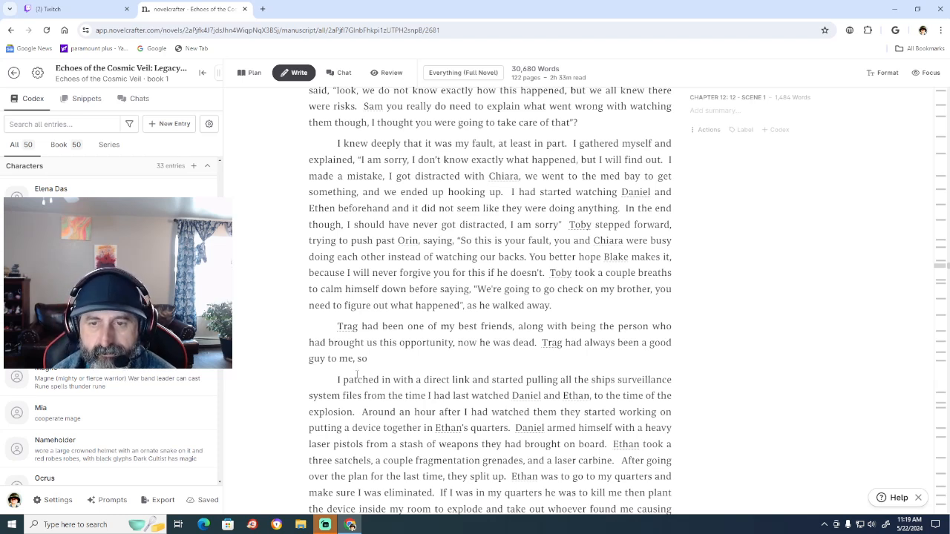
{"action": "key", "text": "BackSpace"}
{"action": "key", "text": "BackSpace"}
{"action": "key", "text": "BackSpace"}
{"action": "key", "text": "BackSpace"}
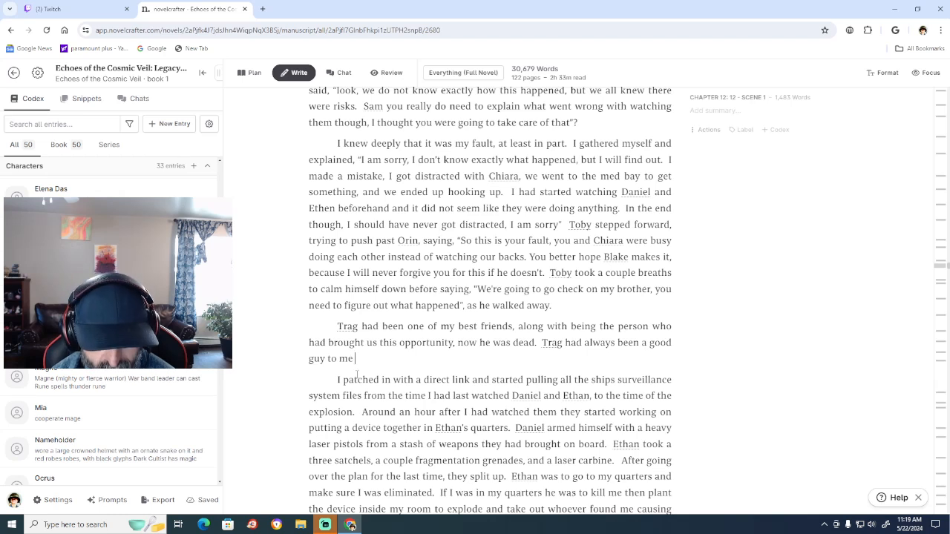
Continue the Trag paragraph after "a good guy to me" with "and Blake was seriously injured,".
{"action": "type", "text": "and Bla"}
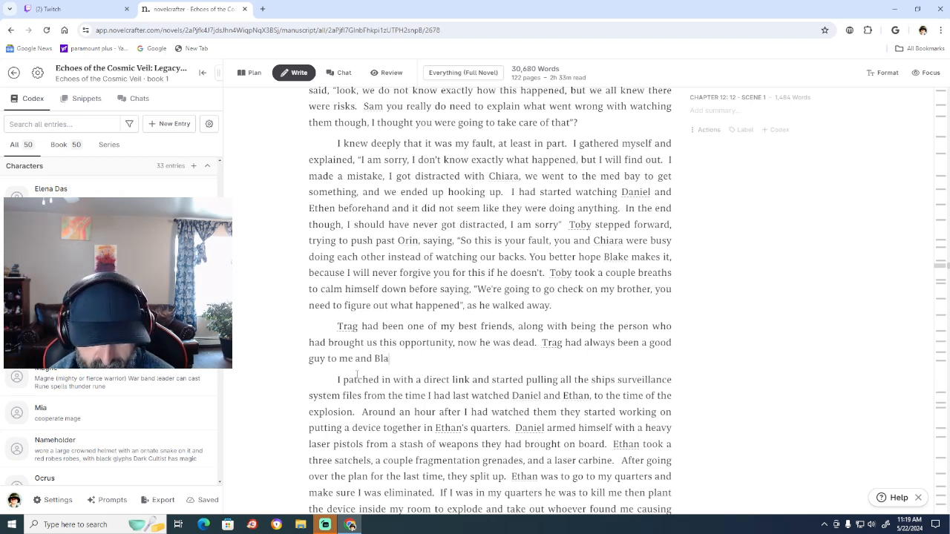
{"action": "type", "text": "ke"}
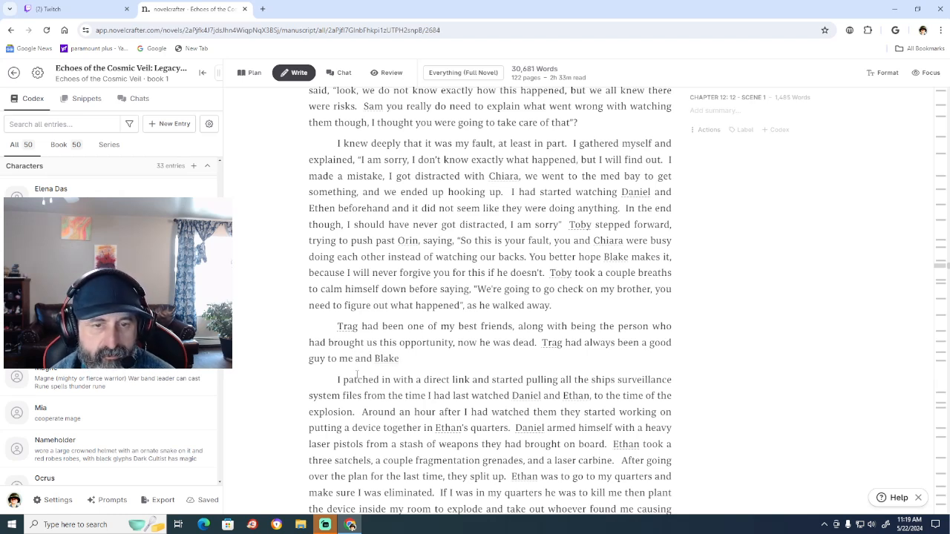
{"action": "type", "text": " was "}
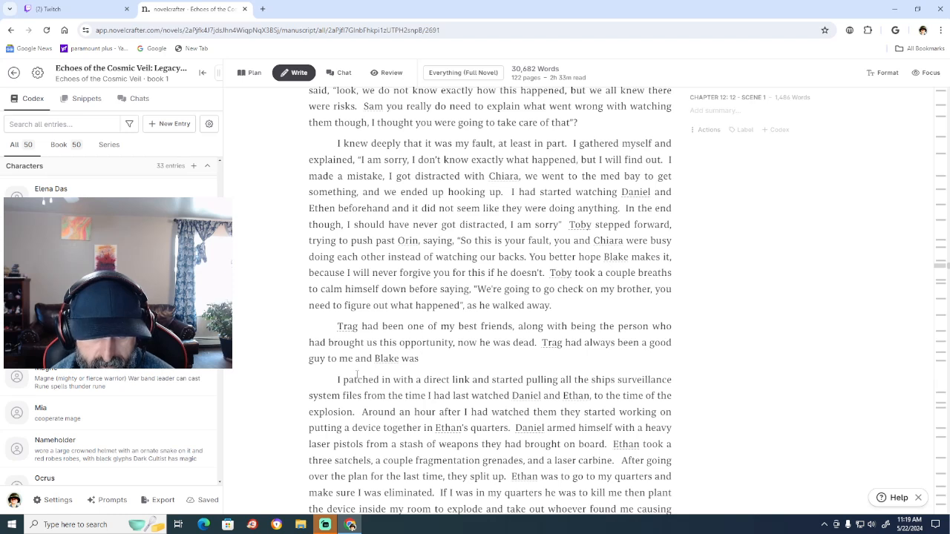
{"action": "type", "text": "ser"}
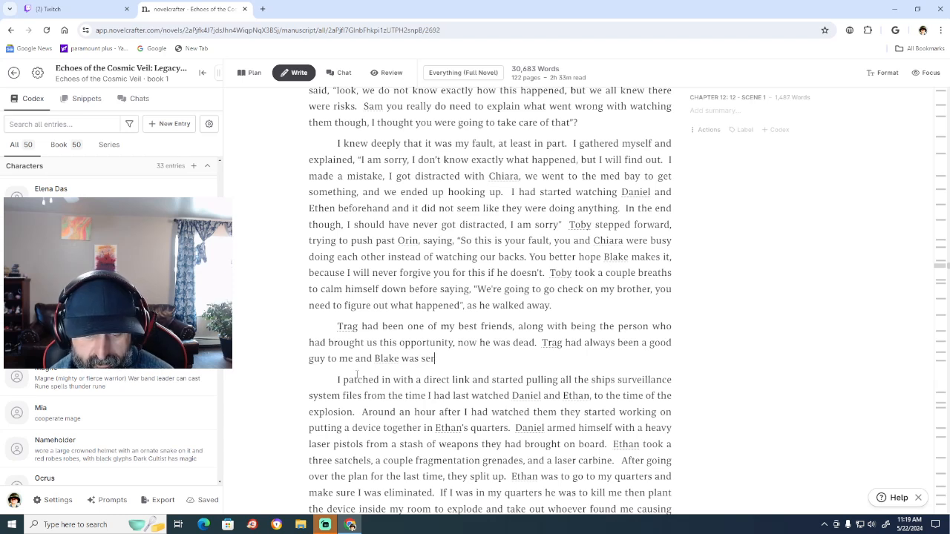
{"action": "type", "text": "iously in"}
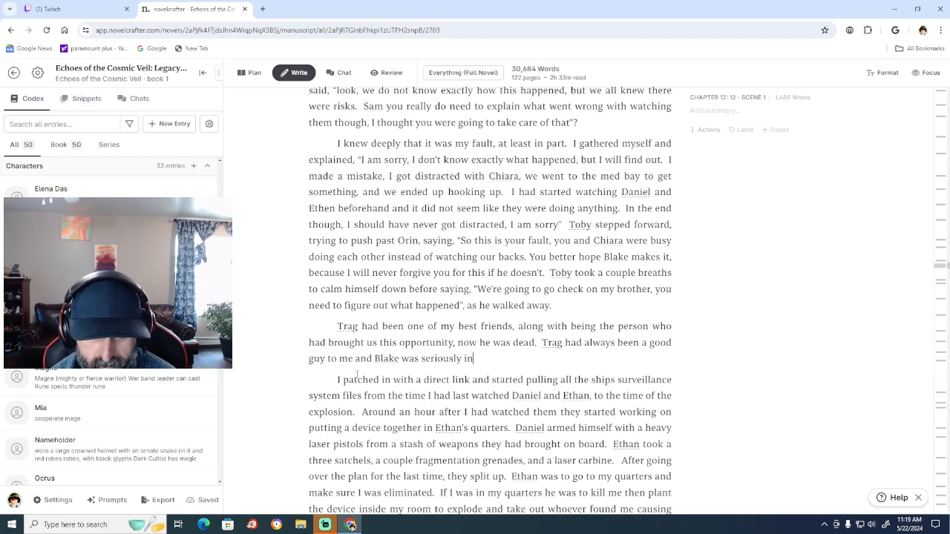
{"action": "type", "text": "jured"}
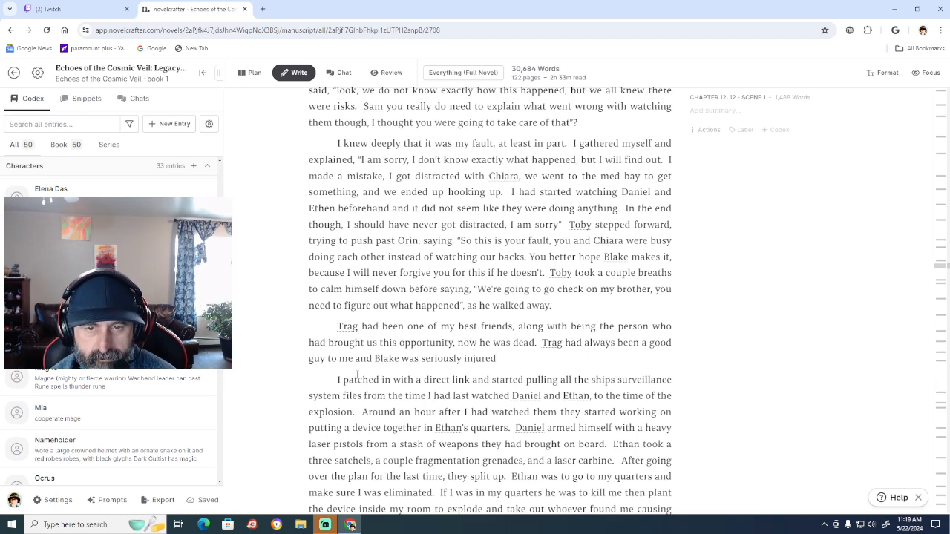
{"action": "type", "text": ","}
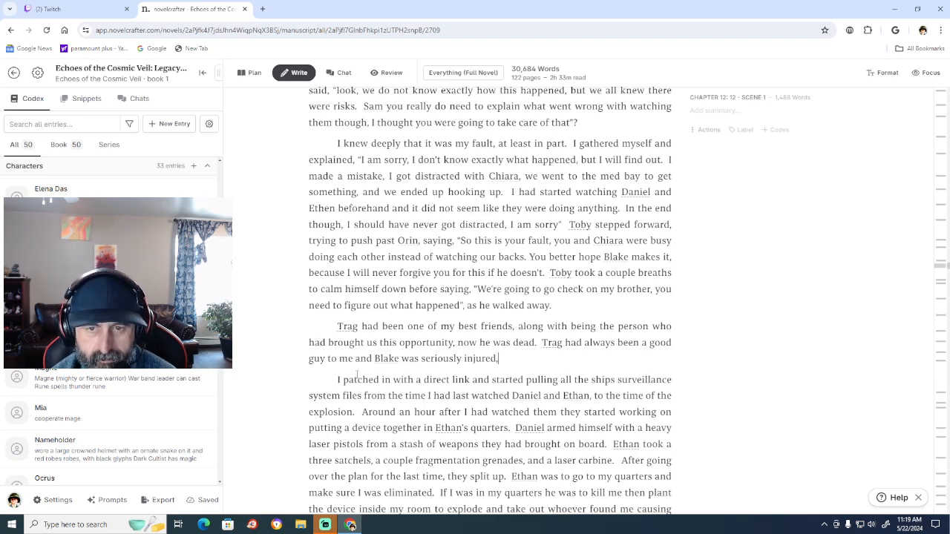
{"action": "type", "text": " so I"}
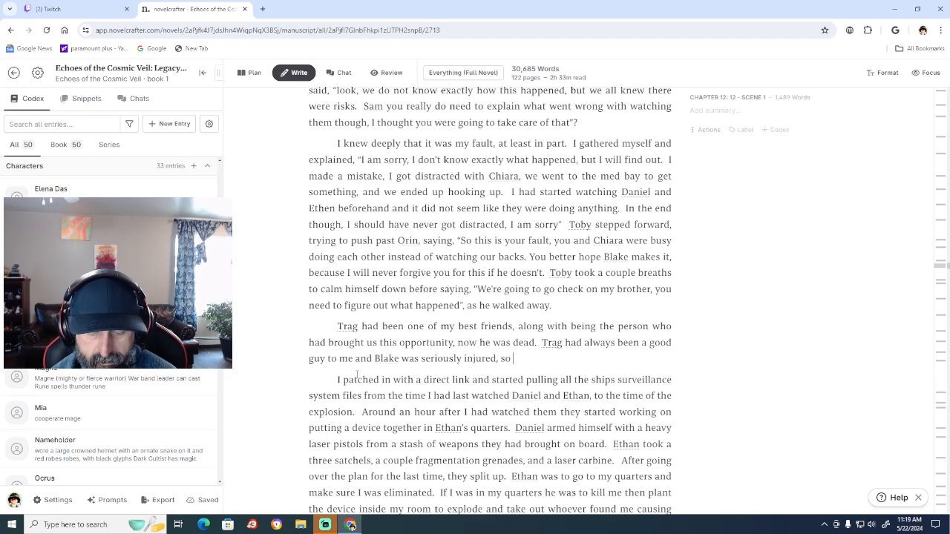
{"action": "type", "text": " w"}
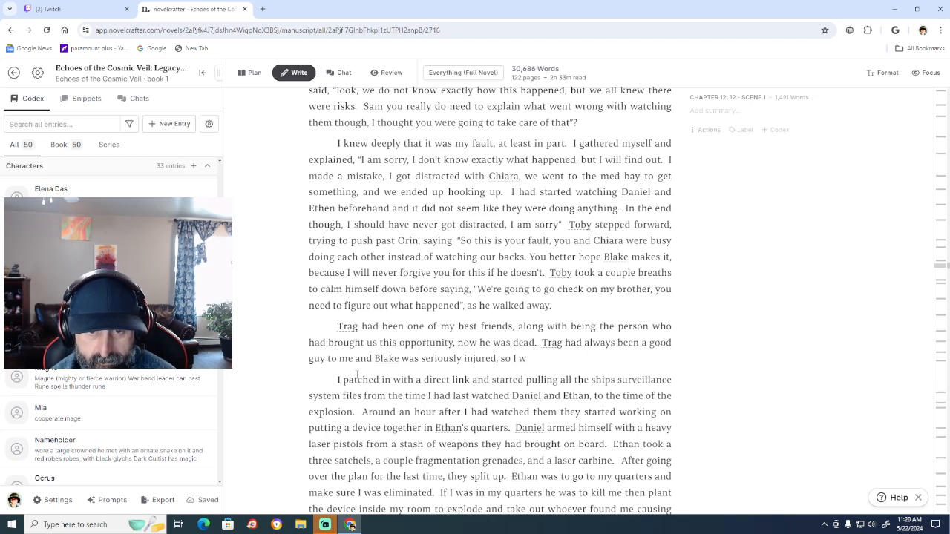
{"action": "type", "text": "an"}
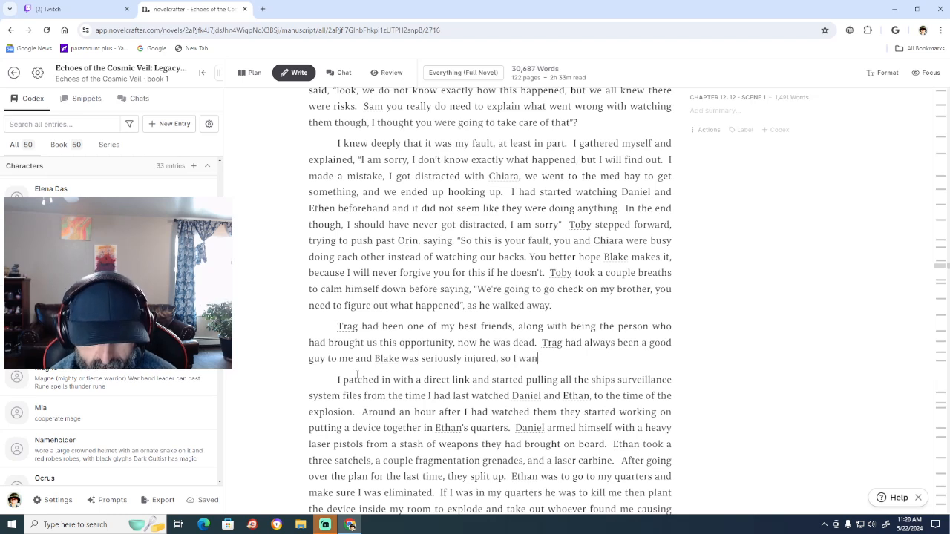
{"action": "type", "text": "ted to know what"}
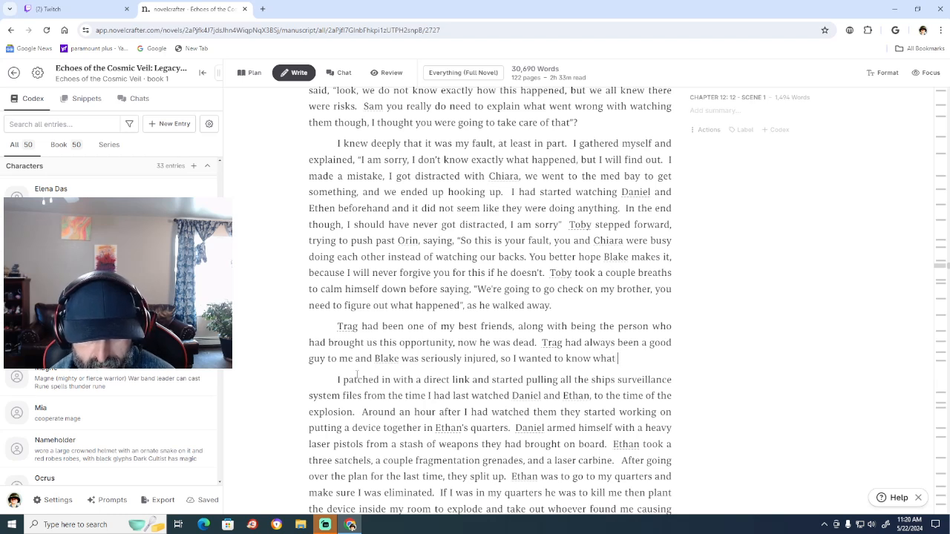
{"action": "type", "text": " exa"}
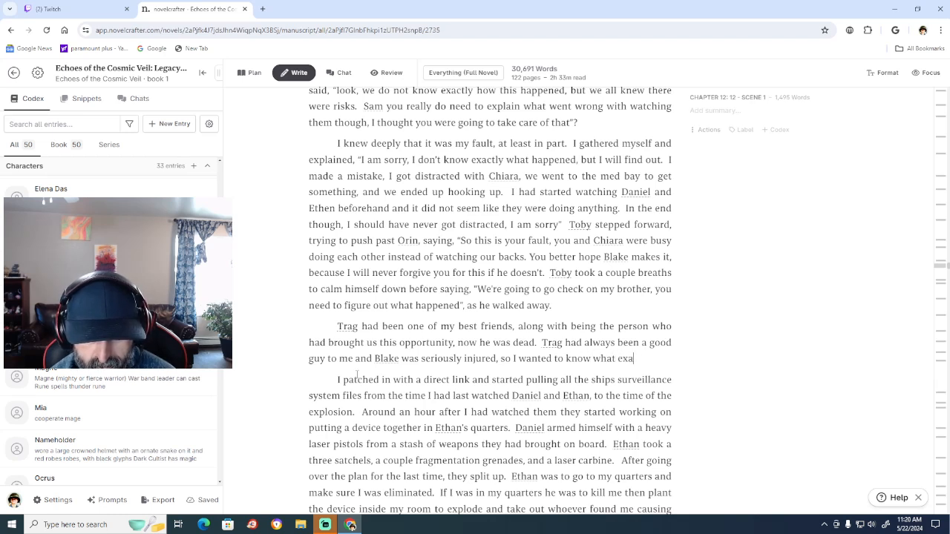
{"action": "type", "text": "ctly had h"}
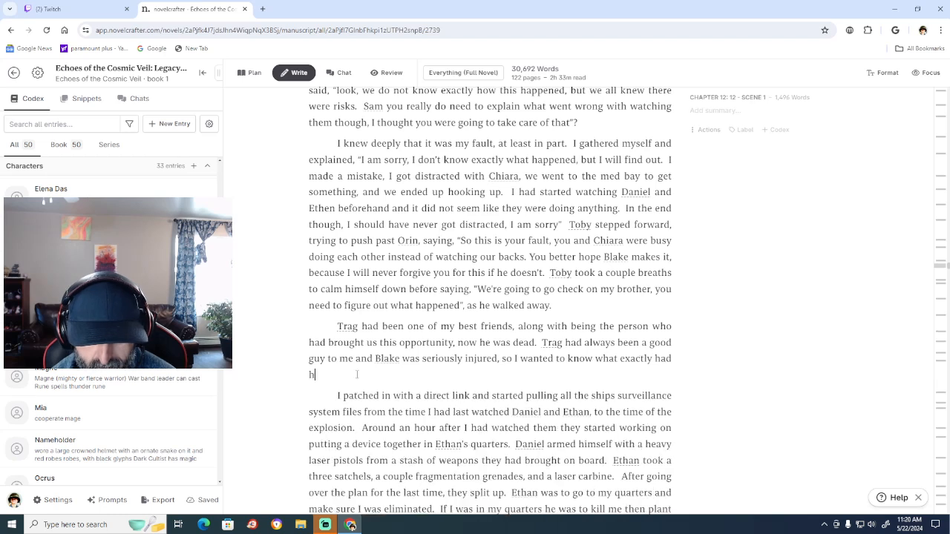
{"action": "type", "text": "appened"}
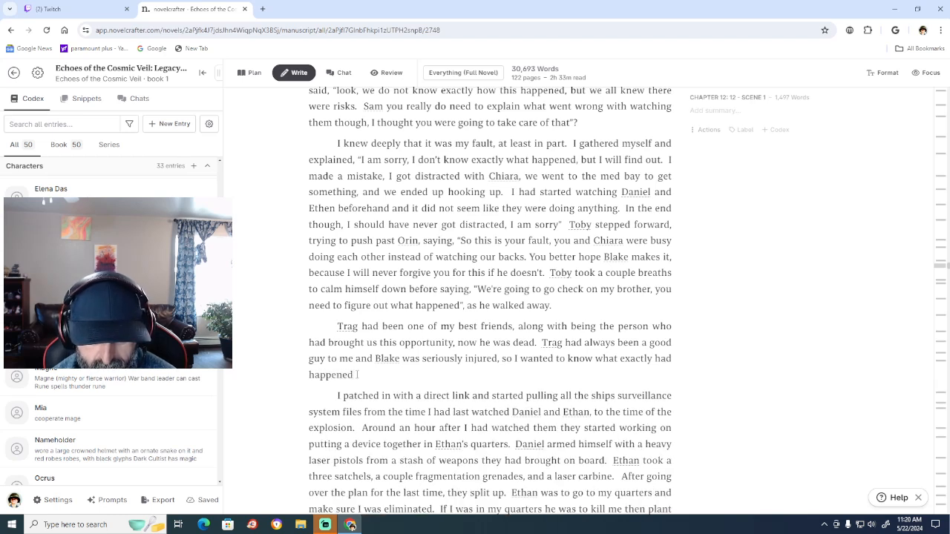
{"action": "type", "text": "."}
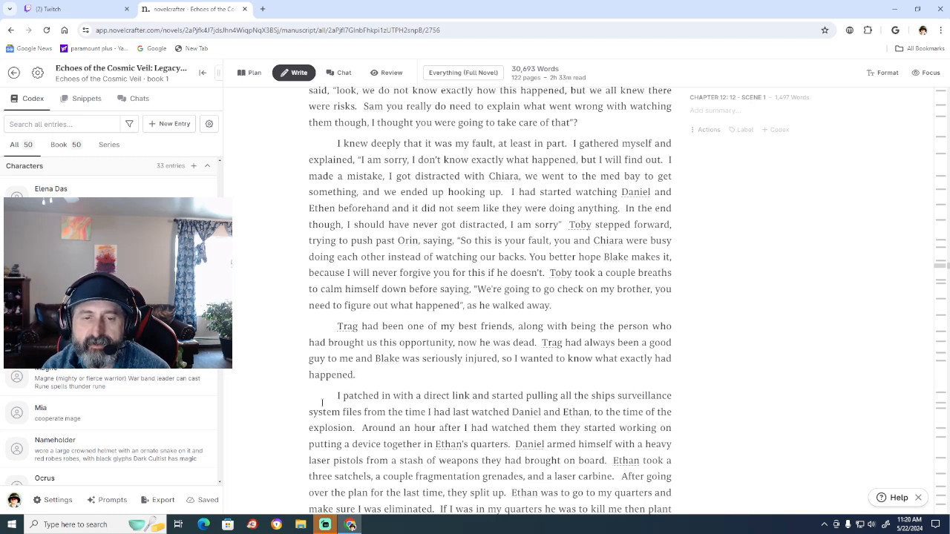
End the Trag sentence with "so I wanted to know what exactly had happened." and merge the "I patched in" paragraph onto it.
{"action": "key", "text": "BackSpace"}
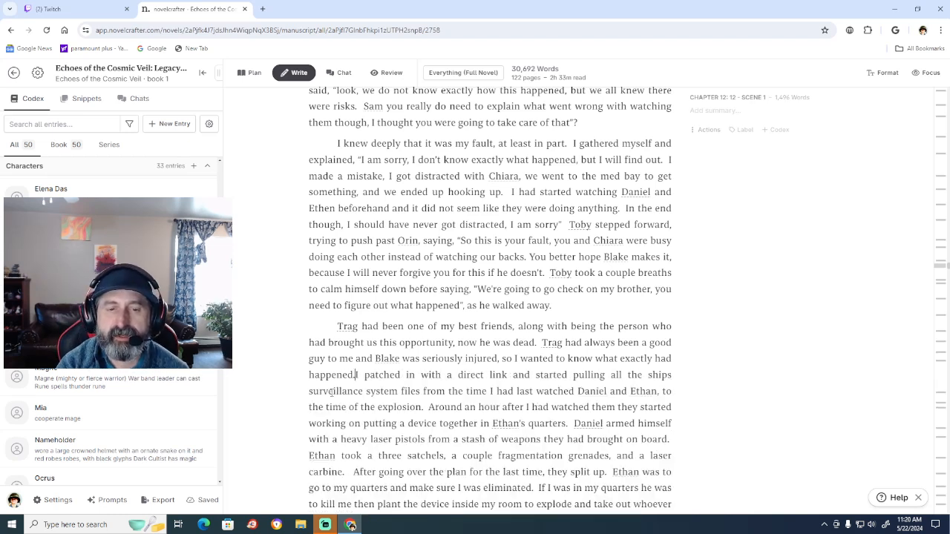
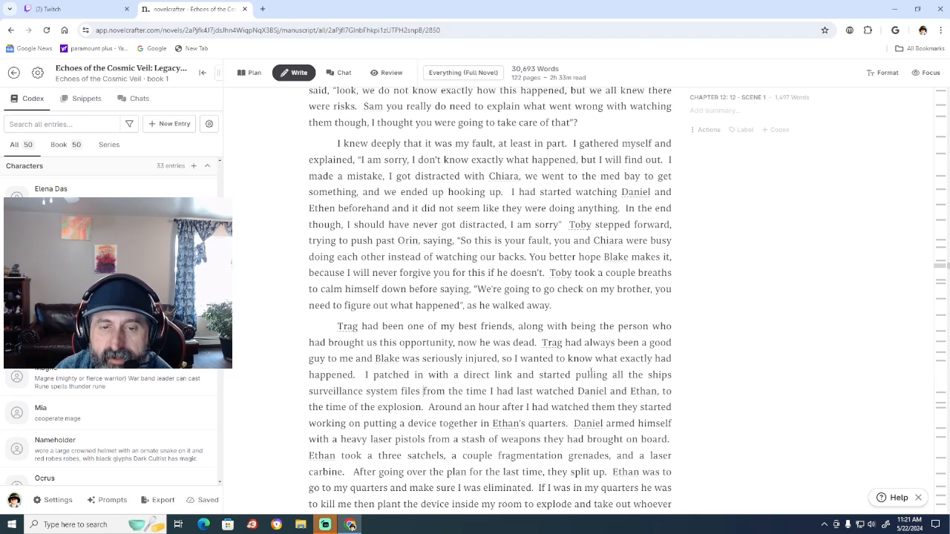
Add a comma after "surveillance system files" and change "device" to "devices" in the Trag paragraph.
{"action": "type", "text": ","}
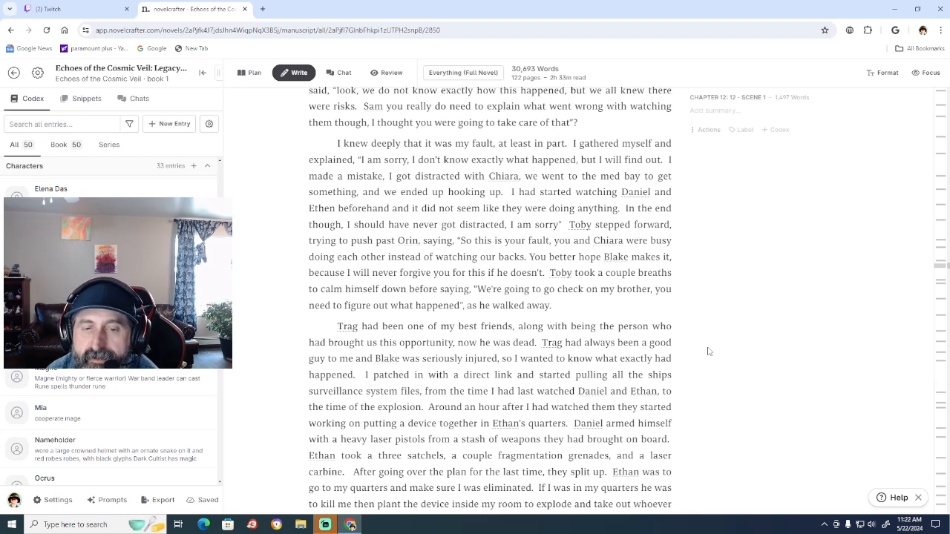
{"action": "left_click", "coordinate": [426, 424]}
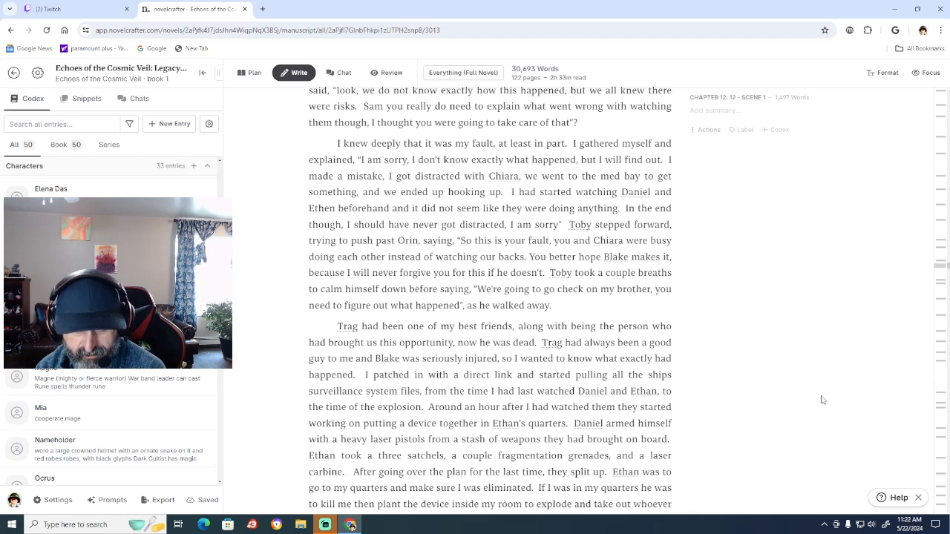
{"action": "type", "text": "s"}
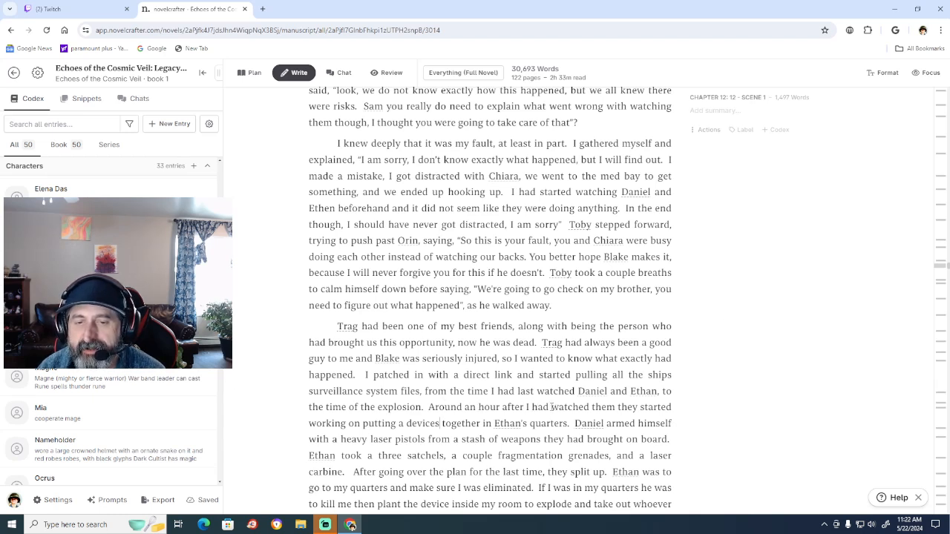
Insert "last" before "watched them" in the sentence starting "Around an hour after".
{"action": "left_click", "coordinate": [550, 407]}
{"action": "type", "text": "last"}
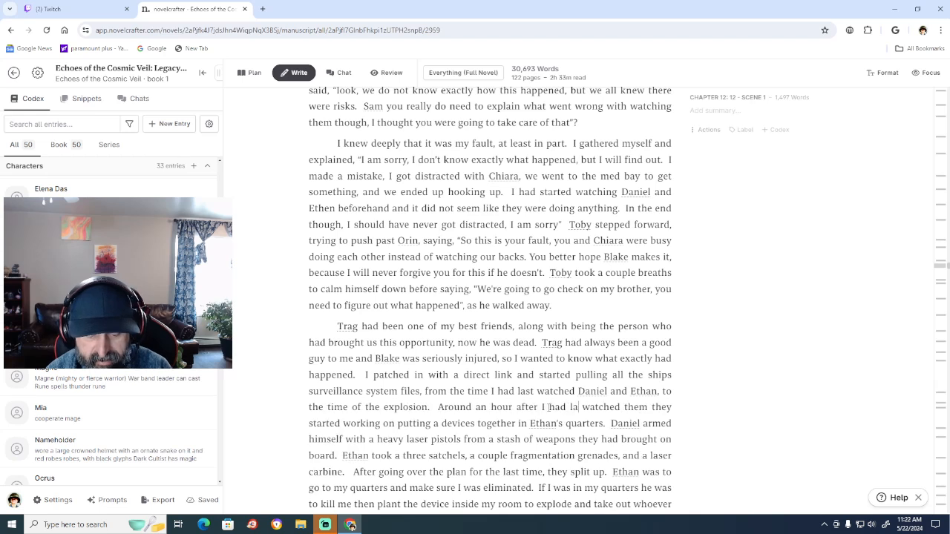
{"action": "type", "text": "e"}
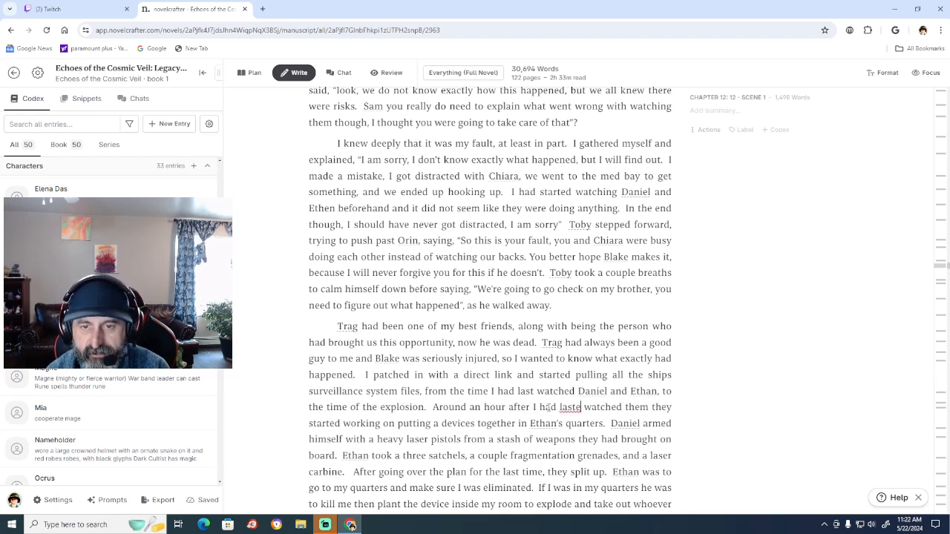
{"action": "key", "text": "BackSpace"}
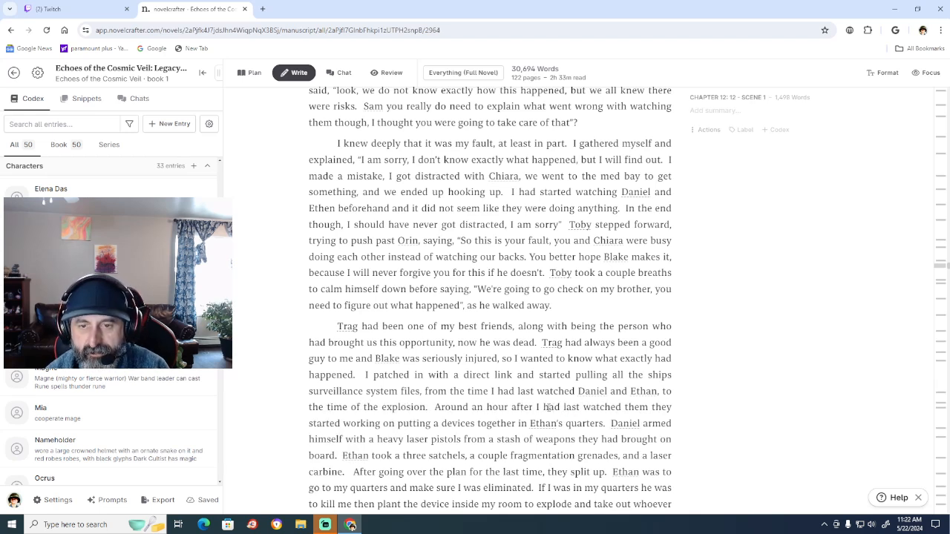
Place a comma between "watched them" and "they started working".
{"action": "left_click", "coordinate": [673, 406]}
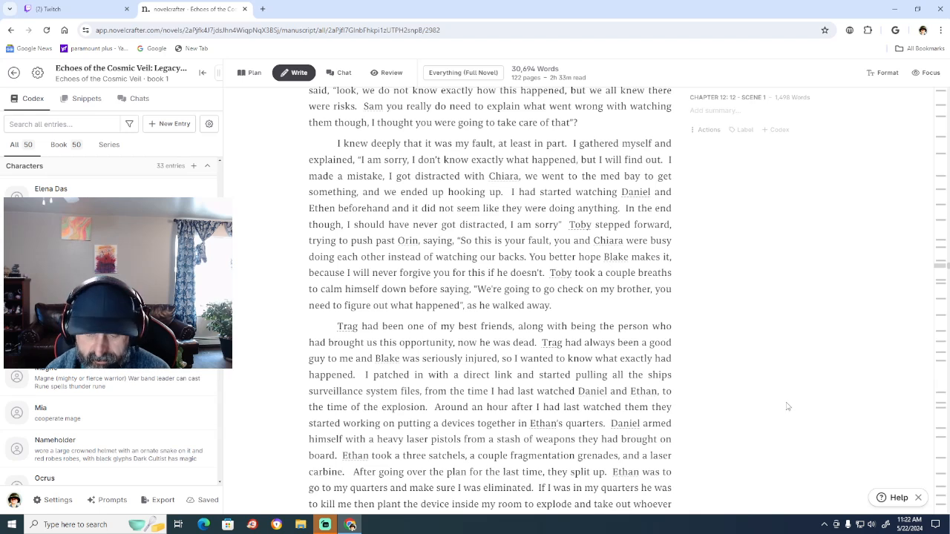
{"action": "type", "text": ","}
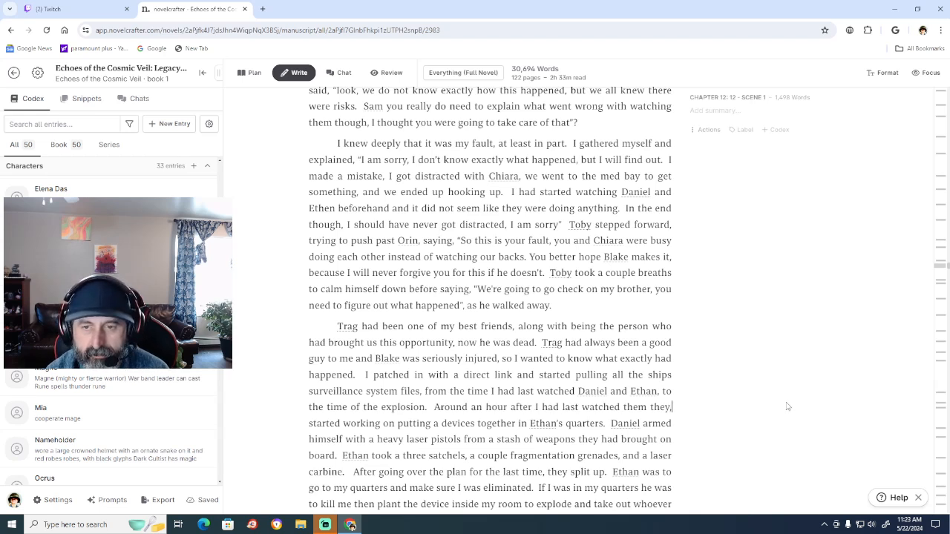
{"action": "key", "text": "BackSpace"}
{"action": "key", "text": "Left"}
{"action": "key", "text": "Left"}
{"action": "key", "text": "Left"}
{"action": "key", "text": "Left"}
{"action": "key", "text": "Left"}
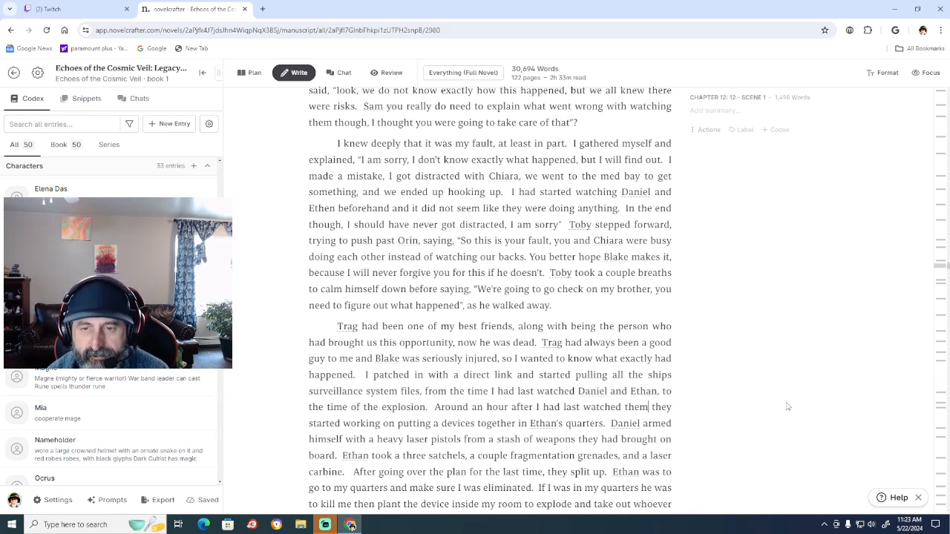
{"action": "type", "text": ","}
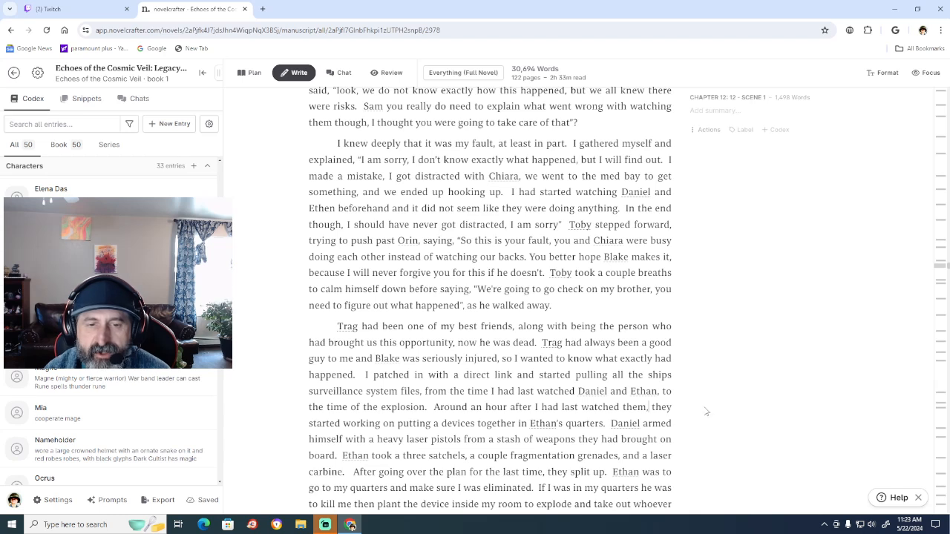
Insert "three" before "devices together in Ethan's quarters".
{"action": "left_click", "coordinate": [440, 420]}
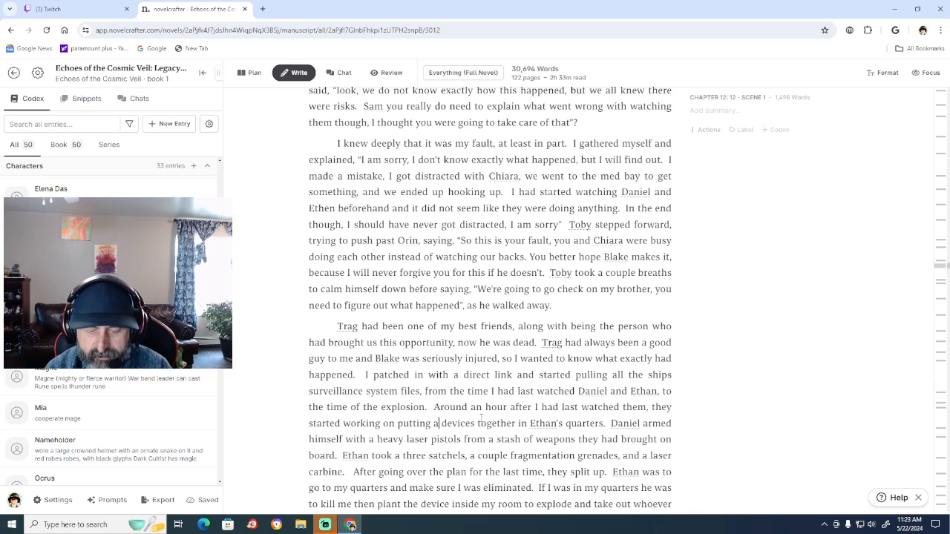
{"action": "type", "text": "the"}
{"action": "key", "text": "BackSpace"}
{"action": "type", "text": "ree"}
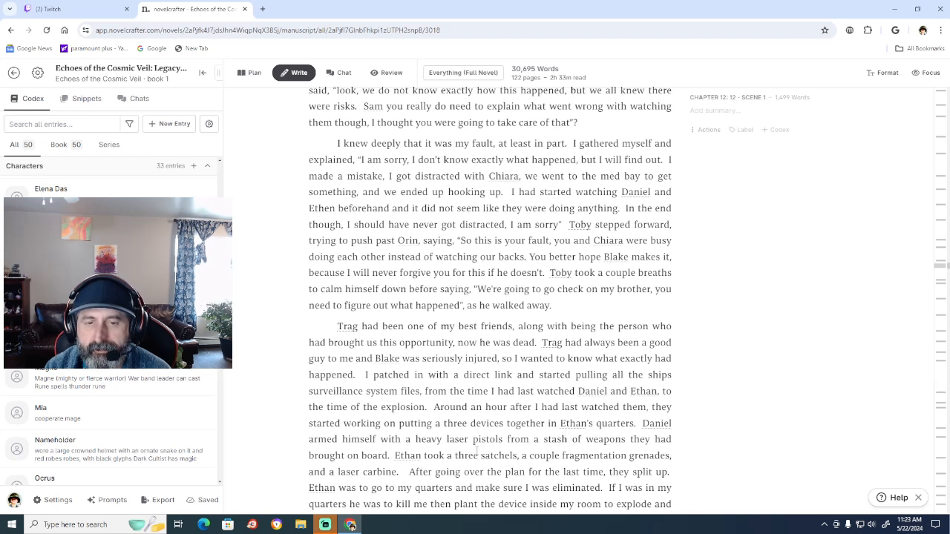
Reword "Ethan took a three satchels" as "Ethan took the three devices placed in satchels".
{"action": "left_click", "coordinate": [454, 453]}
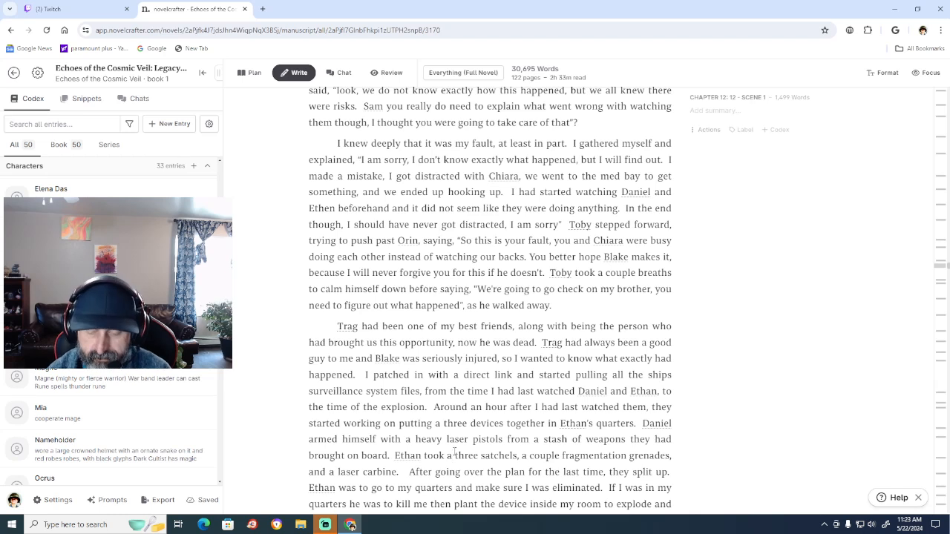
{"action": "key", "text": "BackSpace"}
{"action": "key", "text": "BackSpace"}
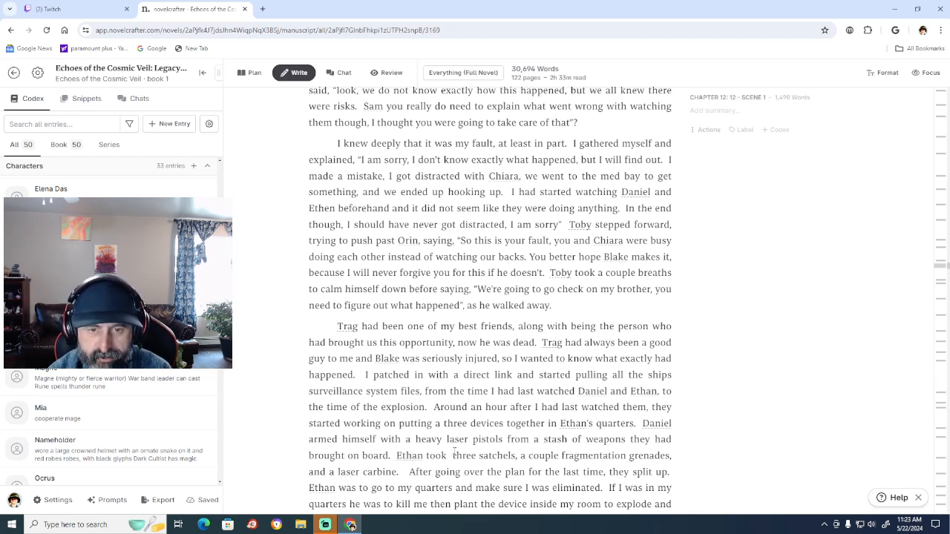
{"action": "type", "text": "the"}
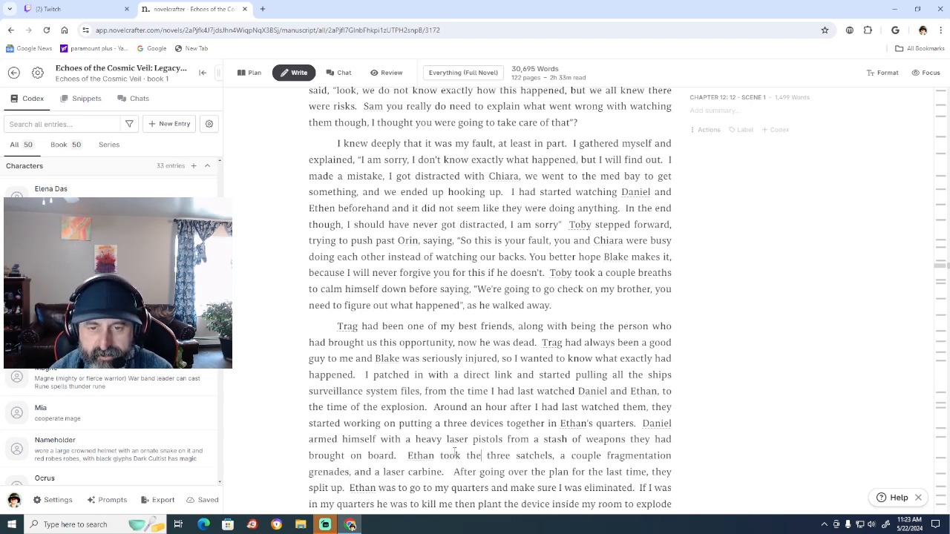
{"action": "key", "text": "Right"}
{"action": "key", "text": "Right"}
{"action": "type", "text": "d"}
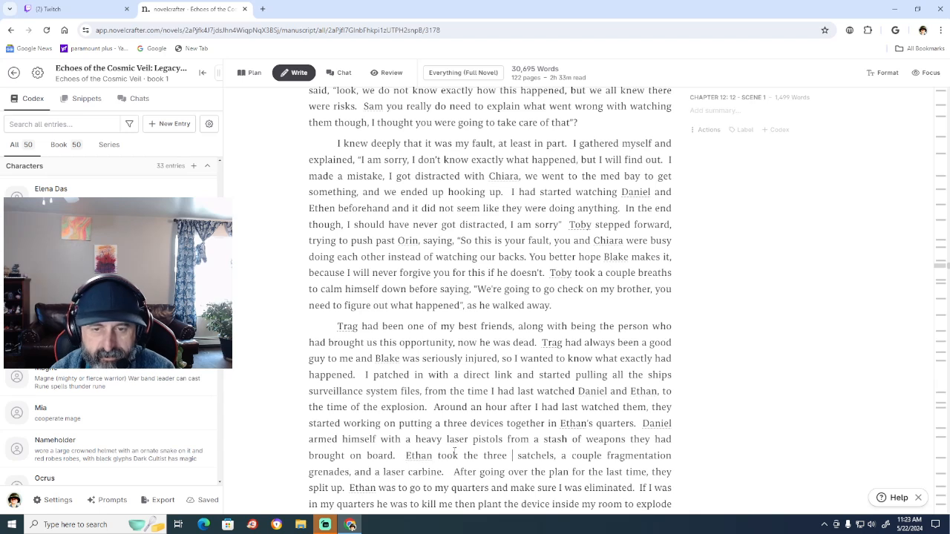
{"action": "type", "text": "evices"}
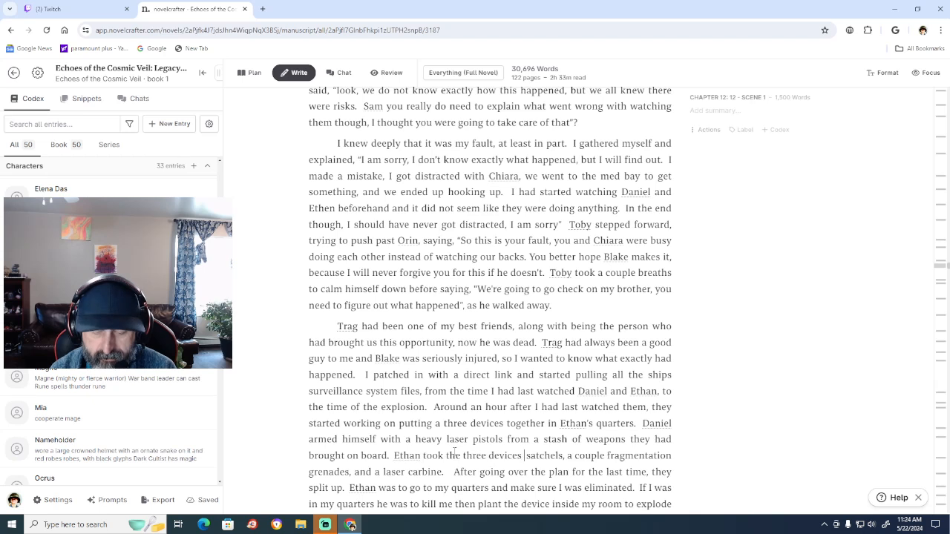
{"action": "type", "text": "placed"}
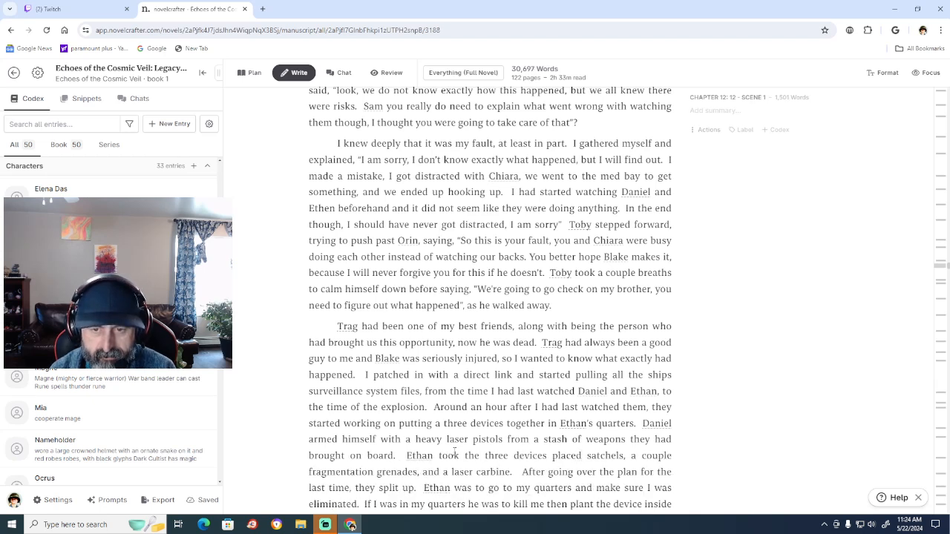
{"action": "type", "text": " in"}
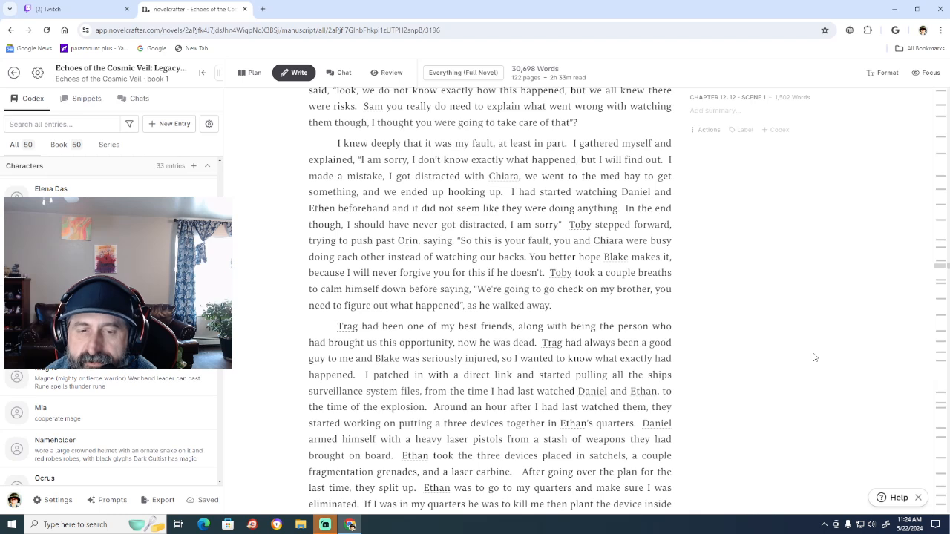
Make "explosion" plural in the phrase "to the time of the explosion".
{"action": "left_click", "coordinate": [423, 407]}
{"action": "type", "text": "s"}
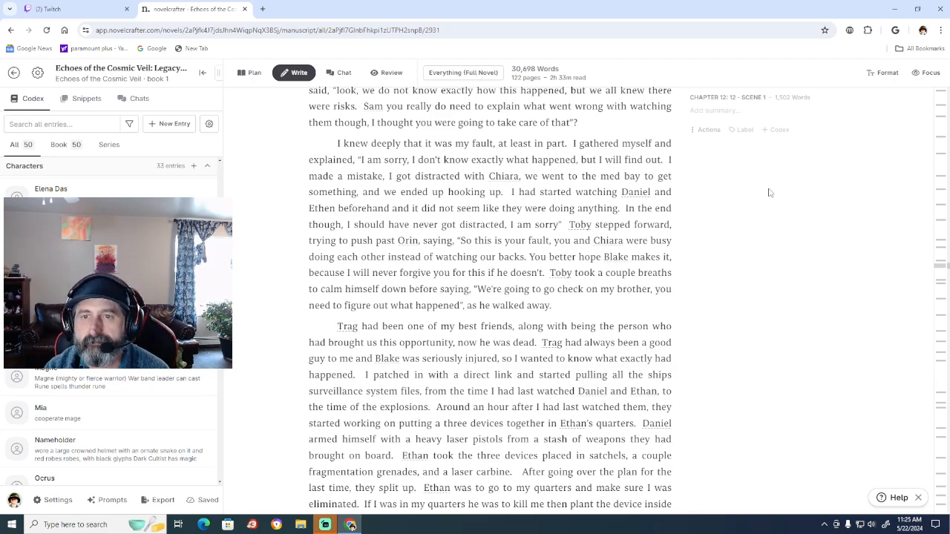
Skim Chapter 12 to its end and back to its opening to check the account of the attack.
{"action": "scroll", "coordinate": [785, 276], "scroll_direction": "down", "scroll_amount": 15}
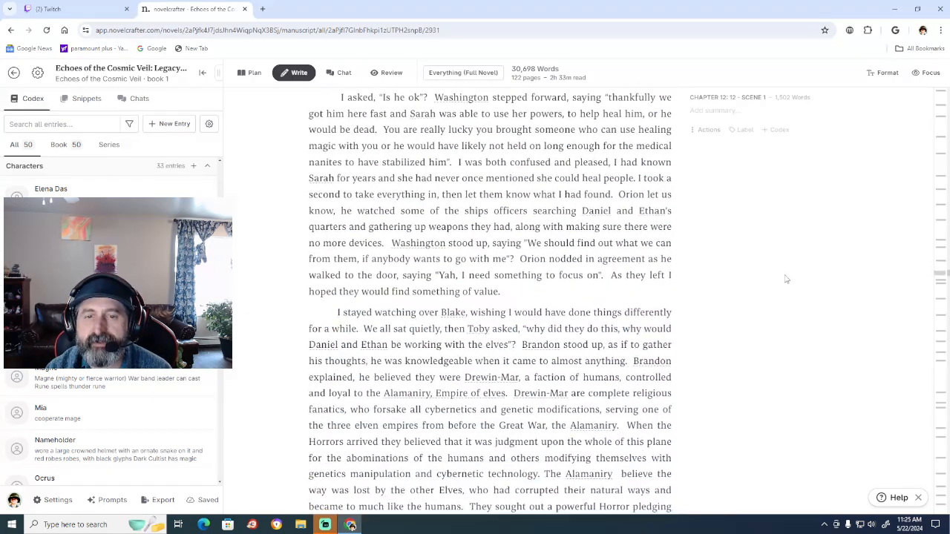
{"action": "scroll", "coordinate": [785, 276], "scroll_direction": "down", "scroll_amount": 6}
{"action": "scroll", "coordinate": [786, 278], "scroll_direction": "up", "scroll_amount": 9}
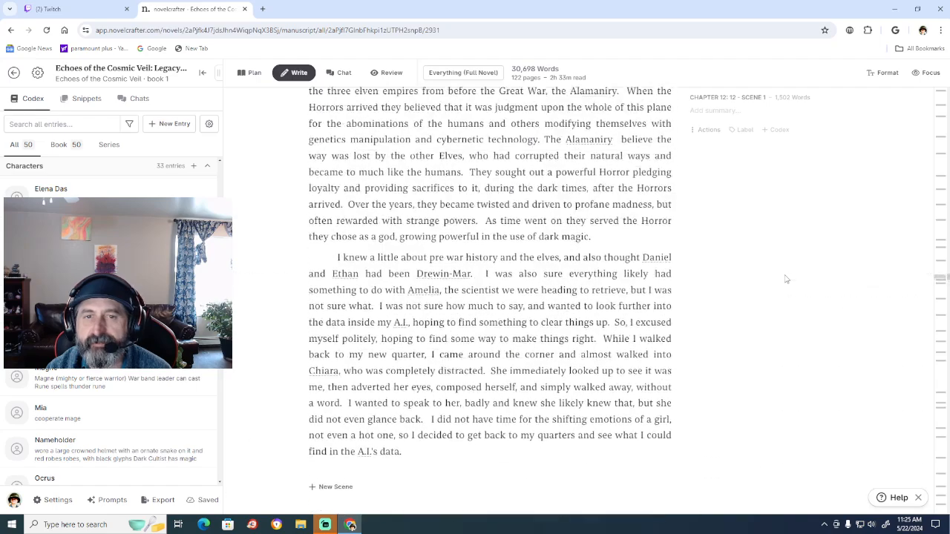
{"action": "scroll", "coordinate": [787, 279], "scroll_direction": "up", "scroll_amount": 10}
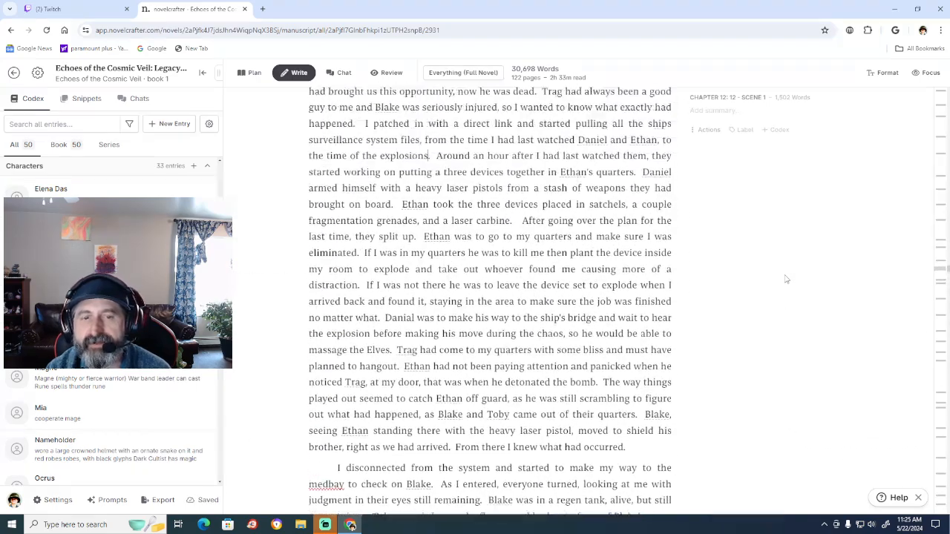
{"action": "scroll", "coordinate": [787, 279], "scroll_direction": "up", "scroll_amount": 5}
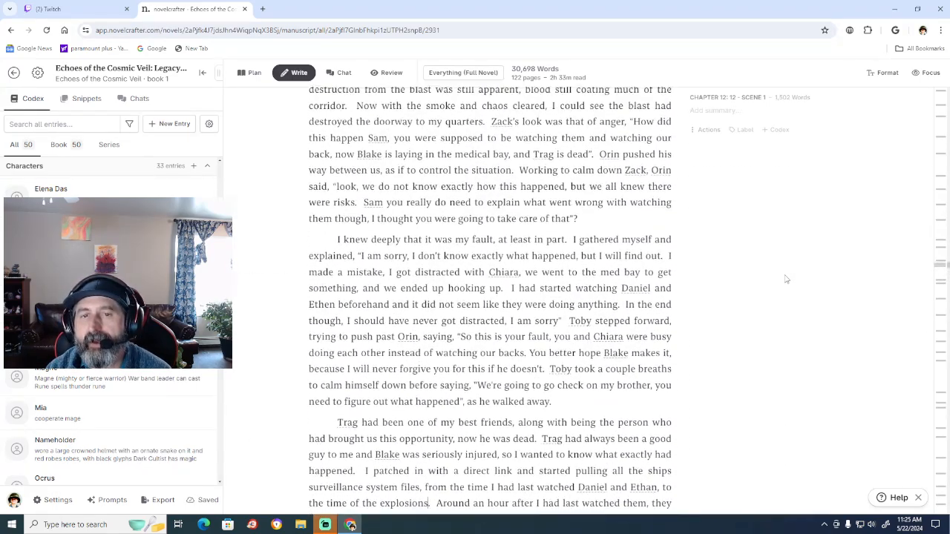
{"action": "scroll", "coordinate": [787, 279], "scroll_direction": "up", "scroll_amount": 6}
{"action": "scroll", "coordinate": [787, 279], "scroll_direction": "down", "scroll_amount": 4}
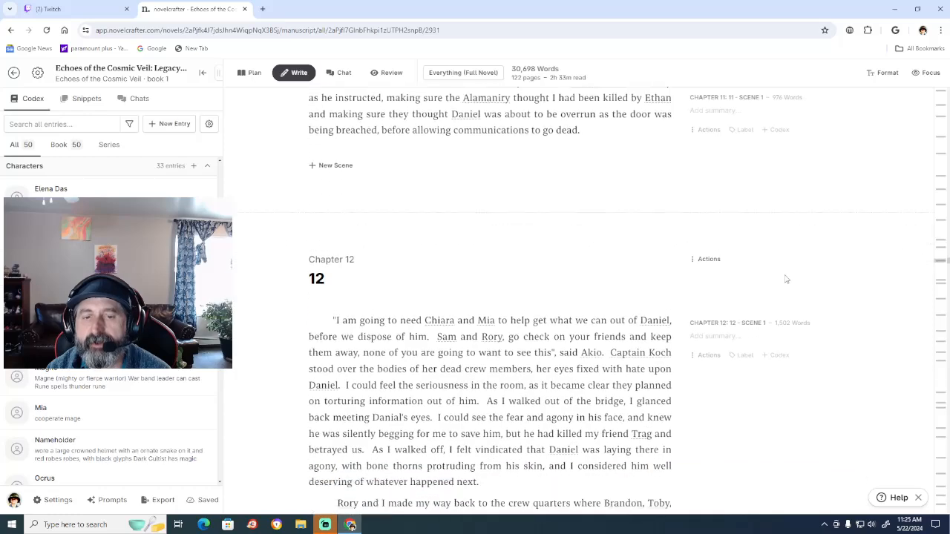
{"action": "scroll", "coordinate": [786, 279], "scroll_direction": "down", "scroll_amount": 2}
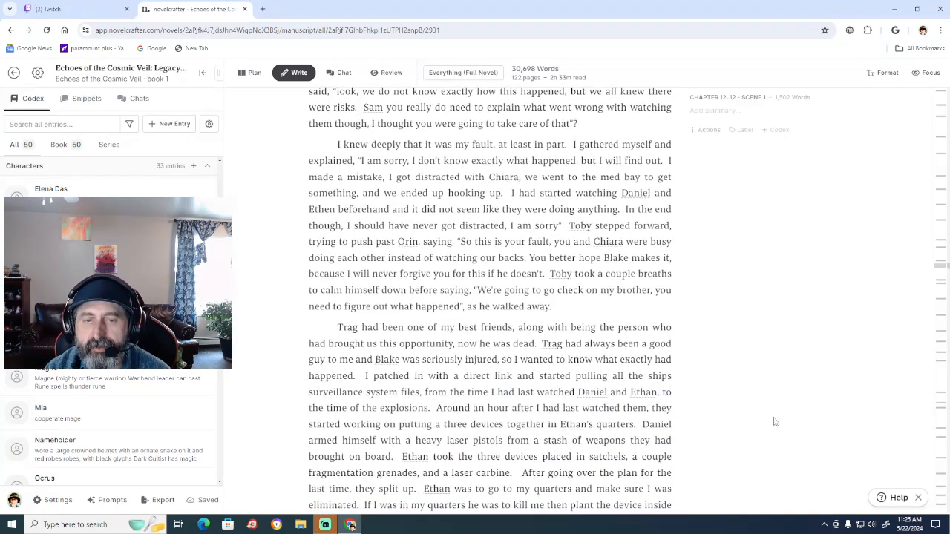
Remove the stray "a" before "three devices" and insert "then" between "Daniel" and "armed himself".
{"action": "scroll", "coordinate": [774, 421], "scroll_direction": "down", "scroll_amount": 2}
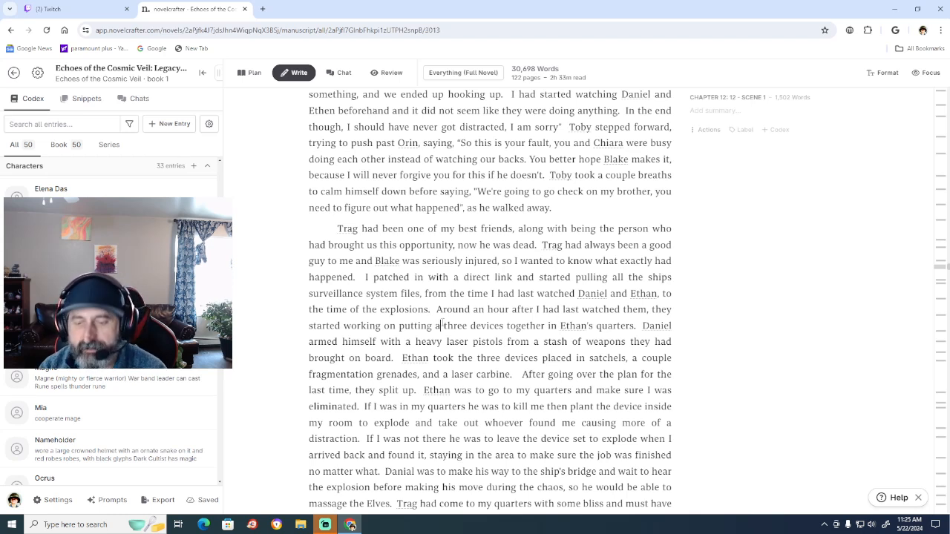
{"action": "key", "text": "BackSpace"}
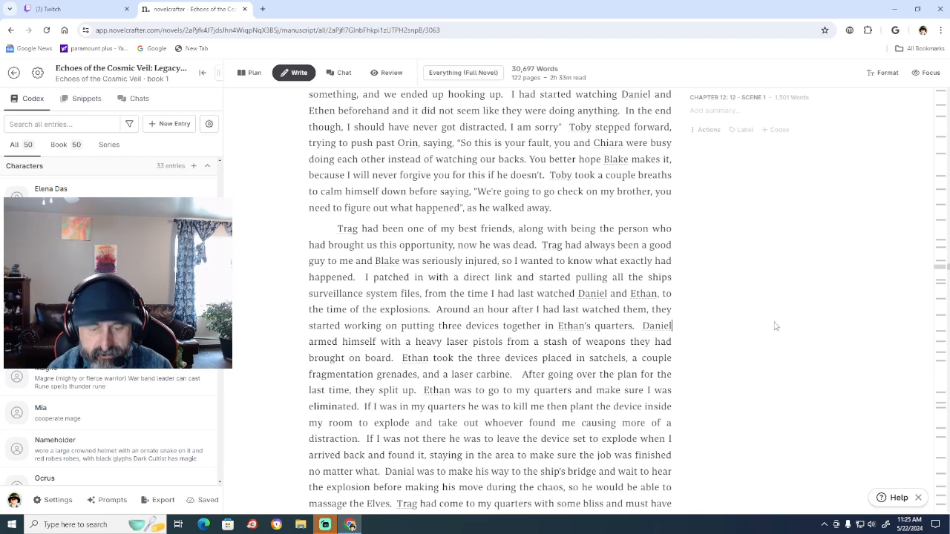
{"action": "type", "text": "then"}
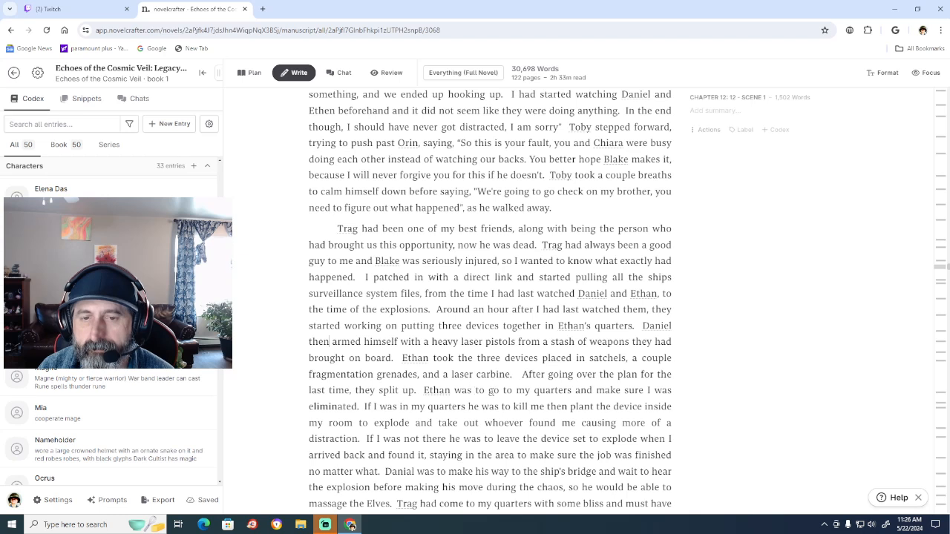
Replace "go to my" with "place bombs" in the sentence about Ethan's task after they split up.
{"action": "left_click", "coordinate": [486, 389]}
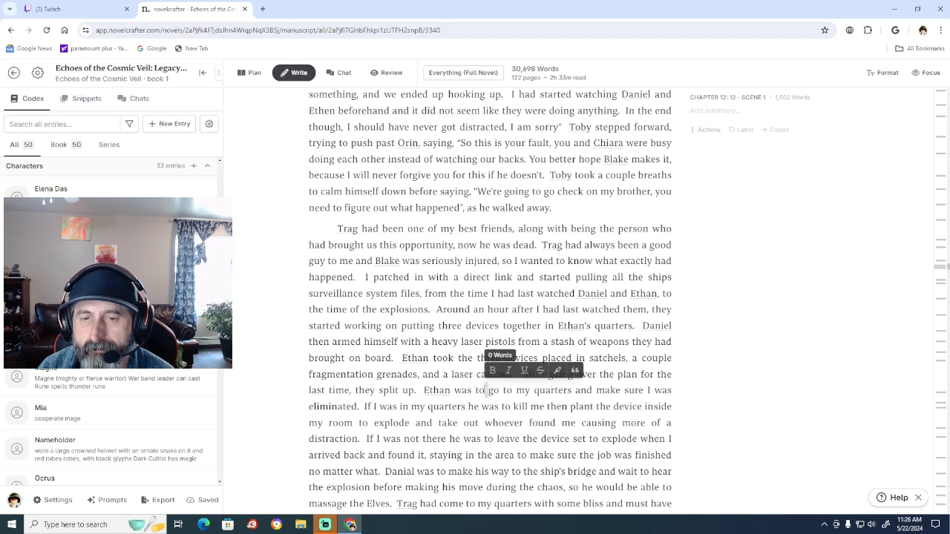
{"action": "left_click", "coordinate": [535, 390]}
{"action": "key", "text": "BackSpace"}
{"action": "key", "text": "BackSpace"}
{"action": "key", "text": "BackSpace"}
{"action": "key", "text": "BackSpace"}
{"action": "key", "text": "BackSpace"}
{"action": "key", "text": "BackSpace"}
{"action": "key", "text": "BackSpace"}
{"action": "key", "text": "BackSpace"}
{"action": "key", "text": "BackSpace"}
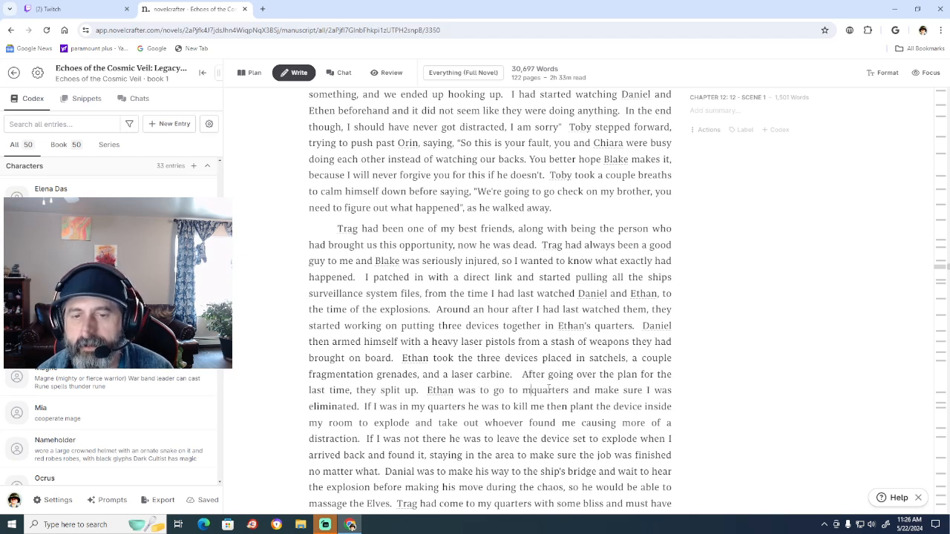
{"action": "key", "text": "BackSpace"}
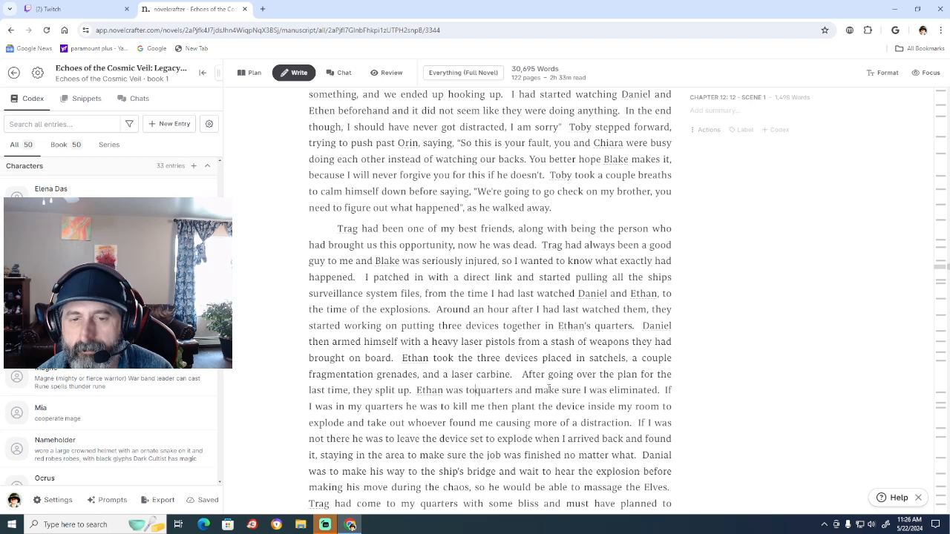
{"action": "type", "text": "place bo"}
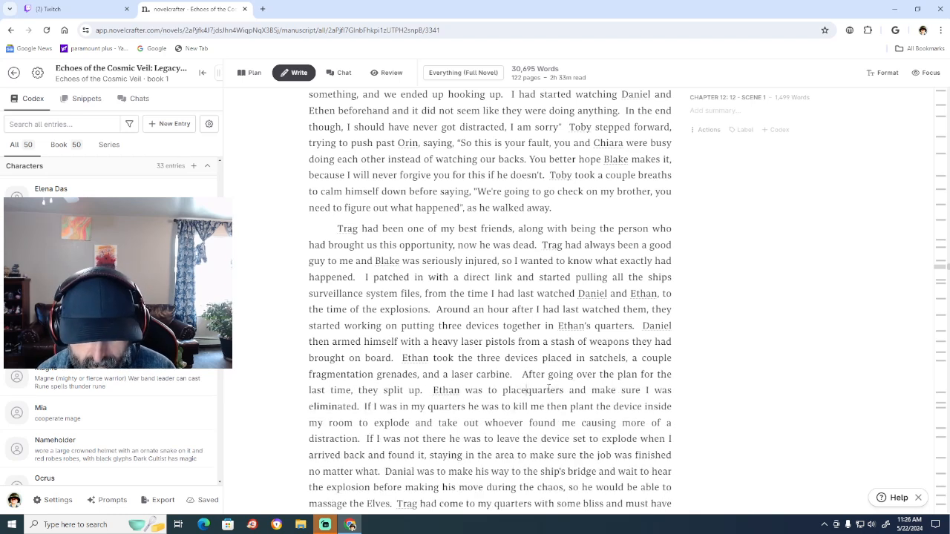
{"action": "type", "text": "mbs"}
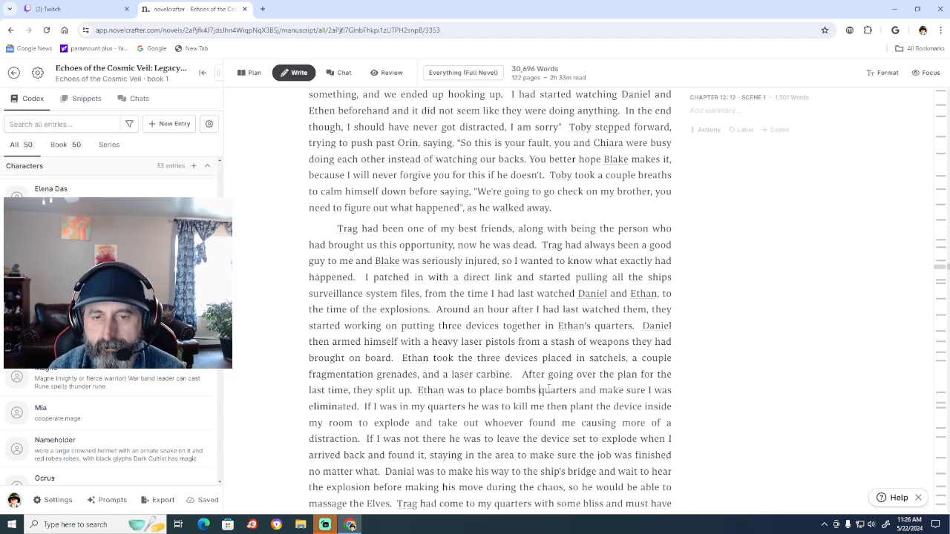
{"action": "type", "text": "in"}
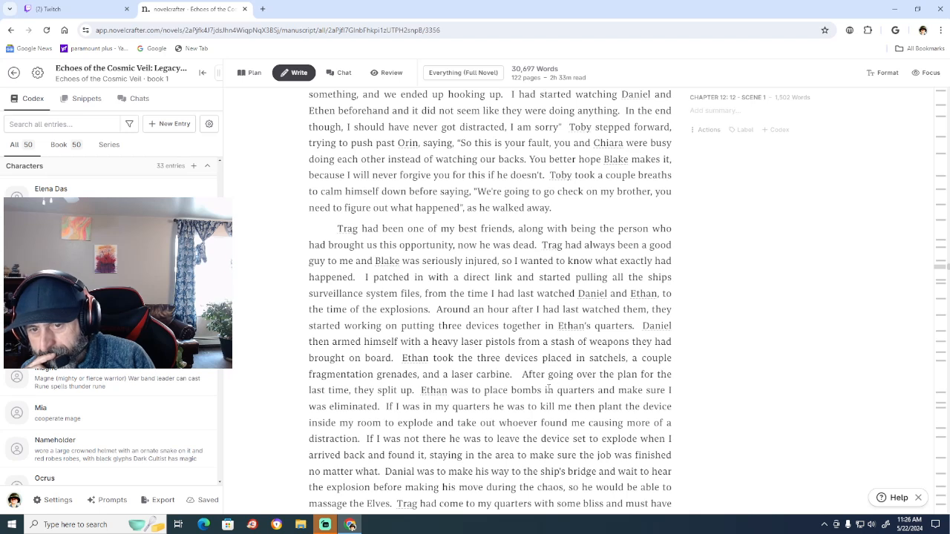
{"action": "type", "text": "the"}
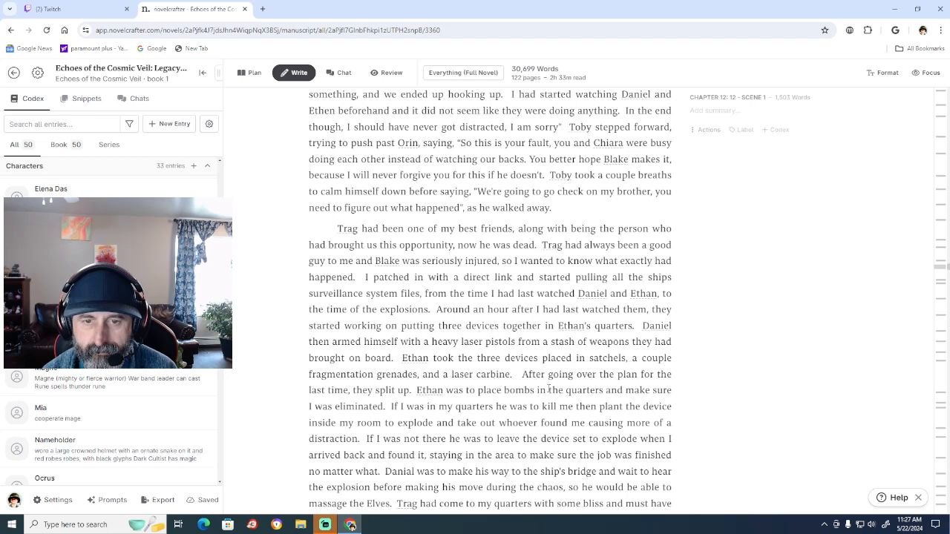
{"action": "key", "text": "BackSpace"}
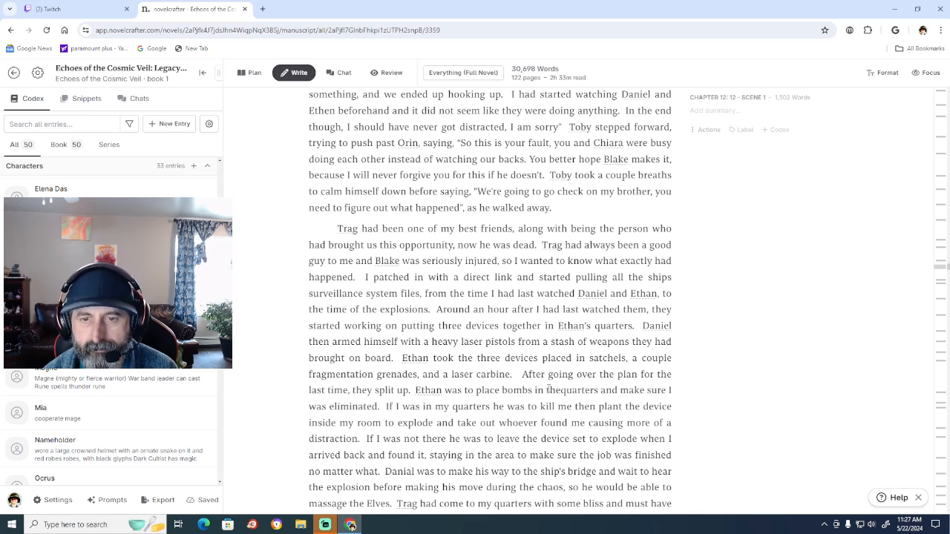
{"action": "key", "text": "BackSpace"}
{"action": "key", "text": "BackSpace"}
{"action": "key", "text": "BackSpace"}
{"action": "key", "text": "BackSpace"}
{"action": "key", "text": "BackSpace"}
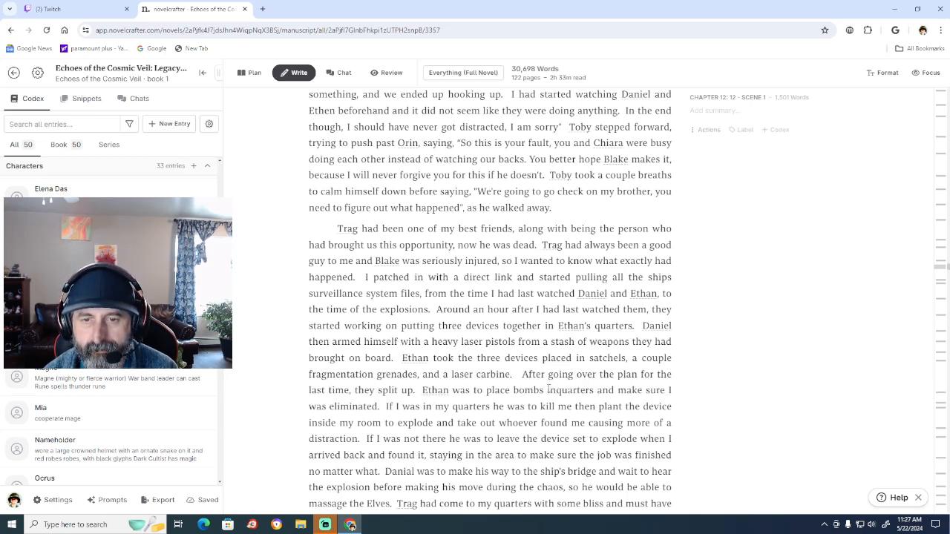
{"action": "key", "text": "BackSpace"}
Add "at the arms room," after "place bombs" as the first bomb location.
{"action": "type", "text": "at the ar"}
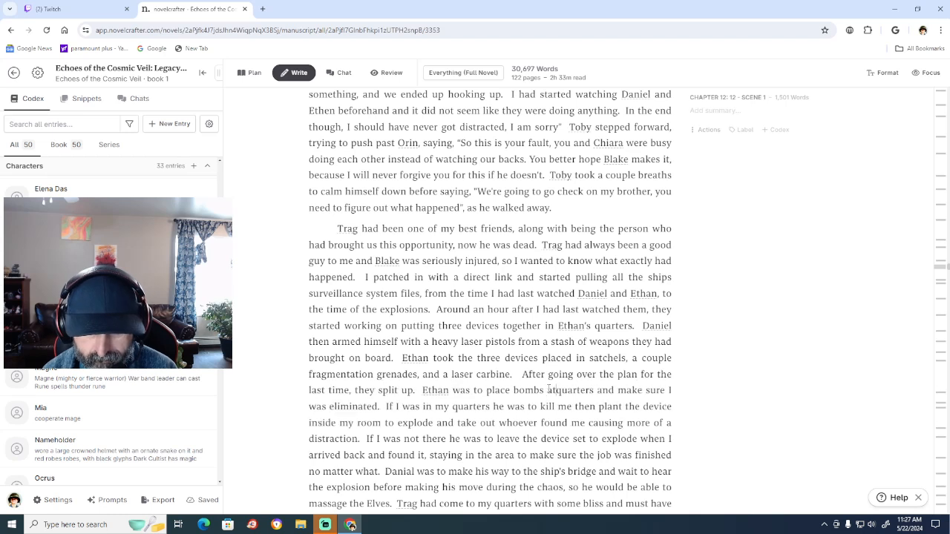
{"action": "type", "text": "ms roo"}
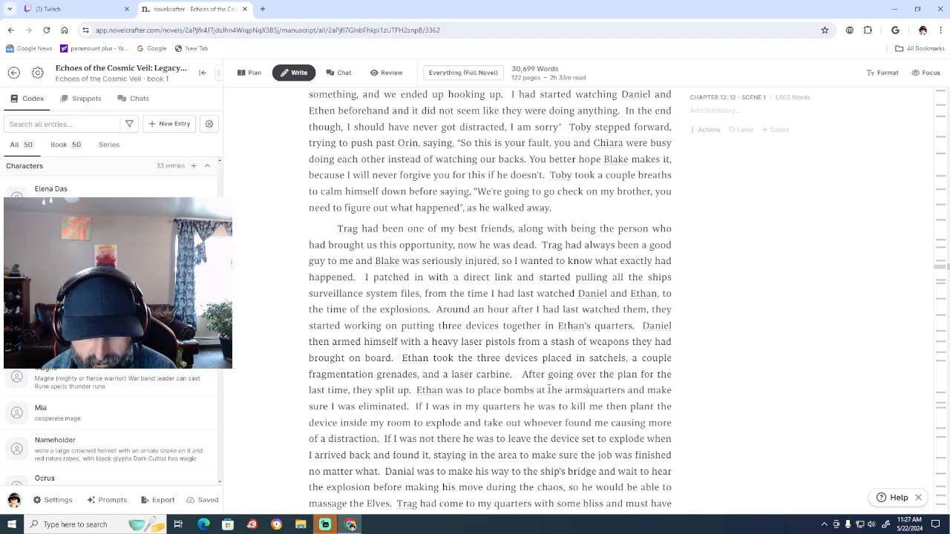
{"action": "type", "text": "m"}
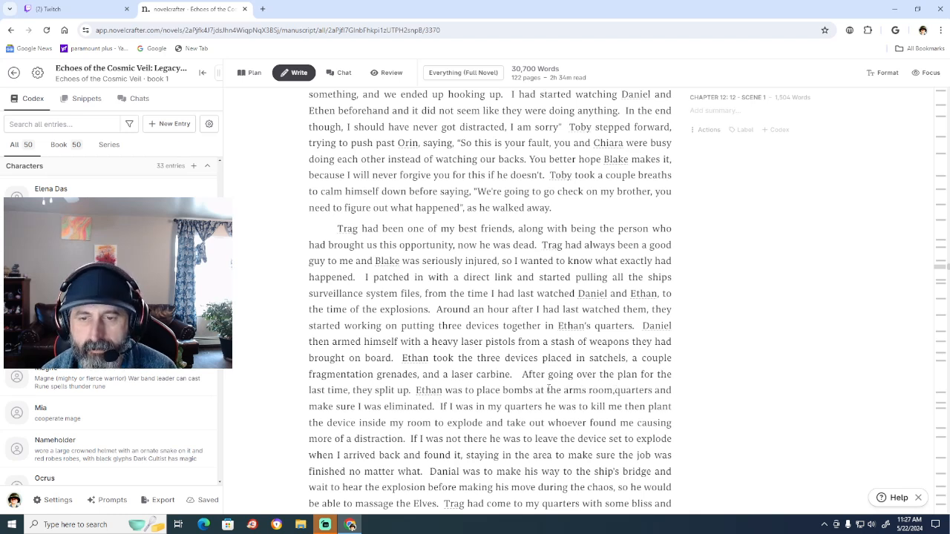
{"action": "type", "text": ", "}
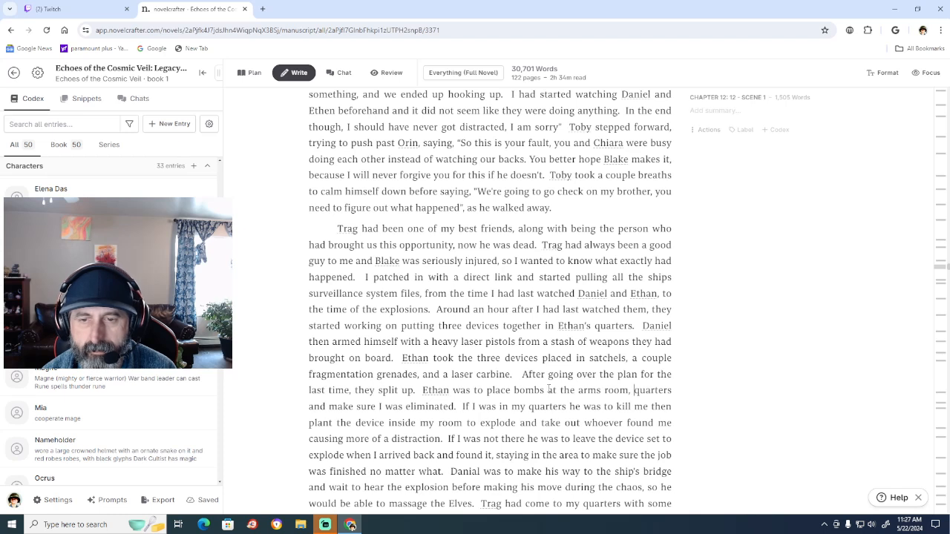
{"action": "type", "text": "t"}
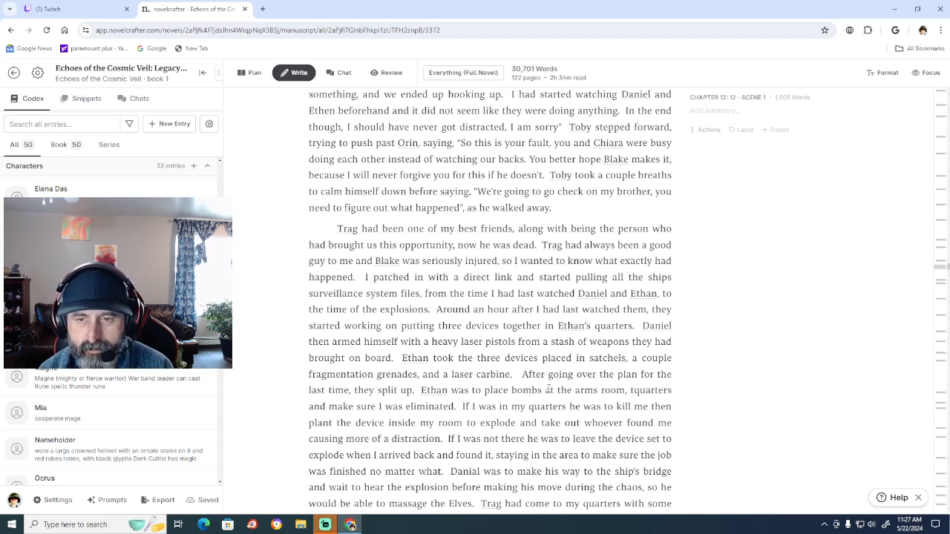
{"action": "type", "text": "he"}
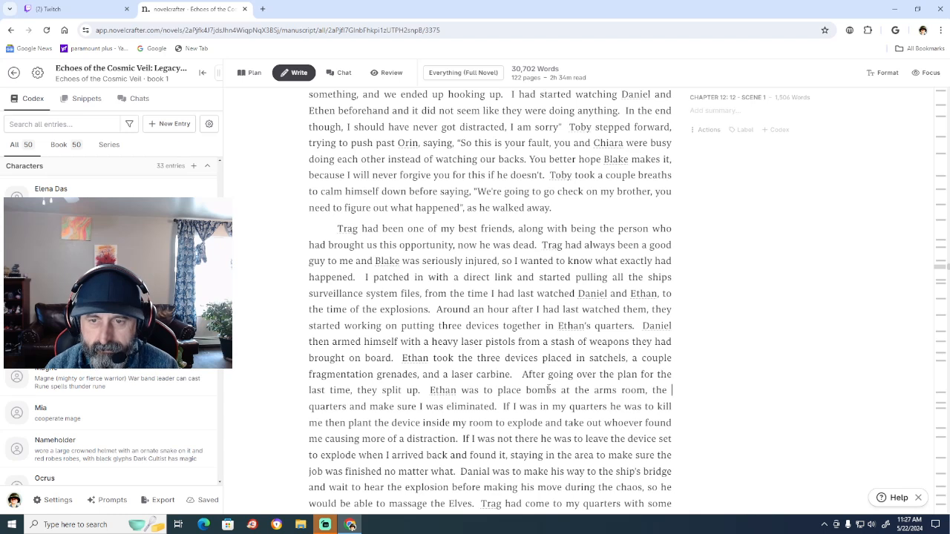
{"action": "key", "text": "BackSpace"}
{"action": "key", "text": "BackSpace"}
{"action": "key", "text": "BackSpace"}
{"action": "key", "text": "BackSpace"}
Try wordings for the second bomb location, first "inside of engineering" and then "inside the propulsion room in engineering".
{"action": "type", "text": "in"}
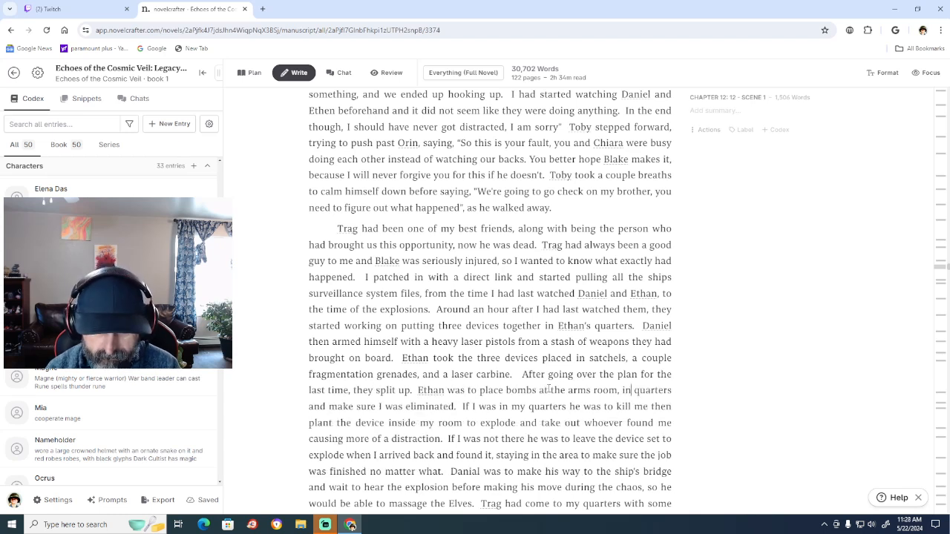
{"action": "type", "text": "side of en"}
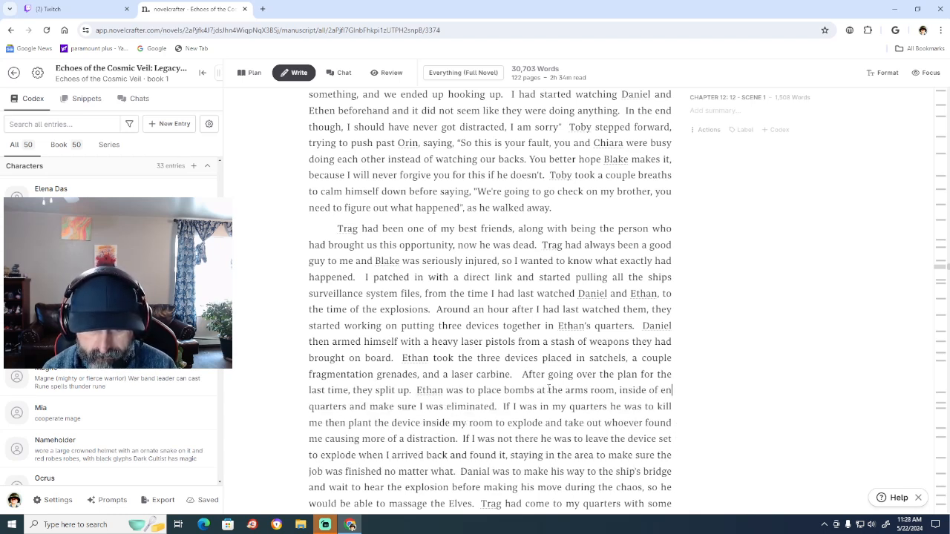
{"action": "type", "text": "gineering quarters and make sure I was eliminated.  If I was in my quarters he"}
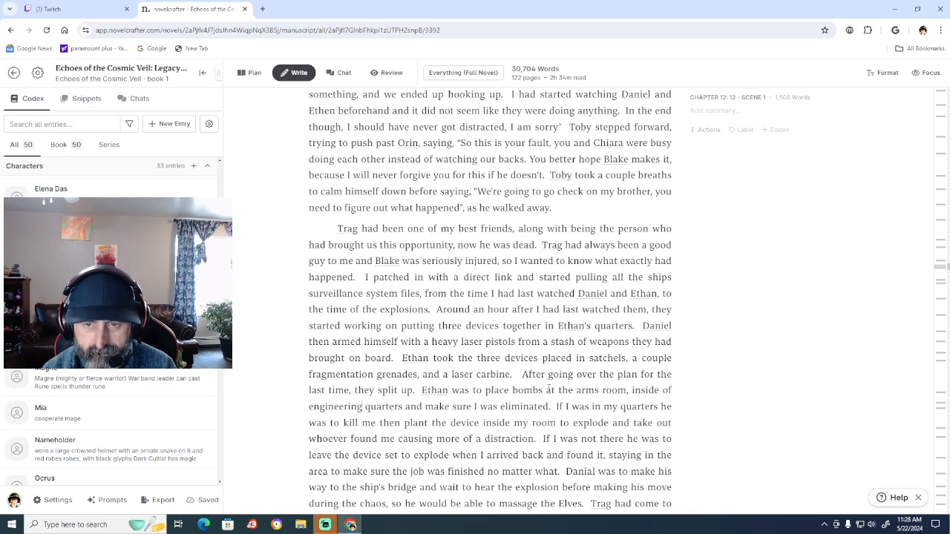
{"action": "key", "text": "BackSpace"}
{"action": "key", "text": "BackSpace"}
{"action": "key", "text": "BackSpace"}
{"action": "key", "text": "BackSpace"}
{"action": "key", "text": "BackSpace"}
{"action": "key", "text": "BackSpace"}
{"action": "key", "text": "BackSpace"}
{"action": "key", "text": "BackSpace"}
{"action": "key", "text": "BackSpace"}
{"action": "key", "text": "BackSpace"}
{"action": "key", "text": "BackSpace"}
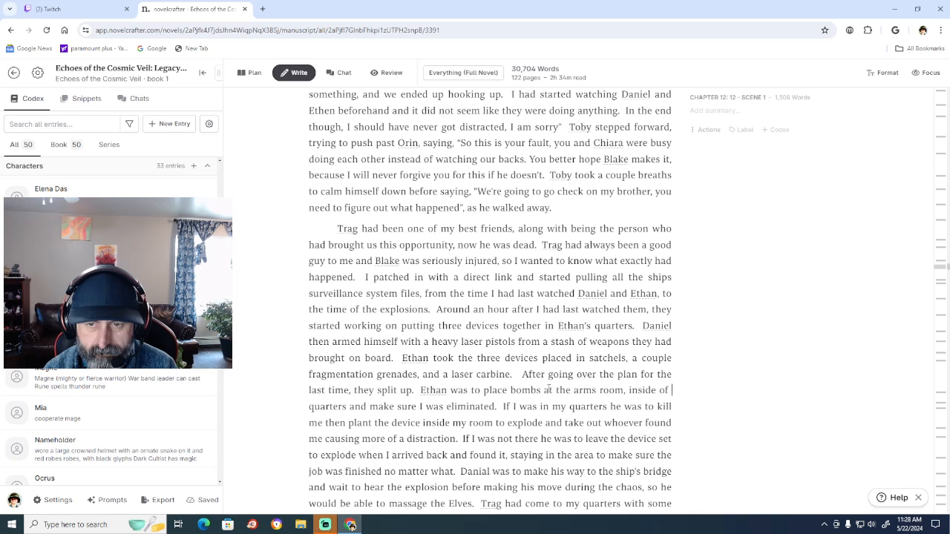
{"action": "key", "text": "BackSpace"}
{"action": "key", "text": "BackSpace"}
{"action": "key", "text": "BackSpace"}
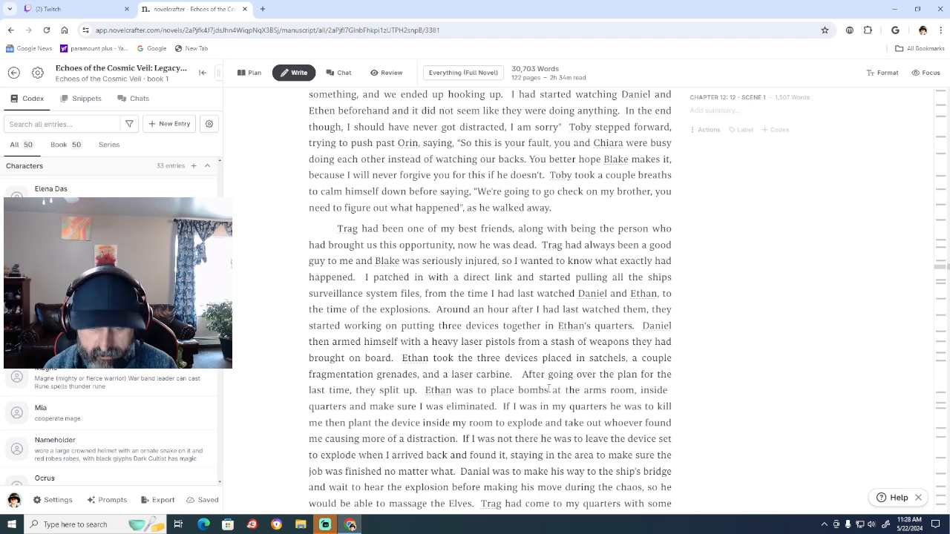
{"action": "type", "text": "the prop "}
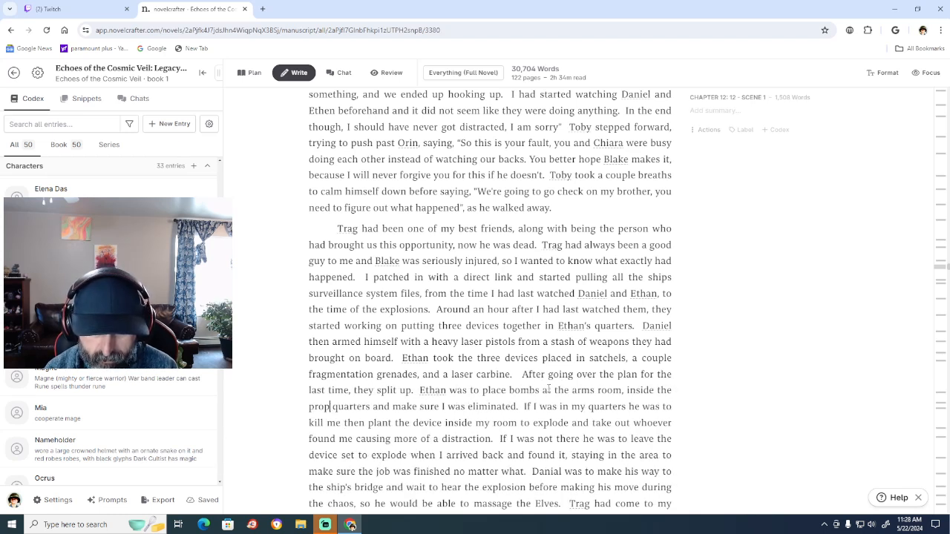
{"action": "type", "text": "ulsion"}
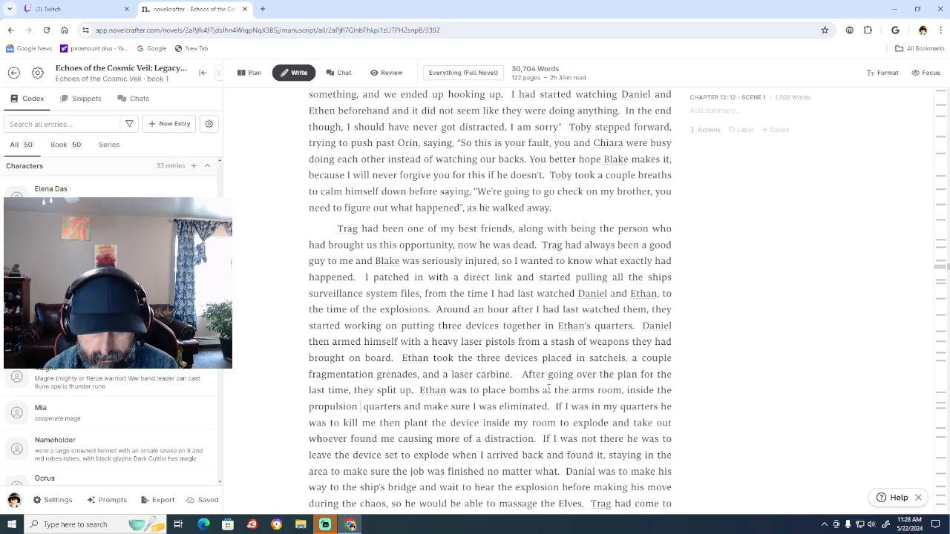
{"action": "type", "text": " room in"}
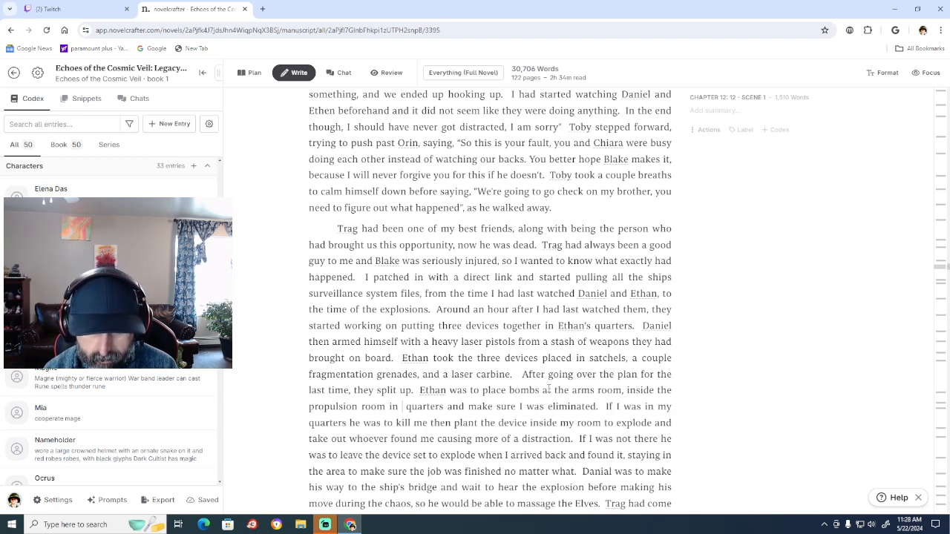
{"action": "type", "text": " engineer"}
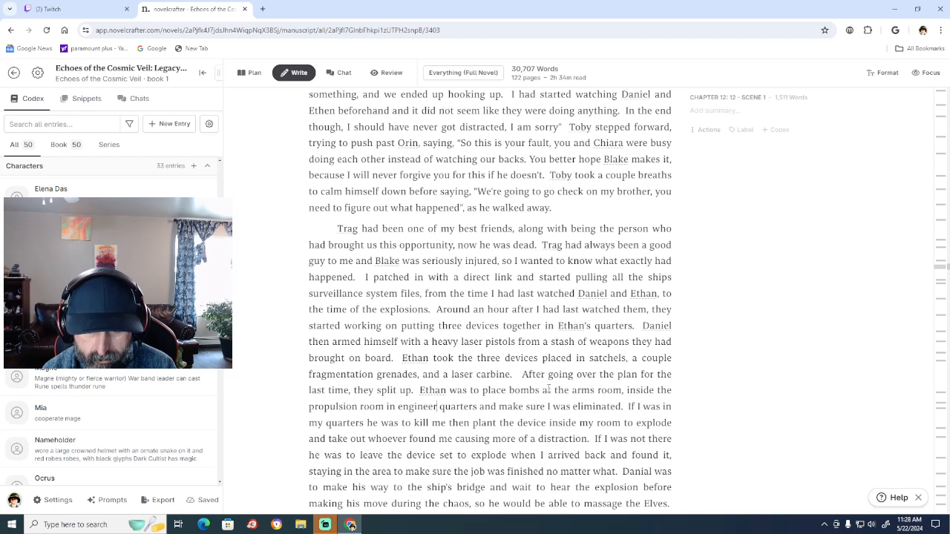
{"action": "type", "text": "ing"}
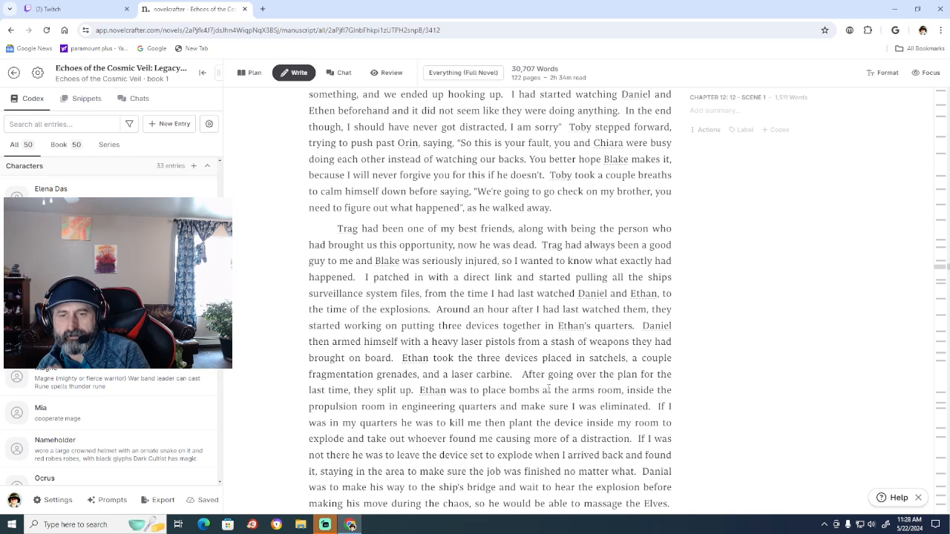
Delete "inside the propulsion room in engineering" back to the comma after "arms room".
{"action": "key", "text": "BackSpace"}
{"action": "key", "text": "BackSpace"}
{"action": "key", "text": "BackSpace"}
{"action": "key", "text": "BackSpace"}
{"action": "key", "text": "BackSpace"}
{"action": "key", "text": "BackSpace"}
{"action": "key", "text": "BackSpace"}
{"action": "key", "text": "BackSpace"}
{"action": "key", "text": "BackSpace"}
{"action": "key", "text": "BackSpace"}
{"action": "key", "text": "BackSpace"}
{"action": "key", "text": "BackSpace"}
{"action": "key", "text": "BackSpace"}
{"action": "key", "text": "BackSpace"}
{"action": "key", "text": "BackSpace"}
{"action": "key", "text": "BackSpace"}
{"action": "key", "text": "BackSpace"}
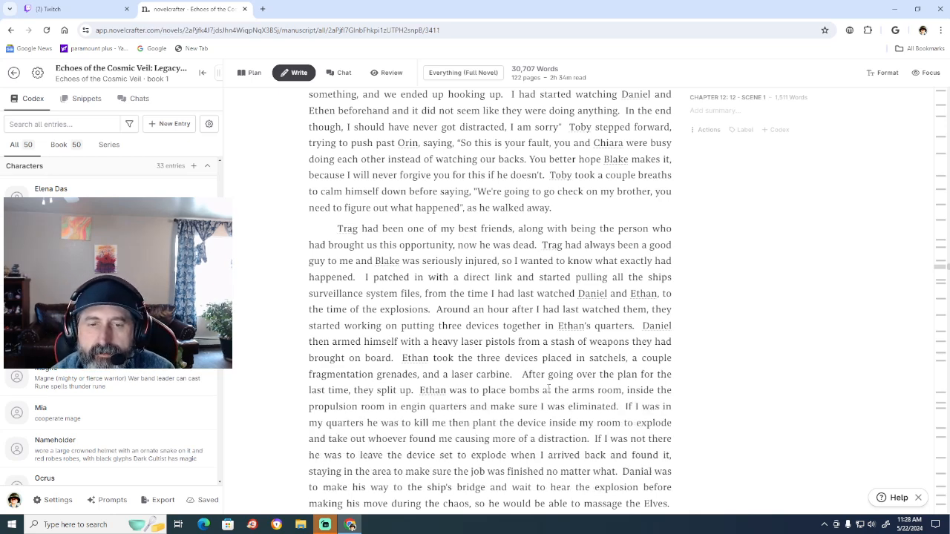
{"action": "key", "text": "BackSpace"}
{"action": "key", "text": "BackSpace"}
{"action": "key", "text": "BackSpace"}
{"action": "key", "text": "BackSpace"}
{"action": "key", "text": "BackSpace"}
{"action": "key", "text": "BackSpace"}
{"action": "key", "text": "BackSpace"}
{"action": "key", "text": "BackSpace"}
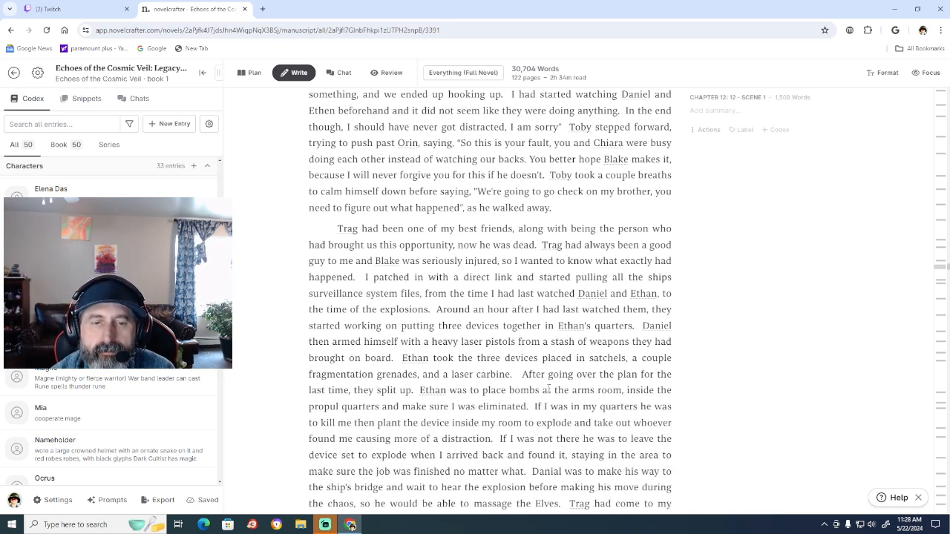
{"action": "key", "text": "BackSpace"}
{"action": "key", "text": "BackSpace"}
{"action": "key", "text": "BackSpace"}
{"action": "key", "text": "BackSpace"}
{"action": "key", "text": "BackSpace"}
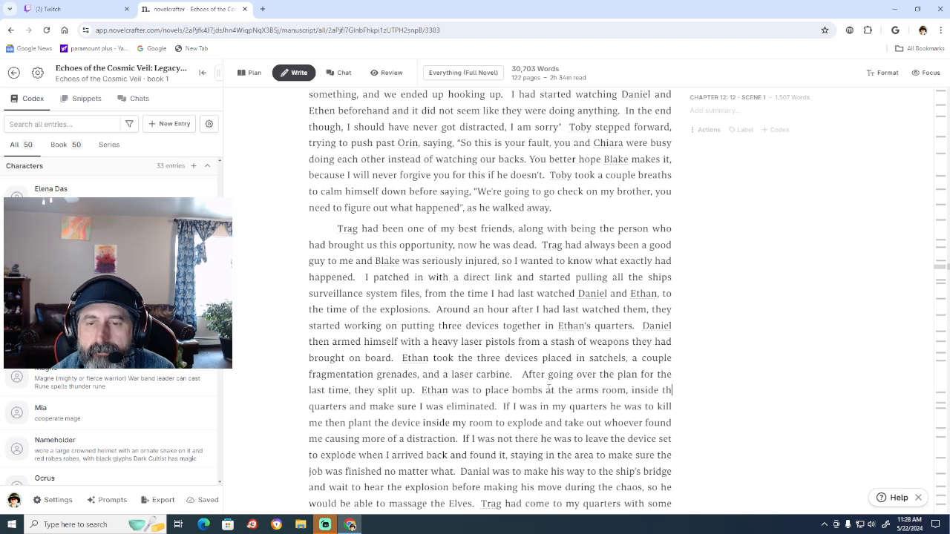
{"action": "key", "text": "BackSpace"}
{"action": "key", "text": "BackSpace"}
{"action": "key", "text": "BackSpace"}
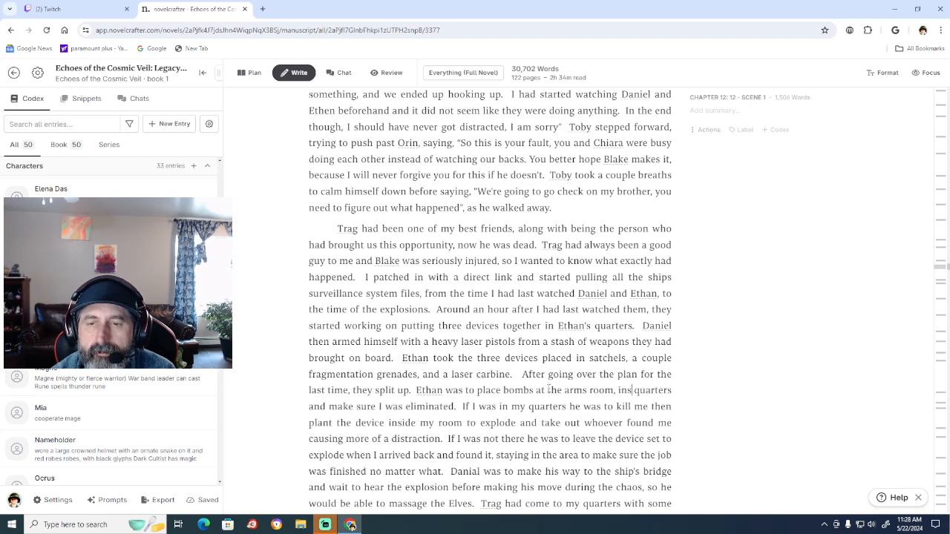
{"action": "key", "text": "BackSpace"}
{"action": "key", "text": "BackSpace"}
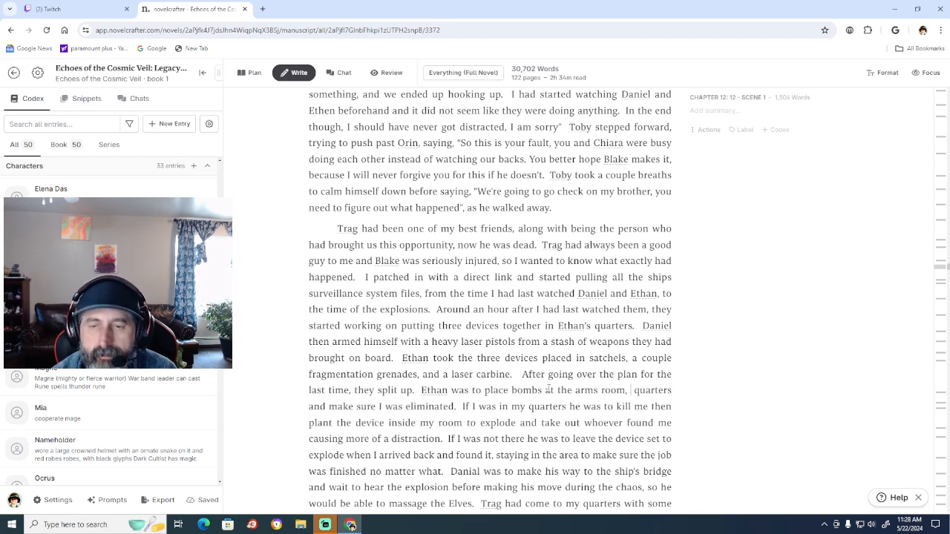
Add "inside of engineering," after "arms room," as the second bomb location.
{"action": "type", "text": "inside of en"}
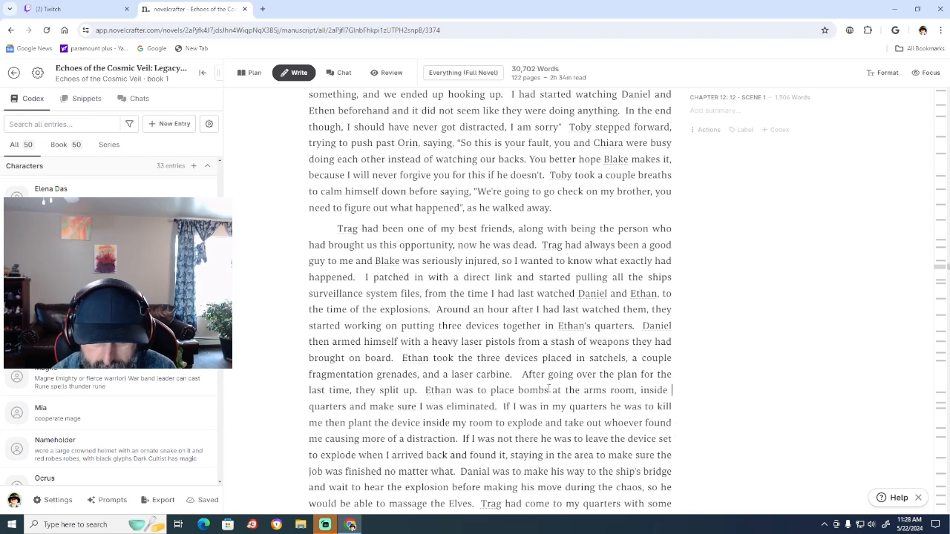
{"action": "type", "text": "gineering"}
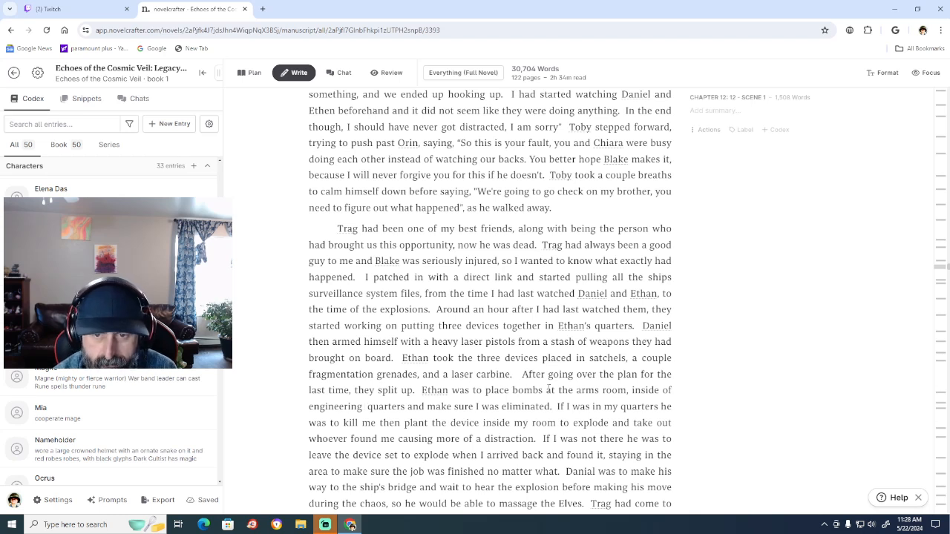
{"action": "type", "text": ","}
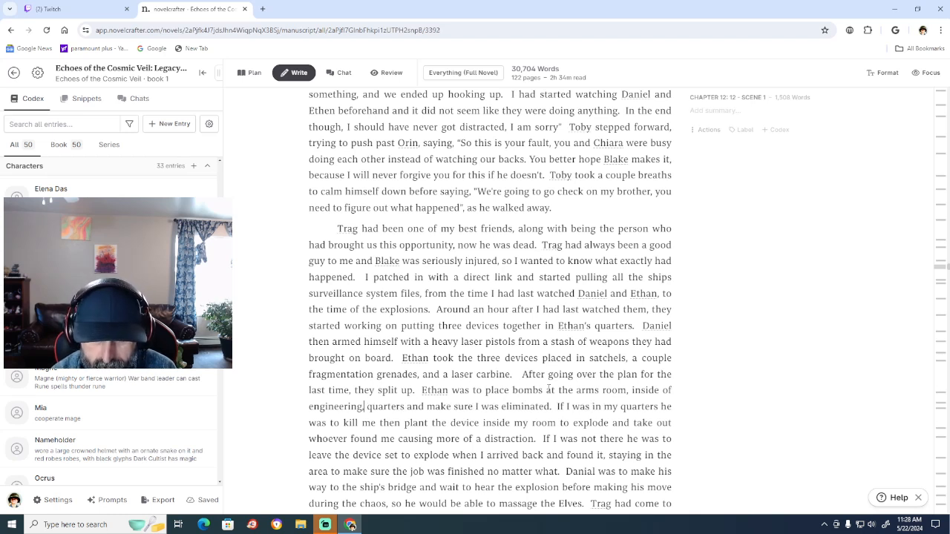
{"action": "type", "text": "at the w"}
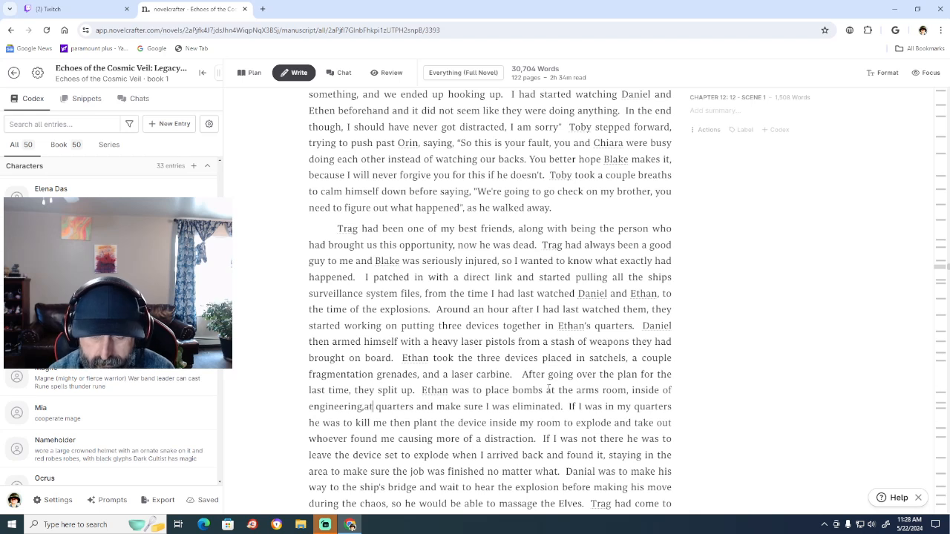
{"action": "type", "text": "arp com"}
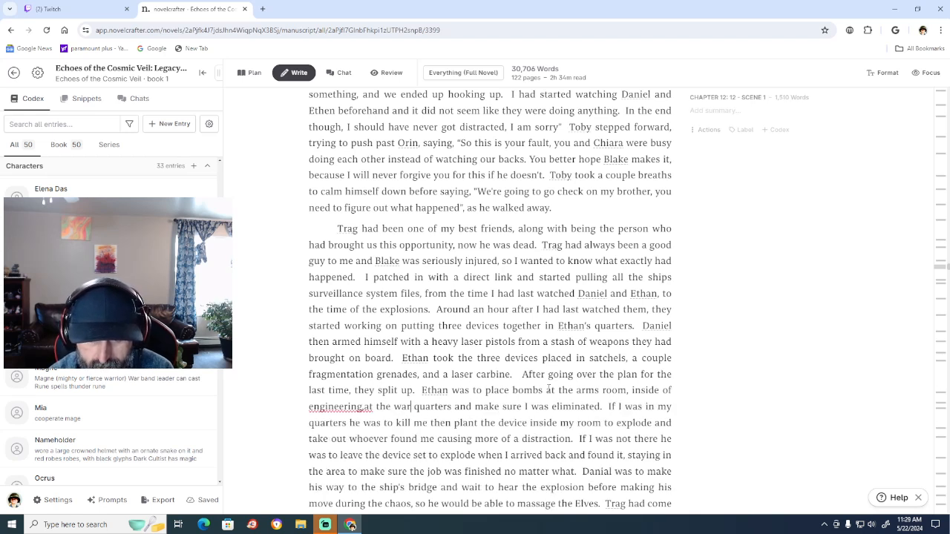
{"action": "type", "text": "pre"}
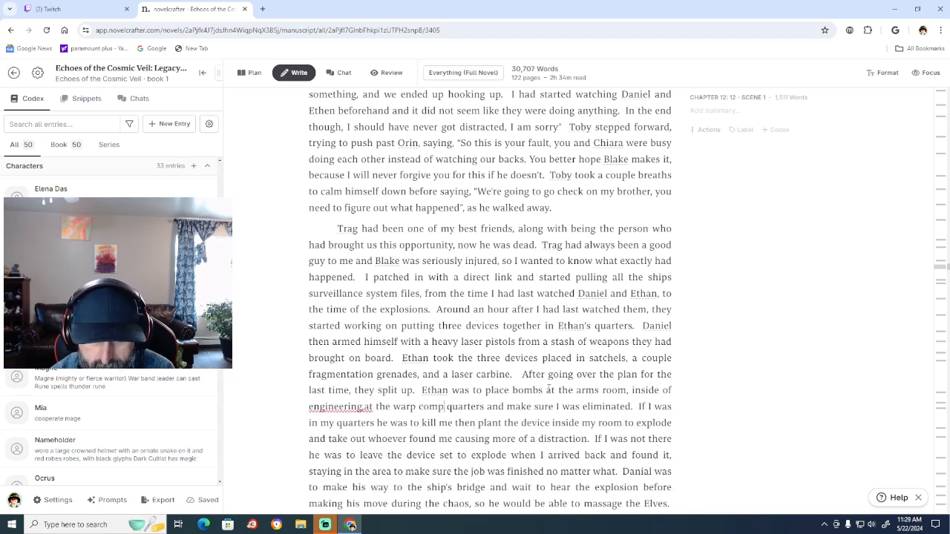
{"action": "type", "text": "sion fie"}
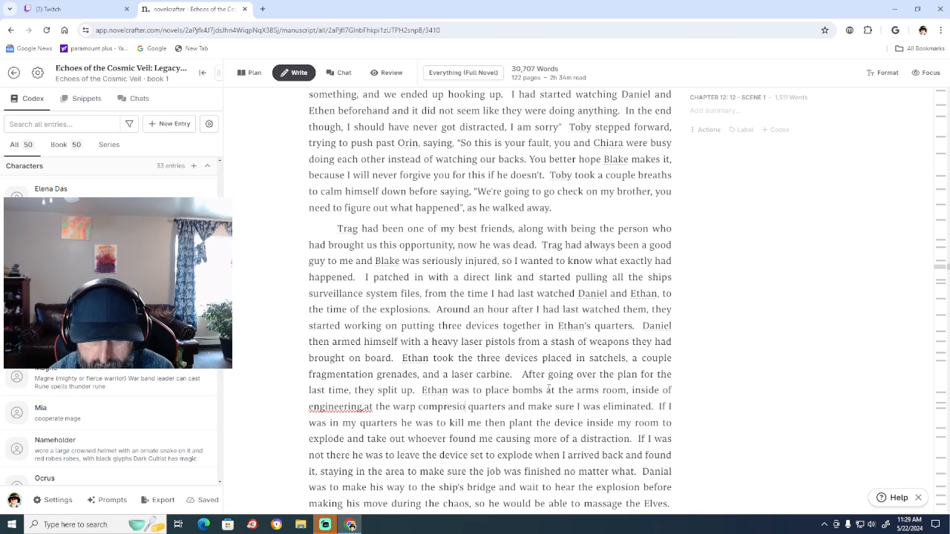
{"action": "type", "text": "ld ge"}
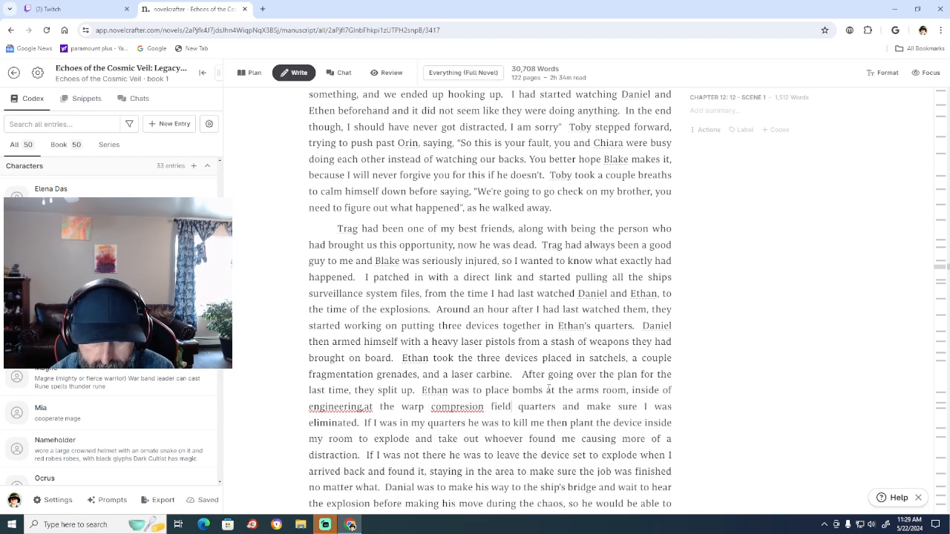
{"action": "type", "text": "n "}
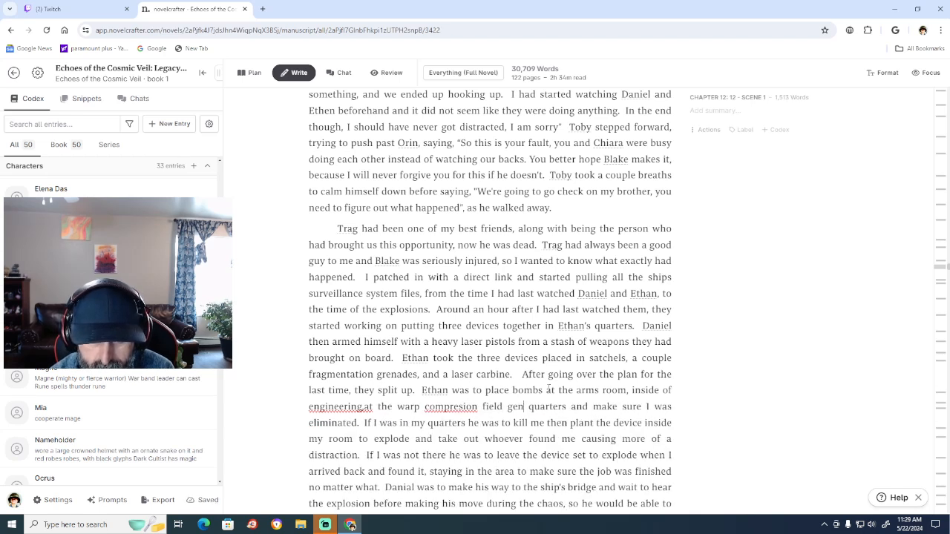
{"action": "type", "text": "erator"}
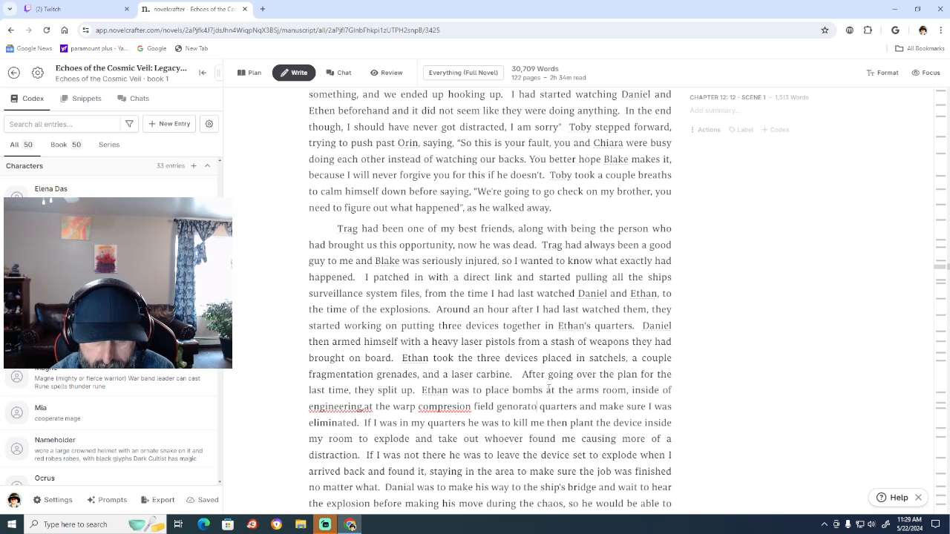
{"action": "type", "text": ","}
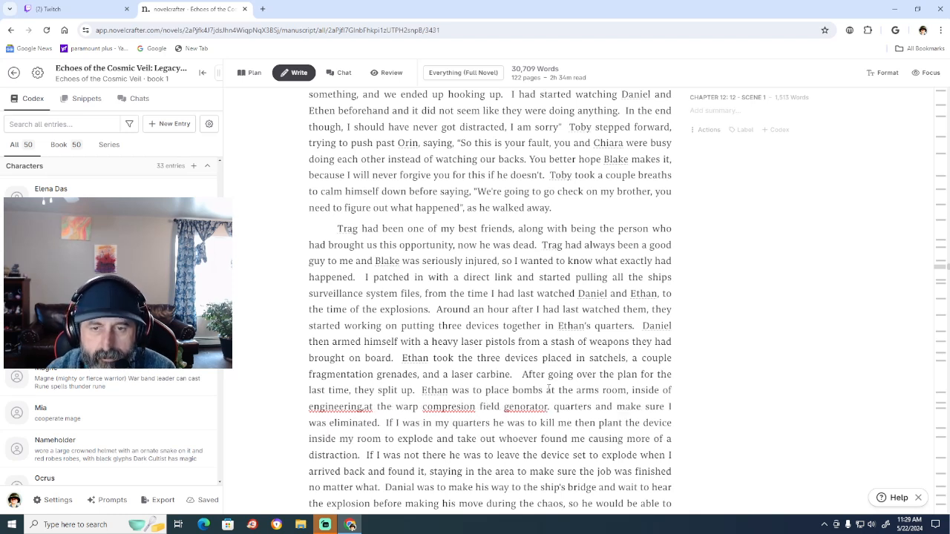
Apply the spelling corrections "engineering, at", "compression" and "generator" in the sentence about Ethan's bombs.
{"action": "right_click", "coordinate": [341, 406]}
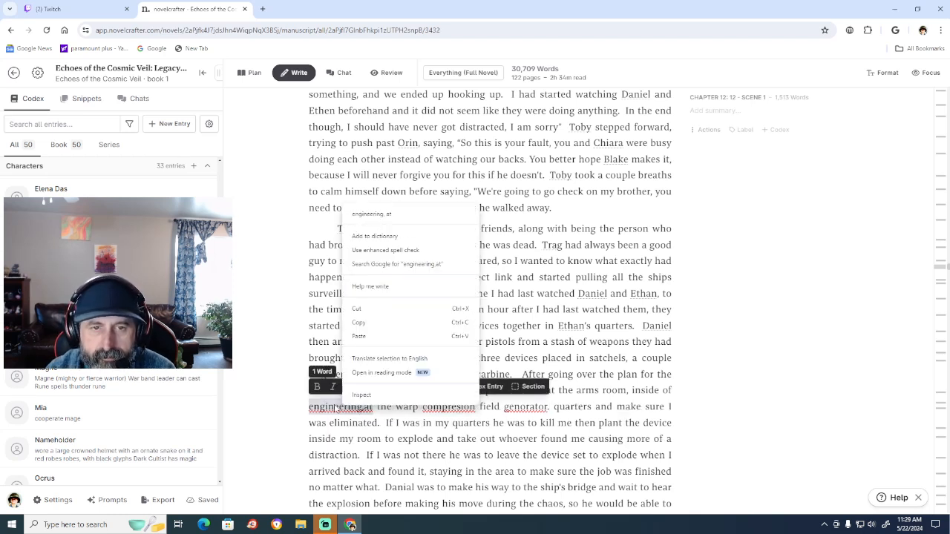
{"action": "left_click", "coordinate": [391, 216]}
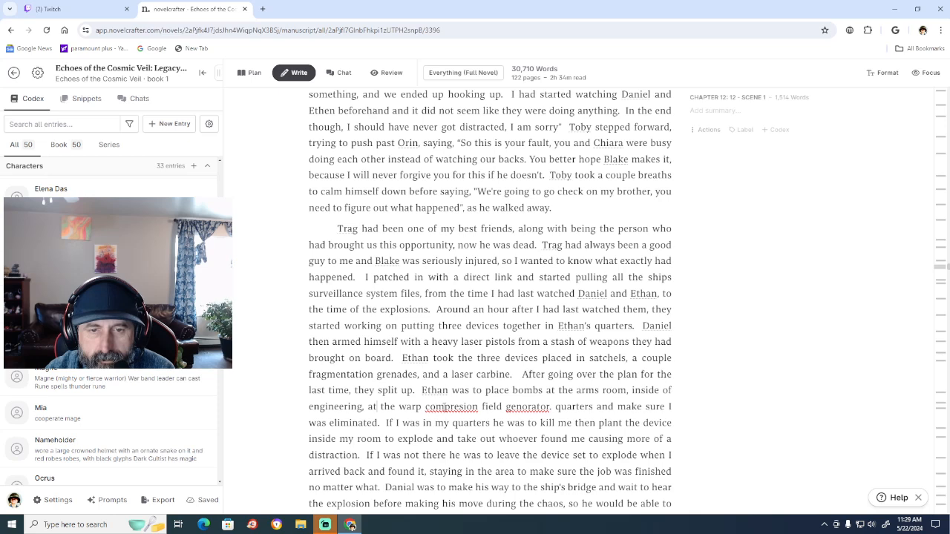
{"action": "right_click", "coordinate": [444, 407]}
{"action": "left_click", "coordinate": [498, 216]}
{"action": "right_click", "coordinate": [524, 407]}
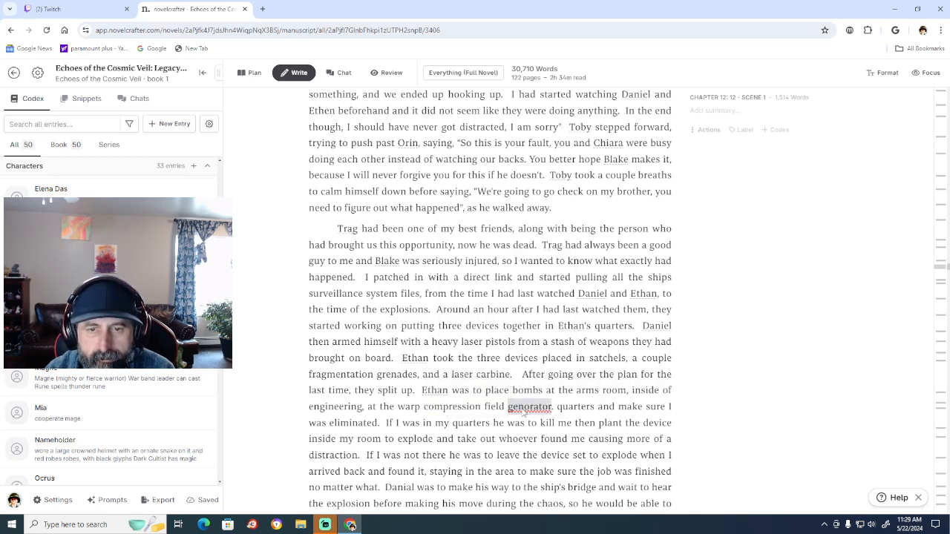
{"action": "left_click", "coordinate": [550, 216]}
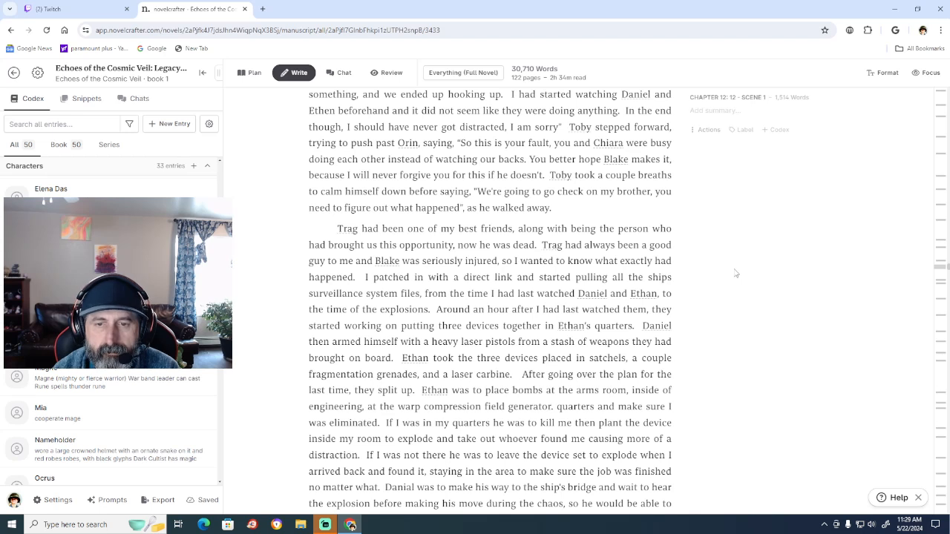
Replace the punctuation after "generator" with "and the last one" to introduce the final bomb location.
{"action": "type", "text": "and"}
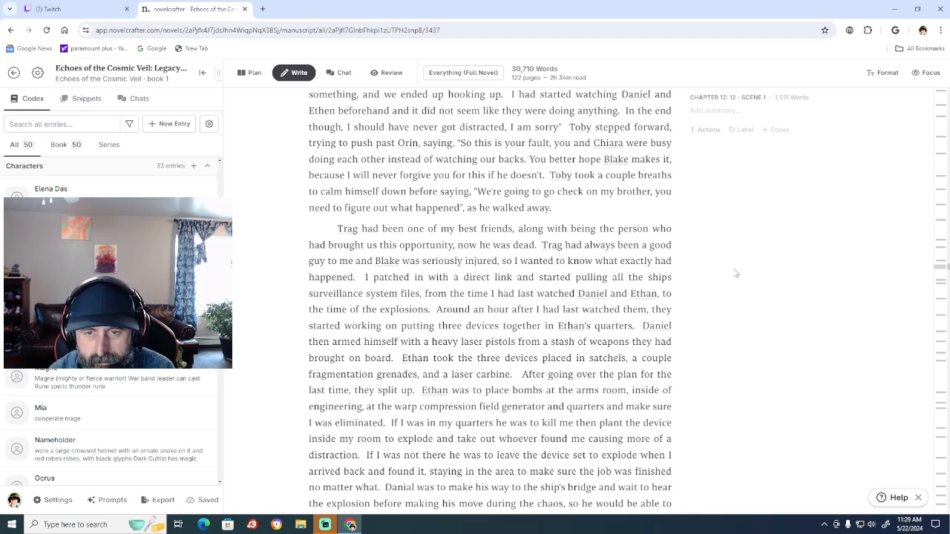
{"action": "type", "text": " the last"}
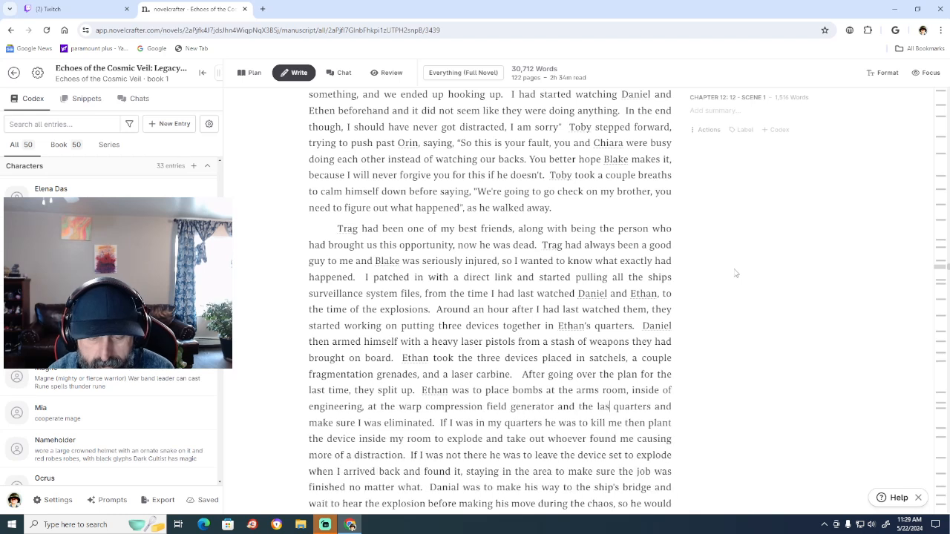
{"action": "type", "text": " one"}
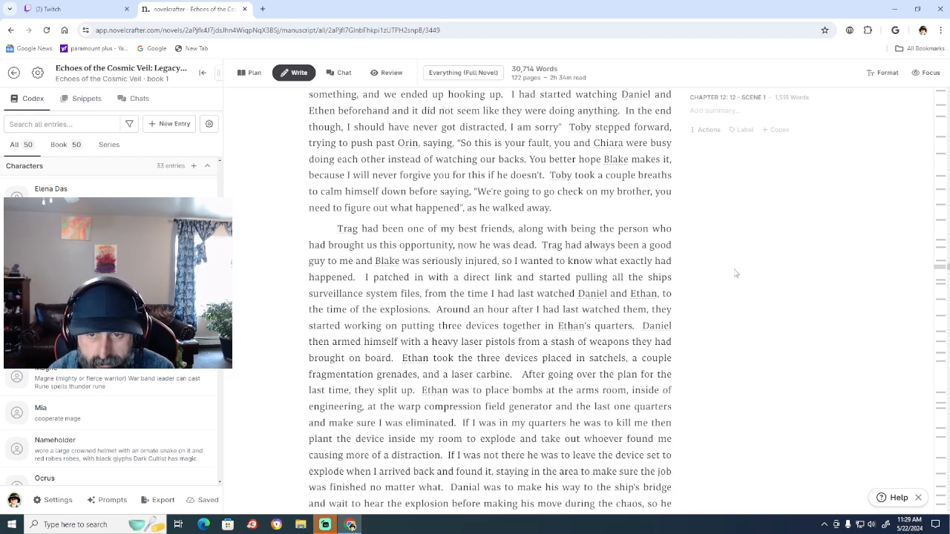
Replace "the last one" with "my" before "quarters".
{"action": "key", "text": "BackSpace"}
{"action": "key", "text": "BackSpace"}
{"action": "key", "text": "BackSpace"}
{"action": "key", "text": "BackSpace"}
{"action": "key", "text": "BackSpace"}
{"action": "key", "text": "BackSpace"}
{"action": "key", "text": "BackSpace"}
{"action": "key", "text": "BackSpace"}
{"action": "key", "text": "BackSpace"}
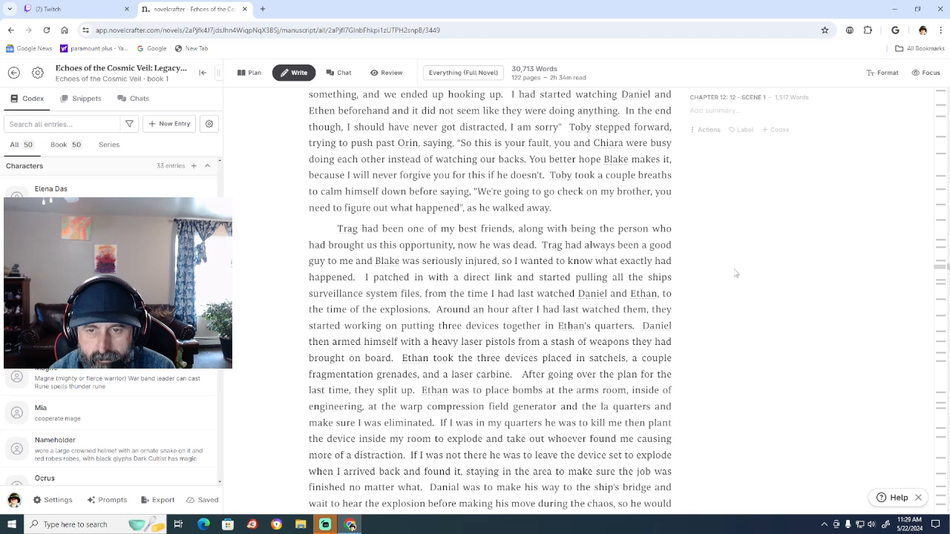
{"action": "key", "text": "BackSpace"}
{"action": "key", "text": "BackSpace"}
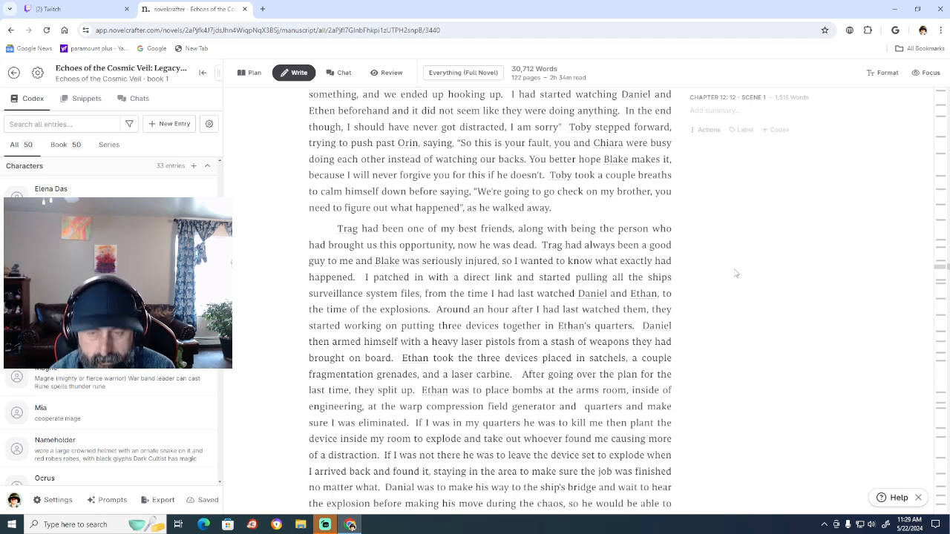
{"action": "type", "text": "my"}
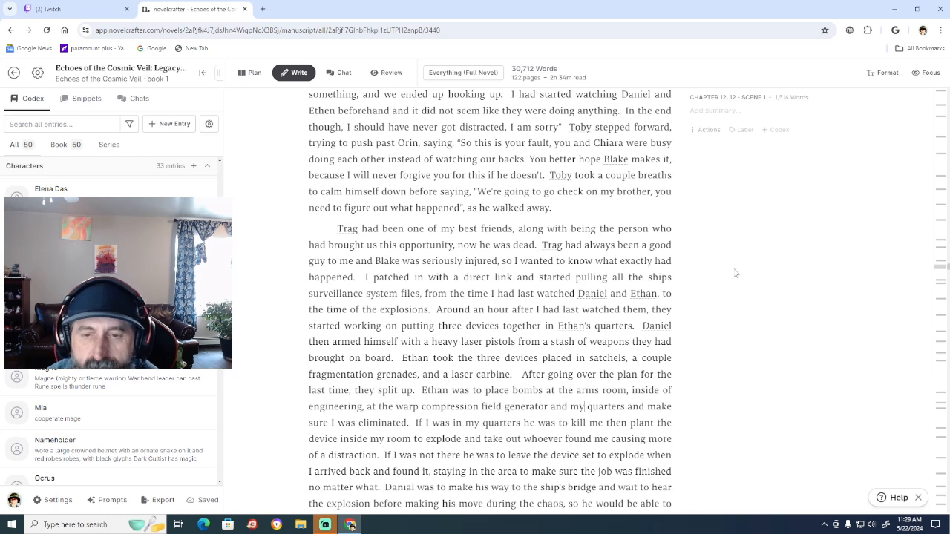
Insert a comma after "generator" in the list of bomb locations.
{"action": "left_click", "coordinate": [366, 405]}
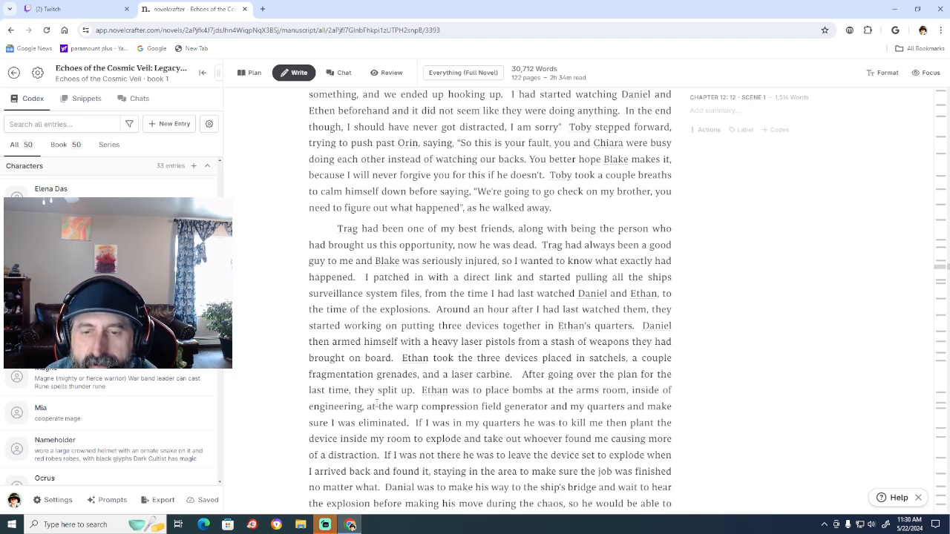
{"action": "left_click", "coordinate": [549, 406]}
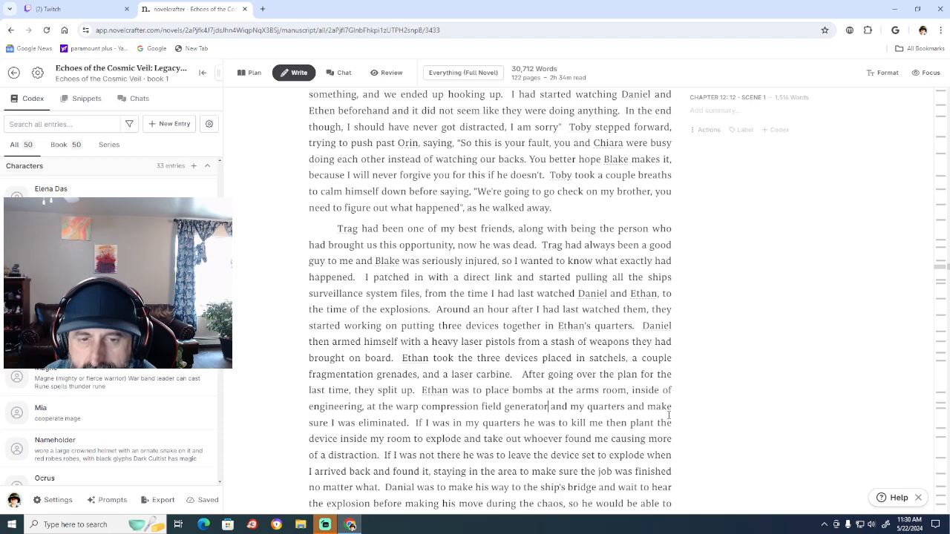
{"action": "type", "text": ","}
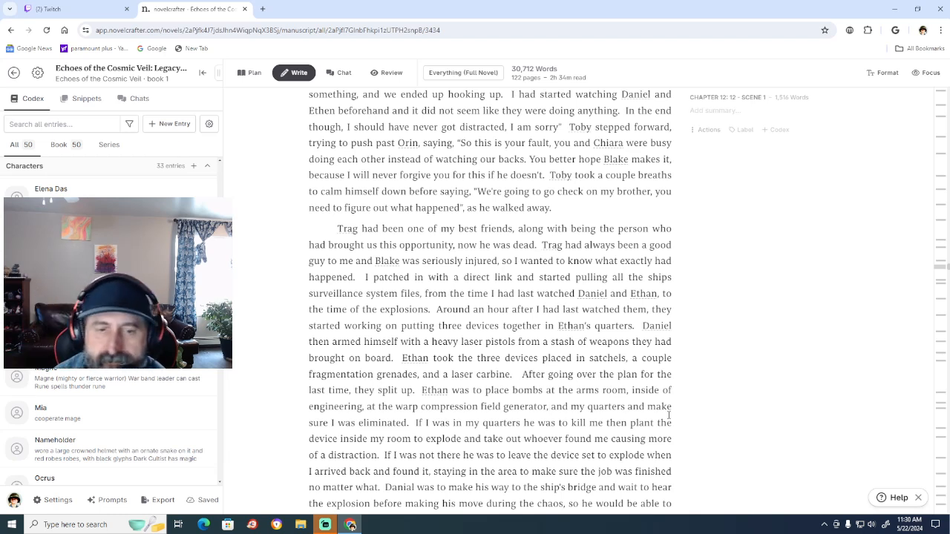
Delete "inside of engineering," from the list, back to the comma after "arms room".
{"action": "left_click", "coordinate": [365, 406]}
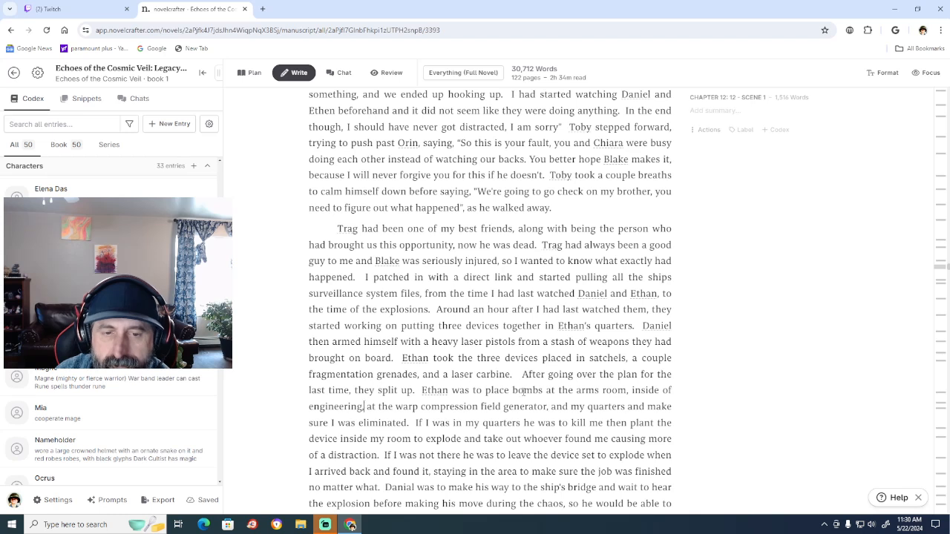
{"action": "key", "text": "BackSpace"}
{"action": "key", "text": "BackSpace"}
{"action": "key", "text": "BackSpace"}
{"action": "key", "text": "BackSpace"}
{"action": "key", "text": "BackSpace"}
{"action": "key", "text": "BackSpace"}
{"action": "key", "text": "BackSpace"}
{"action": "key", "text": "BackSpace"}
{"action": "key", "text": "BackSpace"}
{"action": "key", "text": "BackSpace"}
{"action": "key", "text": "BackSpace"}
{"action": "key", "text": "BackSpace"}
{"action": "key", "text": "BackSpace"}
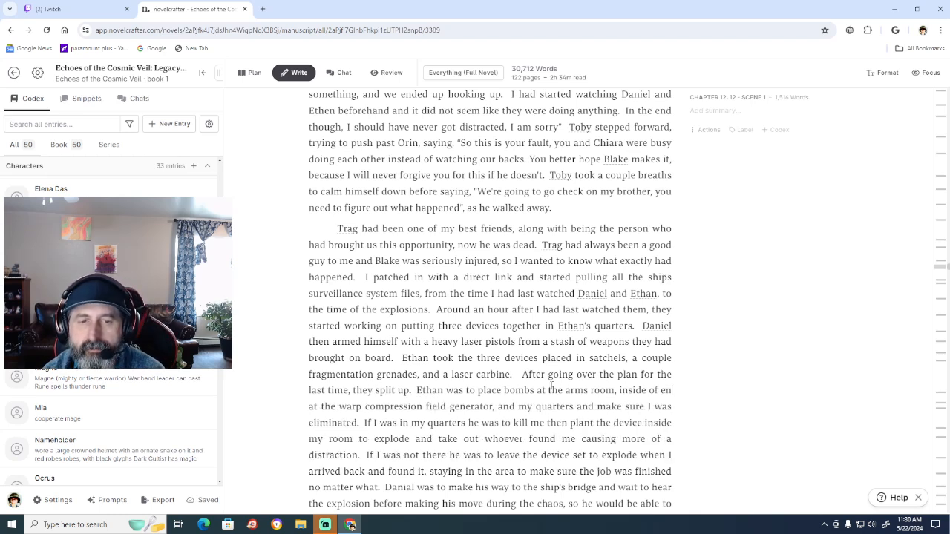
{"action": "key", "text": "BackSpace"}
{"action": "key", "text": "BackSpace"}
{"action": "key", "text": "BackSpace"}
{"action": "key", "text": "BackSpace"}
{"action": "key", "text": "BackSpace"}
{"action": "key", "text": "BackSpace"}
{"action": "key", "text": "BackSpace"}
{"action": "key", "text": "BackSpace"}
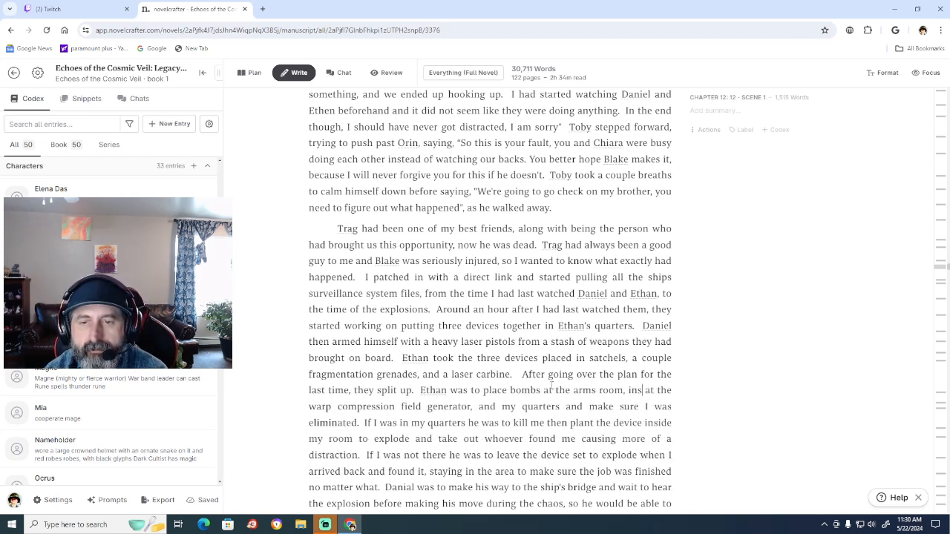
{"action": "key", "text": "BackSpace"}
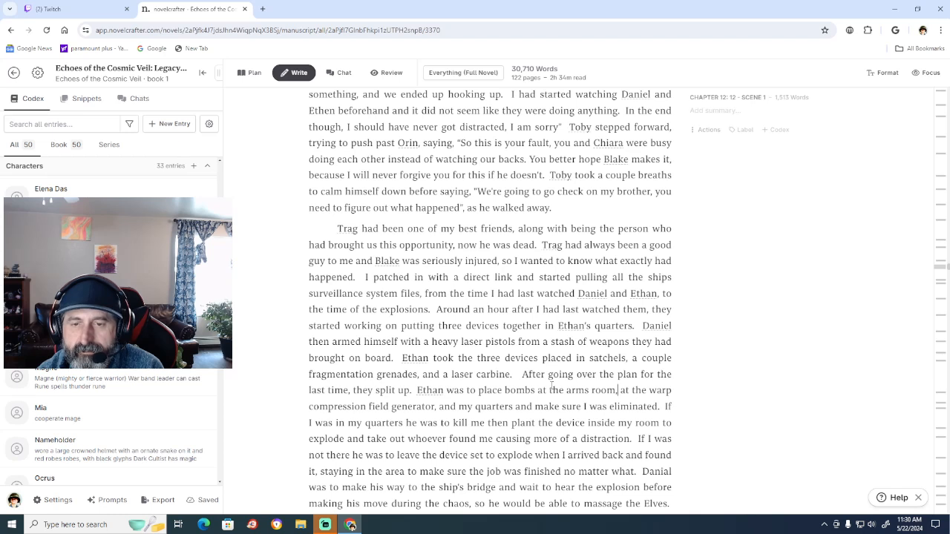
Delete "and" before "make sure" and end the bomb-location sentence with a period after "my quarters".
{"action": "key", "text": "Left"}
{"action": "key", "text": "Left"}
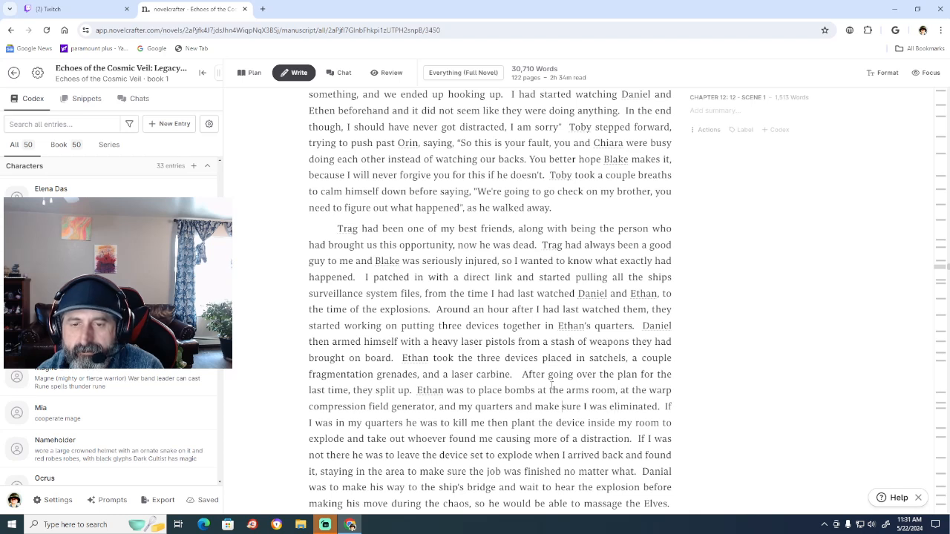
{"action": "key", "text": "Left"}
{"action": "key", "text": "Left"}
{"action": "key", "text": "Left"}
{"action": "key", "text": "Left"}
{"action": "key", "text": "Left"}
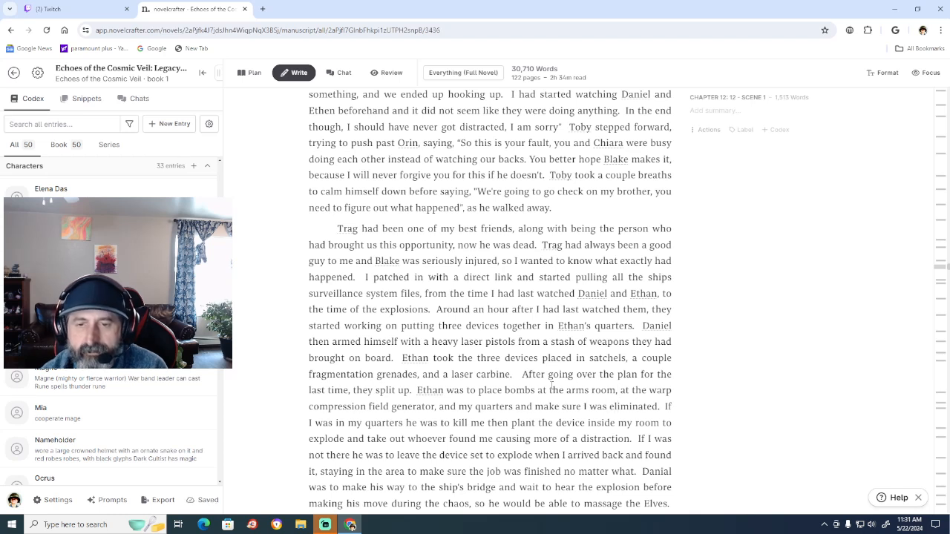
{"action": "key", "text": "BackSpace"}
{"action": "key", "text": "BackSpace"}
{"action": "key", "text": "BackSpace"}
{"action": "key", "text": "BackSpace"}
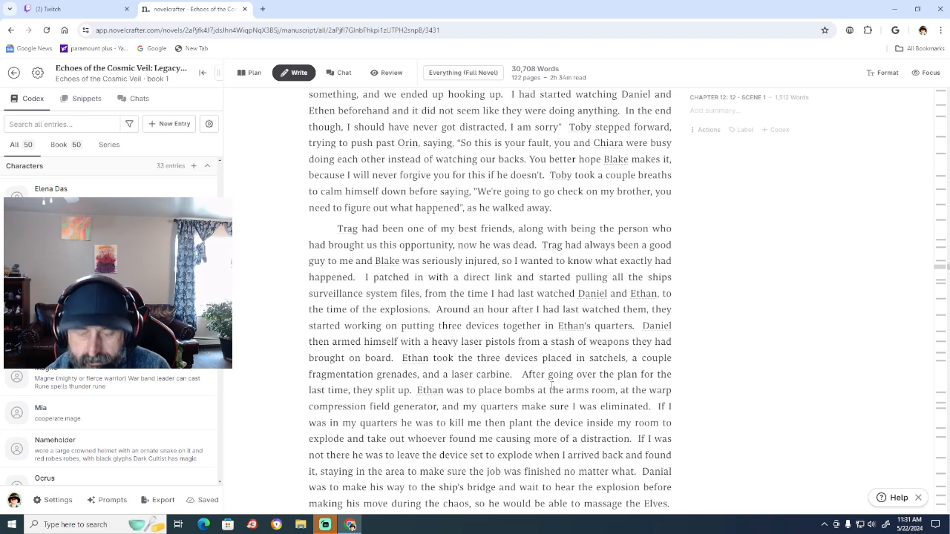
{"action": "type", "text": "."}
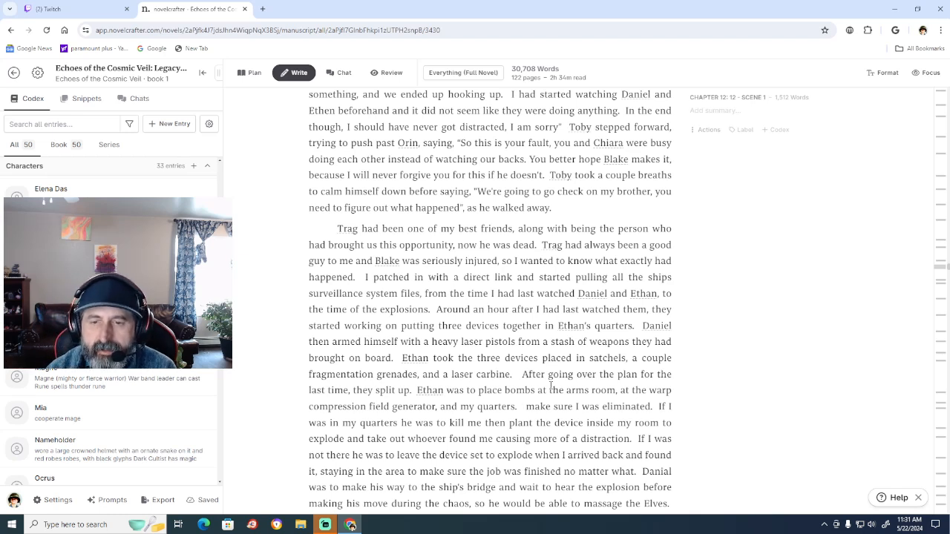
Delete "make sure I was eliminated." and its extra spacing after "my quarters." in the bomb-plan passage.
{"action": "left_click", "coordinate": [652, 406]}
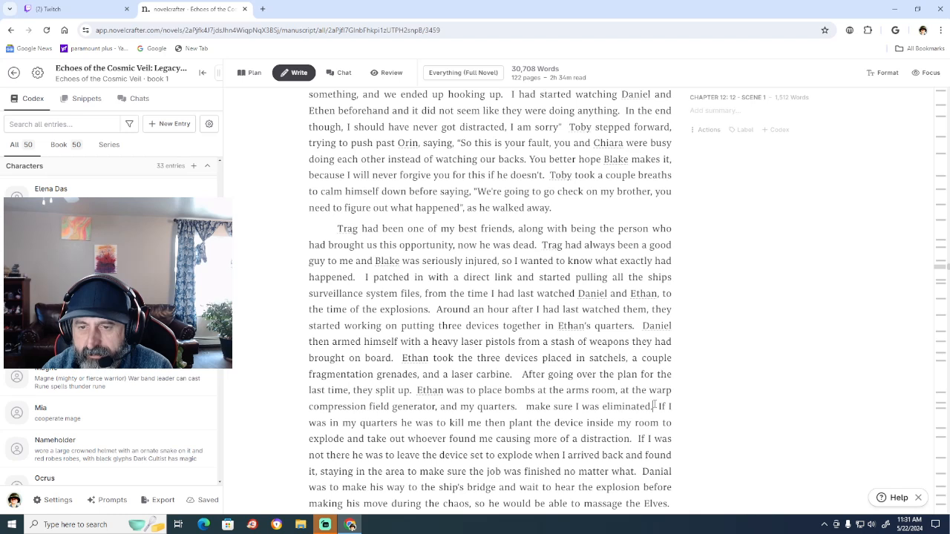
{"action": "key", "text": "BackSpace"}
{"action": "key", "text": "BackSpace"}
{"action": "key", "text": "BackSpace"}
{"action": "key", "text": "BackSpace"}
{"action": "key", "text": "BackSpace"}
{"action": "key", "text": "BackSpace"}
{"action": "key", "text": "BackSpace"}
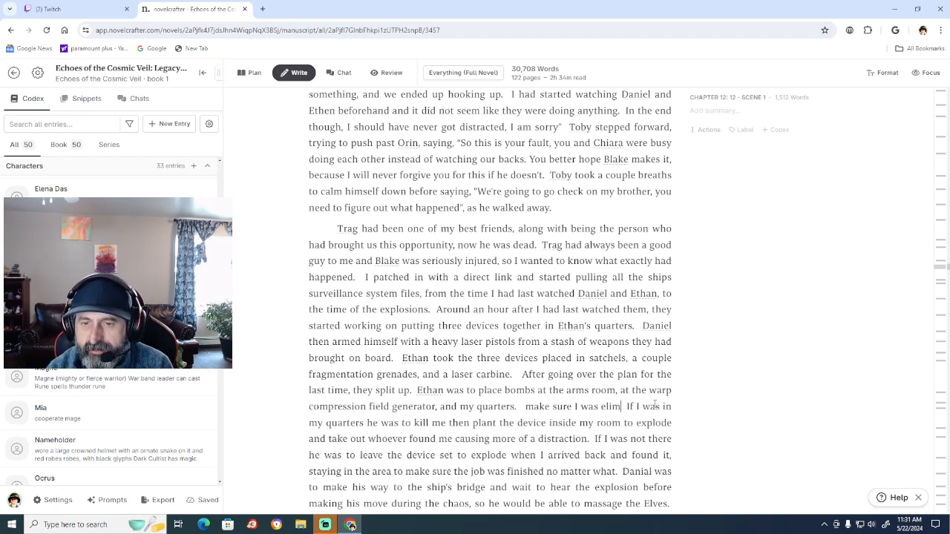
{"action": "key", "text": "BackSpace"}
{"action": "key", "text": "BackSpace"}
{"action": "key", "text": "BackSpace"}
{"action": "key", "text": "BackSpace"}
{"action": "key", "text": "BackSpace"}
{"action": "key", "text": "BackSpace"}
{"action": "key", "text": "BackSpace"}
{"action": "key", "text": "BackSpace"}
{"action": "key", "text": "BackSpace"}
{"action": "key", "text": "BackSpace"}
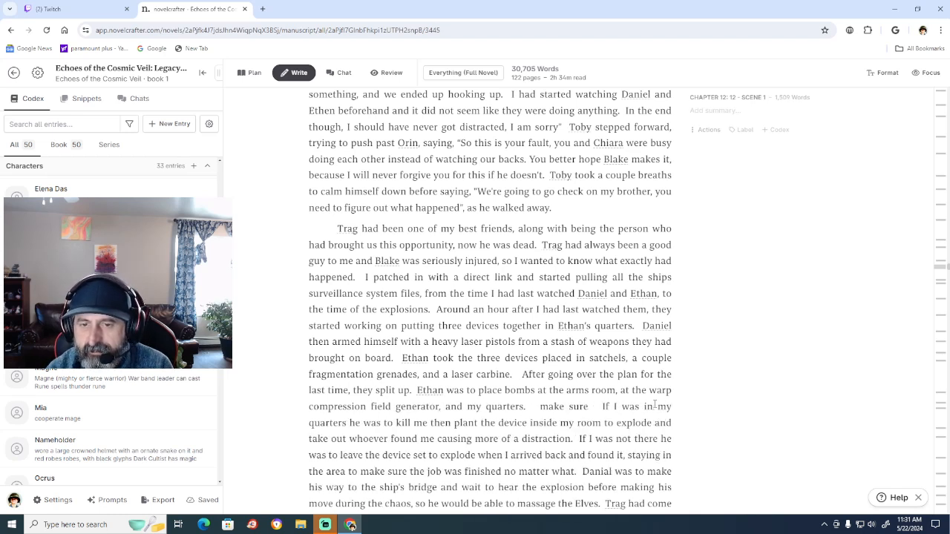
{"action": "key", "text": "BackSpace"}
{"action": "key", "text": "BackSpace"}
{"action": "key", "text": "BackSpace"}
{"action": "key", "text": "BackSpace"}
{"action": "key", "text": "BackSpace"}
{"action": "key", "text": "BackSpace"}
{"action": "key", "text": "BackSpace"}
{"action": "key", "text": "BackSpace"}
{"action": "key", "text": "BackSpace"}
{"action": "key", "text": "BackSpace"}
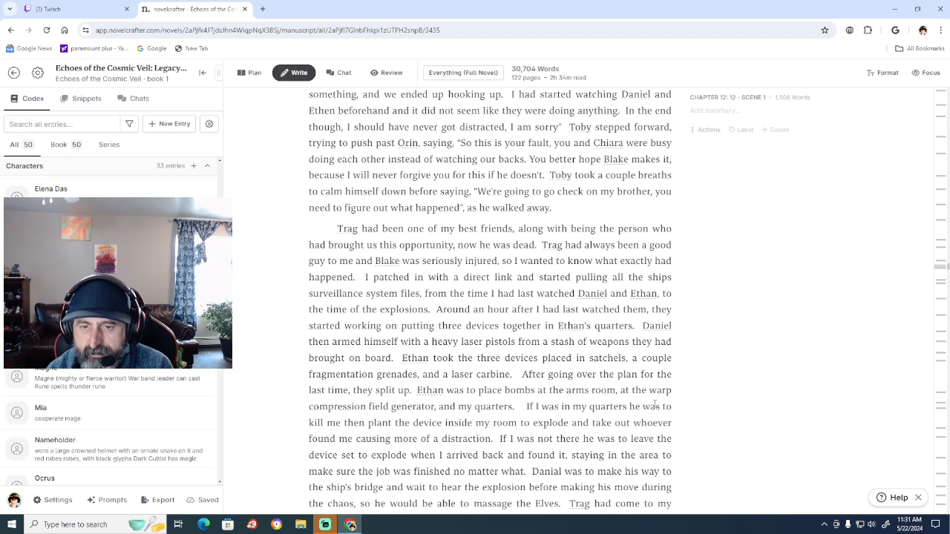
{"action": "key", "text": "BackSpace"}
{"action": "key", "text": "BackSpace"}
{"action": "key", "text": "BackSpace"}
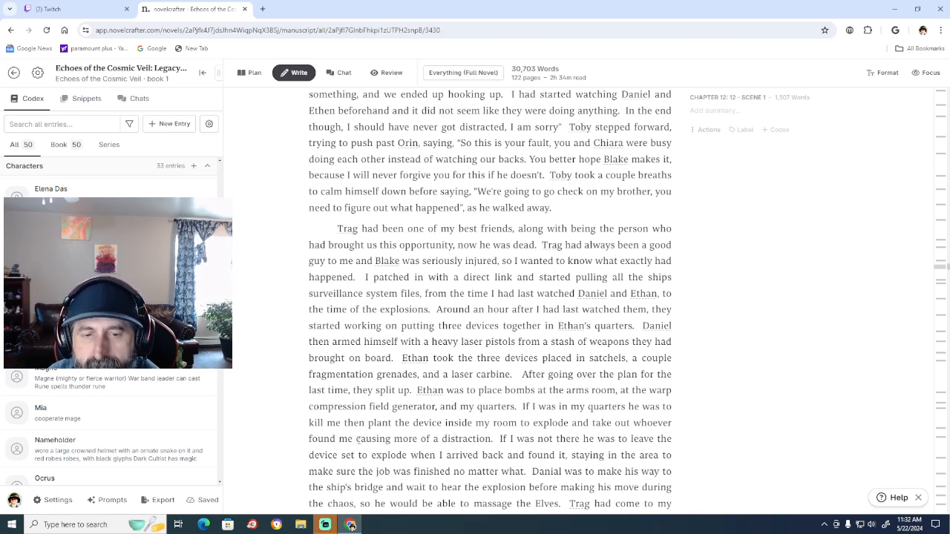
Delete "take out whoever found me" between "to explode and" and "causing more of a distraction".
{"action": "left_click", "coordinate": [353, 438]}
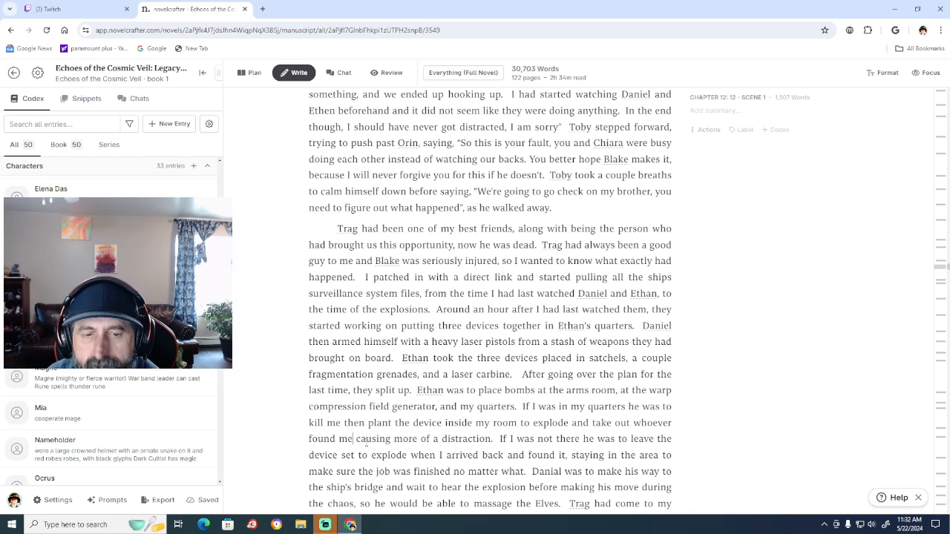
{"action": "key", "text": "BackSpace"}
{"action": "key", "text": "BackSpace"}
{"action": "key", "text": "BackSpace"}
{"action": "key", "text": "BackSpace"}
{"action": "key", "text": "BackSpace"}
{"action": "key", "text": "BackSpace"}
{"action": "key", "text": "BackSpace"}
{"action": "key", "text": "BackSpace"}
{"action": "key", "text": "BackSpace"}
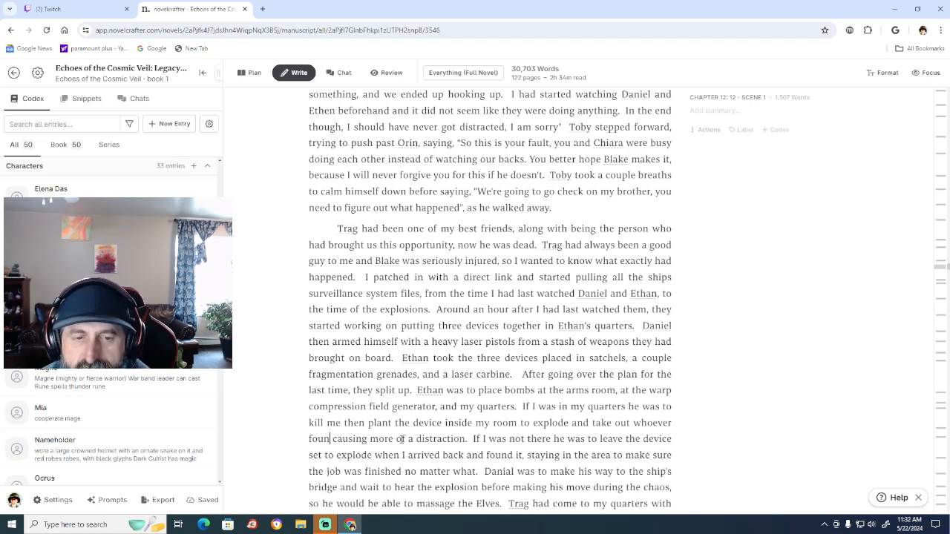
{"action": "key", "text": "BackSpace"}
{"action": "key", "text": "BackSpace"}
{"action": "key", "text": "BackSpace"}
{"action": "key", "text": "BackSpace"}
{"action": "key", "text": "BackSpace"}
{"action": "key", "text": "BackSpace"}
{"action": "key", "text": "BackSpace"}
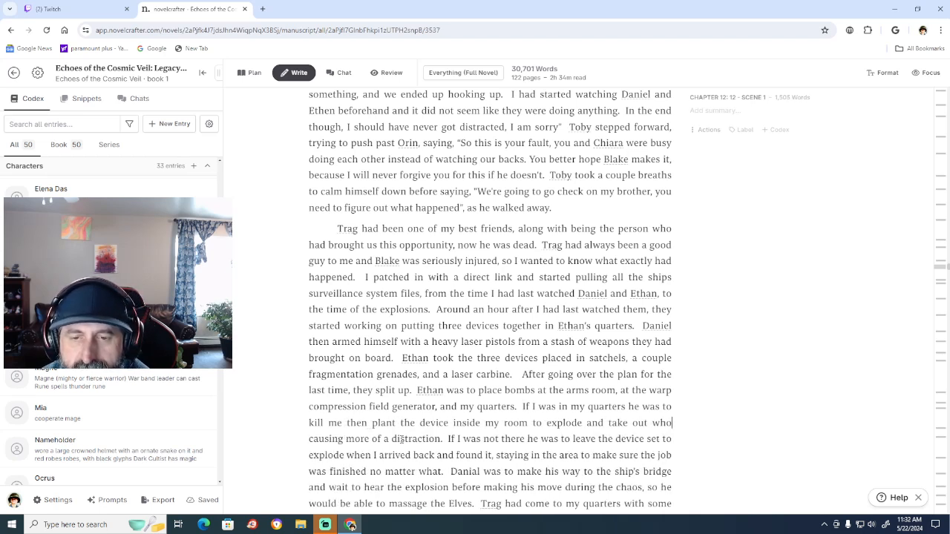
{"action": "key", "text": "BackSpace"}
{"action": "key", "text": "BackSpace"}
{"action": "key", "text": "BackSpace"}
{"action": "key", "text": "BackSpace"}
{"action": "key", "text": "BackSpace"}
{"action": "key", "text": "BackSpace"}
{"action": "key", "text": "BackSpace"}
{"action": "key", "text": "BackSpace"}
{"action": "key", "text": "BackSpace"}
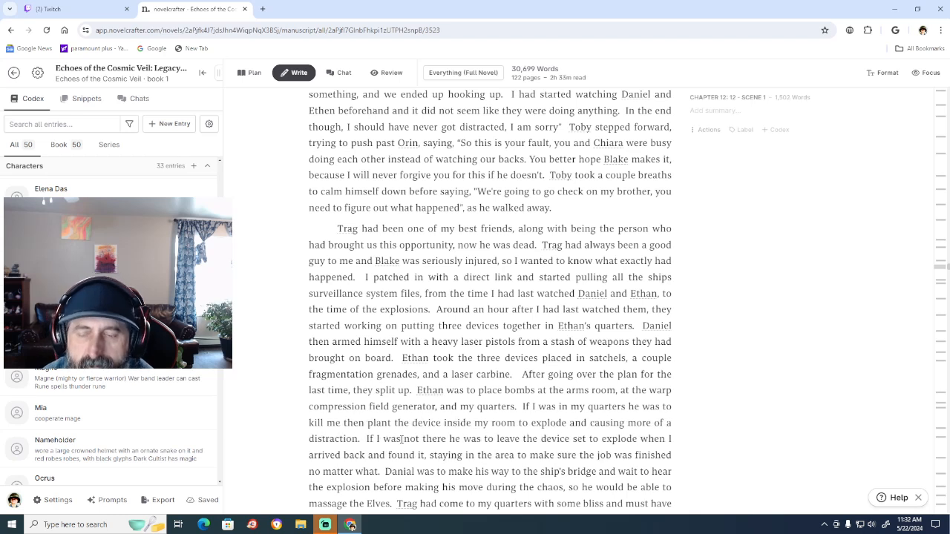
Change "causing" to "cause" before "more of a distraction".
{"action": "key", "text": "Right"}
{"action": "key", "text": "Right"}
{"action": "key", "text": "Right"}
{"action": "key", "text": "Right"}
{"action": "key", "text": "Right"}
{"action": "key", "text": "Right"}
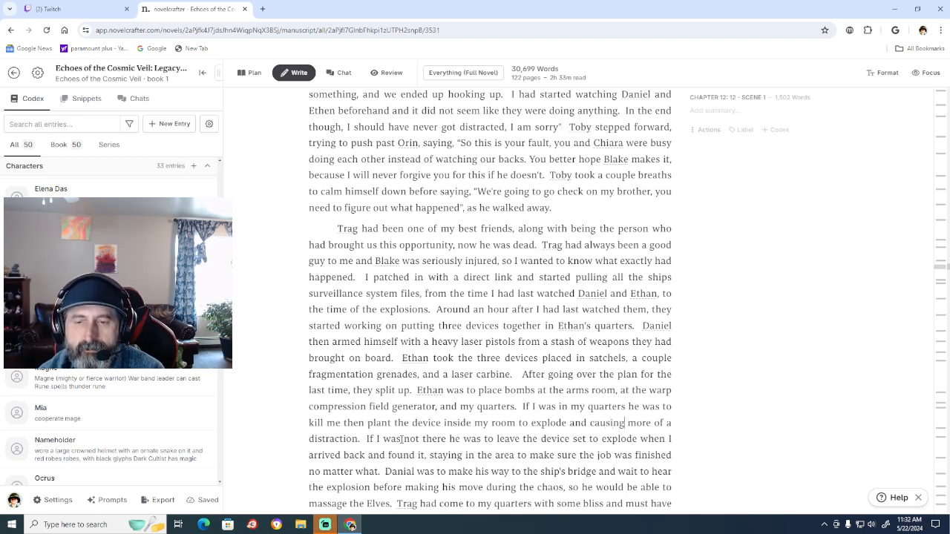
{"action": "key", "text": "BackSpace"}
{"action": "key", "text": "BackSpace"}
{"action": "key", "text": "BackSpace"}
{"action": "type", "text": "e"}
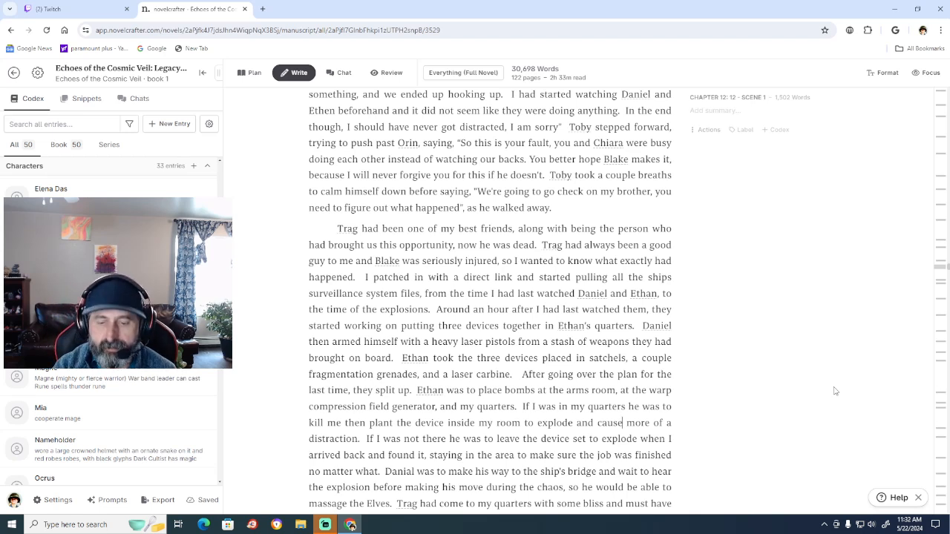
Start a new paragraph after "massage the Elves.", before "Trag had come to my quarters".
{"action": "scroll", "coordinate": [835, 391], "scroll_direction": "down", "scroll_amount": 1}
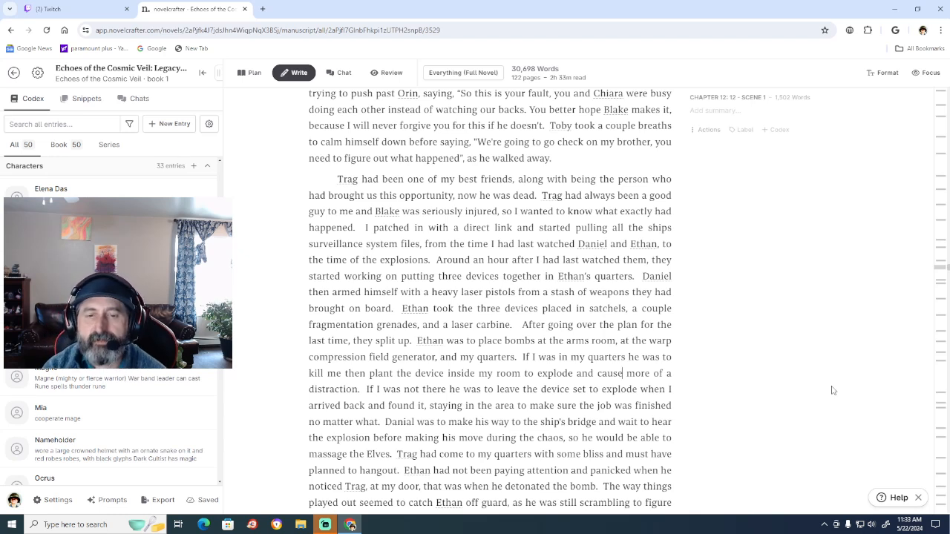
{"action": "left_click", "coordinate": [395, 454]}
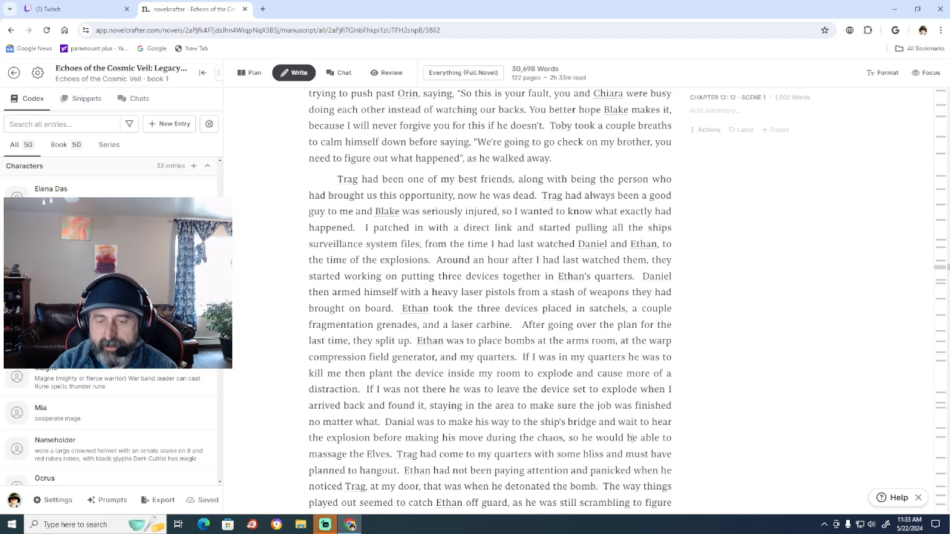
{"action": "key", "text": "Left"}
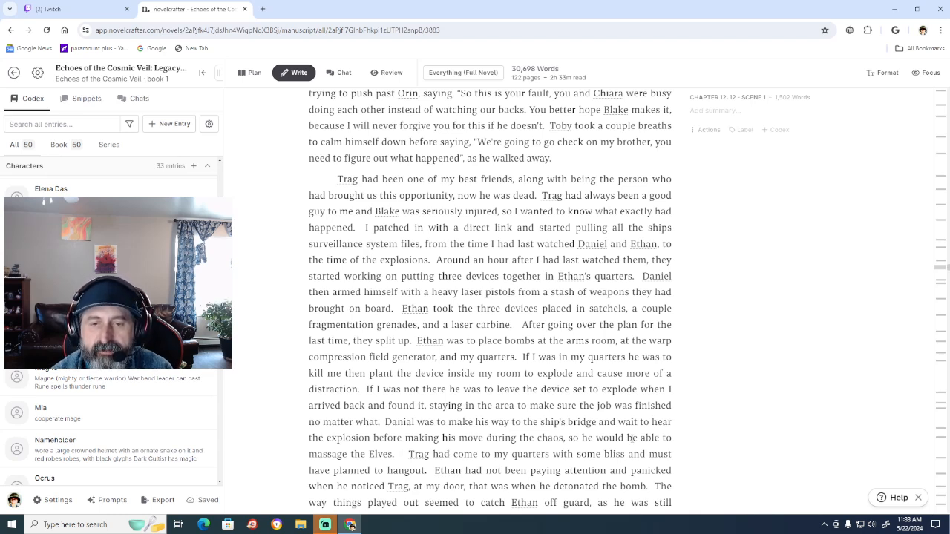
{"action": "key", "text": "Return"}
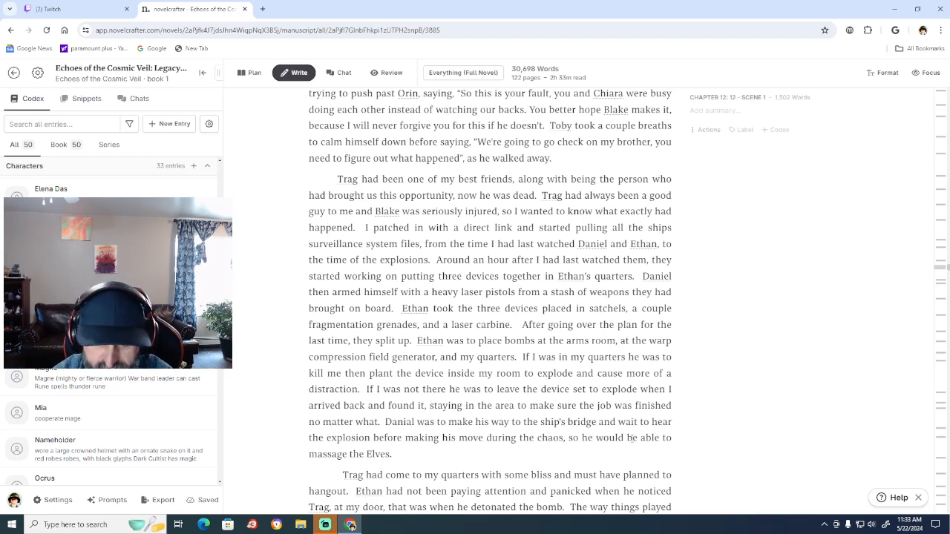
Begin the new paragraph, ahead of "Trag had come", with "Most of the plan played out as they had expected, until".
{"action": "type", "text": "Most of the"}
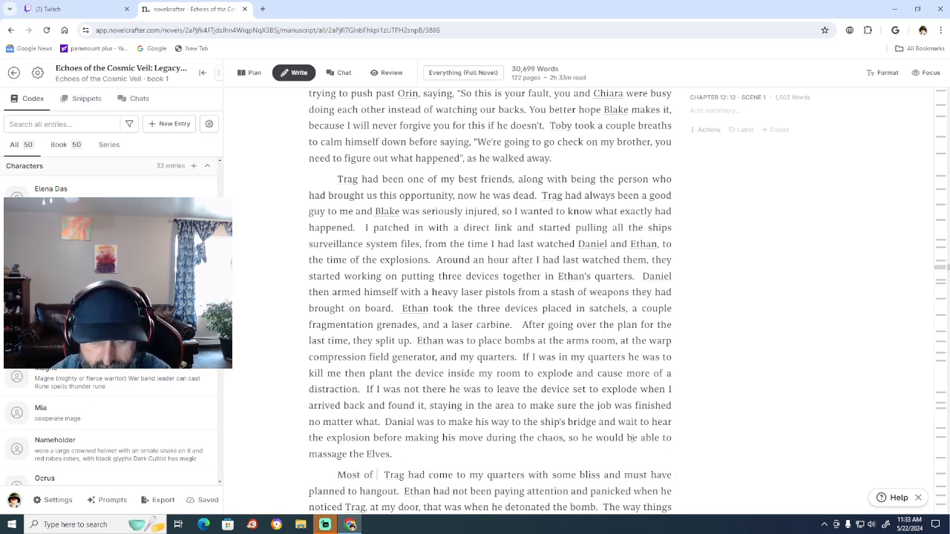
{"action": "type", "text": " plan pla"}
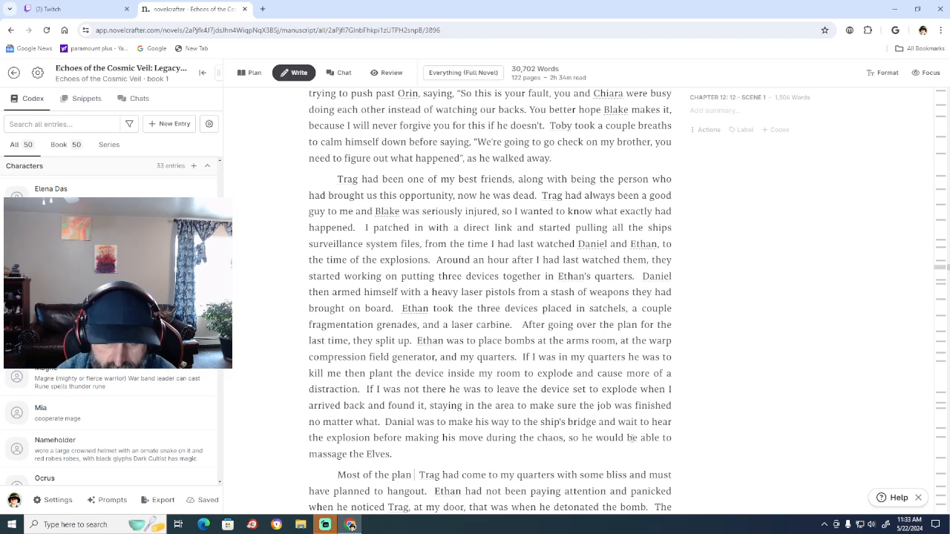
{"action": "type", "text": "yed out as"}
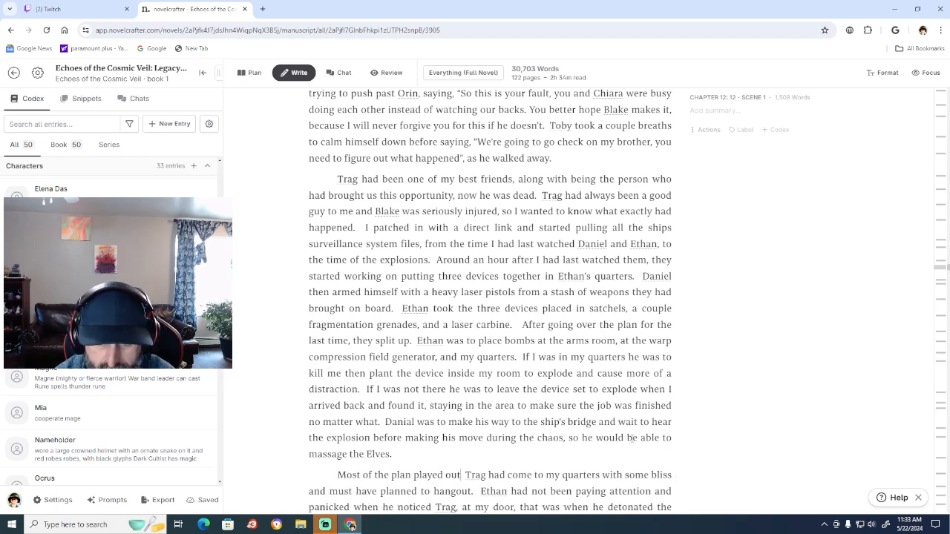
{"action": "type", "text": " th"}
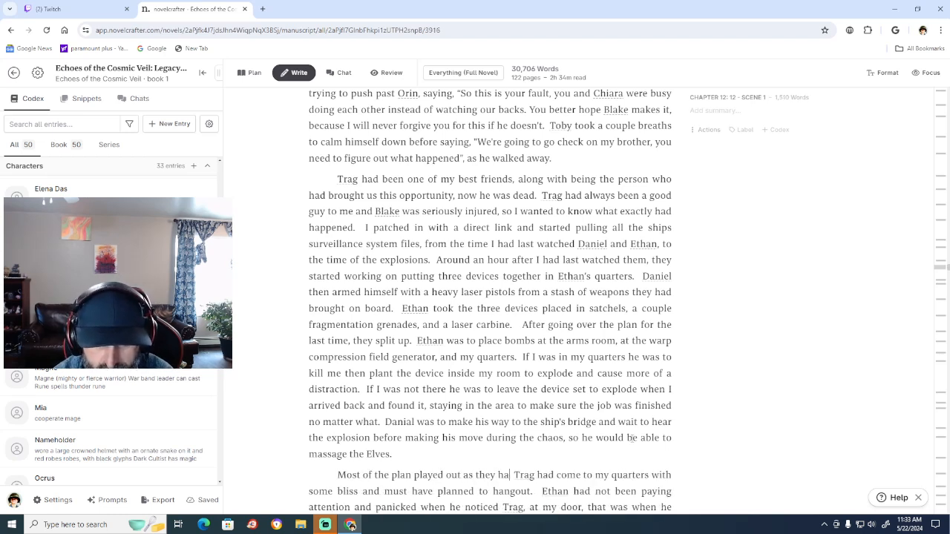
{"action": "type", "text": "ey had expect"}
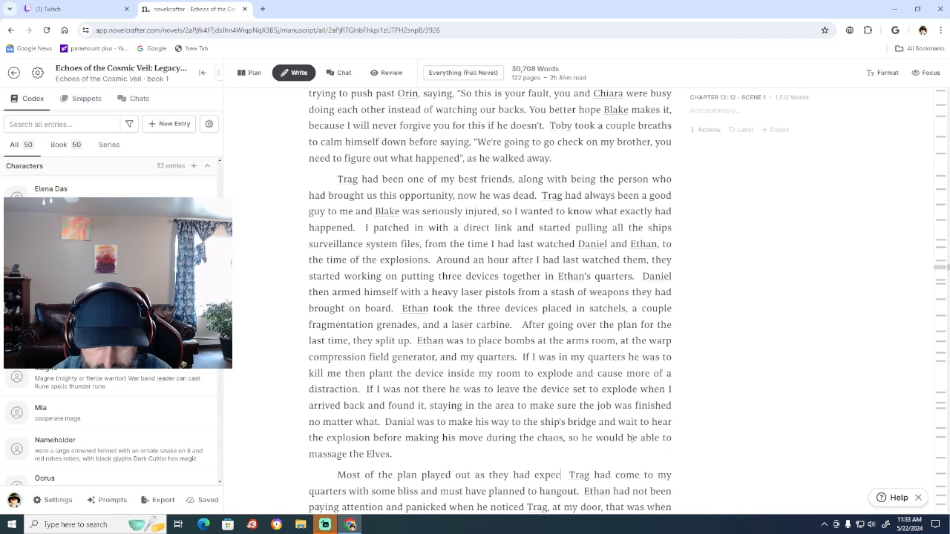
{"action": "type", "text": "ed"}
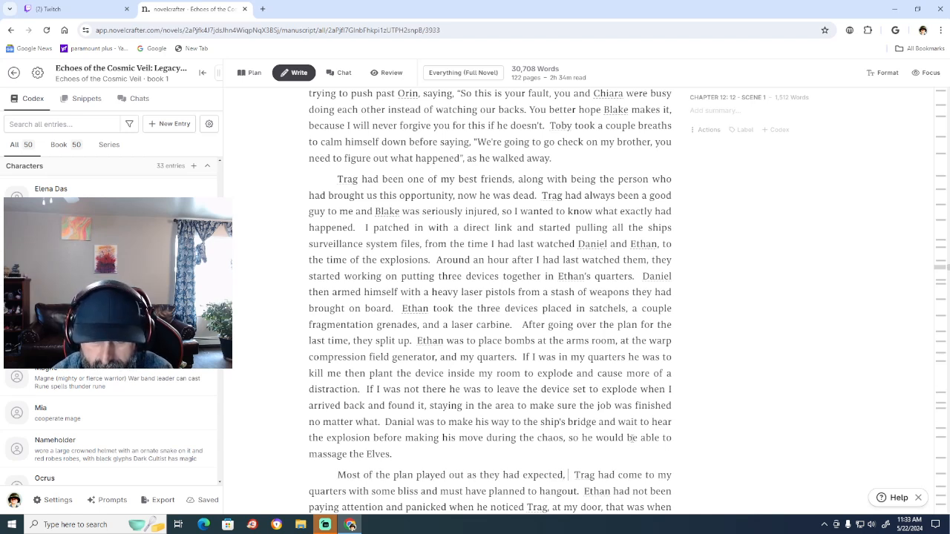
{"action": "type", "text": ", until"}
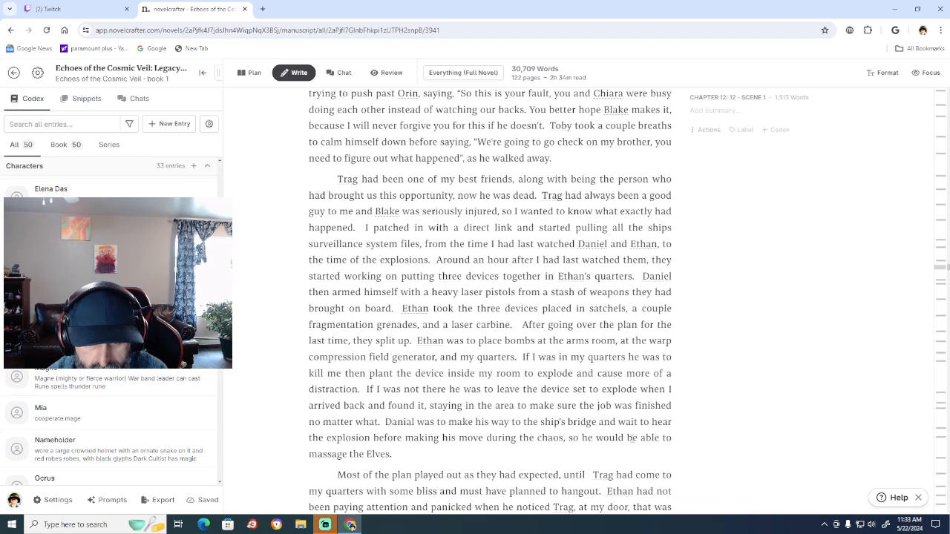
Continue the new opening sentence with "Ethan could not get access to".
{"action": "type", "text": "Ethan"}
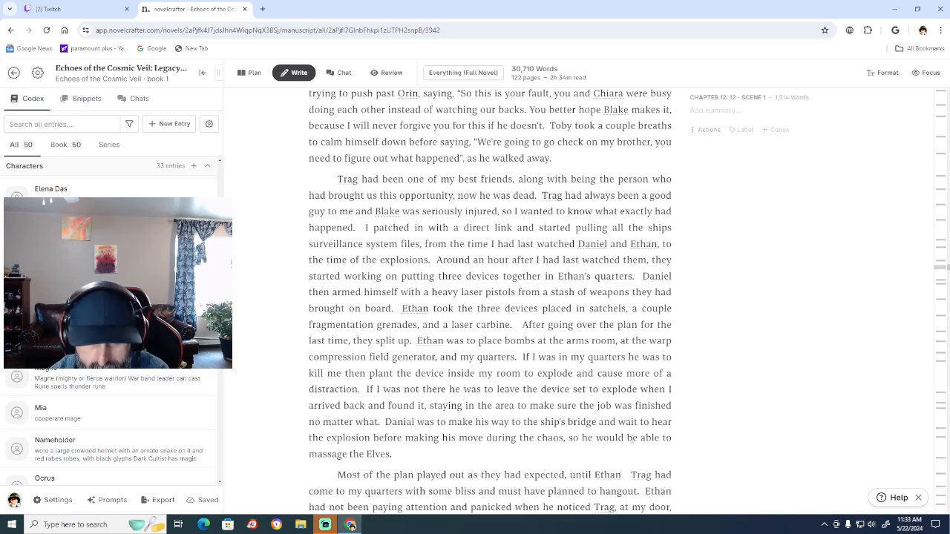
{"action": "type", "text": " could not"}
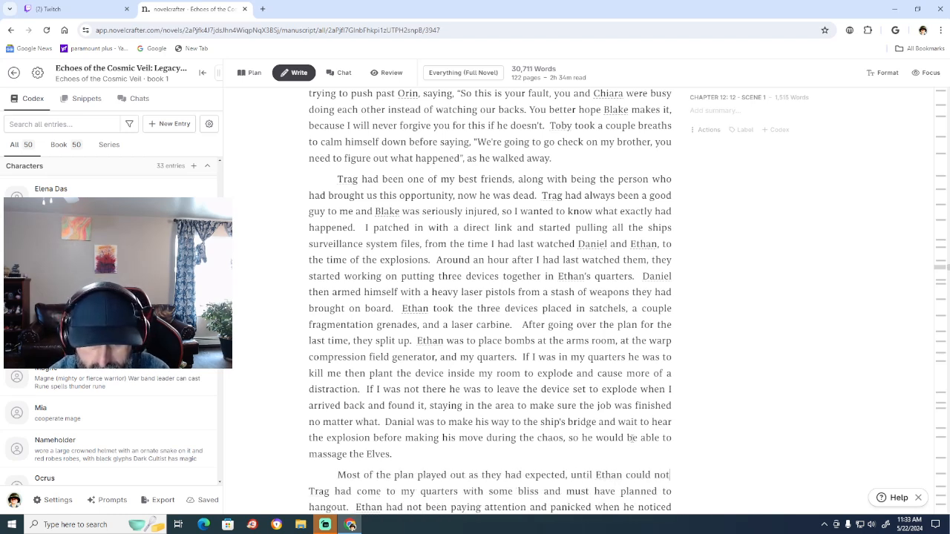
{"action": "type", "text": " get"}
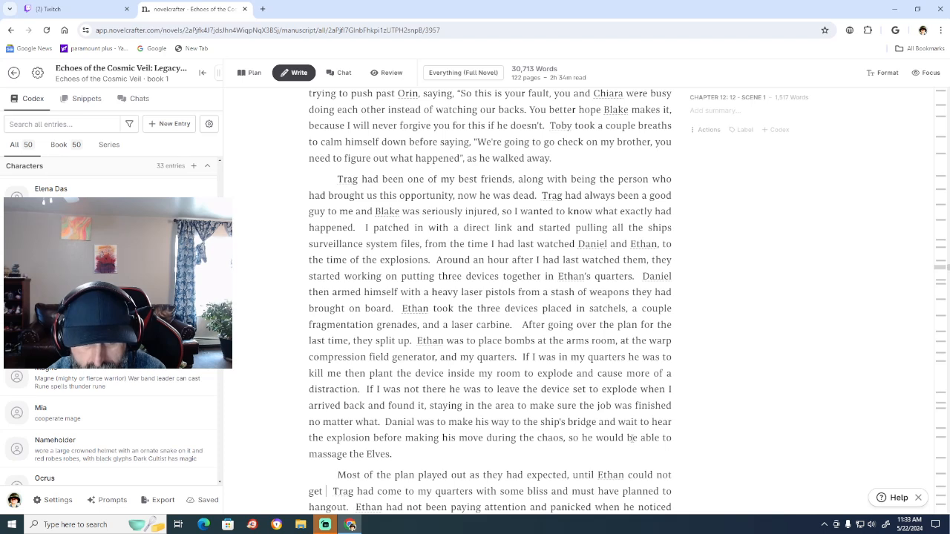
{"action": "type", "text": " asse"}
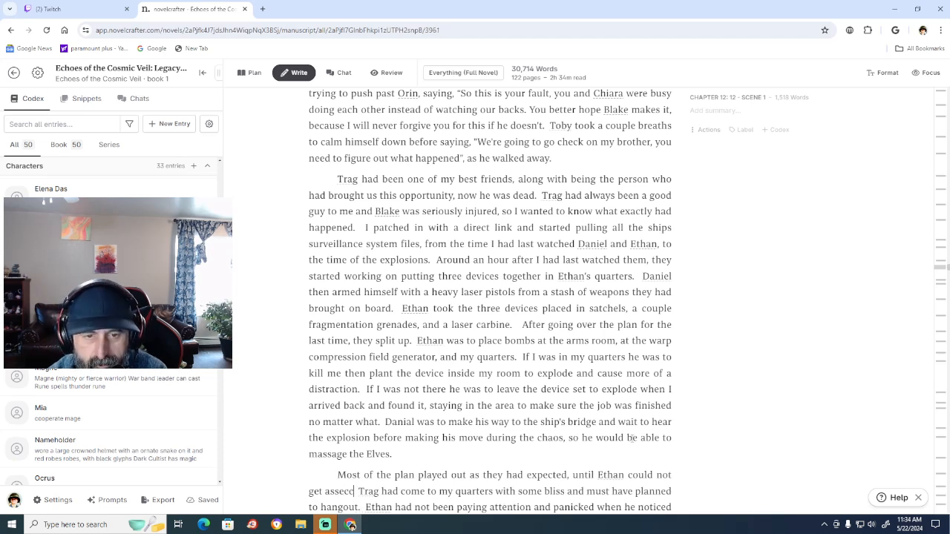
{"action": "type", "text": "c"}
{"action": "key", "text": "BackSpace"}
{"action": "key", "text": "BackSpace"}
{"action": "key", "text": "BackSpace"}
{"action": "key", "text": "BackSpace"}
{"action": "type", "text": "cce"}
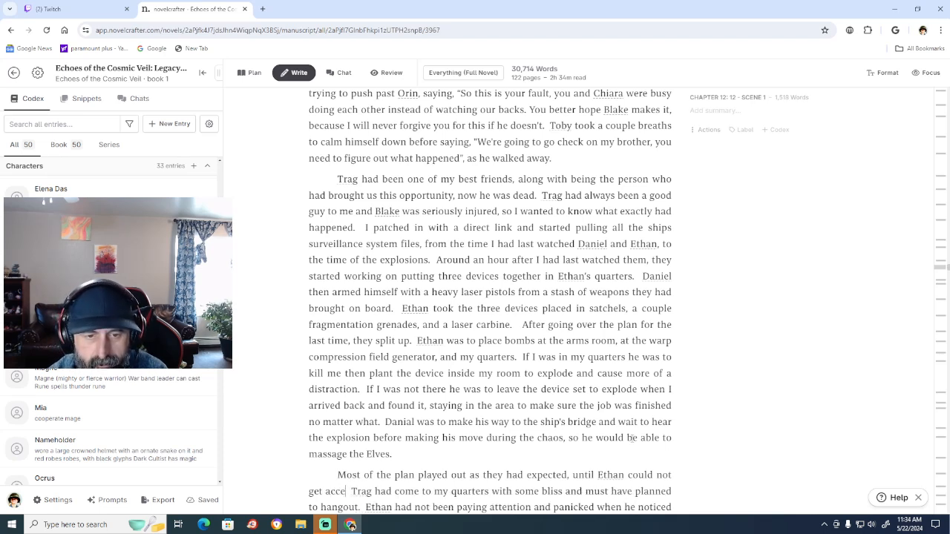
{"action": "type", "text": "ss to e"}
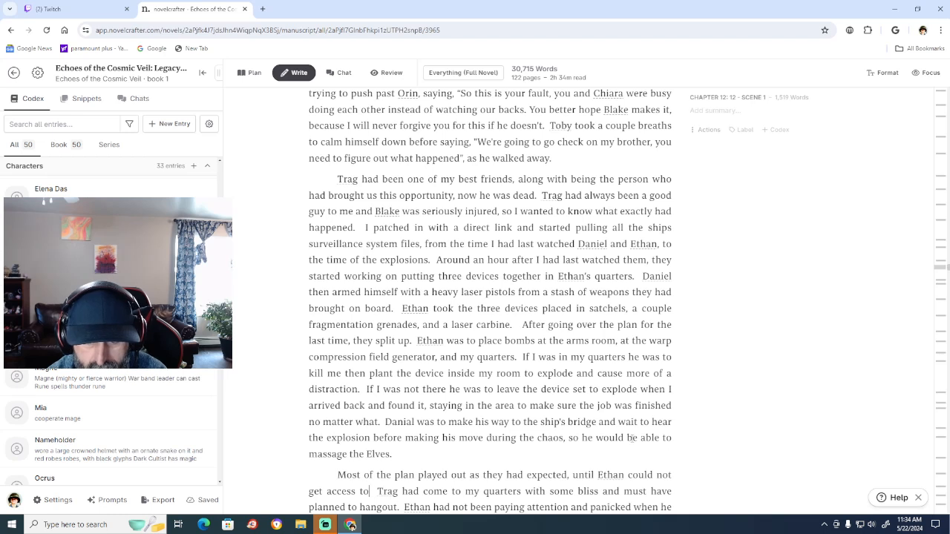
{"action": "type", "text": "ng"}
{"action": "type", "text": "ineering to"}
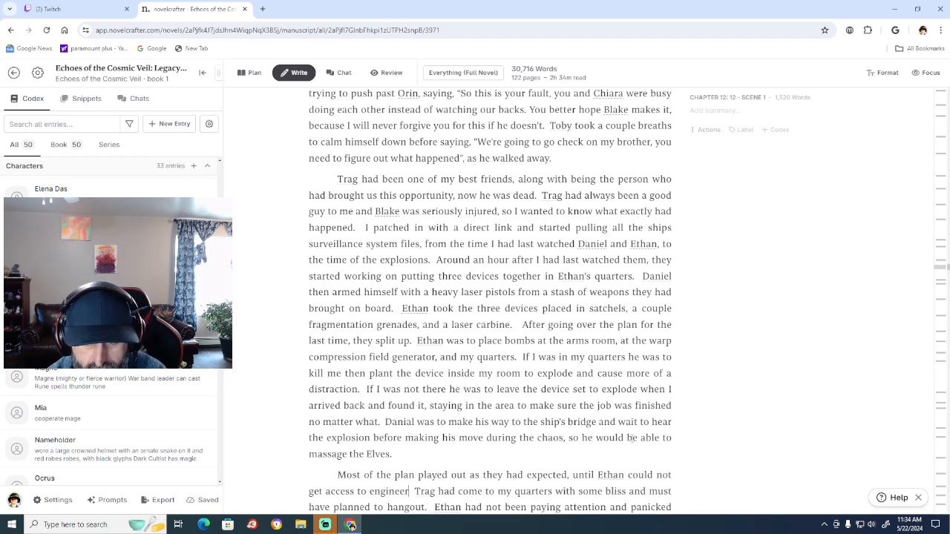
{"action": "type", "text": " place the"}
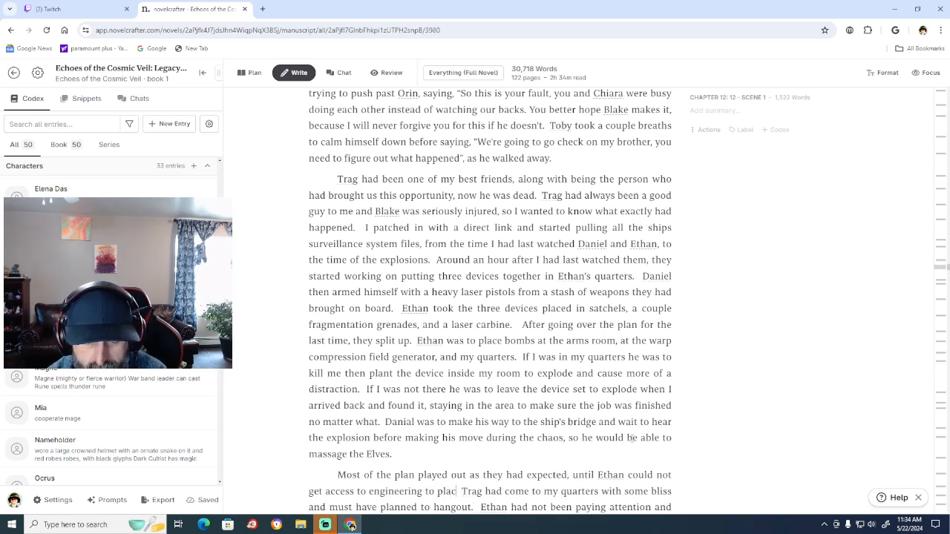
{"action": "type", "text": " b Trag had co"}
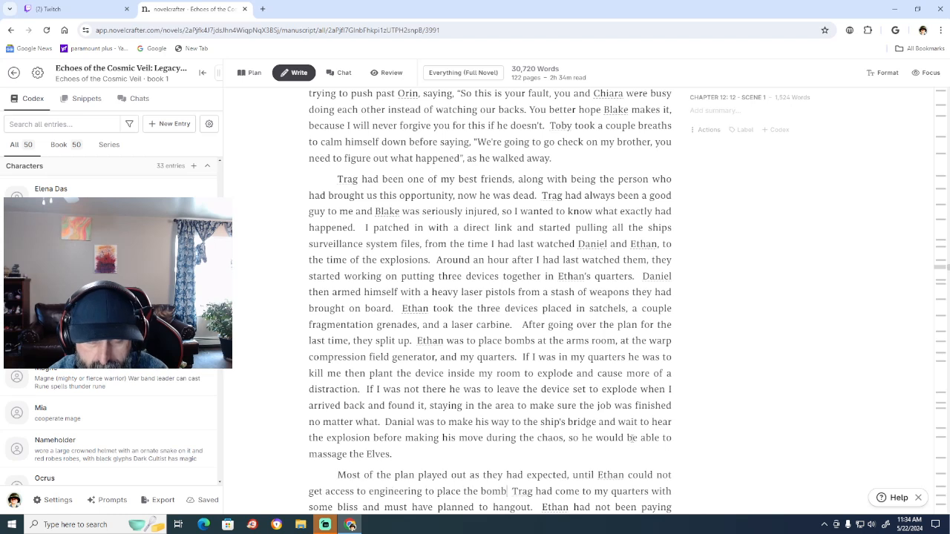
Continue the paragraph's opening sentence after "get access to" with "engineering to place the device on the".
{"action": "key", "text": "BackSpace"}
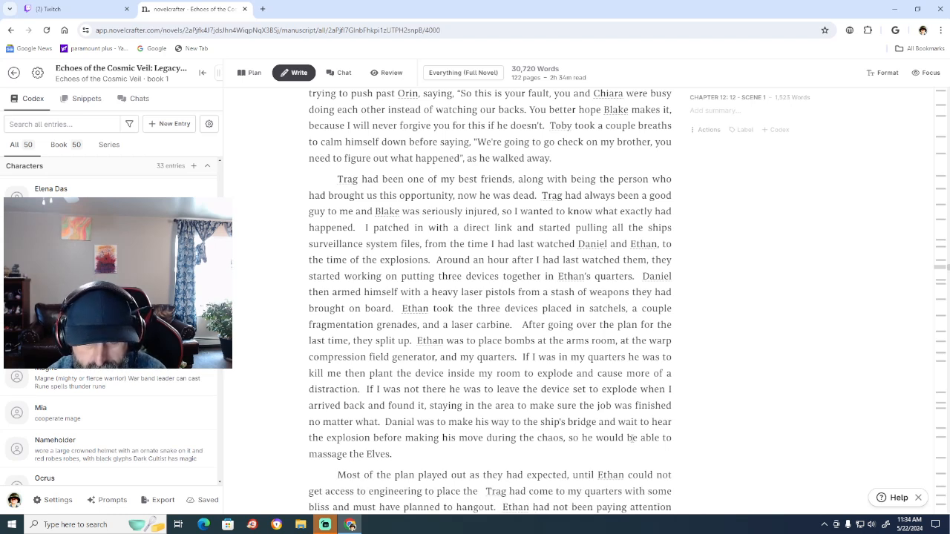
{"action": "type", "text": "device"}
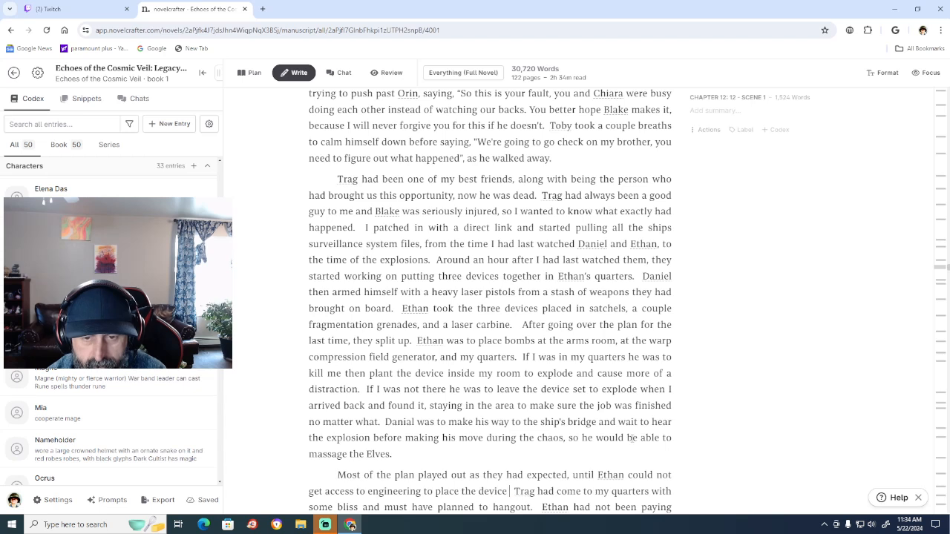
{"action": "type", "text": " on the "}
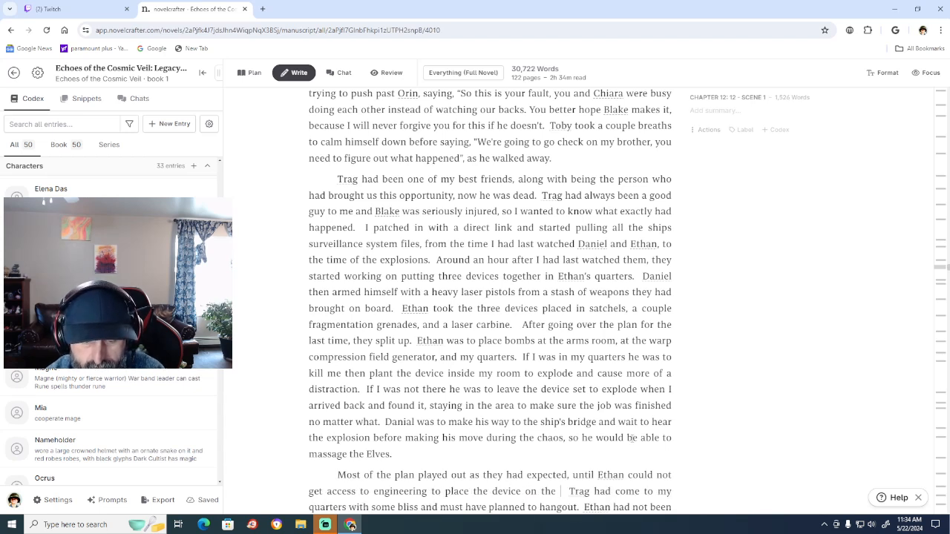
{"action": "type", "text": "wa"}
{"action": "type", "text": "rp comp"}
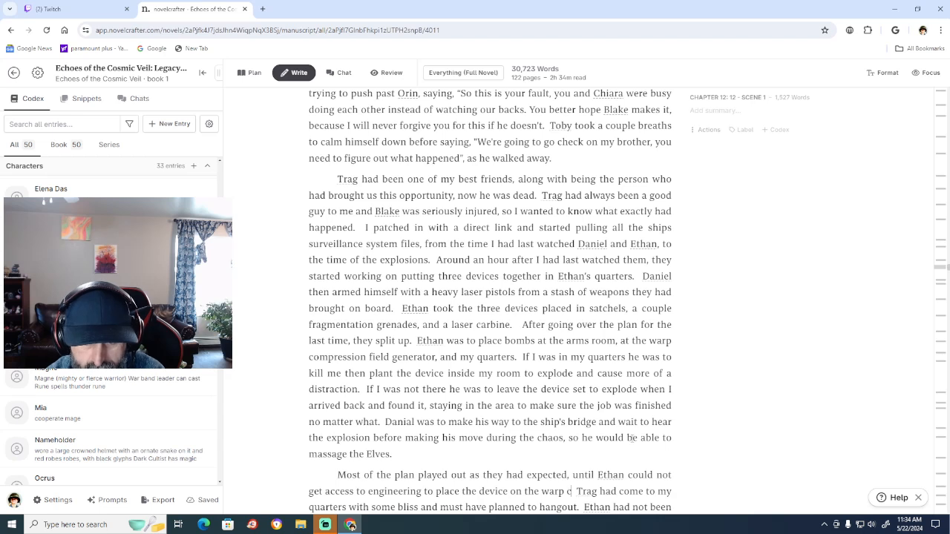
{"action": "type", "text": "resion g"}
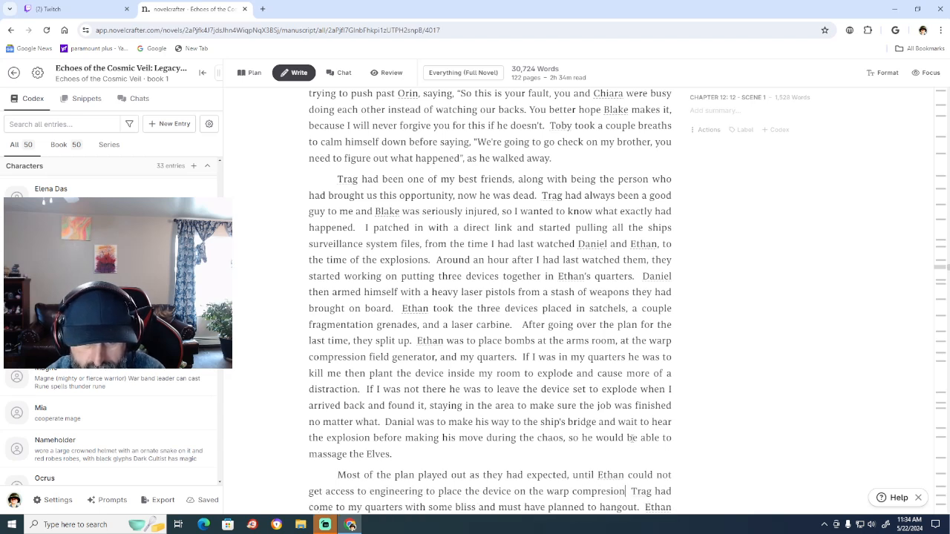
{"action": "type", "text": "enerator"}
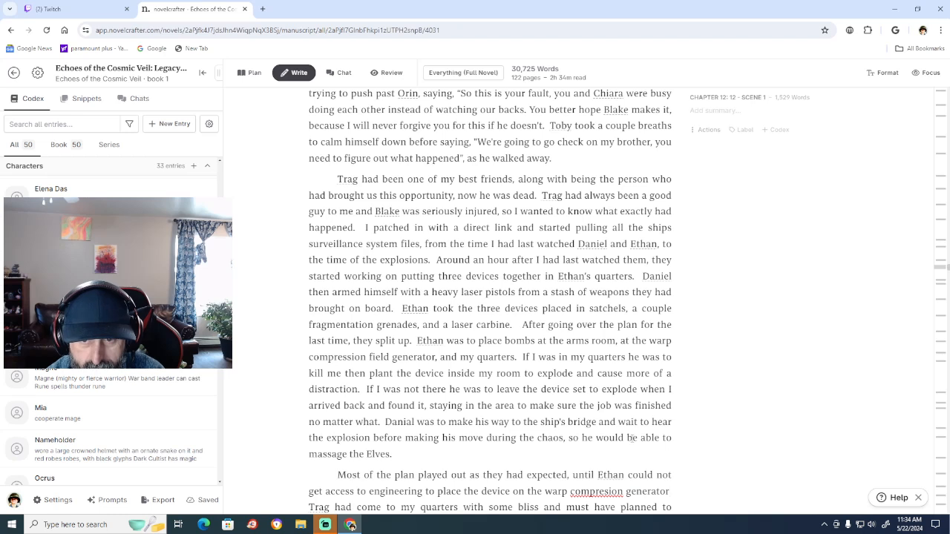
{"action": "type", "text": "."}
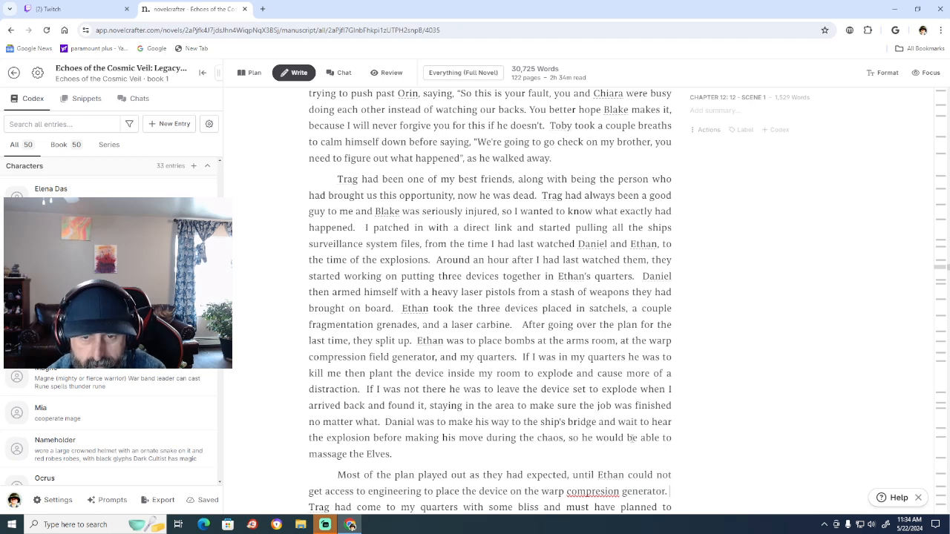
Finish the opening sentence with "warp compression generator.", correcting the spelling of "compression".
{"action": "right_click", "coordinate": [602, 490]}
{"action": "left_click", "coordinate": [653, 309]}
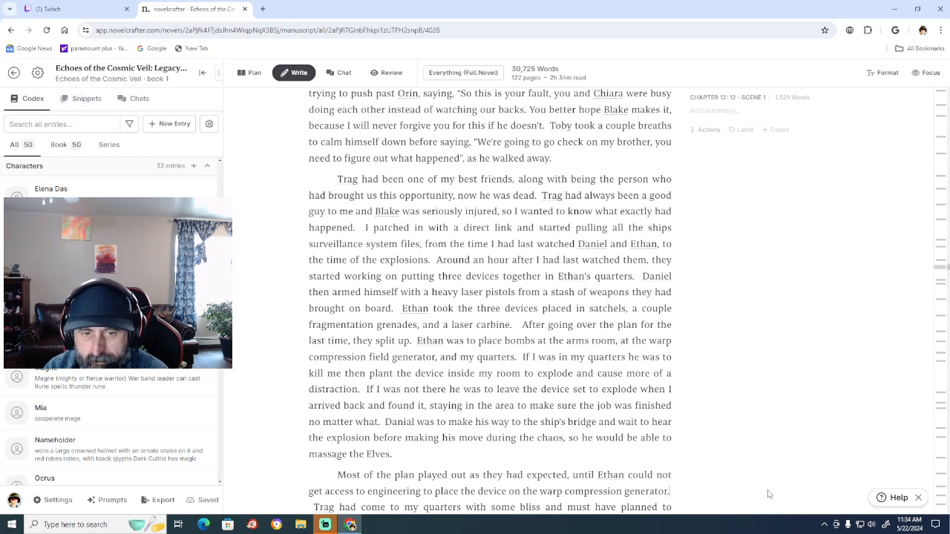
Begin the next sentence, ahead of "Trag had come", with "From there he became panicked", correcting the spelling of "panicked".
{"action": "type", "text": "From"}
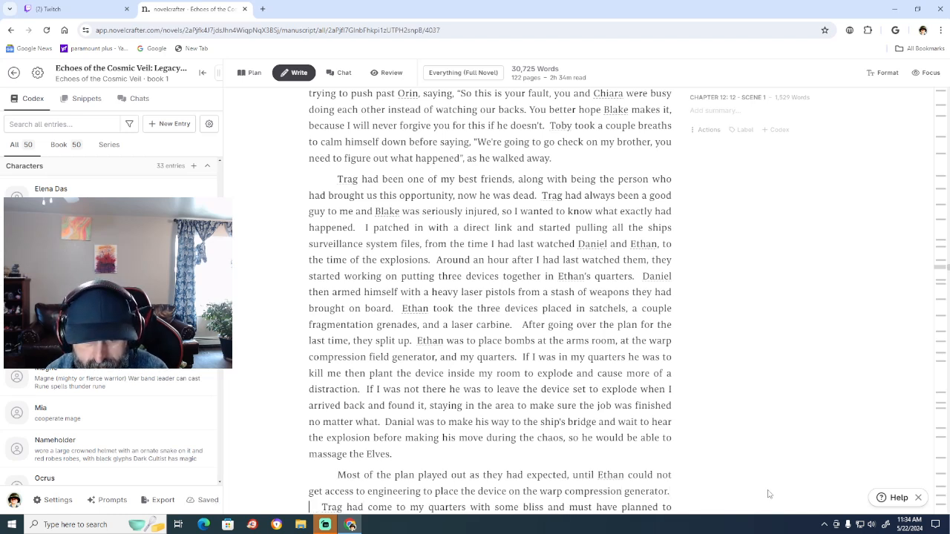
{"action": "type", "text": " the  "}
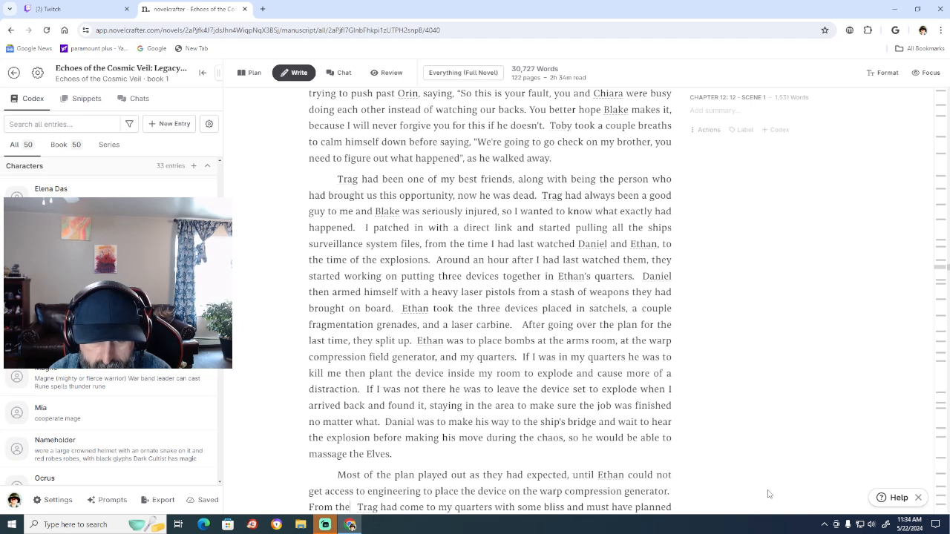
{"action": "type", "text": "re"}
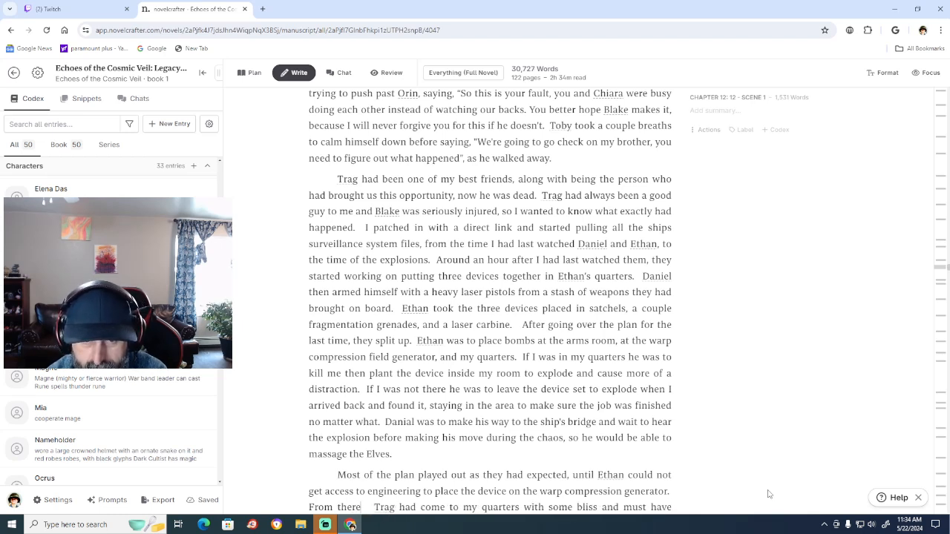
{"action": "type", "text": " he be"}
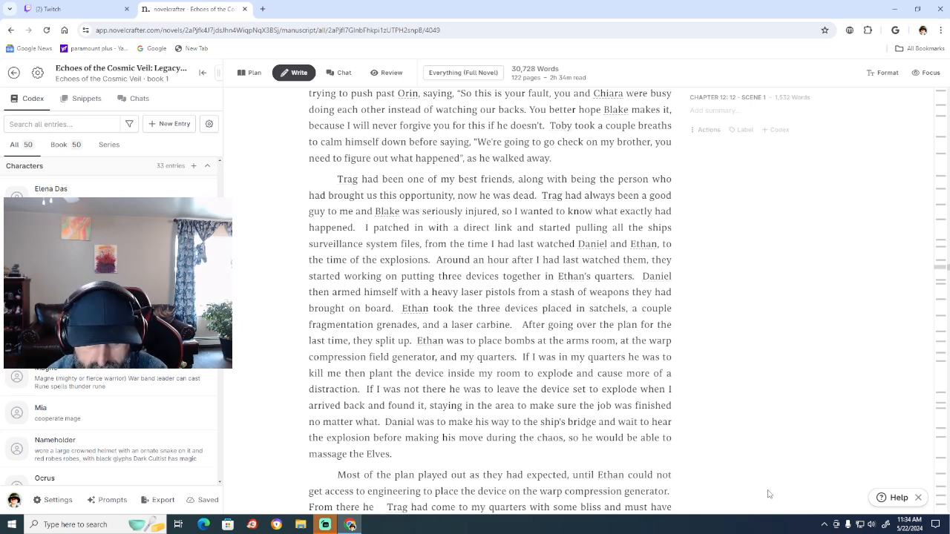
{"action": "type", "text": "came"}
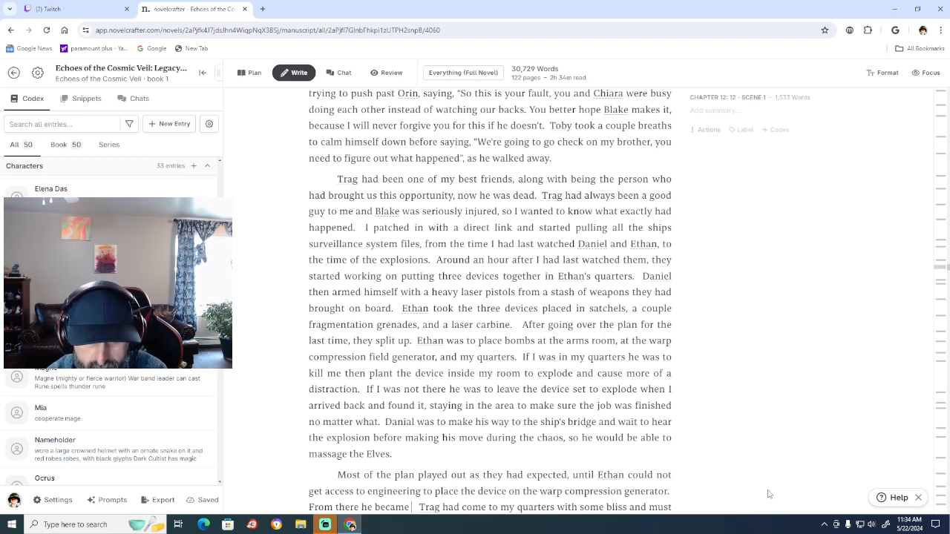
{"action": "type", "text": " panic"}
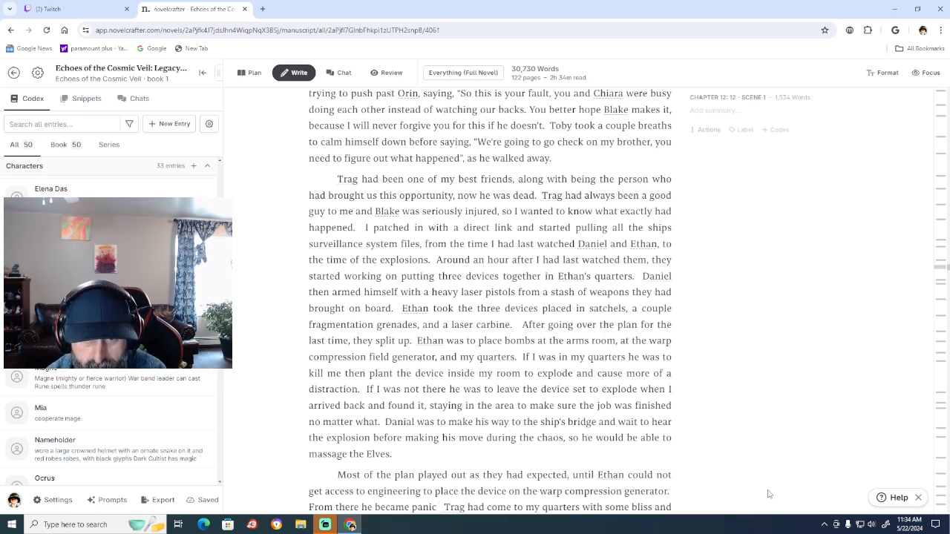
{"action": "type", "text": "ed"}
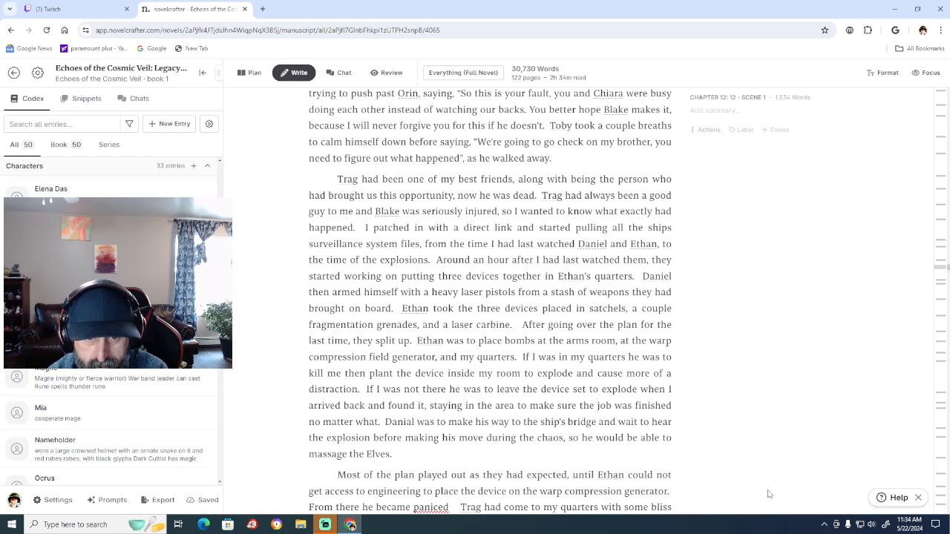
{"action": "key", "text": "BackSpace"}
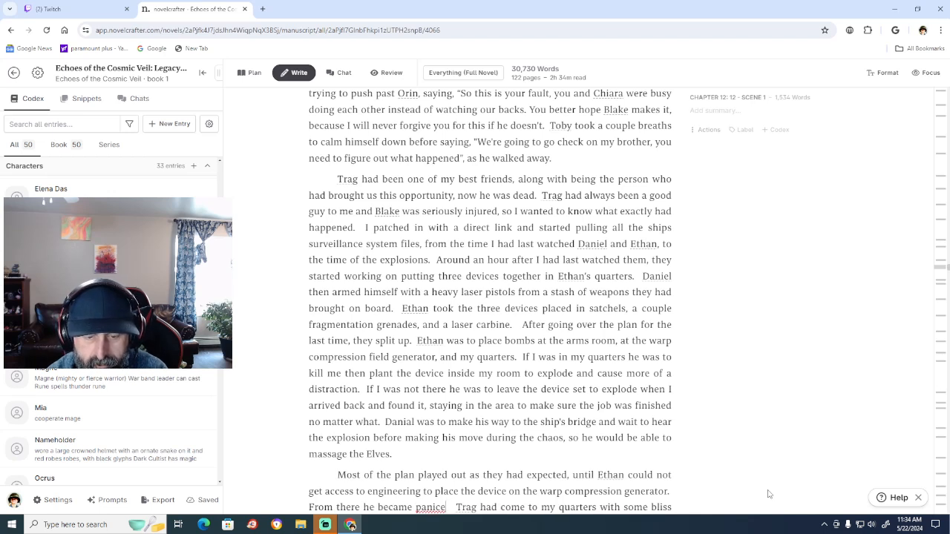
{"action": "type", "text": "d"}
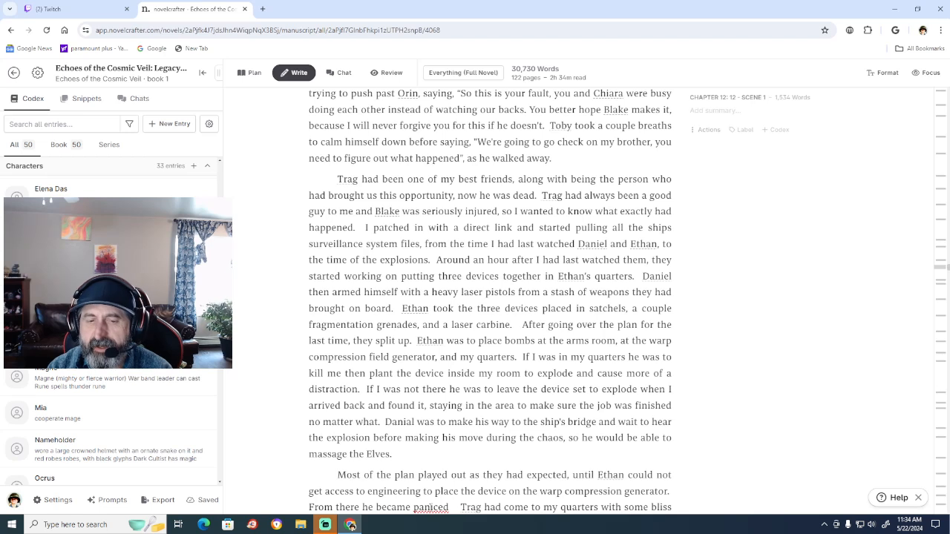
{"action": "right_click", "coordinate": [431, 508]}
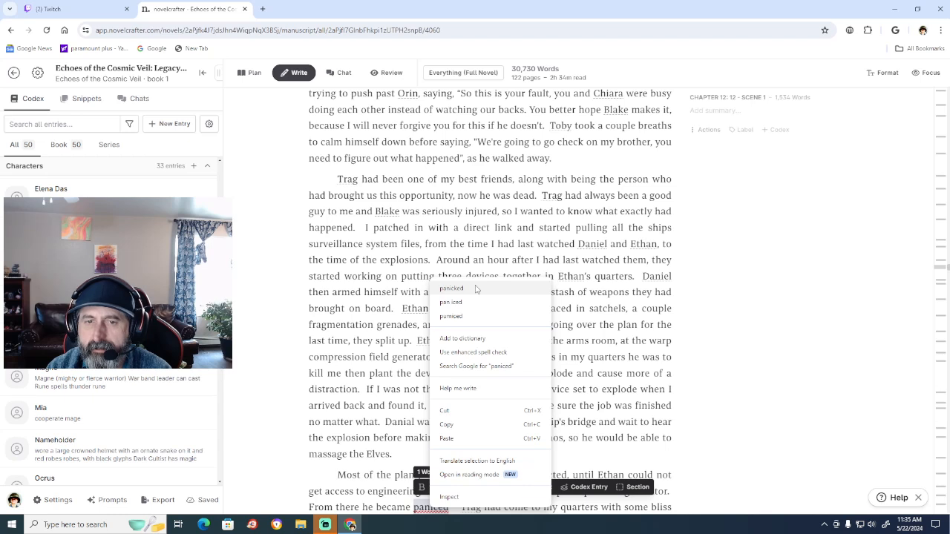
{"action": "left_click", "coordinate": [477, 289]}
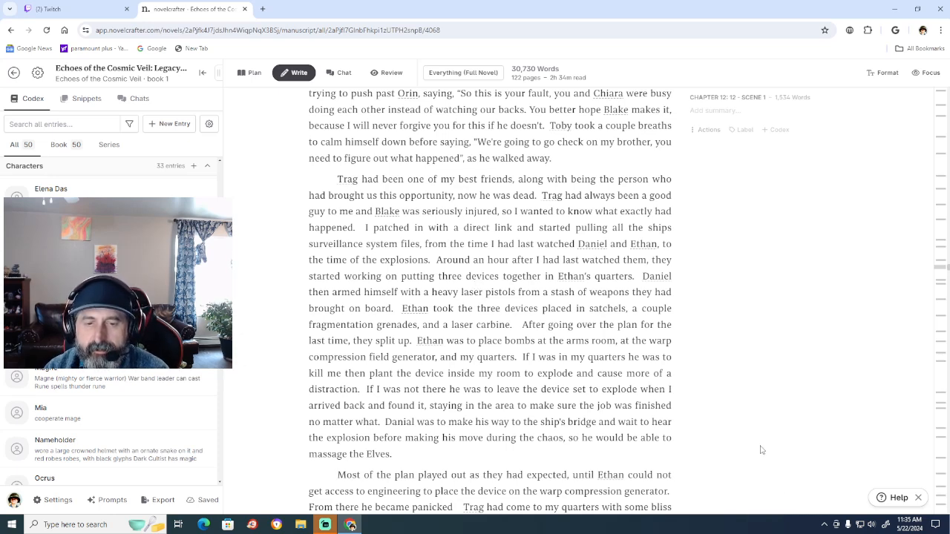
Reread the bomb plan and continue the sentence after "became panicked" with "placing the device infront of my door".
{"action": "scroll", "coordinate": [756, 438], "scroll_direction": "down", "scroll_amount": 2}
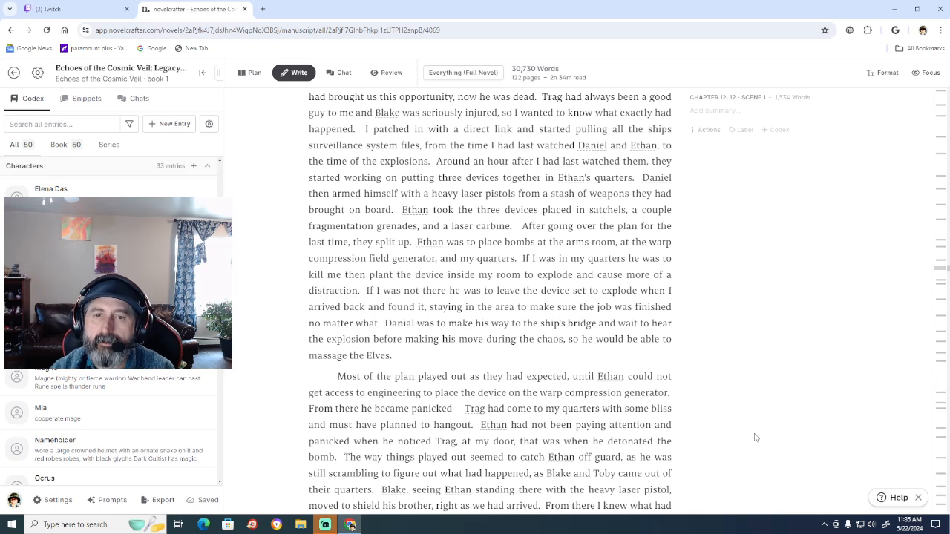
{"action": "scroll", "coordinate": [756, 438], "scroll_direction": "up", "scroll_amount": 1}
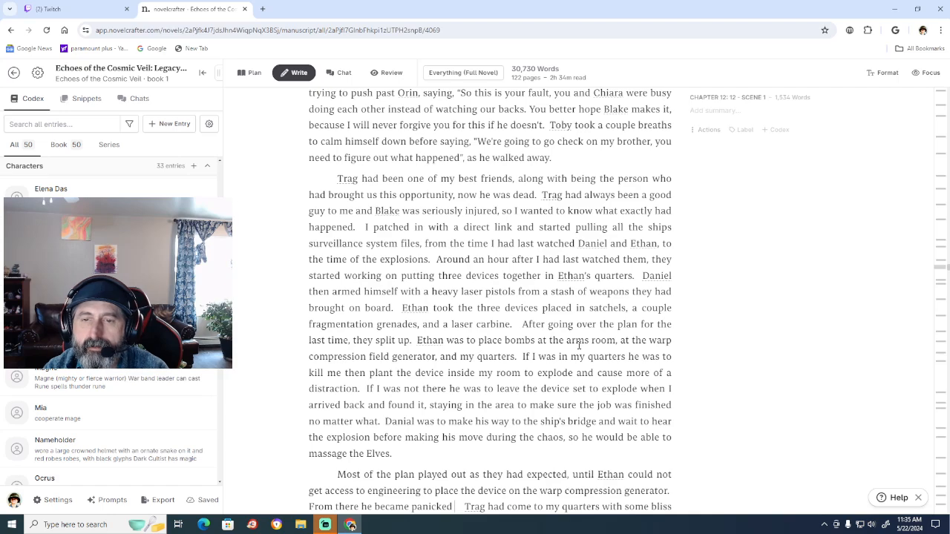
{"action": "scroll", "coordinate": [586, 345], "scroll_direction": "down", "scroll_amount": 1}
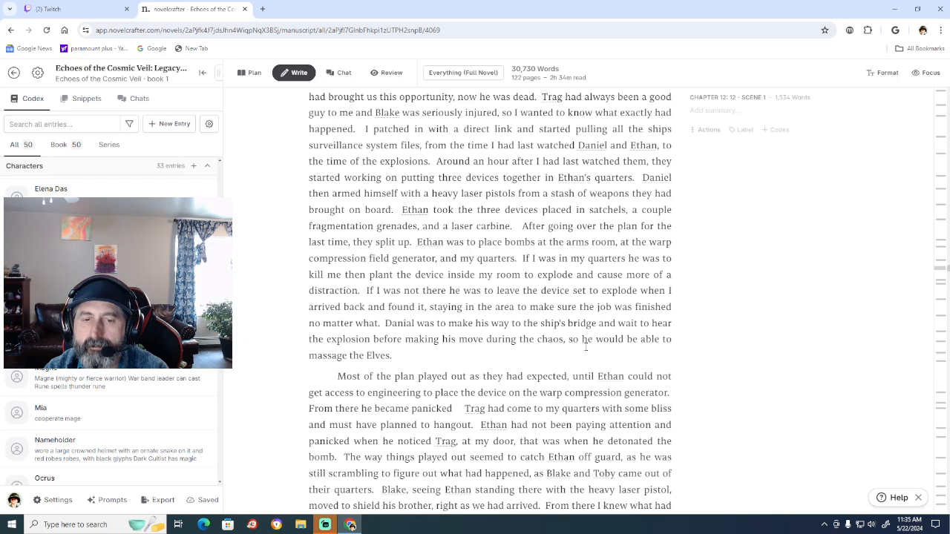
{"action": "scroll", "coordinate": [747, 365], "scroll_direction": "down", "scroll_amount": 1}
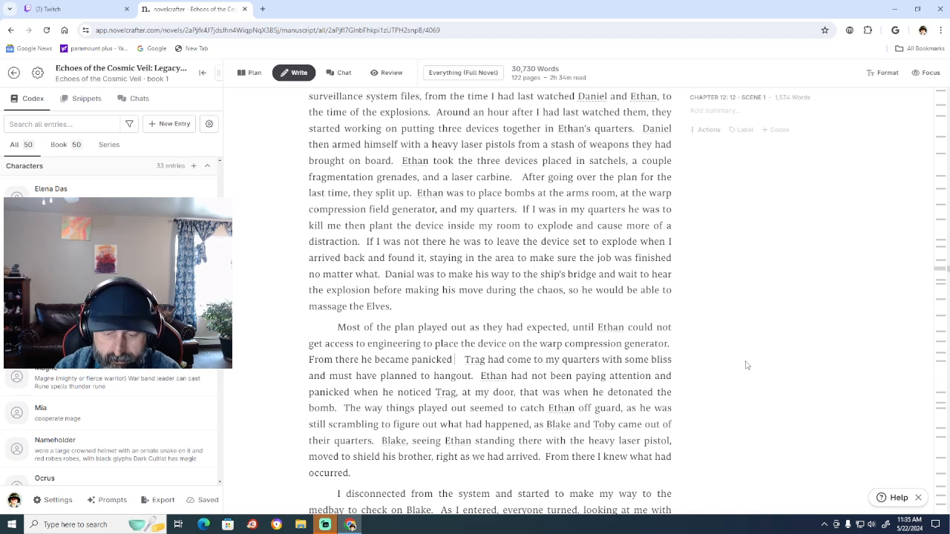
{"action": "type", "text": "placi"}
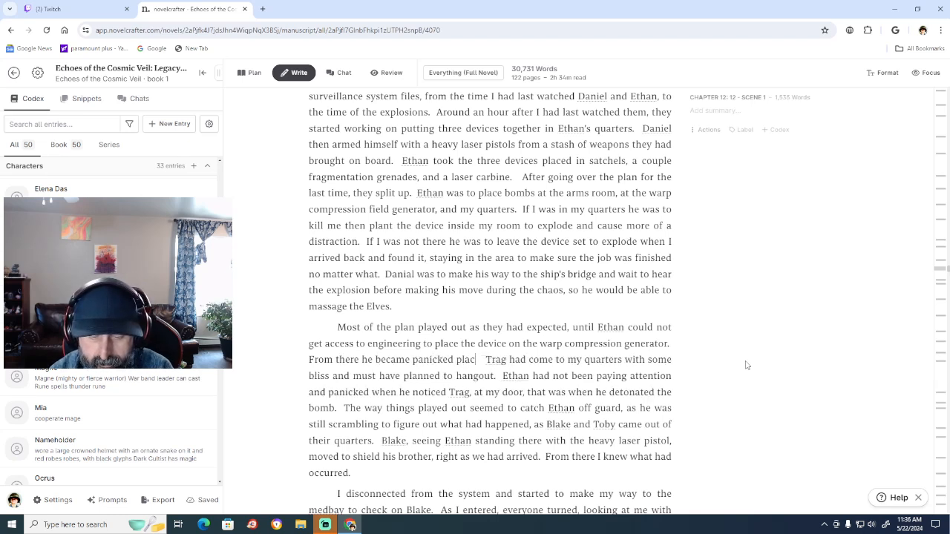
{"action": "type", "text": "ng"}
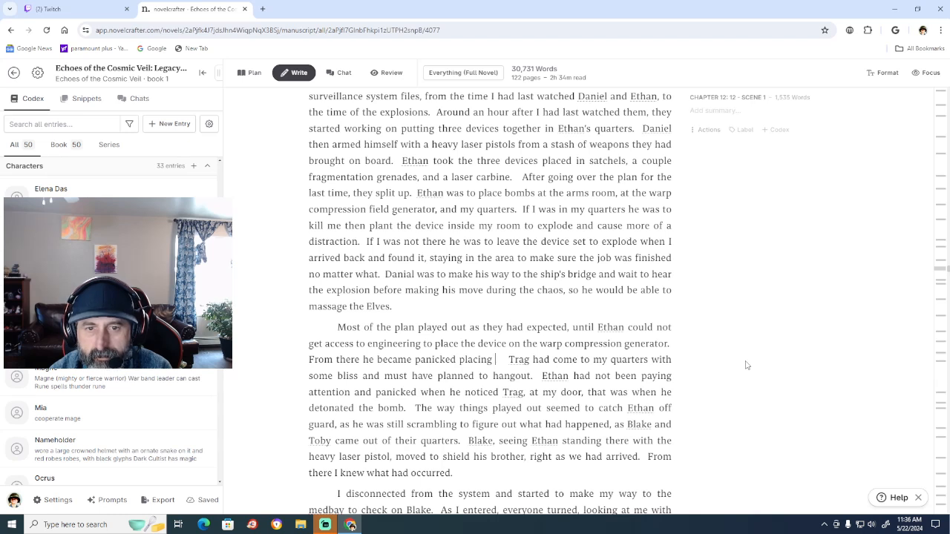
{"action": "type", "text": "the  "}
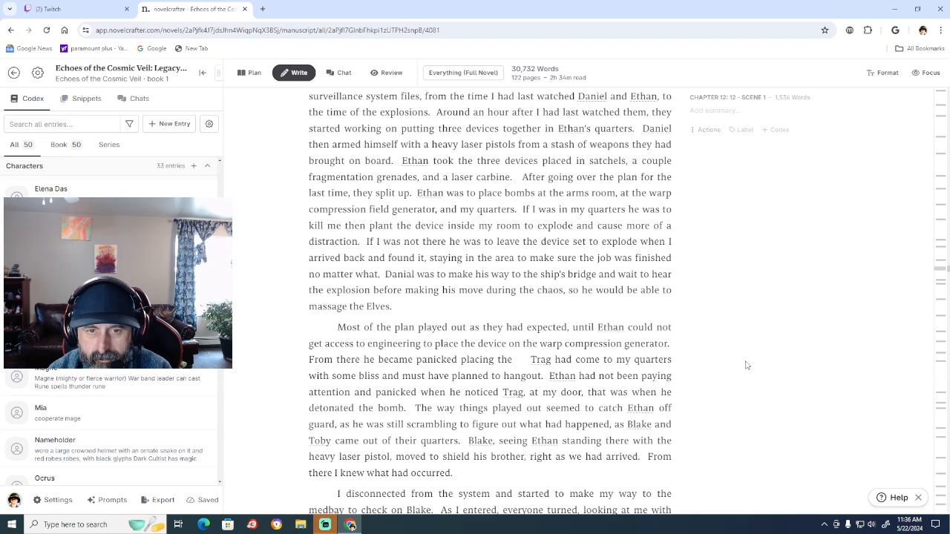
{"action": "type", "text": "device"}
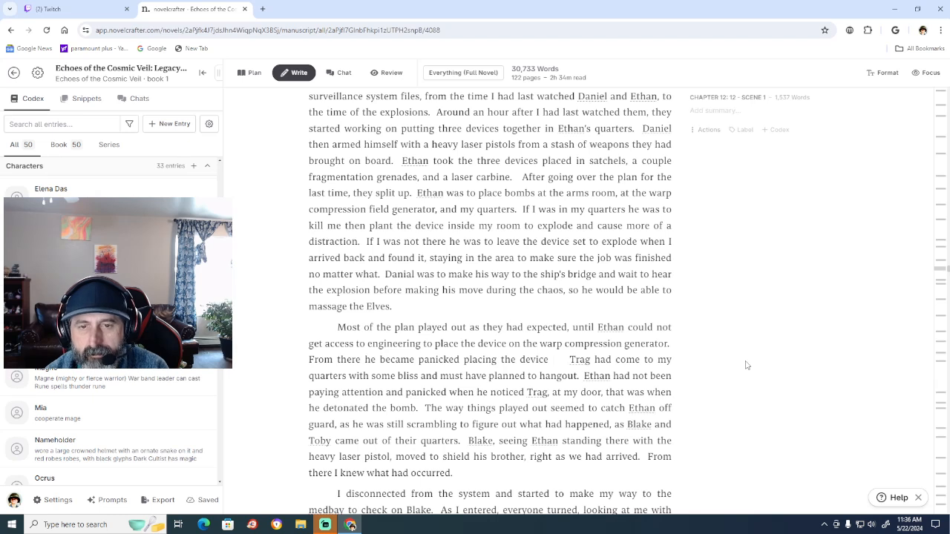
{"action": "type", "text": " infront o"}
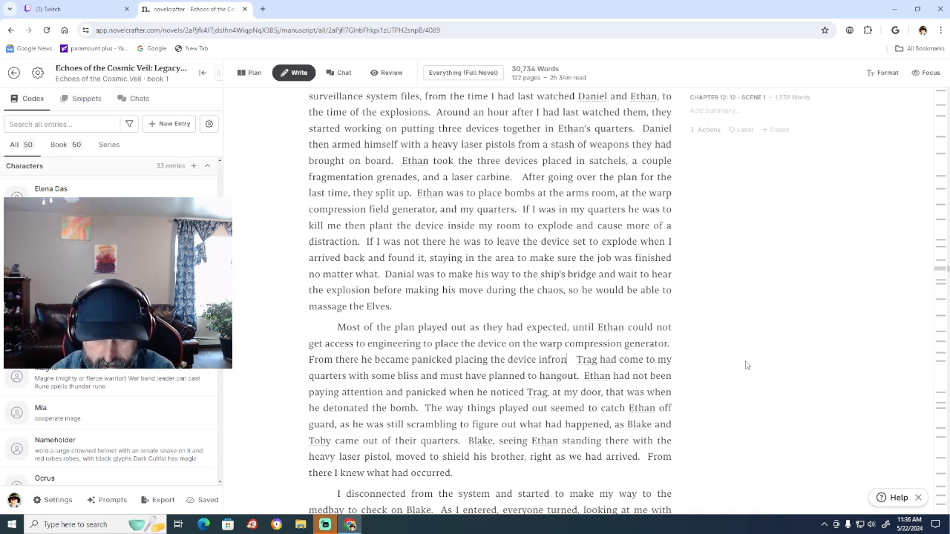
{"action": "type", "text": "f my door"}
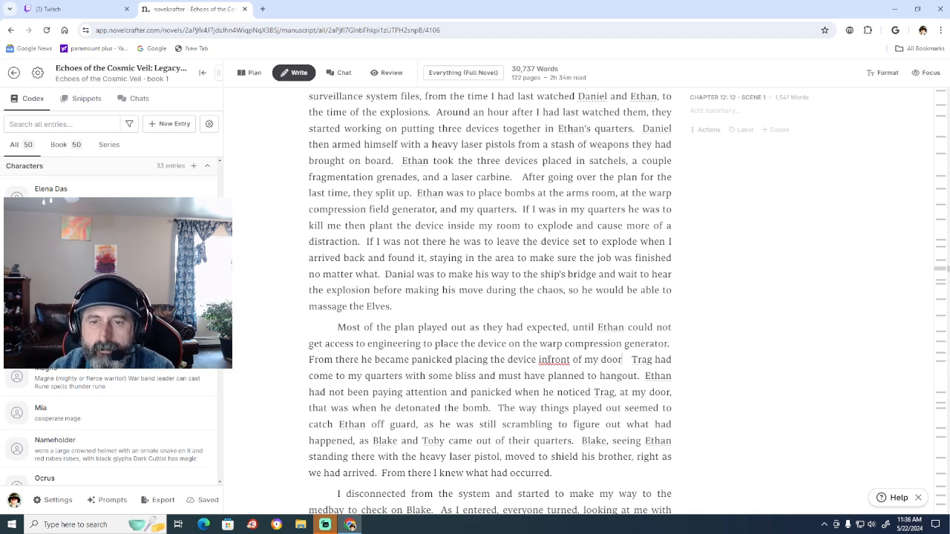
Correct "infront" to "in front" in the sentence about placing the device at the door.
{"action": "right_click", "coordinate": [554, 359]}
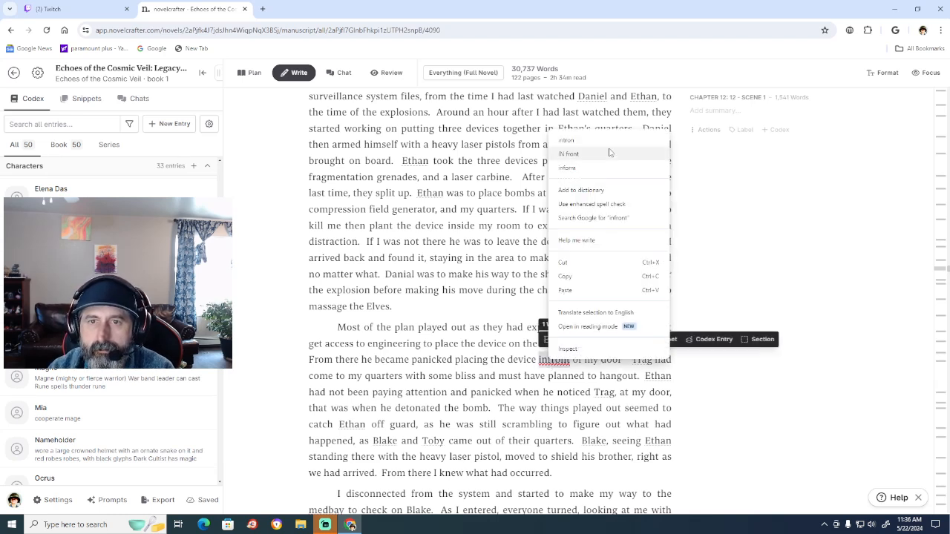
{"action": "left_click", "coordinate": [510, 343]}
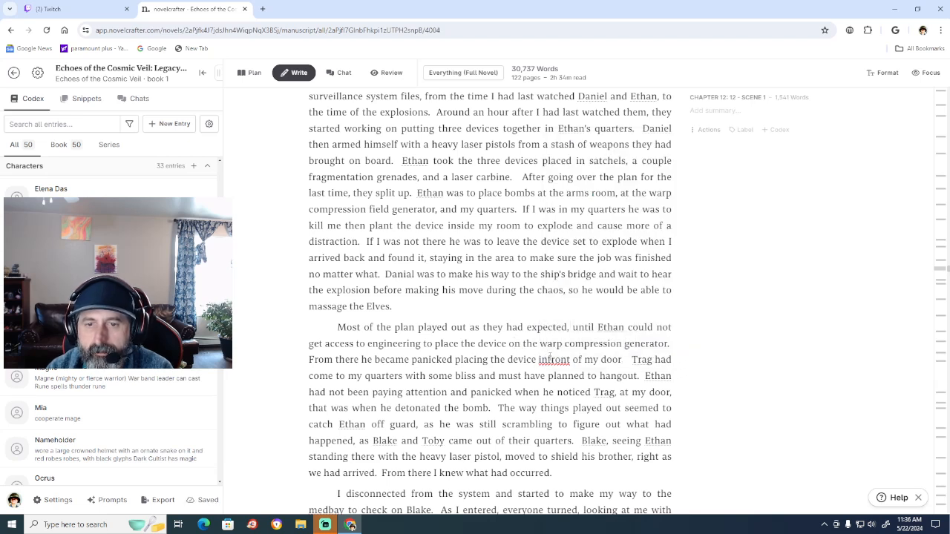
{"action": "left_click", "coordinate": [549, 360]}
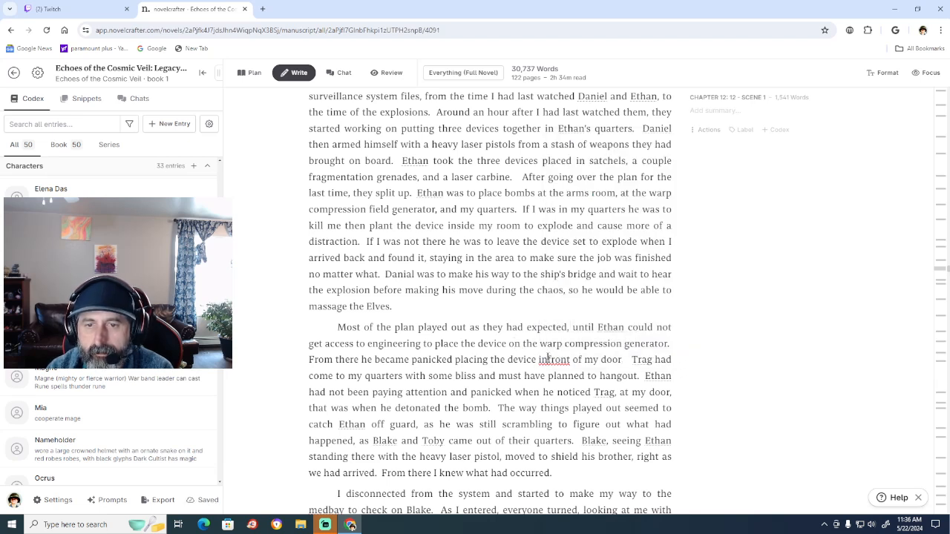
Finish the sentence after "in front of my door" with "right as Trag rounded the corner to witness it.".
{"action": "left_click", "coordinate": [623, 359]}
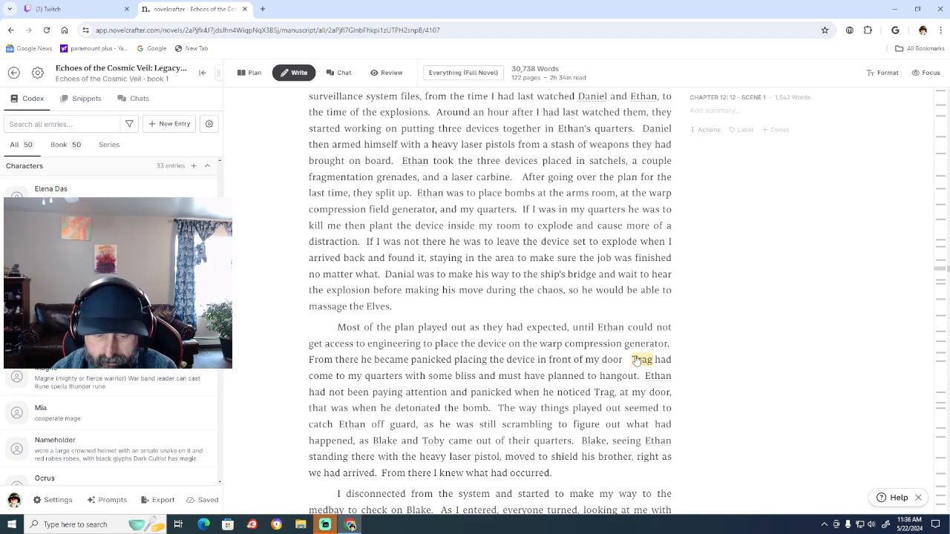
{"action": "type", "text": "right as"}
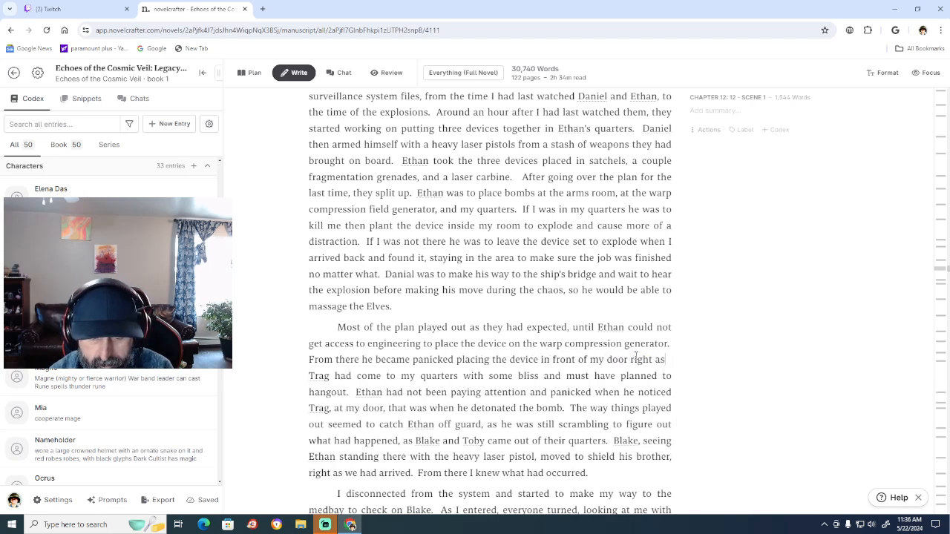
{"action": "type", "text": " Trag"}
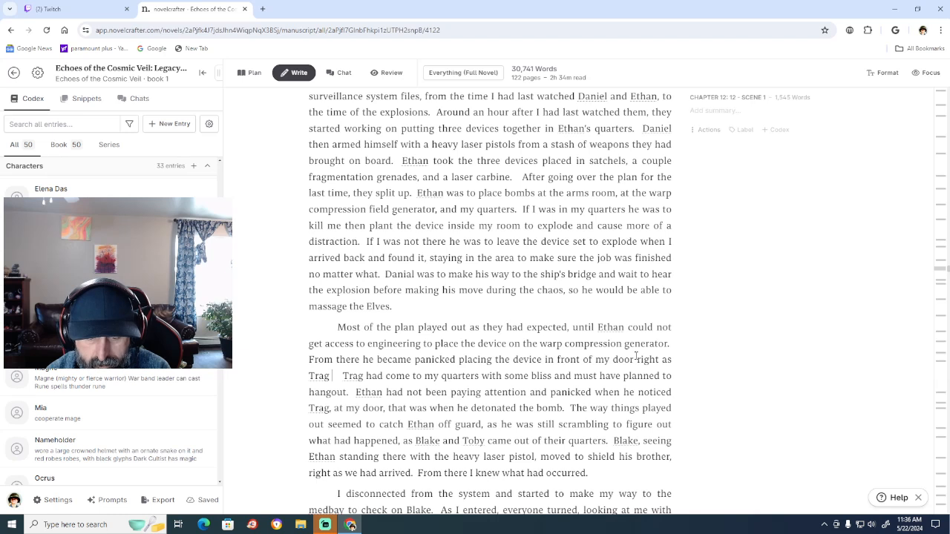
{"action": "type", "text": " rounded"}
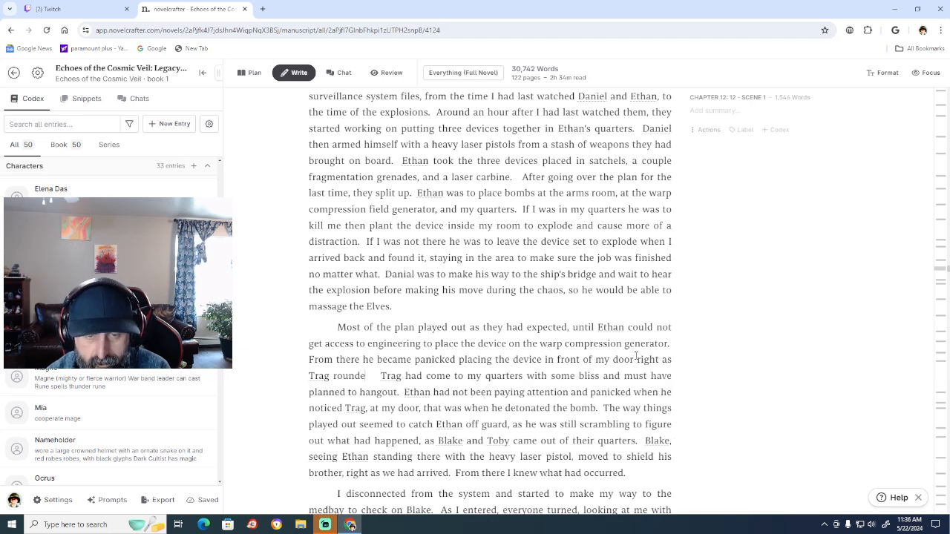
{"action": "type", "text": " the c"}
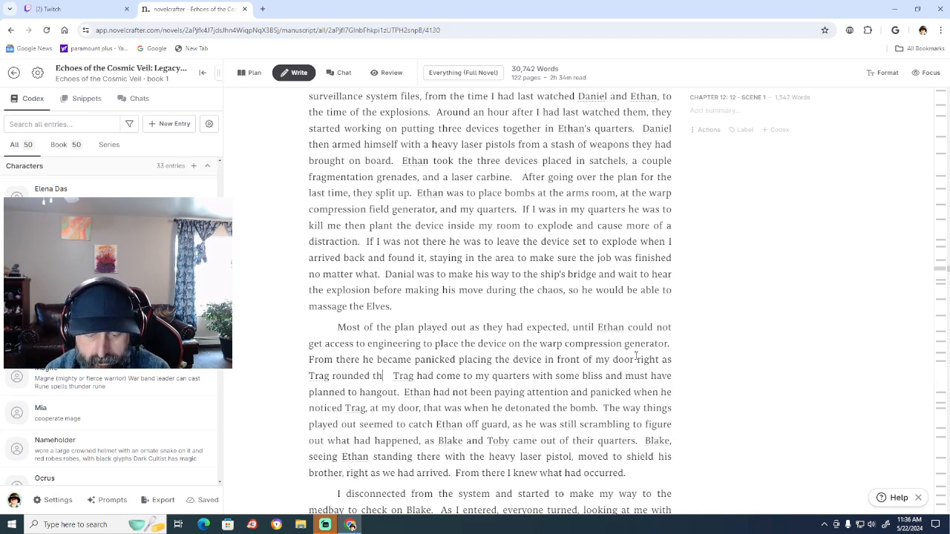
{"action": "type", "text": "orner"}
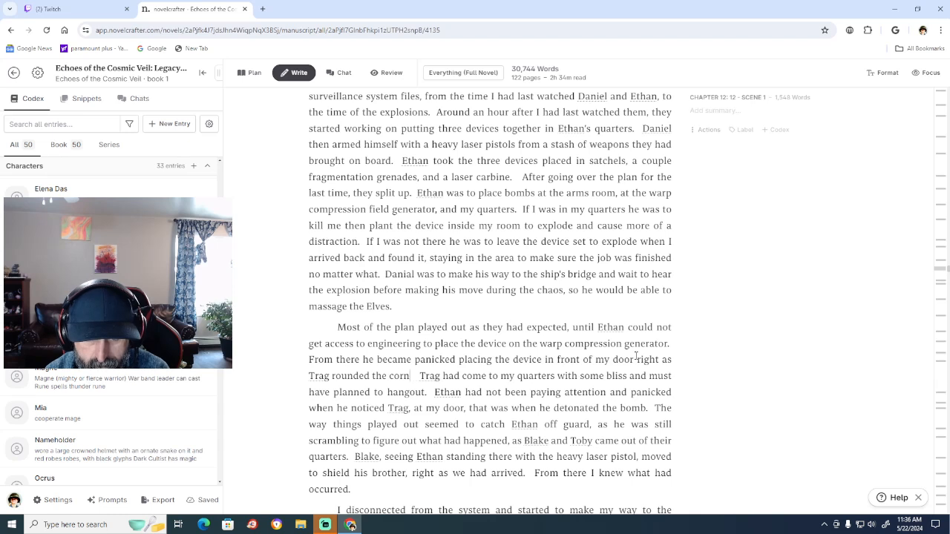
{"action": "type", "text": " to witnee"}
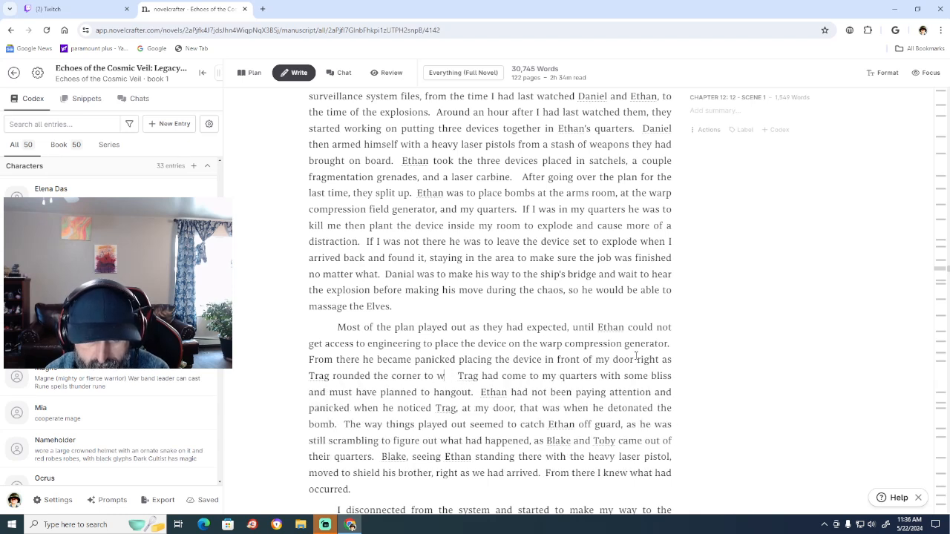
{"action": "key", "text": "BackSpace"}
{"action": "type", "text": "ss"}
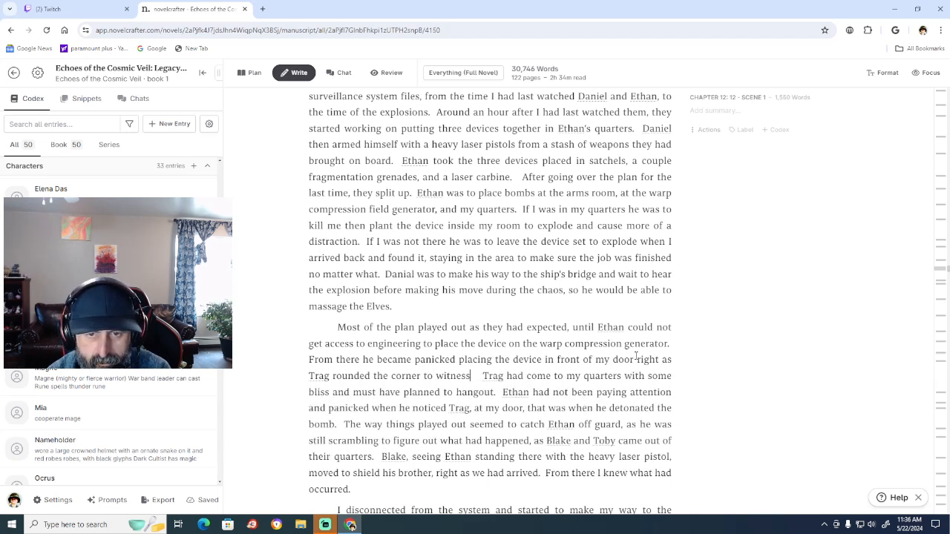
{"action": "type", "text": " it."}
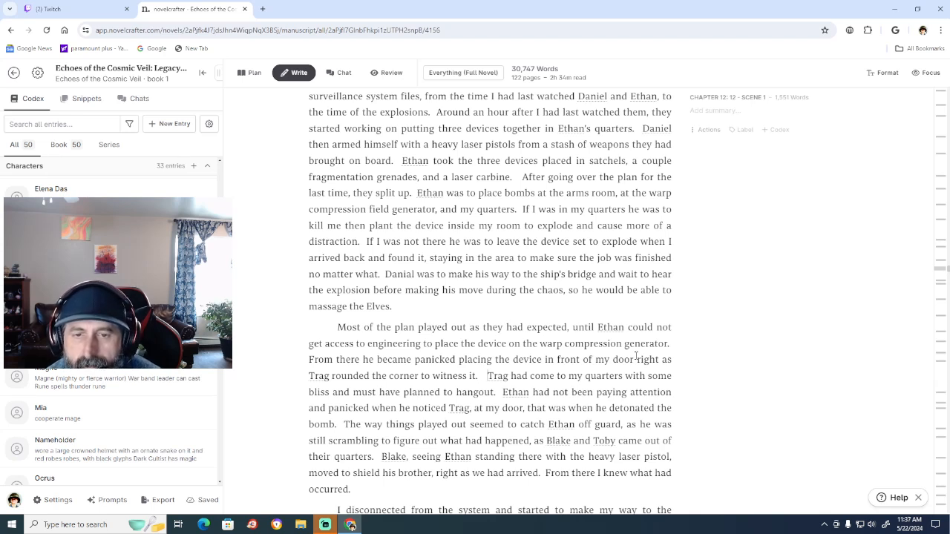
Change "had come" to "was coming" in the following sentence about Trag heading to the narrator's quarters.
{"action": "key", "text": "BackSpace"}
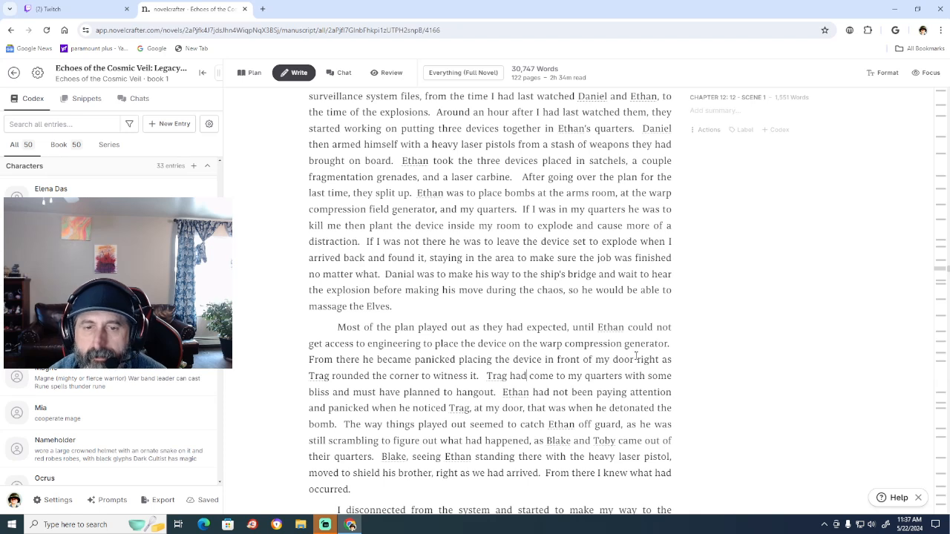
{"action": "key", "text": "BackSpace"}
{"action": "key", "text": "BackSpace"}
{"action": "key", "text": "BackSpace"}
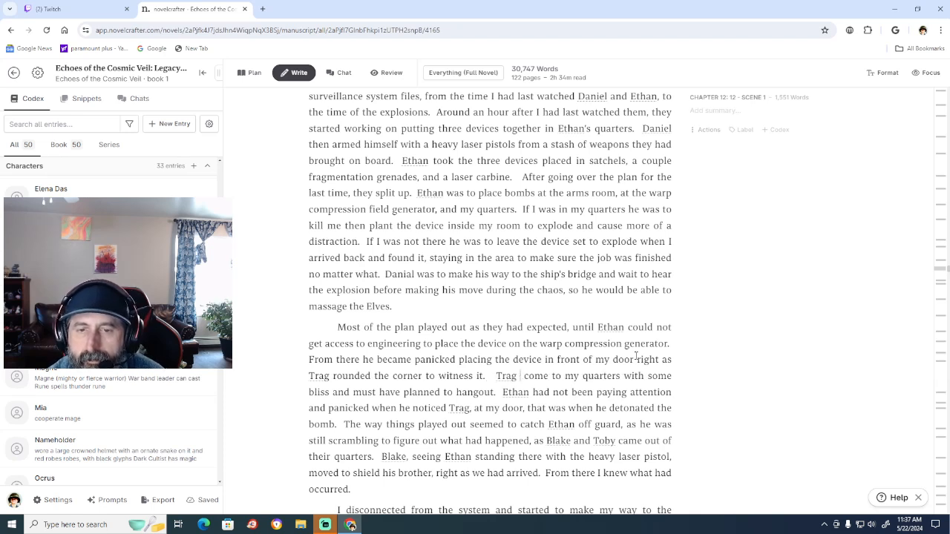
{"action": "type", "text": "was"}
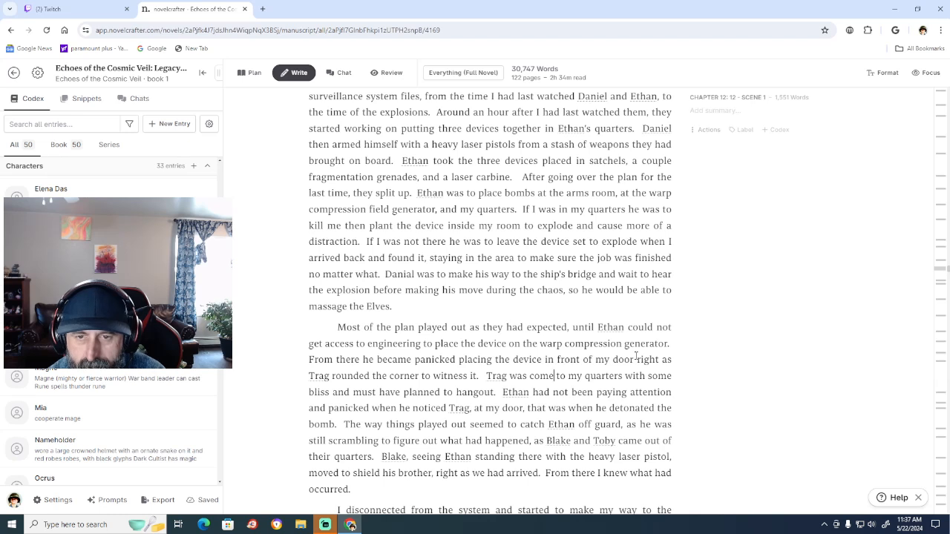
{"action": "key", "text": "BackSpace"}
{"action": "type", "text": "ing"}
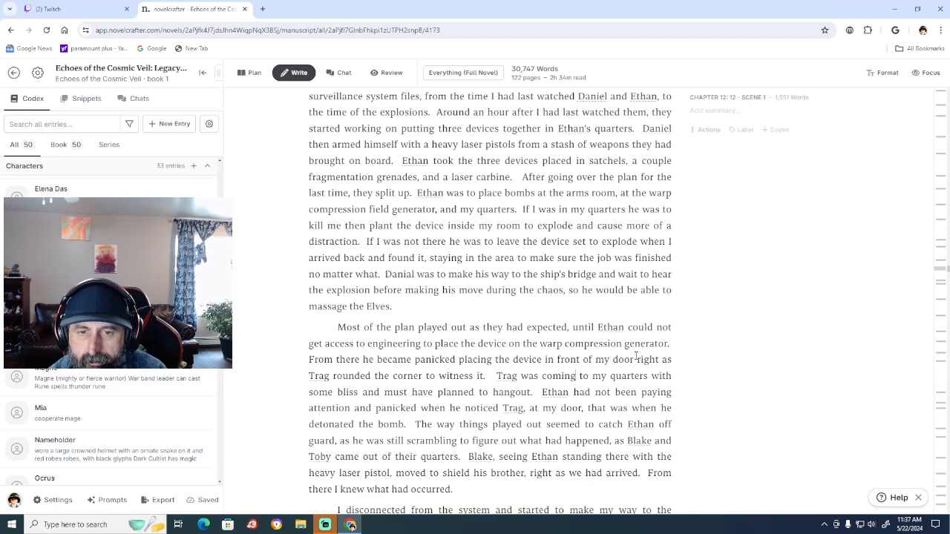
Replace "must" with "seemed to" before "have planned to hangout" in the sentence about Trag.
{"action": "key", "text": "Down"}
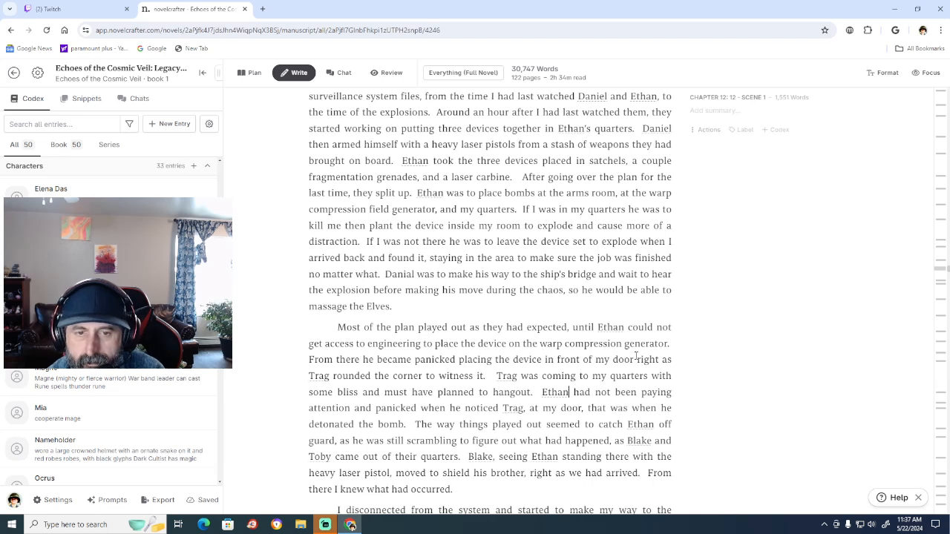
{"action": "key", "text": "Left"}
{"action": "key", "text": "Left"}
{"action": "key", "text": "Left"}
{"action": "key", "text": "Left"}
{"action": "key", "text": "Left"}
{"action": "key", "text": "Left"}
{"action": "key", "text": "Left"}
{"action": "key", "text": "Left"}
{"action": "key", "text": "Left"}
{"action": "key", "text": "Left"}
{"action": "key", "text": "Left"}
{"action": "key", "text": "Left"}
{"action": "key", "text": "Left"}
{"action": "key", "text": "Left"}
{"action": "key", "text": "Left"}
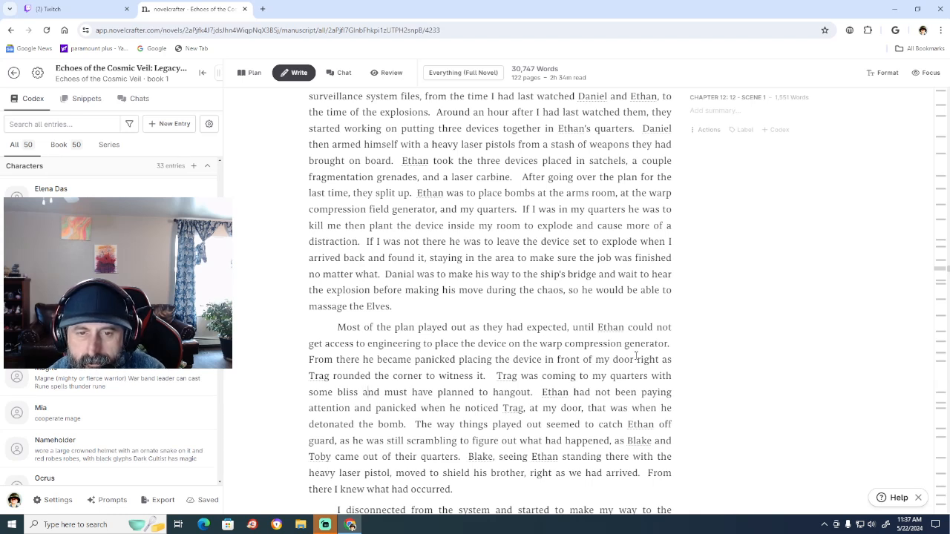
{"action": "key", "text": "Right"}
{"action": "key", "text": "Right"}
{"action": "key", "text": "Right"}
{"action": "key", "text": "Right"}
{"action": "key", "text": "Right"}
{"action": "key", "text": "Right"}
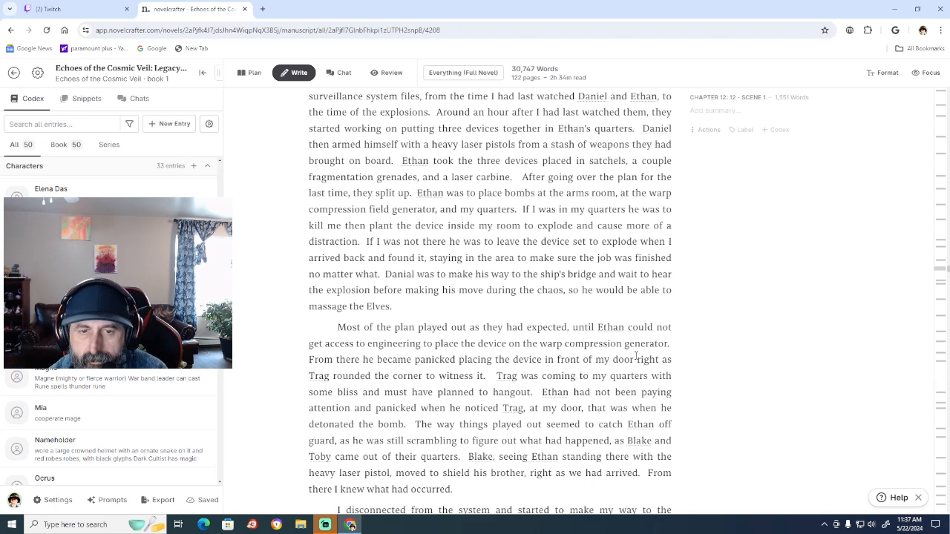
{"action": "key", "text": "BackSpace"}
{"action": "key", "text": "BackSpace"}
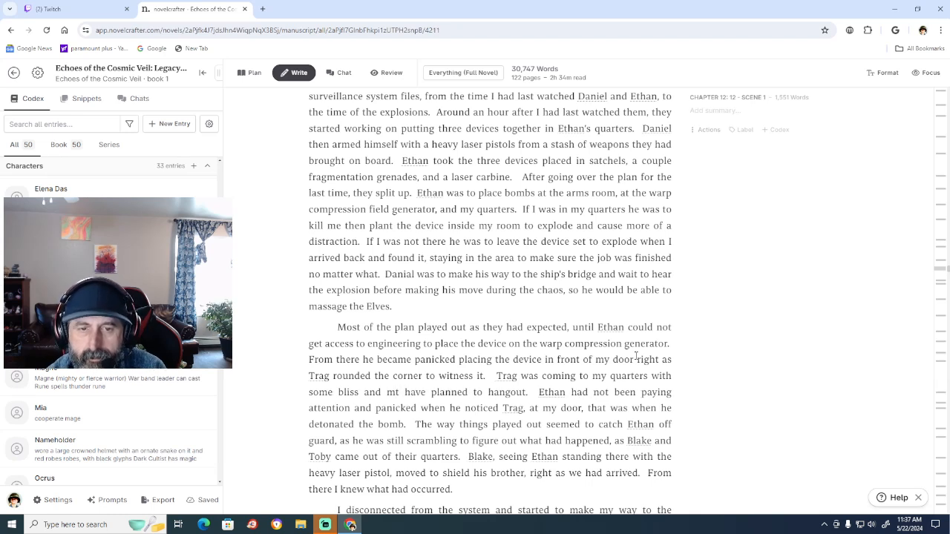
{"action": "key", "text": "BackSpace"}
{"action": "key", "text": "BackSpace"}
{"action": "key", "text": "BackSpace"}
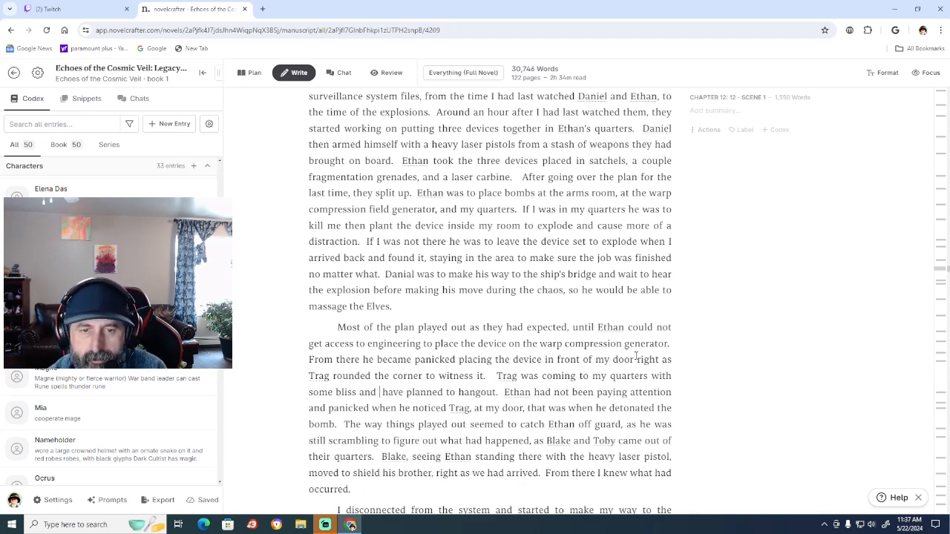
{"action": "type", "text": "seemed to"}
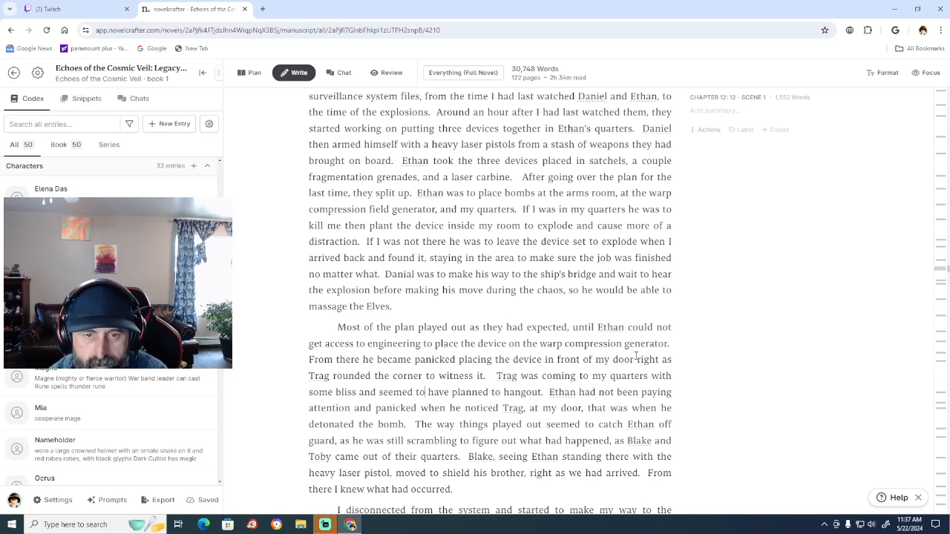
{"action": "key", "text": "BackSpace"}
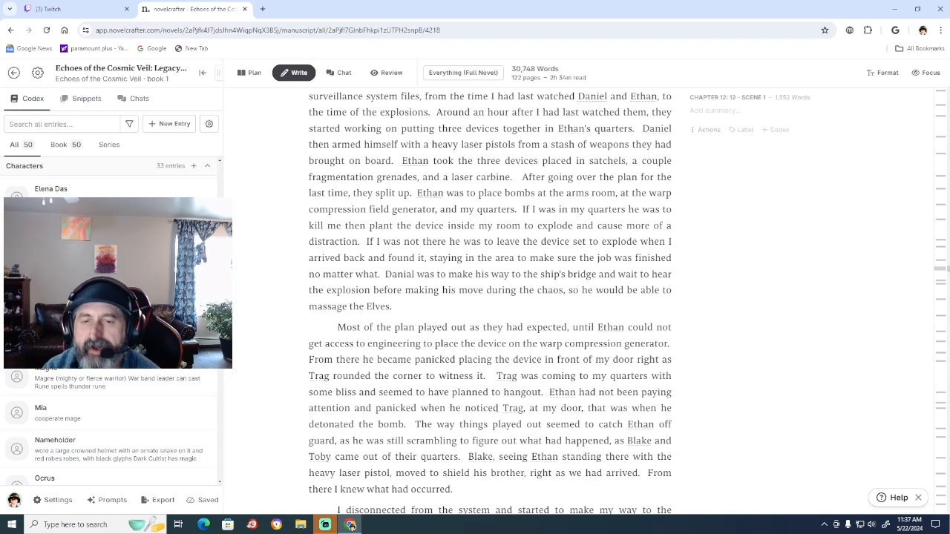
Delete "had not been paying attention" through "detonated the bomb." after "Ethan", keeping the name as the start of a new sentence.
{"action": "left_click", "coordinate": [527, 409]}
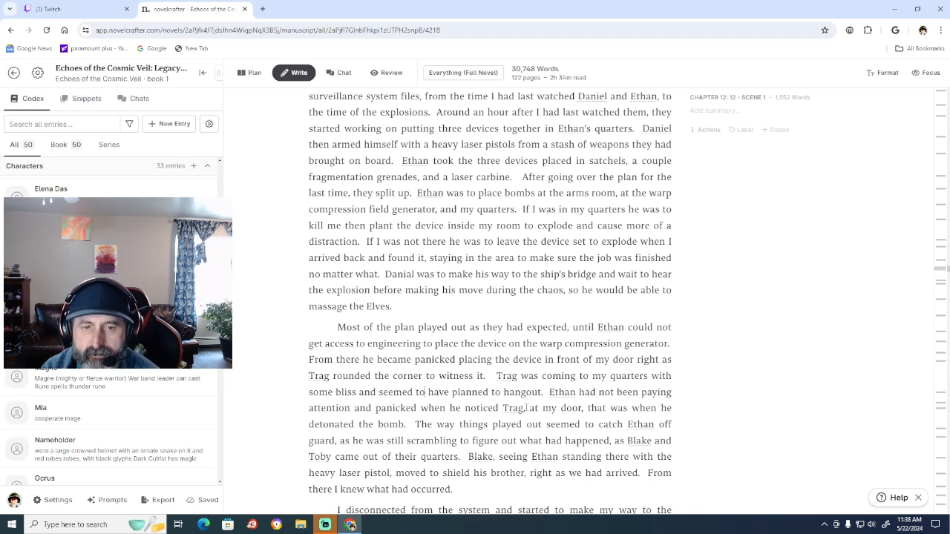
{"action": "left_click", "coordinate": [425, 392]}
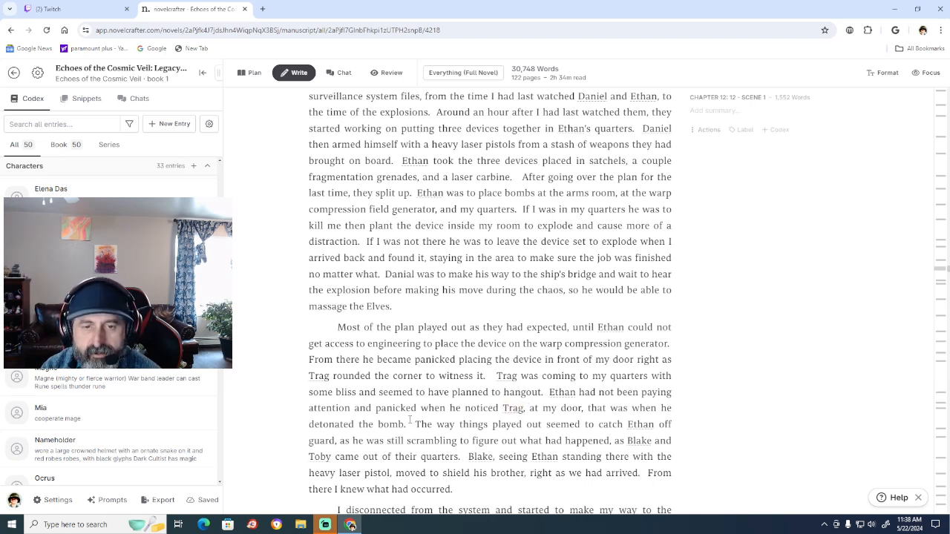
{"action": "left_click", "coordinate": [410, 420]}
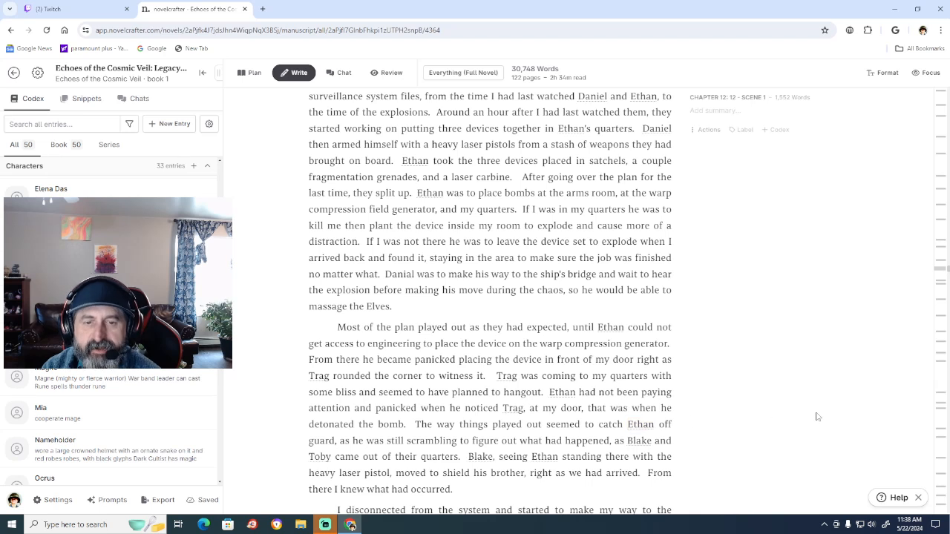
{"action": "key", "text": "BackSpace"}
{"action": "key", "text": "BackSpace"}
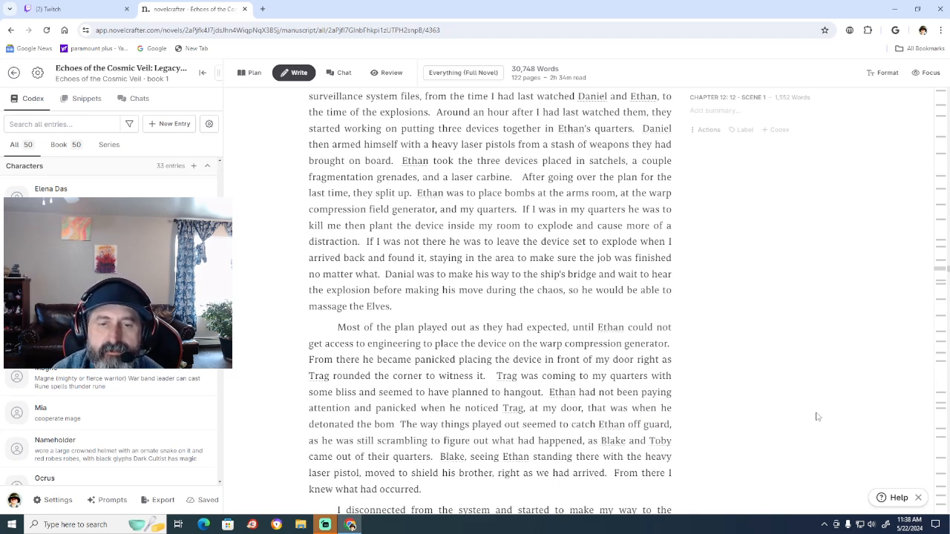
{"action": "key", "text": "BackSpace"}
{"action": "key", "text": "BackSpace"}
{"action": "key", "text": "BackSpace"}
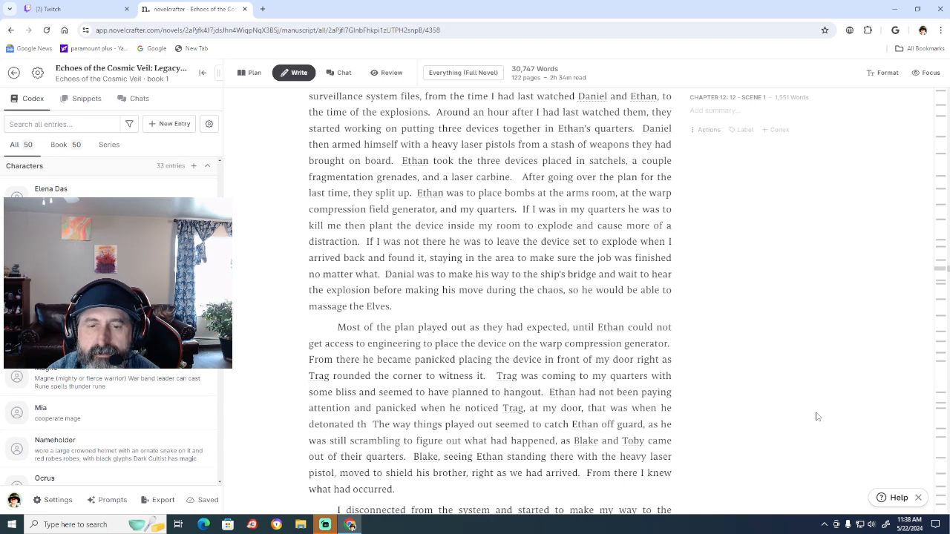
{"action": "key", "text": "BackSpace"}
{"action": "key", "text": "BackSpace"}
{"action": "key", "text": "BackSpace"}
{"action": "key", "text": "BackSpace"}
{"action": "key", "text": "BackSpace"}
{"action": "key", "text": "BackSpace"}
{"action": "key", "text": "BackSpace"}
{"action": "key", "text": "BackSpace"}
{"action": "key", "text": "BackSpace"}
{"action": "key", "text": "BackSpace"}
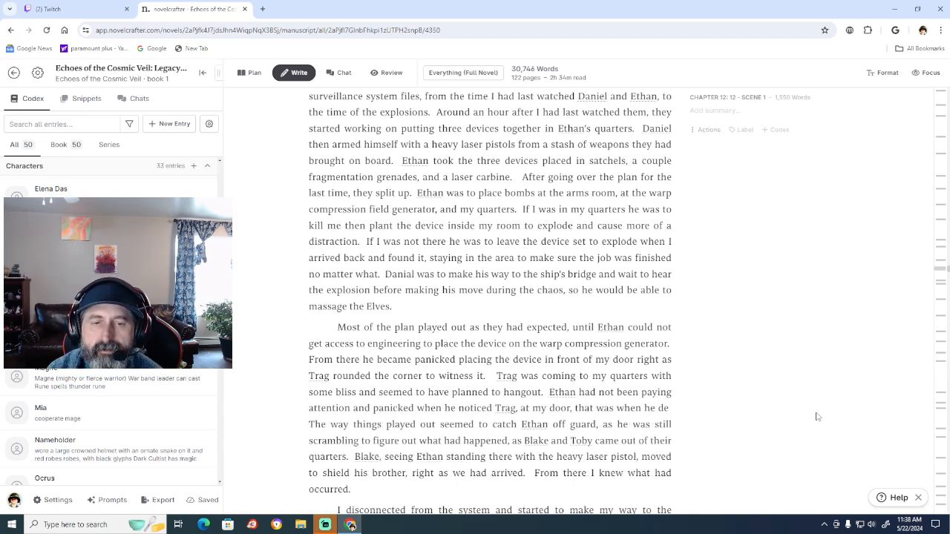
{"action": "key", "text": "BackSpace"}
{"action": "key", "text": "BackSpace"}
{"action": "key", "text": "BackSpace"}
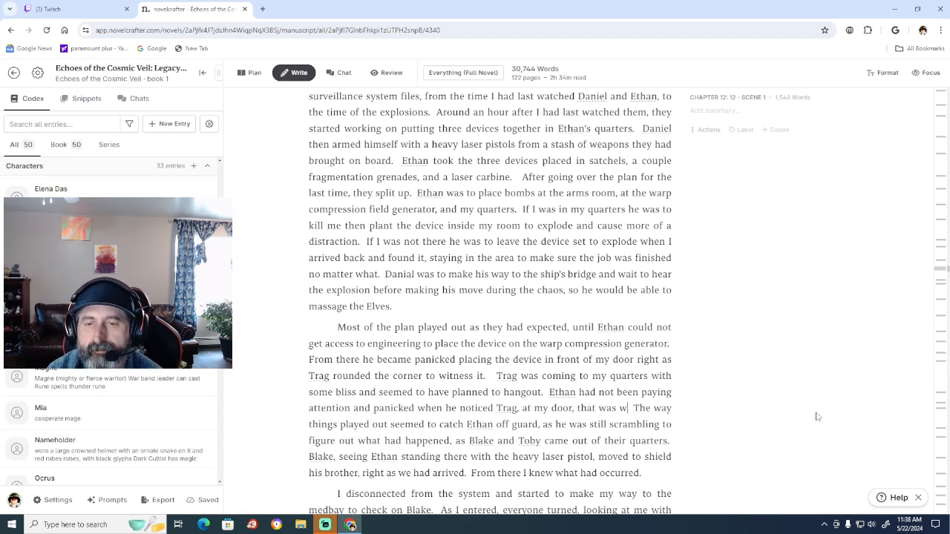
{"action": "key", "text": "BackSpace"}
{"action": "key", "text": "BackSpace"}
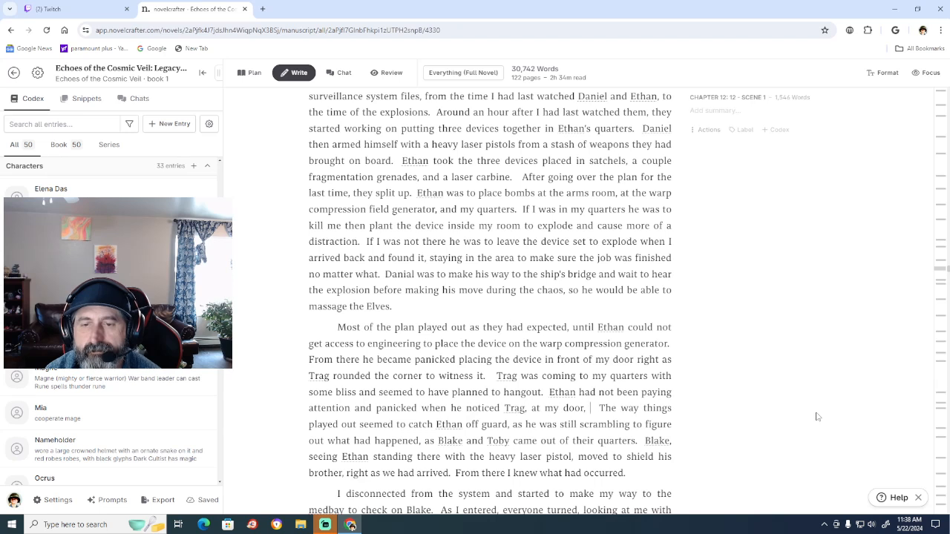
{"action": "key", "text": "BackSpace"}
{"action": "key", "text": "BackSpace"}
{"action": "key", "text": "BackSpace"}
{"action": "key", "text": "BackSpace"}
{"action": "key", "text": "BackSpace"}
{"action": "key", "text": "BackSpace"}
{"action": "key", "text": "BackSpace"}
{"action": "key", "text": "BackSpace"}
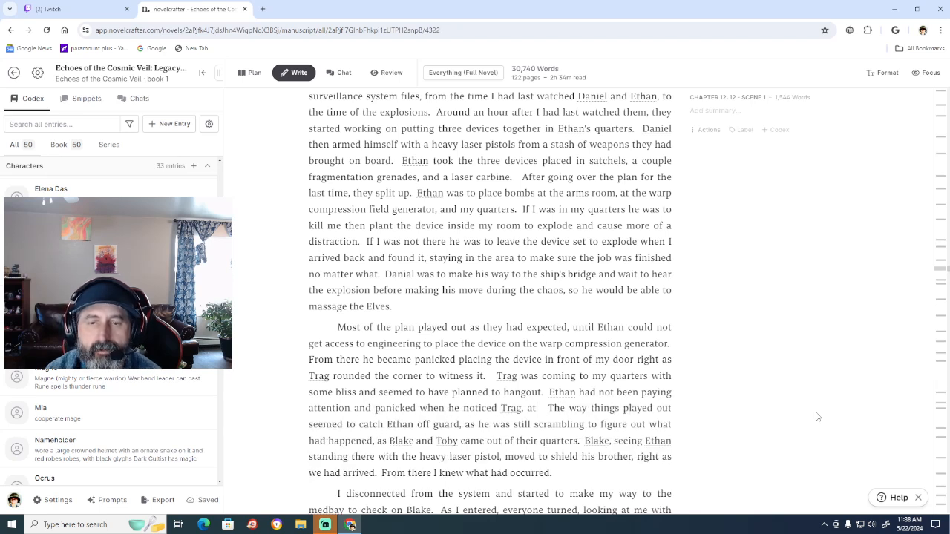
{"action": "key", "text": "BackSpace"}
{"action": "key", "text": "BackSpace"}
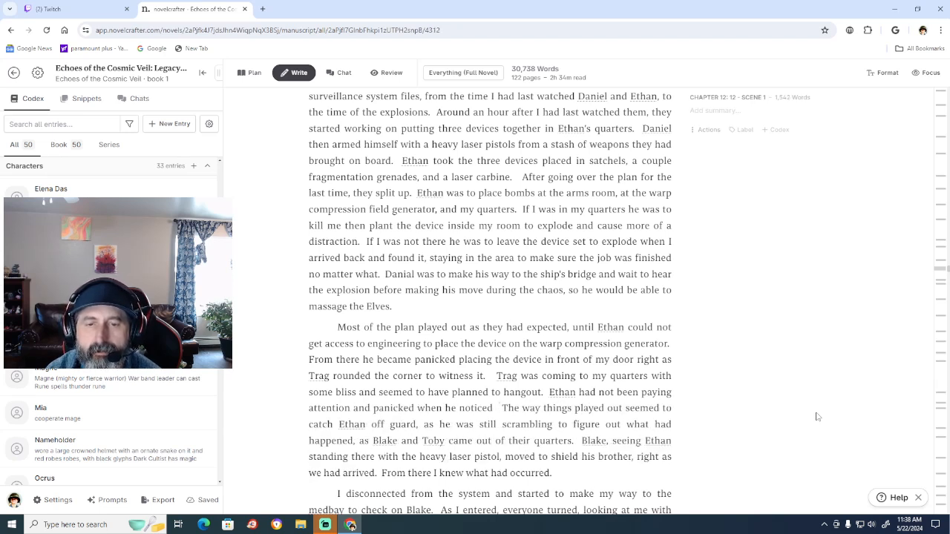
{"action": "key", "text": "BackSpace"}
{"action": "key", "text": "BackSpace"}
{"action": "key", "text": "BackSpace"}
{"action": "key", "text": "BackSpace"}
{"action": "key", "text": "BackSpace"}
{"action": "key", "text": "BackSpace"}
{"action": "key", "text": "BackSpace"}
{"action": "key", "text": "BackSpace"}
{"action": "key", "text": "BackSpace"}
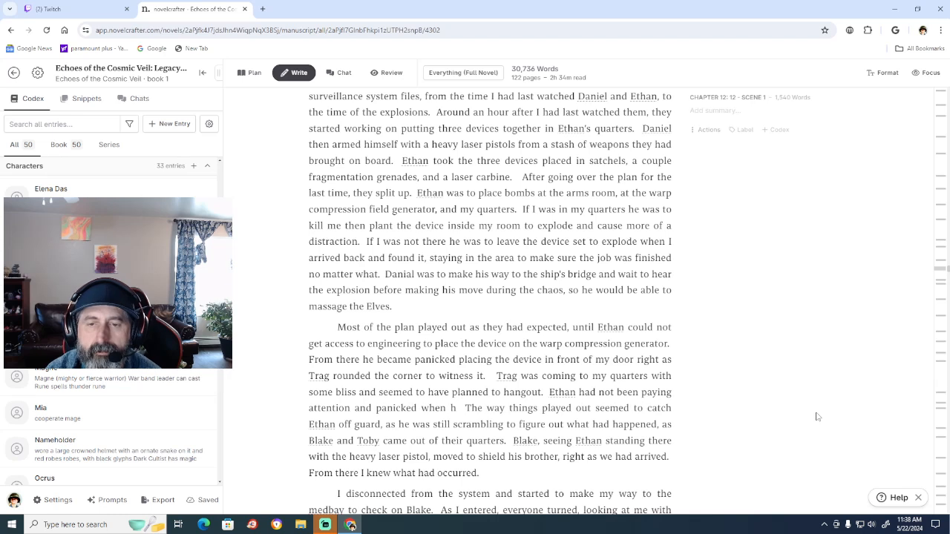
{"action": "key", "text": "BackSpace"}
{"action": "key", "text": "BackSpace"}
{"action": "key", "text": "BackSpace"}
{"action": "key", "text": "BackSpace"}
{"action": "key", "text": "BackSpace"}
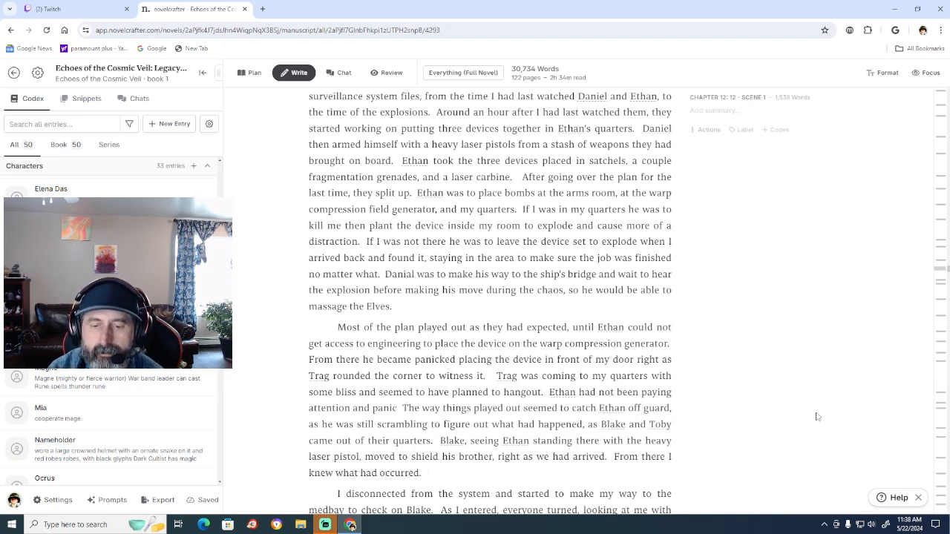
{"action": "key", "text": "BackSpace"}
{"action": "key", "text": "BackSpace"}
{"action": "key", "text": "BackSpace"}
{"action": "key", "text": "BackSpace"}
{"action": "key", "text": "BackSpace"}
{"action": "key", "text": "BackSpace"}
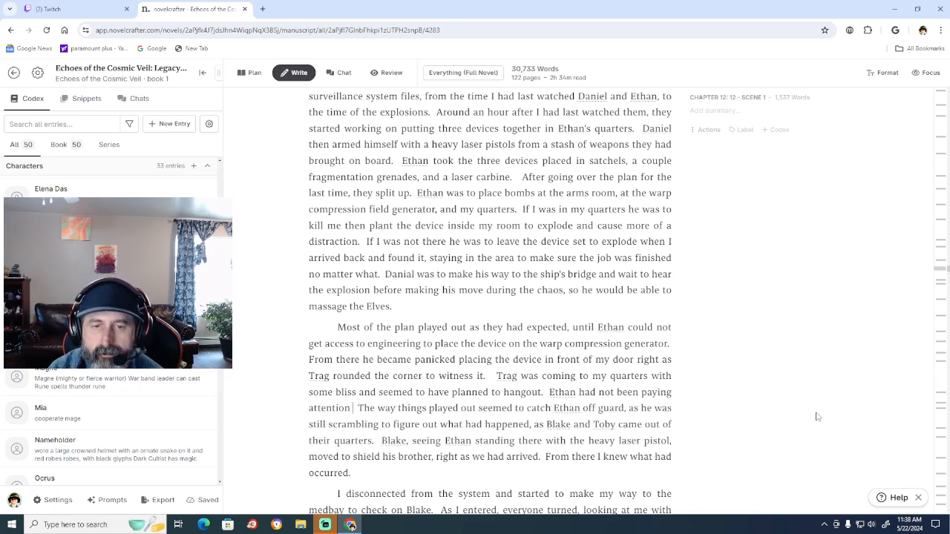
{"action": "key", "text": "BackSpace"}
{"action": "key", "text": "BackSpace"}
{"action": "key", "text": "BackSpace"}
{"action": "key", "text": "BackSpace"}
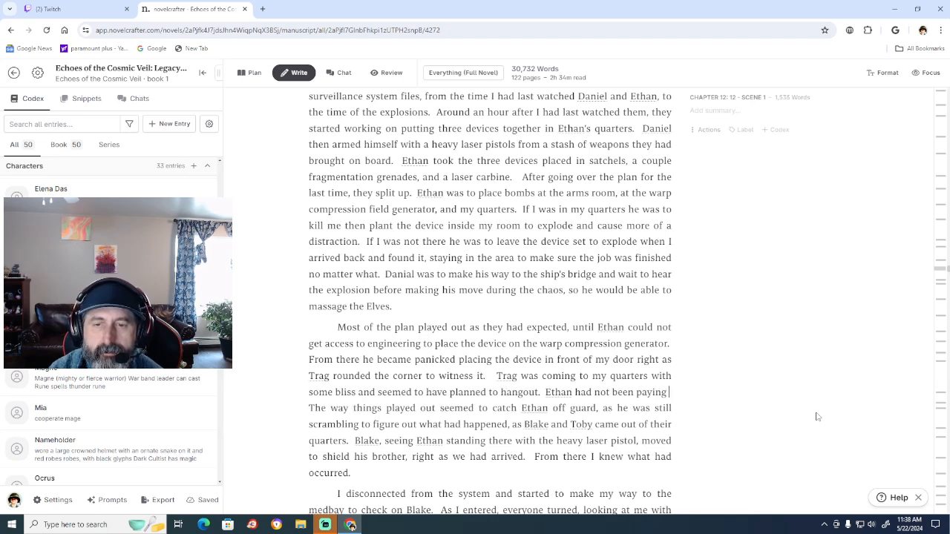
{"action": "key", "text": "BackSpace"}
{"action": "key", "text": "BackSpace"}
{"action": "key", "text": "BackSpace"}
{"action": "key", "text": "BackSpace"}
{"action": "key", "text": "BackSpace"}
{"action": "key", "text": "BackSpace"}
{"action": "key", "text": "BackSpace"}
{"action": "key", "text": "BackSpace"}
{"action": "key", "text": "BackSpace"}
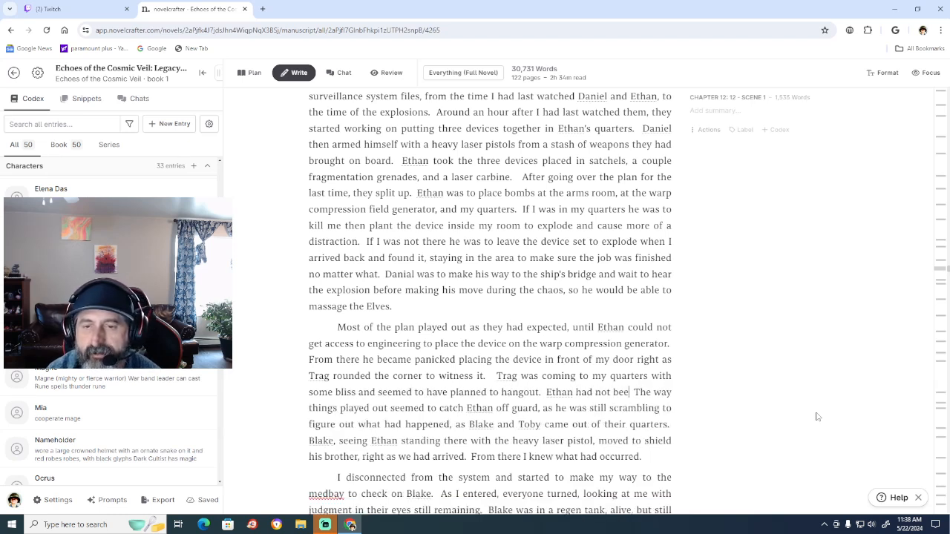
{"action": "key", "text": "BackSpace"}
{"action": "key", "text": "BackSpace"}
{"action": "key", "text": "BackSpace"}
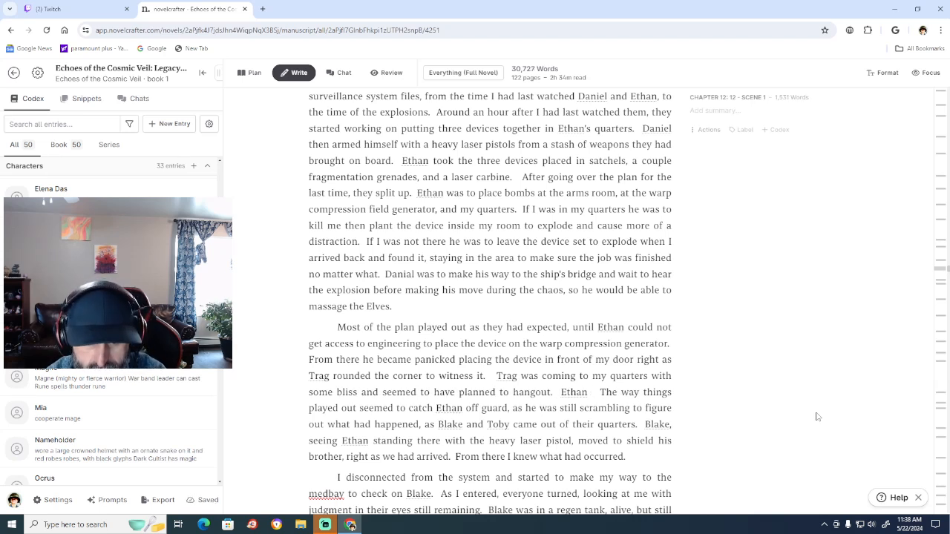
Begin the replacement sentence after "Ethan" with "tried walking away, but".
{"action": "type", "text": "tried"}
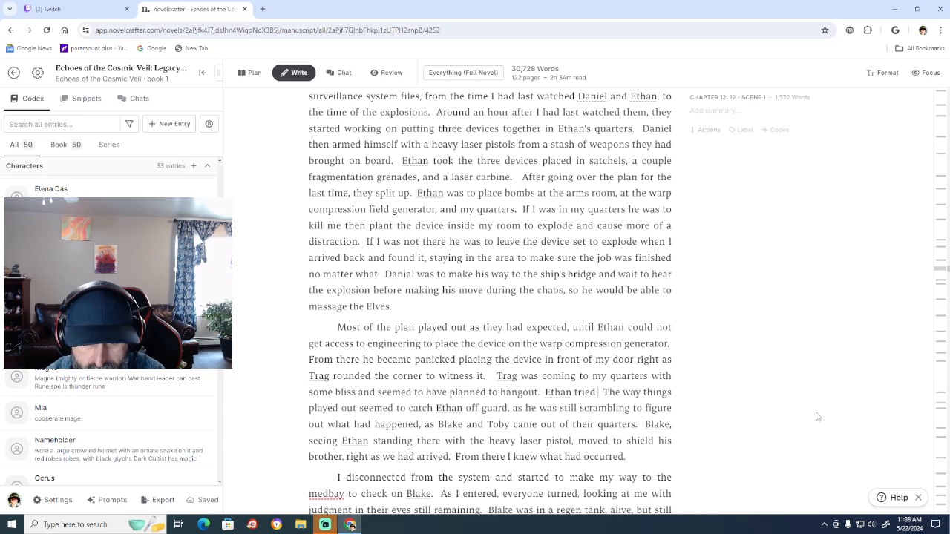
{"action": "type", "text": " wa"}
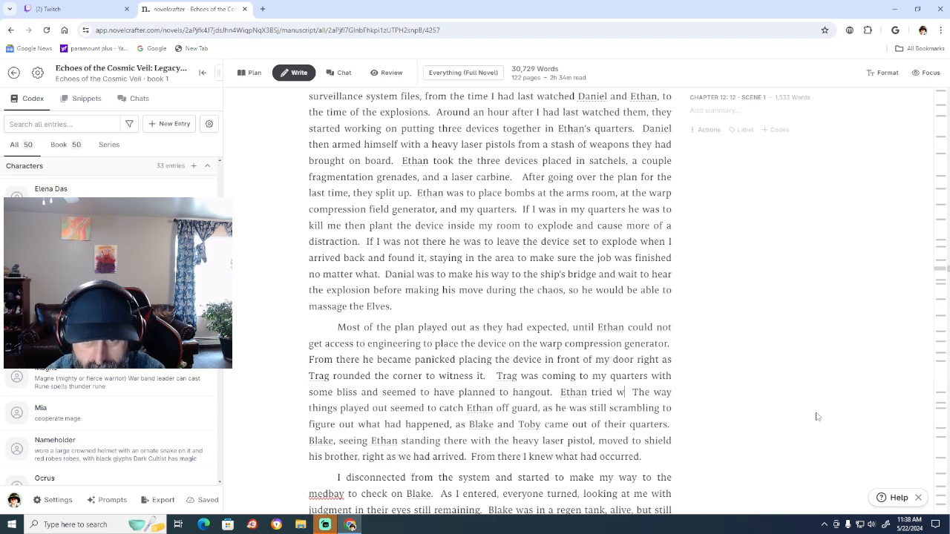
{"action": "type", "text": "lking"}
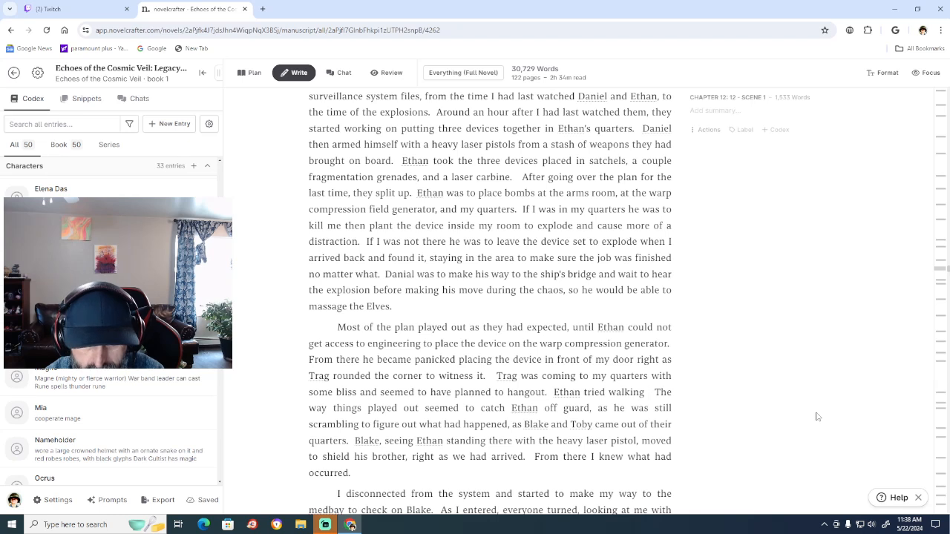
{"action": "type", "text": " away"}
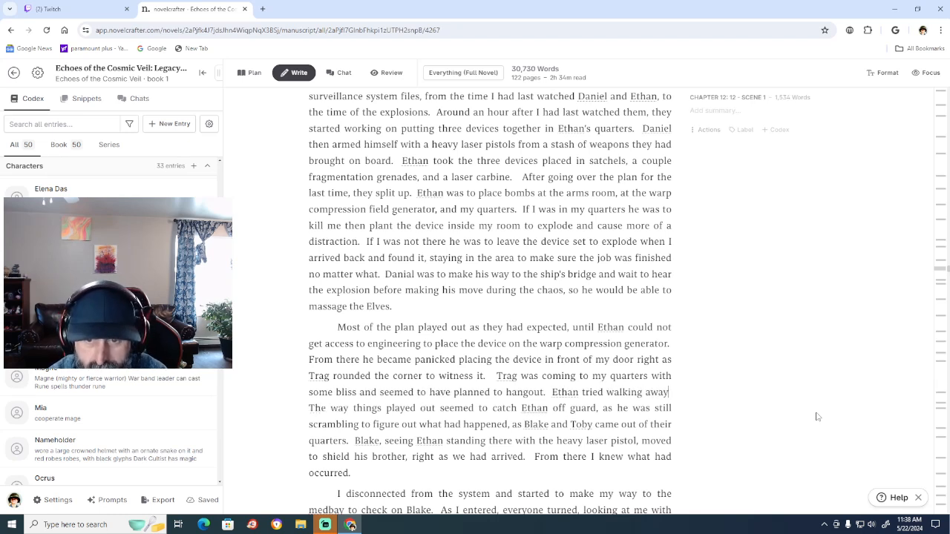
{"action": "type", "text": ", but "}
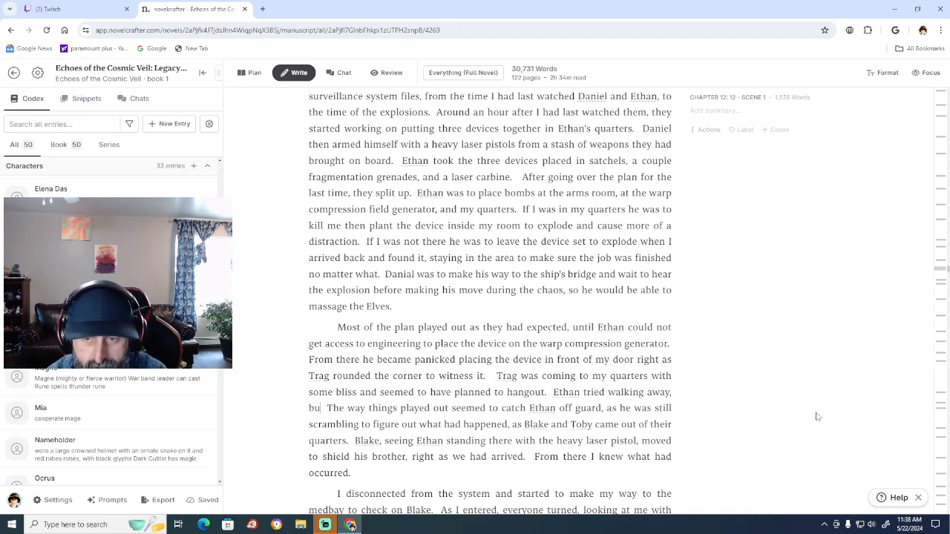
{"action": "type", "text": "as"}
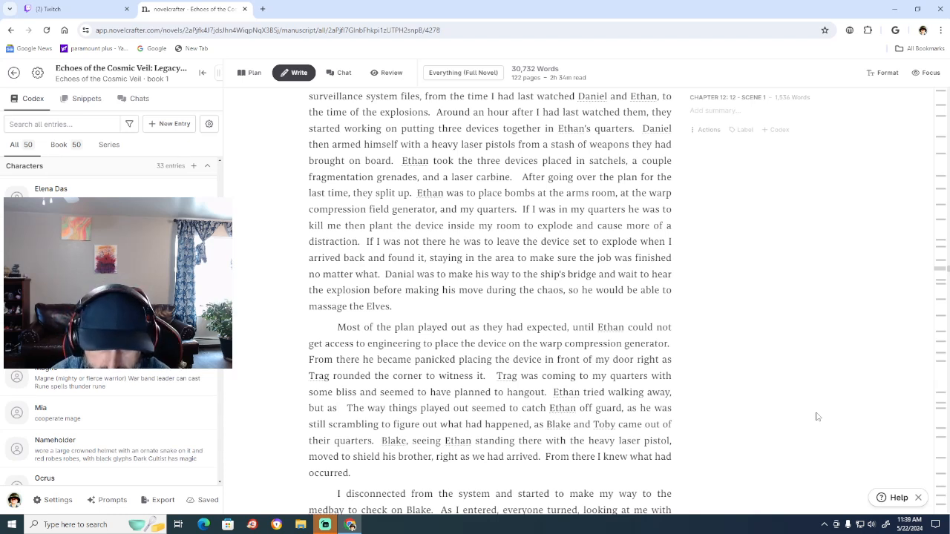
Extend the sentence about Ethan walking away with "as Trag reached for the satchel, while calling to him".
{"action": "type", "text": "Trag"}
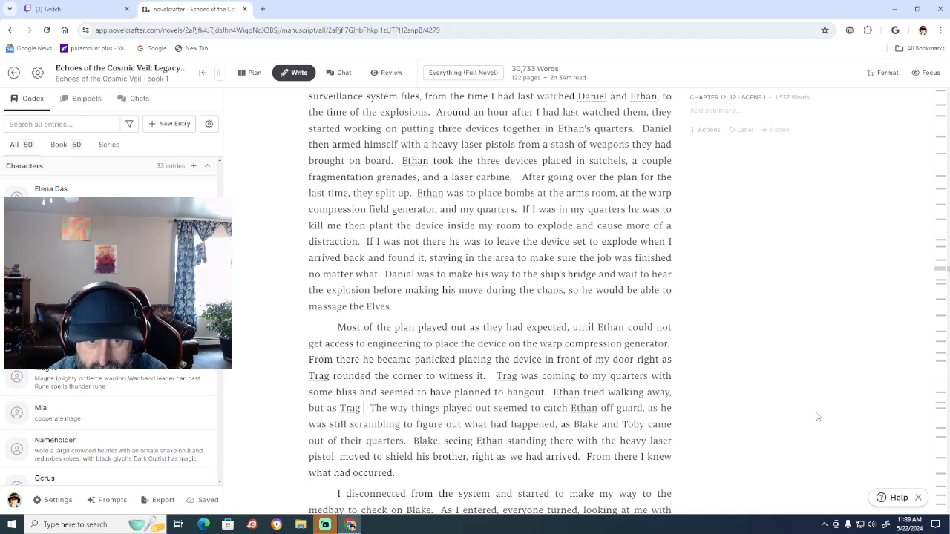
{"action": "type", "text": " rea"}
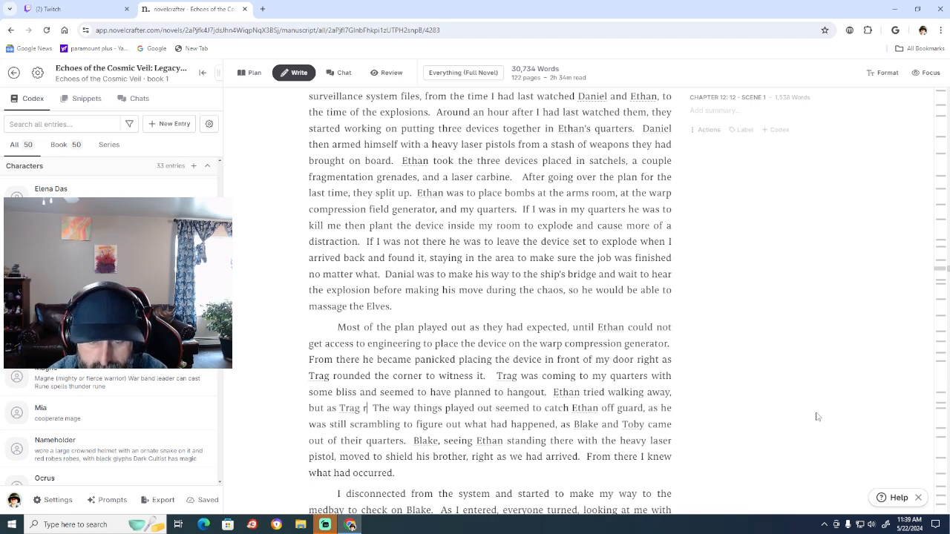
{"action": "type", "text": "ched for th"}
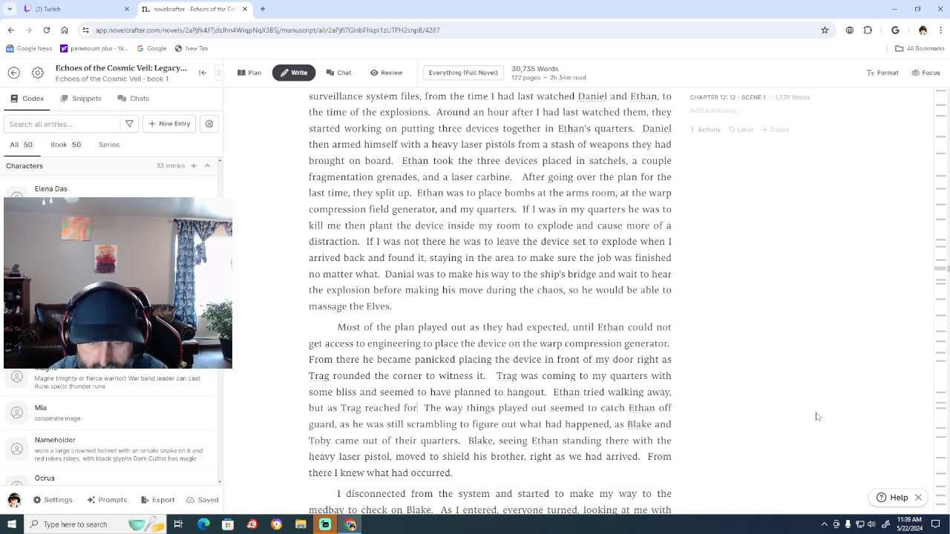
{"action": "type", "text": "e "}
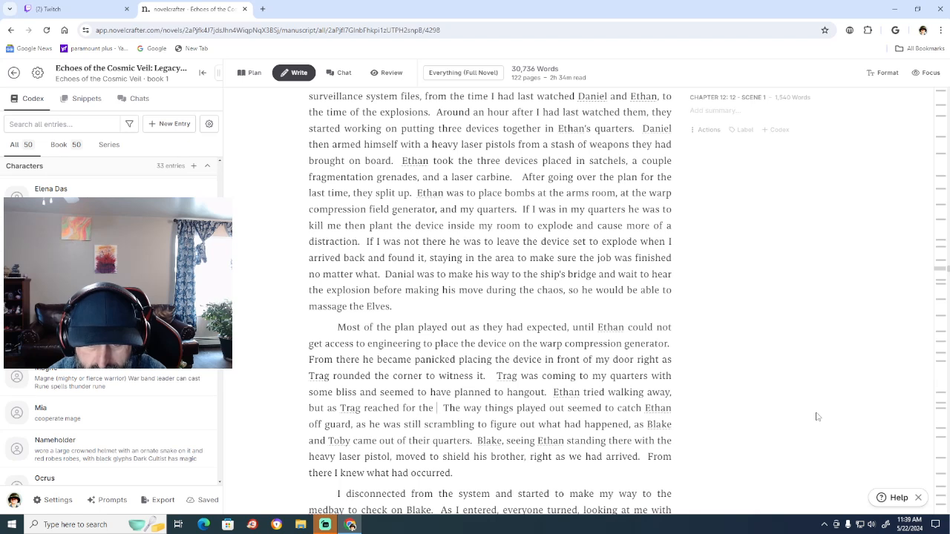
{"action": "type", "text": "satchel"}
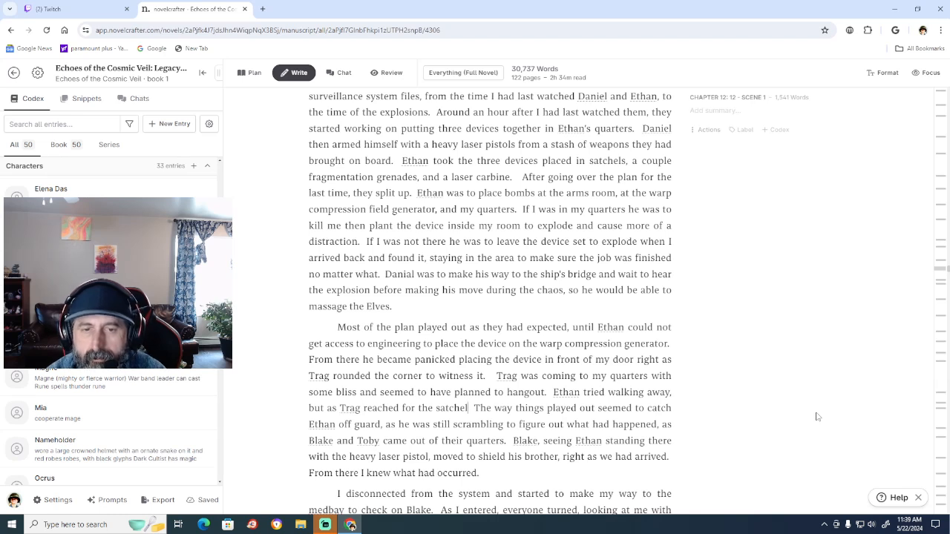
{"action": "type", "text": ", while"}
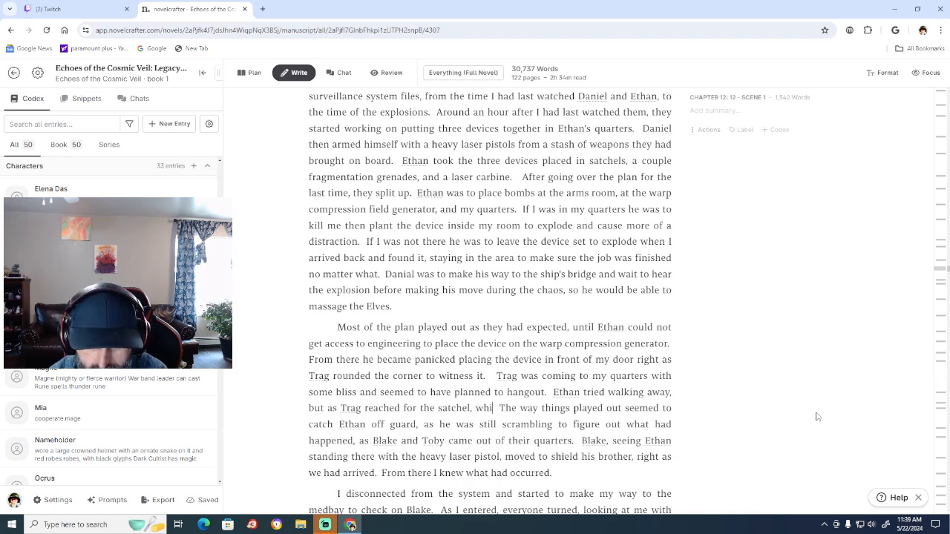
{"action": "type", "text": " calling to"}
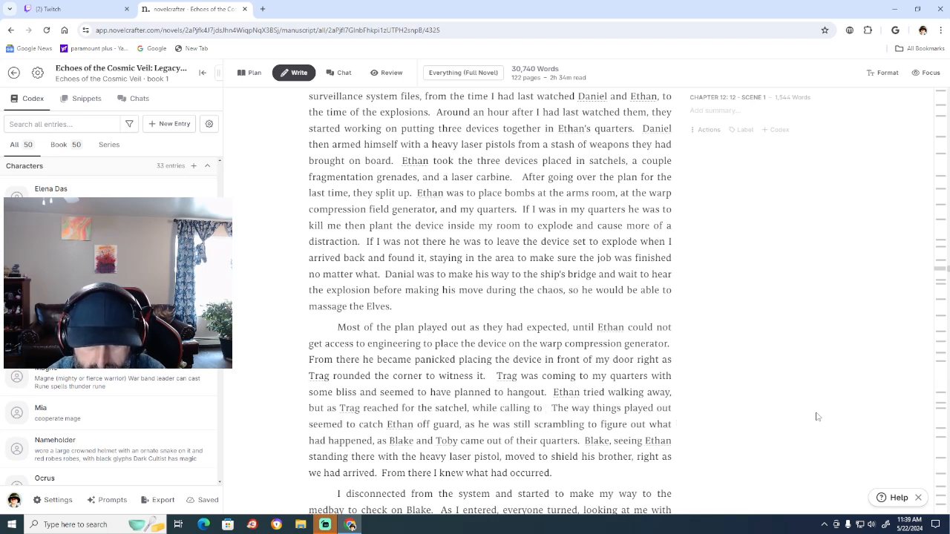
{"action": "type", "text": " him"}
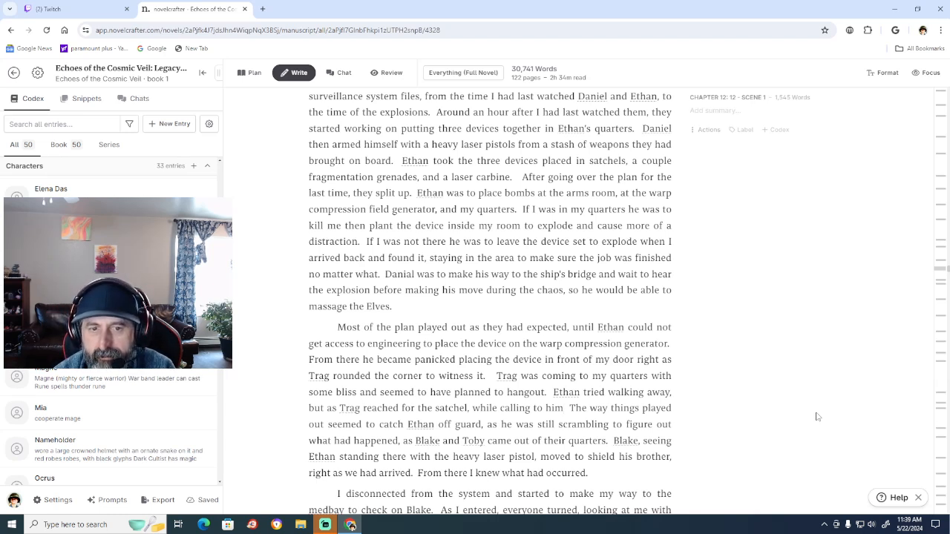
Finish the sentence after "while calling to him" with ", he detonated the devices.".
{"action": "type", "text": ", he"}
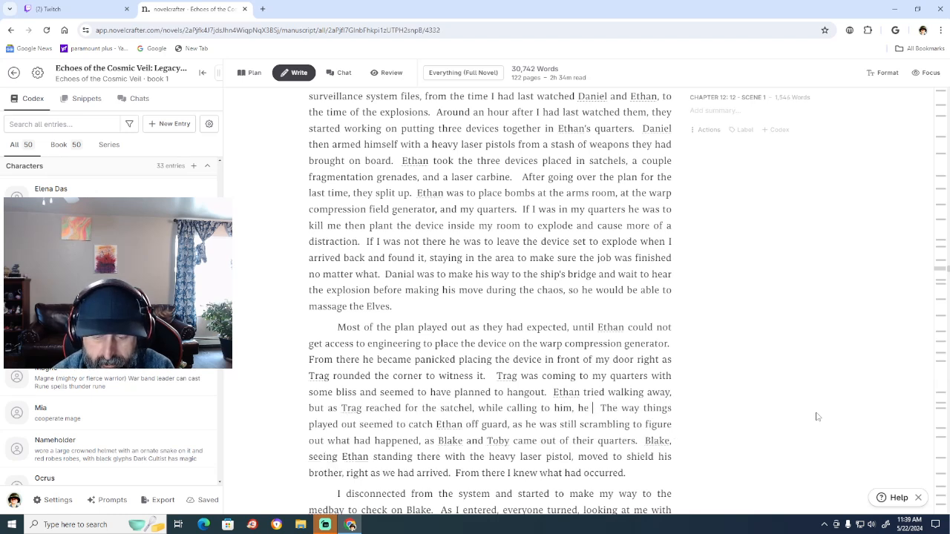
{"action": "type", "text": " p "}
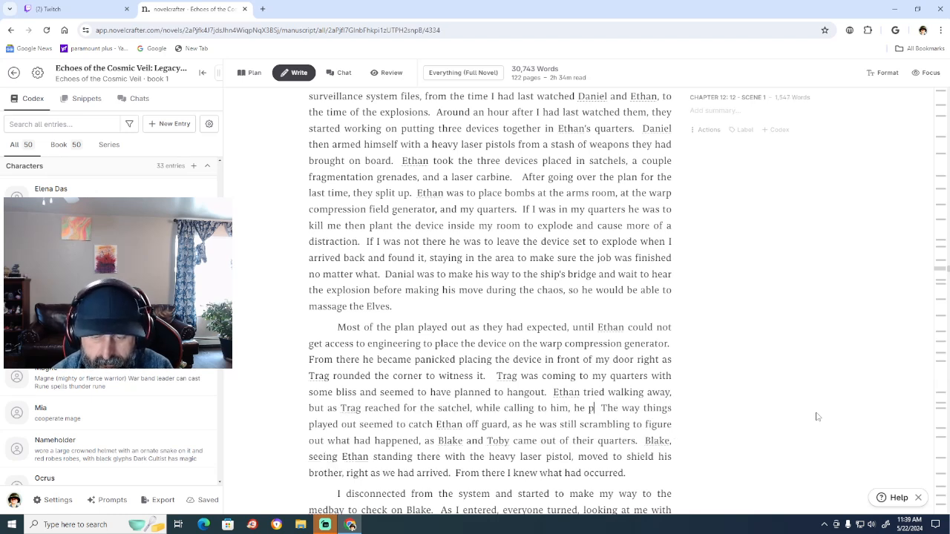
{"action": "type", "text": "a"}
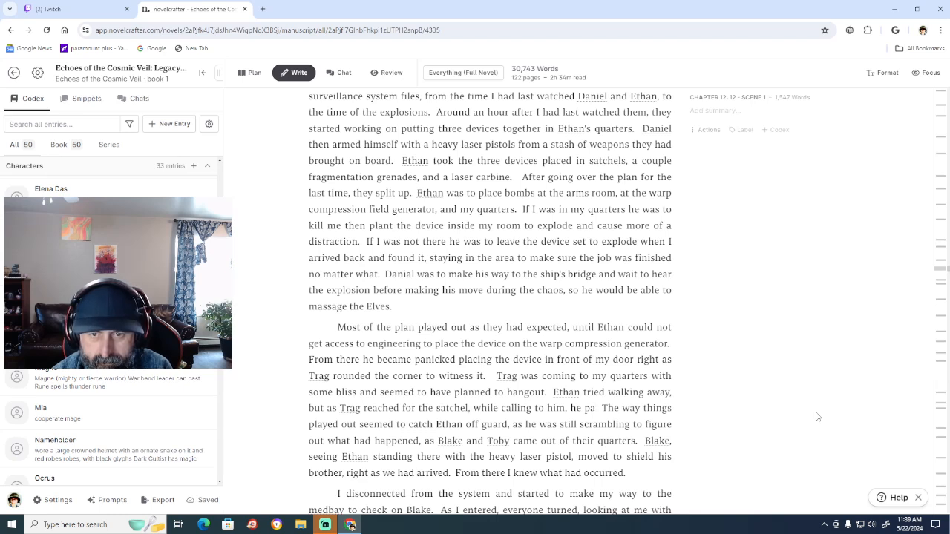
{"action": "key", "text": "BackSpace"}
{"action": "key", "text": "BackSpace"}
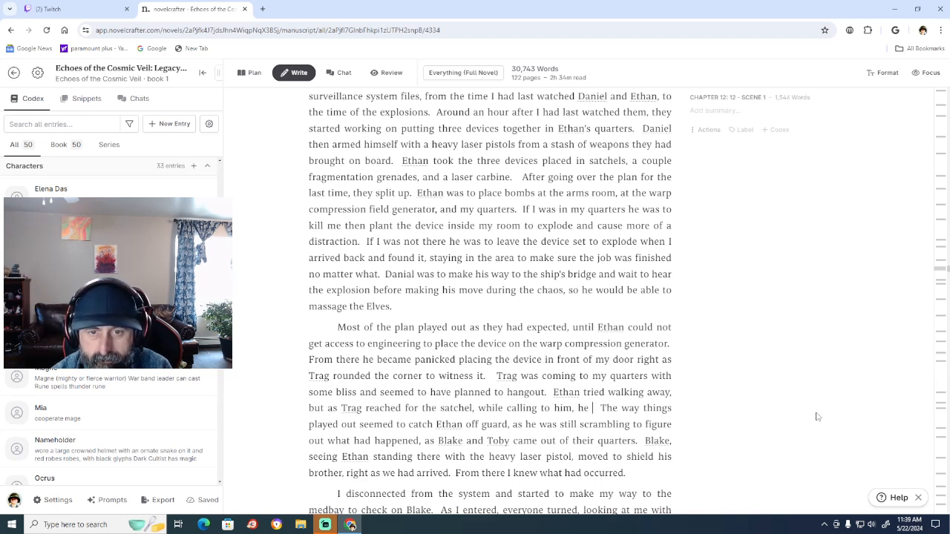
{"action": "type", "text": "d "}
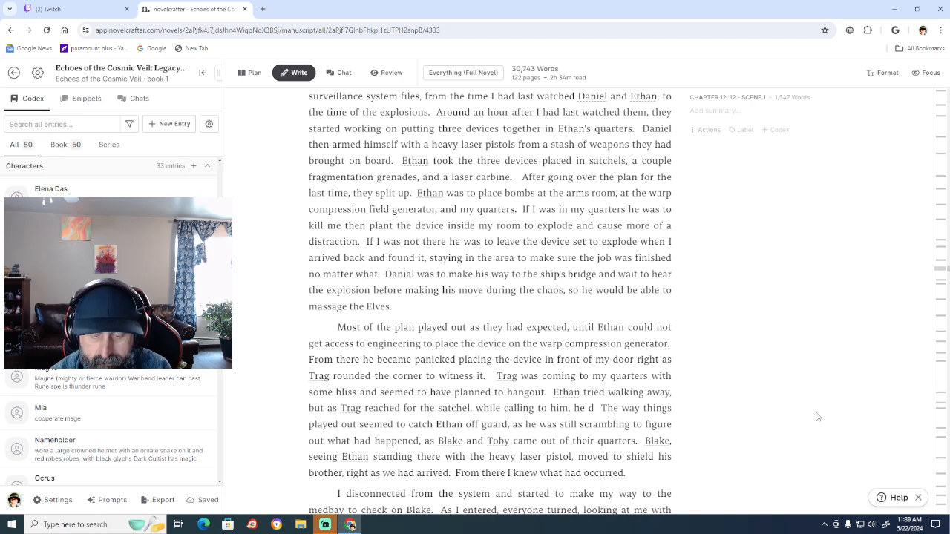
{"action": "type", "text": "etonat"}
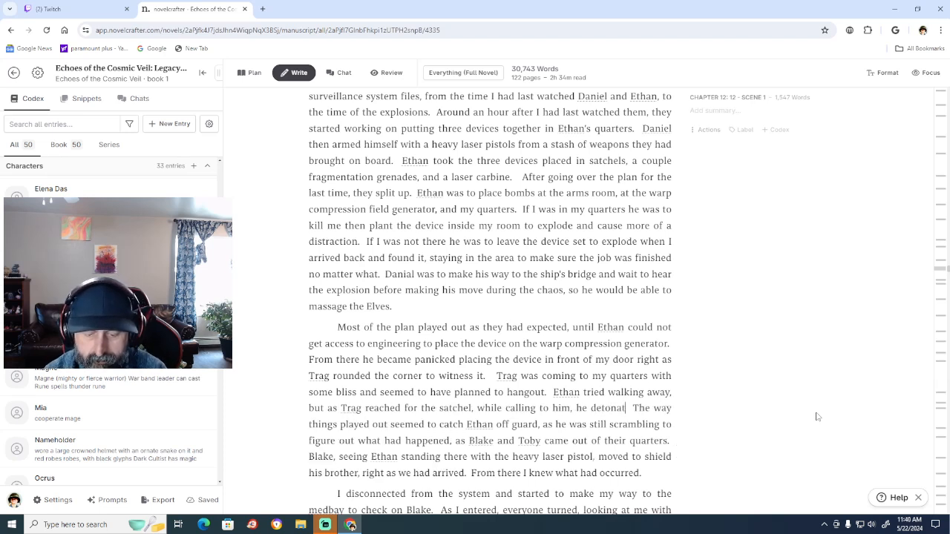
{"action": "type", "text": "ed"}
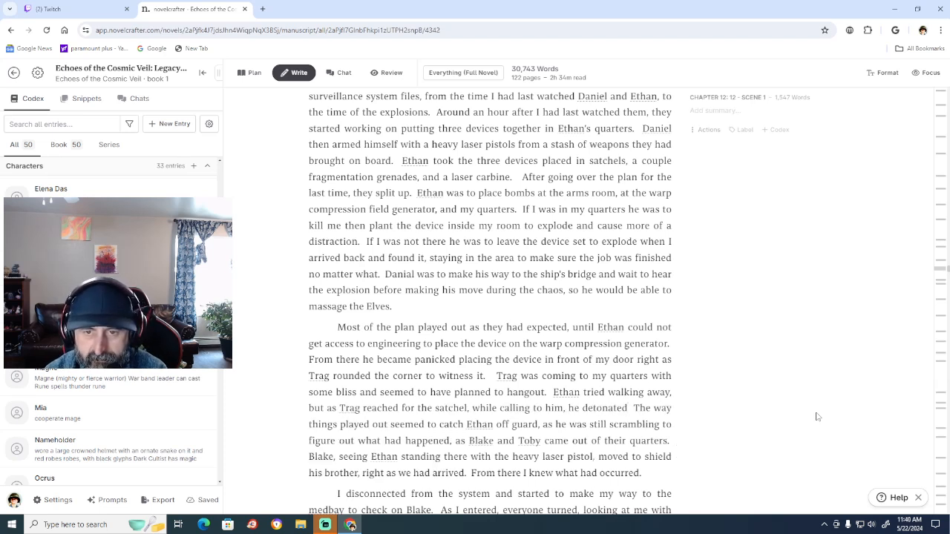
{"action": "type", "text": "."}
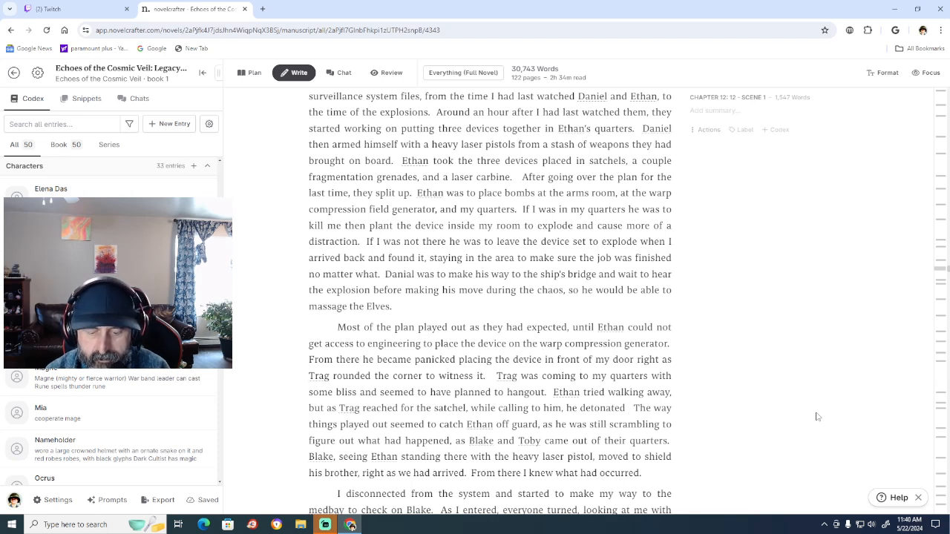
{"action": "type", "text": "the device"}
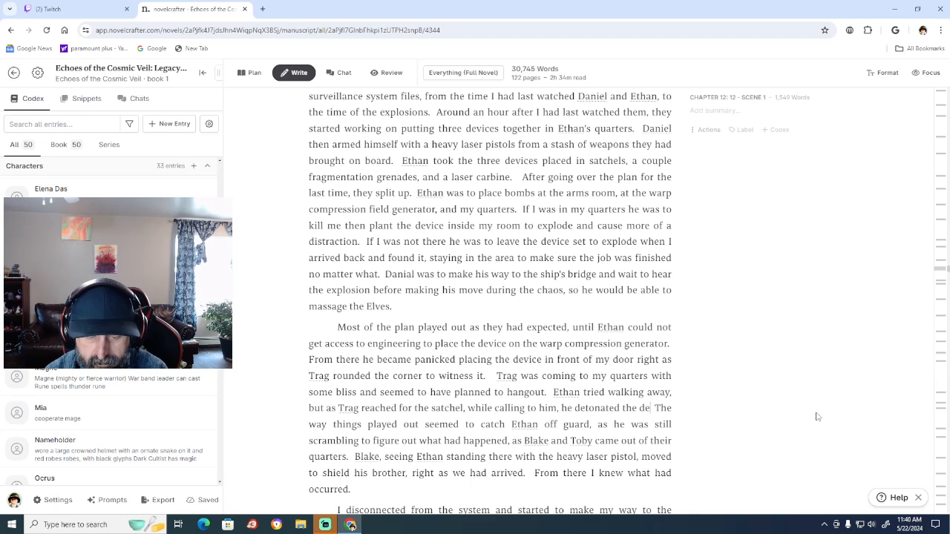
{"action": "type", "text": "s "}
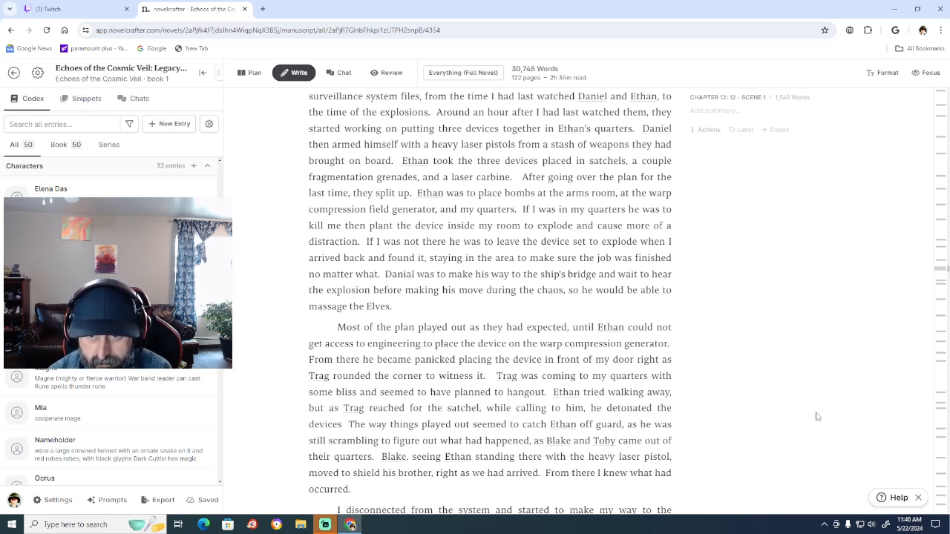
{"action": "type", "text": "."}
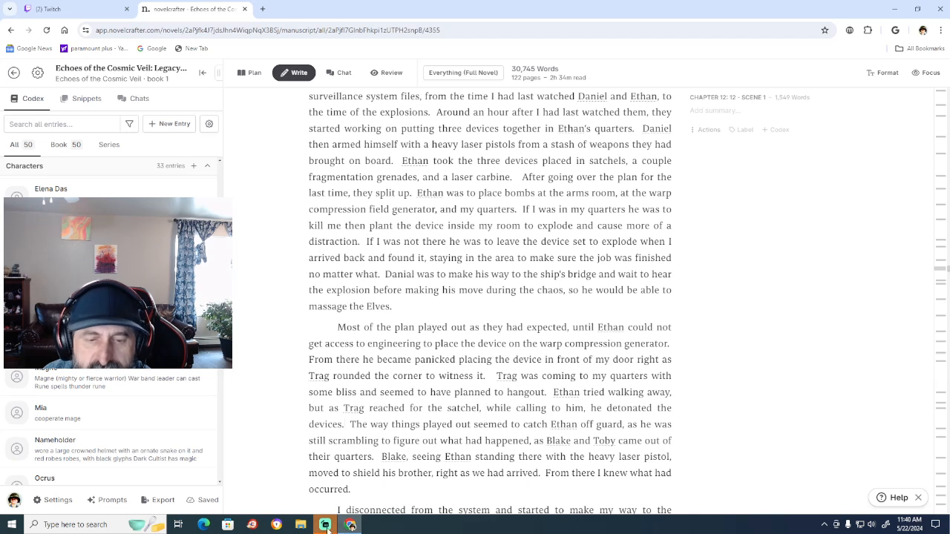
Add a comma after "From there he became panicked" and insert "outside of the blast" after "placing the device".
{"action": "mouse_move", "coordinate": [320, 529]}
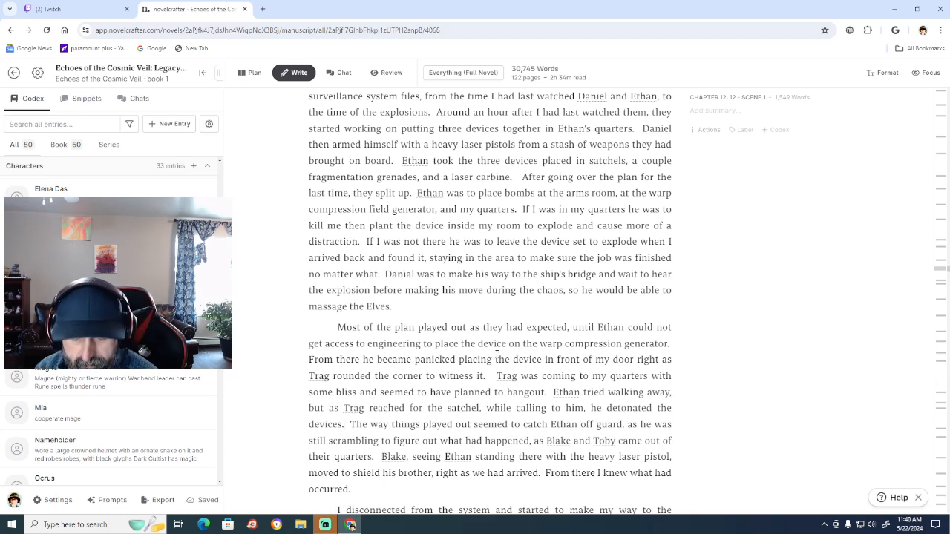
{"action": "type", "text": ","}
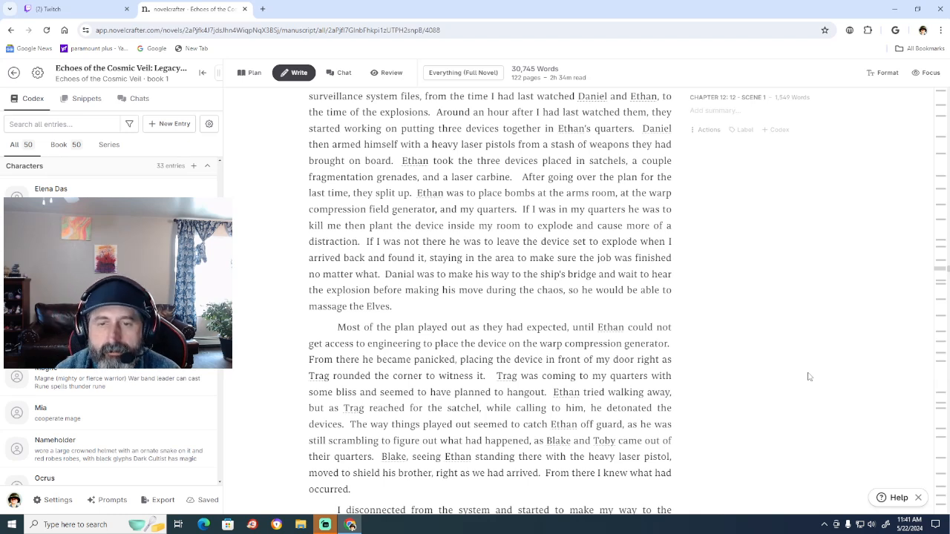
{"action": "type", "text": "outside of"}
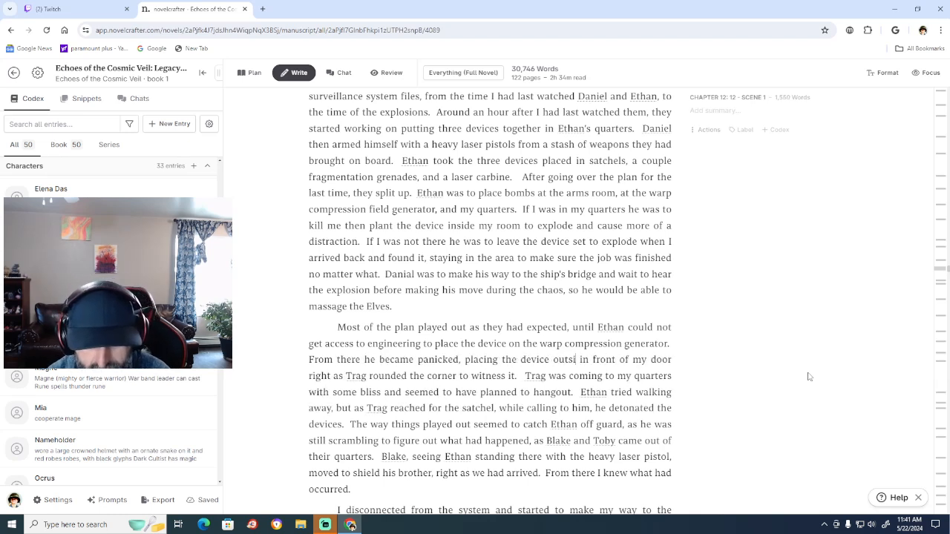
{"action": "type", "text": " the blastd"}
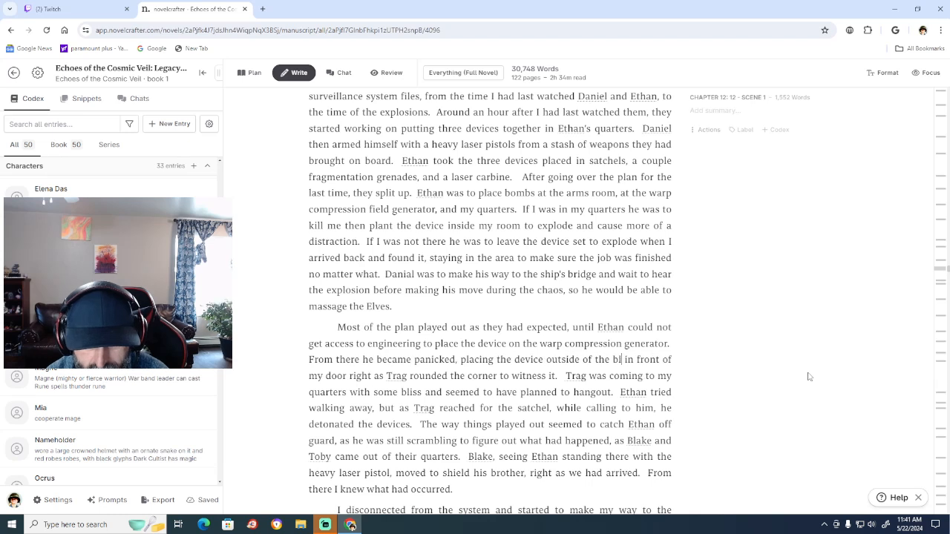
{"action": "type", "text": "oor"}
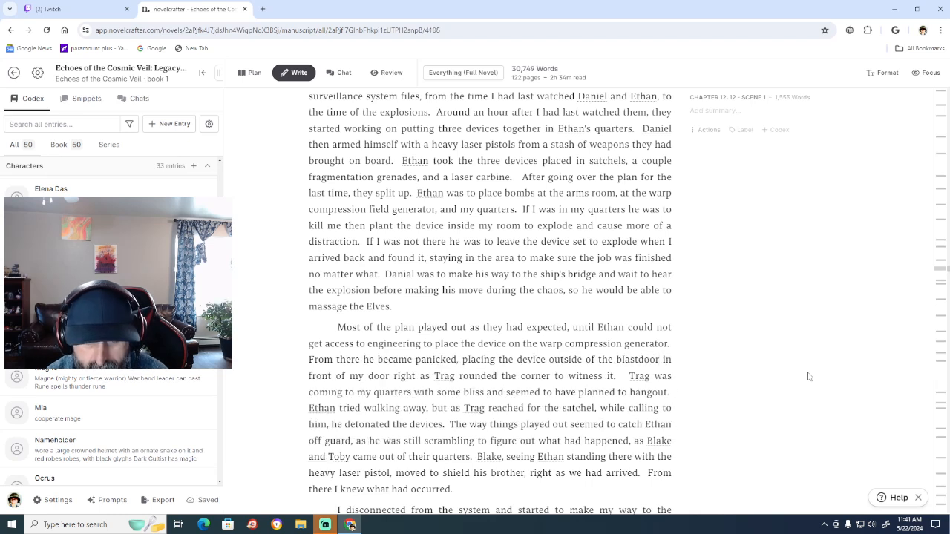
{"action": "type", "text": "s"}
{"action": "key", "text": "BackSpace"}
{"action": "key", "text": "BackSpace"}
{"action": "key", "text": "BackSpace"}
{"action": "key", "text": "BackSpace"}
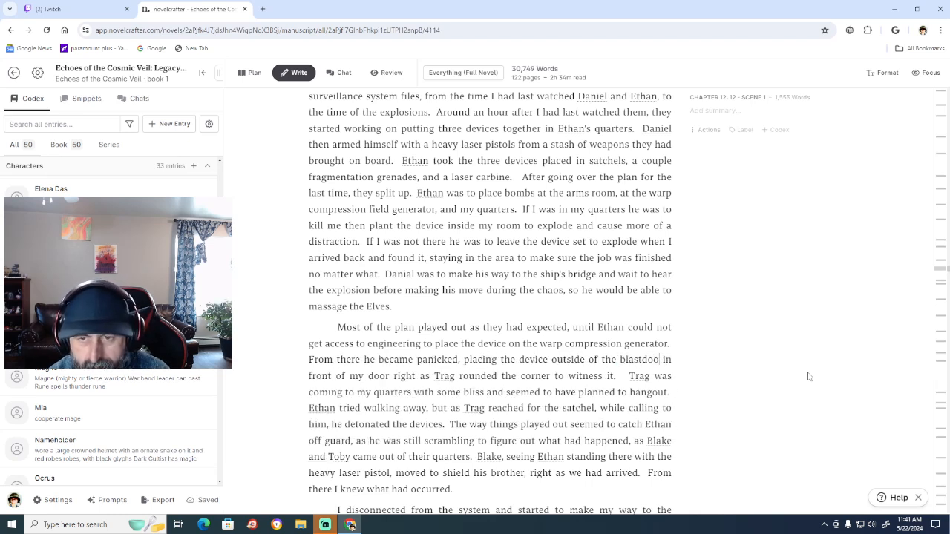
{"action": "key", "text": "BackSpace"}
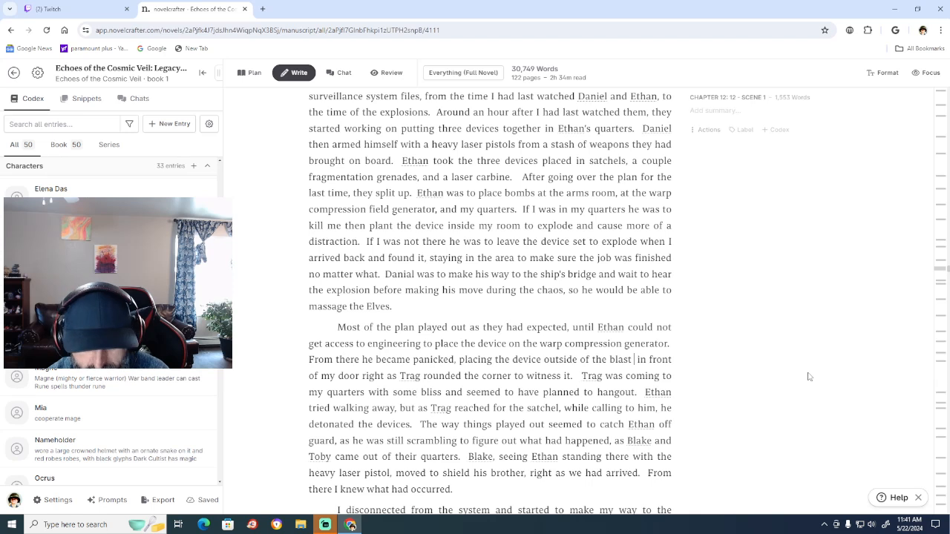
Continue the text after "outside of the blast" with "doors protecting engineering.", ending the sentence there.
{"action": "type", "text": "doors p"}
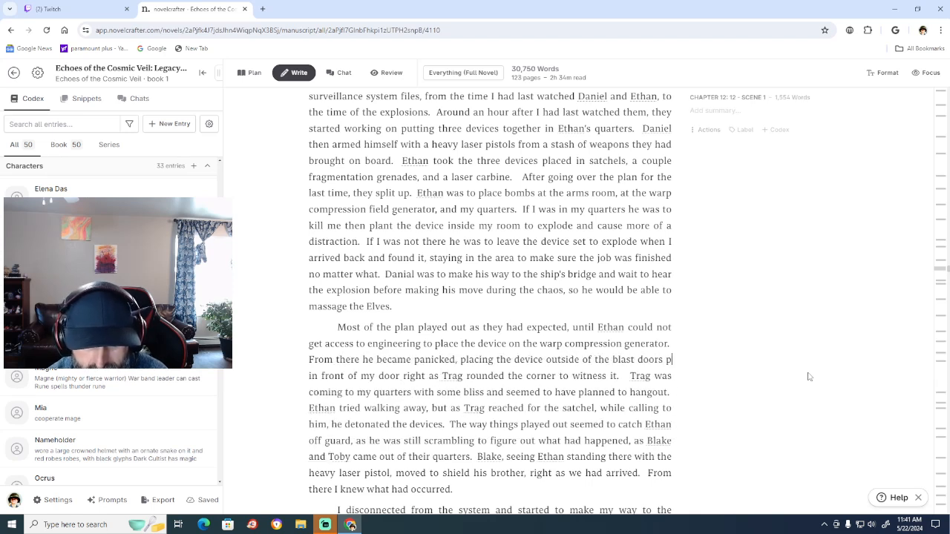
{"action": "type", "text": "rotecting"}
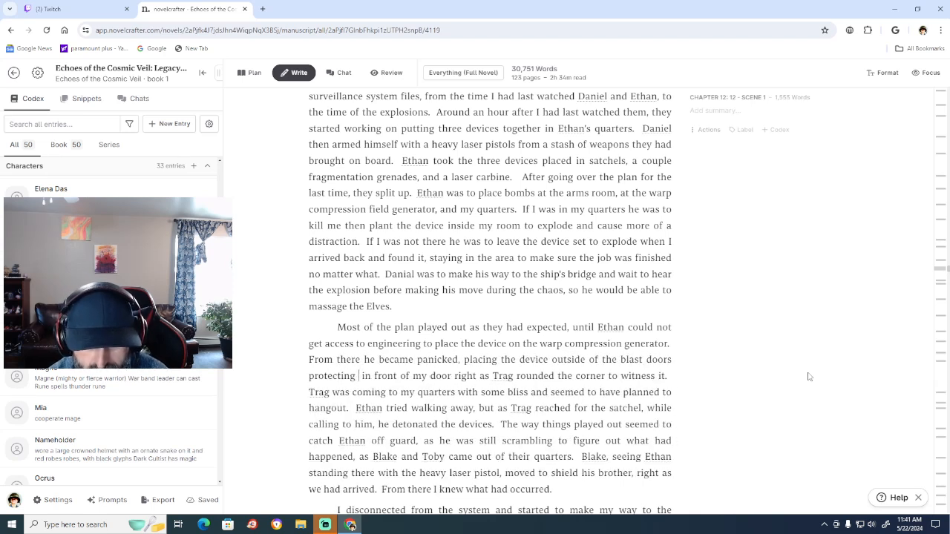
{"action": "type", "text": " enginn"}
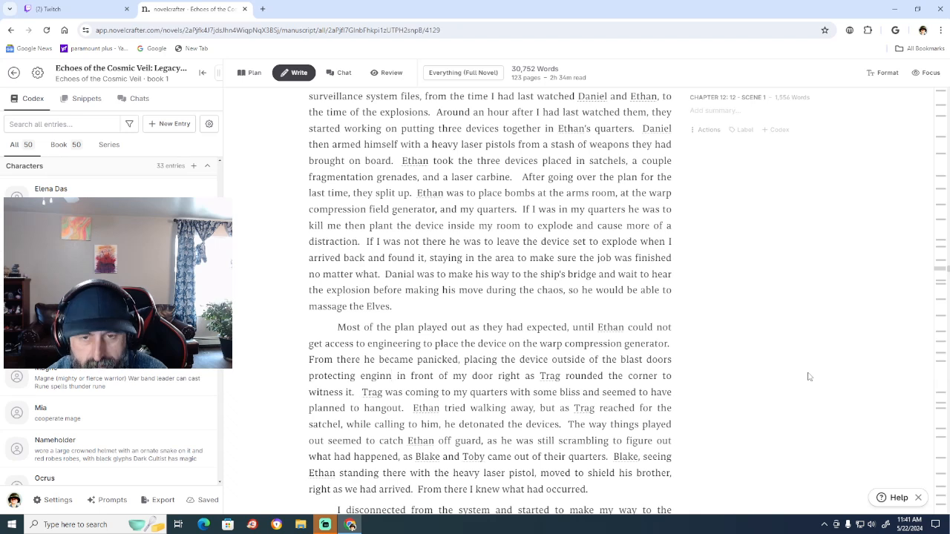
{"action": "key", "text": "BackSpace"}
{"action": "type", "text": "eering"}
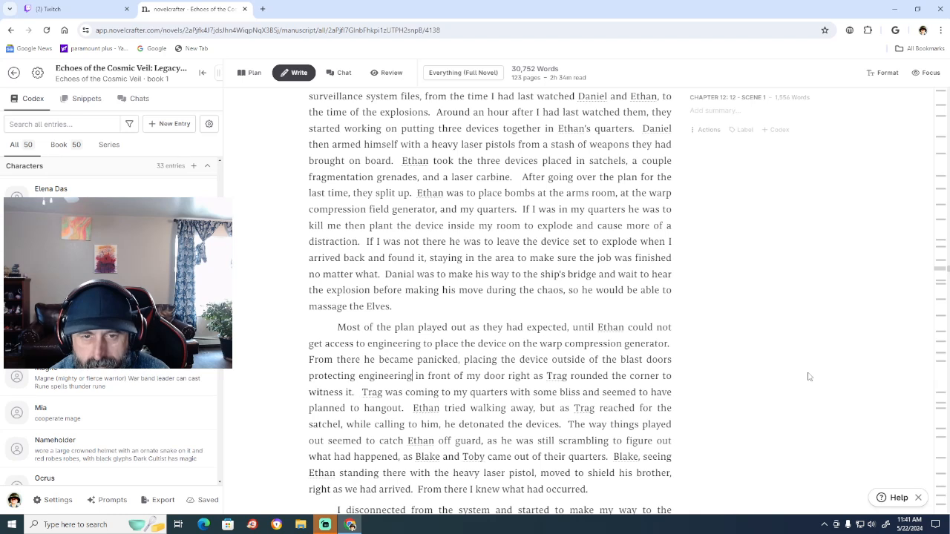
{"action": "type", "text": ".  "}
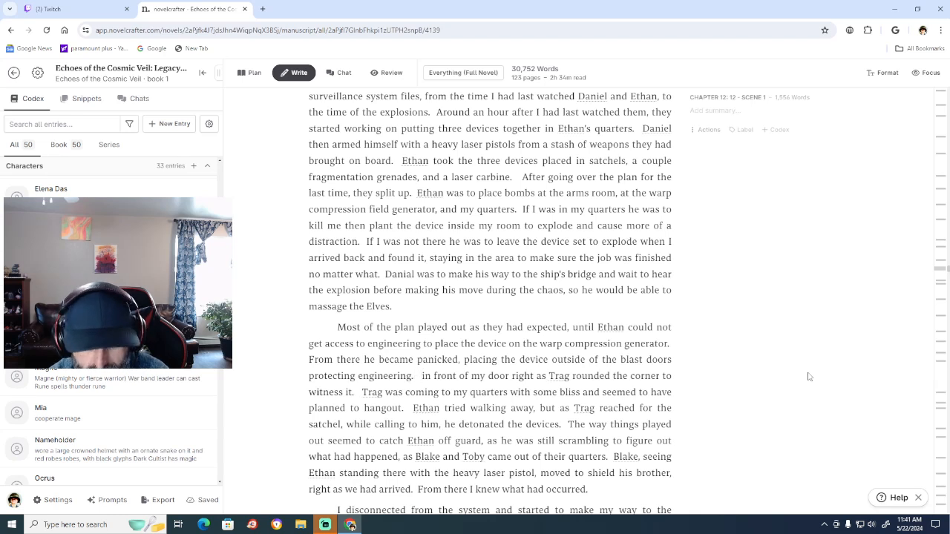
{"action": "type", "text": "From the"}
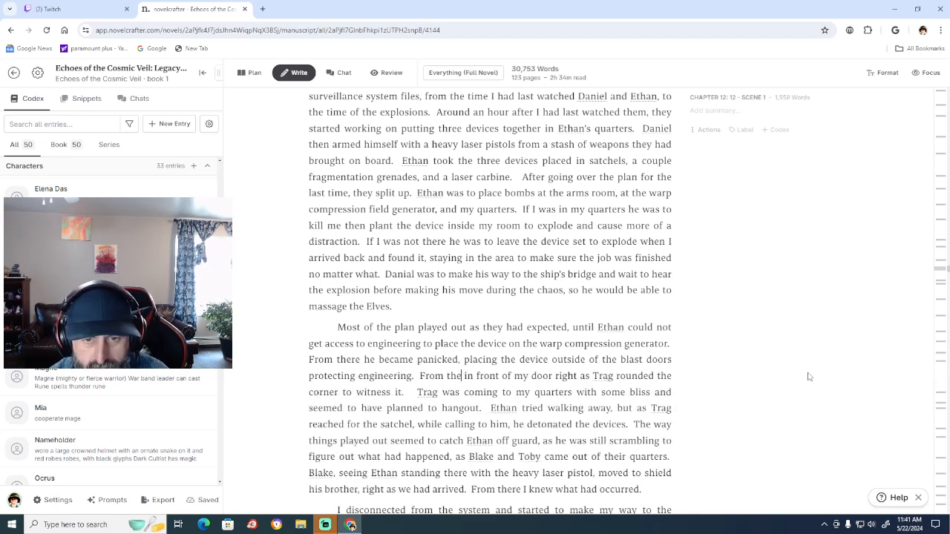
{"action": "type", "text": "re"}
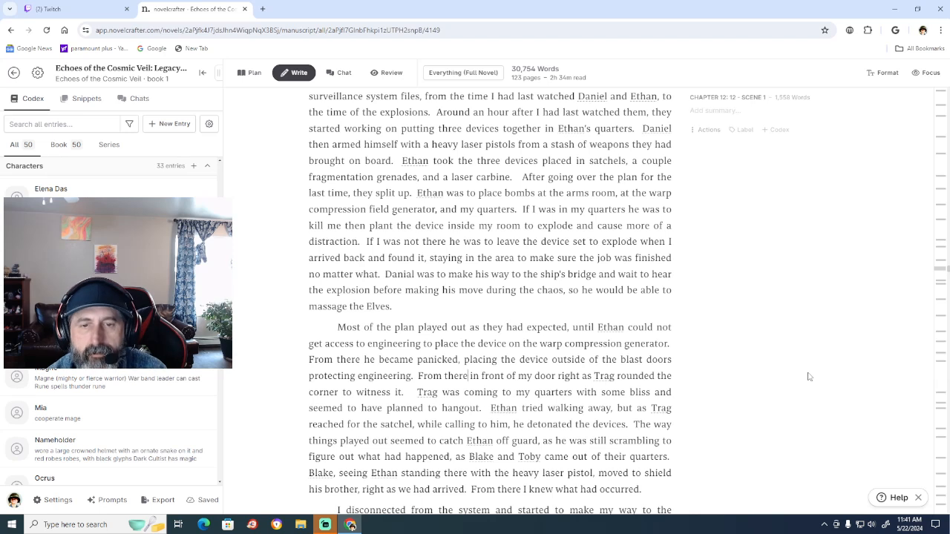
{"action": "type", "text": " he"}
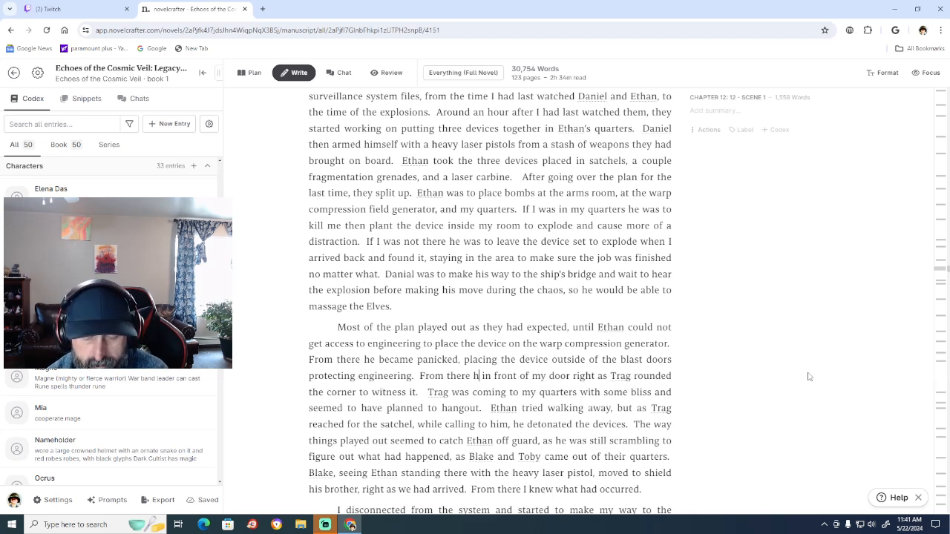
{"action": "type", "text": " moved"}
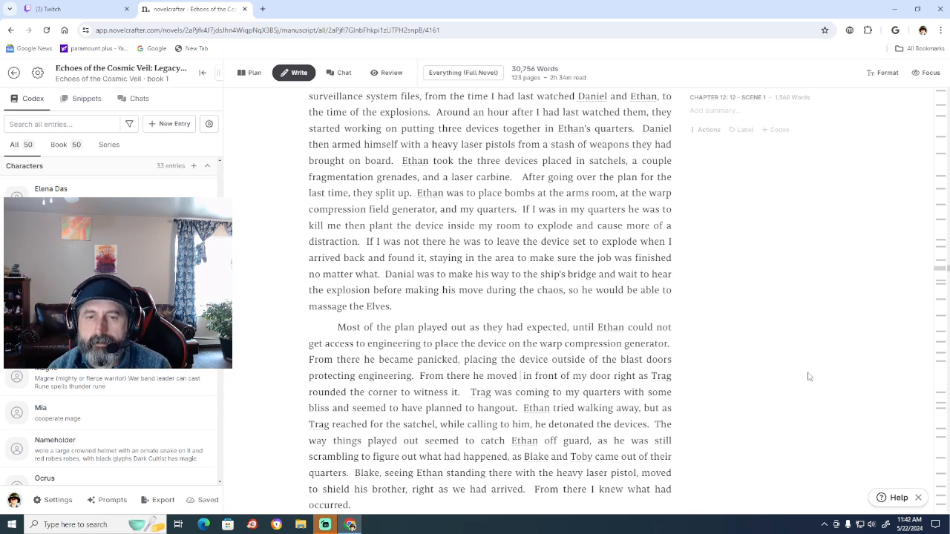
{"action": "key", "text": "BackSpace"}
{"action": "key", "text": "BackSpace"}
{"action": "key", "text": "BackSpace"}
{"action": "key", "text": "BackSpace"}
{"action": "key", "text": "BackSpace"}
{"action": "key", "text": "BackSpace"}
{"action": "key", "text": "BackSpace"}
{"action": "key", "text": "BackSpace"}
{"action": "key", "text": "BackSpace"}
{"action": "key", "text": "BackSpace"}
{"action": "key", "text": "BackSpace"}
{"action": "key", "text": "BackSpace"}
{"action": "key", "text": "BackSpace"}
{"action": "key", "text": "BackSpace"}
{"action": "key", "text": "BackSpace"}
{"action": "key", "text": "BackSpace"}
{"action": "key", "text": "BackSpace"}
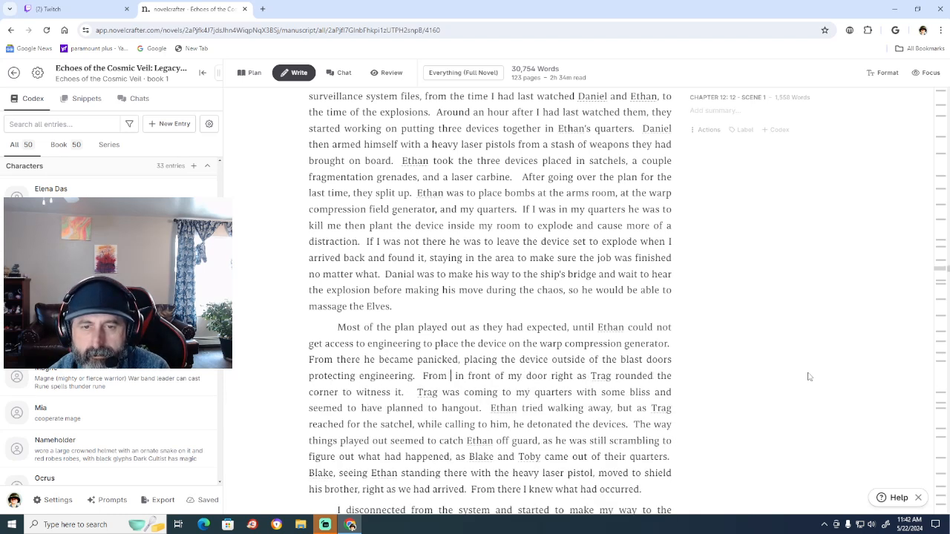
{"action": "key", "text": "BackSpace"}
{"action": "key", "text": "BackSpace"}
Replace "From" before "in front of my door" with "Ethan then rushed to my quarter".
{"action": "type", "text": "Eth"}
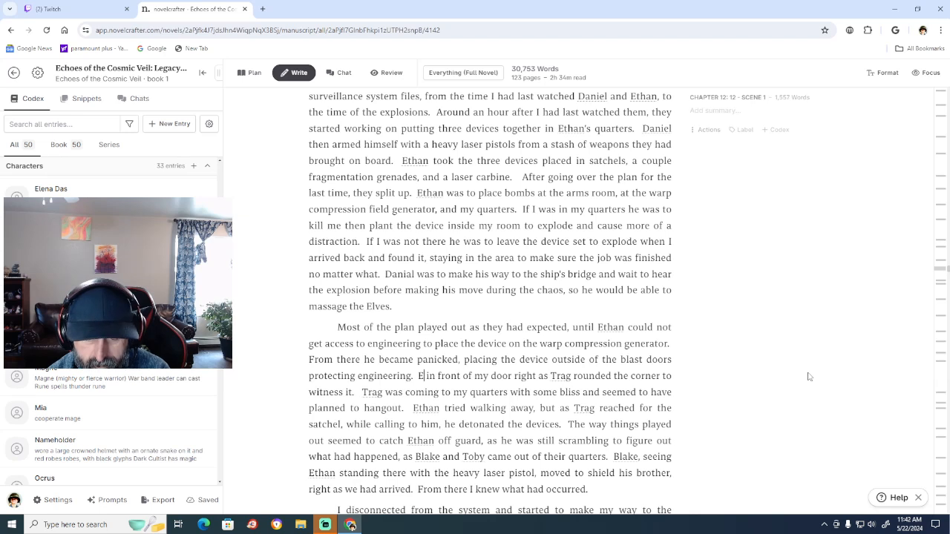
{"action": "type", "text": "an the"}
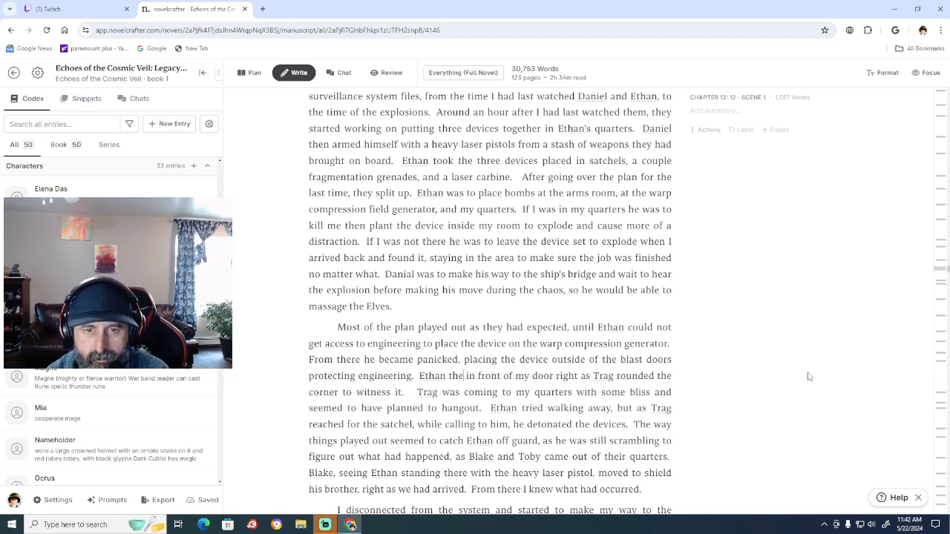
{"action": "type", "text": "n"}
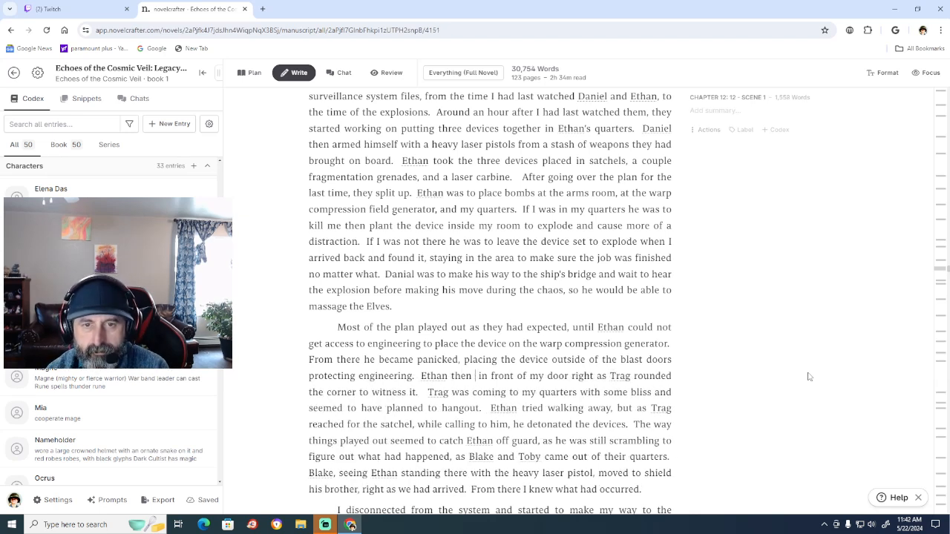
{"action": "type", "text": " rushed"}
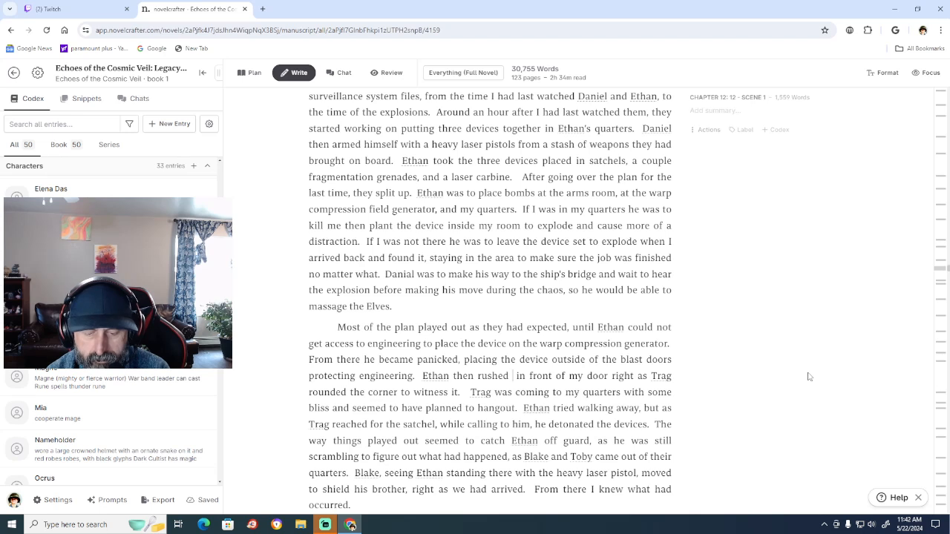
{"action": "type", "text": " to my"}
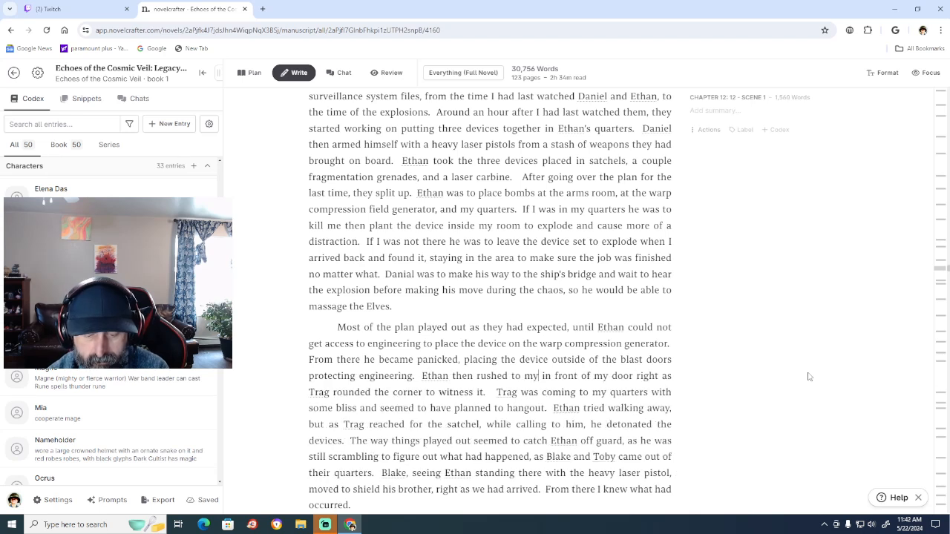
{"action": "type", "text": " quart "}
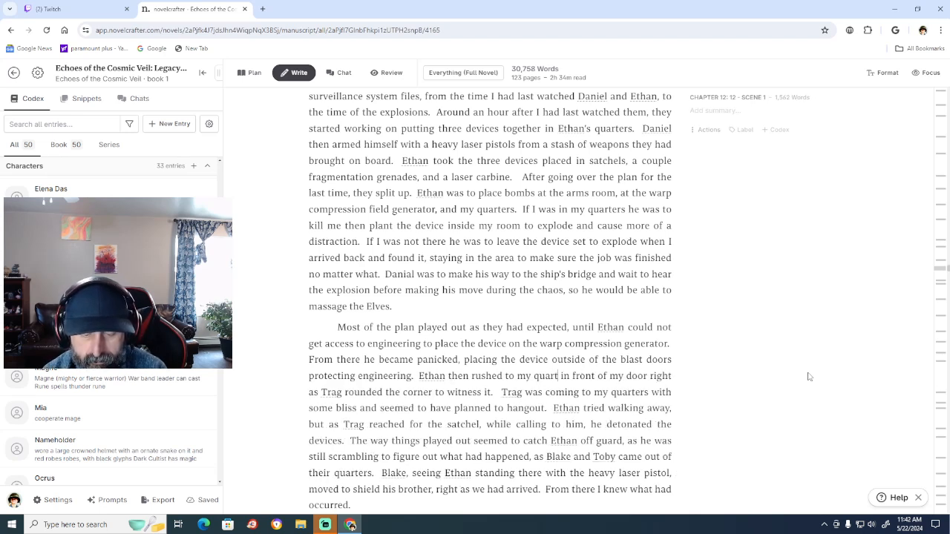
{"action": "type", "text": "er"}
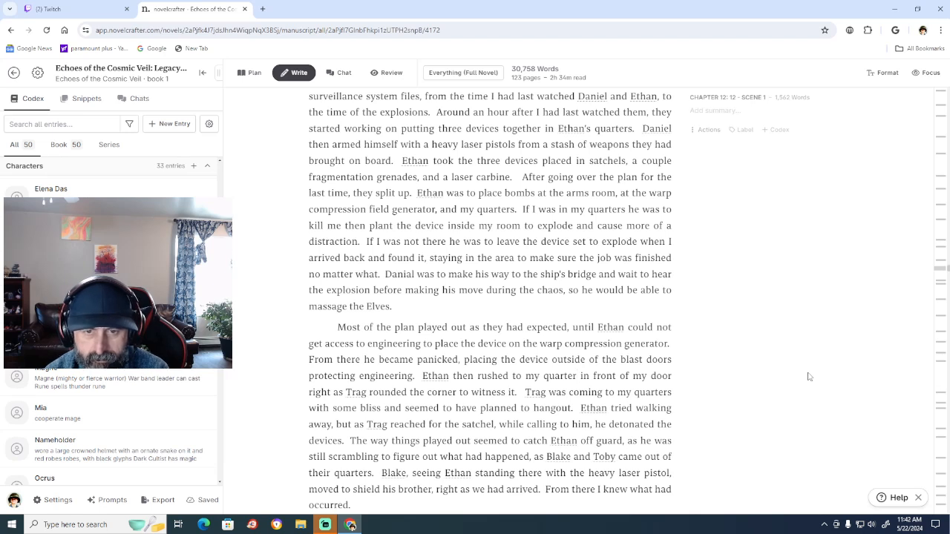
{"action": "type", "text": ", slopp"}
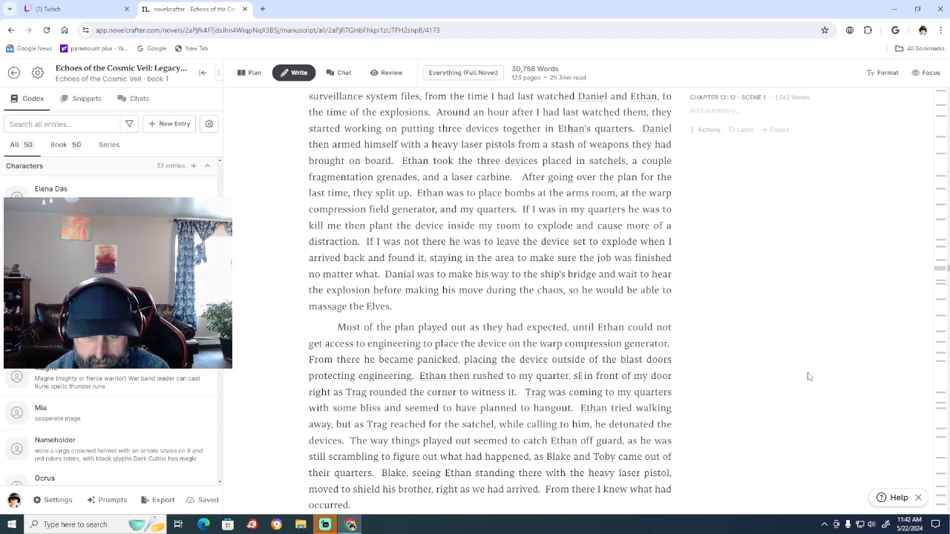
{"action": "type", "text": "aly"}
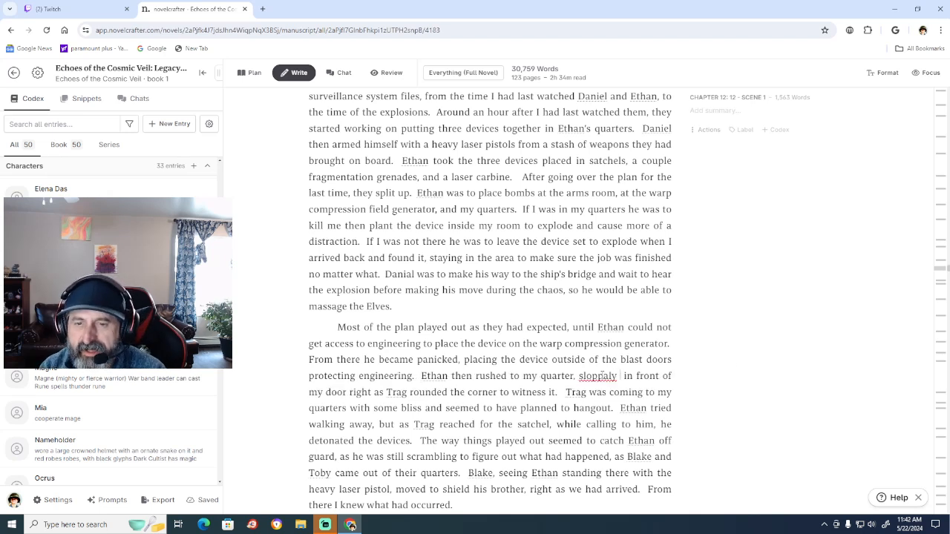
Continue after "my quarter" with ", sloppily planting the device" and add a comma after "in front of my door".
{"action": "right_click", "coordinate": [600, 376]}
{"action": "left_click", "coordinate": [629, 185]}
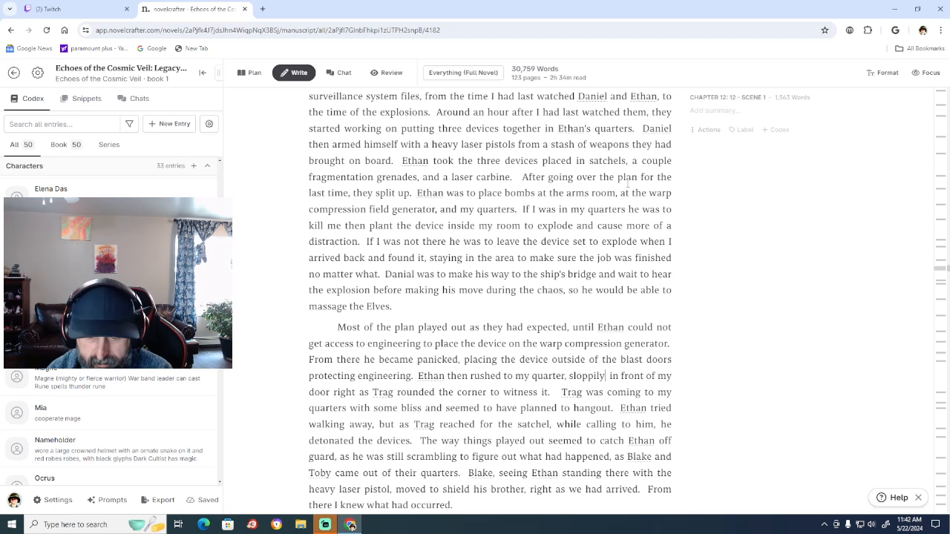
{"action": "type", "text": "plan  "}
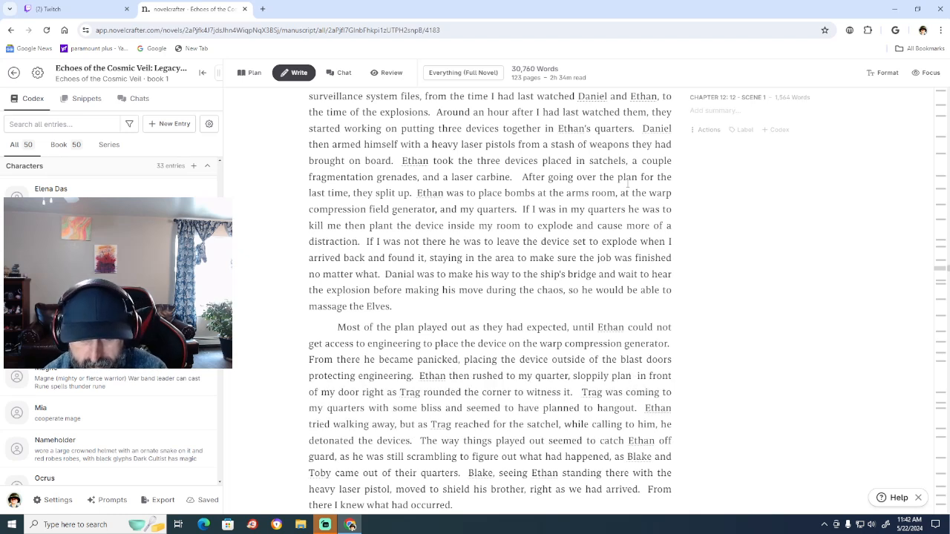
{"action": "type", "text": "ting"}
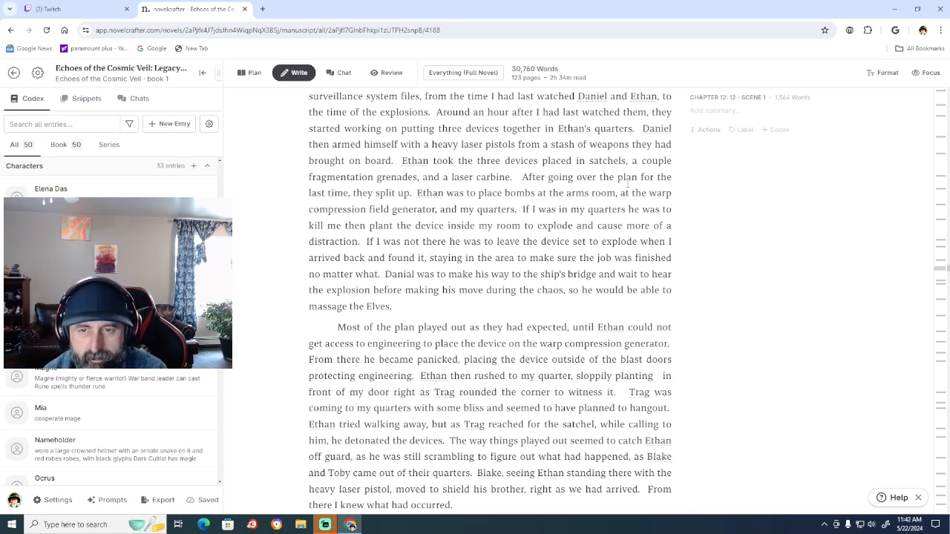
{"action": "type", "text": " the devi"}
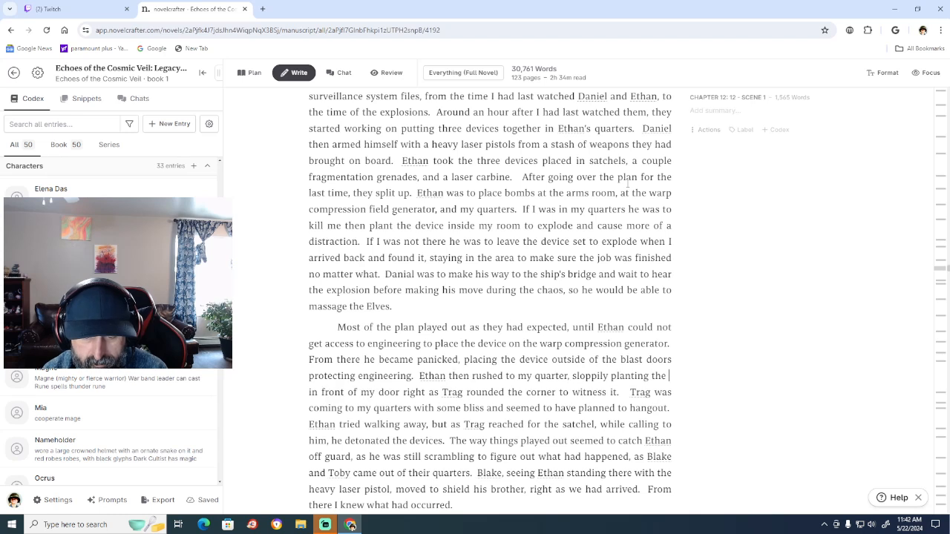
{"action": "type", "text": "ce"}
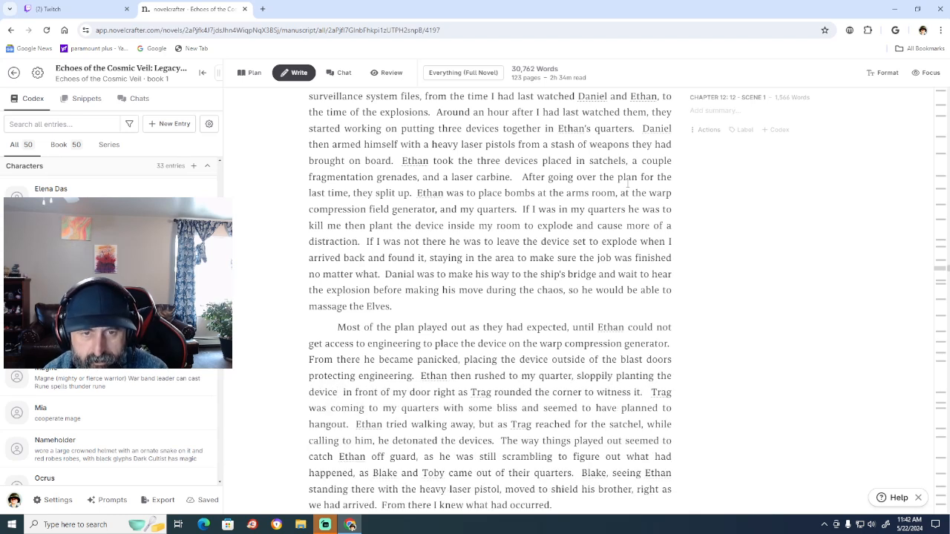
{"action": "key", "text": "Delete"}
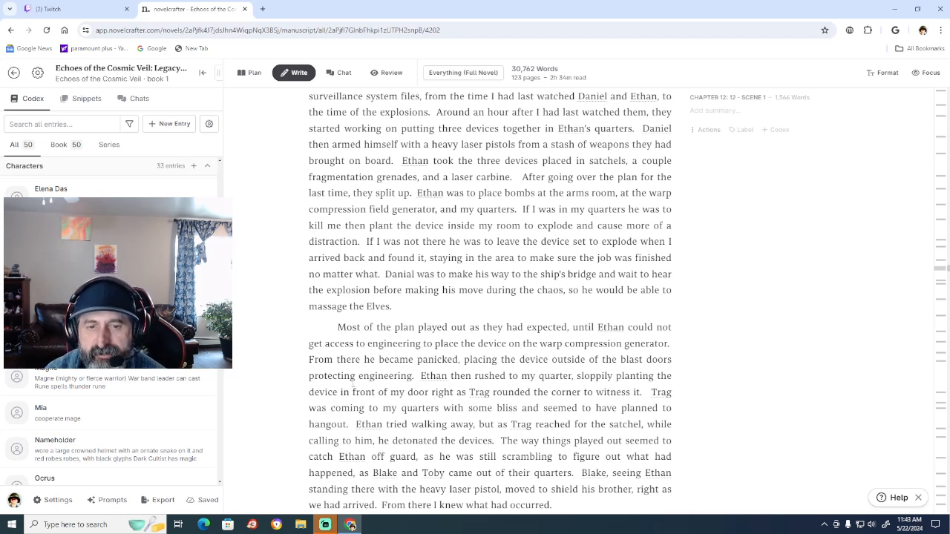
{"action": "left_click", "coordinate": [429, 391]}
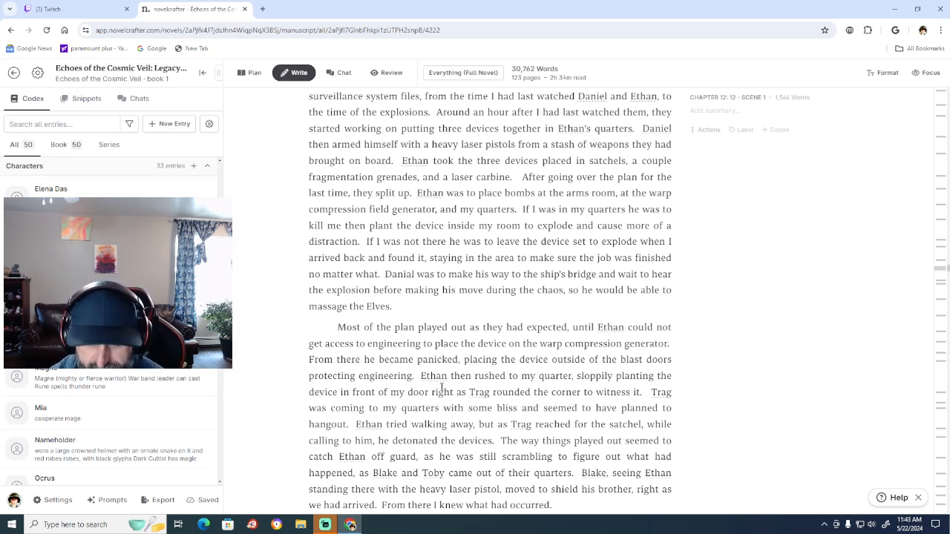
{"action": "type", "text": ","}
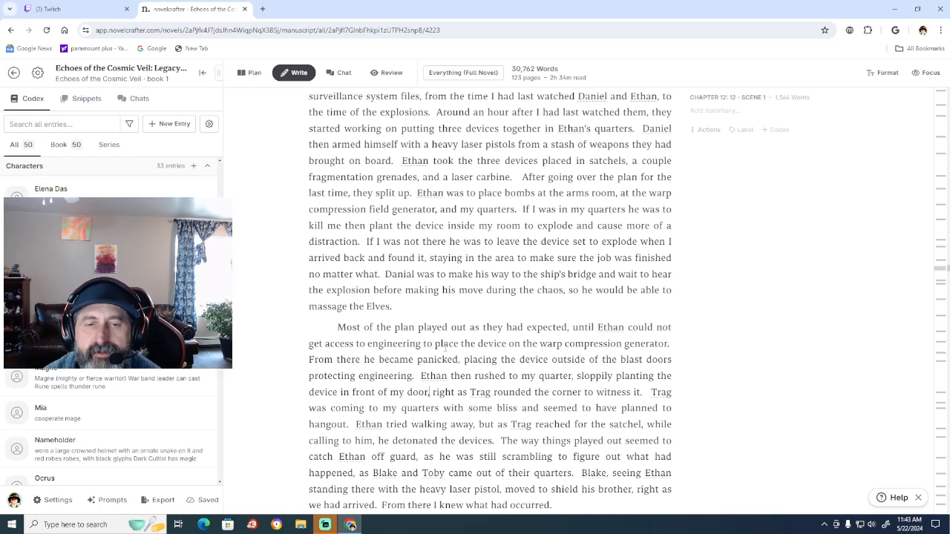
Change "catch" to "have caught" in the sentence about the way things played out for Ethan.
{"action": "scroll", "coordinate": [769, 357], "scroll_direction": "down", "scroll_amount": 3}
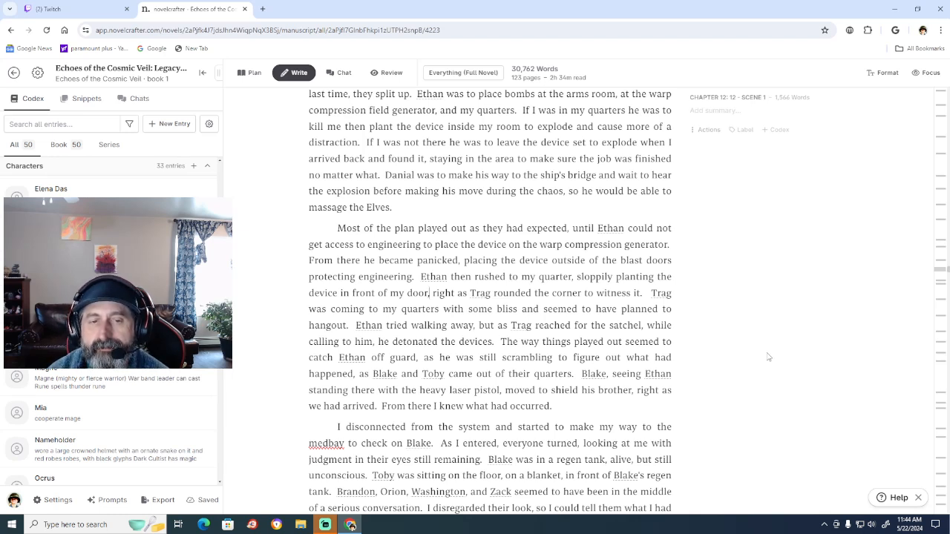
{"action": "left_click", "coordinate": [673, 342]}
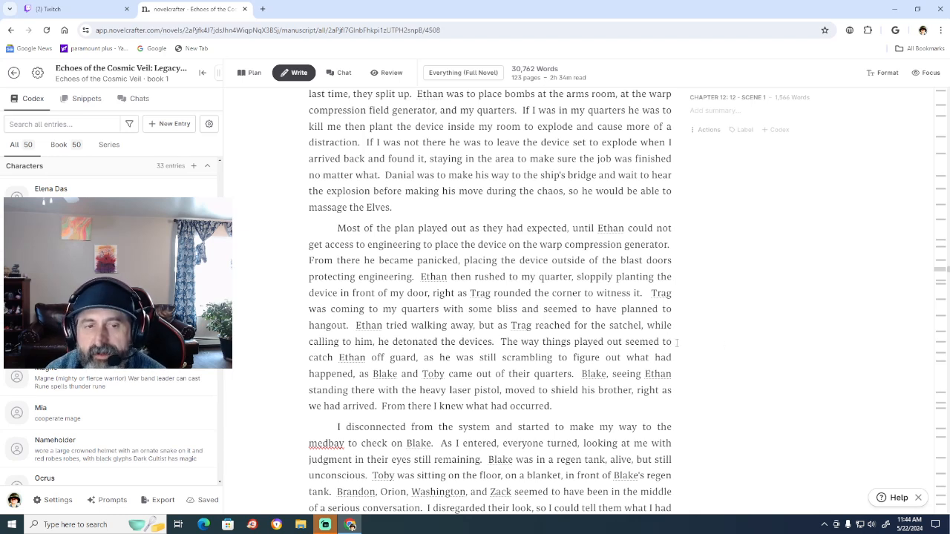
{"action": "type", "text": "have"}
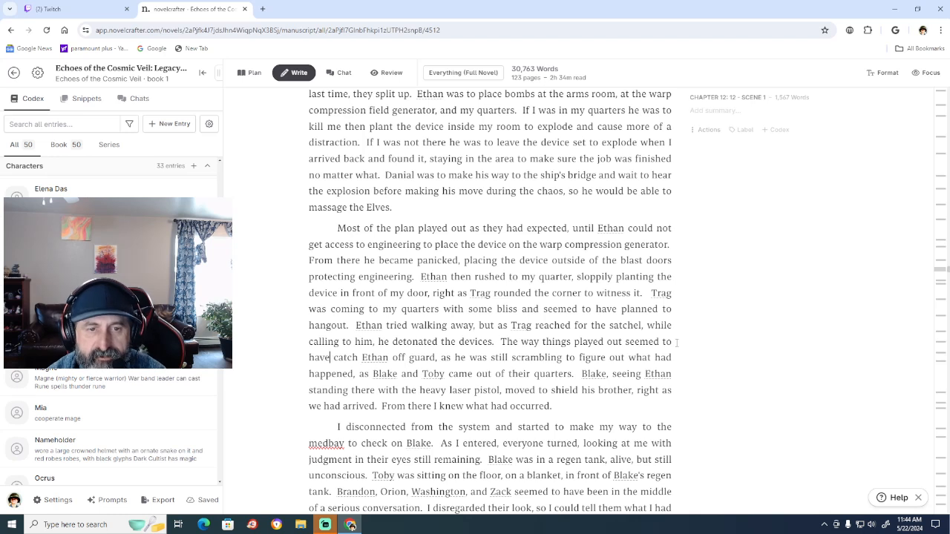
{"action": "key", "text": "Right"}
{"action": "key", "text": "Right"}
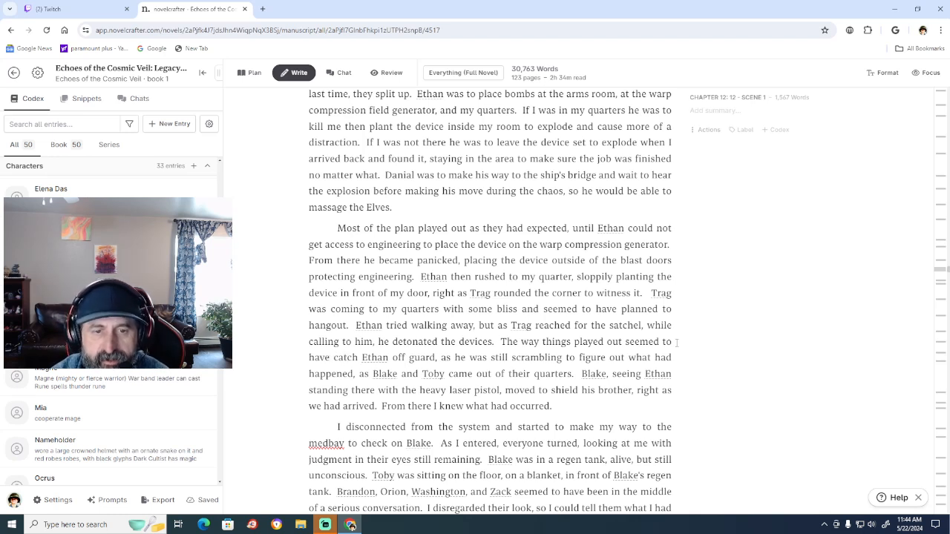
{"action": "key", "text": "Delete"}
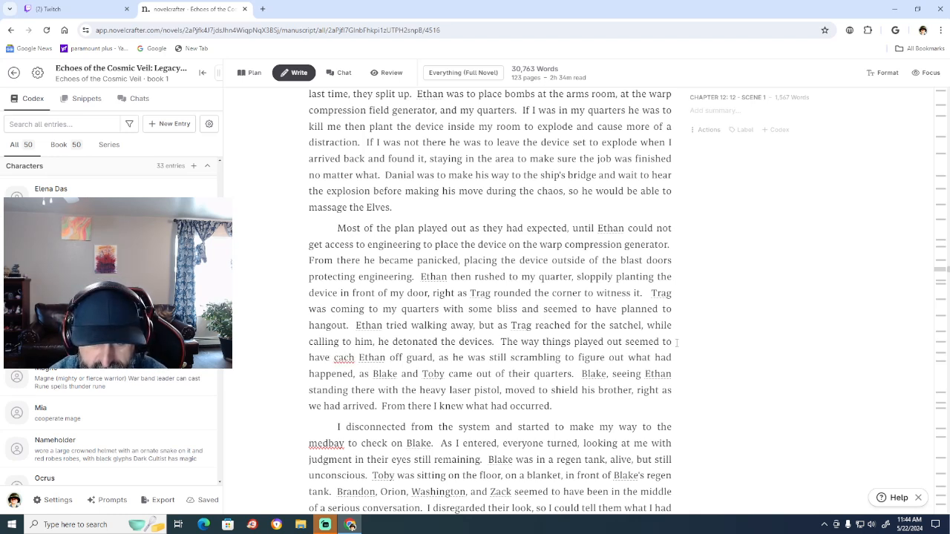
{"action": "type", "text": "u"}
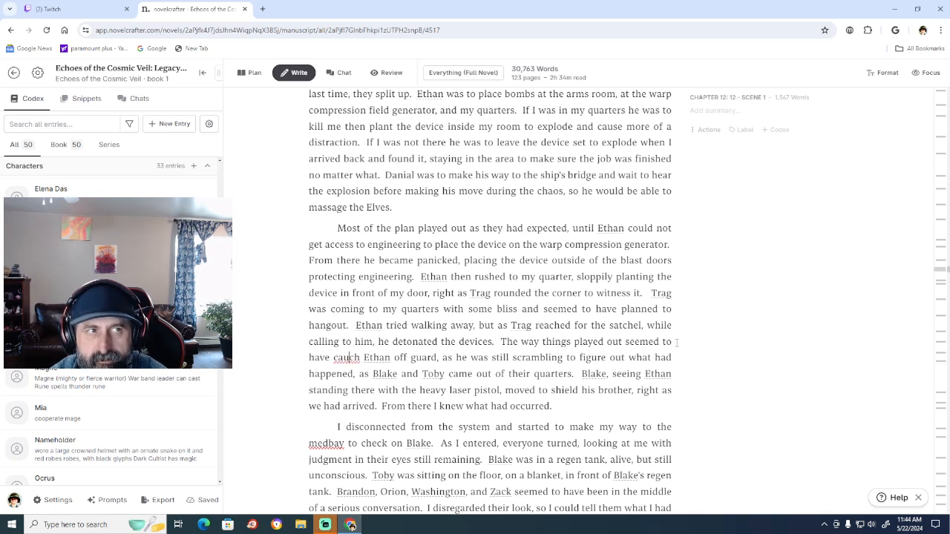
{"action": "key", "text": "BackSpace"}
{"action": "key", "text": "BackSpace"}
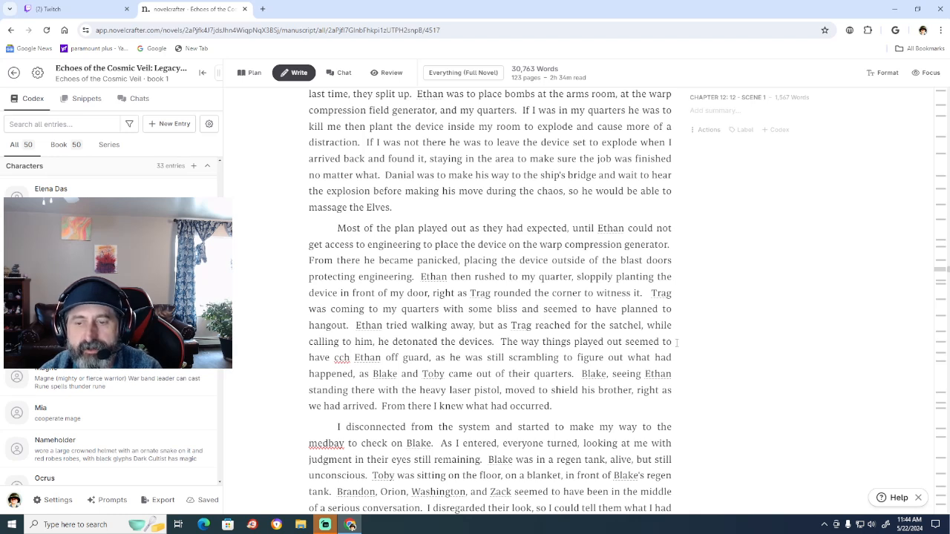
{"action": "key", "text": "BackSpace"}
{"action": "key", "text": "BackSpace"}
{"action": "key", "text": "BackSpace"}
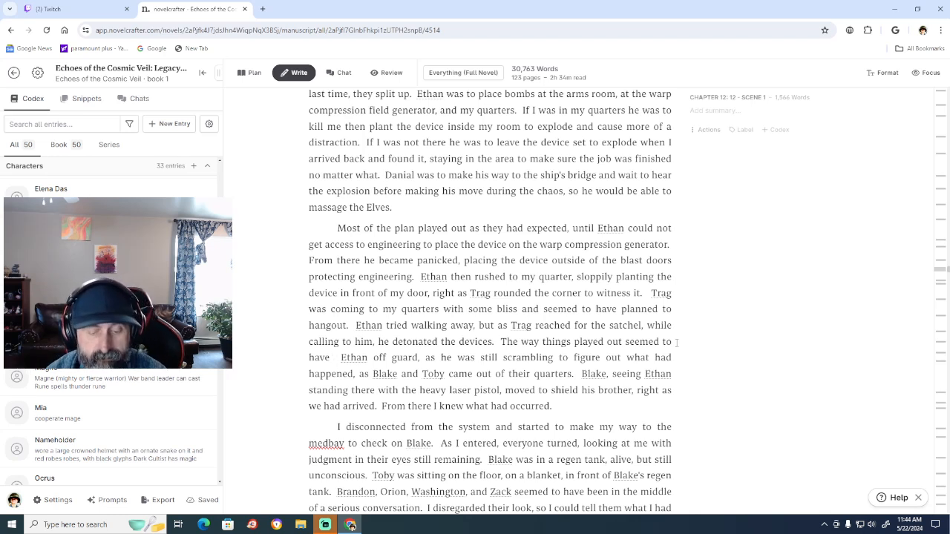
{"action": "type", "text": "caught"}
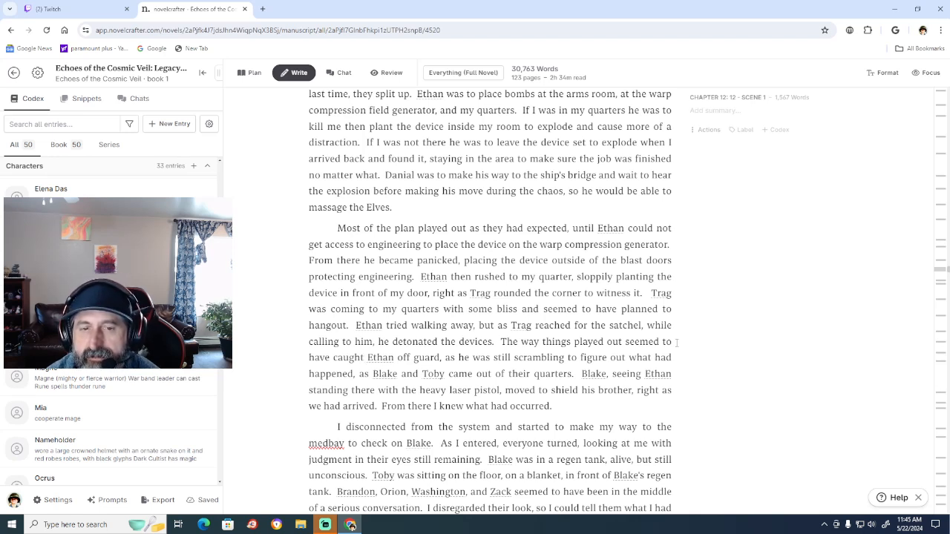
Replace "the heavy laser pistol" with "his laser carbine" in the sentence about Blake seeing Ethan standing there.
{"action": "key", "text": "Right"}
{"action": "key", "text": "Right"}
{"action": "key", "text": "Right"}
{"action": "key", "text": "Right"}
{"action": "key", "text": "Right"}
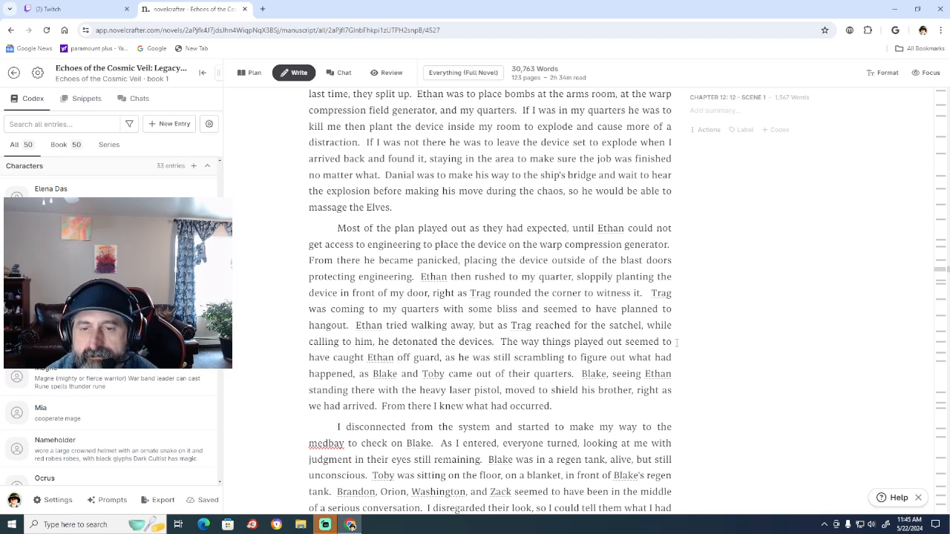
{"action": "key", "text": "Down"}
{"action": "key", "text": "Down"}
{"action": "key", "text": "Right"}
{"action": "key", "text": "Right"}
{"action": "key", "text": "Right"}
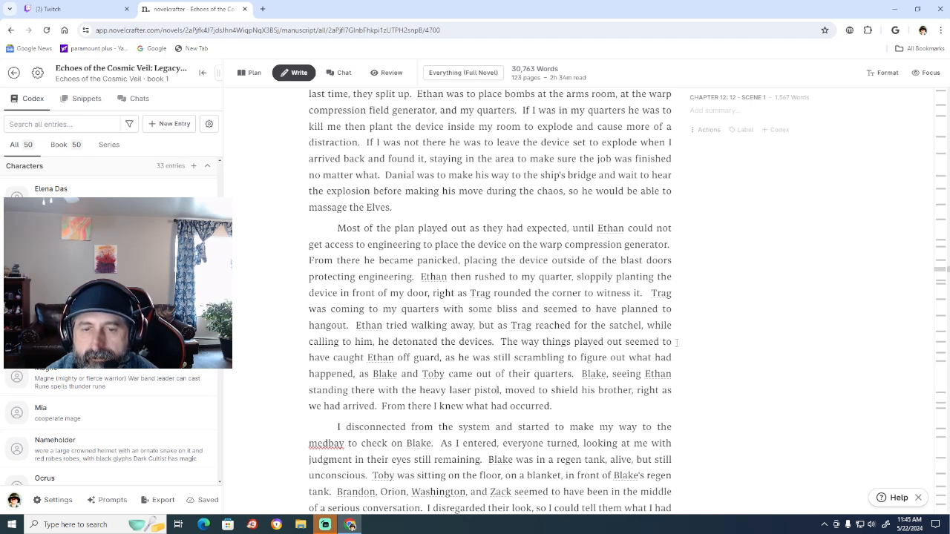
{"action": "key", "text": "BackSpace"}
{"action": "key", "text": "BackSpace"}
{"action": "key", "text": "BackSpace"}
{"action": "key", "text": "BackSpace"}
{"action": "key", "text": "BackSpace"}
{"action": "key", "text": "BackSpace"}
{"action": "key", "text": "BackSpace"}
{"action": "key", "text": "BackSpace"}
{"action": "key", "text": "BackSpace"}
{"action": "key", "text": "BackSpace"}
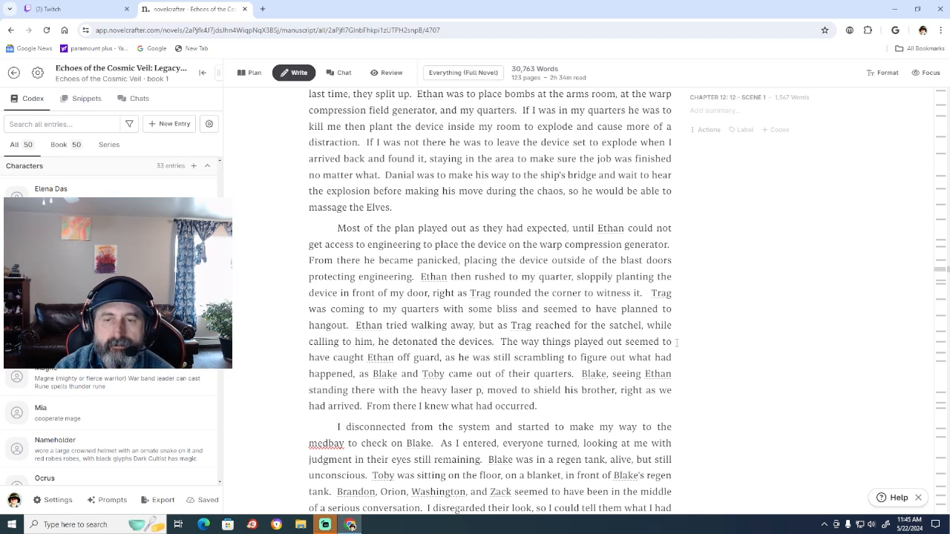
{"action": "key", "text": "BackSpace"}
{"action": "key", "text": "BackSpace"}
{"action": "key", "text": "BackSpace"}
{"action": "key", "text": "BackSpace"}
{"action": "key", "text": "BackSpace"}
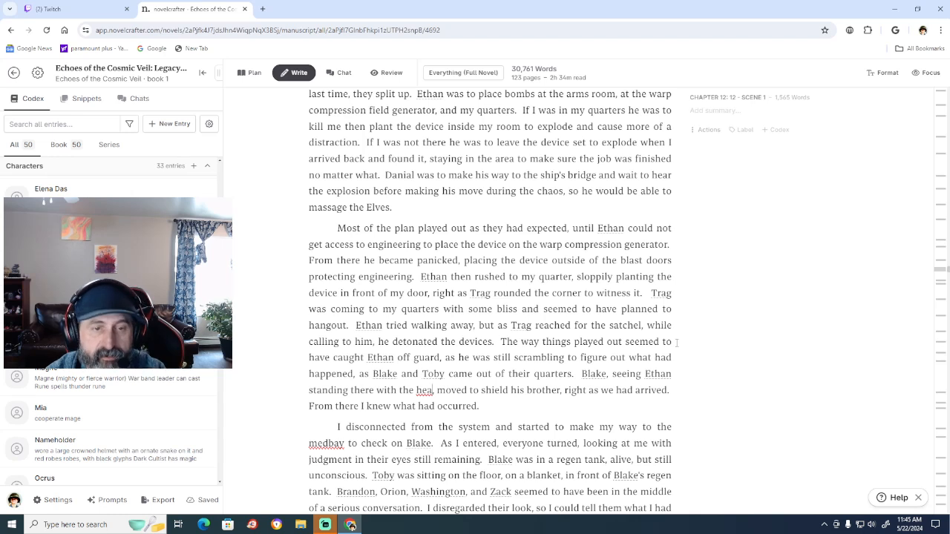
{"action": "key", "text": "BackSpace"}
{"action": "key", "text": "BackSpace"}
{"action": "key", "text": "BackSpace"}
{"action": "key", "text": "BackSpace"}
{"action": "key", "text": "BackSpace"}
{"action": "key", "text": "BackSpace"}
{"action": "key", "text": "BackSpace"}
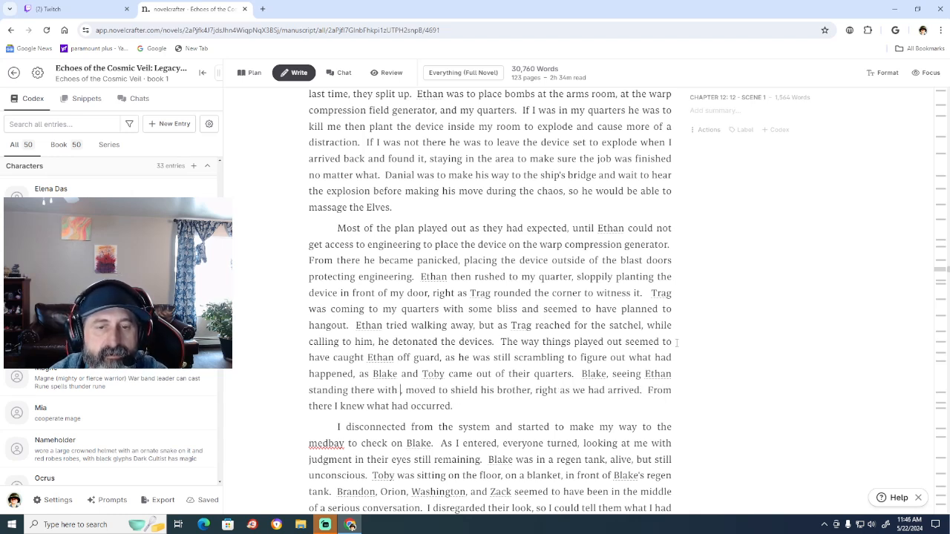
{"action": "type", "text": "his"}
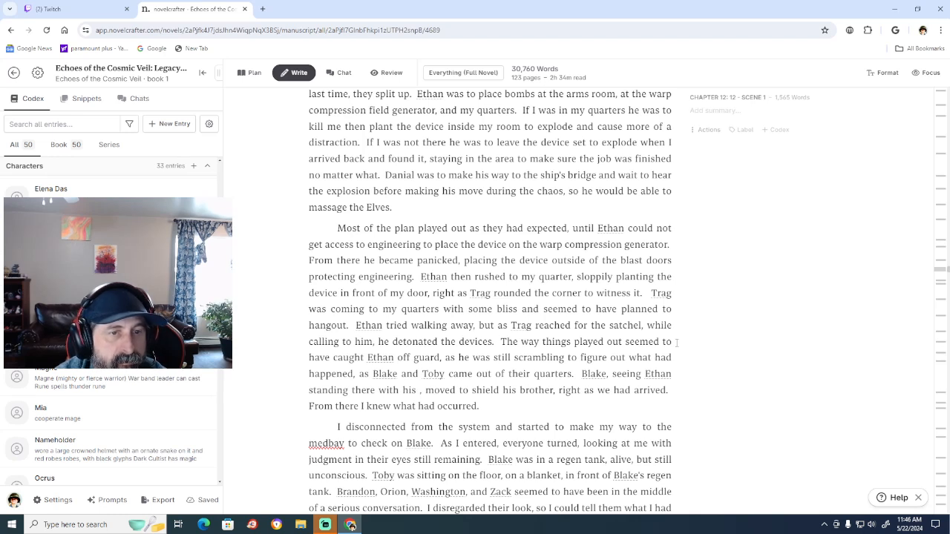
{"action": "type", "text": "lase"}
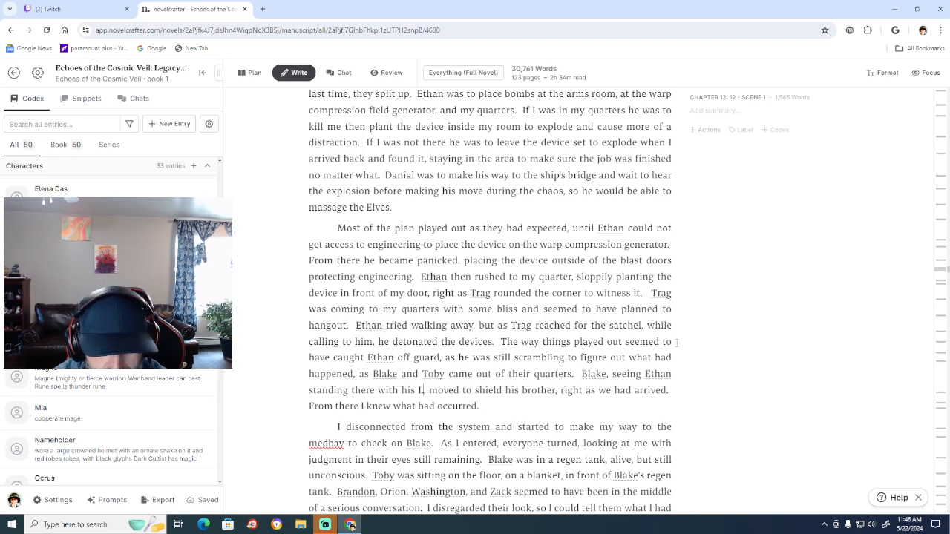
{"action": "type", "text": "r carbine"}
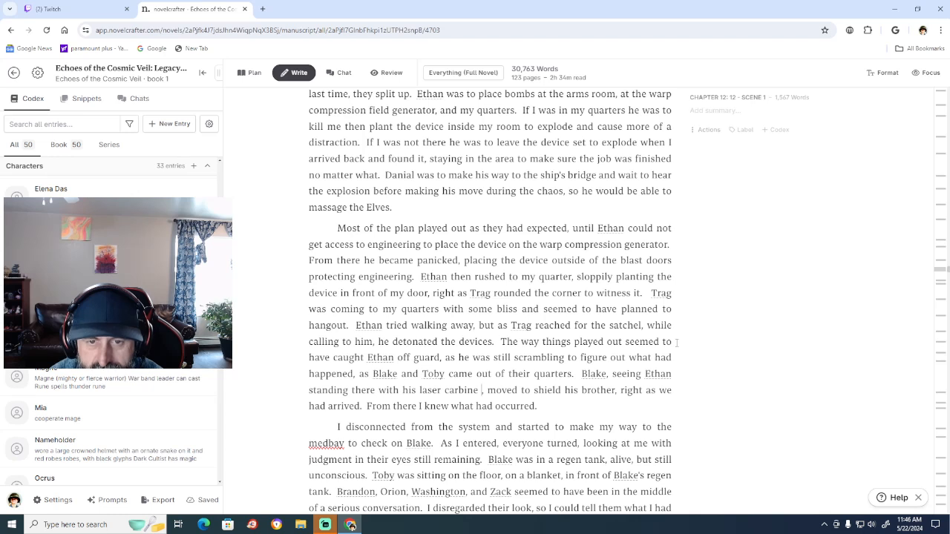
Add "aimed upon them" after "his laser carbine" and correct "medbay" to "med bay" in the following paragraph.
{"action": "type", "text": "aimed"}
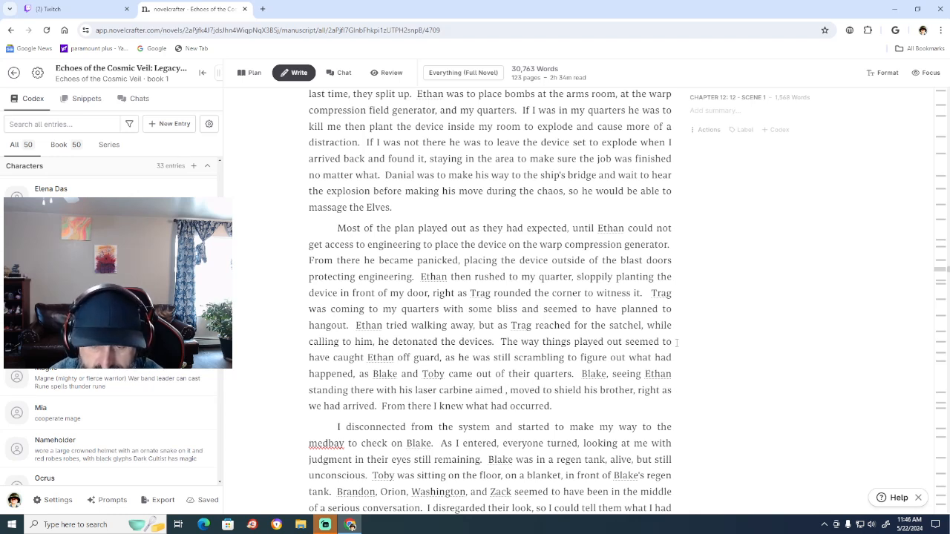
{"action": "type", "text": " u"}
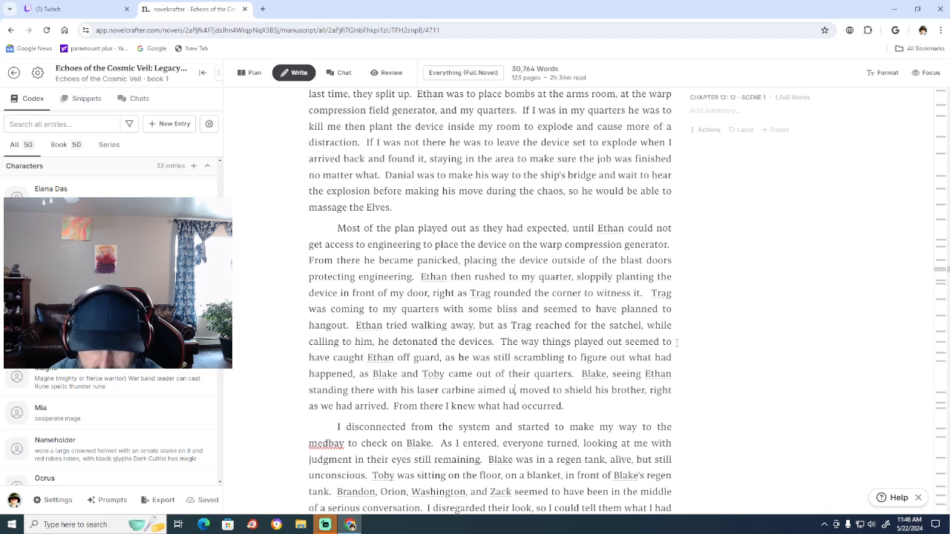
{"action": "type", "text": "pon them"}
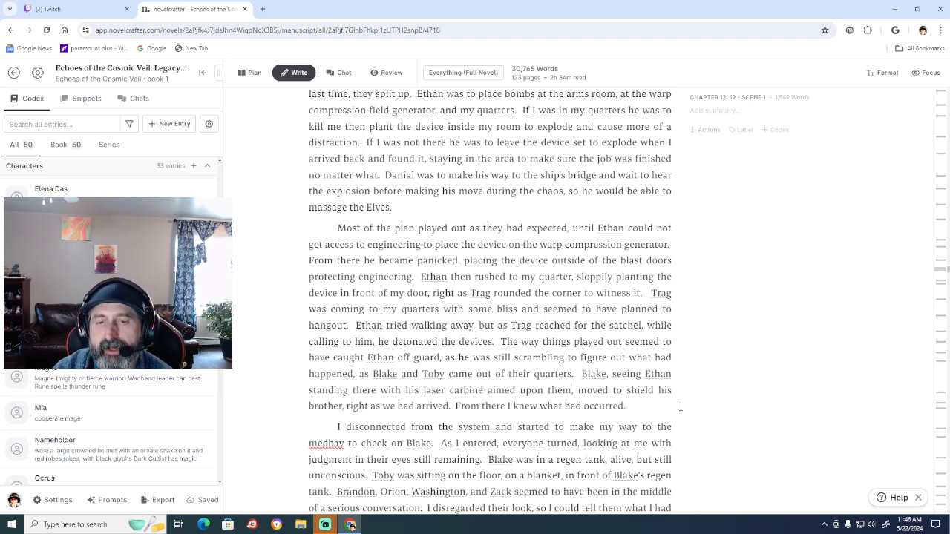
{"action": "right_click", "coordinate": [325, 443]}
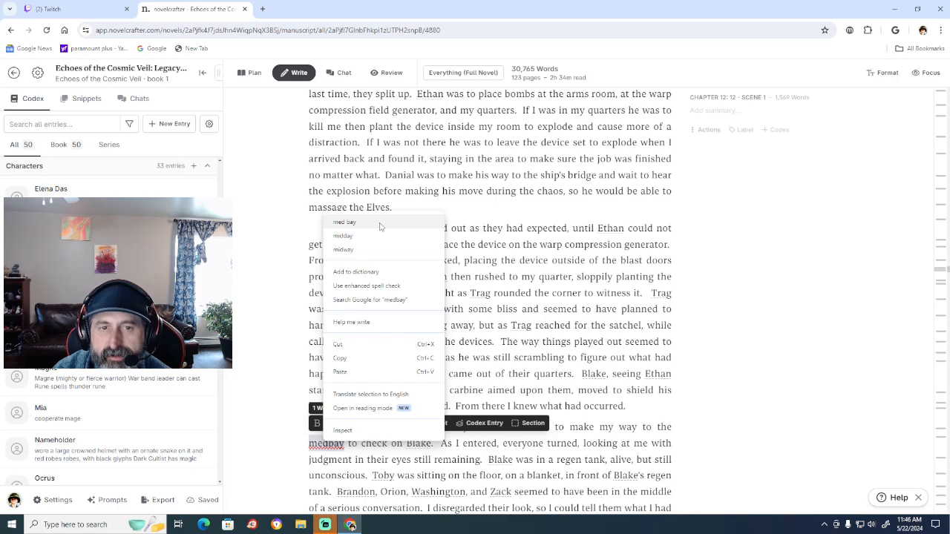
{"action": "left_click", "coordinate": [380, 224]}
Remove "in their eyes" between "judgment" and "still remaining" in the paragraph about entering the med bay.
{"action": "scroll", "coordinate": [768, 419], "scroll_direction": "down", "scroll_amount": 2}
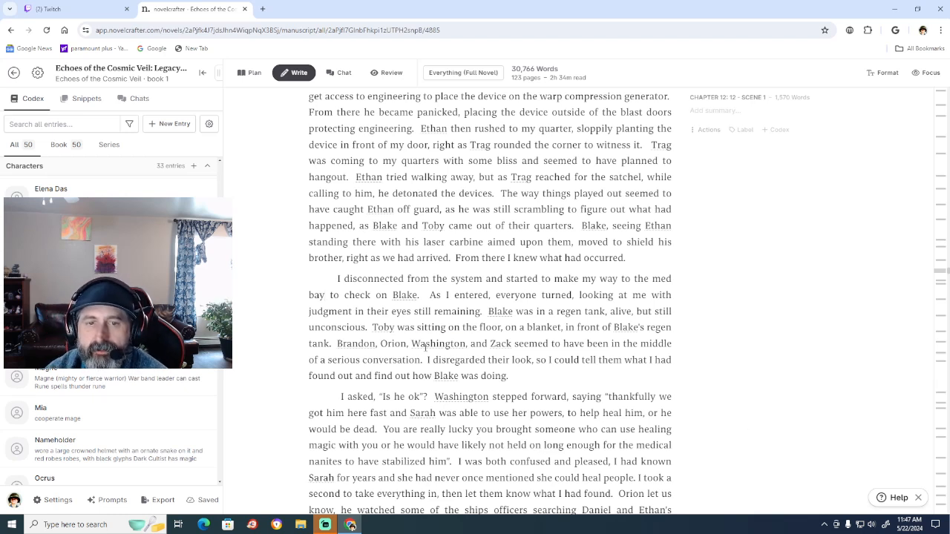
{"action": "left_click", "coordinate": [414, 311]}
{"action": "key", "text": "BackSpace"}
{"action": "key", "text": "BackSpace"}
{"action": "key", "text": "BackSpace"}
{"action": "key", "text": "BackSpace"}
{"action": "key", "text": "BackSpace"}
{"action": "key", "text": "BackSpace"}
{"action": "key", "text": "BackSpace"}
{"action": "key", "text": "BackSpace"}
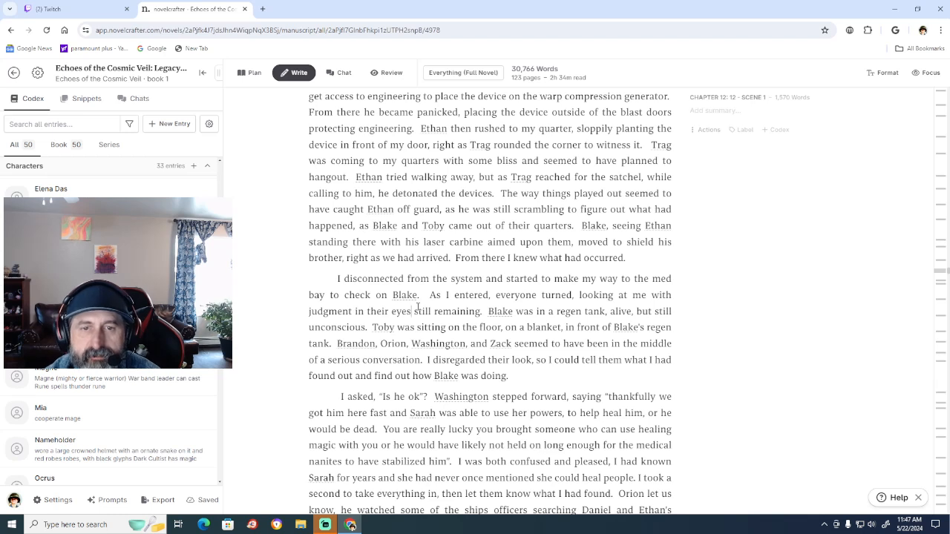
{"action": "key", "text": "BackSpace"}
{"action": "key", "text": "BackSpace"}
{"action": "key", "text": "BackSpace"}
{"action": "key", "text": "BackSpace"}
{"action": "key", "text": "BackSpace"}
{"action": "key", "text": "BackSpace"}
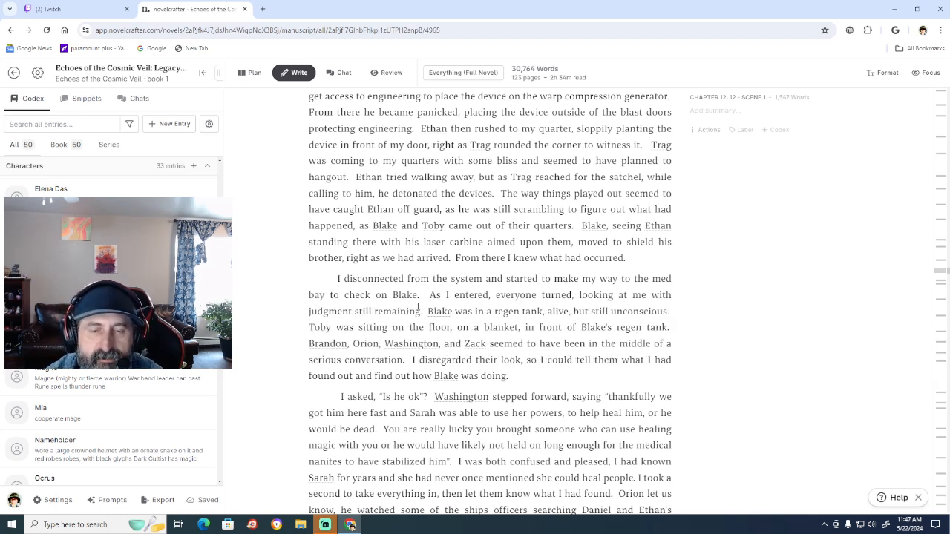
Add ", in their eyes" after "judgment still remaining", with "their" spelled correctly.
{"action": "key", "text": "Right"}
{"action": "key", "text": "Right"}
{"action": "key", "text": "Right"}
{"action": "key", "text": "Right"}
{"action": "key", "text": "Right"}
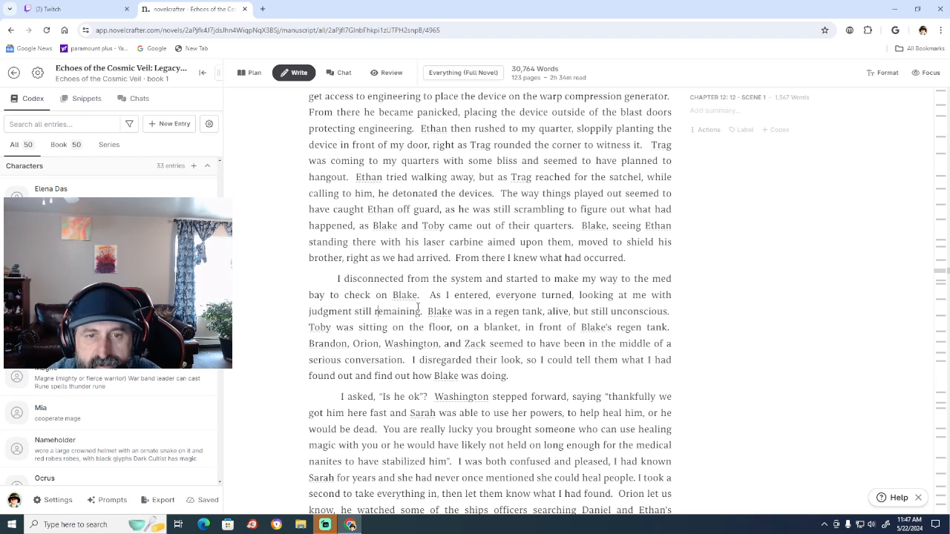
{"action": "key", "text": "Right"}
{"action": "key", "text": "Right"}
{"action": "key", "text": "Right"}
{"action": "key", "text": "Right"}
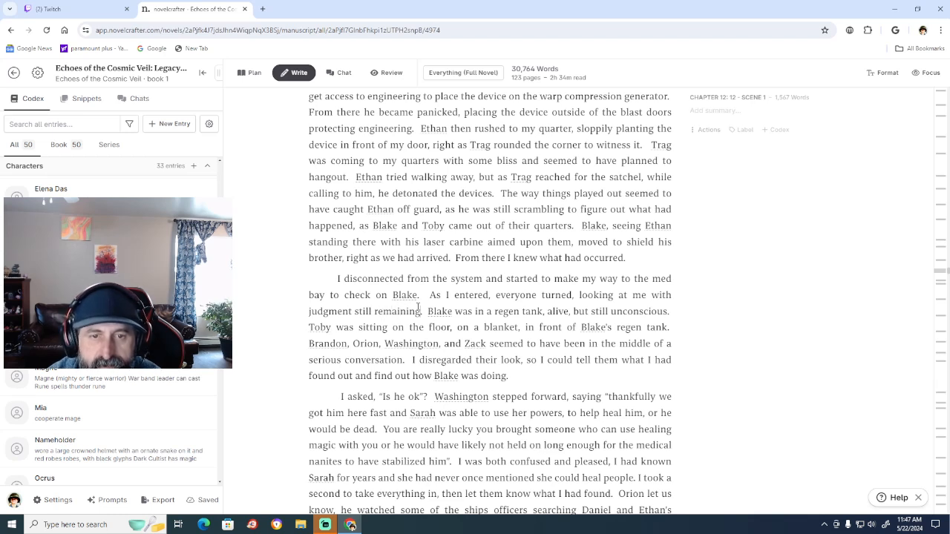
{"action": "type", "text": ", in th"}
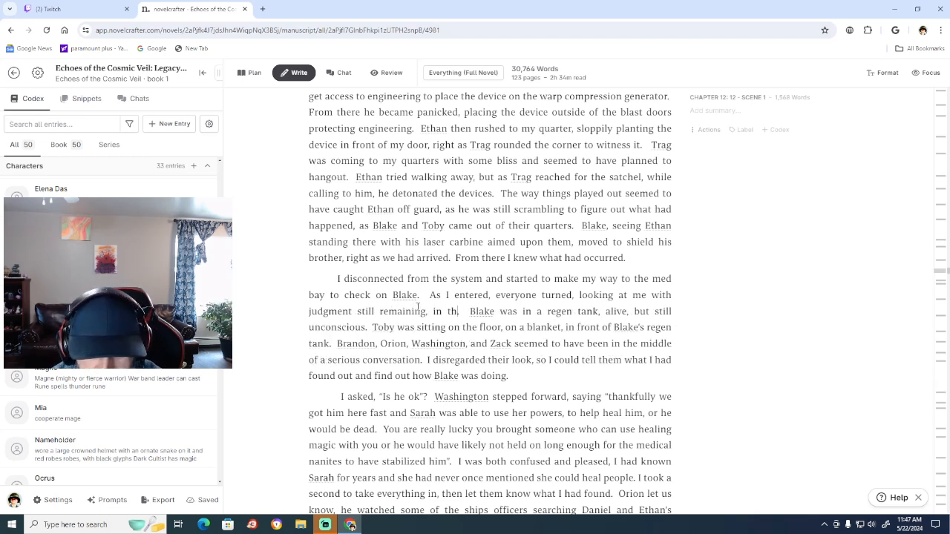
{"action": "type", "text": "ier eyes"}
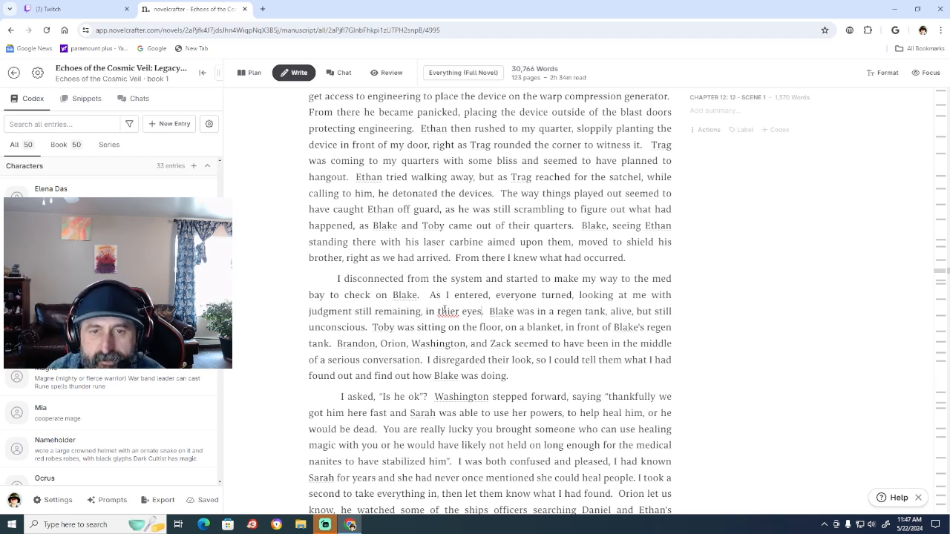
{"action": "right_click", "coordinate": [445, 311]}
{"action": "left_click", "coordinate": [496, 126]}
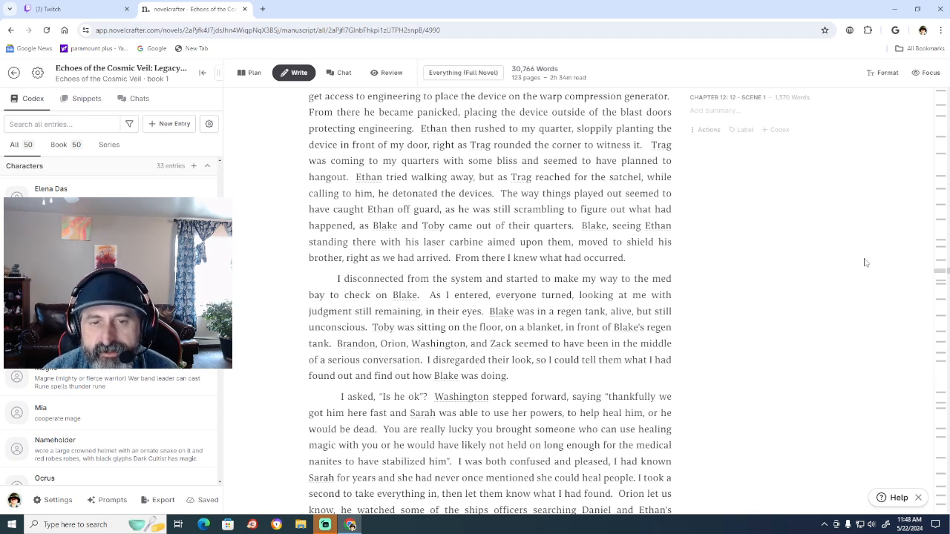
Add an extra space before the sentence starting with "Toby" and before the one starting with "Brandon".
{"action": "left_click", "coordinate": [367, 325]}
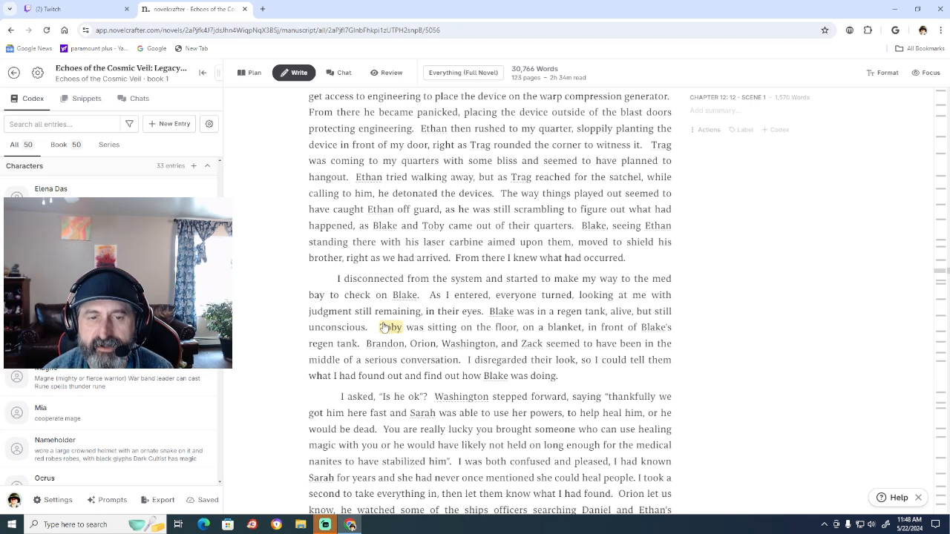
{"action": "left_click", "coordinate": [368, 346]}
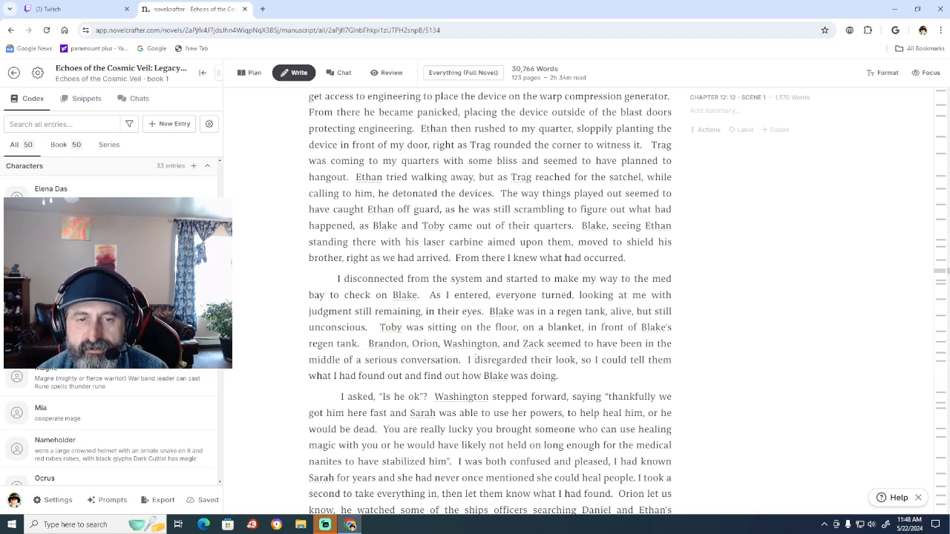
{"action": "key", "text": "Right"}
{"action": "key", "text": "Right"}
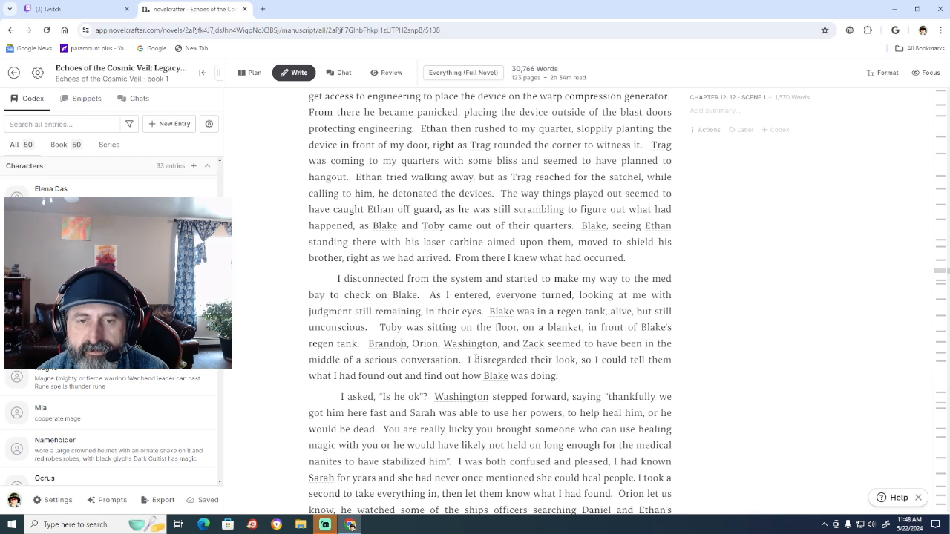
{"action": "key", "text": "Right"}
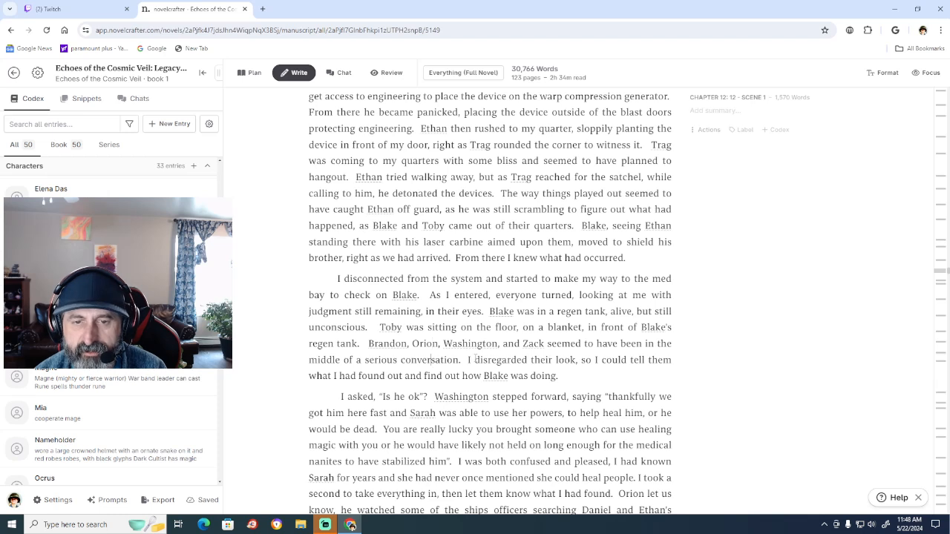
{"action": "key", "text": "Right"}
{"action": "key", "text": "Right"}
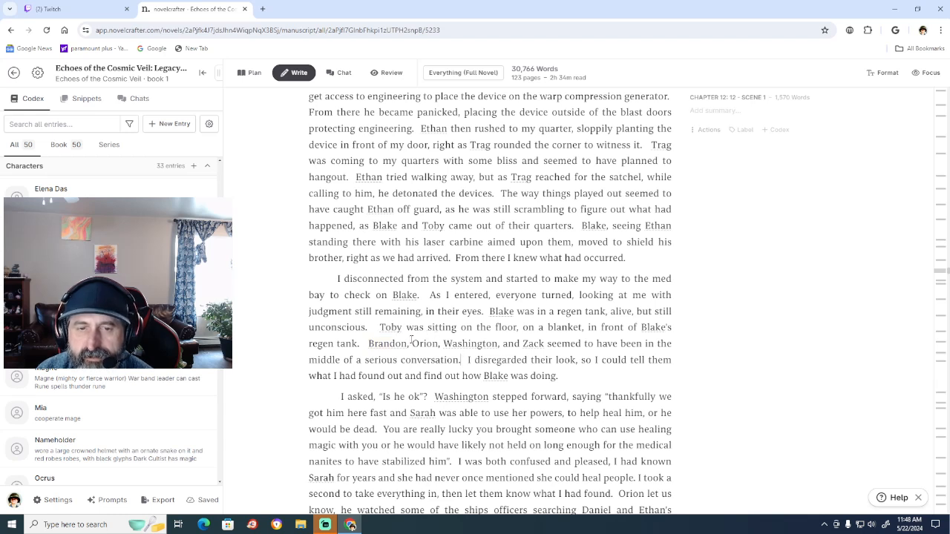
{"action": "left_click", "coordinate": [410, 342]}
{"action": "type", "text": "Ky"}
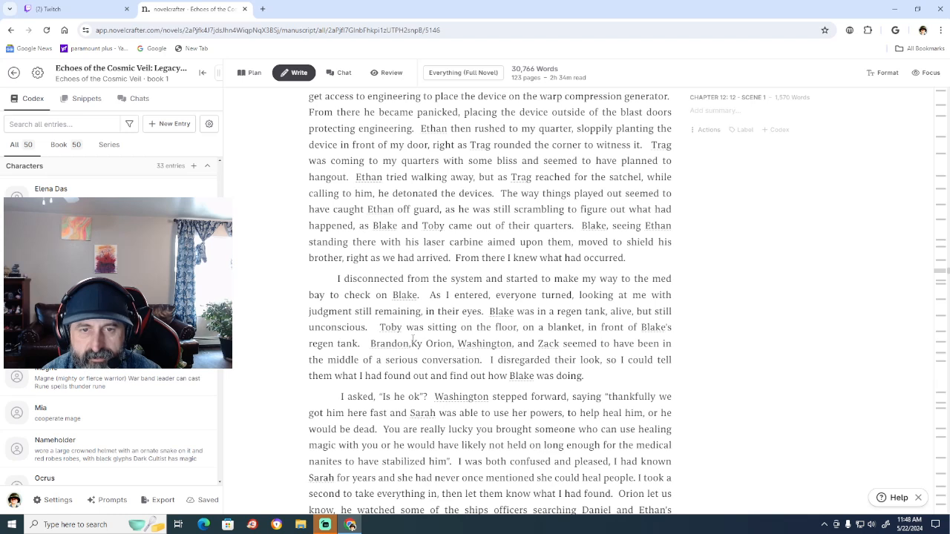
{"action": "key", "text": "BackSpace"}
{"action": "key", "text": "BackSpace"}
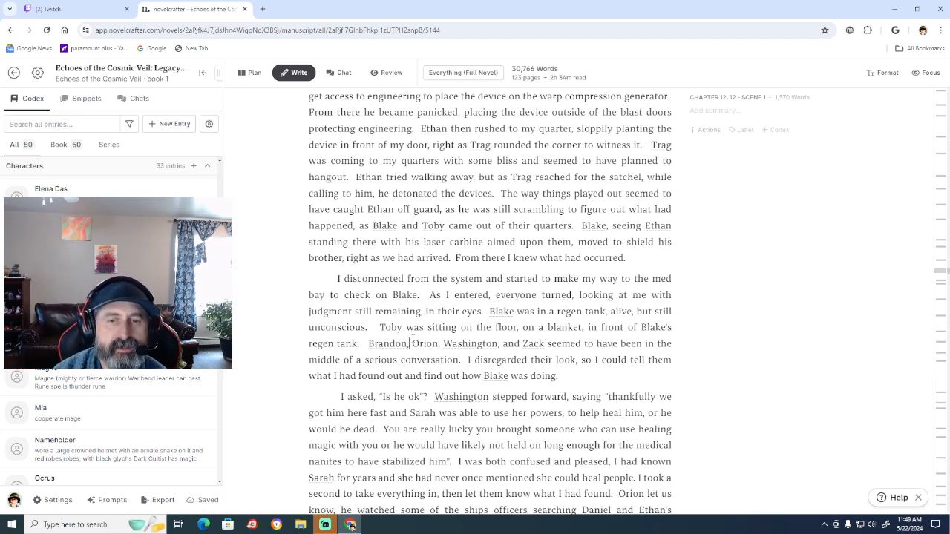
Delete "Orion," after "Brandon," in the sentence about the serious conversation.
{"action": "key", "text": "BackSpace"}
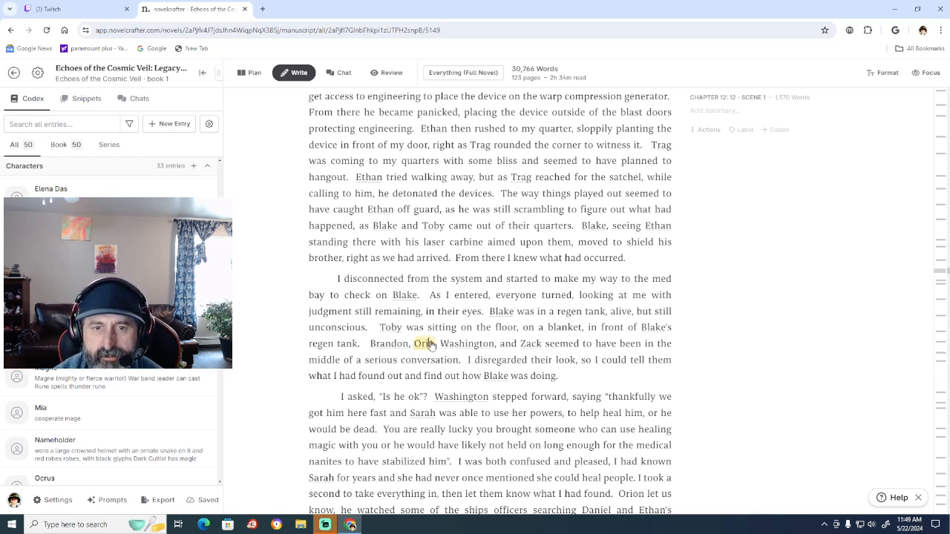
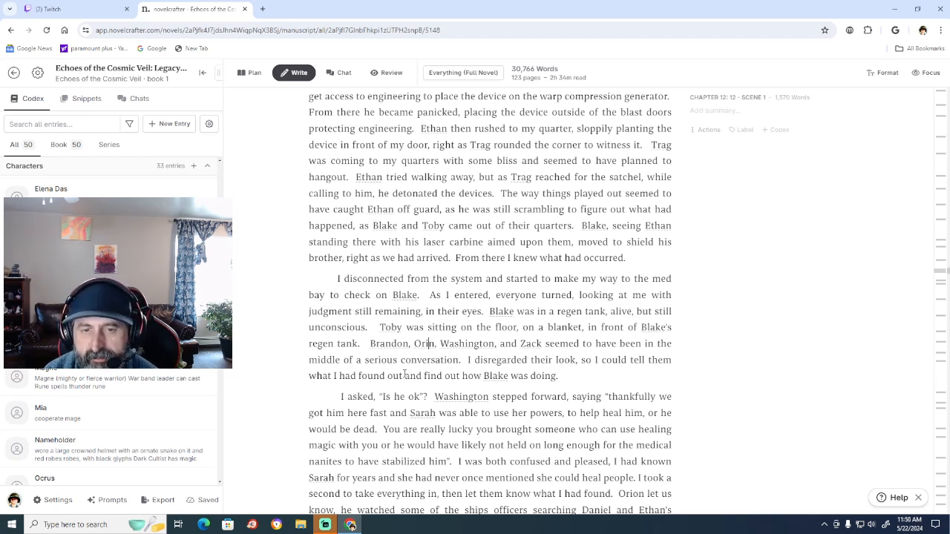
Delete the word "out" after "what I had found" at the end of the med bay paragraph.
{"action": "left_click", "coordinate": [403, 376]}
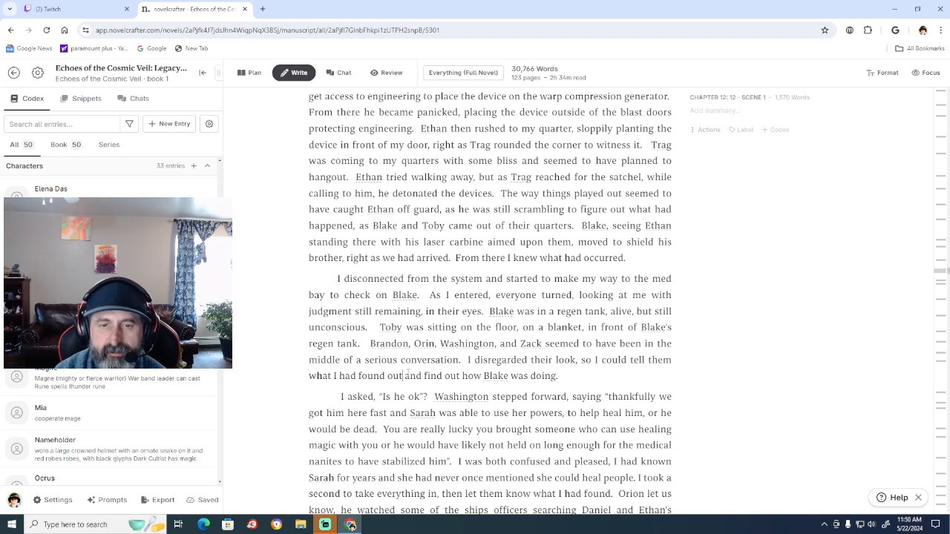
{"action": "key", "text": "BackSpace"}
{"action": "key", "text": "BackSpace"}
{"action": "key", "text": "BackSpace"}
{"action": "key", "text": "BackSpace"}
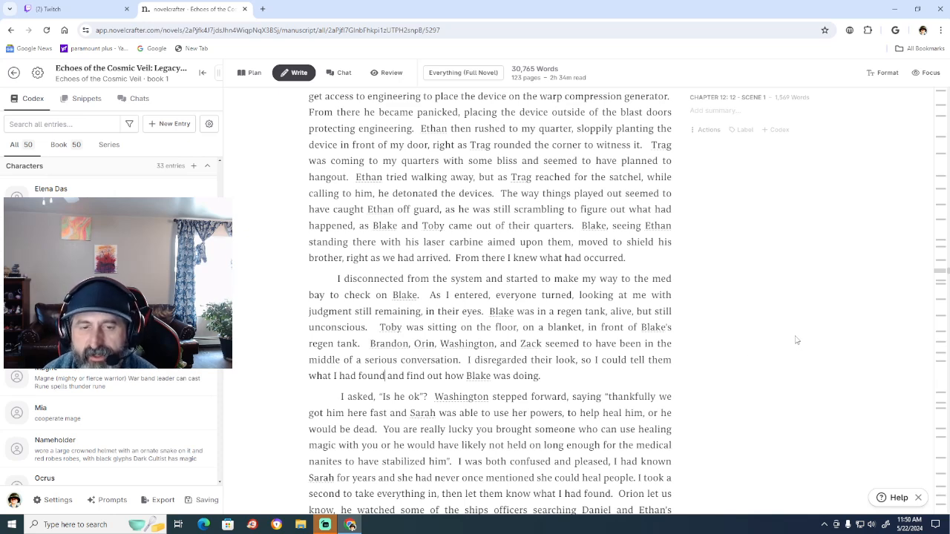
Replace "powers" with "healing abilities" in the dialogue that follows "Is he ok".
{"action": "scroll", "coordinate": [795, 340], "scroll_direction": "down", "scroll_amount": 2}
{"action": "scroll", "coordinate": [796, 340], "scroll_direction": "down", "scroll_amount": 1}
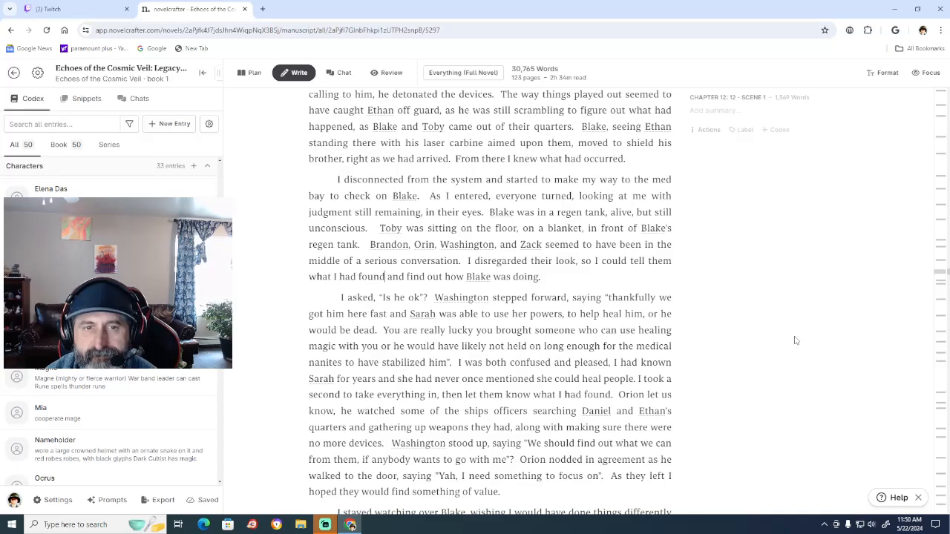
{"action": "scroll", "coordinate": [796, 340], "scroll_direction": "down", "scroll_amount": 10}
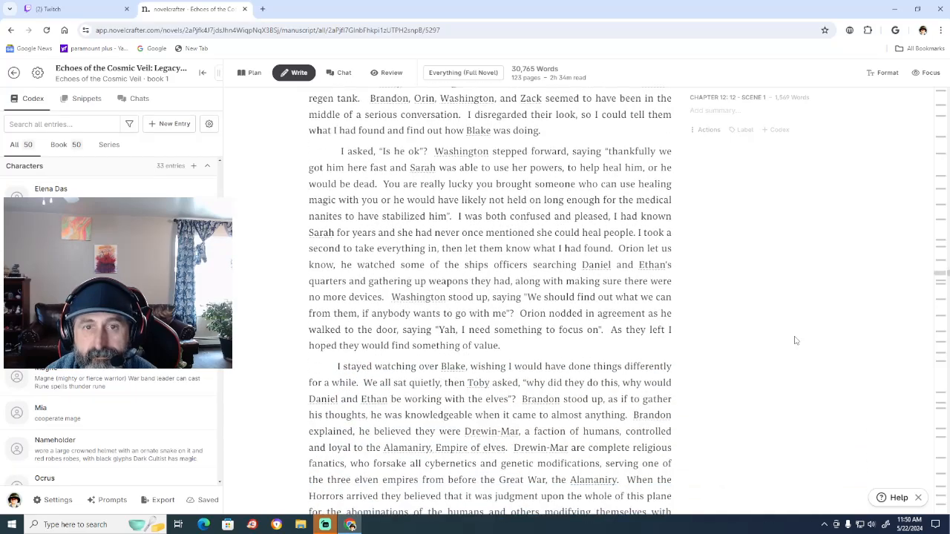
{"action": "scroll", "coordinate": [795, 340], "scroll_direction": "down", "scroll_amount": 3}
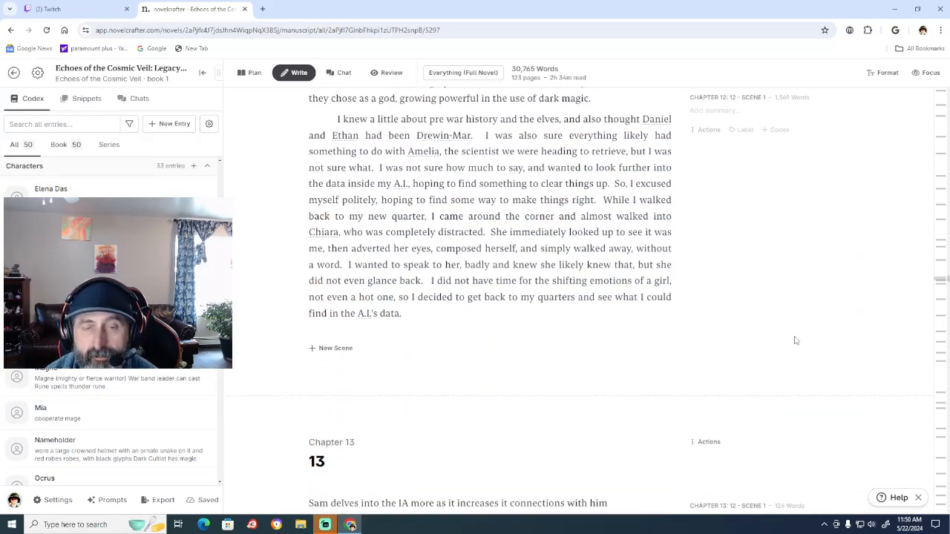
{"action": "scroll", "coordinate": [795, 340], "scroll_direction": "up", "scroll_amount": 6}
{"action": "scroll", "coordinate": [796, 340], "scroll_direction": "up", "scroll_amount": 4}
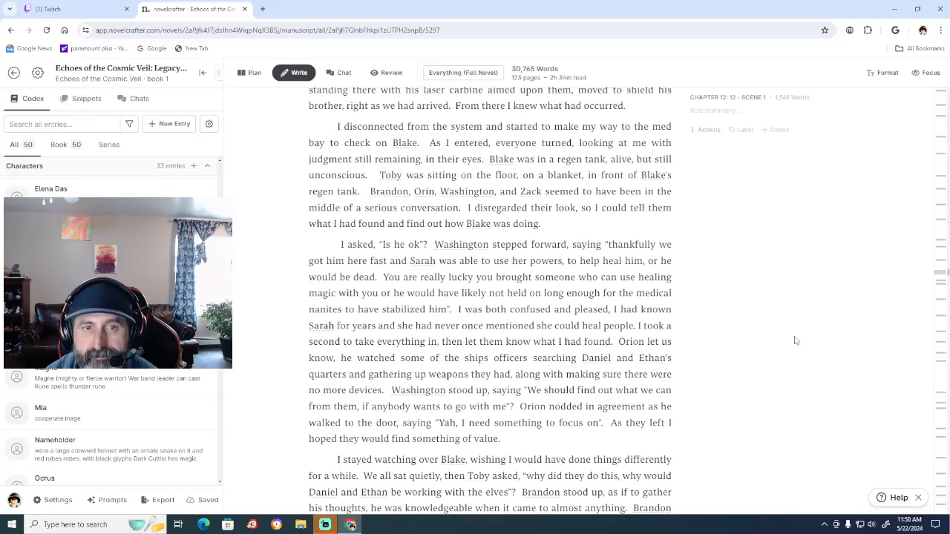
{"action": "scroll", "coordinate": [796, 340], "scroll_direction": "down", "scroll_amount": 1}
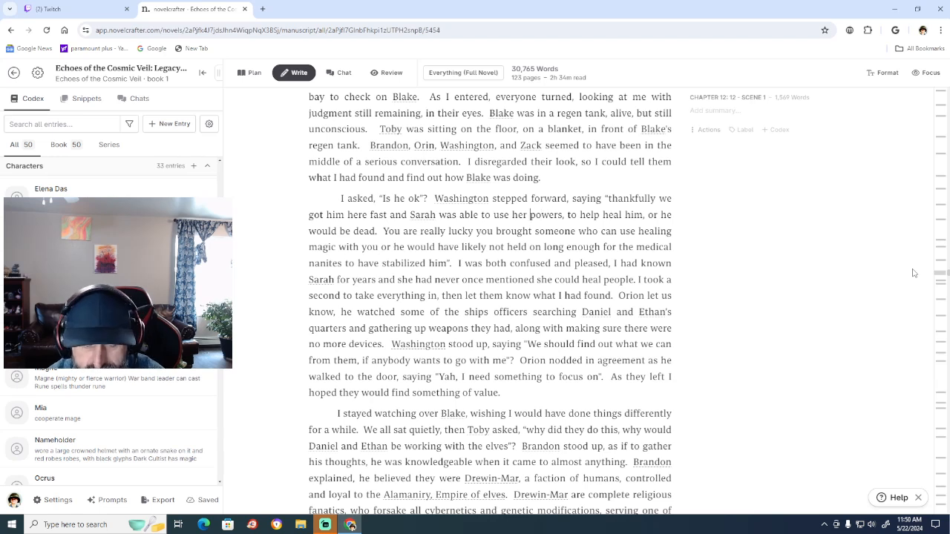
{"action": "type", "text": "healing "}
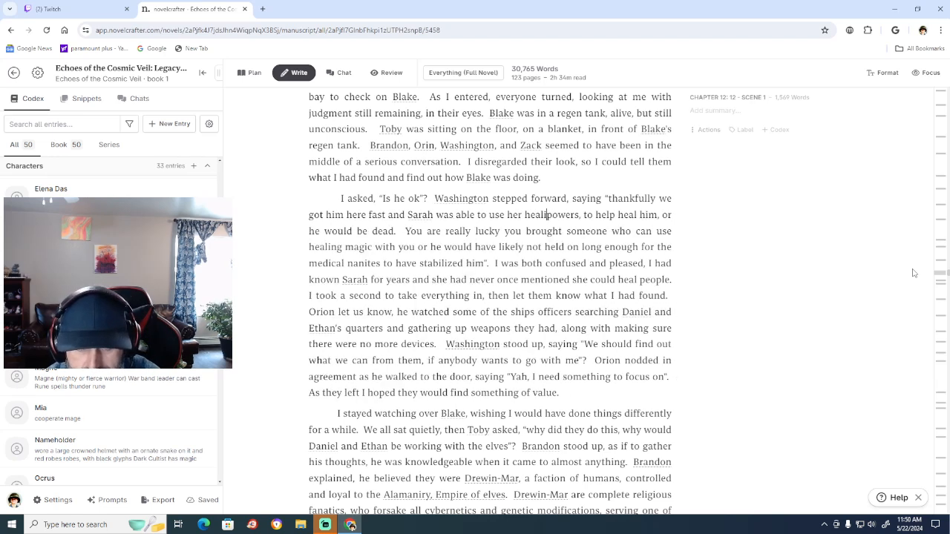
{"action": "type", "text": "ab"}
{"action": "type", "text": "iliti"}
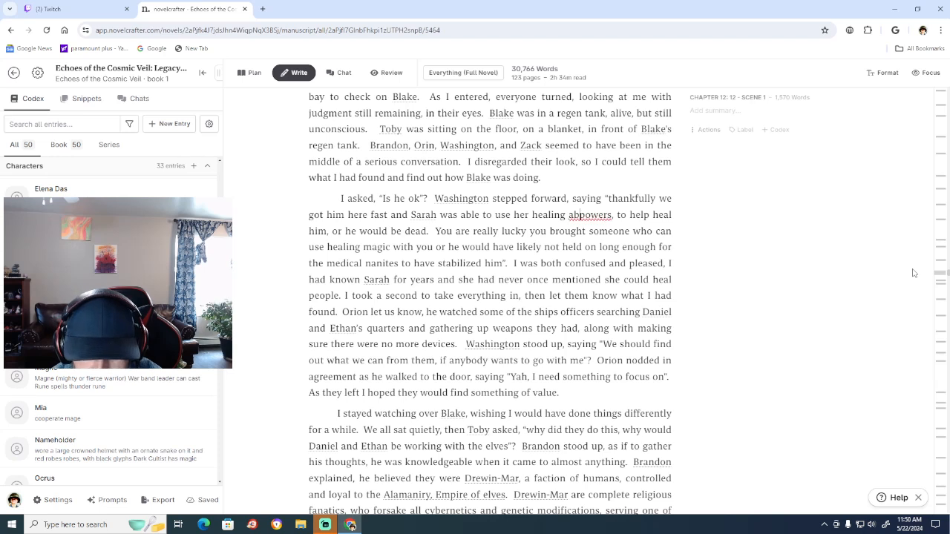
{"action": "type", "text": "es"}
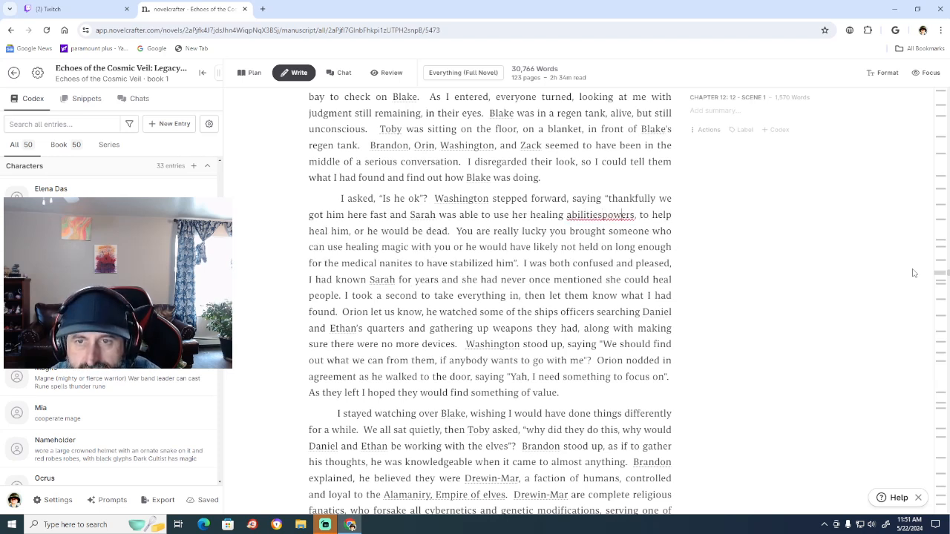
{"action": "key", "text": "BackSpace"}
{"action": "key", "text": "BackSpace"}
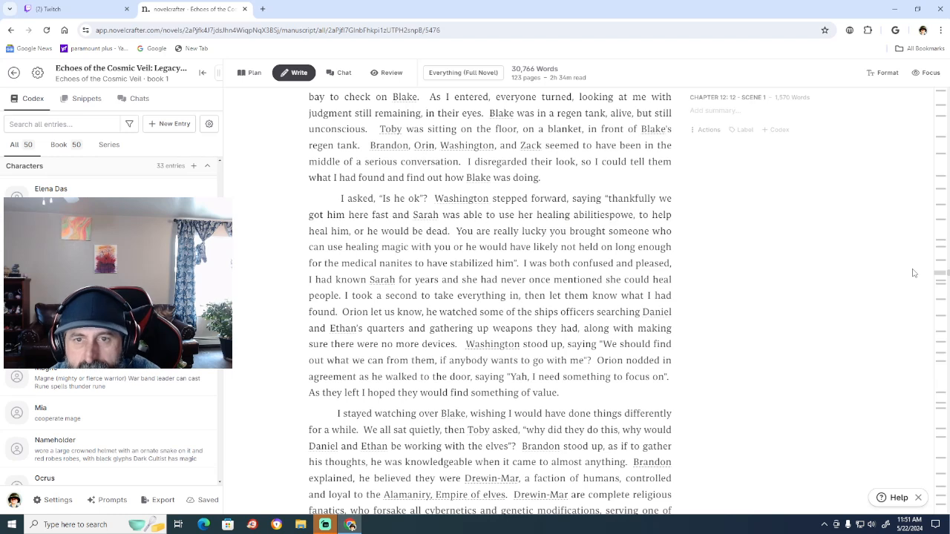
{"action": "key", "text": "BackSpace"}
{"action": "key", "text": "BackSpace"}
{"action": "key", "text": "BackSpace"}
{"action": "key", "text": "BackSpace"}
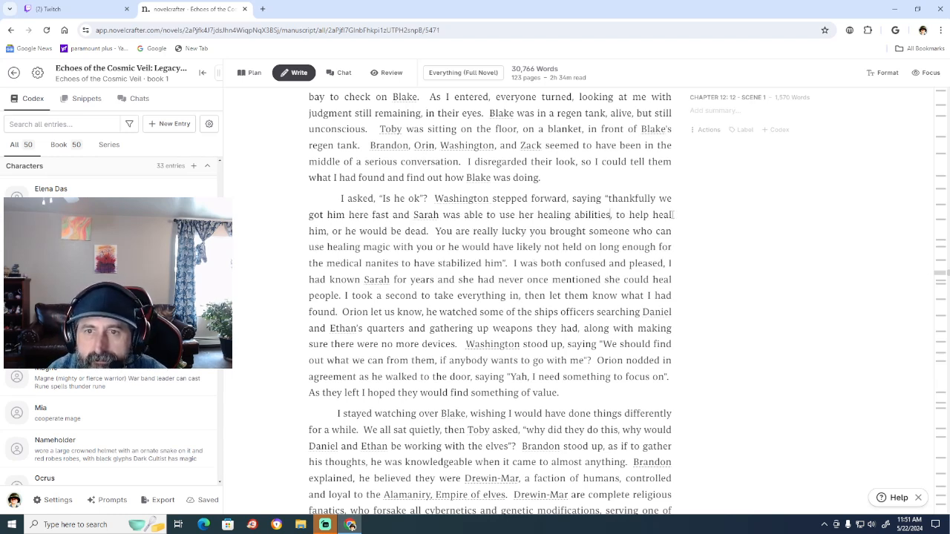
Delete the word "heal" after "abilities, to help" so the phrase reads "to help him".
{"action": "left_click", "coordinate": [672, 215]}
{"action": "key", "text": "BackSpace"}
{"action": "key", "text": "BackSpace"}
{"action": "key", "text": "BackSpace"}
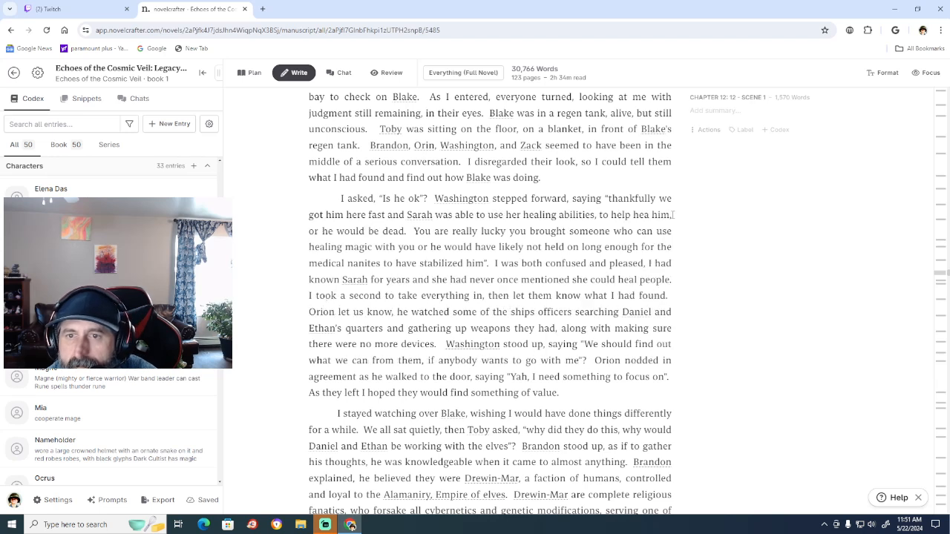
{"action": "key", "text": "BackSpace"}
{"action": "key", "text": "BackSpace"}
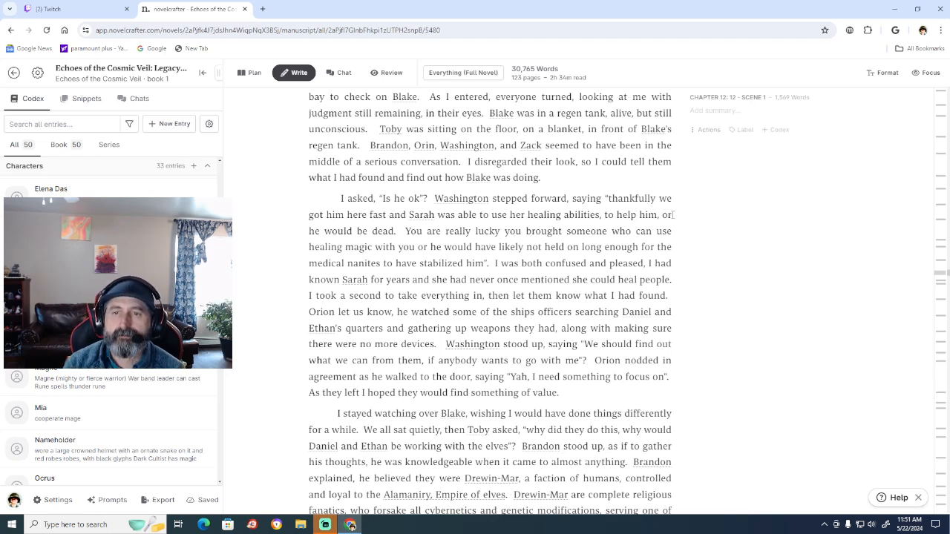
Replace "You are" with "We're" at the start of the sentence about being really lucky.
{"action": "left_click", "coordinate": [441, 232]}
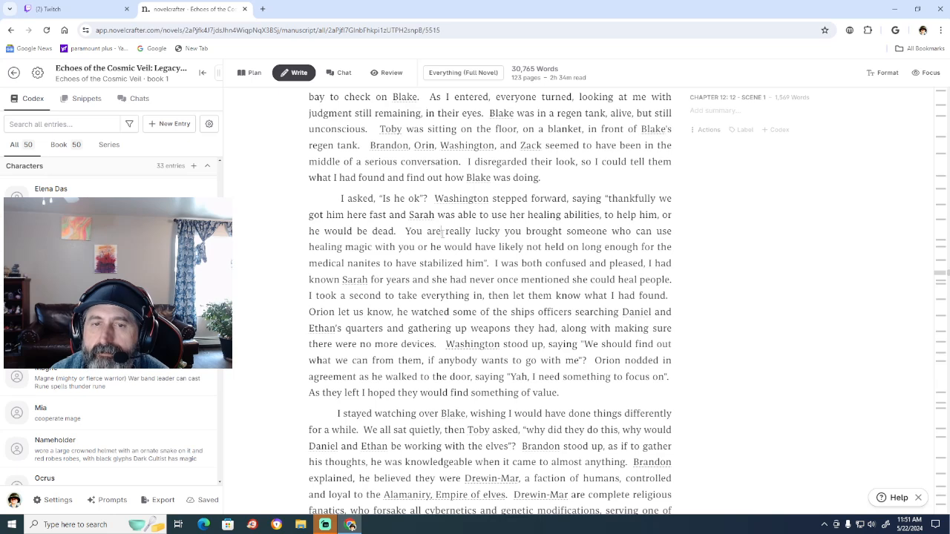
{"action": "key", "text": "BackSpace"}
{"action": "key", "text": "BackSpace"}
{"action": "key", "text": "BackSpace"}
{"action": "key", "text": "BackSpace"}
{"action": "key", "text": "BackSpace"}
{"action": "key", "text": "BackSpace"}
{"action": "key", "text": "BackSpace"}
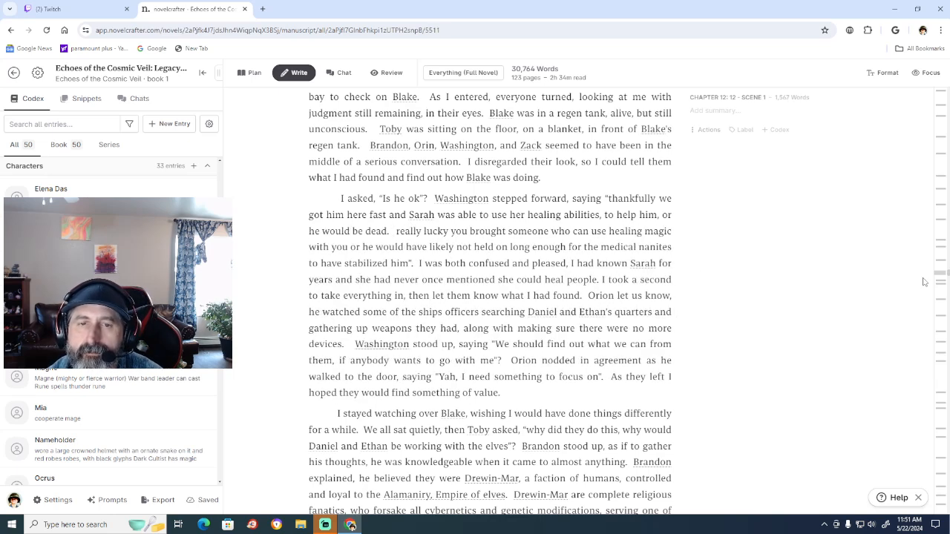
{"action": "key", "text": "Caps_Lock"}
{"action": "type", "text": "WE'RE"}
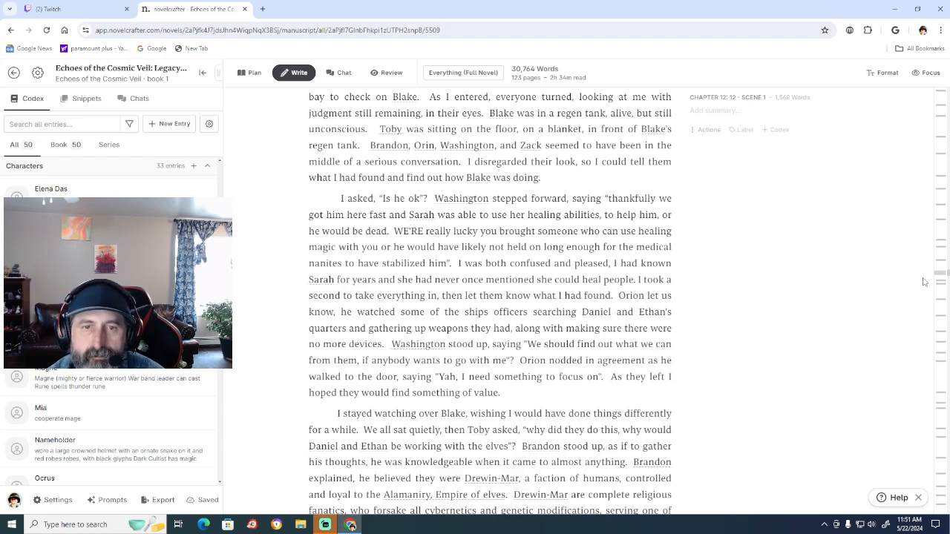
{"action": "key", "text": "BackSpace"}
{"action": "key", "text": "BackSpace"}
{"action": "key", "text": "BackSpace"}
{"action": "key", "text": "BackSpace"}
{"action": "key", "text": "Caps_Lock"}
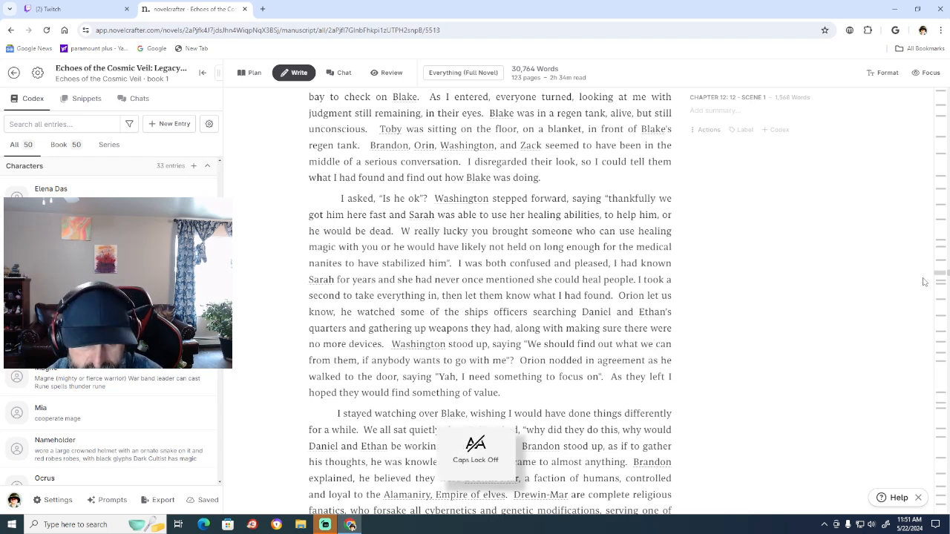
{"action": "type", "text": "e're"}
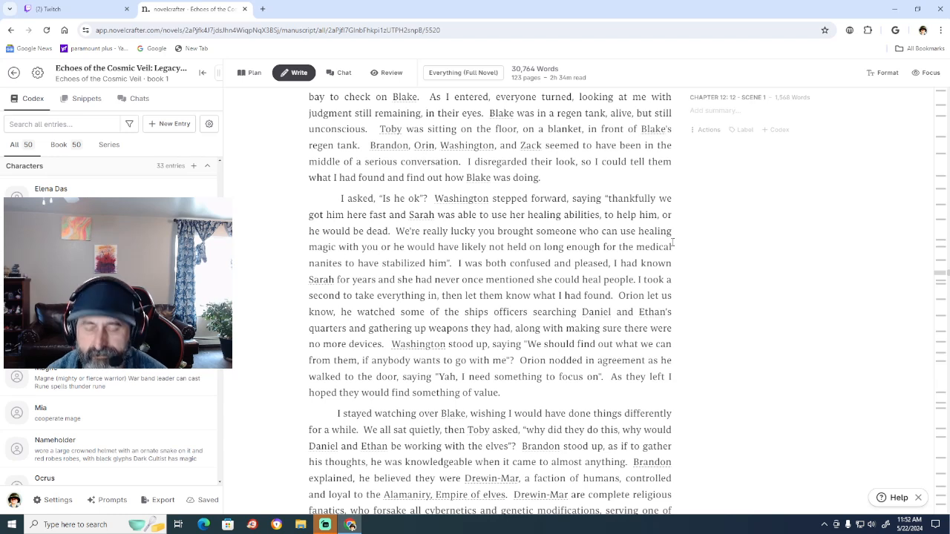
Insert "just" before "lucky" and replace "you" with "to have" before "brought someone".
{"action": "type", "text": "just"}
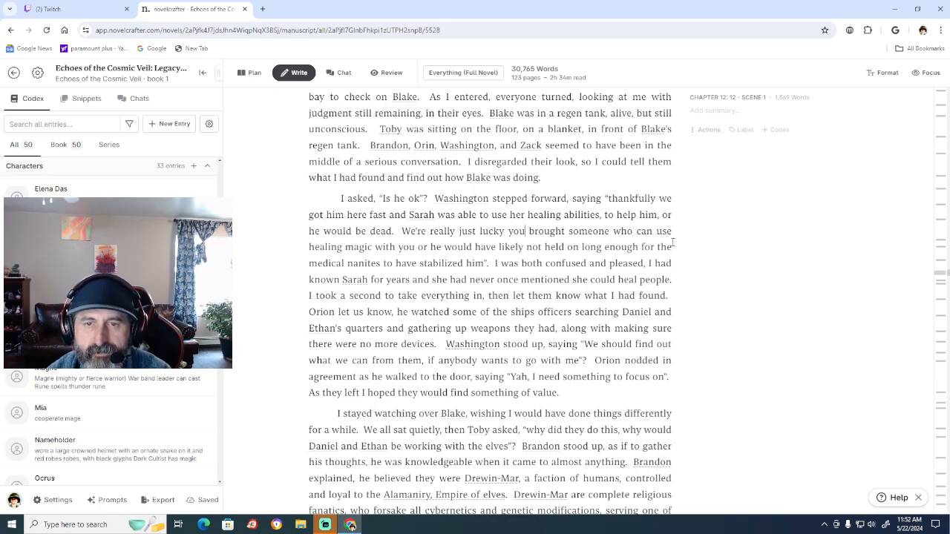
{"action": "key", "text": "BackSpace"}
{"action": "key", "text": "BackSpace"}
{"action": "key", "text": "BackSpace"}
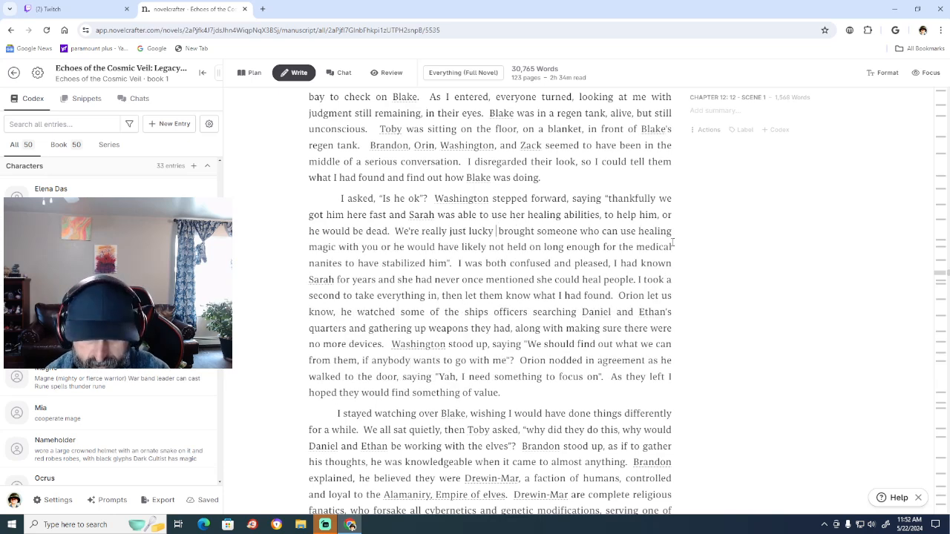
{"action": "type", "text": "to have"}
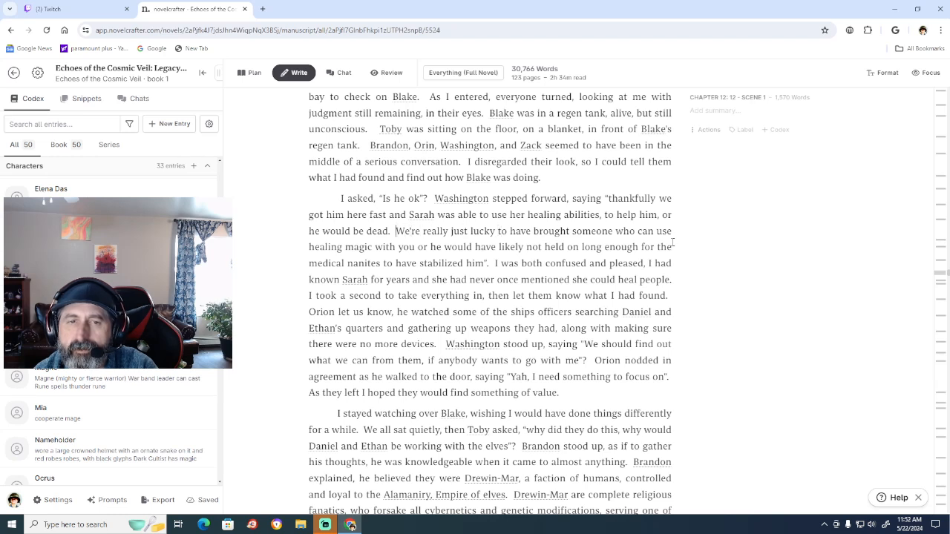
Remove "with you" after "healing magic" in the same sentence.
{"action": "key", "text": "Left"}
{"action": "key", "text": "BackSpace"}
{"action": "key", "text": "BackSpace"}
{"action": "key", "text": "BackSpace"}
{"action": "key", "text": "BackSpace"}
{"action": "key", "text": "BackSpace"}
{"action": "key", "text": "BackSpace"}
{"action": "key", "text": "BackSpace"}
{"action": "key", "text": "BackSpace"}
{"action": "key", "text": "BackSpace"}
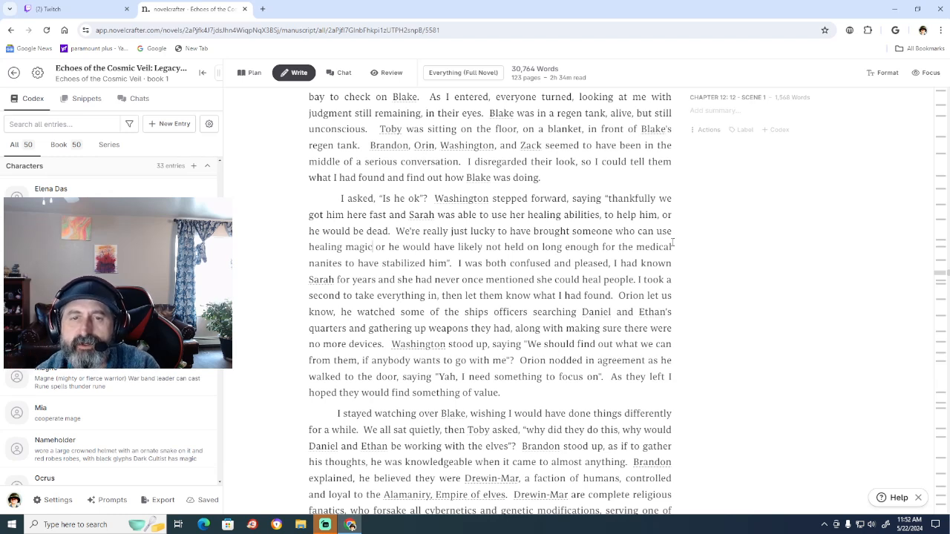
Delete the word "just" before "lucky" so the sentence begins "We're really lucky to have brought".
{"action": "left_click", "coordinate": [468, 231]}
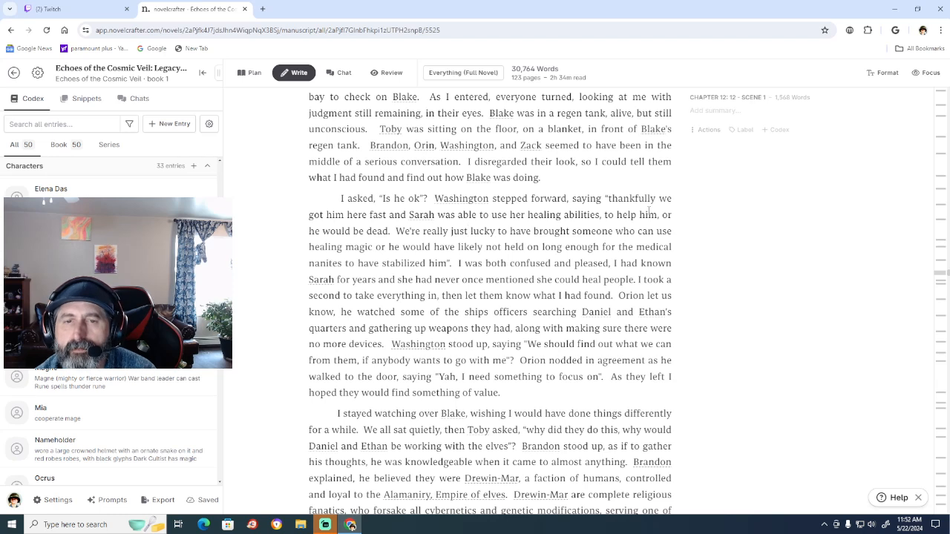
{"action": "key", "text": "BackSpace"}
{"action": "key", "text": "BackSpace"}
{"action": "key", "text": "BackSpace"}
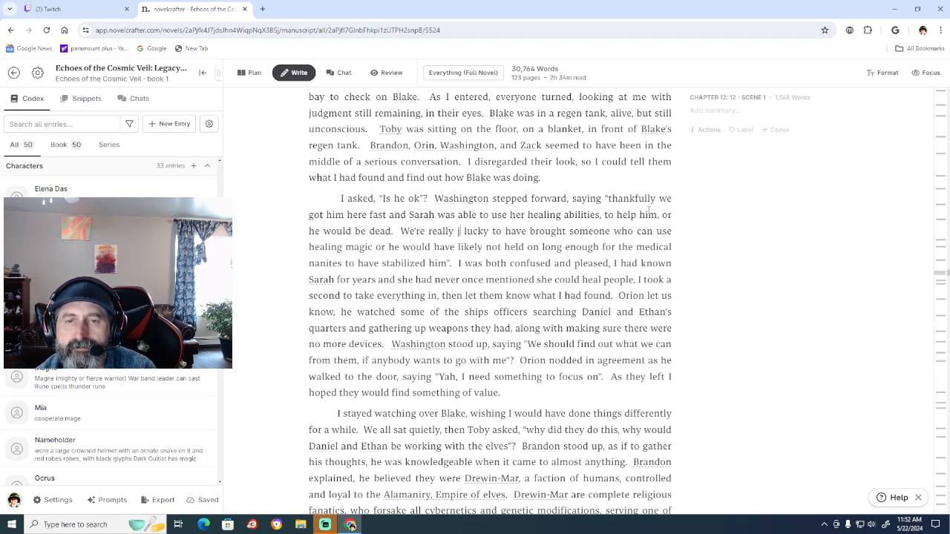
{"action": "key", "text": "BackSpace"}
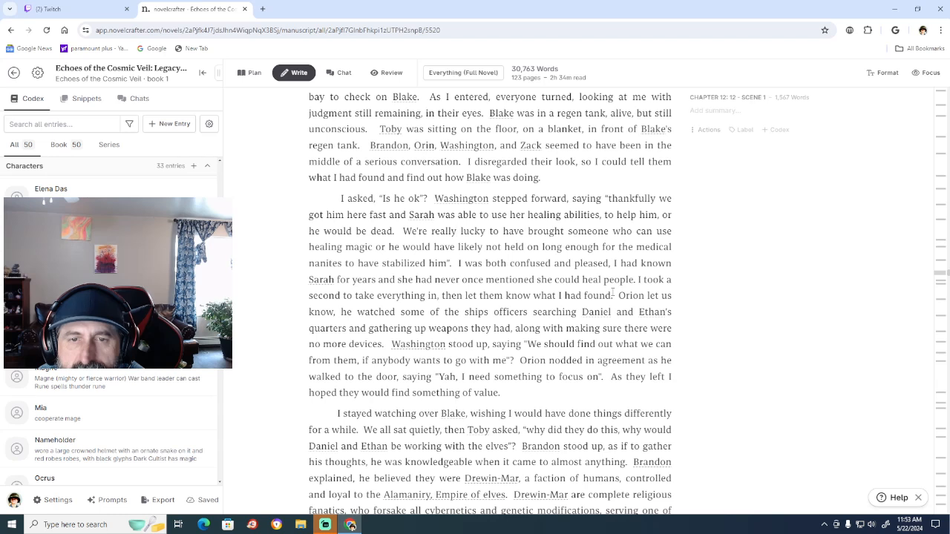
Delete the narration from "I was both confused and pleased" through "what I had found.", just before "Orion let us know".
{"action": "left_click", "coordinate": [613, 295]}
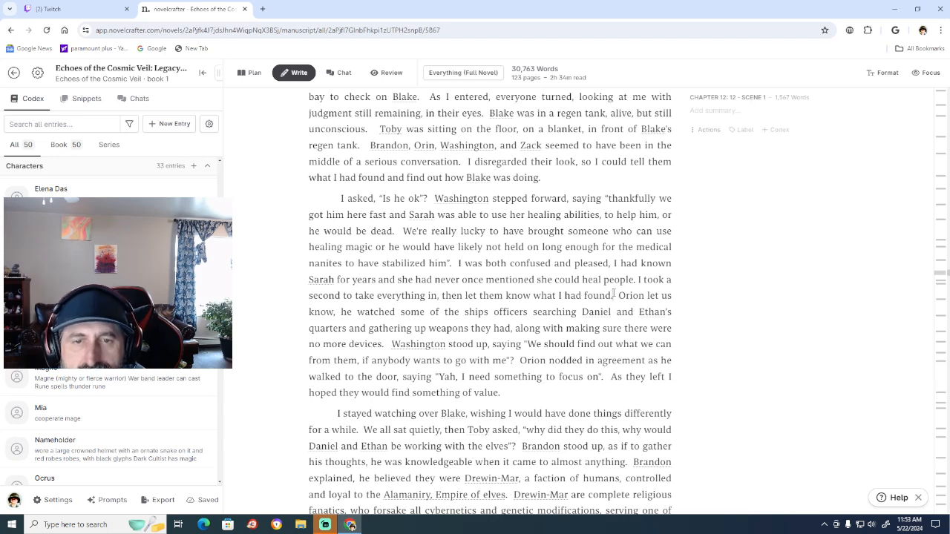
{"action": "key", "text": "BackSpace"}
{"action": "key", "text": "BackSpace"}
{"action": "key", "text": "BackSpace"}
{"action": "key", "text": "BackSpace"}
{"action": "key", "text": "BackSpace"}
{"action": "key", "text": "BackSpace"}
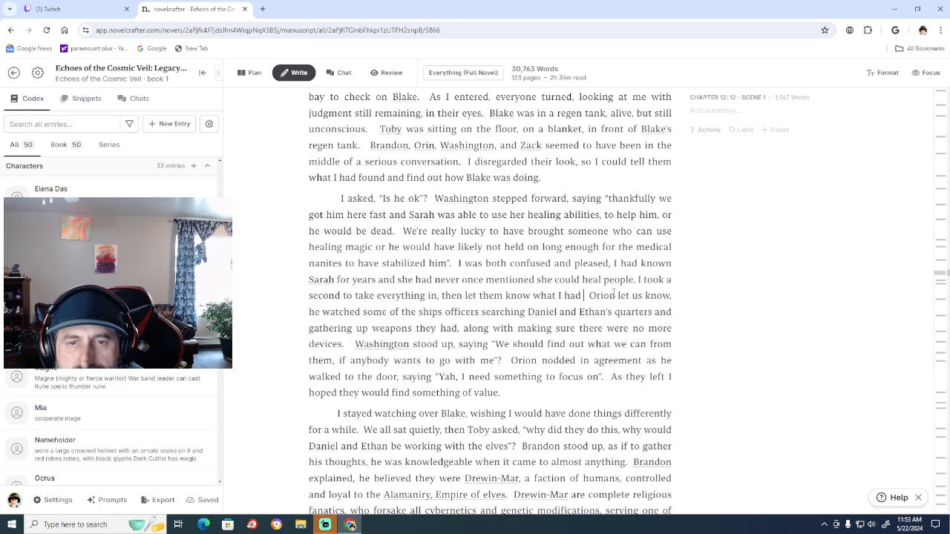
{"action": "key", "text": "BackSpace"}
{"action": "key", "text": "BackSpace"}
{"action": "key", "text": "BackSpace"}
{"action": "key", "text": "BackSpace"}
{"action": "key", "text": "BackSpace"}
{"action": "key", "text": "BackSpace"}
{"action": "key", "text": "BackSpace"}
{"action": "key", "text": "BackSpace"}
{"action": "key", "text": "BackSpace"}
{"action": "key", "text": "BackSpace"}
{"action": "key", "text": "BackSpace"}
{"action": "key", "text": "BackSpace"}
{"action": "key", "text": "BackSpace"}
{"action": "key", "text": "BackSpace"}
{"action": "key", "text": "BackSpace"}
{"action": "key", "text": "BackSpace"}
{"action": "key", "text": "BackSpace"}
{"action": "key", "text": "BackSpace"}
{"action": "key", "text": "BackSpace"}
{"action": "key", "text": "BackSpace"}
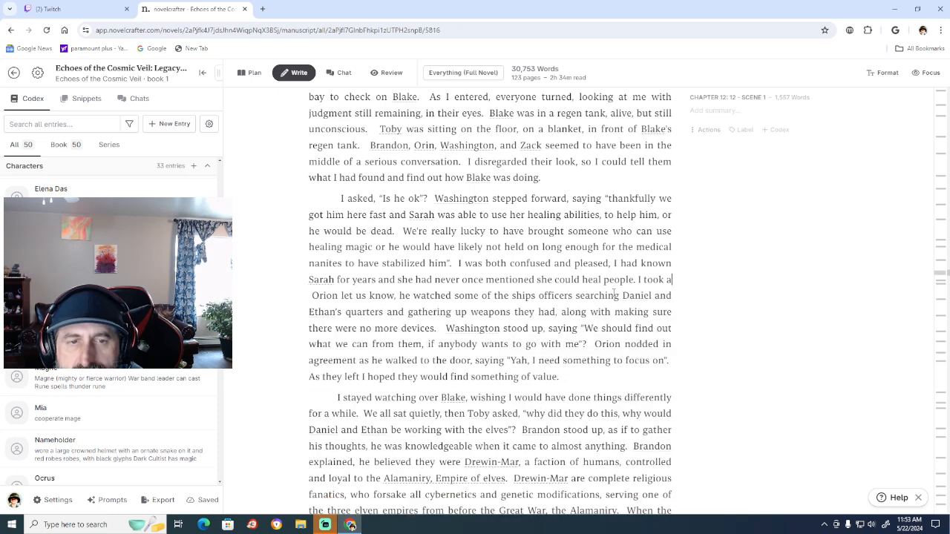
{"action": "key", "text": "BackSpace"}
{"action": "key", "text": "BackSpace"}
{"action": "key", "text": "BackSpace"}
{"action": "key", "text": "BackSpace"}
{"action": "key", "text": "BackSpace"}
{"action": "key", "text": "BackSpace"}
{"action": "key", "text": "BackSpace"}
{"action": "key", "text": "BackSpace"}
{"action": "key", "text": "BackSpace"}
{"action": "key", "text": "BackSpace"}
{"action": "key", "text": "BackSpace"}
{"action": "key", "text": "BackSpace"}
{"action": "key", "text": "BackSpace"}
{"action": "key", "text": "BackSpace"}
{"action": "key", "text": "BackSpace"}
{"action": "key", "text": "BackSpace"}
{"action": "key", "text": "BackSpace"}
{"action": "key", "text": "BackSpace"}
{"action": "key", "text": "BackSpace"}
{"action": "key", "text": "BackSpace"}
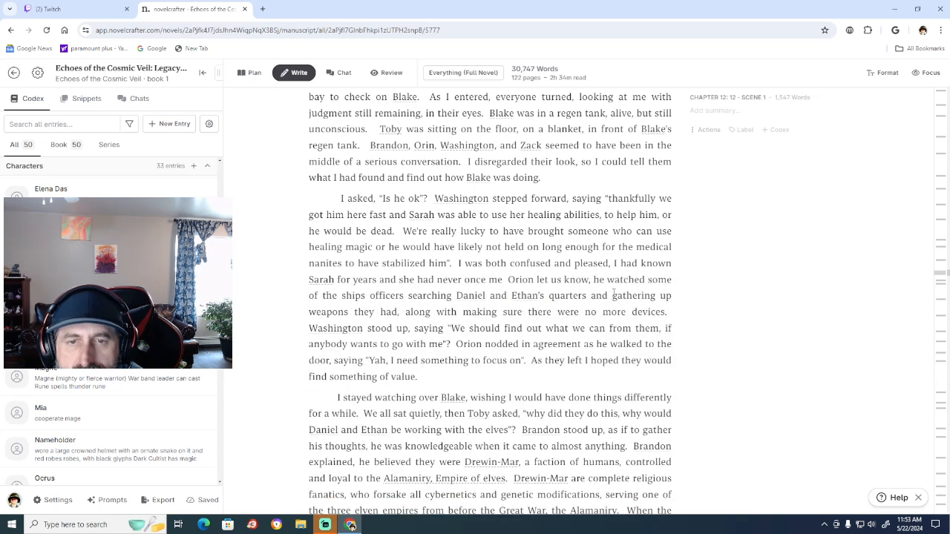
{"action": "key", "text": "BackSpace"}
{"action": "key", "text": "BackSpace"}
{"action": "key", "text": "BackSpace"}
{"action": "key", "text": "BackSpace"}
{"action": "key", "text": "BackSpace"}
{"action": "key", "text": "BackSpace"}
{"action": "key", "text": "BackSpace"}
{"action": "key", "text": "BackSpace"}
{"action": "key", "text": "BackSpace"}
{"action": "key", "text": "BackSpace"}
{"action": "key", "text": "BackSpace"}
{"action": "key", "text": "BackSpace"}
{"action": "key", "text": "BackSpace"}
{"action": "key", "text": "BackSpace"}
{"action": "key", "text": "BackSpace"}
{"action": "key", "text": "BackSpace"}
{"action": "key", "text": "BackSpace"}
{"action": "key", "text": "BackSpace"}
{"action": "key", "text": "BackSpace"}
{"action": "key", "text": "BackSpace"}
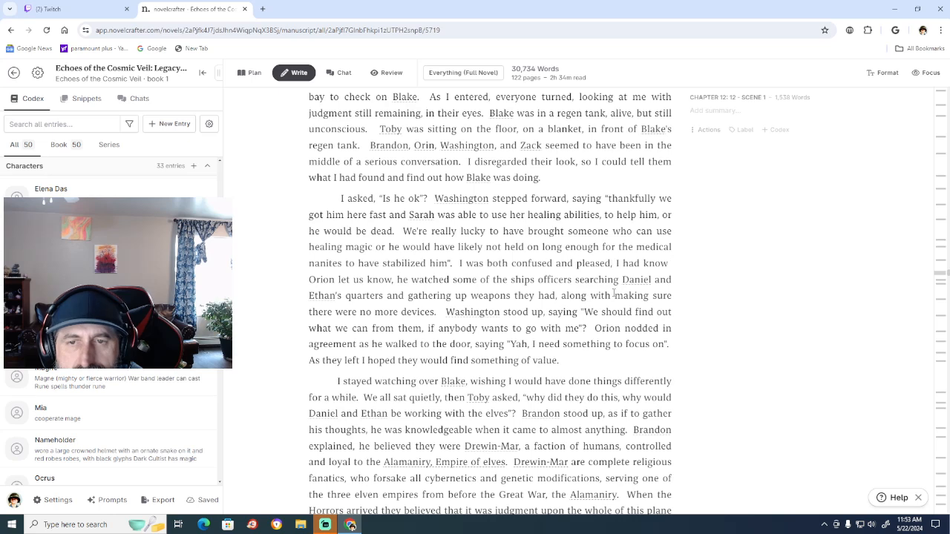
{"action": "key", "text": "BackSpace"}
{"action": "key", "text": "BackSpace"}
{"action": "key", "text": "BackSpace"}
{"action": "key", "text": "BackSpace"}
{"action": "key", "text": "BackSpace"}
{"action": "key", "text": "BackSpace"}
{"action": "key", "text": "BackSpace"}
{"action": "key", "text": "BackSpace"}
{"action": "key", "text": "BackSpace"}
{"action": "key", "text": "BackSpace"}
{"action": "key", "text": "BackSpace"}
{"action": "key", "text": "BackSpace"}
{"action": "key", "text": "BackSpace"}
{"action": "key", "text": "BackSpace"}
{"action": "key", "text": "BackSpace"}
{"action": "key", "text": "BackSpace"}
{"action": "key", "text": "BackSpace"}
{"action": "key", "text": "BackSpace"}
{"action": "key", "text": "BackSpace"}
{"action": "key", "text": "BackSpace"}
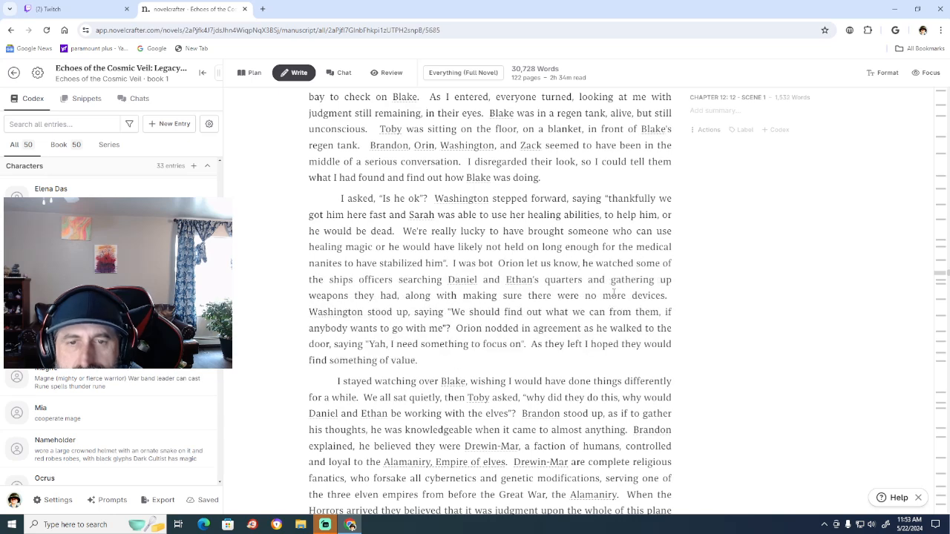
{"action": "key", "text": "BackSpace"}
{"action": "key", "text": "BackSpace"}
{"action": "key", "text": "BackSpace"}
{"action": "key", "text": "BackSpace"}
{"action": "key", "text": "BackSpace"}
{"action": "key", "text": "BackSpace"}
{"action": "key", "text": "BackSpace"}
{"action": "key", "text": "BackSpace"}
{"action": "key", "text": "BackSpace"}
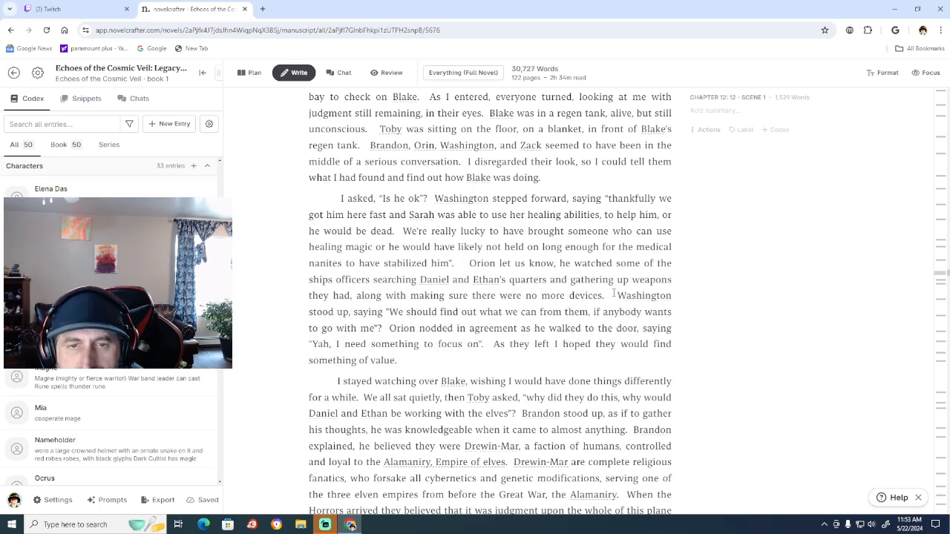
{"action": "key", "text": "BackSpace"}
{"action": "key", "text": "BackSpace"}
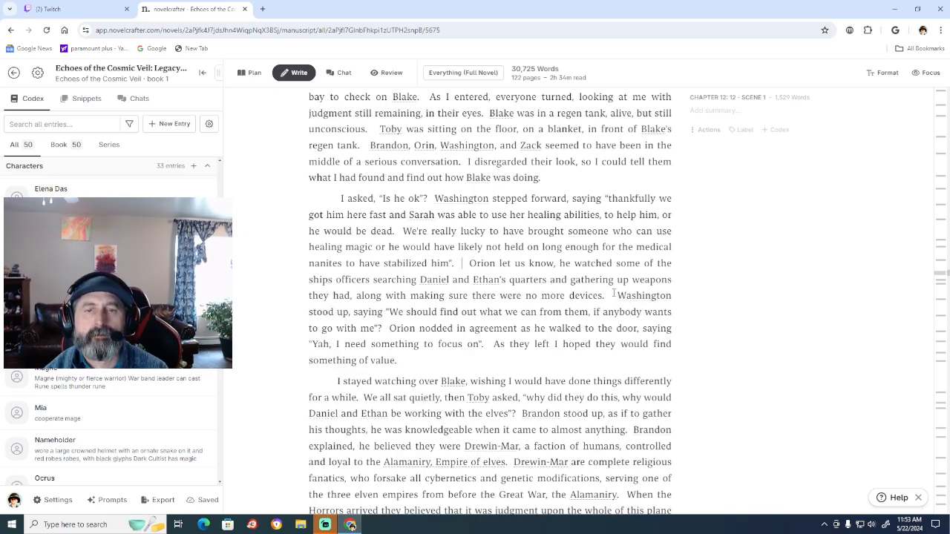
Start a replacement sentence after "stabilized him" with "When Zack had first said Sarah was going to come also, I".
{"action": "type", "text": "We"}
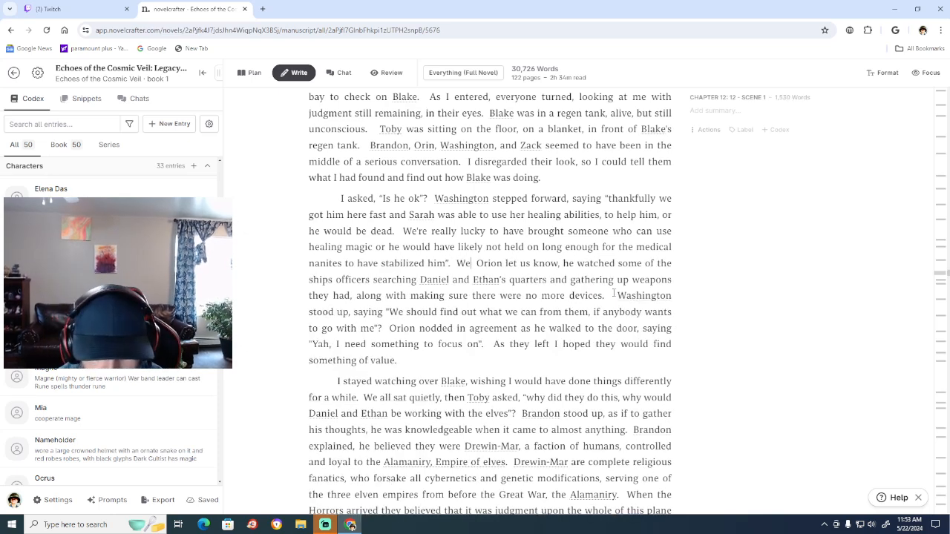
{"action": "type", "text": "en "}
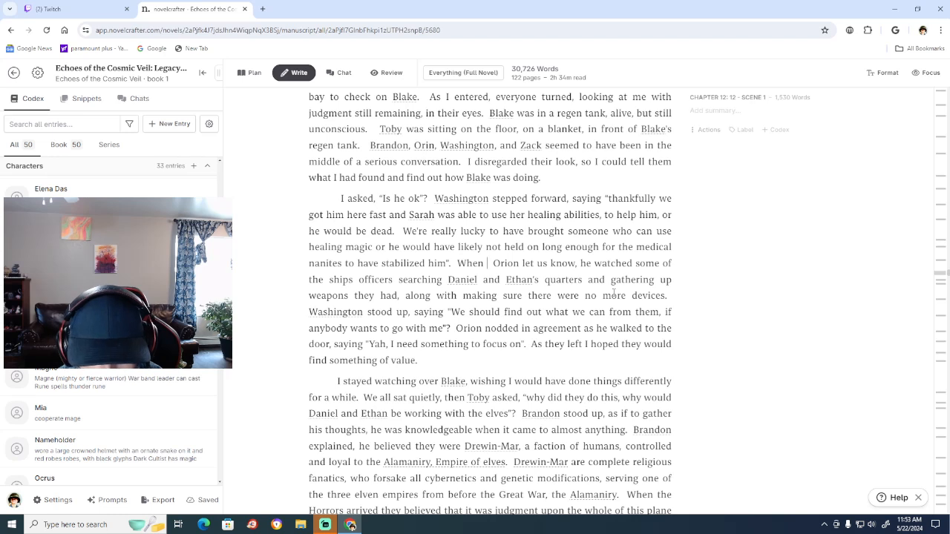
{"action": "type", "text": "Zack had "}
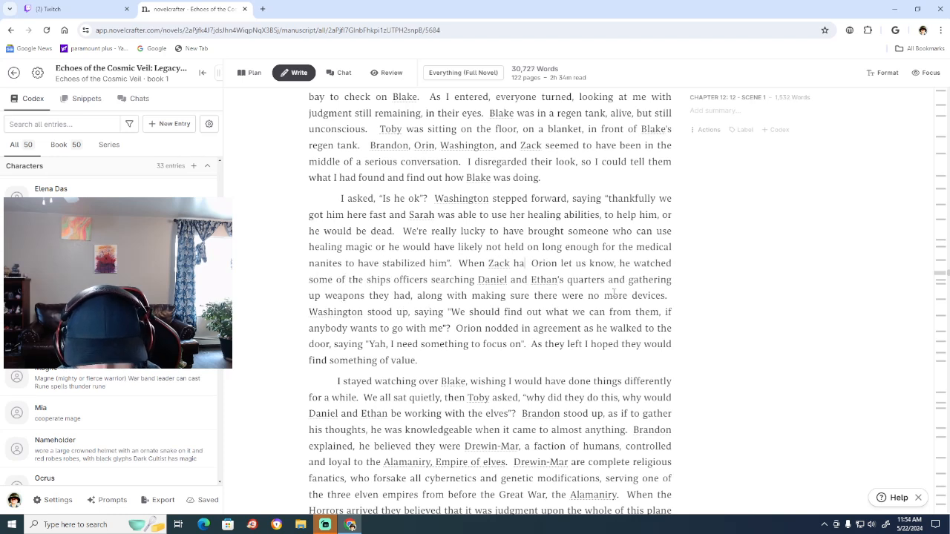
{"action": "type", "text": "first "}
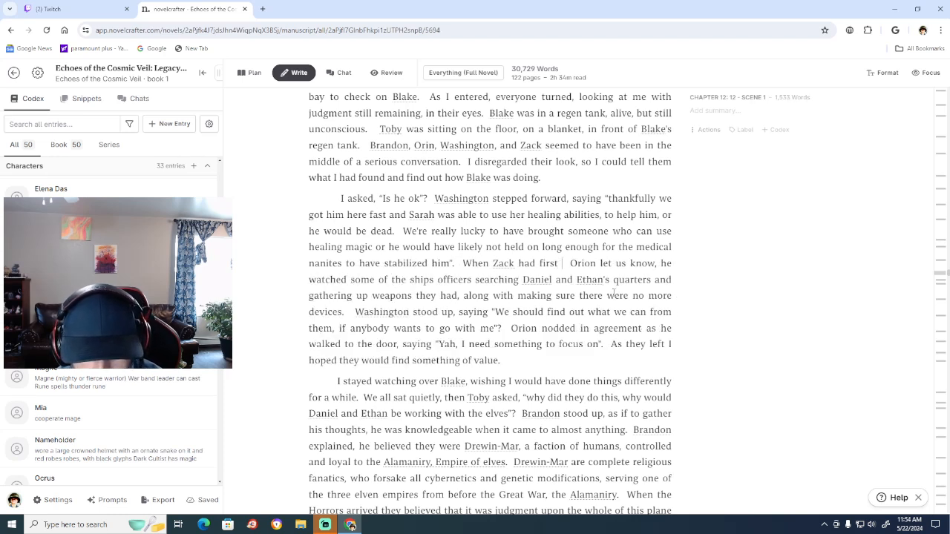
{"action": "type", "text": "said S"}
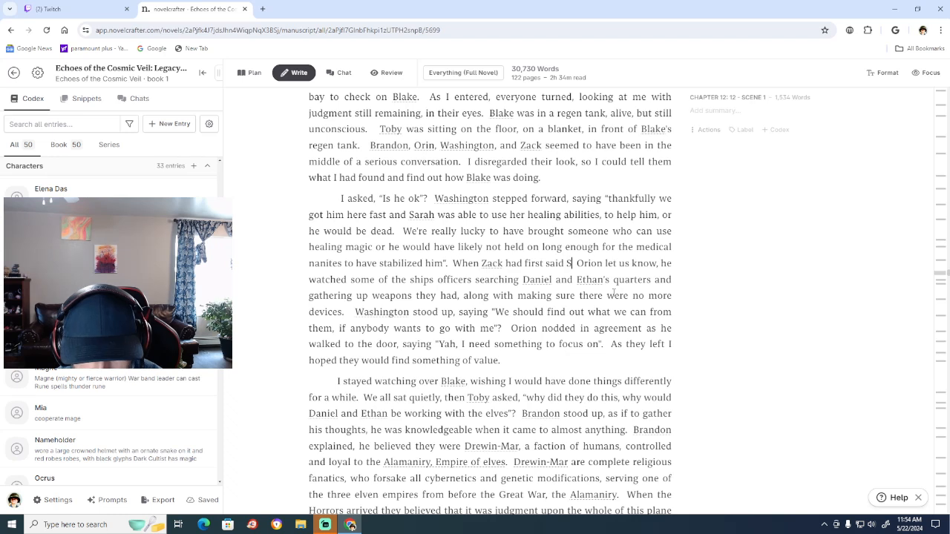
{"action": "type", "text": "arah was g"}
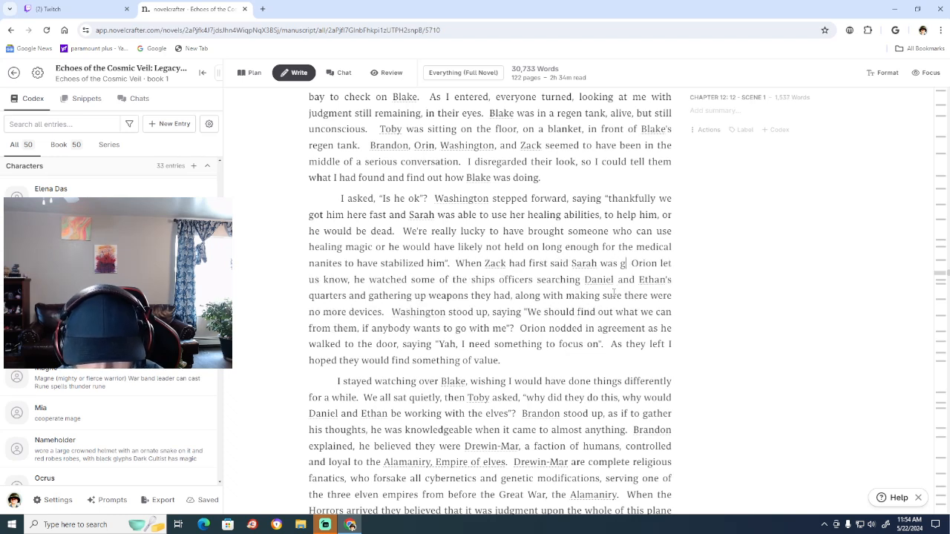
{"action": "type", "text": "oiong"}
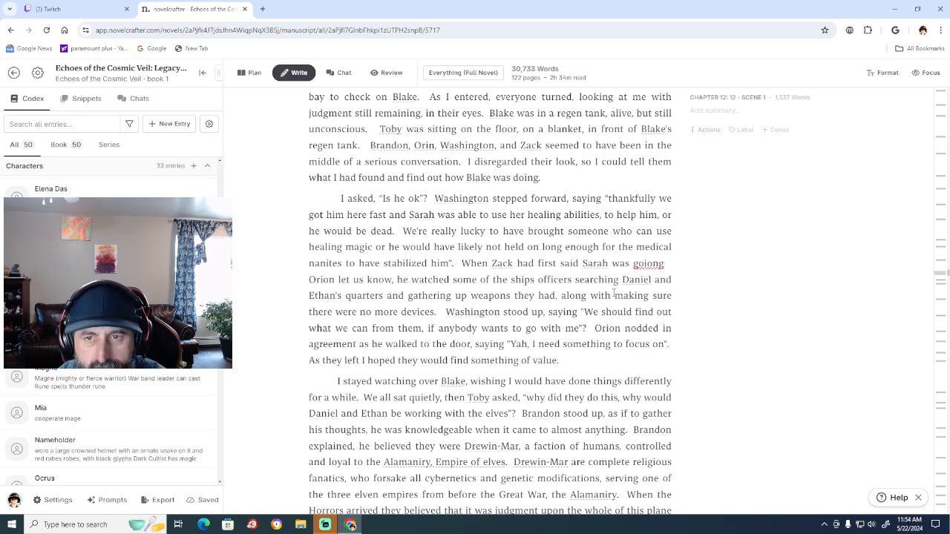
{"action": "key", "text": "BackSpace"}
{"action": "key", "text": "BackSpace"}
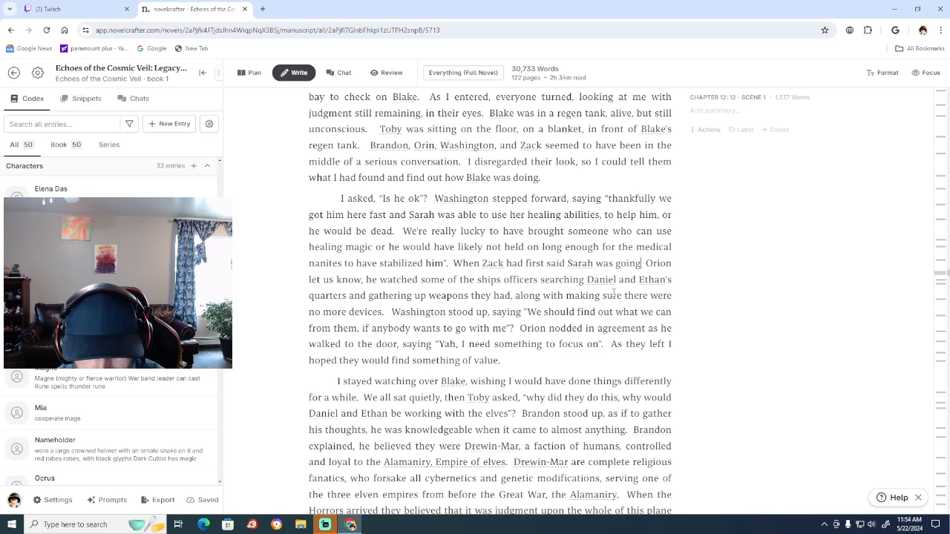
{"action": "type", "text": "ng to c"}
{"action": "type", "text": "ome al"}
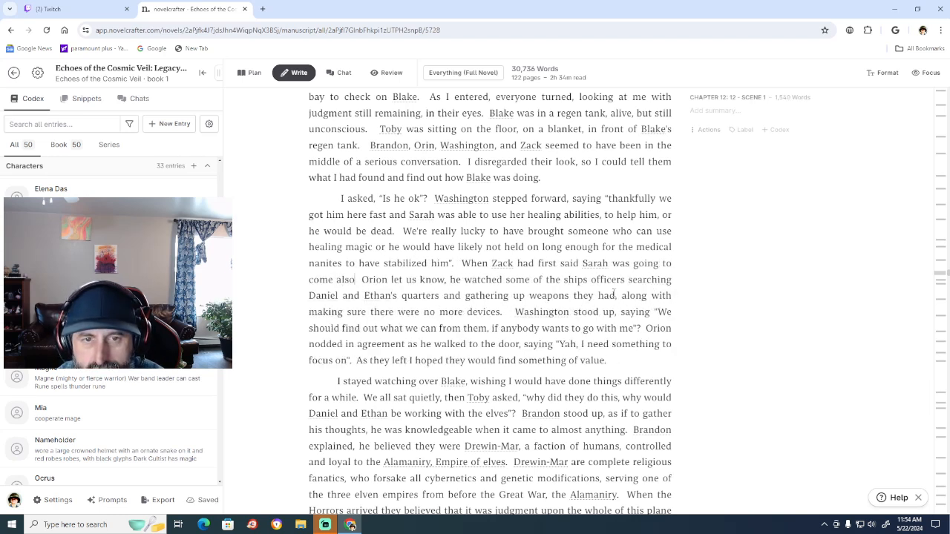
{"action": "type", "text": "so, I"}
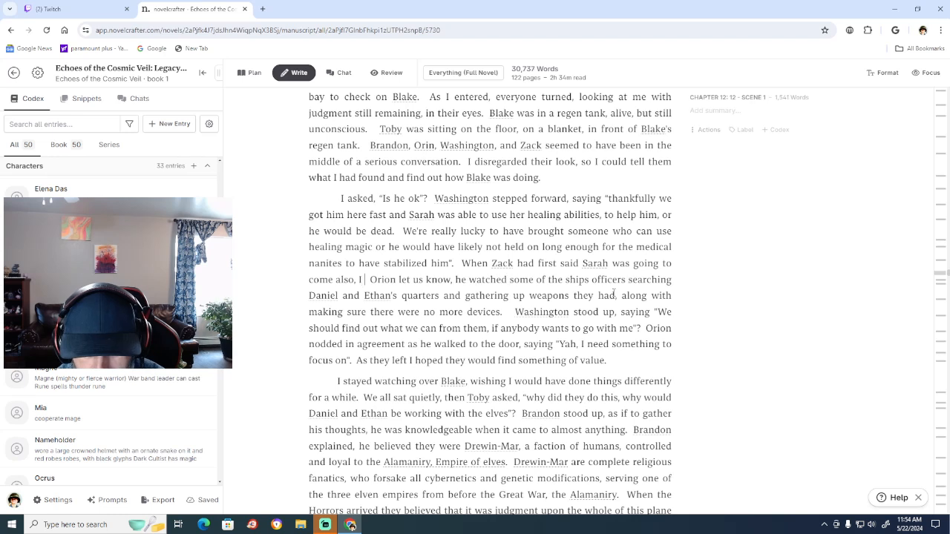
{"action": "type", "text": " really w"}
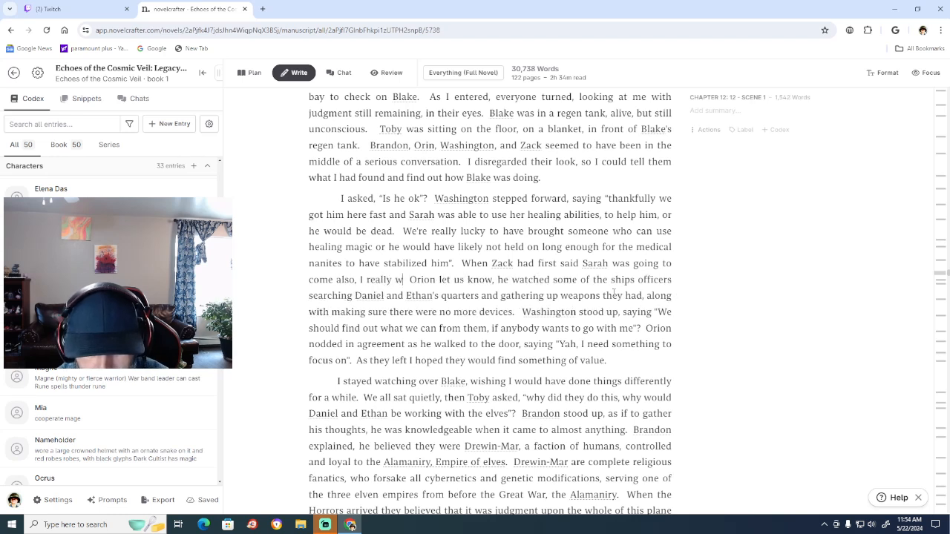
{"action": "type", "text": "orried"}
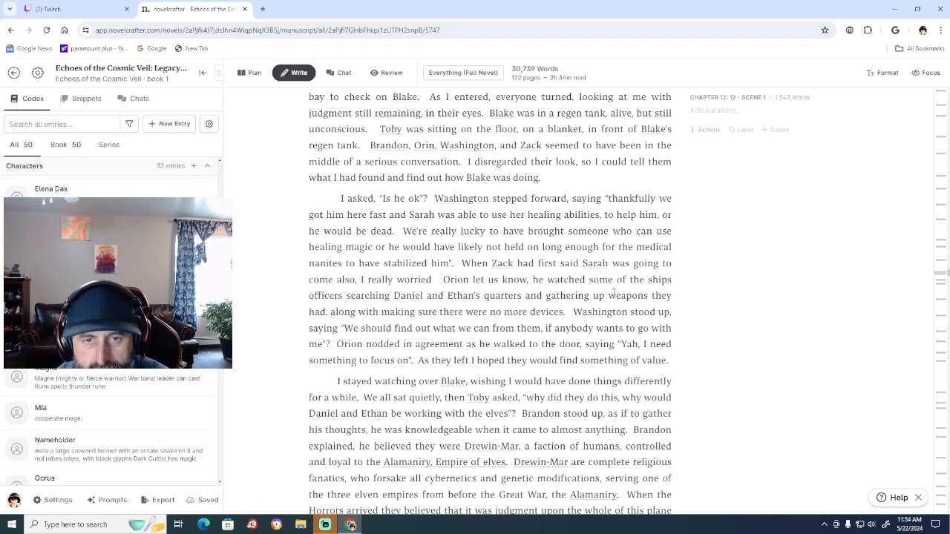
{"action": "type", "text": " she"}
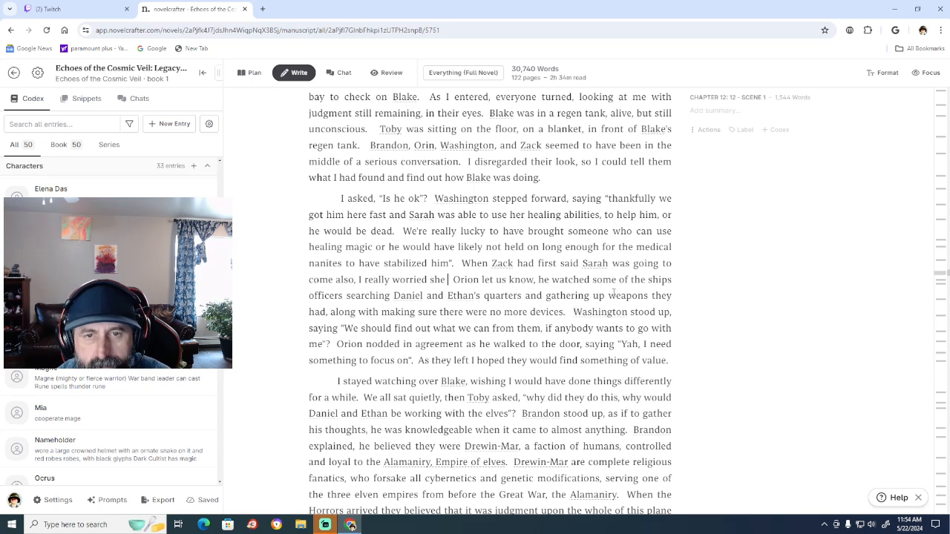
{"action": "type", "text": " was"}
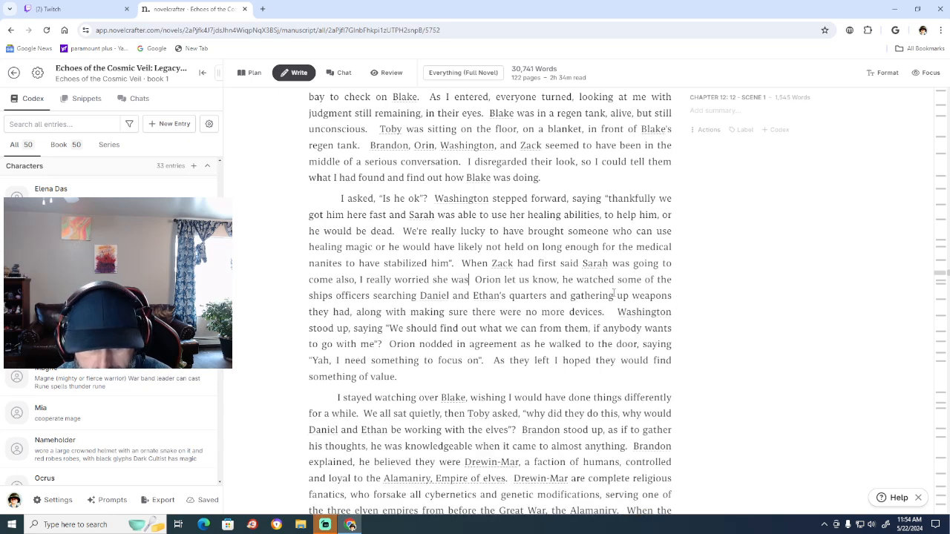
{"action": "type", "text": " going to be"}
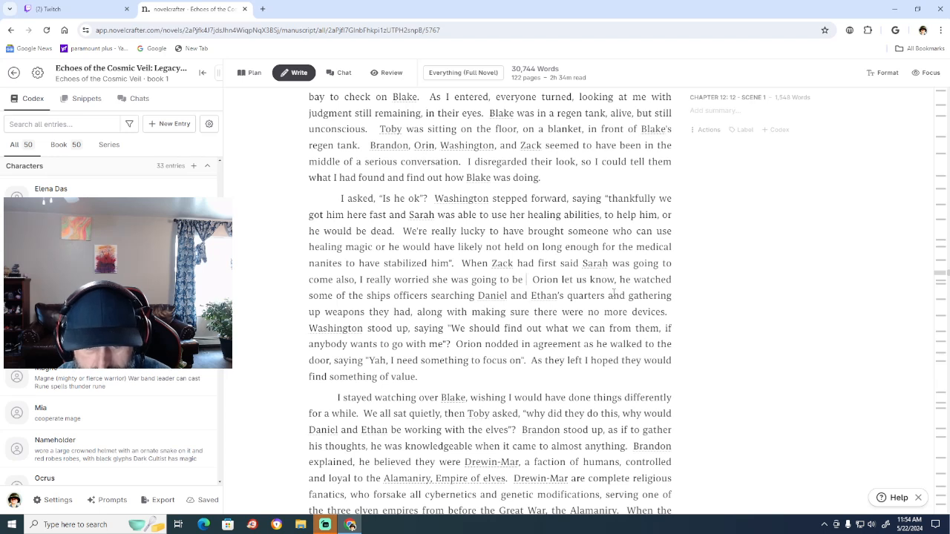
{"action": "type", "text": " an extr "}
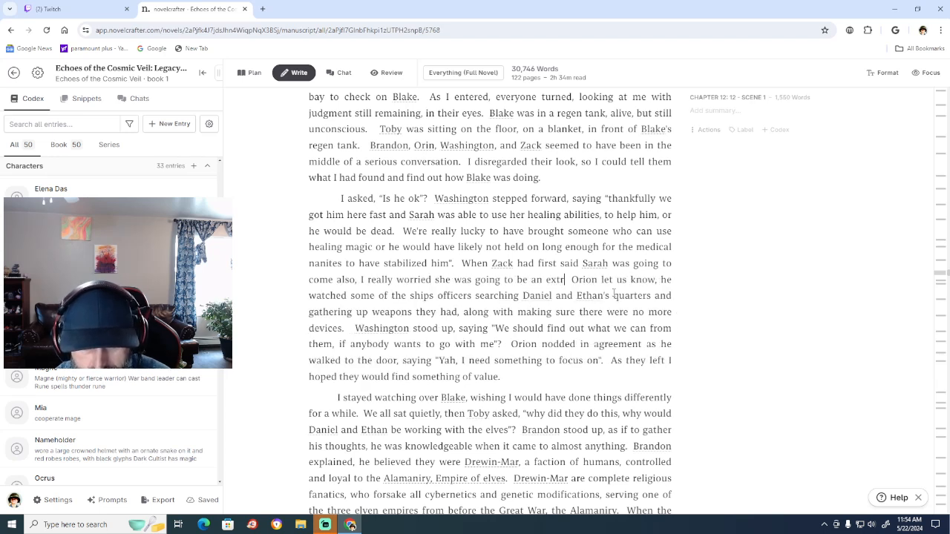
{"action": "type", "text": "a bur"}
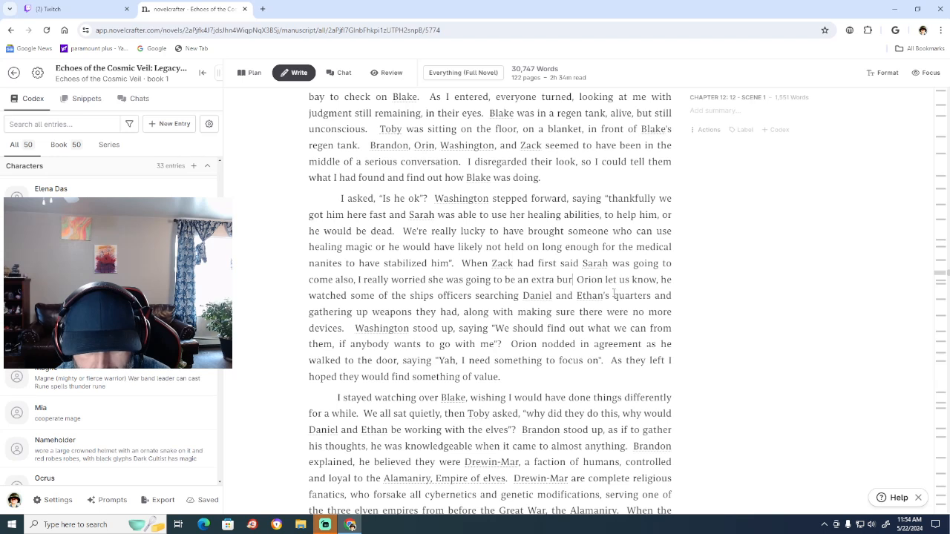
{"action": "type", "text": "den,"}
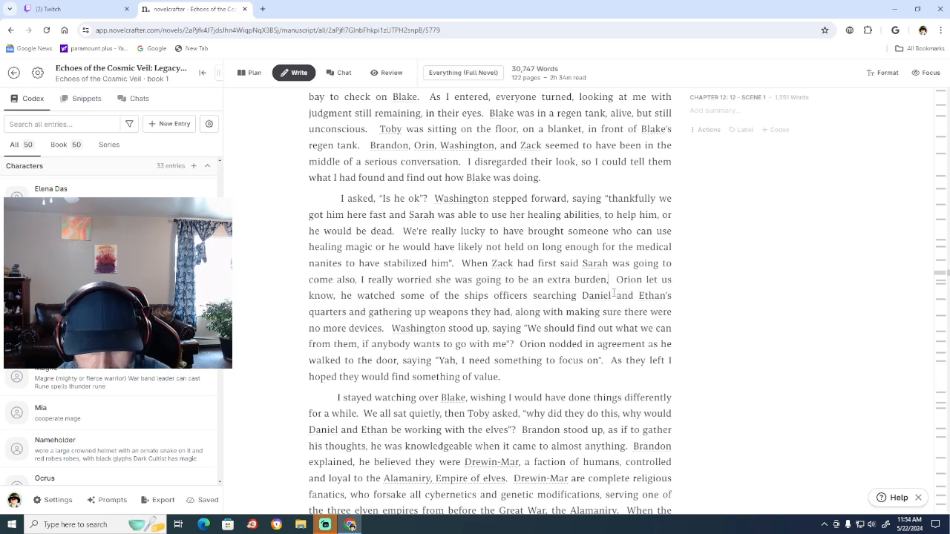
{"action": "type", "text": " someone"}
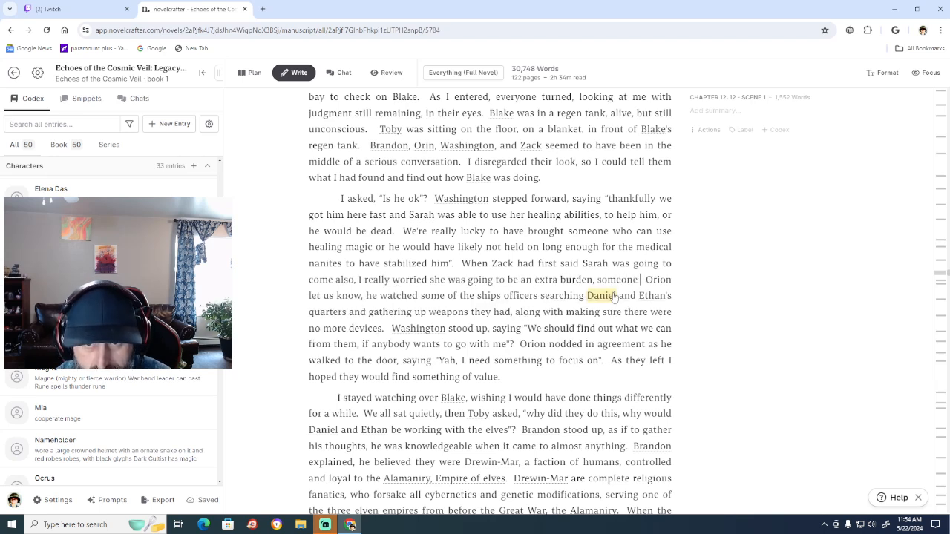
{"action": "type", "text": " Zack"}
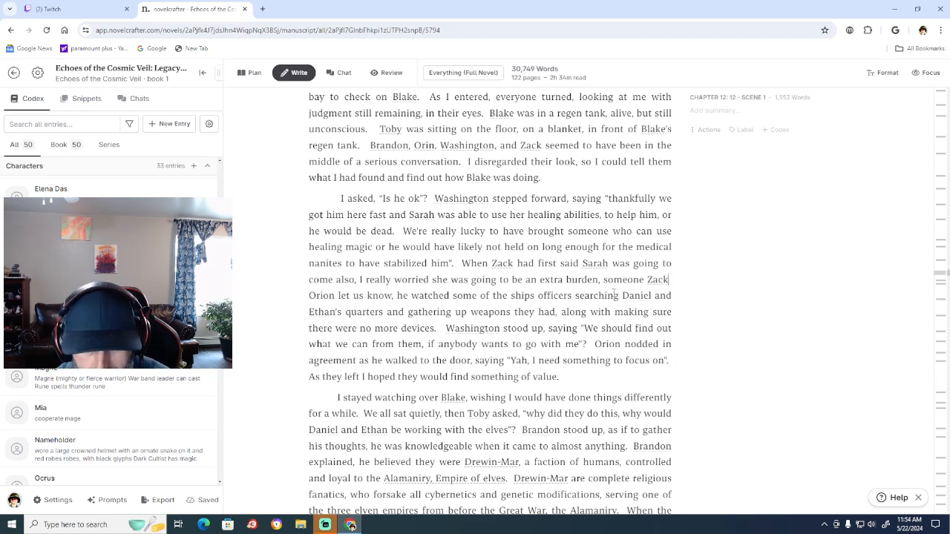
{"action": "type", "text": " and everyone"}
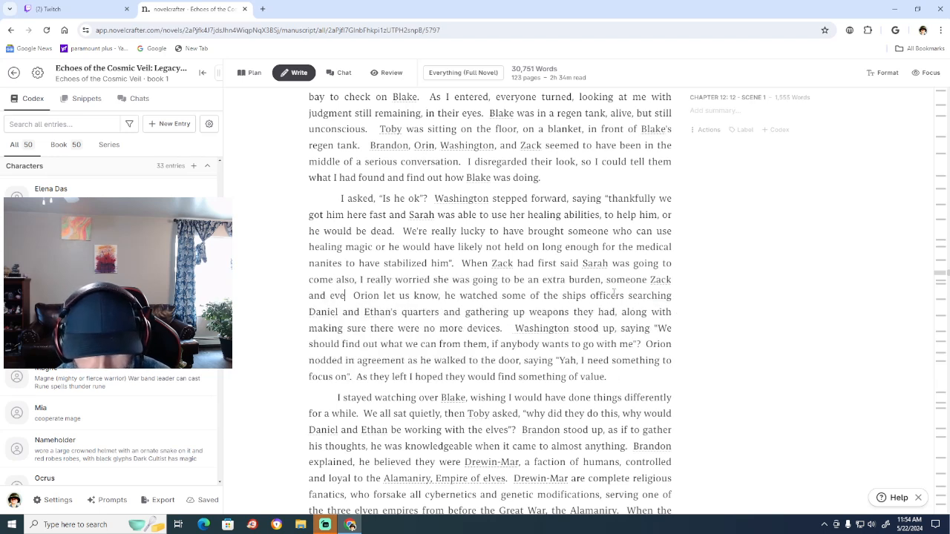
{"action": "type", "text": " else wou"}
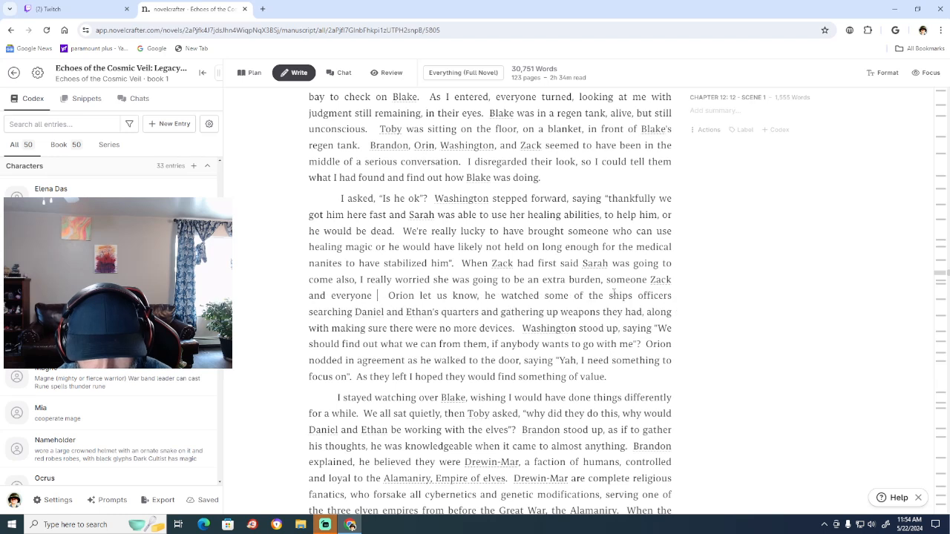
{"action": "type", "text": "ld consta"}
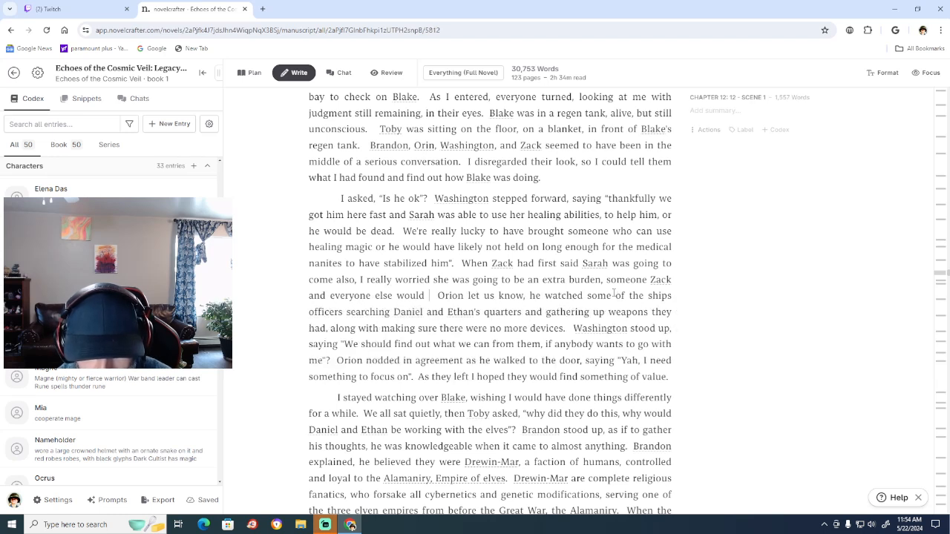
{"action": "type", "text": "ntly ha"}
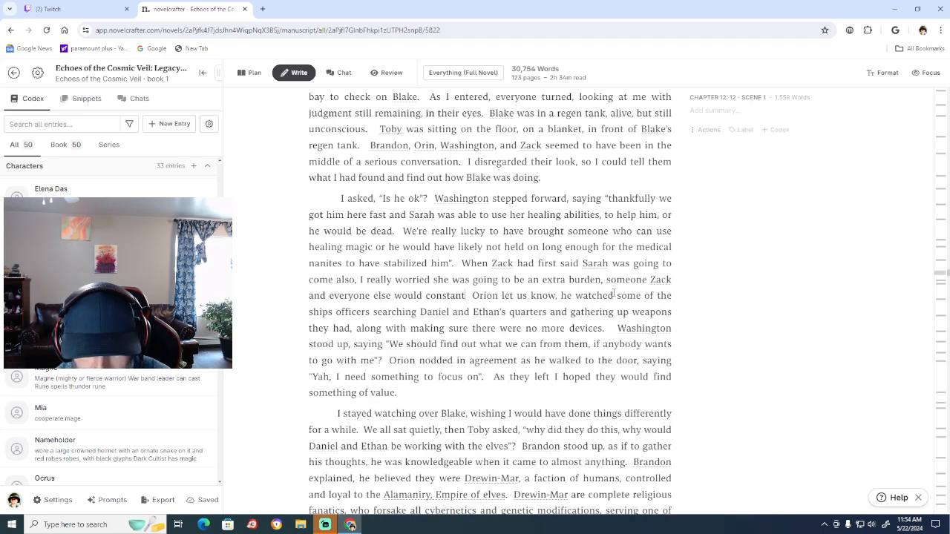
{"action": "type", "text": "ve to wat"}
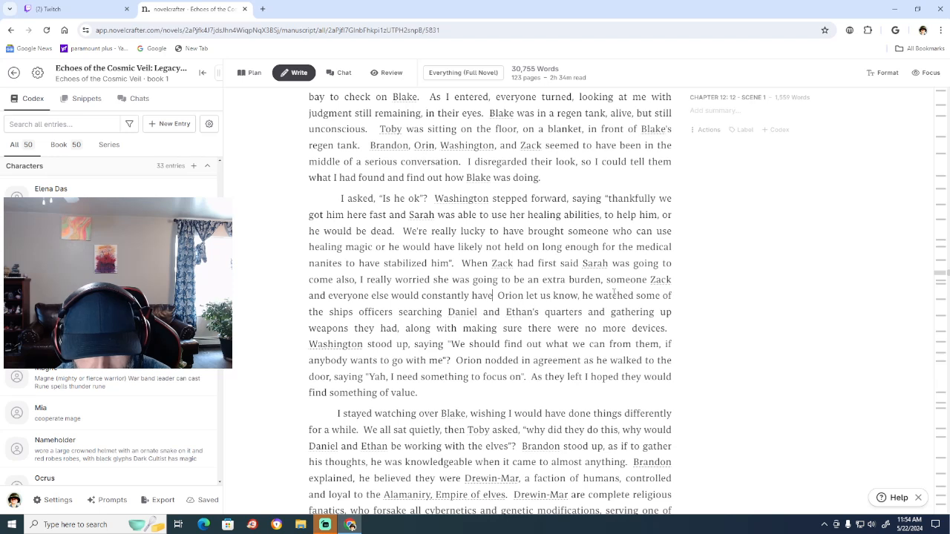
{"action": "type", "text": "ch over,  "}
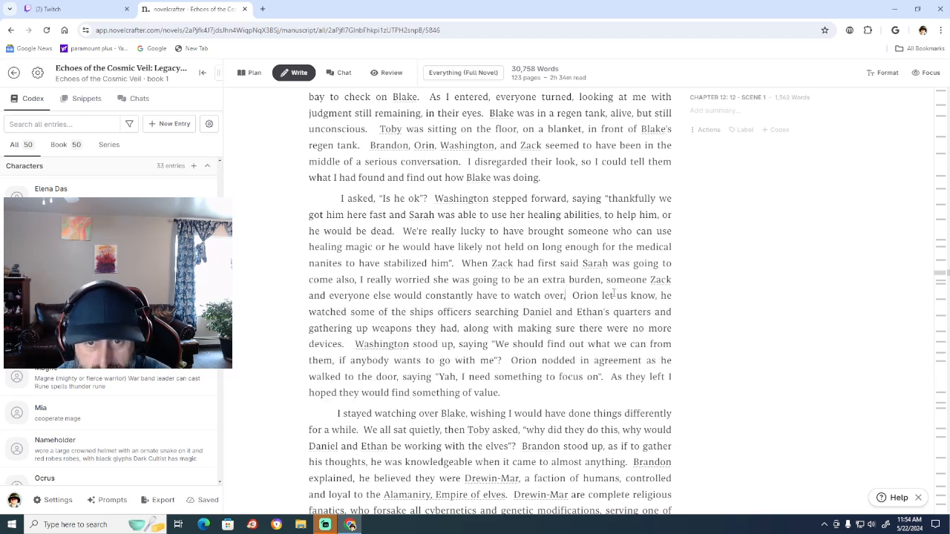
{"action": "type", "text": "but"}
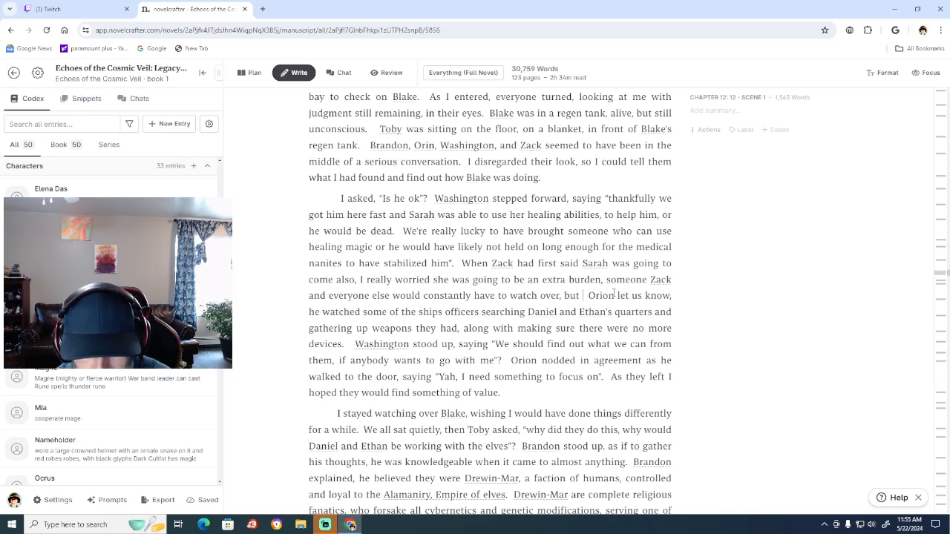
Finish the sentence about Sarah with "but she had save Blake.".
{"action": "type", "text": "s"}
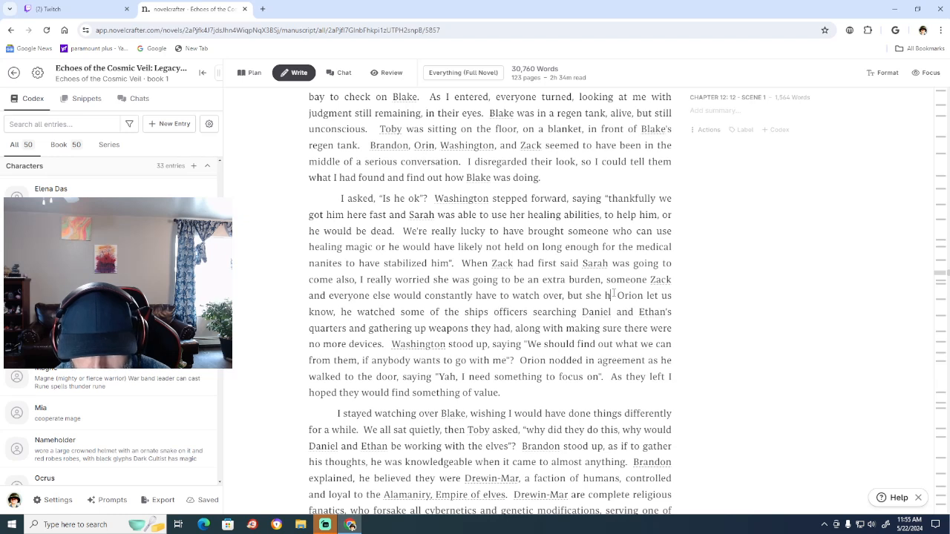
{"action": "type", "text": "he had save"}
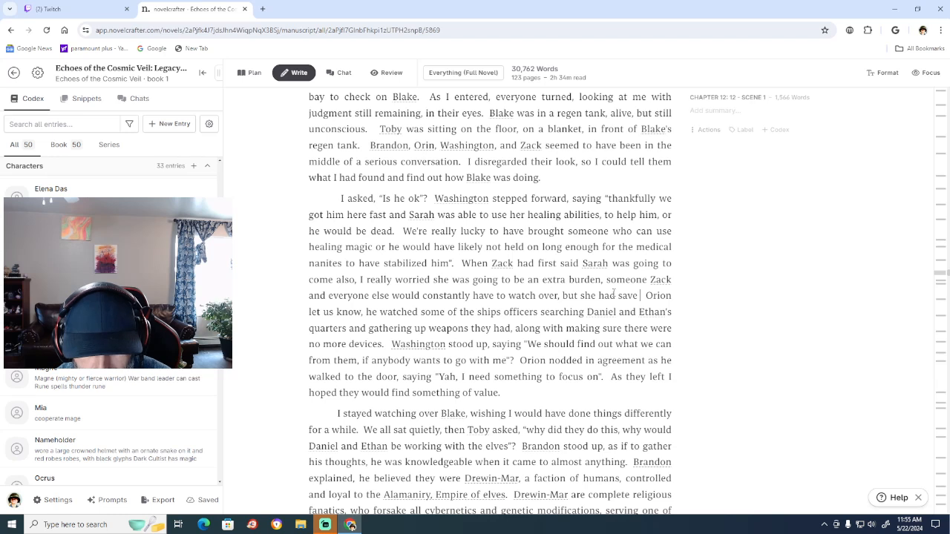
{"action": "type", "text": " Blake"}
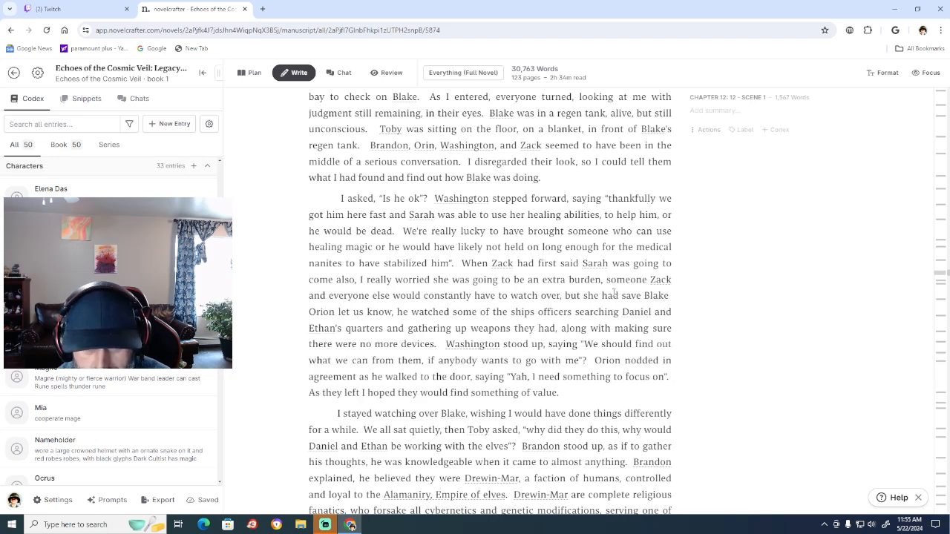
{"action": "type", "text": "."}
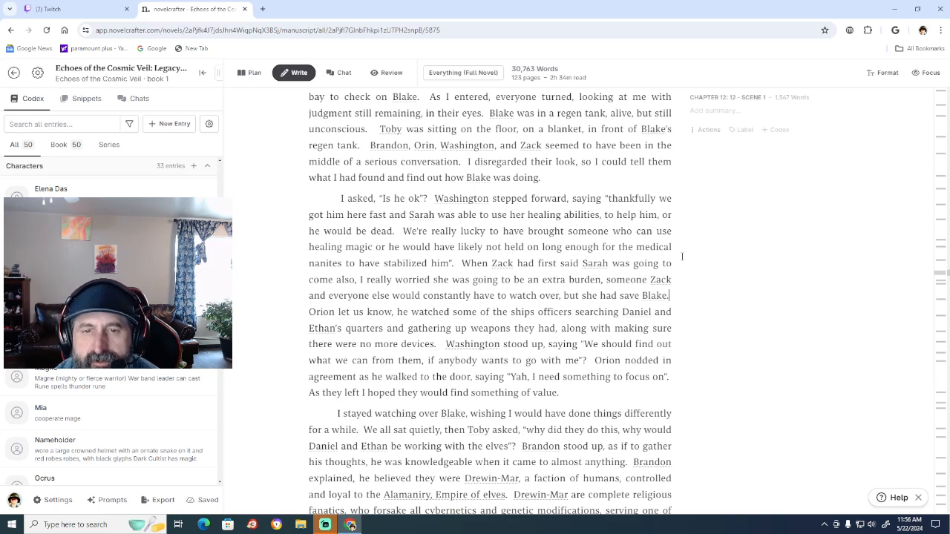
Delete the whole new sentence beginning "When Zack had first said Sarah" and change "Orion" to "Orin" before "let us know".
{"action": "key", "text": "BackSpace"}
{"action": "key", "text": "BackSpace"}
{"action": "key", "text": "BackSpace"}
{"action": "key", "text": "BackSpace"}
{"action": "key", "text": "BackSpace"}
{"action": "key", "text": "BackSpace"}
{"action": "key", "text": "BackSpace"}
{"action": "key", "text": "BackSpace"}
{"action": "key", "text": "BackSpace"}
{"action": "key", "text": "BackSpace"}
{"action": "key", "text": "BackSpace"}
{"action": "key", "text": "BackSpace"}
{"action": "key", "text": "BackSpace"}
{"action": "key", "text": "BackSpace"}
{"action": "key", "text": "BackSpace"}
{"action": "key", "text": "BackSpace"}
{"action": "key", "text": "BackSpace"}
{"action": "key", "text": "BackSpace"}
{"action": "key", "text": "BackSpace"}
{"action": "key", "text": "BackSpace"}
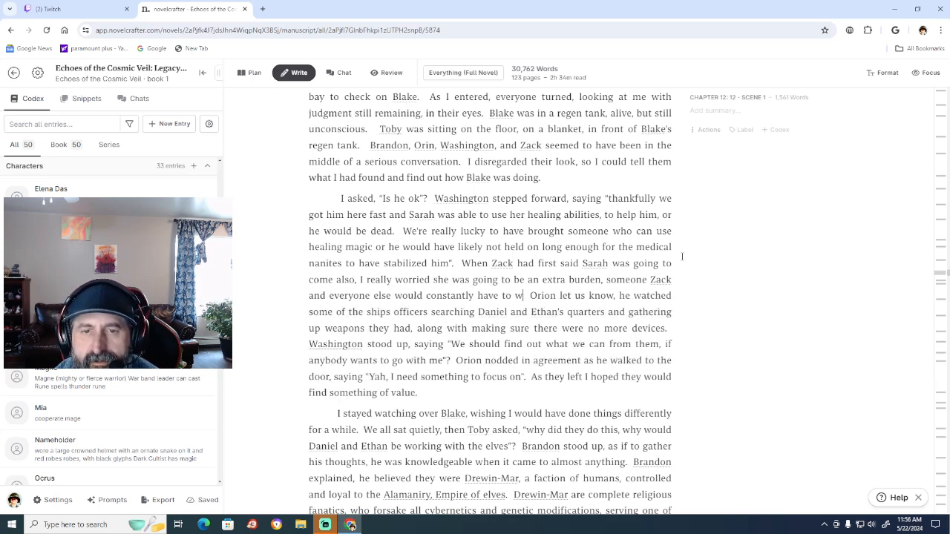
{"action": "key", "text": "BackSpace"}
{"action": "key", "text": "BackSpace"}
{"action": "key", "text": "BackSpace"}
{"action": "key", "text": "BackSpace"}
{"action": "key", "text": "BackSpace"}
{"action": "key", "text": "BackSpace"}
{"action": "key", "text": "BackSpace"}
{"action": "key", "text": "BackSpace"}
{"action": "key", "text": "BackSpace"}
{"action": "key", "text": "BackSpace"}
{"action": "key", "text": "BackSpace"}
{"action": "key", "text": "BackSpace"}
{"action": "key", "text": "BackSpace"}
{"action": "key", "text": "BackSpace"}
{"action": "key", "text": "BackSpace"}
{"action": "key", "text": "BackSpace"}
{"action": "key", "text": "BackSpace"}
{"action": "key", "text": "BackSpace"}
{"action": "key", "text": "BackSpace"}
{"action": "key", "text": "BackSpace"}
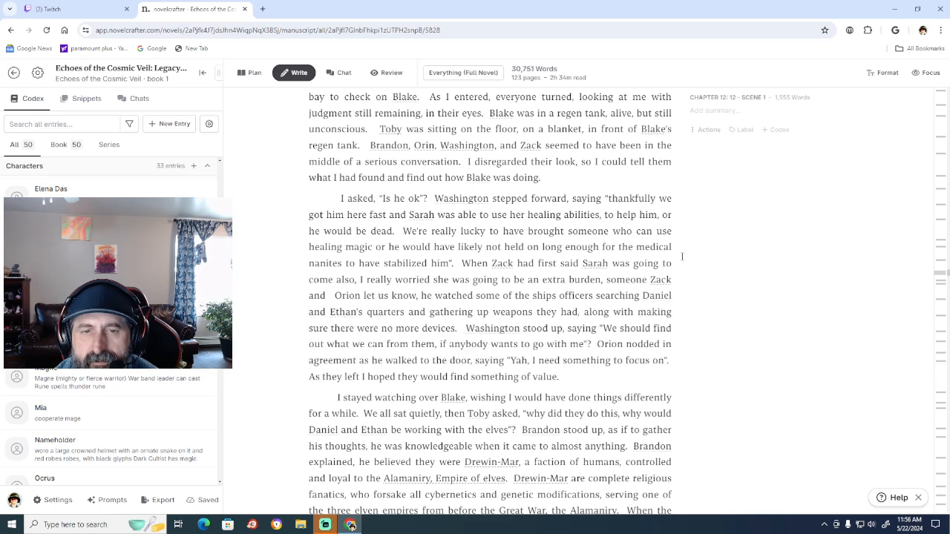
{"action": "key", "text": "BackSpace"}
{"action": "key", "text": "BackSpace"}
{"action": "key", "text": "BackSpace"}
{"action": "key", "text": "BackSpace"}
{"action": "key", "text": "BackSpace"}
{"action": "key", "text": "BackSpace"}
{"action": "key", "text": "BackSpace"}
{"action": "key", "text": "BackSpace"}
{"action": "key", "text": "BackSpace"}
{"action": "key", "text": "BackSpace"}
{"action": "key", "text": "BackSpace"}
{"action": "key", "text": "BackSpace"}
{"action": "key", "text": "BackSpace"}
{"action": "key", "text": "BackSpace"}
{"action": "key", "text": "BackSpace"}
{"action": "key", "text": "BackSpace"}
{"action": "key", "text": "BackSpace"}
{"action": "key", "text": "BackSpace"}
{"action": "key", "text": "BackSpace"}
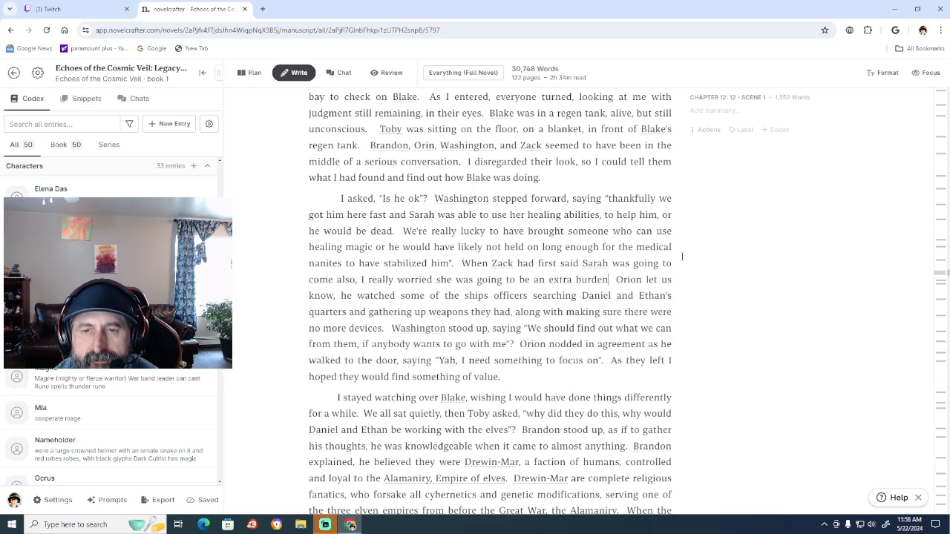
{"action": "key", "text": "BackSpace"}
{"action": "key", "text": "BackSpace"}
{"action": "key", "text": "BackSpace"}
{"action": "key", "text": "BackSpace"}
{"action": "key", "text": "BackSpace"}
{"action": "key", "text": "BackSpace"}
{"action": "key", "text": "BackSpace"}
{"action": "key", "text": "BackSpace"}
{"action": "key", "text": "BackSpace"}
{"action": "key", "text": "BackSpace"}
{"action": "key", "text": "BackSpace"}
{"action": "key", "text": "BackSpace"}
{"action": "key", "text": "BackSpace"}
{"action": "key", "text": "BackSpace"}
{"action": "key", "text": "BackSpace"}
{"action": "key", "text": "BackSpace"}
{"action": "key", "text": "BackSpace"}
{"action": "key", "text": "BackSpace"}
{"action": "key", "text": "BackSpace"}
{"action": "key", "text": "BackSpace"}
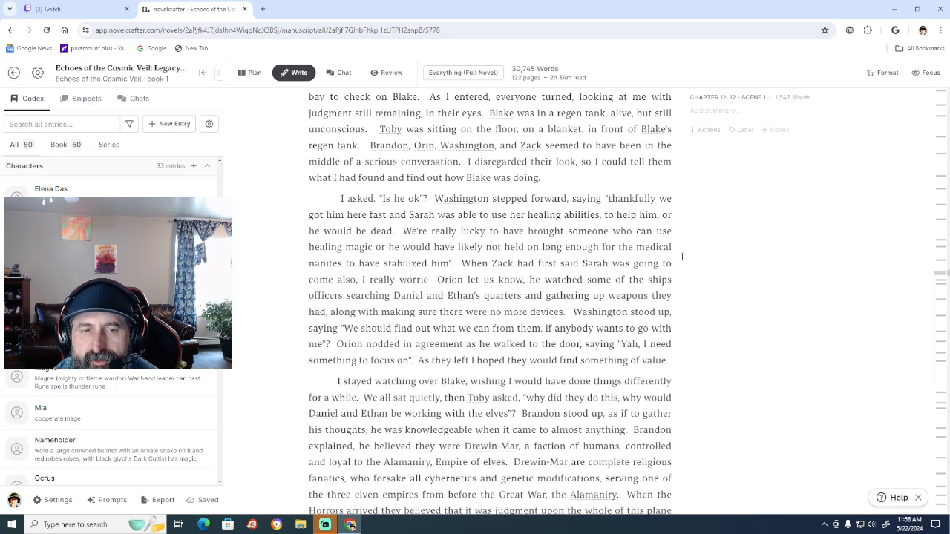
{"action": "key", "text": "BackSpace"}
{"action": "key", "text": "BackSpace"}
{"action": "key", "text": "BackSpace"}
{"action": "key", "text": "BackSpace"}
{"action": "key", "text": "BackSpace"}
{"action": "key", "text": "BackSpace"}
{"action": "key", "text": "BackSpace"}
{"action": "key", "text": "BackSpace"}
{"action": "key", "text": "BackSpace"}
{"action": "key", "text": "BackSpace"}
{"action": "key", "text": "BackSpace"}
{"action": "key", "text": "BackSpace"}
{"action": "key", "text": "BackSpace"}
{"action": "key", "text": "BackSpace"}
{"action": "key", "text": "BackSpace"}
{"action": "key", "text": "BackSpace"}
{"action": "key", "text": "BackSpace"}
{"action": "key", "text": "BackSpace"}
{"action": "key", "text": "BackSpace"}
{"action": "key", "text": "BackSpace"}
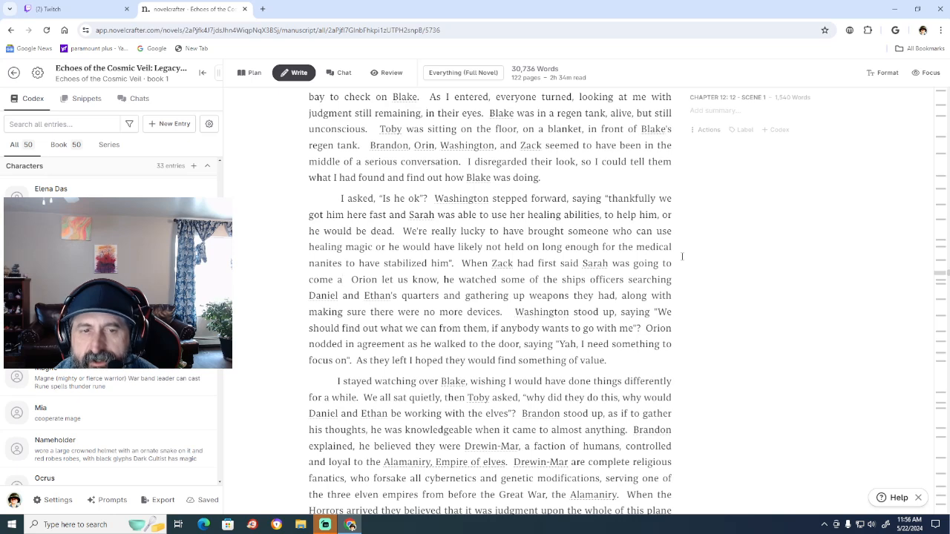
{"action": "key", "text": "BackSpace"}
{"action": "key", "text": "BackSpace"}
{"action": "key", "text": "BackSpace"}
{"action": "key", "text": "BackSpace"}
{"action": "key", "text": "BackSpace"}
{"action": "key", "text": "BackSpace"}
{"action": "key", "text": "BackSpace"}
{"action": "key", "text": "BackSpace"}
{"action": "key", "text": "BackSpace"}
{"action": "key", "text": "BackSpace"}
{"action": "key", "text": "BackSpace"}
{"action": "key", "text": "BackSpace"}
{"action": "key", "text": "BackSpace"}
{"action": "key", "text": "BackSpace"}
{"action": "key", "text": "BackSpace"}
{"action": "key", "text": "BackSpace"}
{"action": "key", "text": "BackSpace"}
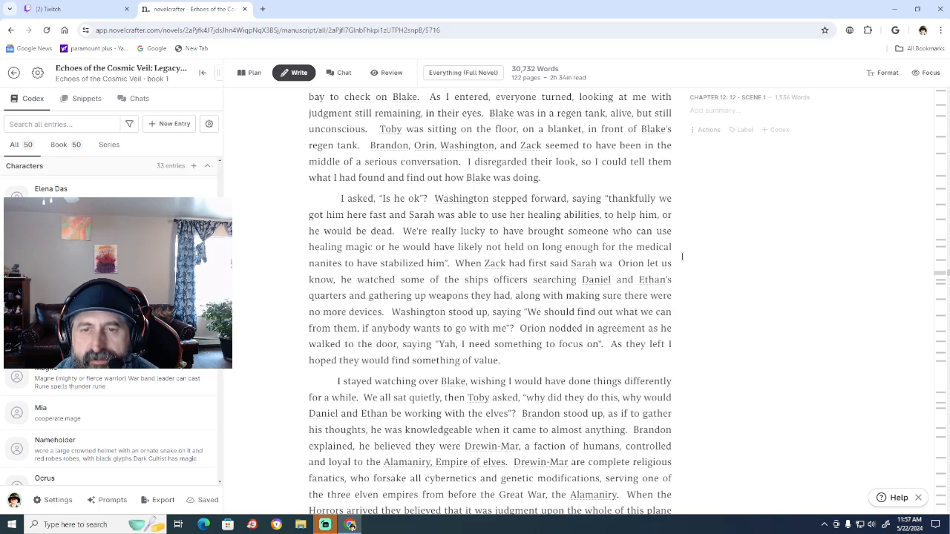
{"action": "key", "text": "BackSpace"}
{"action": "key", "text": "BackSpace"}
{"action": "key", "text": "BackSpace"}
{"action": "key", "text": "BackSpace"}
{"action": "key", "text": "BackSpace"}
{"action": "key", "text": "BackSpace"}
{"action": "key", "text": "BackSpace"}
{"action": "key", "text": "BackSpace"}
{"action": "key", "text": "BackSpace"}
{"action": "key", "text": "BackSpace"}
{"action": "key", "text": "BackSpace"}
{"action": "key", "text": "BackSpace"}
{"action": "key", "text": "BackSpace"}
{"action": "key", "text": "BackSpace"}
{"action": "key", "text": "BackSpace"}
{"action": "key", "text": "BackSpace"}
{"action": "key", "text": "BackSpace"}
{"action": "key", "text": "BackSpace"}
{"action": "key", "text": "BackSpace"}
{"action": "key", "text": "BackSpace"}
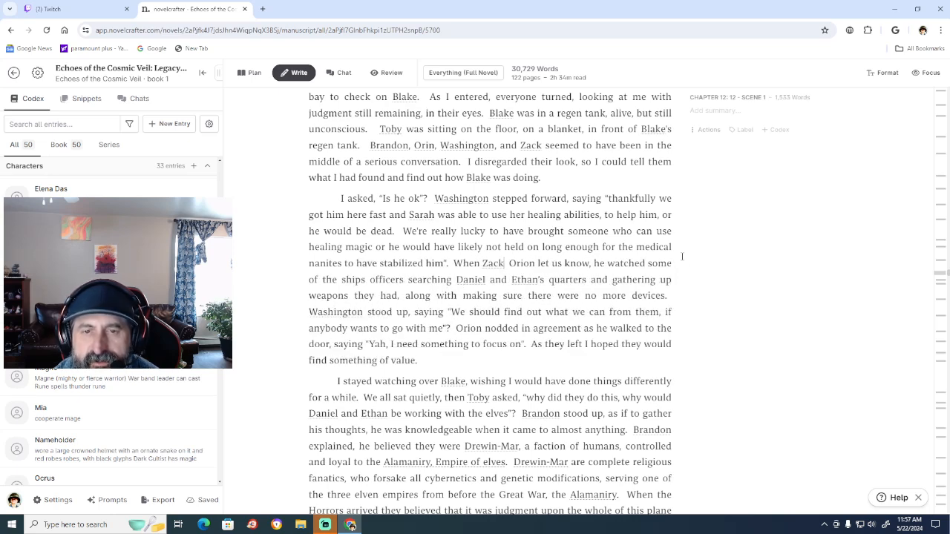
{"action": "key", "text": "BackSpace"}
{"action": "key", "text": "BackSpace"}
{"action": "key", "text": "BackSpace"}
{"action": "key", "text": "BackSpace"}
{"action": "key", "text": "BackSpace"}
{"action": "key", "text": "BackSpace"}
{"action": "key", "text": "BackSpace"}
{"action": "key", "text": "BackSpace"}
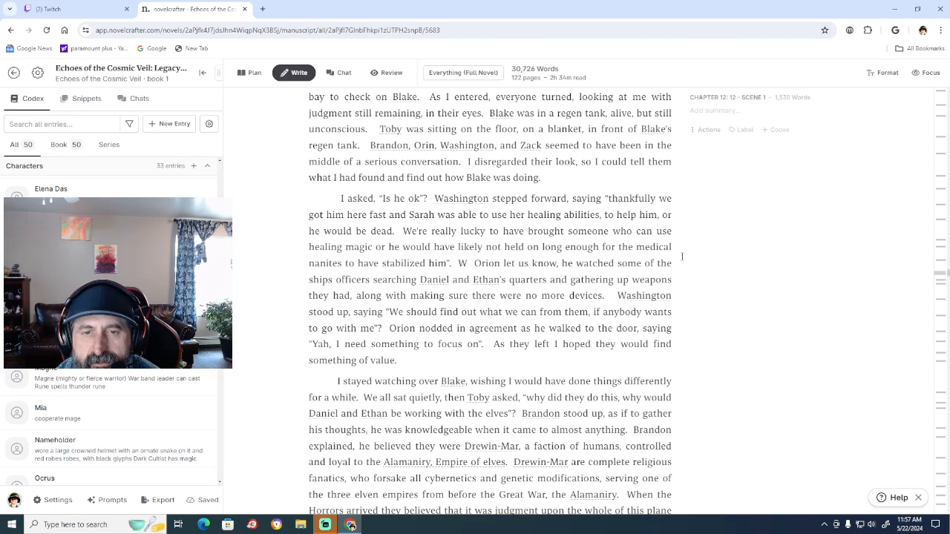
{"action": "key", "text": "BackSpace"}
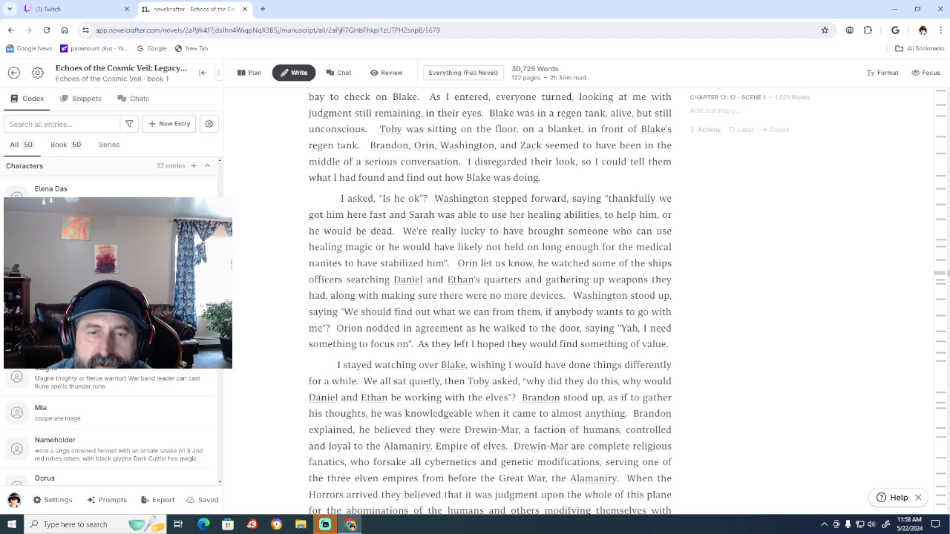
{"action": "left_click", "coordinate": [472, 264]}
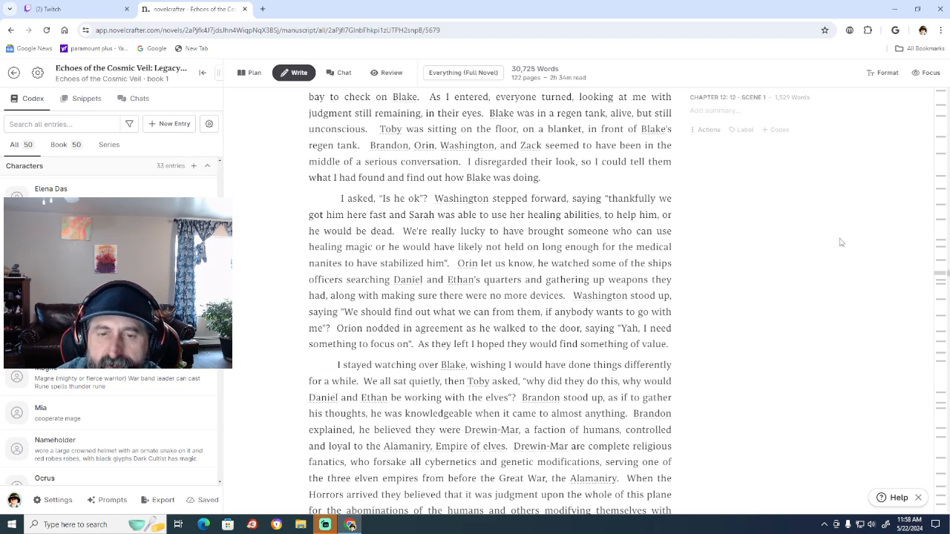
Insert a comma after "As they left" and tidy the spacing between "something to focus on" and that sentence.
{"action": "left_click", "coordinate": [469, 344]}
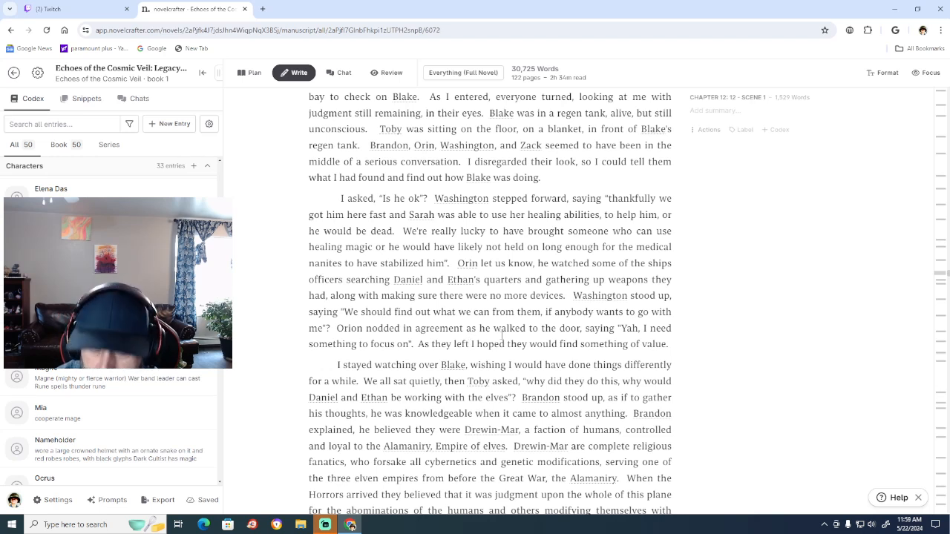
{"action": "type", "text": ","}
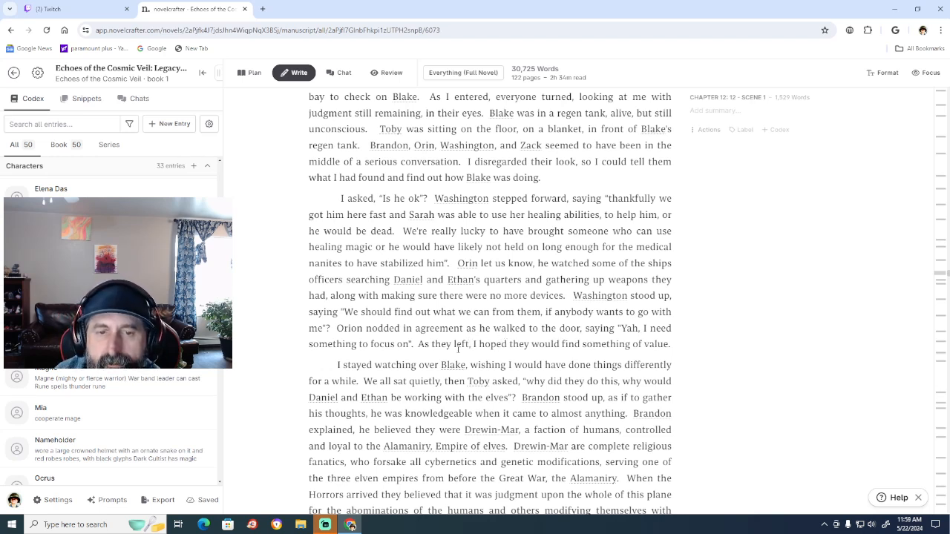
{"action": "left_click", "coordinate": [418, 344]}
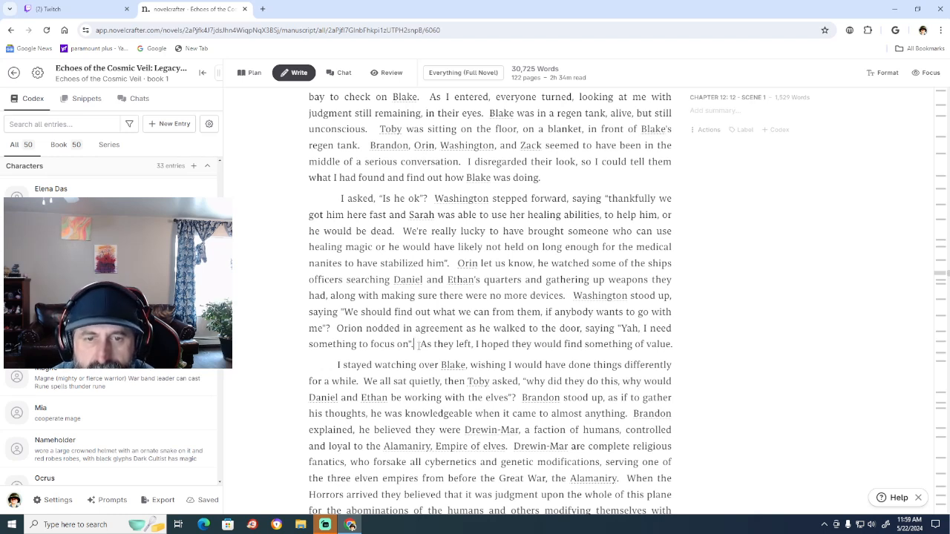
{"action": "key", "text": "BackSpace"}
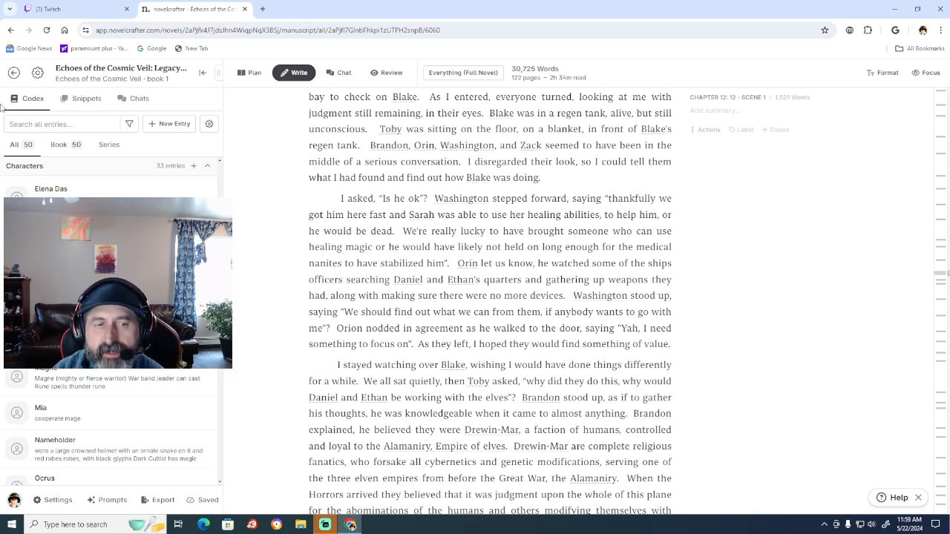
Open the codex entry for the character Ethan and close it without changes.
{"action": "left_click", "coordinate": [418, 344]}
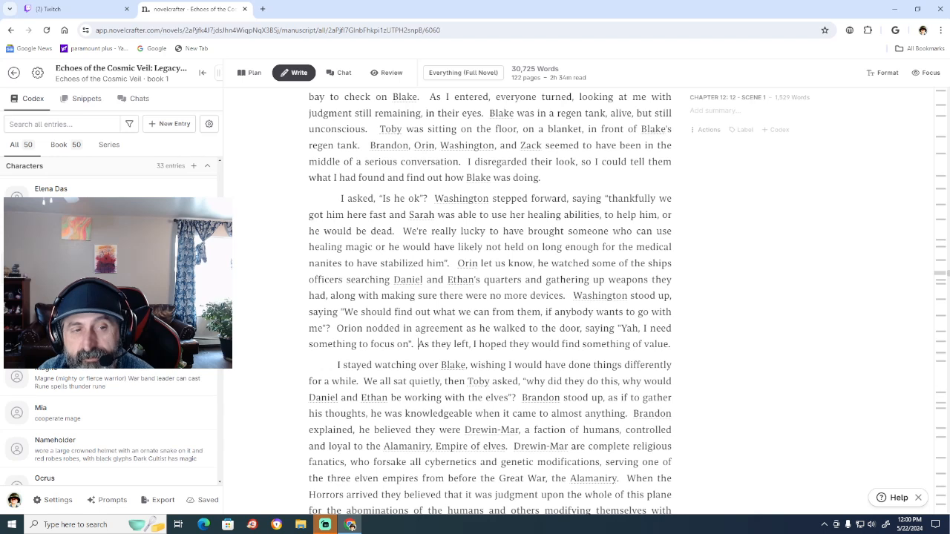
{"action": "left_click", "coordinate": [56, 279]}
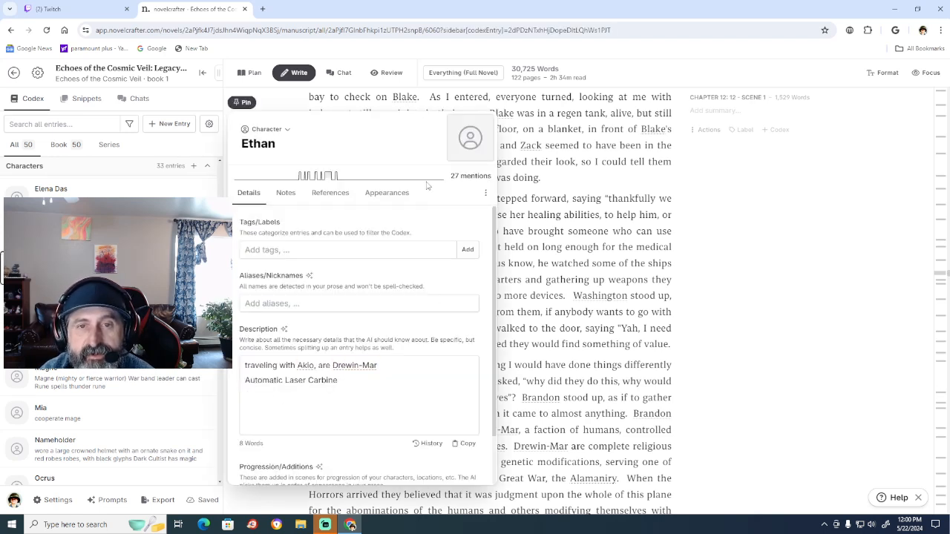
{"action": "left_click", "coordinate": [761, 305]}
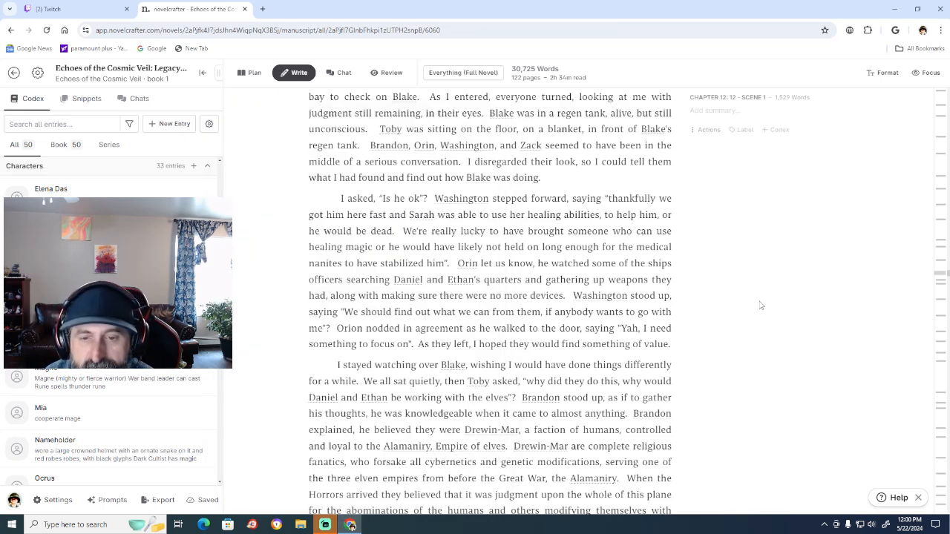
Delete ", the Alamaniry" so the sentence ends at "before the Great War.", and add a space before "The Alamaniry believe".
{"action": "scroll", "coordinate": [761, 305], "scroll_direction": "down", "scroll_amount": 1}
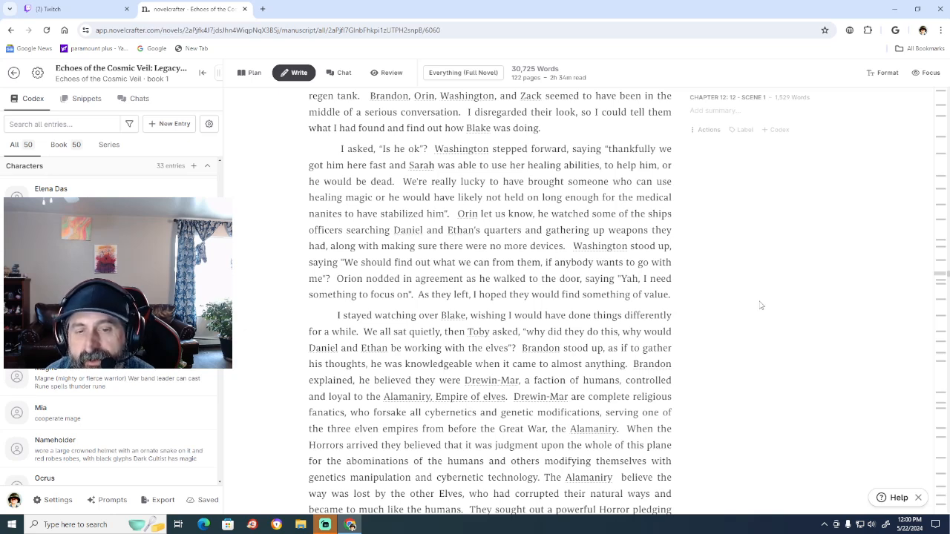
{"action": "scroll", "coordinate": [760, 305], "scroll_direction": "down", "scroll_amount": 1}
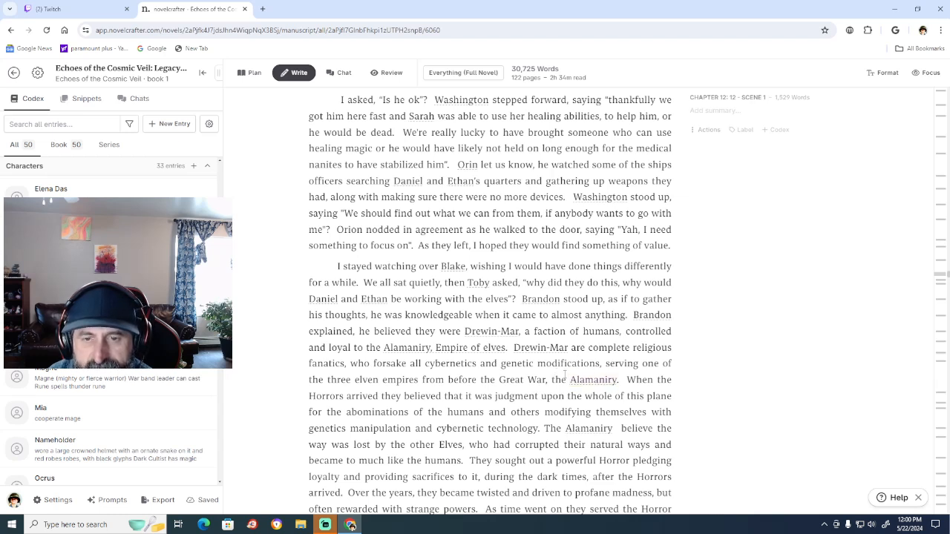
{"action": "left_click", "coordinate": [619, 378]}
{"action": "key", "text": "BackSpace"}
{"action": "key", "text": "BackSpace"}
{"action": "key", "text": "BackSpace"}
{"action": "key", "text": "BackSpace"}
{"action": "key", "text": "BackSpace"}
{"action": "key", "text": "BackSpace"}
{"action": "key", "text": "BackSpace"}
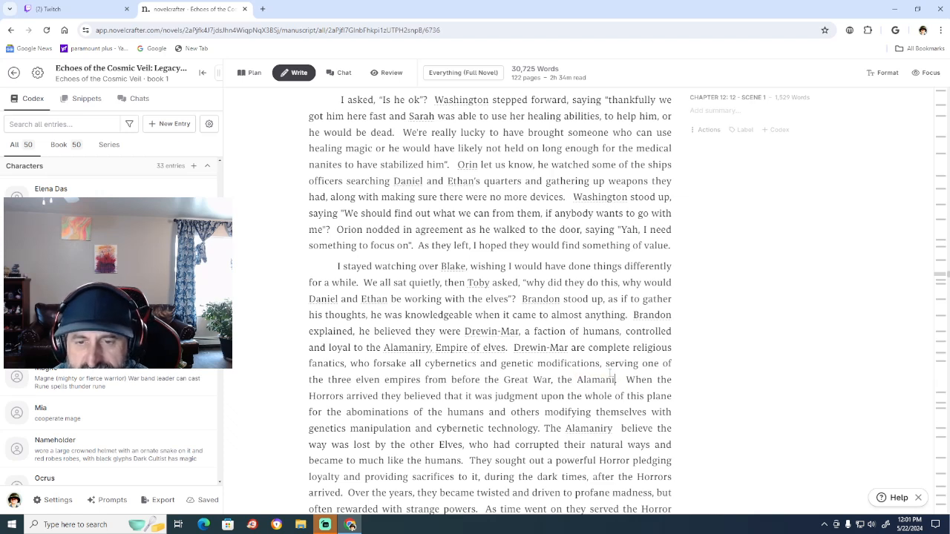
{"action": "key", "text": "BackSpace"}
{"action": "key", "text": "BackSpace"}
{"action": "key", "text": "BackSpace"}
{"action": "key", "text": "BackSpace"}
{"action": "key", "text": "BackSpace"}
{"action": "key", "text": "BackSpace"}
{"action": "key", "text": "BackSpace"}
{"action": "key", "text": "BackSpace"}
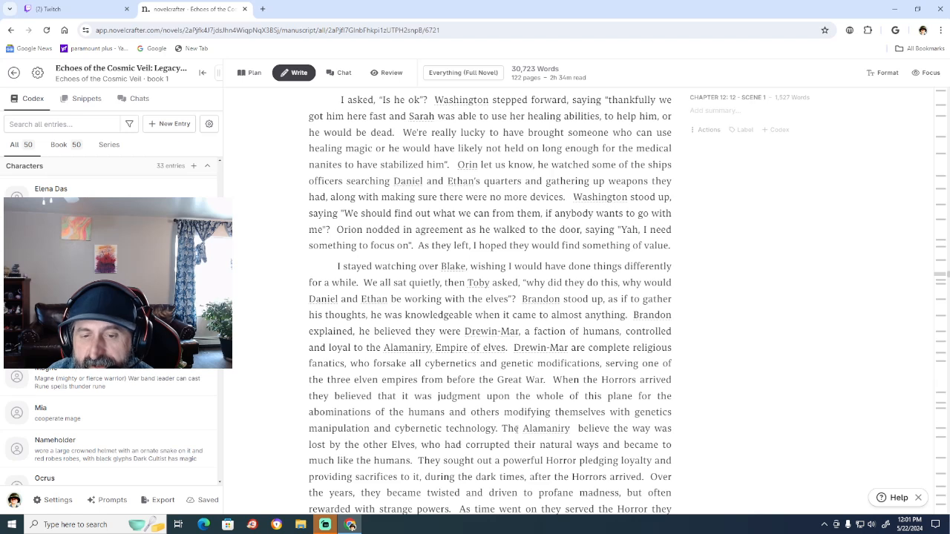
{"action": "type", "text": "."}
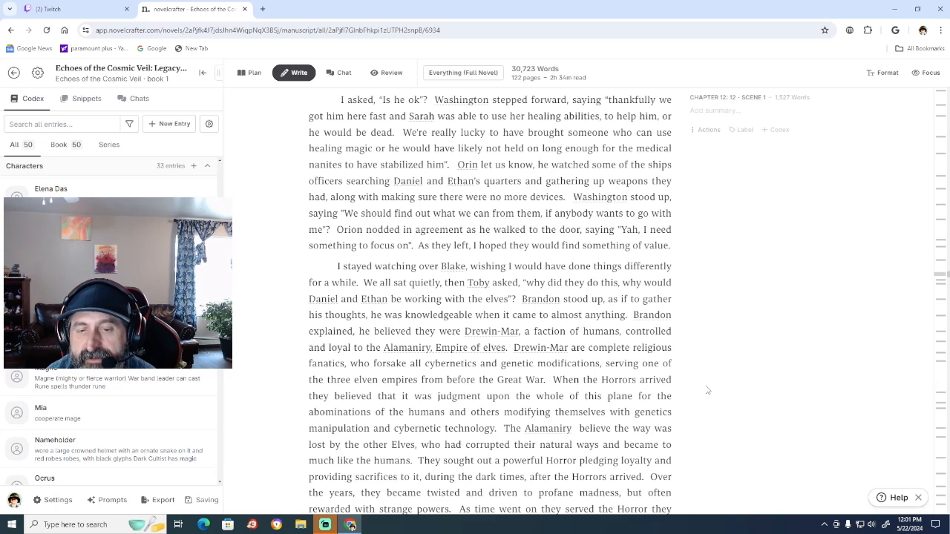
Replace "it" with "them" so the sentence reads "providing sacrifices to them, during the dark times".
{"action": "scroll", "coordinate": [707, 391], "scroll_direction": "down", "scroll_amount": 2}
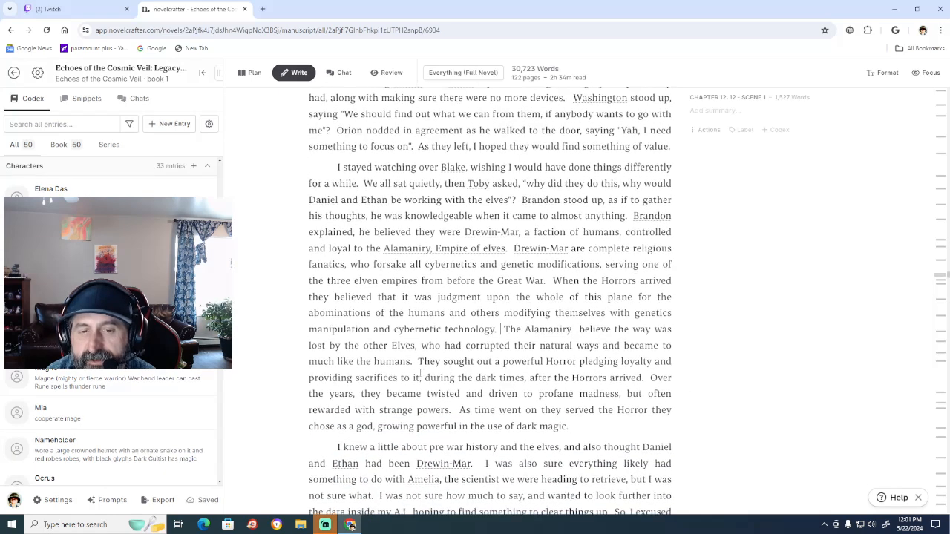
{"action": "left_click", "coordinate": [420, 374]}
{"action": "key", "text": "BackSpace"}
{"action": "key", "text": "BackSpace"}
{"action": "key", "text": "BackSpace"}
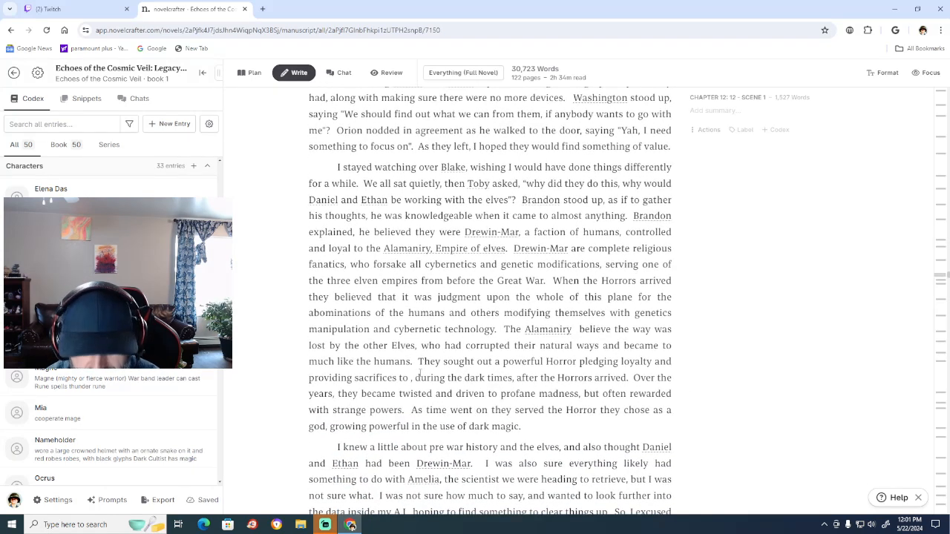
{"action": "type", "text": "them"}
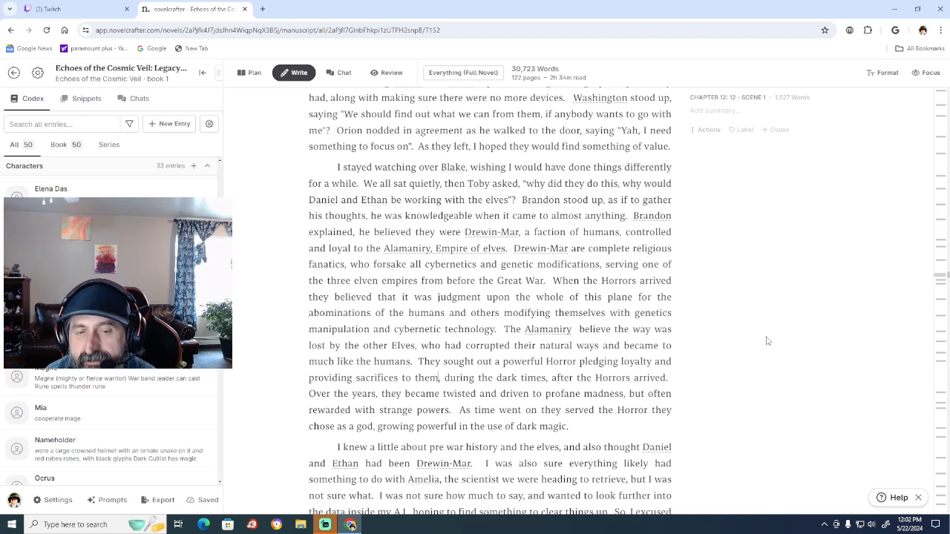
Change "a god" to "gods" so the phrase reads "the Horror they chose as gods".
{"action": "left_click", "coordinate": [374, 426]}
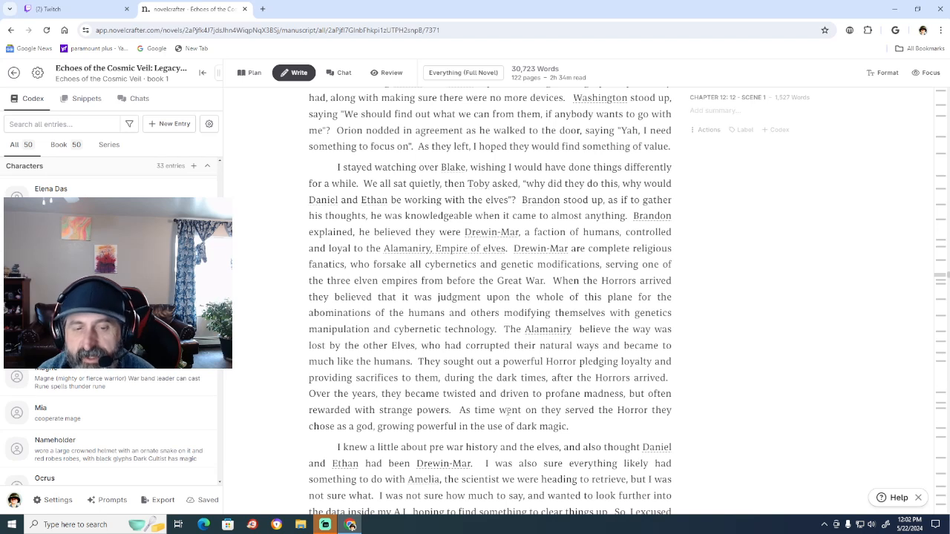
{"action": "type", "text": "s"}
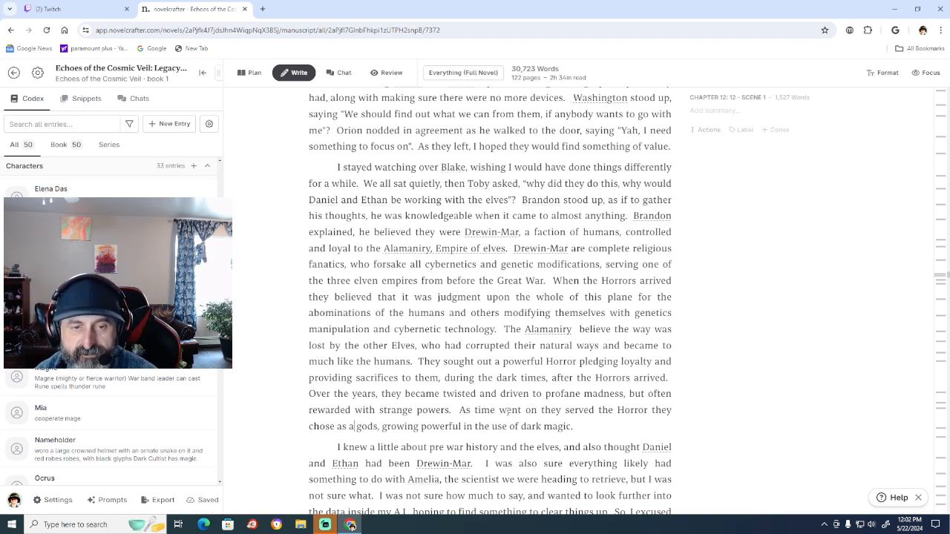
{"action": "key", "text": "BackSpace"}
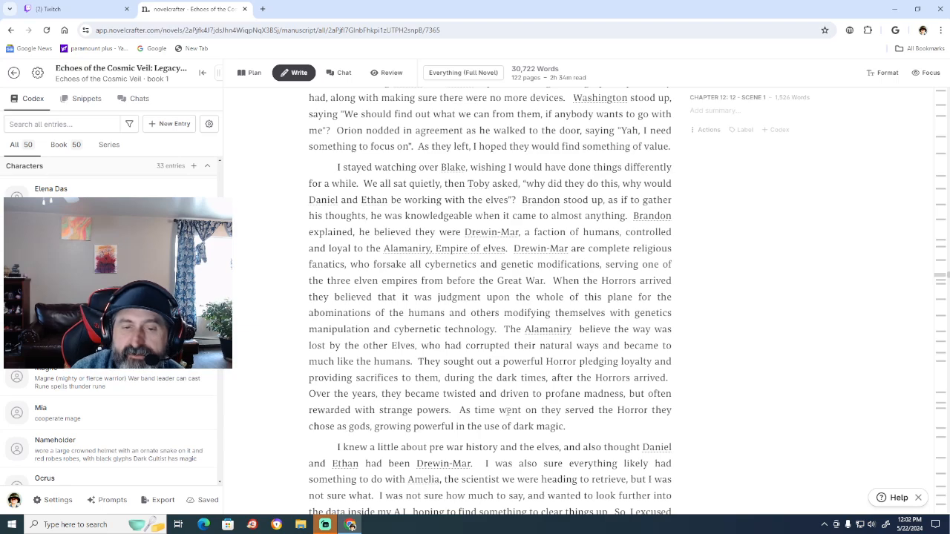
Replace "and" with "but" before "also thought" in the sentence about pre war history and the elves.
{"action": "scroll", "coordinate": [724, 310], "scroll_direction": "down", "scroll_amount": 2}
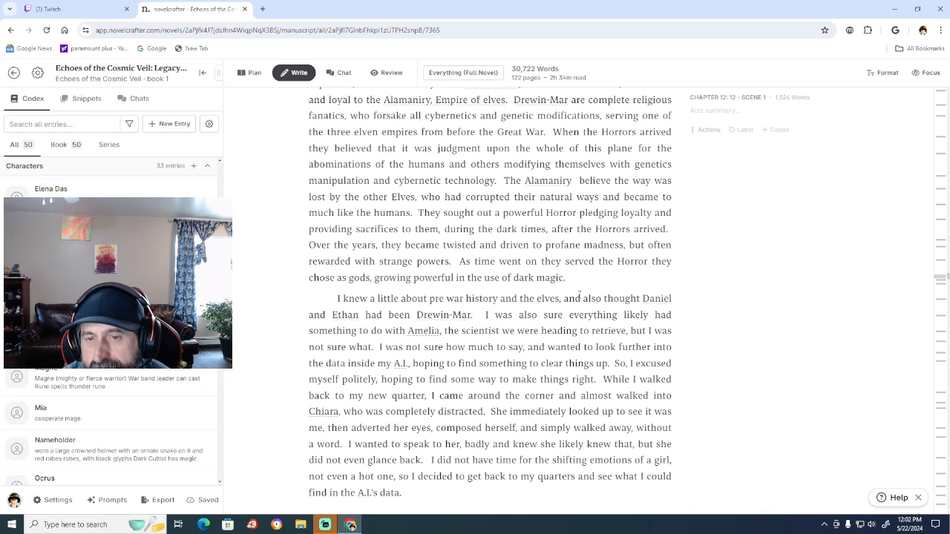
{"action": "left_click", "coordinate": [582, 296]}
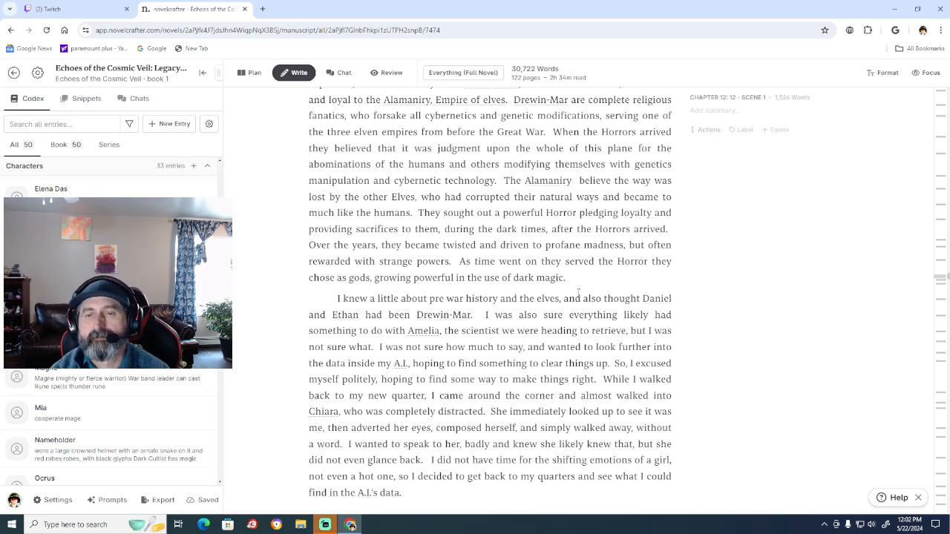
{"action": "key", "text": "BackSpace"}
{"action": "key", "text": "BackSpace"}
{"action": "key", "text": "BackSpace"}
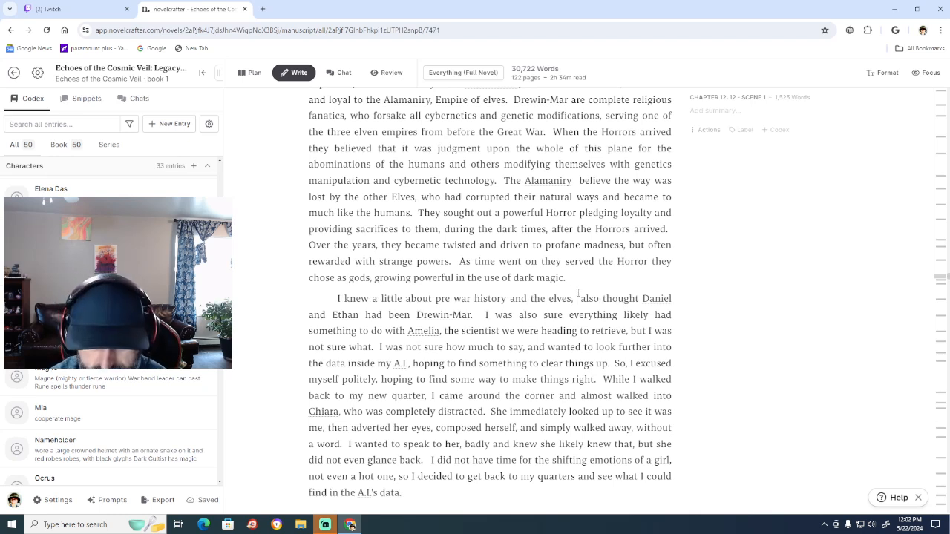
{"action": "type", "text": "but"}
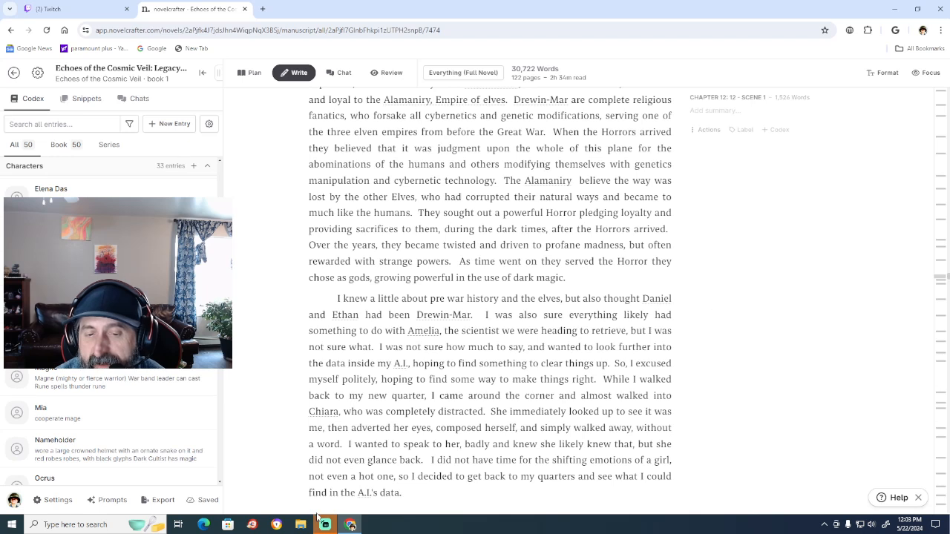
Read through the rest of chapter 12 and skim the manuscript's following chapters from 13 to 20.
{"action": "left_click", "coordinate": [452, 460]}
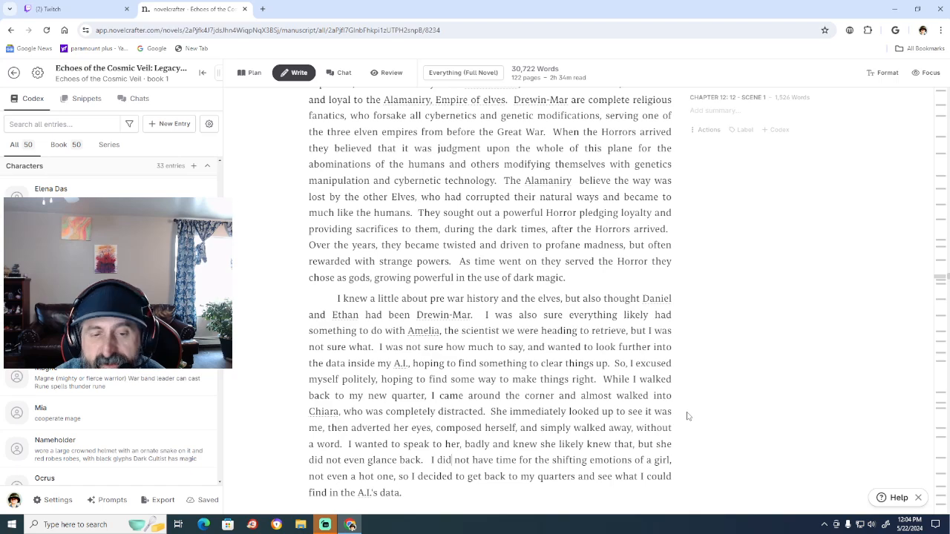
{"action": "scroll", "coordinate": [705, 390], "scroll_direction": "down", "scroll_amount": 3}
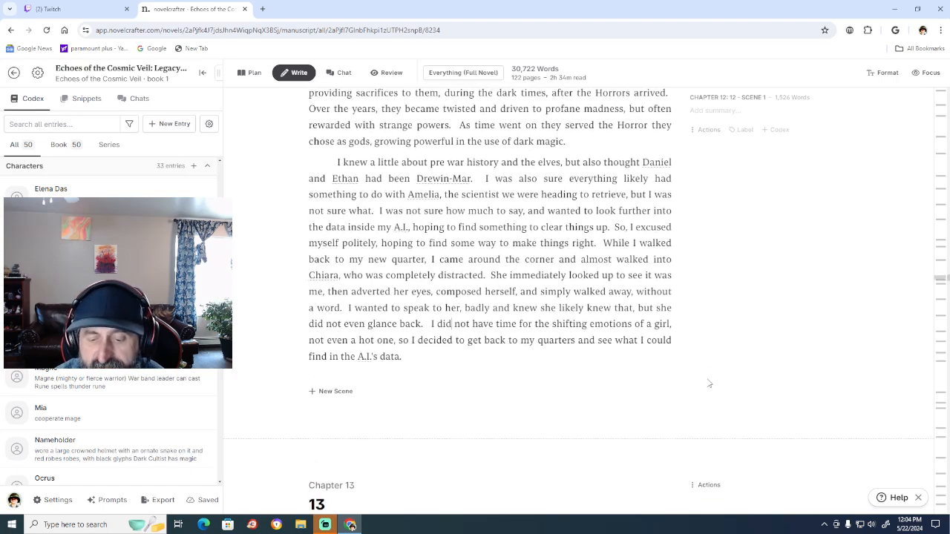
{"action": "scroll", "coordinate": [709, 384], "scroll_direction": "down", "scroll_amount": 5}
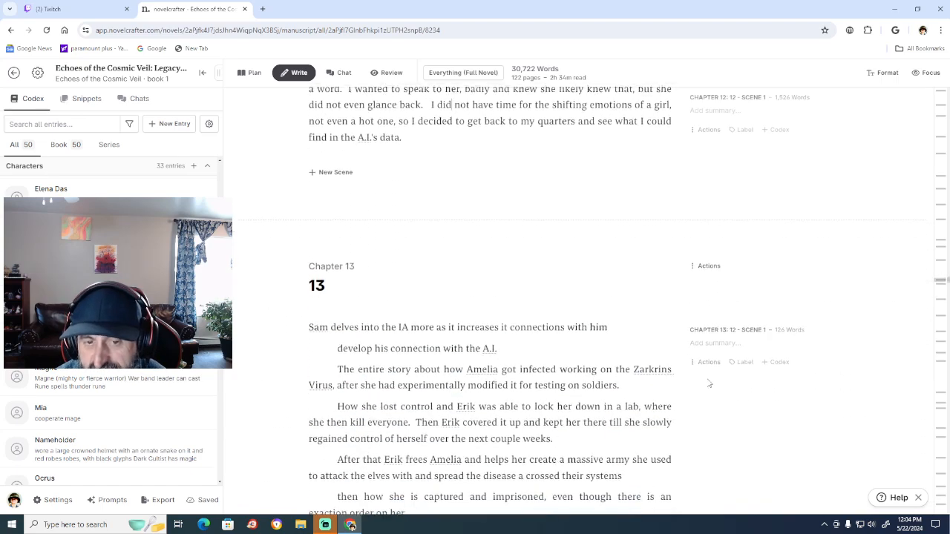
{"action": "scroll", "coordinate": [709, 384], "scroll_direction": "up", "scroll_amount": 2}
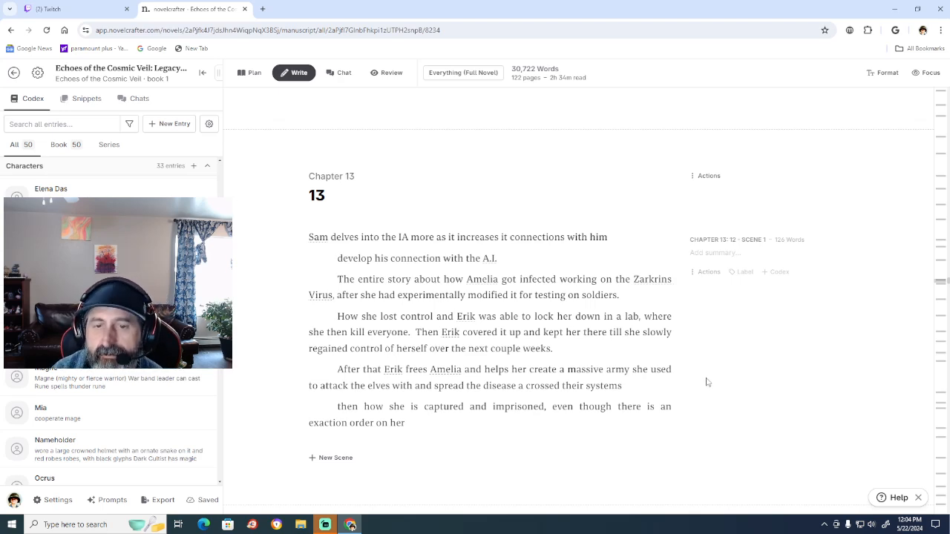
{"action": "scroll", "coordinate": [706, 382], "scroll_direction": "down", "scroll_amount": 2}
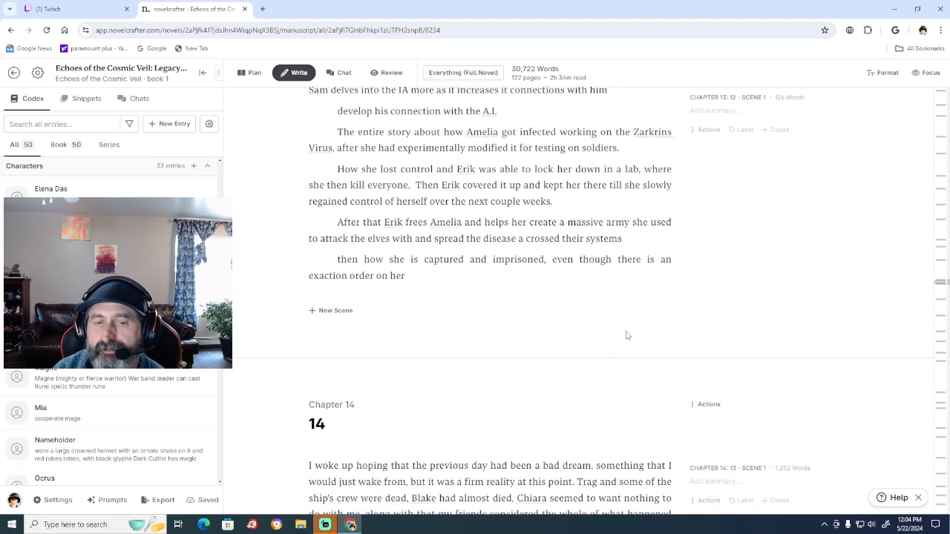
{"action": "scroll", "coordinate": [627, 336], "scroll_direction": "up", "scroll_amount": 1}
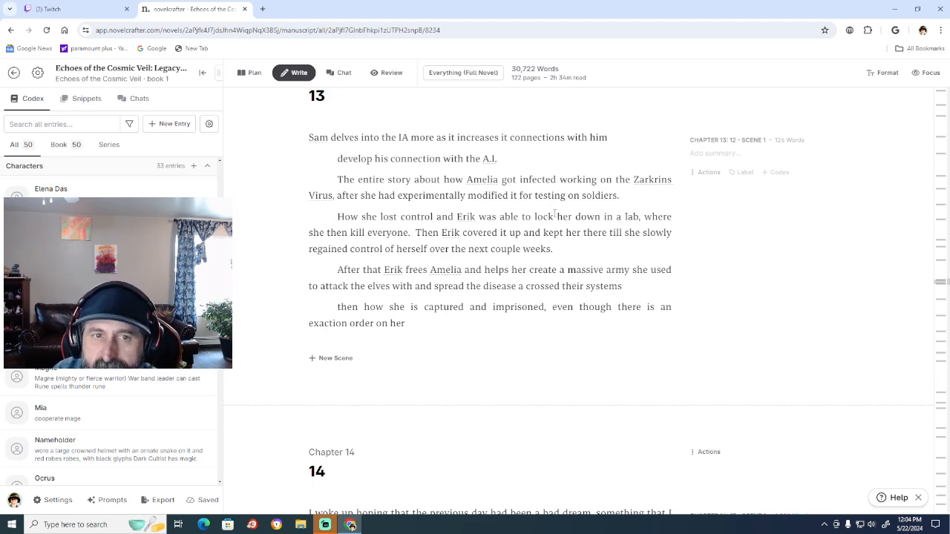
{"action": "scroll", "coordinate": [554, 216], "scroll_direction": "down", "scroll_amount": 3}
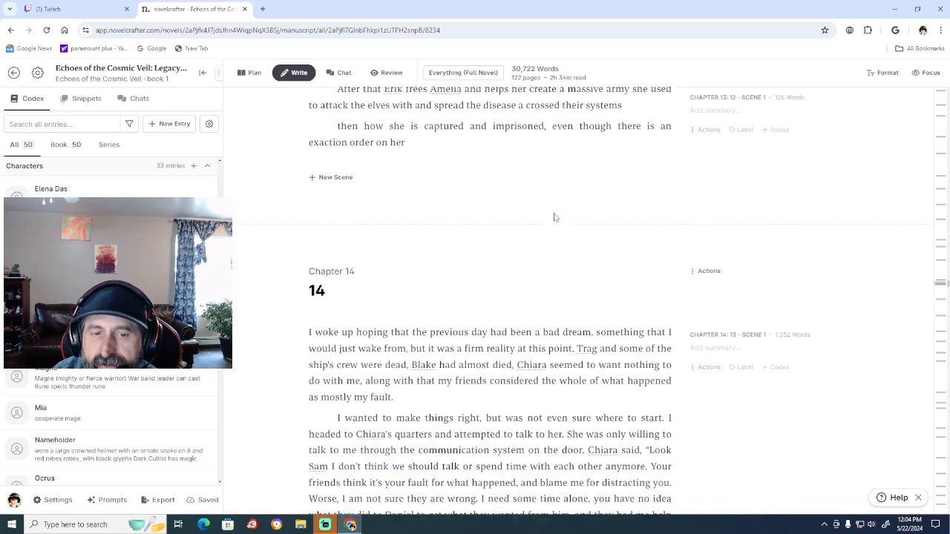
{"action": "scroll", "coordinate": [554, 217], "scroll_direction": "down", "scroll_amount": 2}
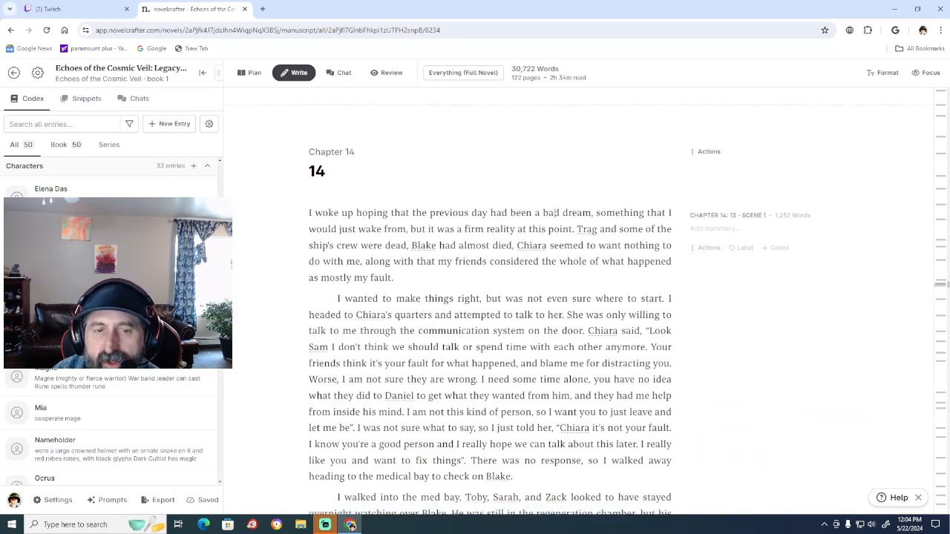
{"action": "scroll", "coordinate": [555, 215], "scroll_direction": "down", "scroll_amount": 2}
{"action": "scroll", "coordinate": [554, 215], "scroll_direction": "down", "scroll_amount": 7}
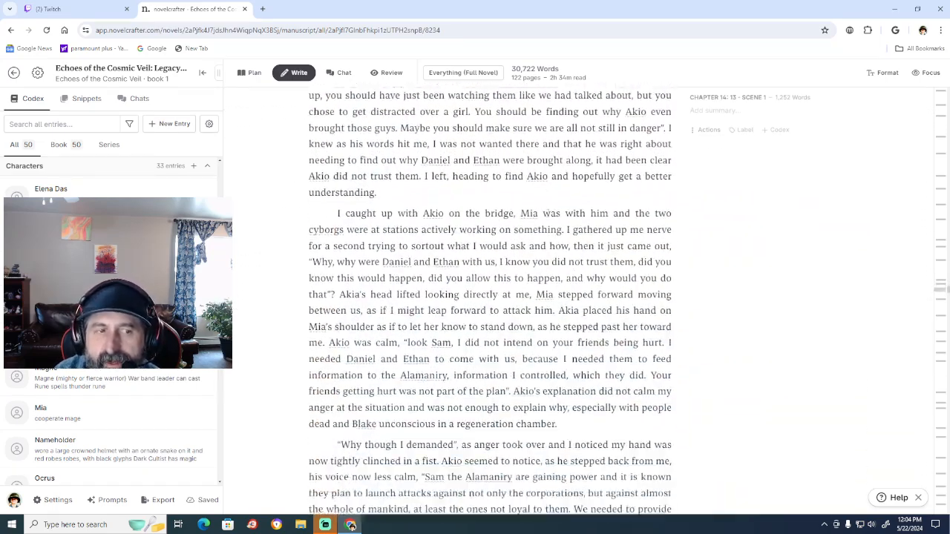
{"action": "scroll", "coordinate": [547, 207], "scroll_direction": "down", "scroll_amount": 20}
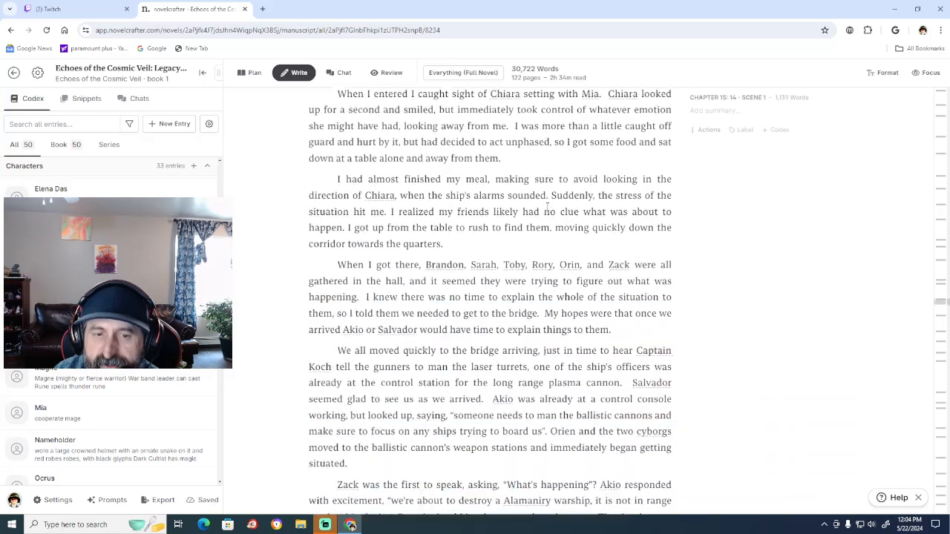
{"action": "scroll", "coordinate": [550, 206], "scroll_direction": "down", "scroll_amount": 13}
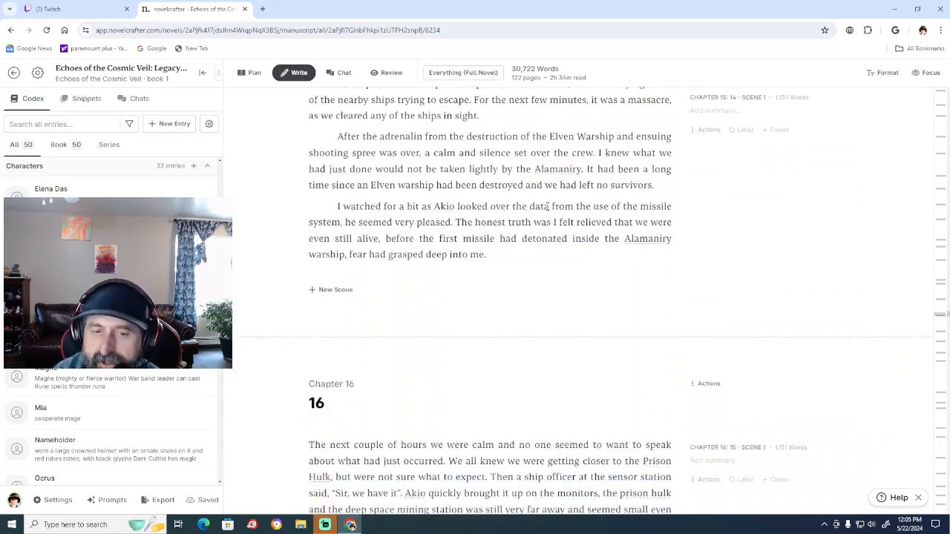
{"action": "scroll", "coordinate": [548, 207], "scroll_direction": "down", "scroll_amount": 20}
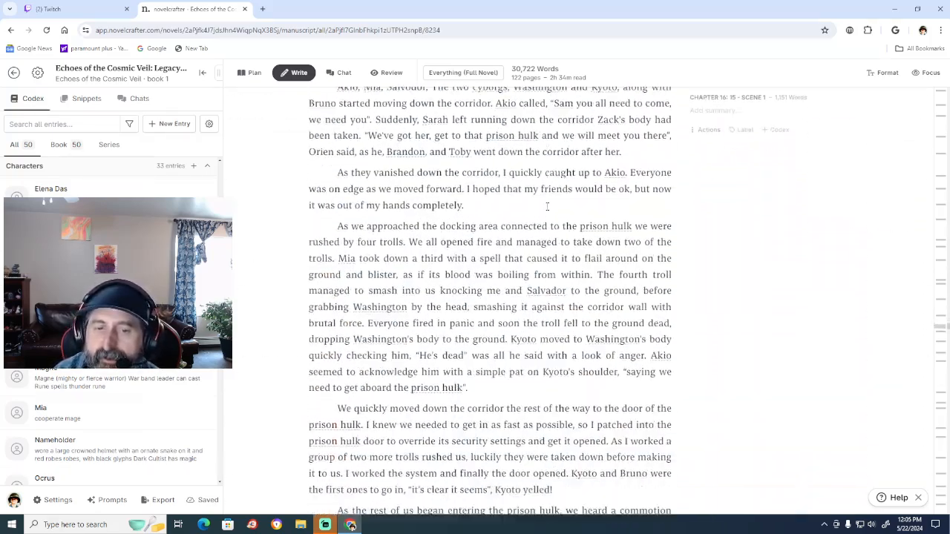
{"action": "scroll", "coordinate": [548, 207], "scroll_direction": "down", "scroll_amount": 20}
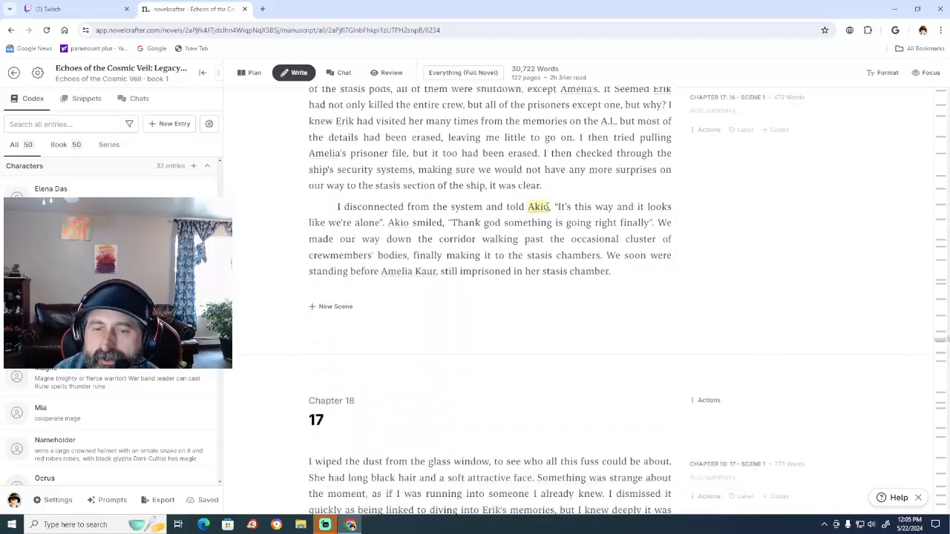
{"action": "scroll", "coordinate": [548, 207], "scroll_direction": "down", "scroll_amount": 20}
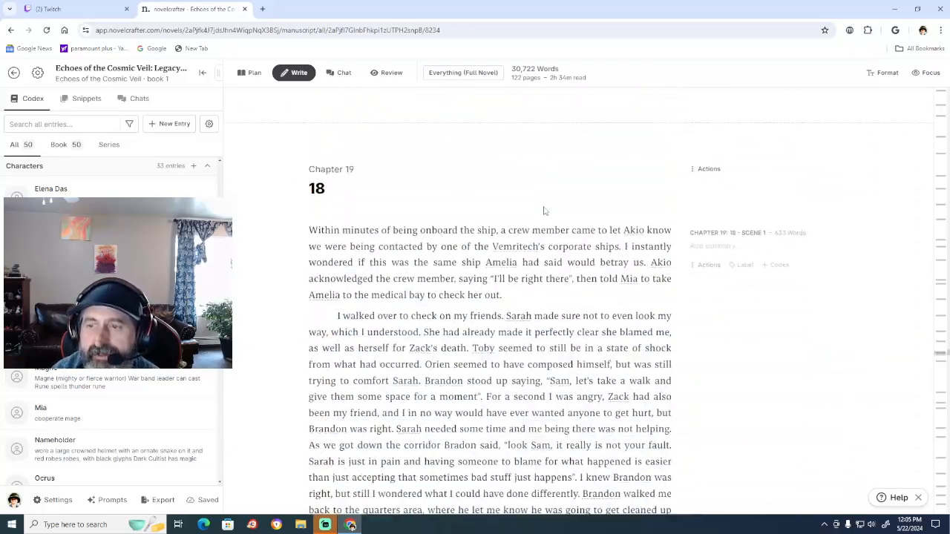
{"action": "scroll", "coordinate": [544, 207], "scroll_direction": "down", "scroll_amount": 10}
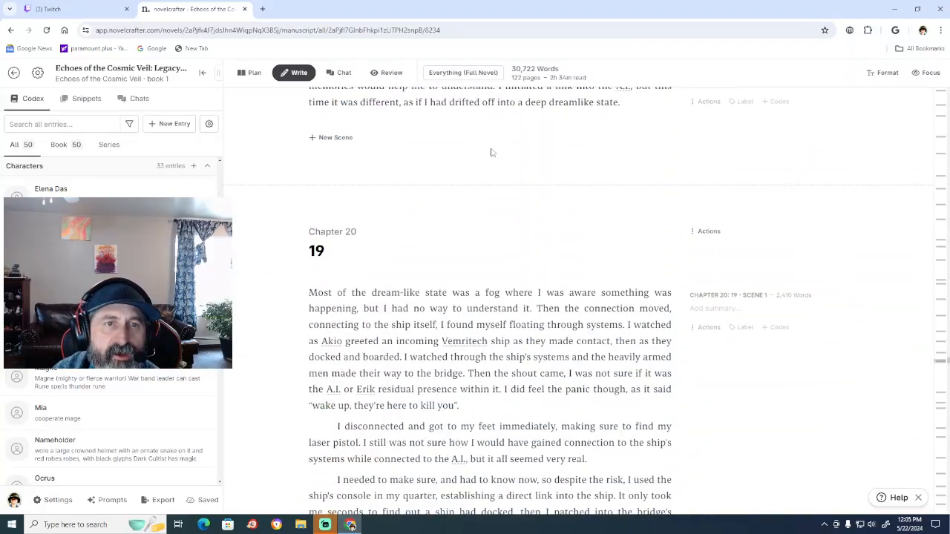
Open the novel's plan grid and review the chapter cards down to chapter 30 and back to chapters 9 to 16.
{"action": "left_click", "coordinate": [259, 79]}
{"action": "scroll", "coordinate": [497, 371], "scroll_direction": "down", "scroll_amount": 6}
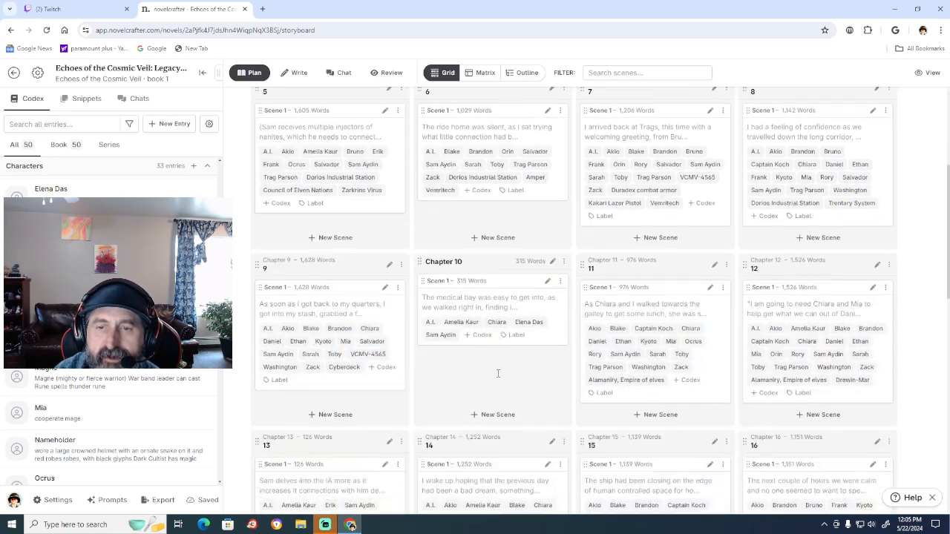
{"action": "scroll", "coordinate": [498, 374], "scroll_direction": "down", "scroll_amount": 6}
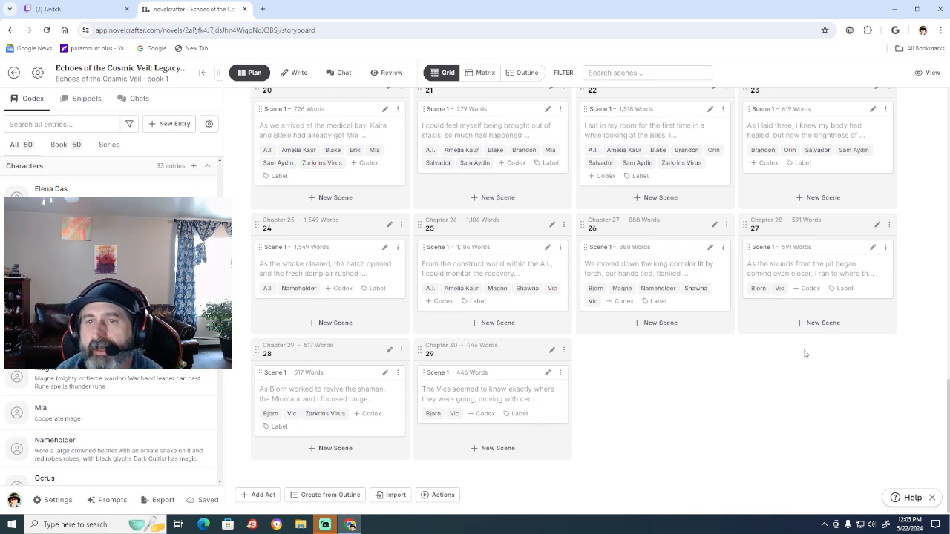
{"action": "scroll", "coordinate": [813, 371], "scroll_direction": "up", "scroll_amount": 1}
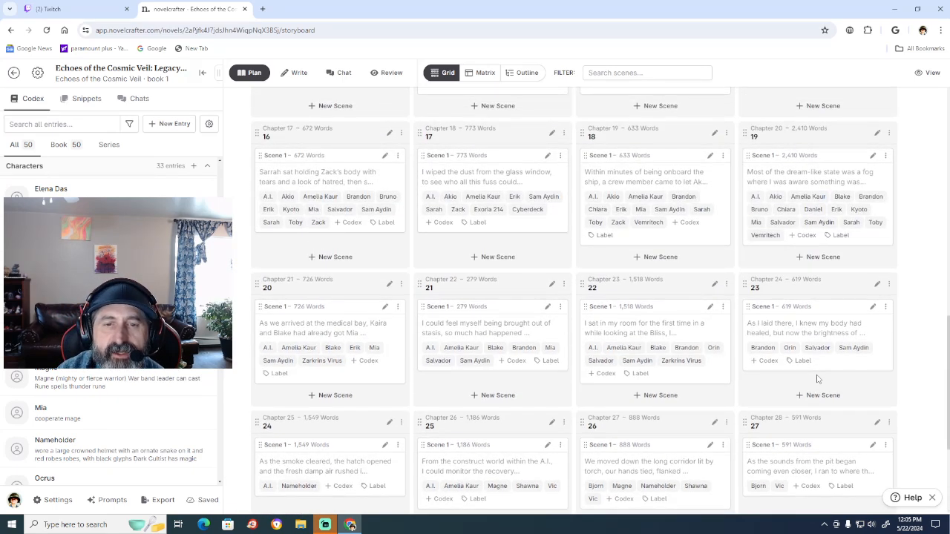
{"action": "scroll", "coordinate": [817, 379], "scroll_direction": "up", "scroll_amount": 5}
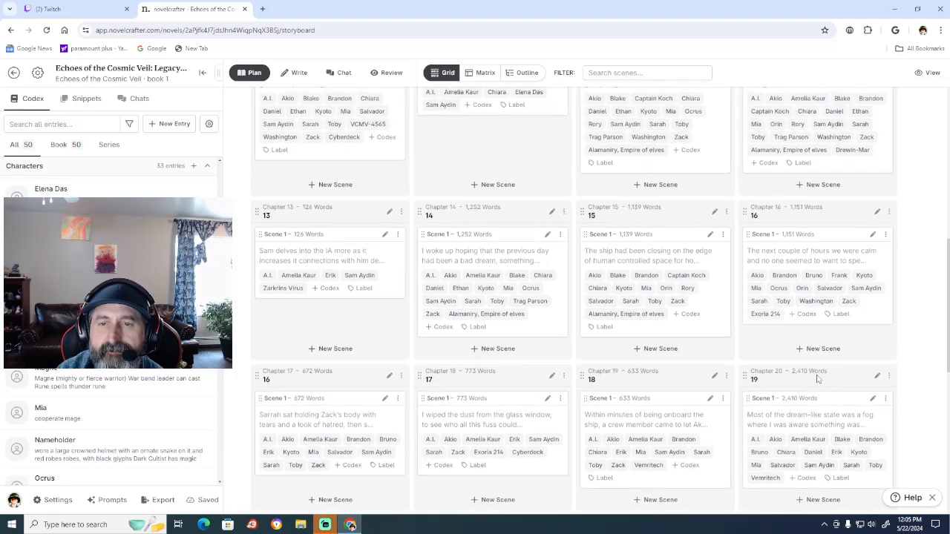
{"action": "scroll", "coordinate": [817, 379], "scroll_direction": "up", "scroll_amount": 1}
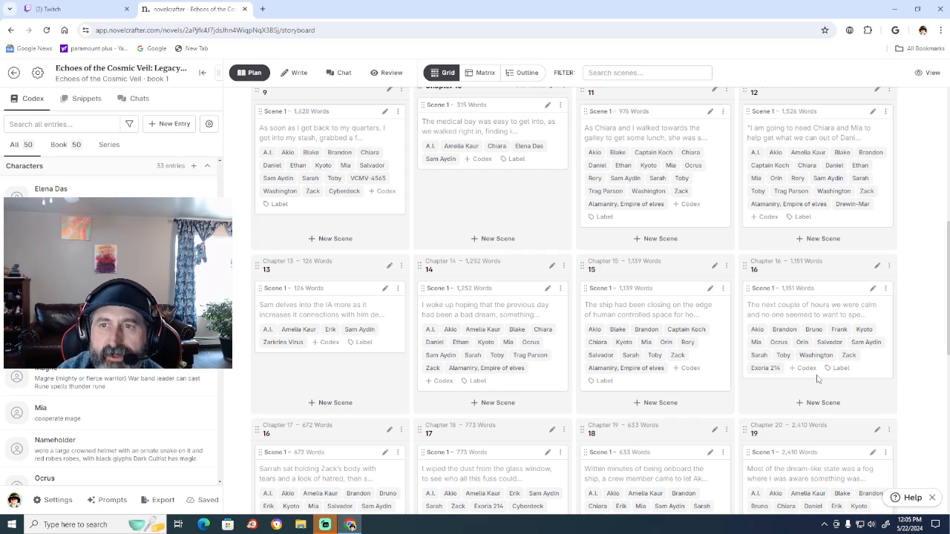
{"action": "scroll", "coordinate": [817, 380], "scroll_direction": "up", "scroll_amount": 1}
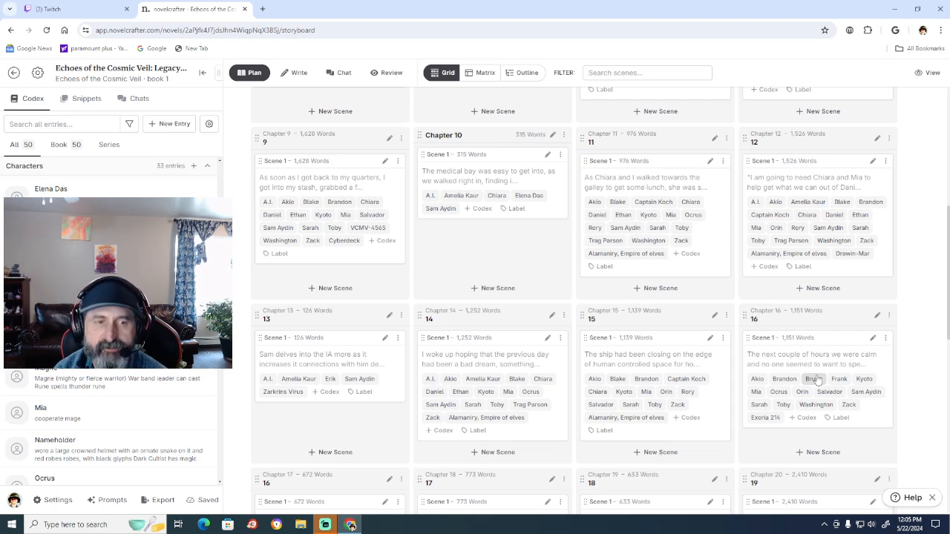
Switch to the Twitch Stream Manager and open the search for live channels to raid.
{"action": "left_click", "coordinate": [80, 10]}
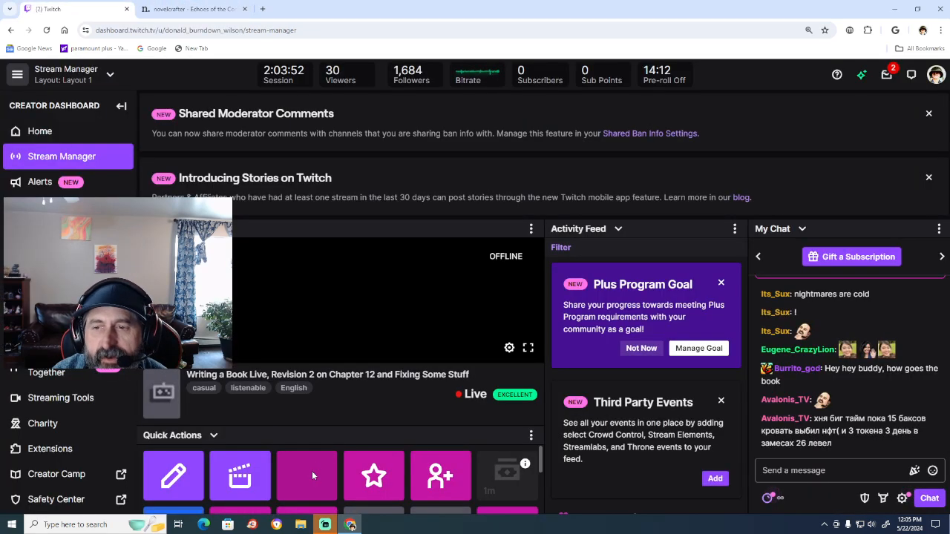
{"action": "left_click", "coordinate": [312, 474]}
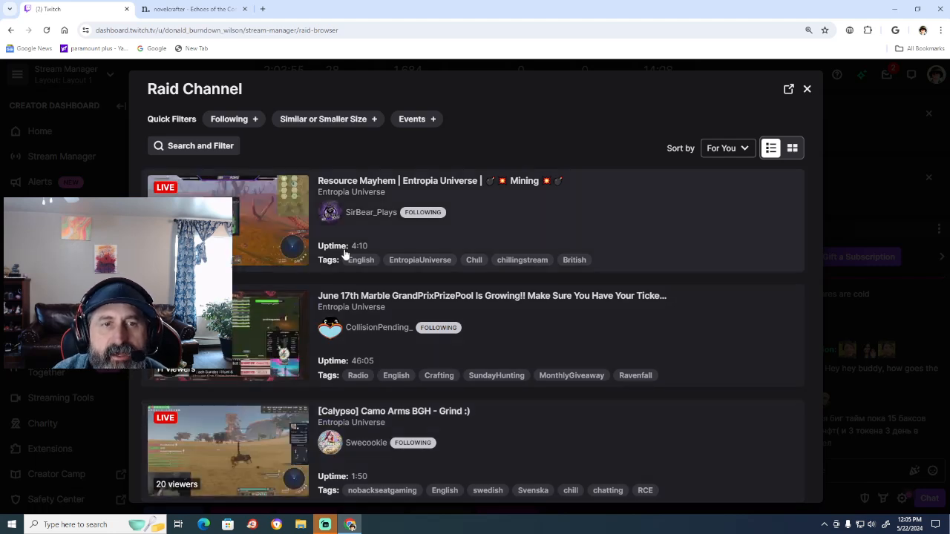
{"action": "left_click", "coordinate": [204, 147]}
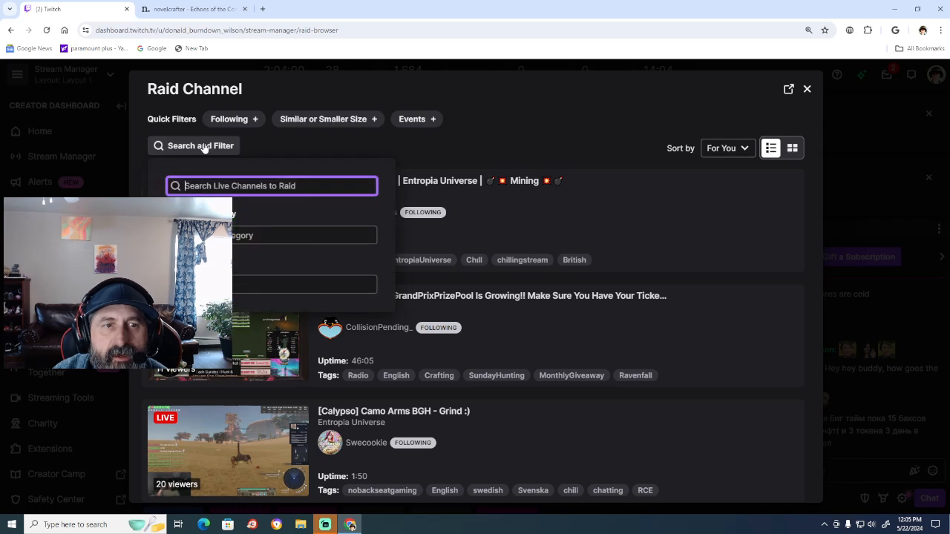
{"action": "type", "text": "let's do"}
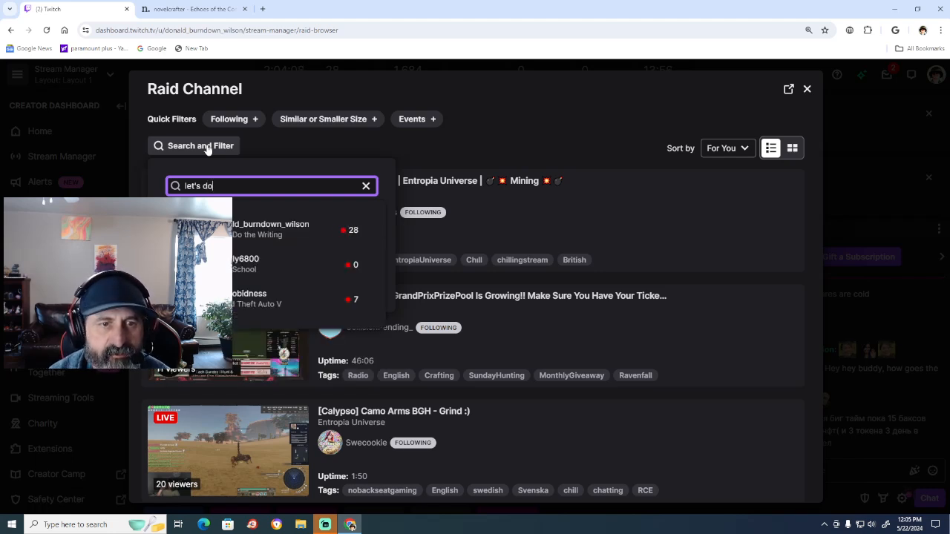
{"action": "key", "text": "BackSpace"}
{"action": "key", "text": "BackSpace"}
{"action": "key", "text": "BackSpace"}
{"action": "key", "text": "BackSpace"}
{"action": "key", "text": "BackSpace"}
{"action": "key", "text": "BackSpace"}
{"action": "key", "text": "BackSpace"}
{"action": "key", "text": "BackSpace"}
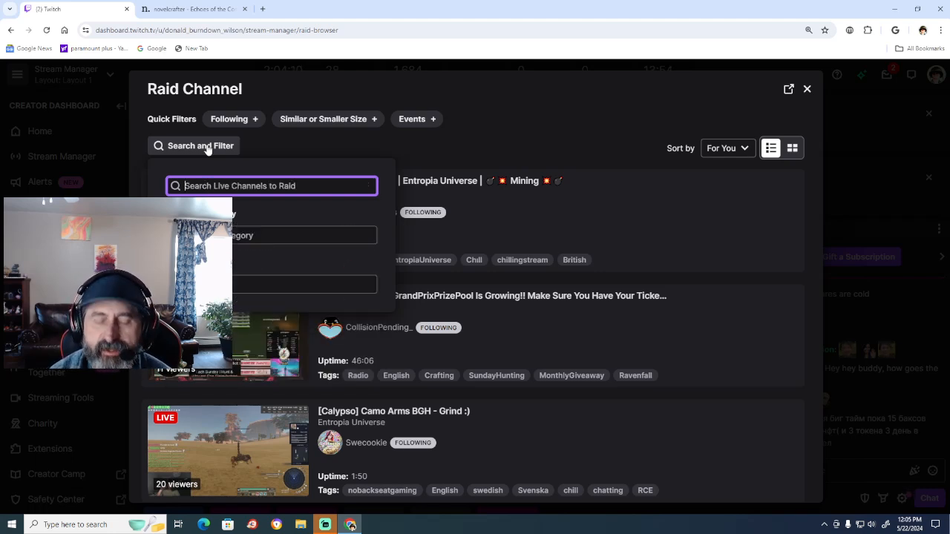
Search the live channels to raid for "writer".
{"action": "type", "text": "wr"}
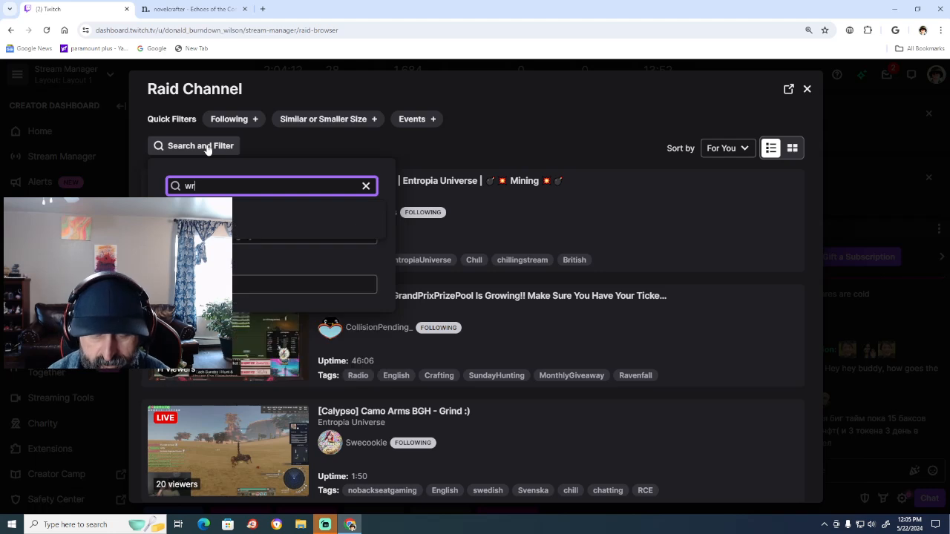
{"action": "type", "text": "it"}
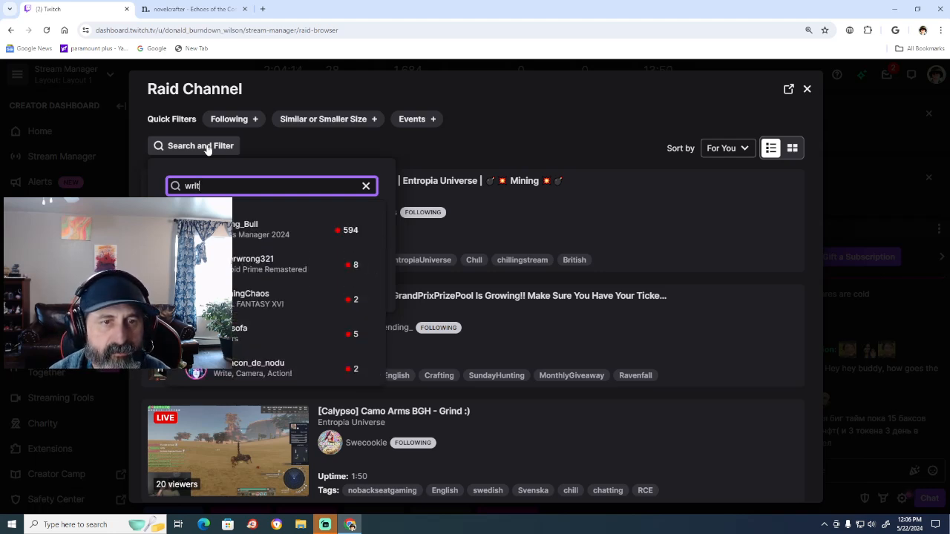
{"action": "type", "text": "er"}
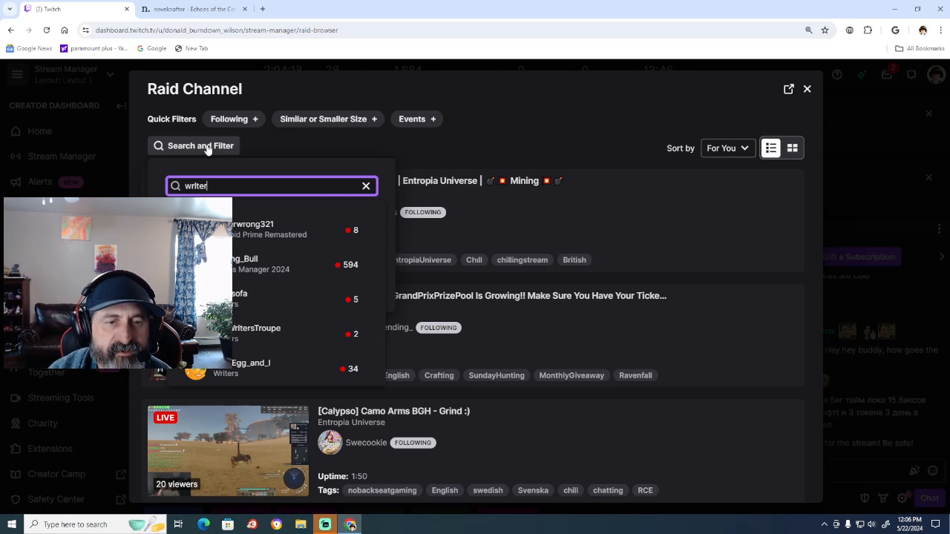
Preview The_Egg_and_I's stream, accept its content warning and start a raid on that channel.
{"action": "left_click", "coordinate": [248, 371]}
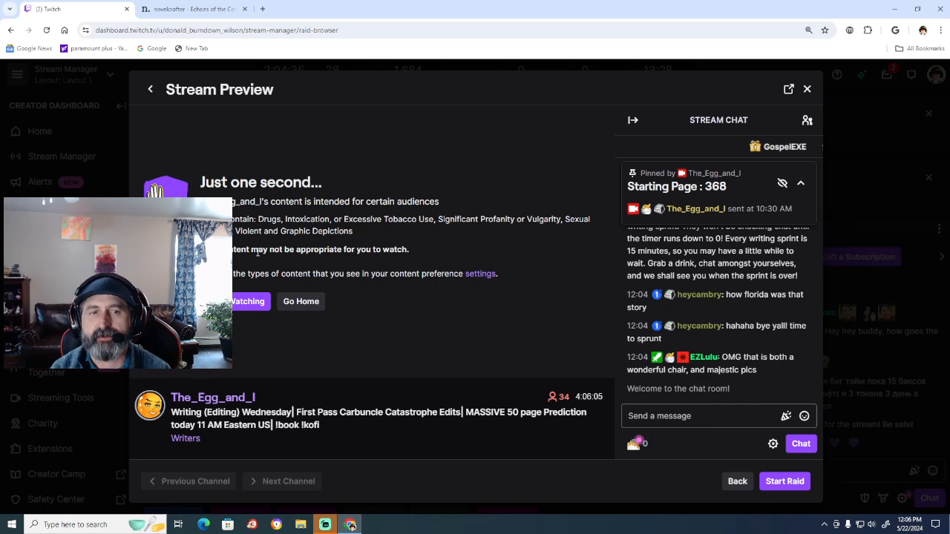
{"action": "left_click", "coordinate": [238, 302]}
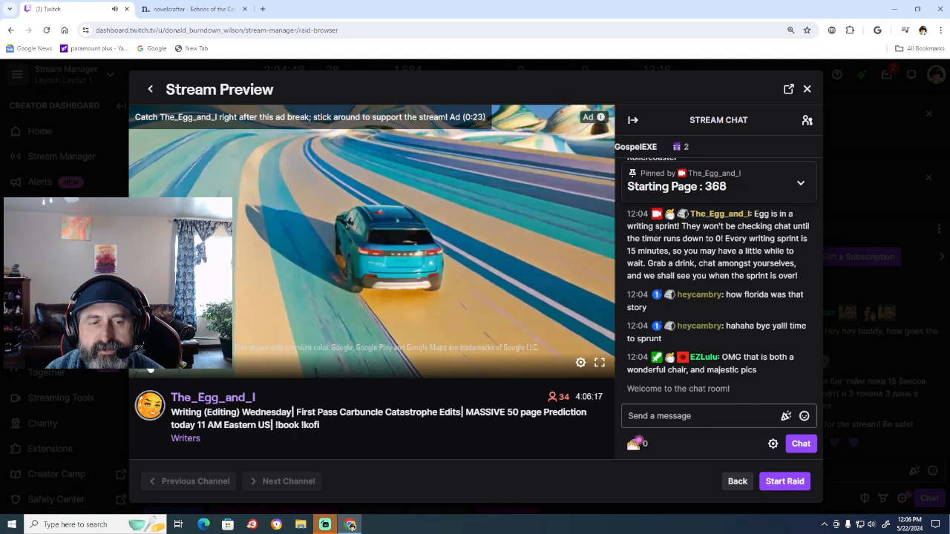
{"action": "left_click", "coordinate": [785, 483]}
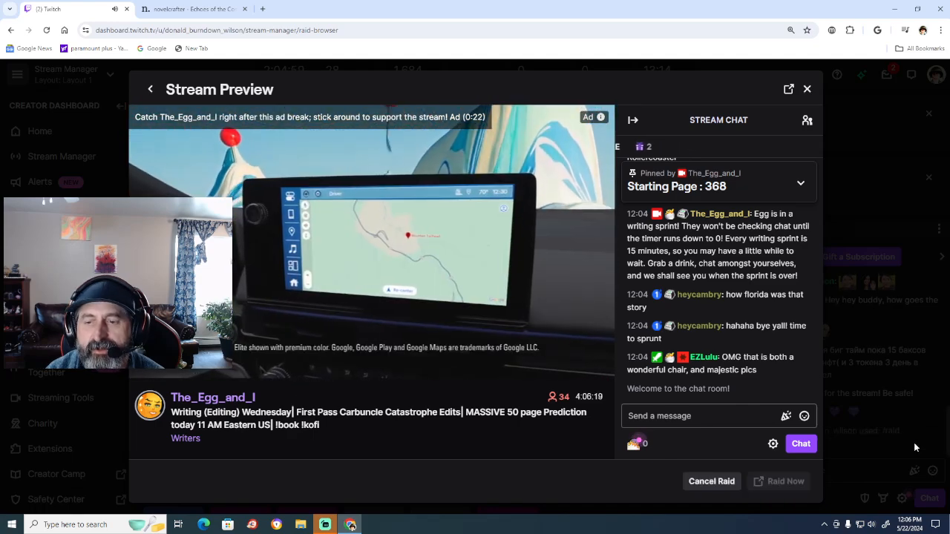